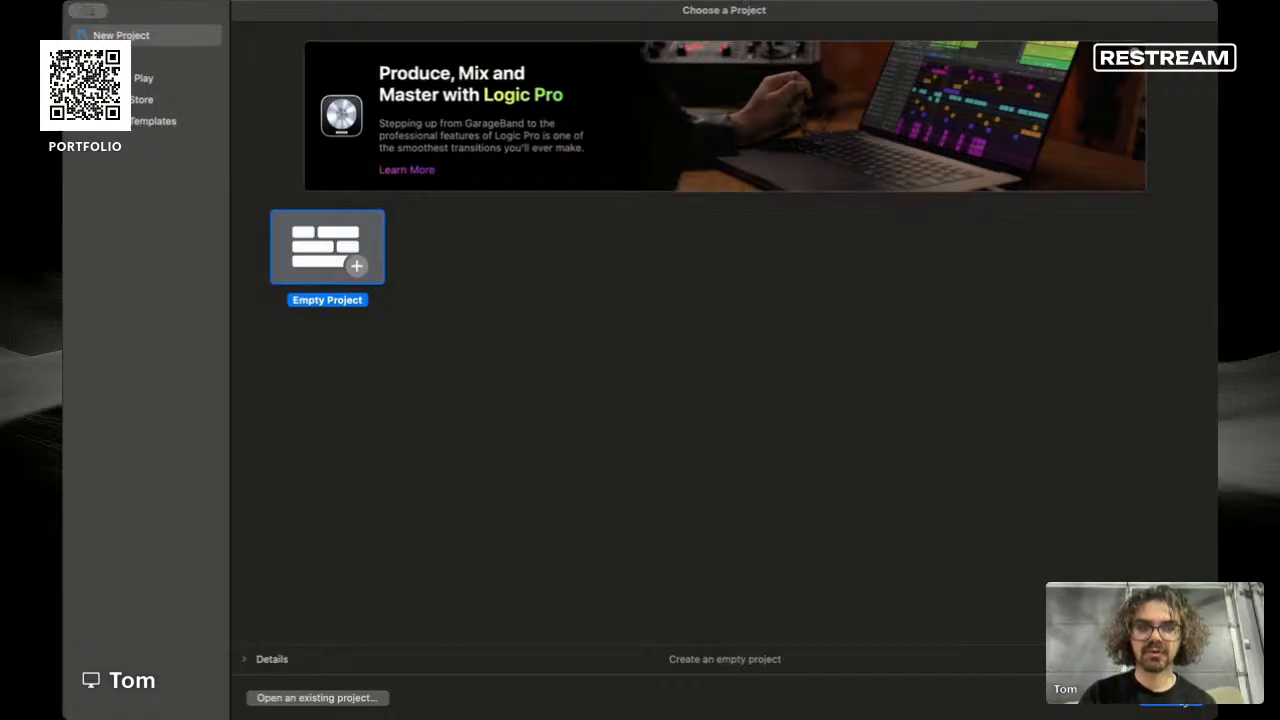
- Start a new empty project
{"action": "left_click", "coordinate": [1184, 702]}
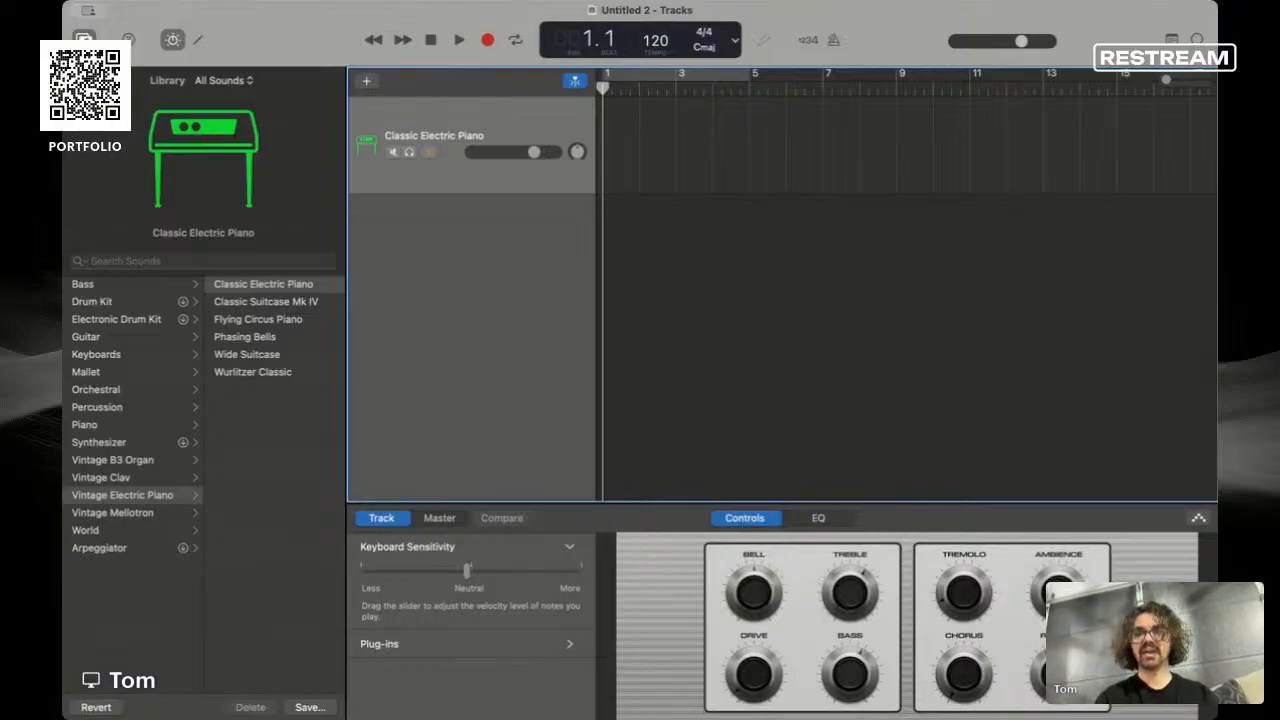
{"action": "mouse_move", "coordinate": [262, 113]}
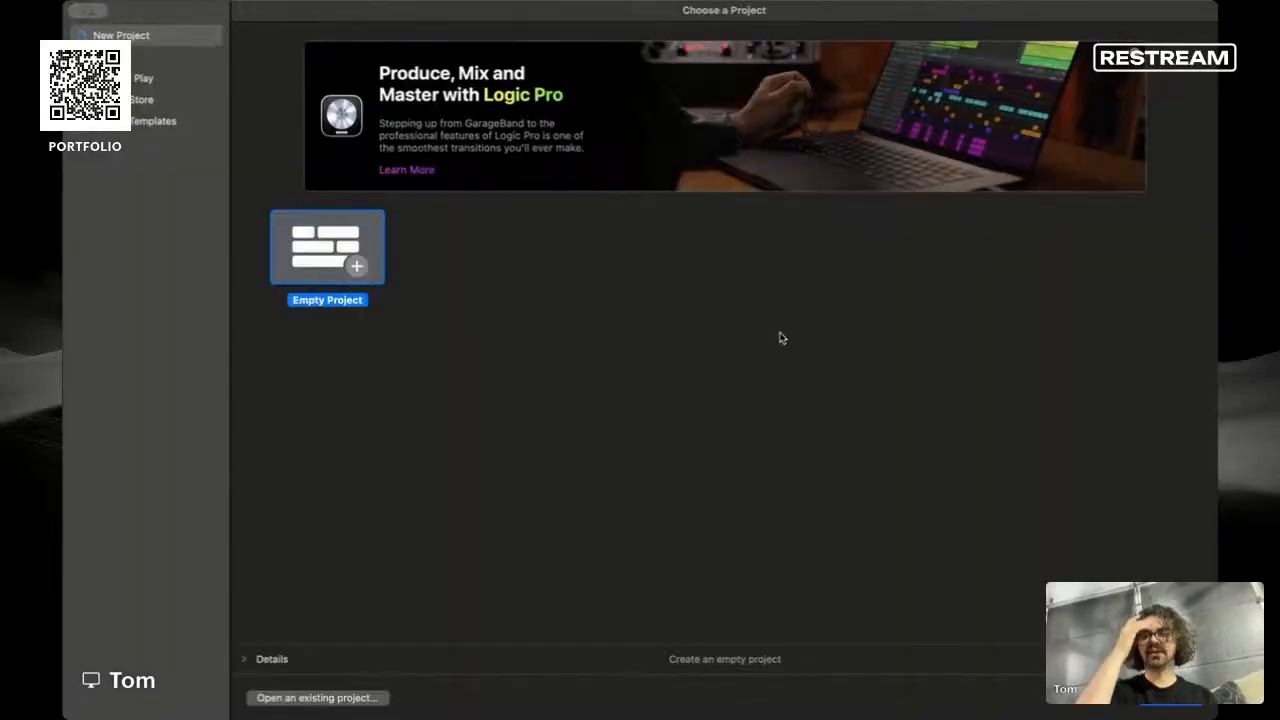
- Look through the project chooser's categories for learning to play, the store and project templates
{"action": "left_click", "coordinate": [150, 59]}
{"action": "left_click", "coordinate": [150, 84]}
{"action": "left_click", "coordinate": [151, 104]}
{"action": "left_click", "coordinate": [150, 126]}
{"action": "left_click", "coordinate": [152, 64]}
{"action": "left_click", "coordinate": [152, 44]}
{"action": "left_click", "coordinate": [172, 121]}
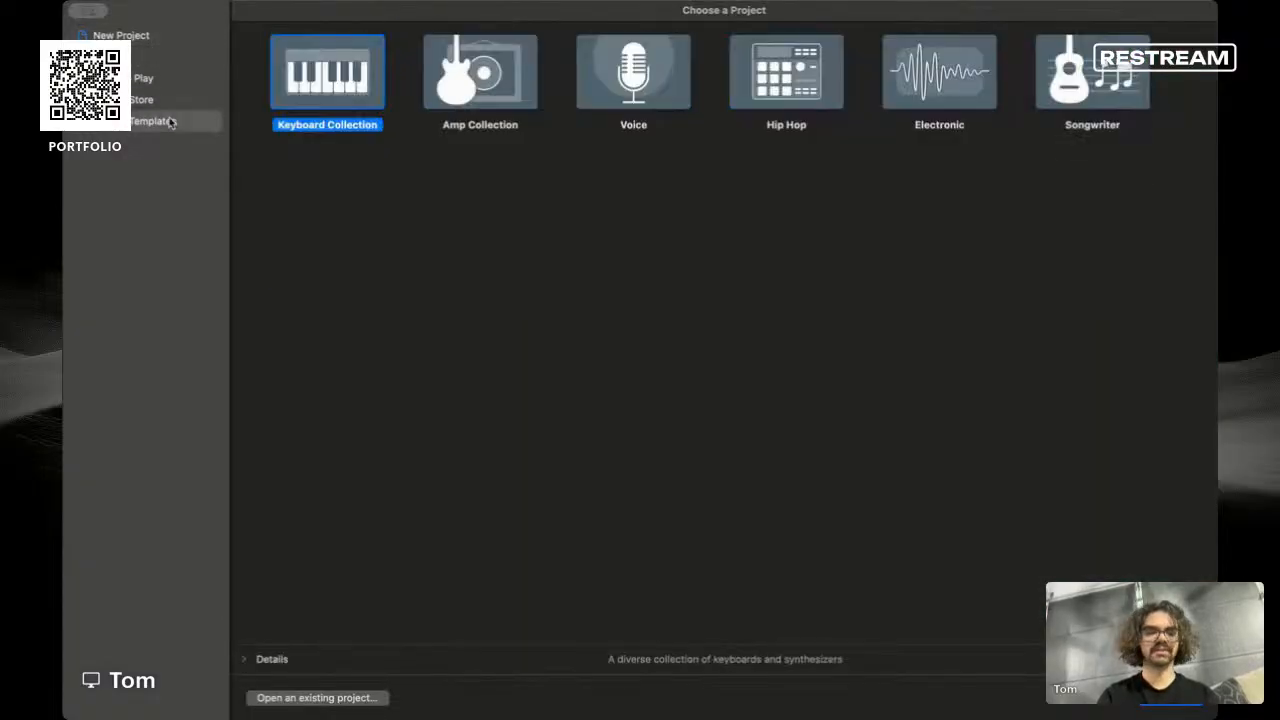
- Create an empty project with a MIDI software instrument track
{"action": "left_click", "coordinate": [165, 36]}
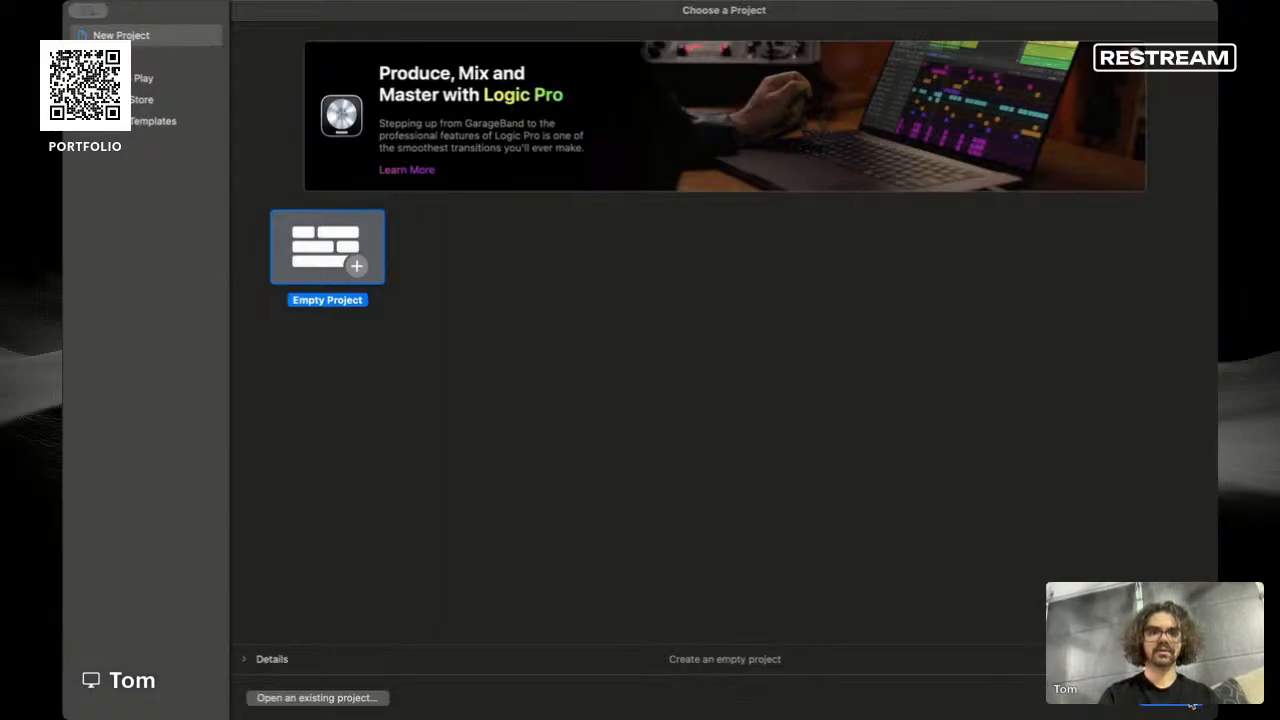
{"action": "left_click", "coordinate": [1192, 703]}
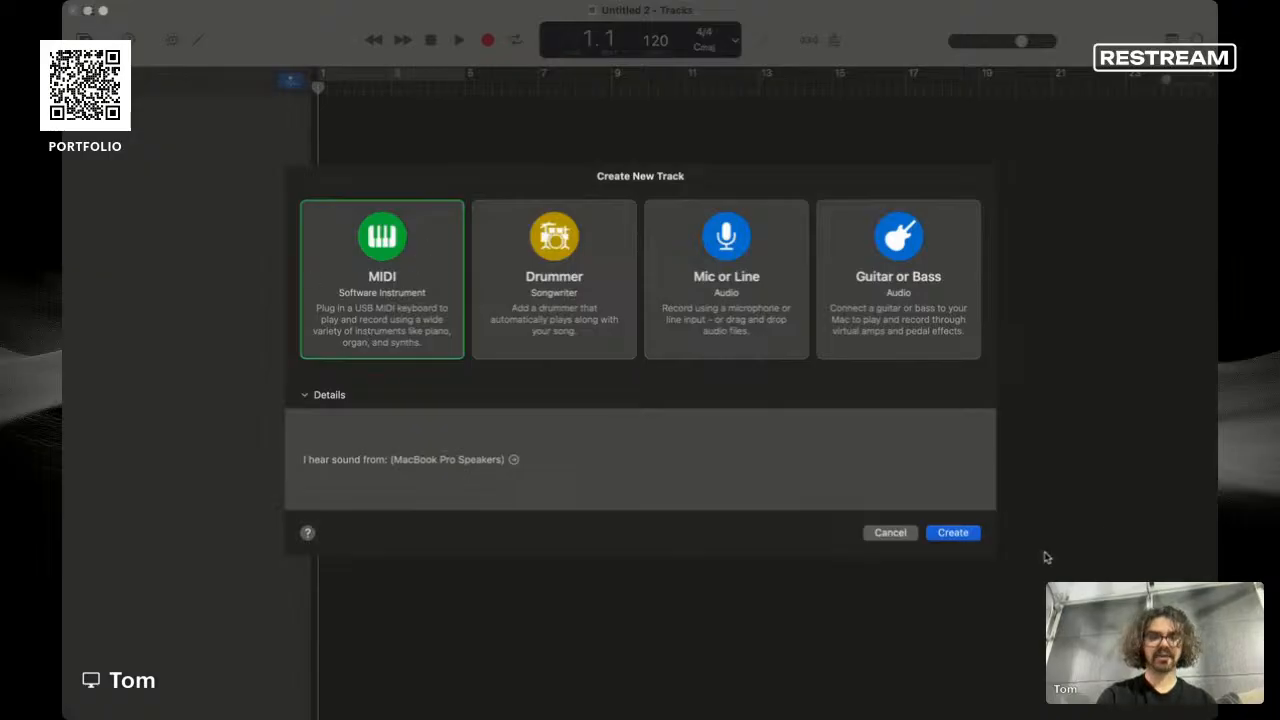
{"action": "left_click", "coordinate": [950, 534]}
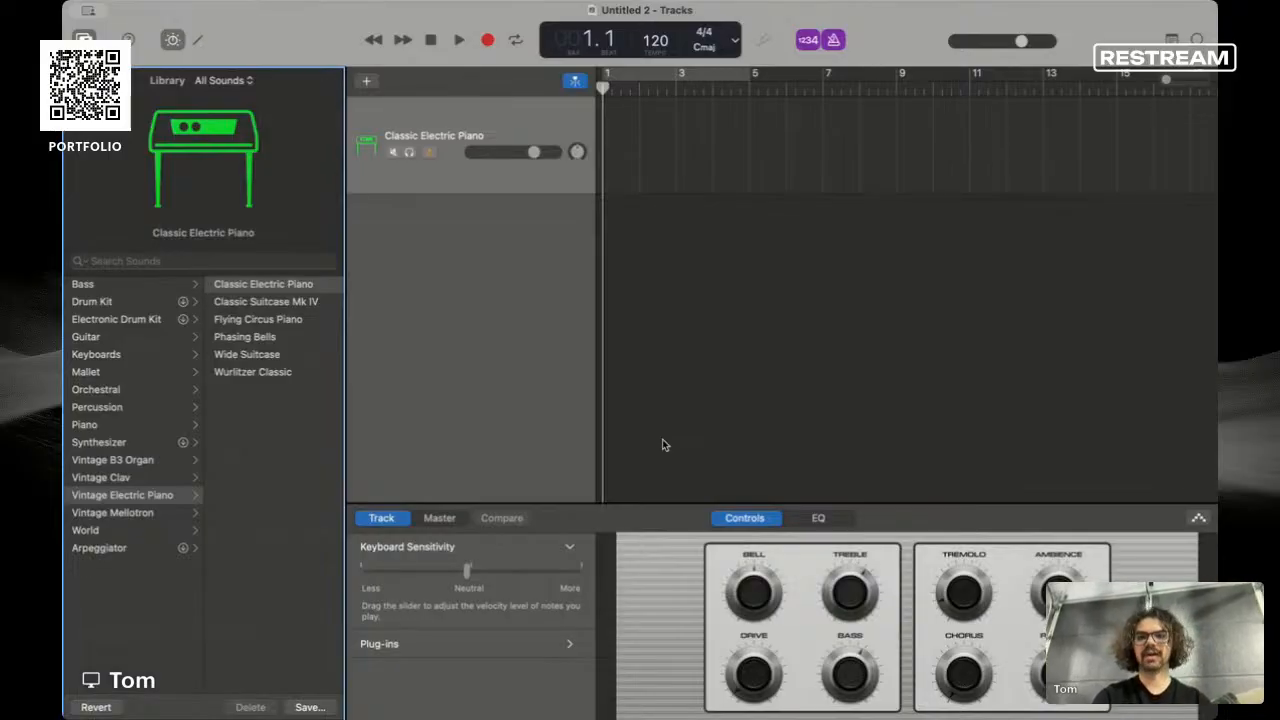
- Compare brief playback with the metronome on and off, returning the playhead to the start, and leave the metronome on
{"action": "key", "text": "space"}
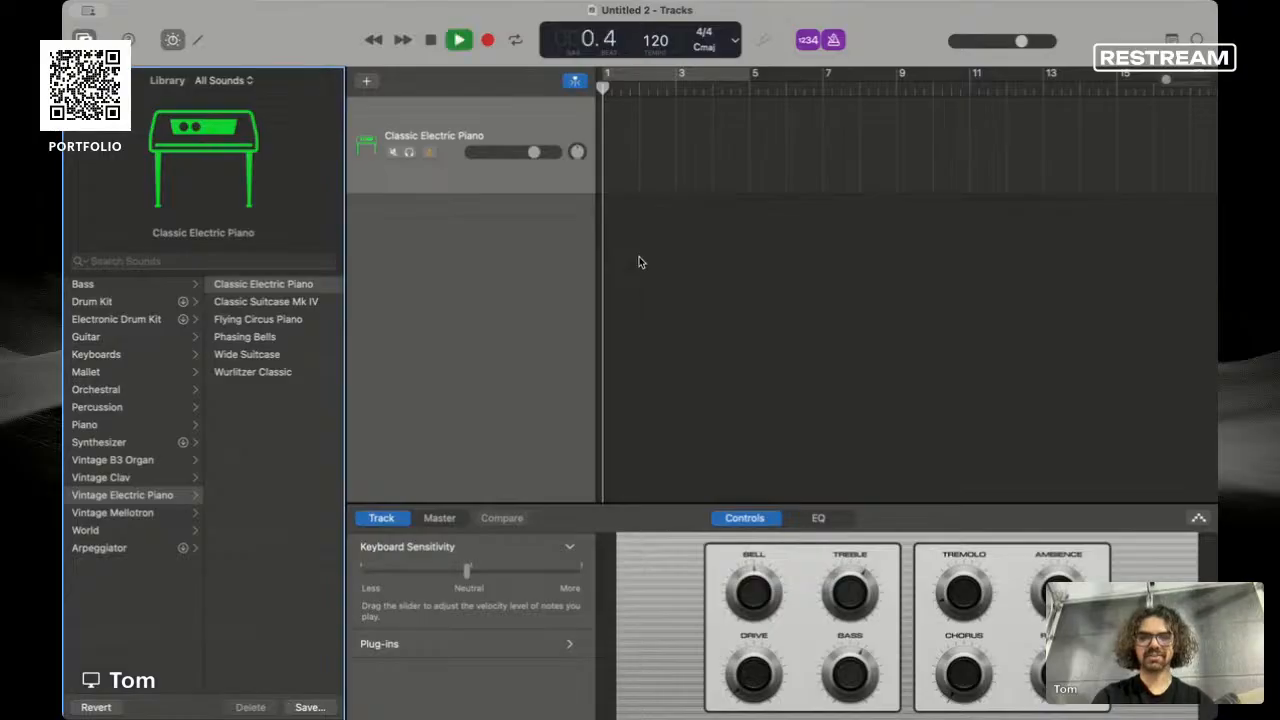
{"action": "key", "text": "space"}
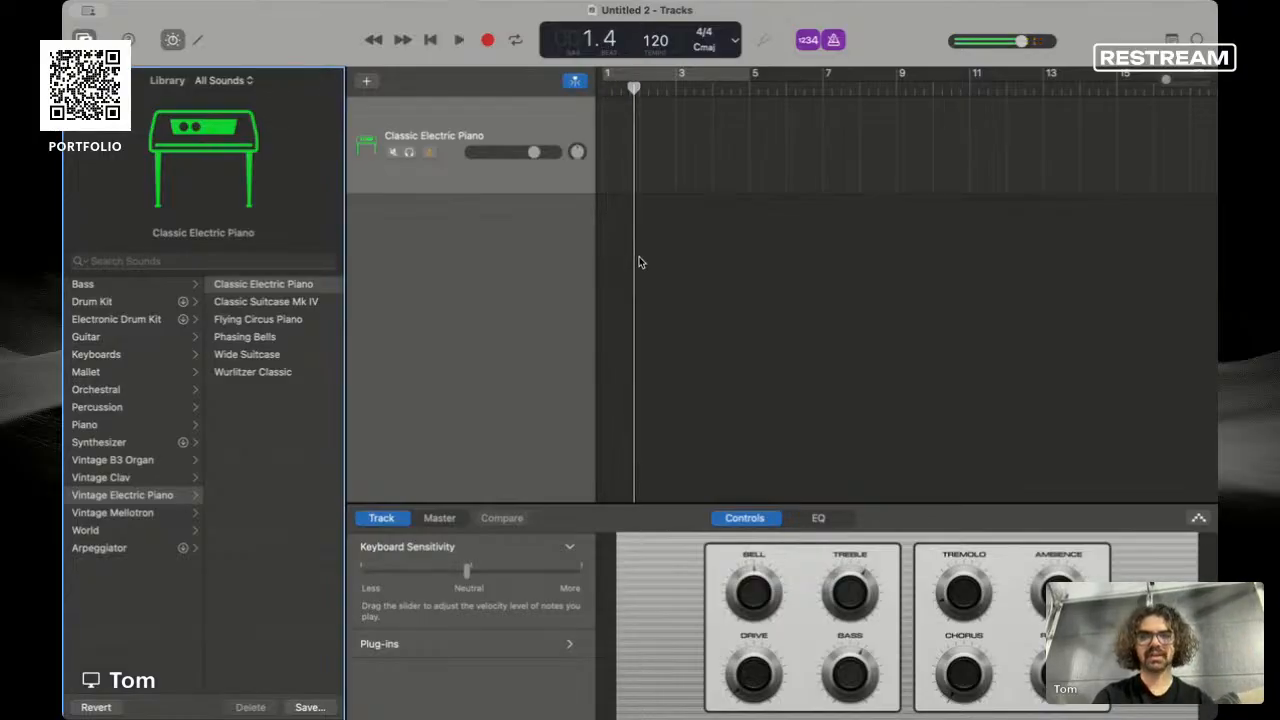
{"action": "left_click_drag", "start_coordinate": [633, 90], "coordinate": [526, 96]}
{"action": "left_click", "coordinate": [835, 42]}
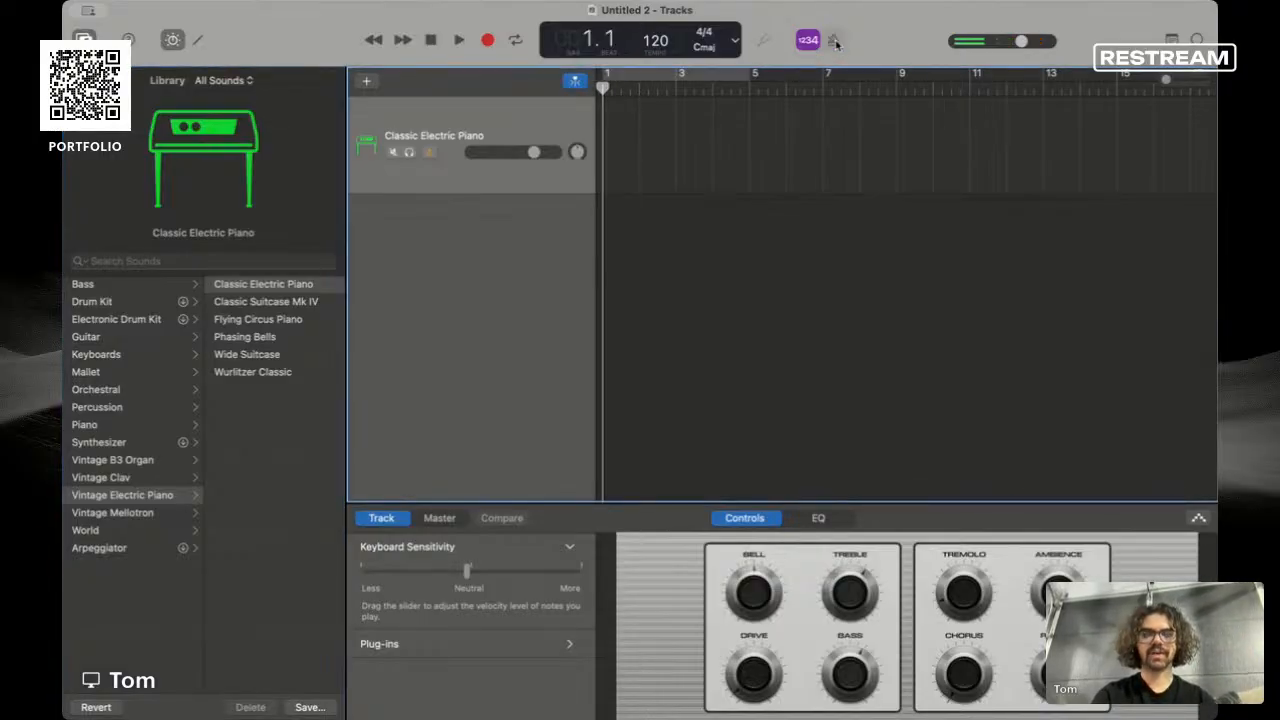
{"action": "key", "text": "space"}
{"action": "key", "text": "space"}
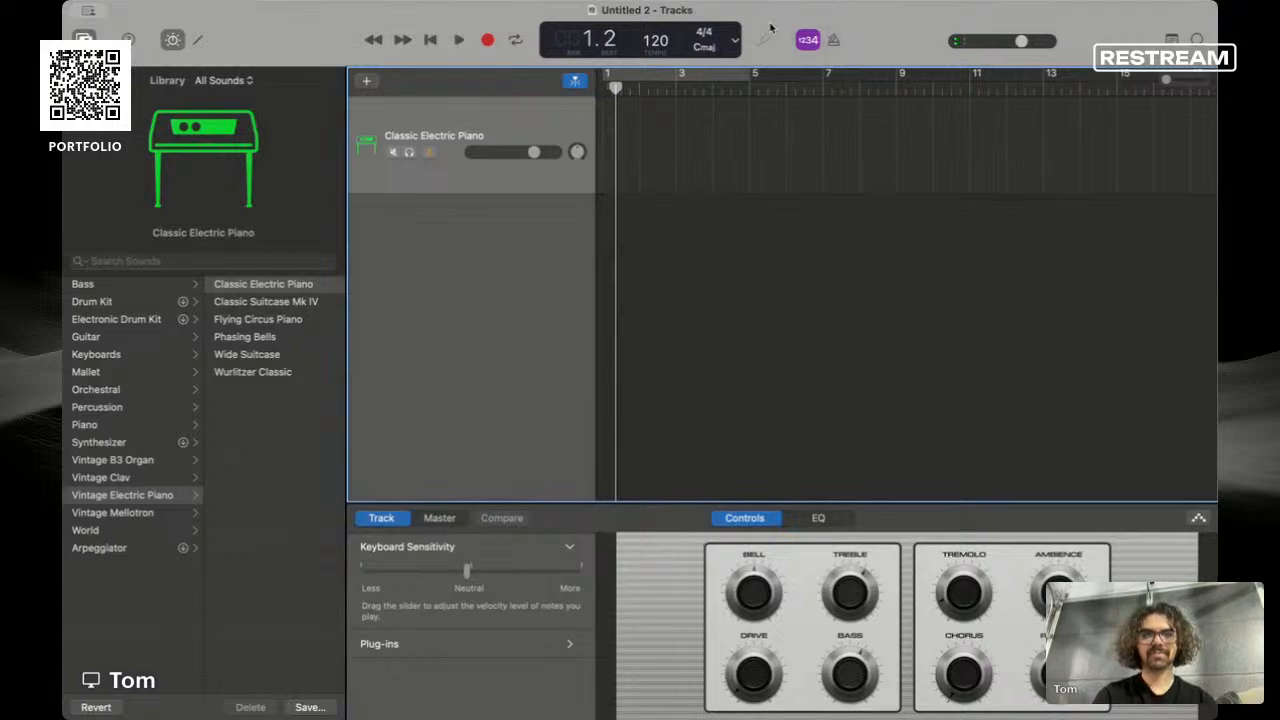
{"action": "left_click_drag", "start_coordinate": [621, 90], "coordinate": [578, 94]}
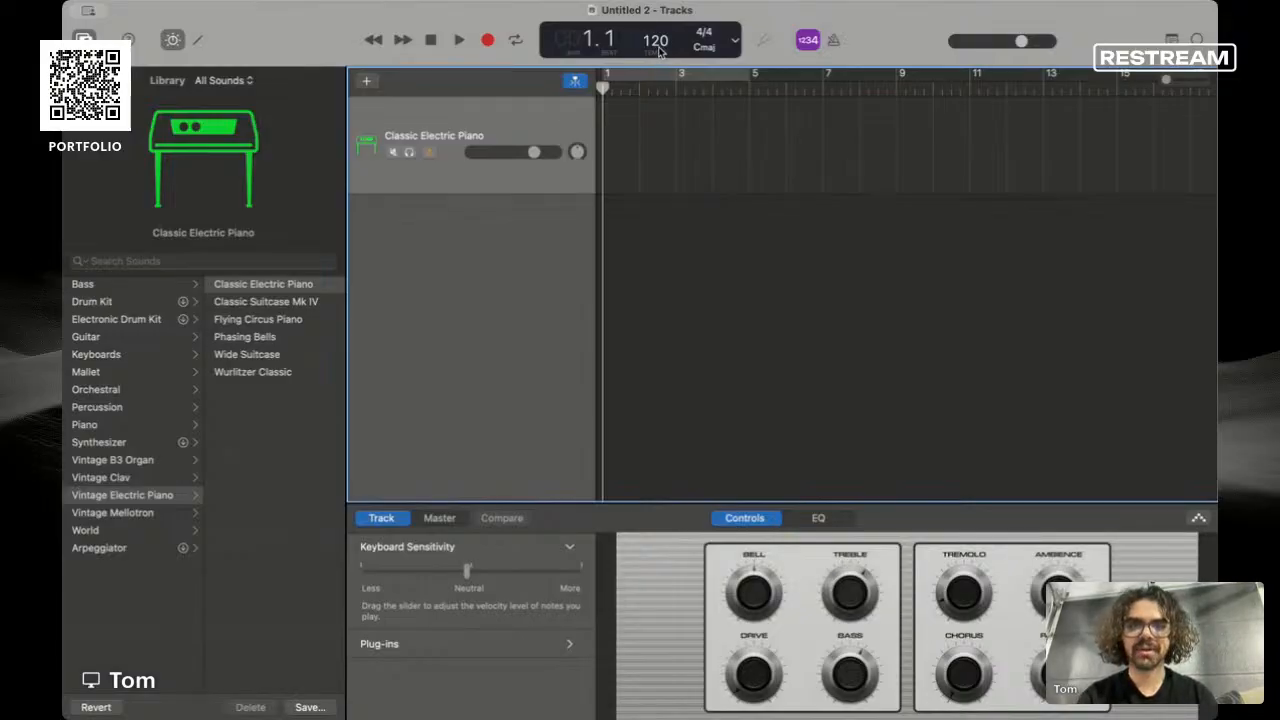
{"action": "left_click", "coordinate": [836, 44]}
- Try the metronome at a tempo of 90, and raise it to 172 during playback
{"action": "left_click_drag", "start_coordinate": [655, 40], "coordinate": [655, 64]}
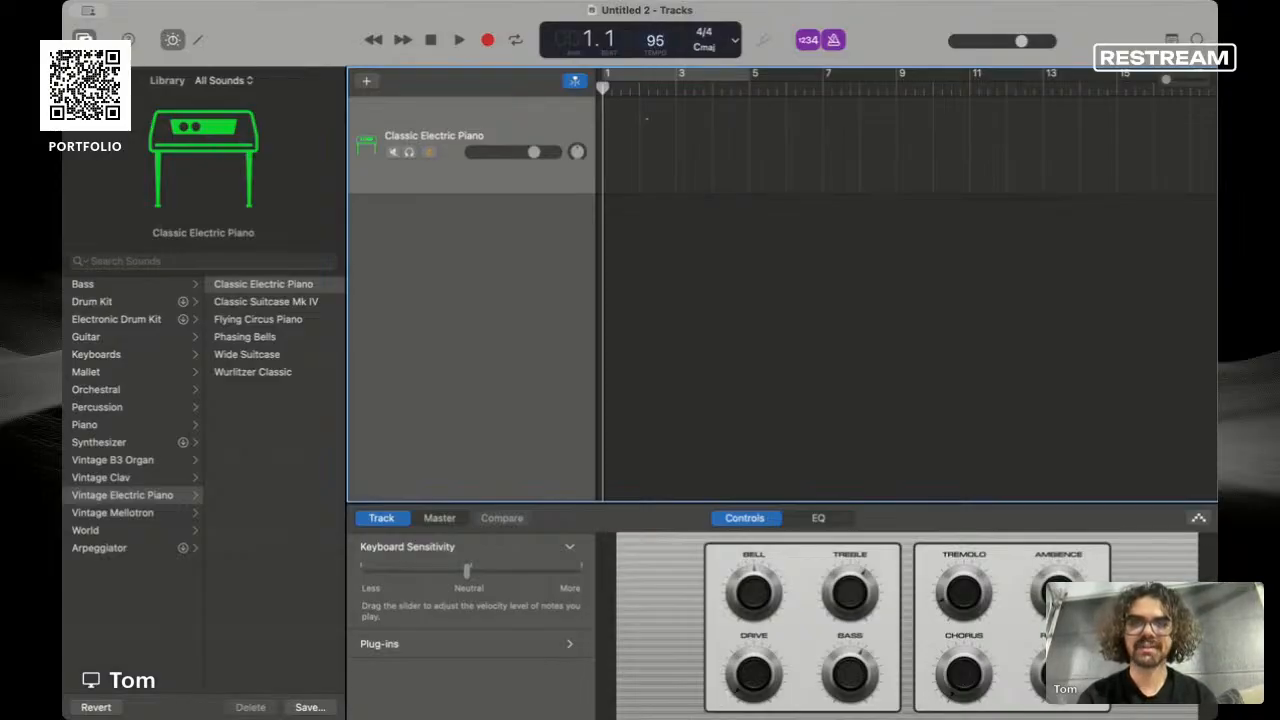
{"action": "key", "text": "space"}
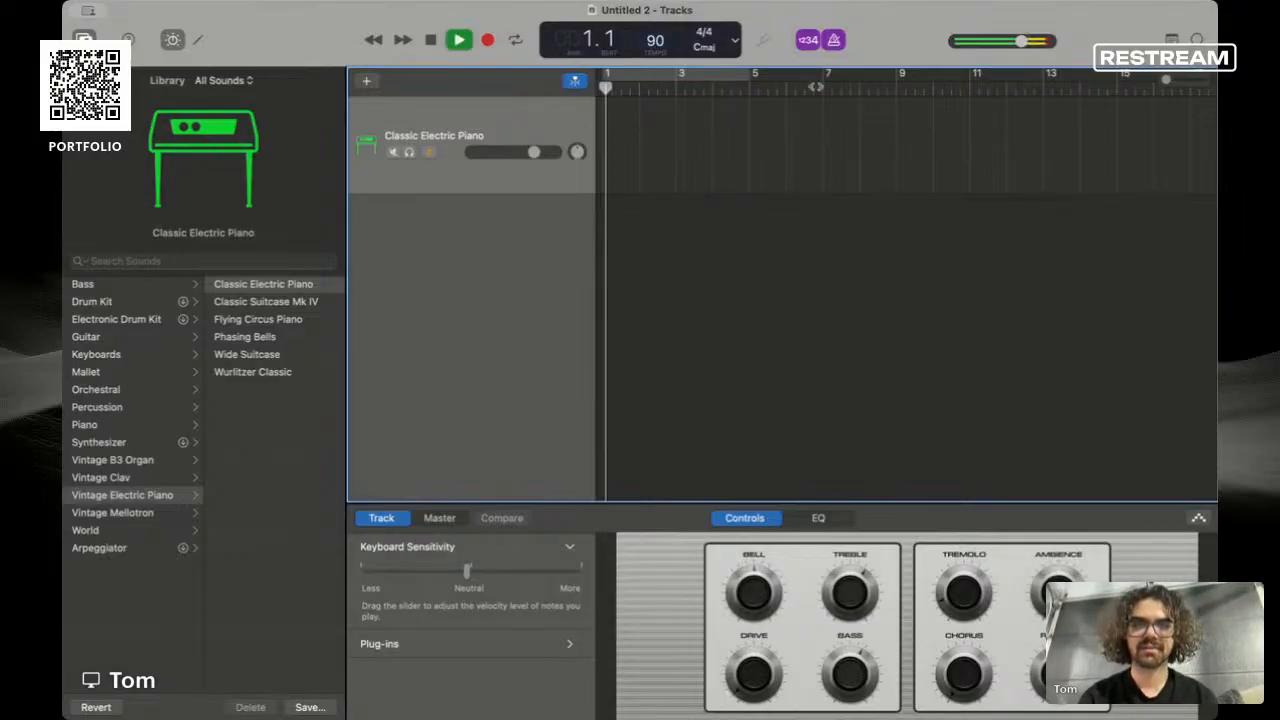
{"action": "left_click_drag", "start_coordinate": [655, 40], "coordinate": [655, 6]}
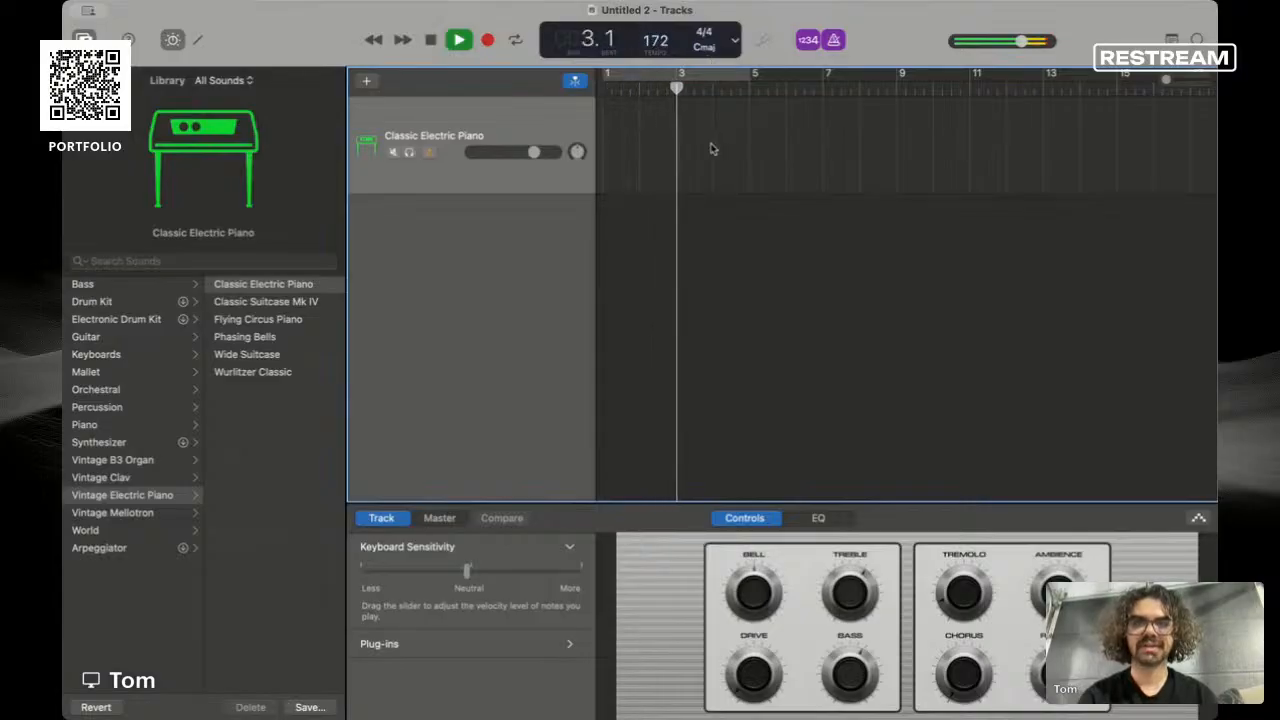
{"action": "key", "text": "space"}
- Set the project tempo to 100
{"action": "left_click_drag", "start_coordinate": [655, 40], "coordinate": [659, 137]}
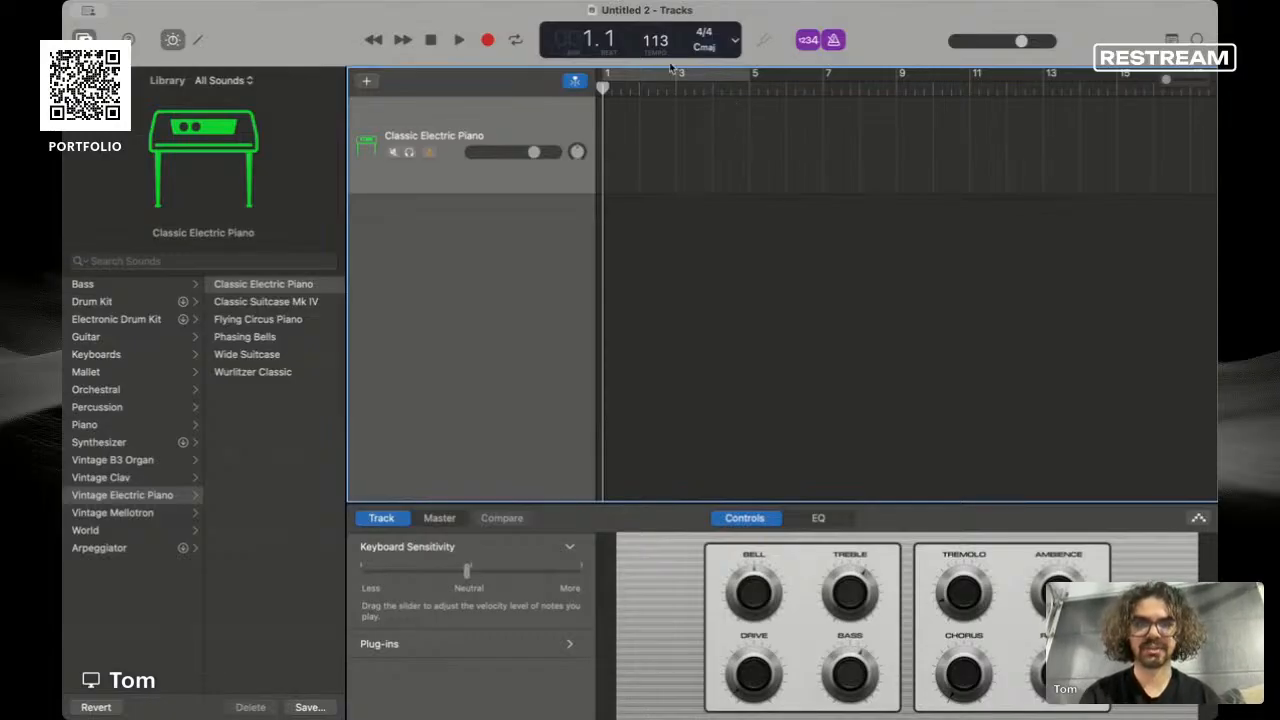
{"action": "left_click_drag", "start_coordinate": [657, 42], "coordinate": [662, 58]}
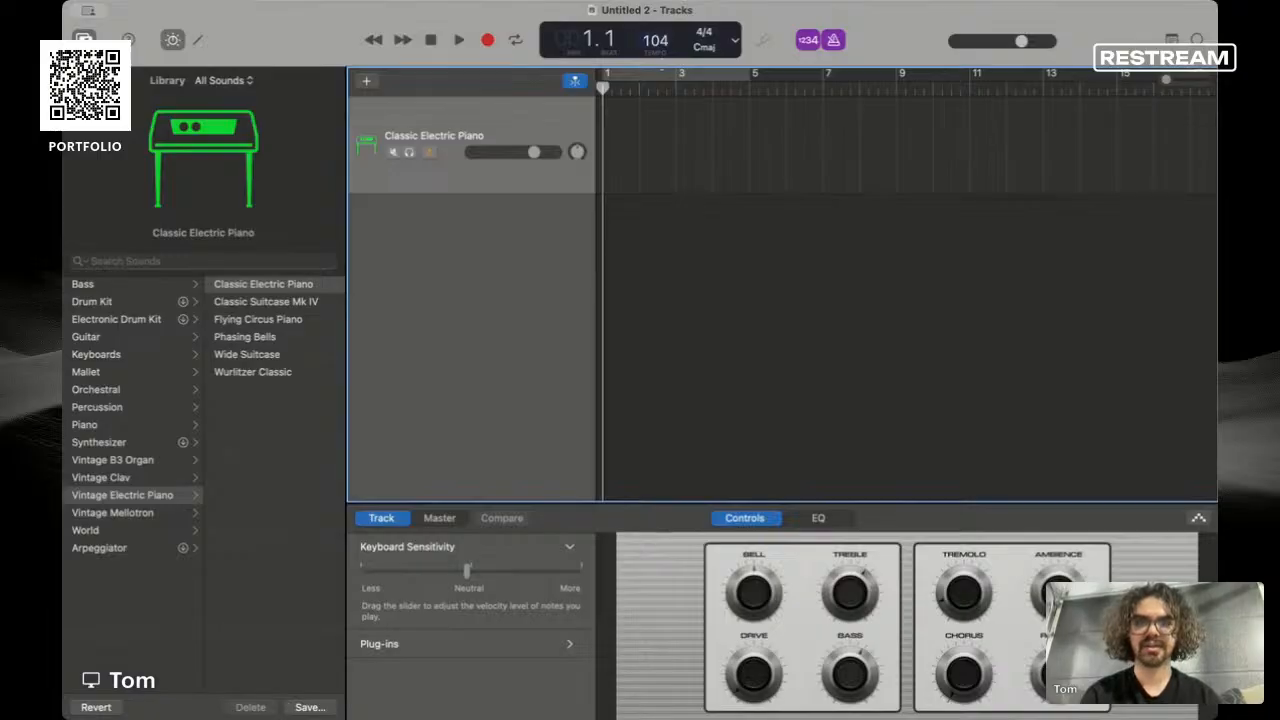
{"action": "left_click_drag", "start_coordinate": [662, 58], "coordinate": [663, 62]}
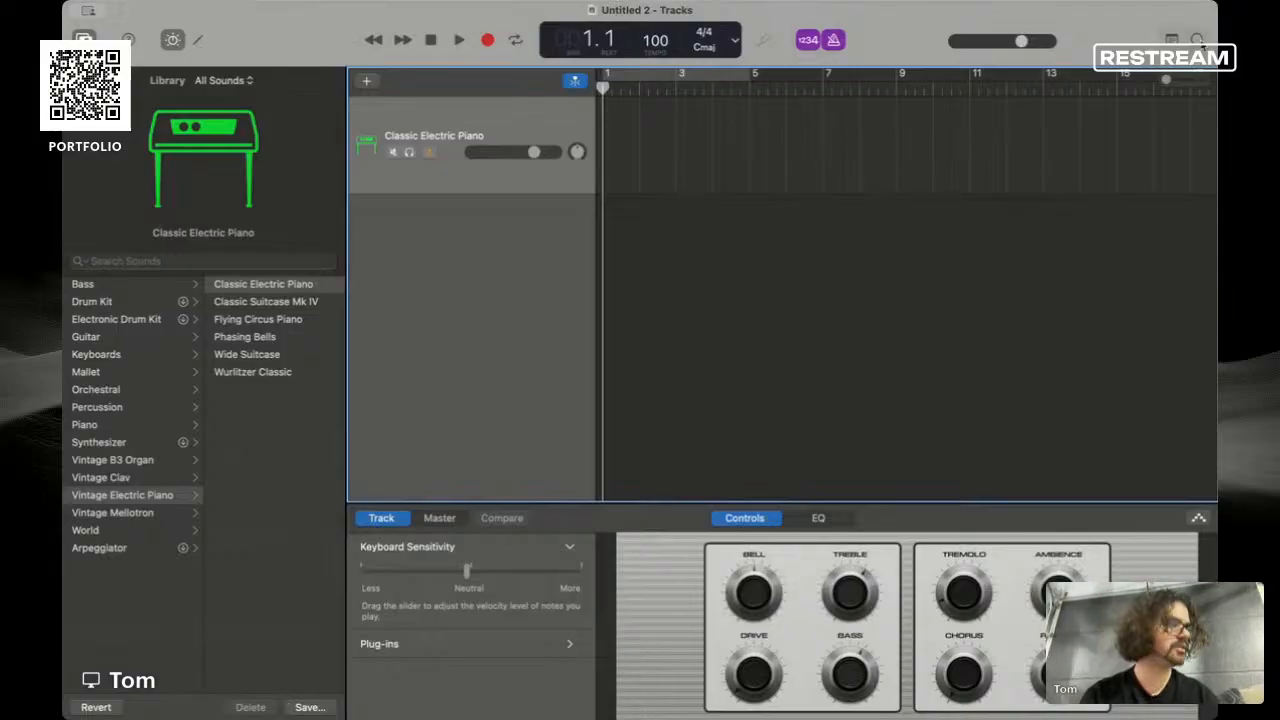
- Open the Loop Browser and collapse the instrument controls pane below the tracks
{"action": "left_click", "coordinate": [1197, 42]}
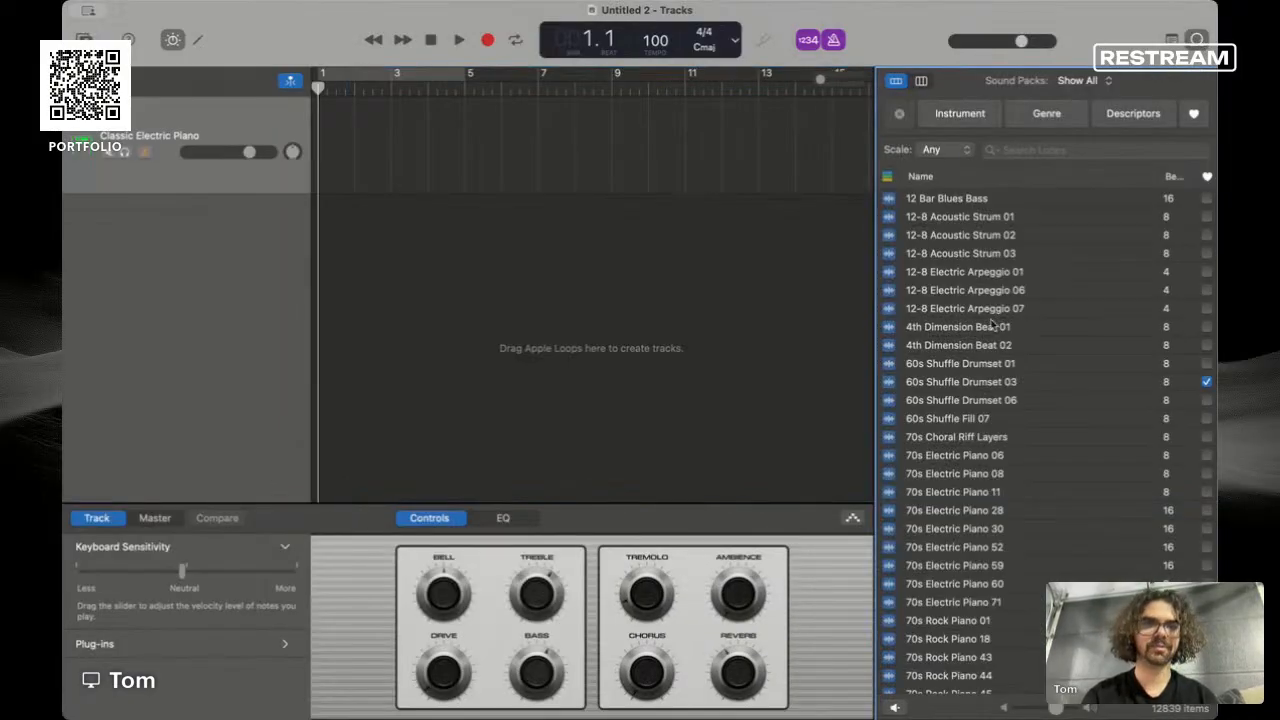
{"action": "scroll", "coordinate": [992, 324], "scroll_direction": "down", "scroll_amount": 20}
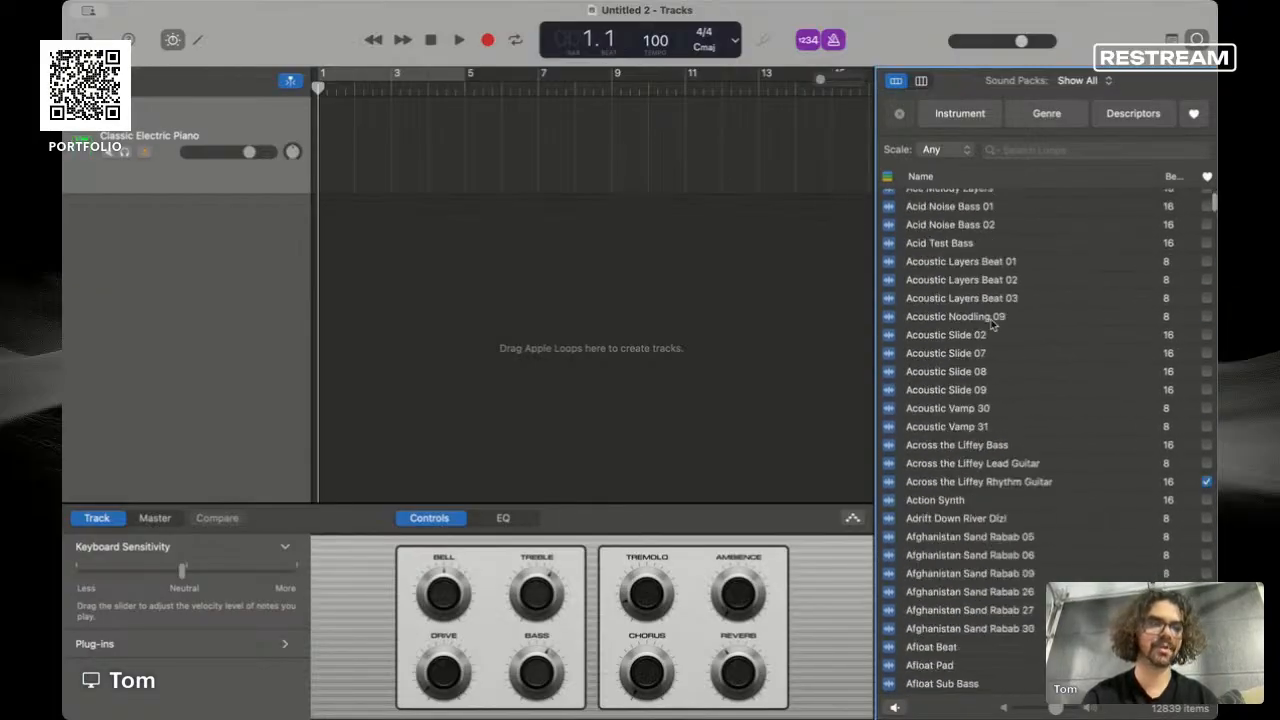
{"action": "scroll", "coordinate": [992, 324], "scroll_direction": "down", "scroll_amount": 20}
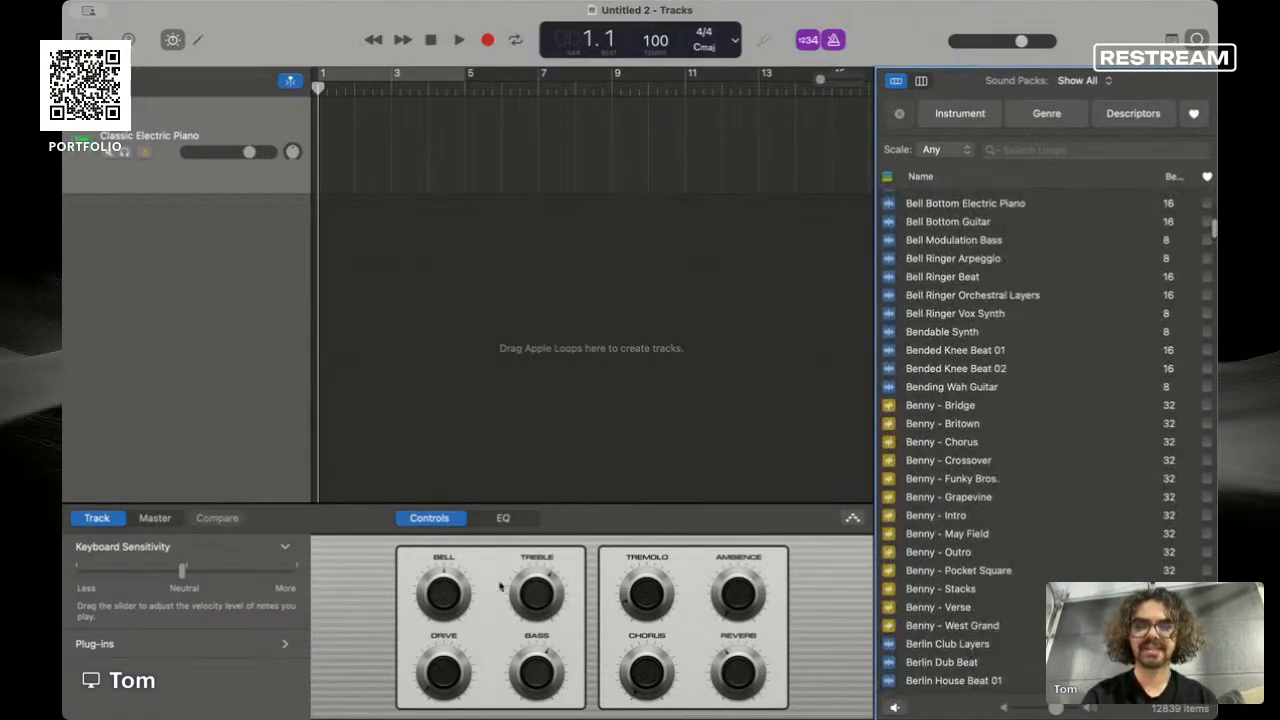
{"action": "left_click_drag", "start_coordinate": [561, 505], "coordinate": [540, 697]}
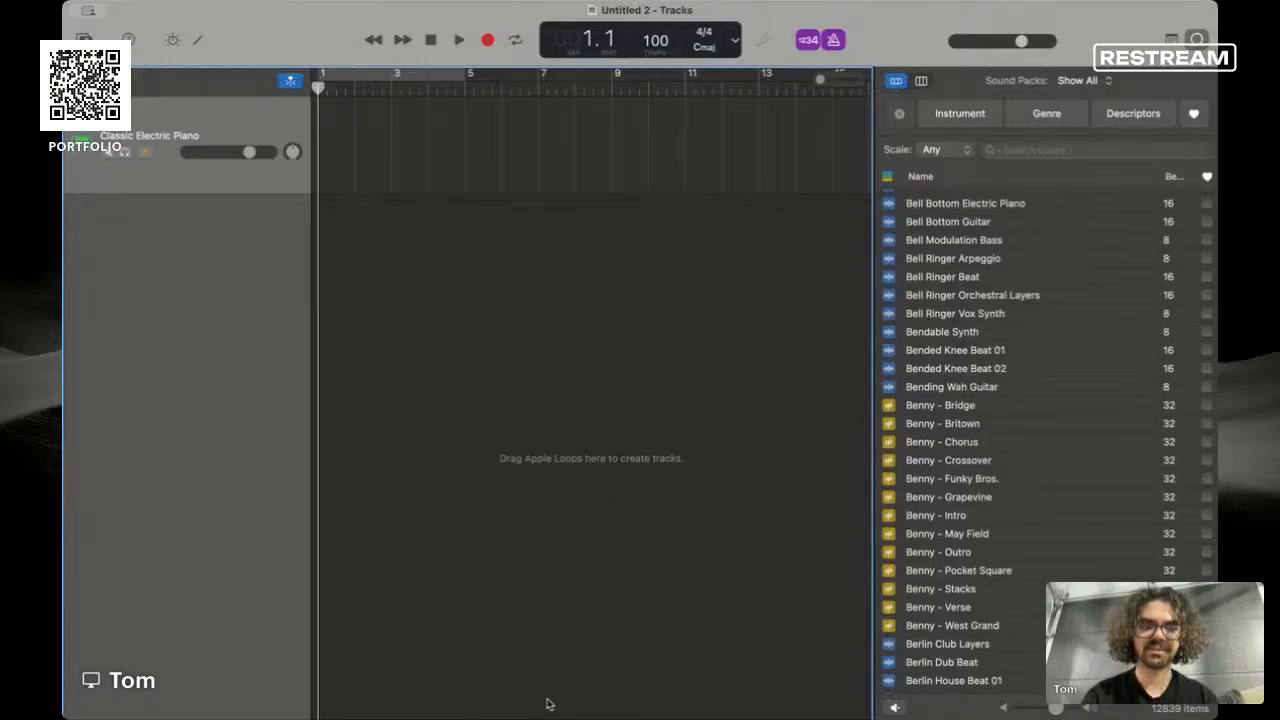
- Examine the range of loops in the unfiltered loop list, and return to its beginning
{"action": "scroll", "coordinate": [988, 507], "scroll_direction": "down", "scroll_amount": 20}
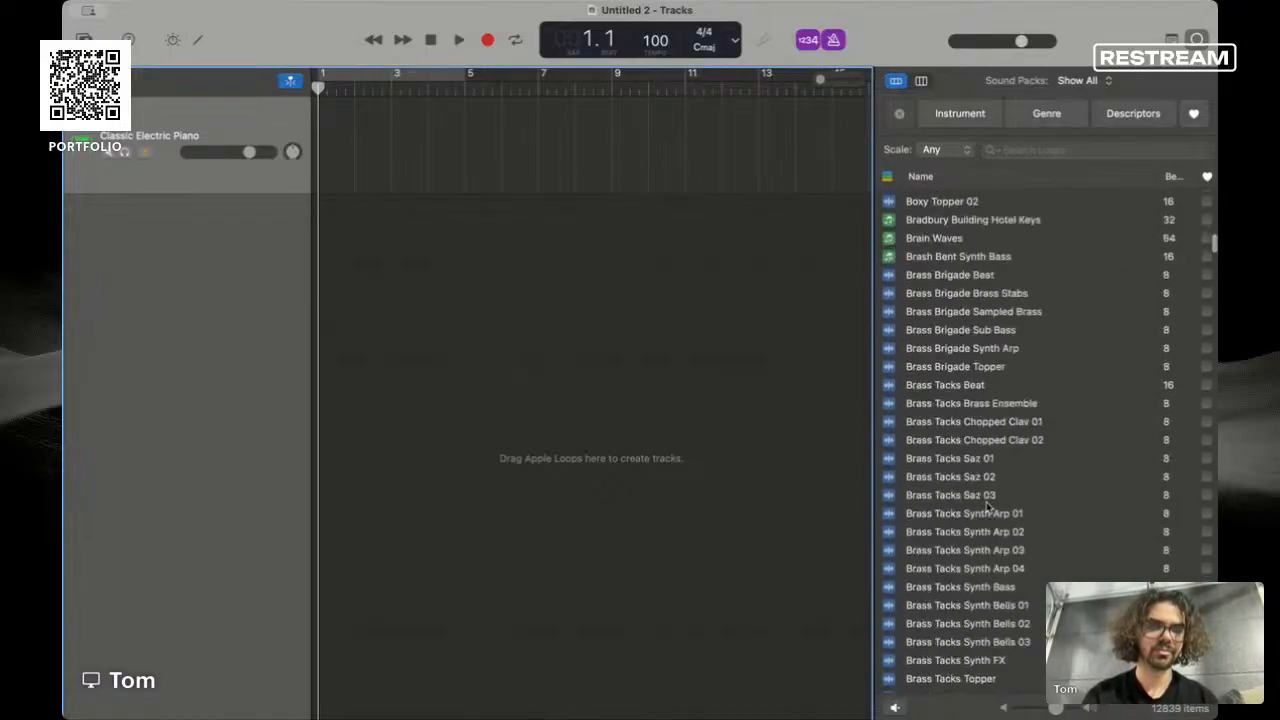
{"action": "scroll", "coordinate": [988, 507], "scroll_direction": "down", "scroll_amount": 15}
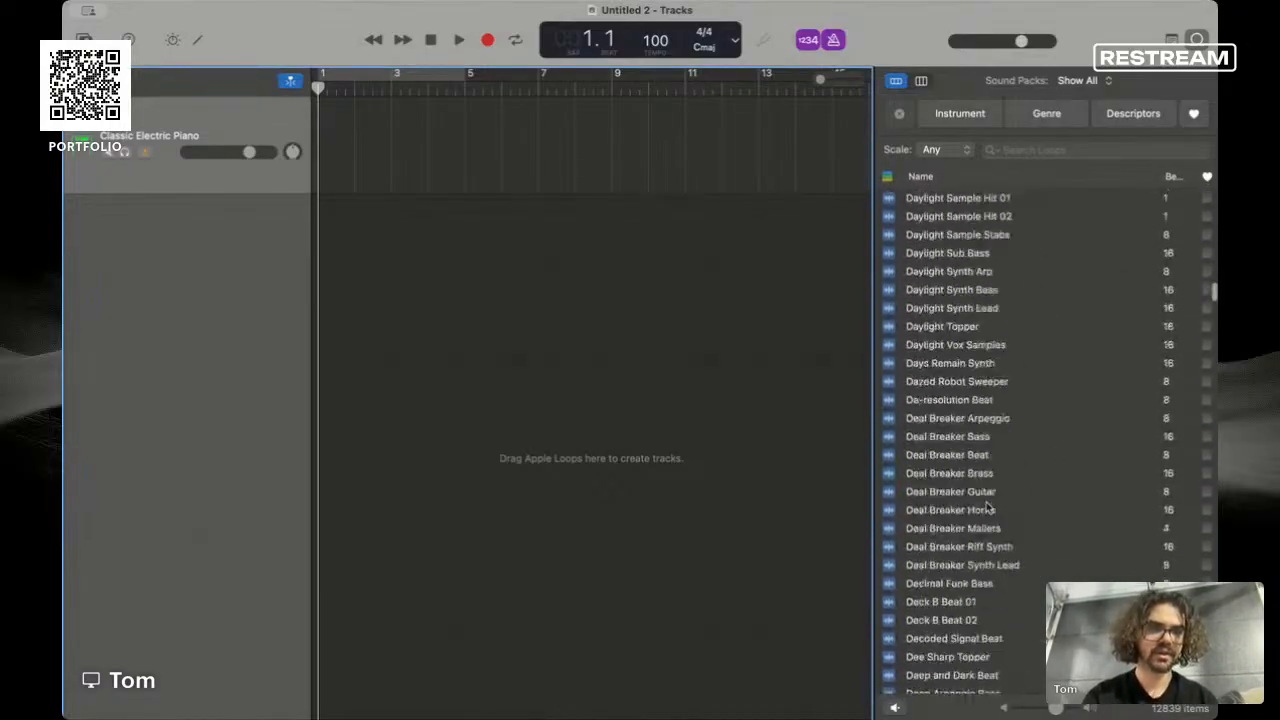
{"action": "scroll", "coordinate": [988, 507], "scroll_direction": "down", "scroll_amount": 20}
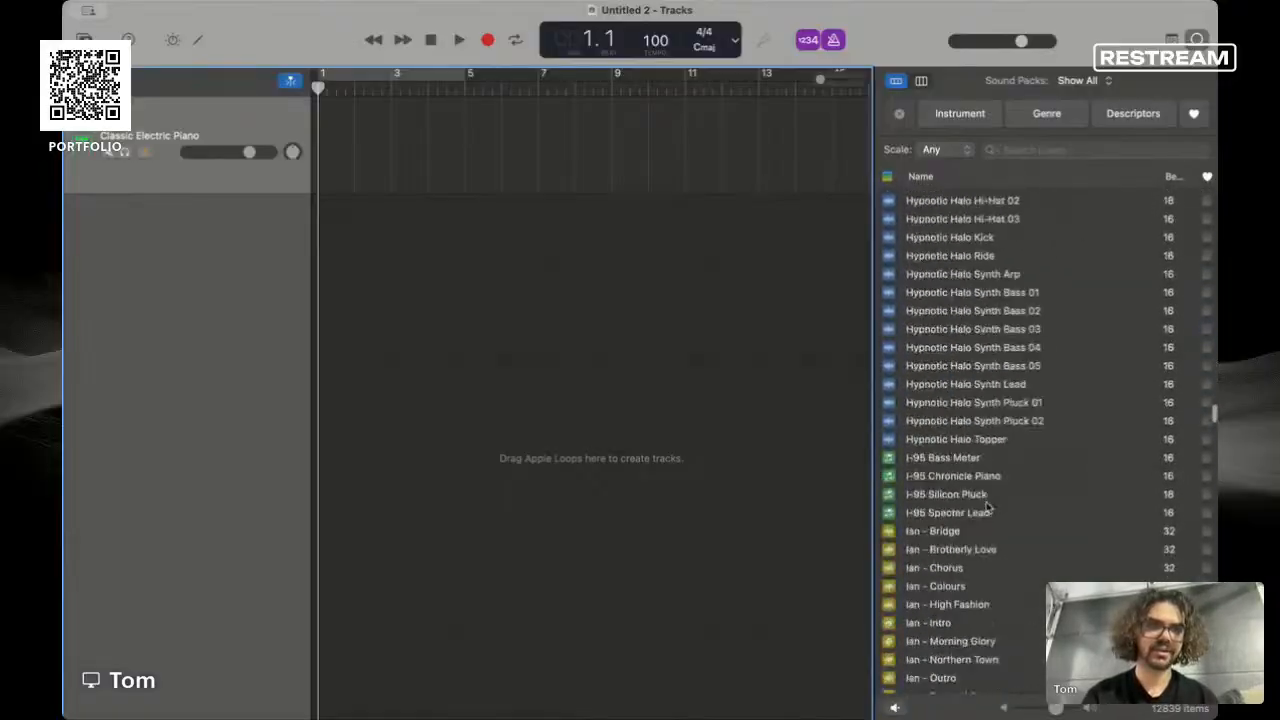
{"action": "scroll", "coordinate": [988, 507], "scroll_direction": "down", "scroll_amount": 20}
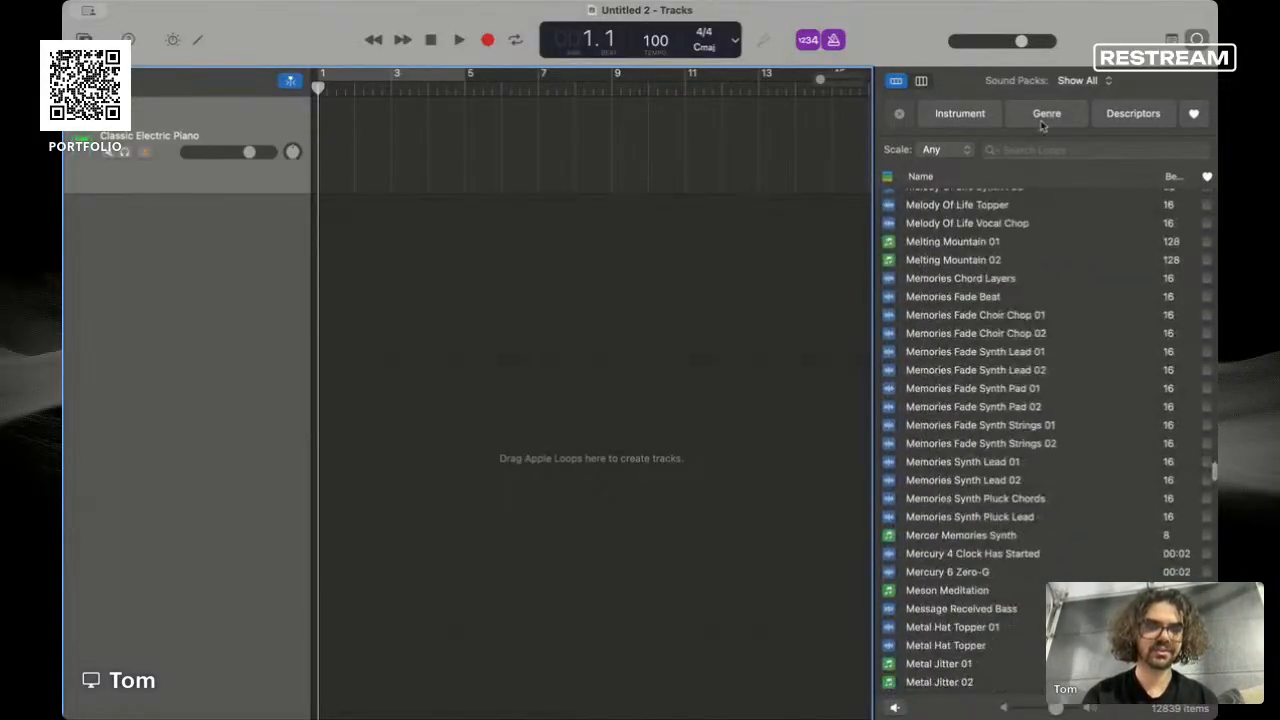
{"action": "scroll", "coordinate": [1034, 496], "scroll_direction": "down", "scroll_amount": 20}
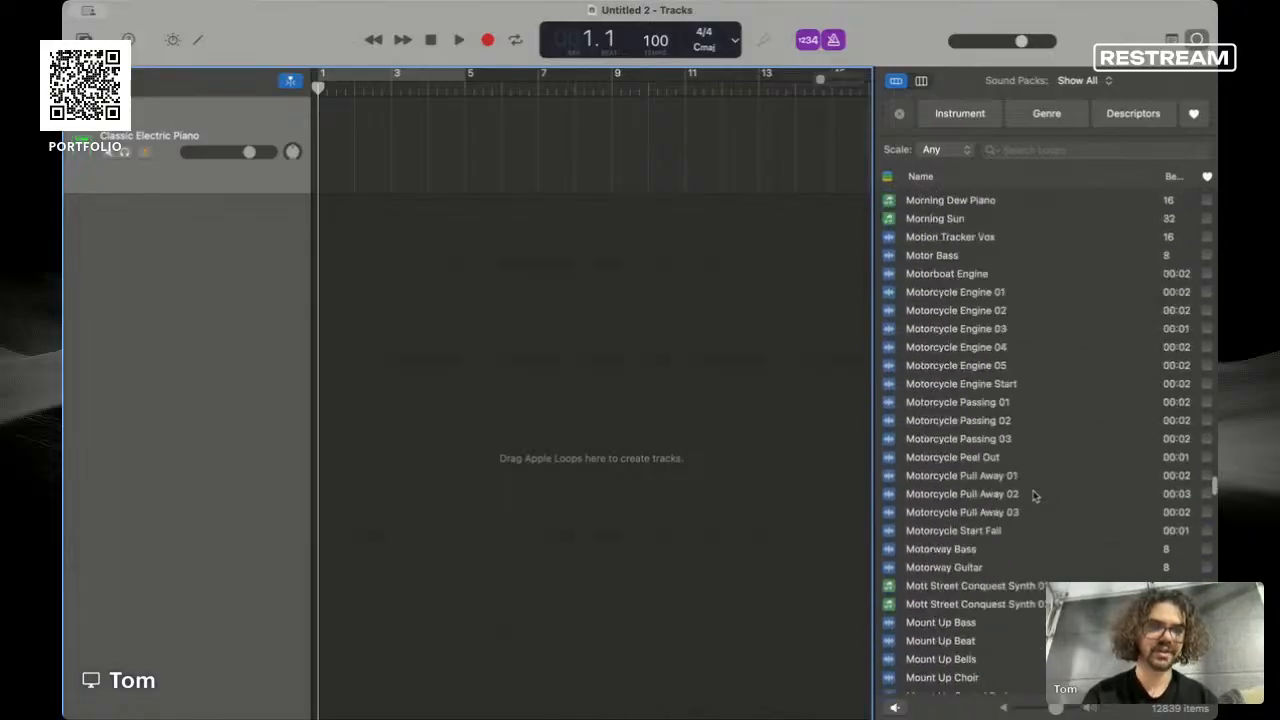
{"action": "scroll", "coordinate": [1076, 319], "scroll_direction": "down", "scroll_amount": 5}
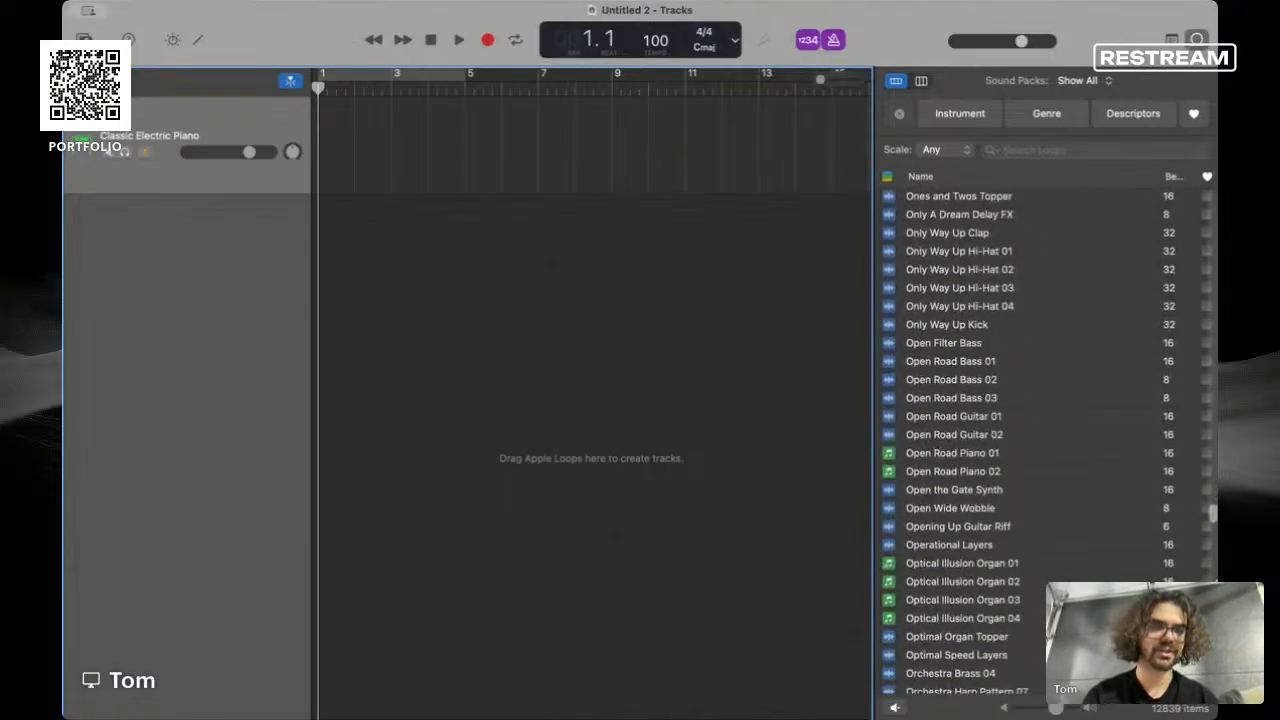
{"action": "left_click_drag", "start_coordinate": [1210, 515], "coordinate": [1207, 5]}
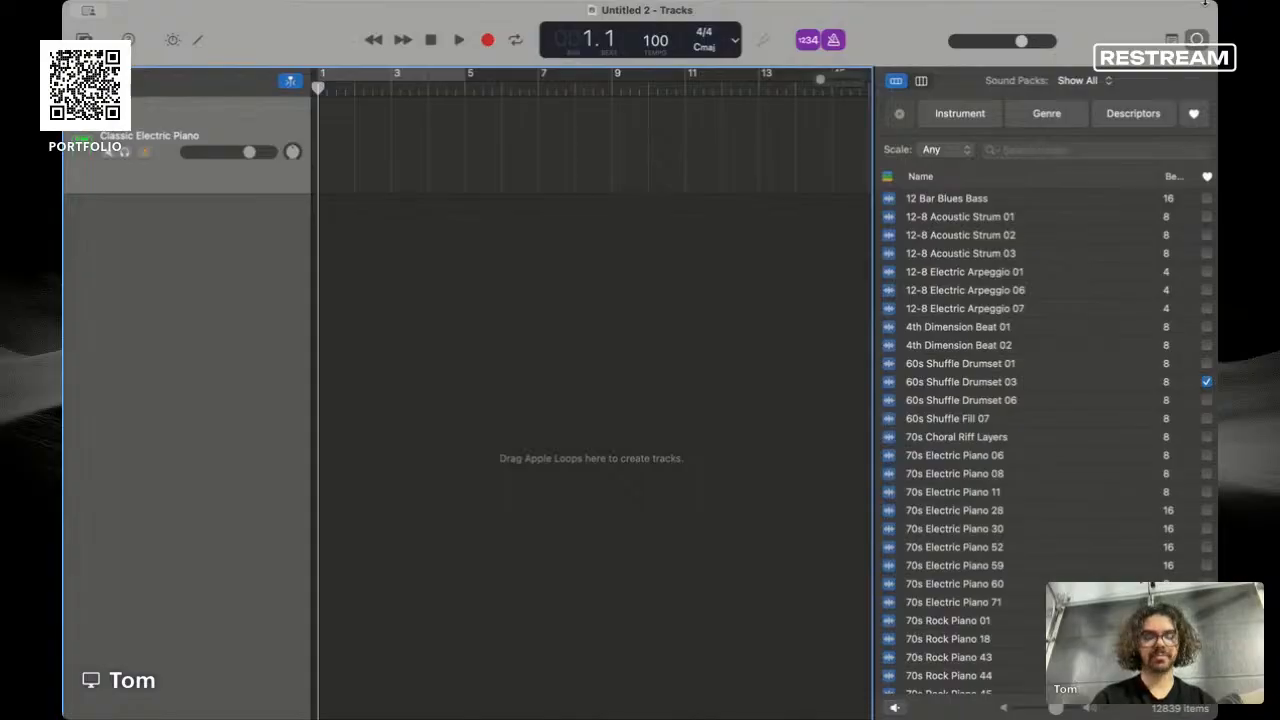
- Browse loops by instrument using the All Drums, Kits, Beats and Percussion filters in turn, and clear the filter
{"action": "left_click", "coordinate": [962, 118]}
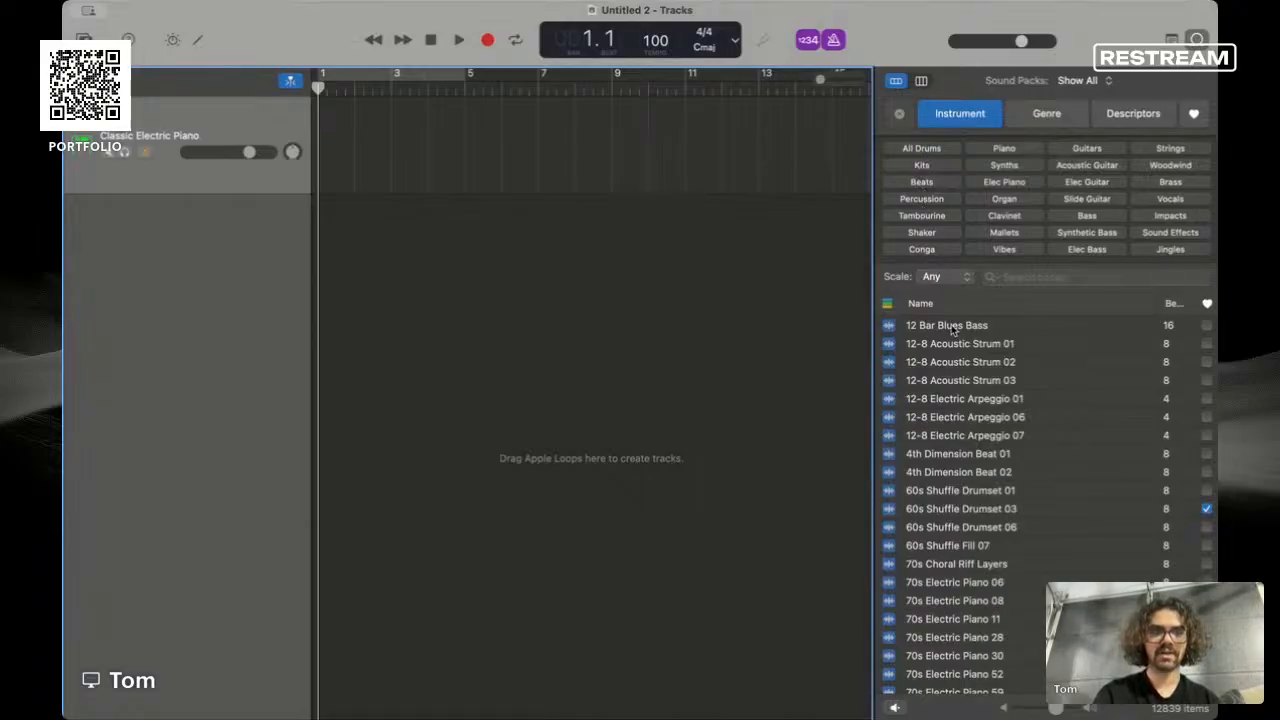
{"action": "left_click", "coordinate": [930, 150]}
{"action": "scroll", "coordinate": [975, 540], "scroll_direction": "down", "scroll_amount": 10}
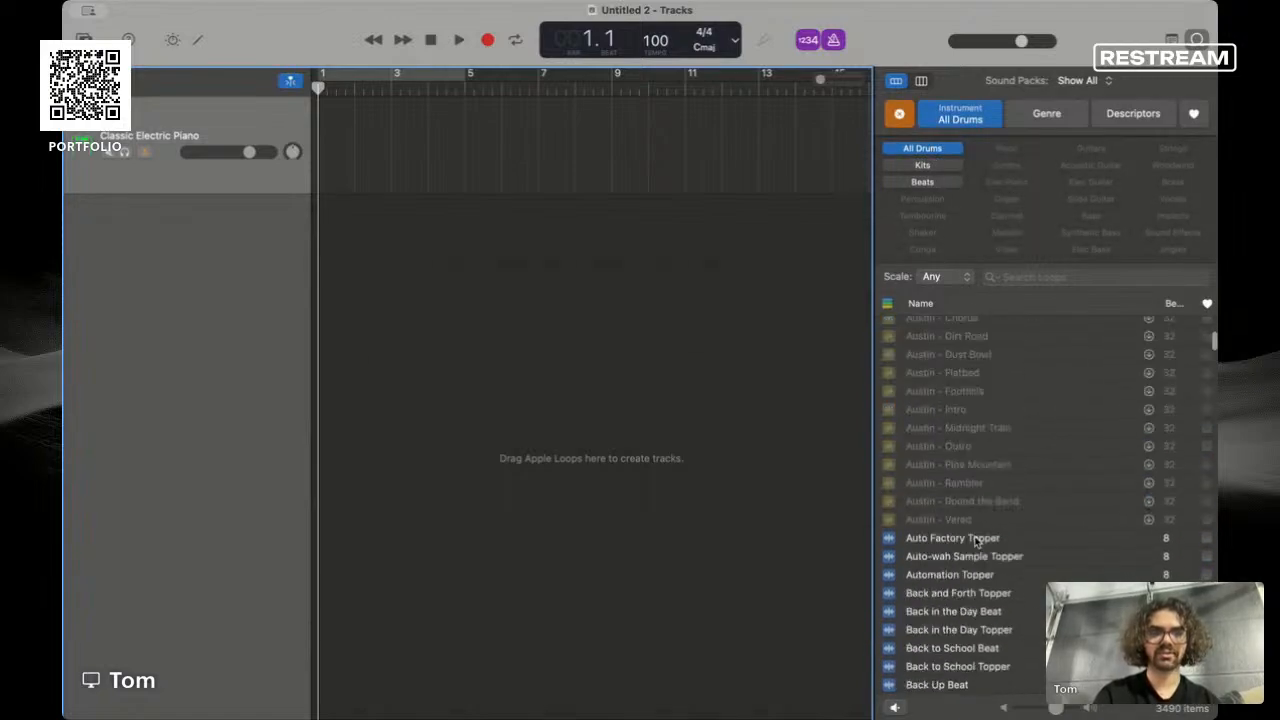
{"action": "scroll", "coordinate": [960, 510], "scroll_direction": "up", "scroll_amount": 15}
{"action": "left_click", "coordinate": [921, 148]}
{"action": "left_click", "coordinate": [921, 165]}
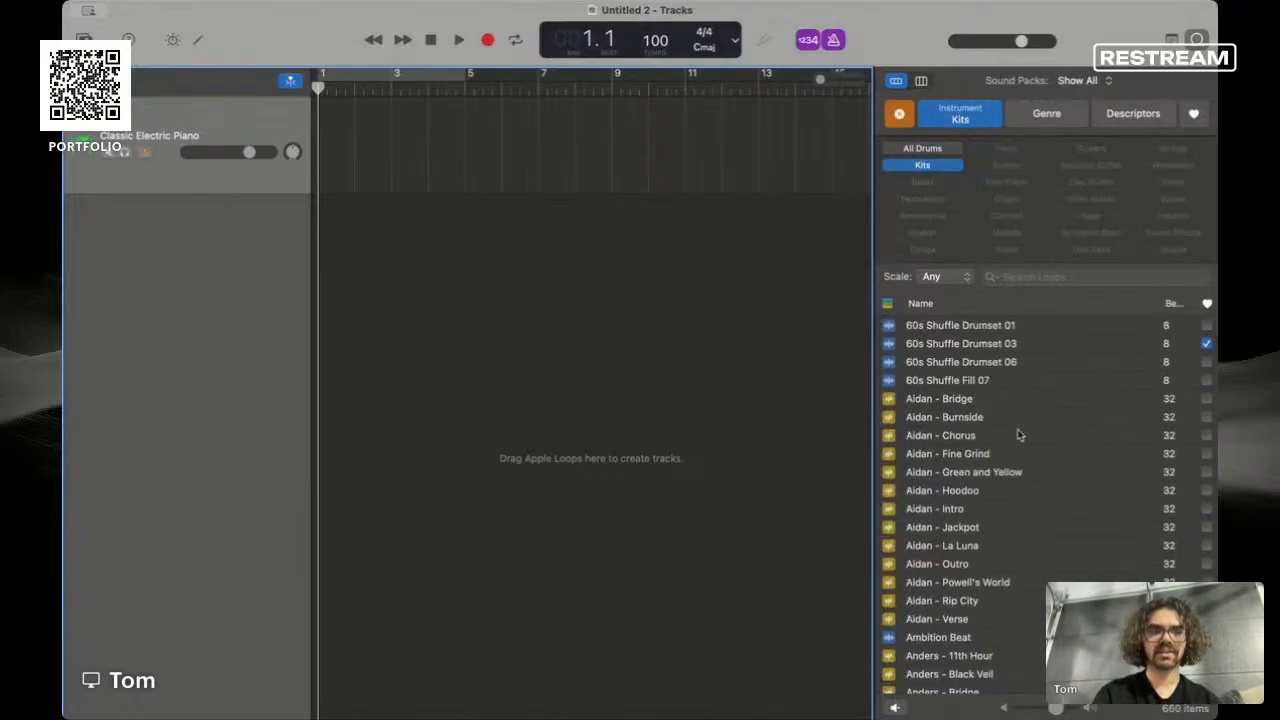
{"action": "left_click", "coordinate": [938, 166]}
{"action": "left_click", "coordinate": [933, 182]}
{"action": "left_click", "coordinate": [935, 185]}
{"action": "left_click", "coordinate": [937, 204]}
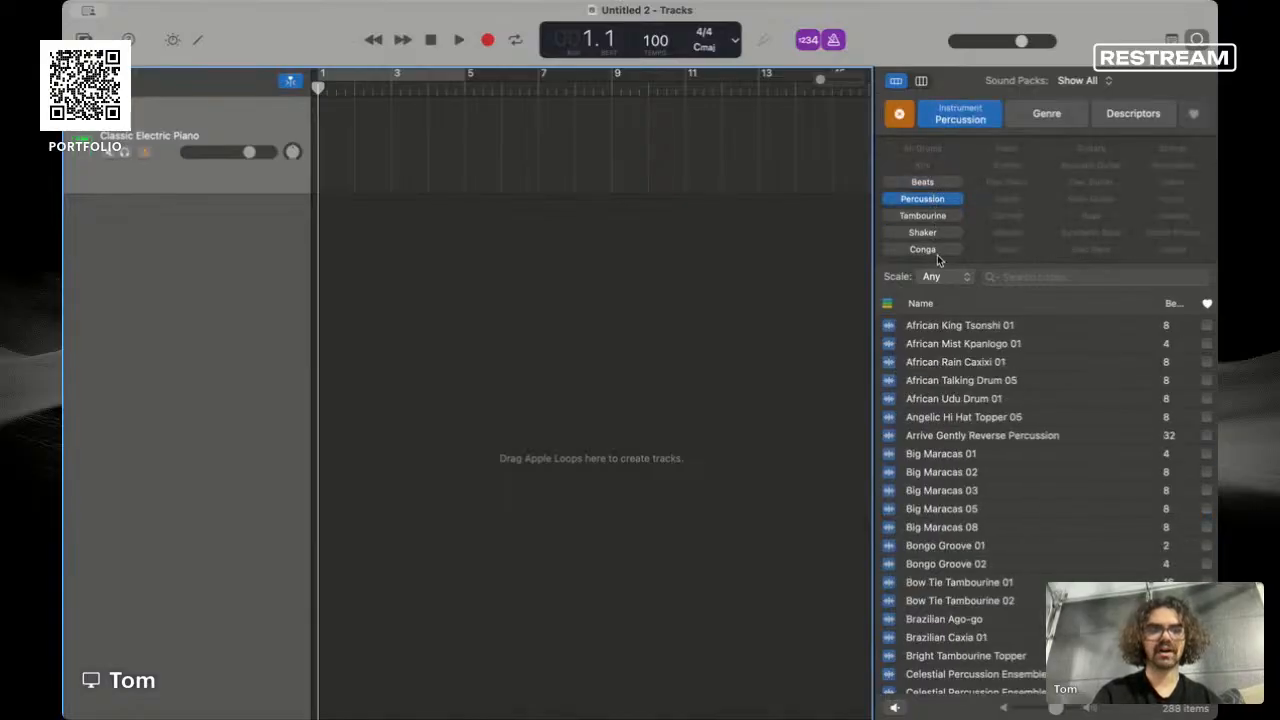
{"action": "left_click", "coordinate": [934, 204]}
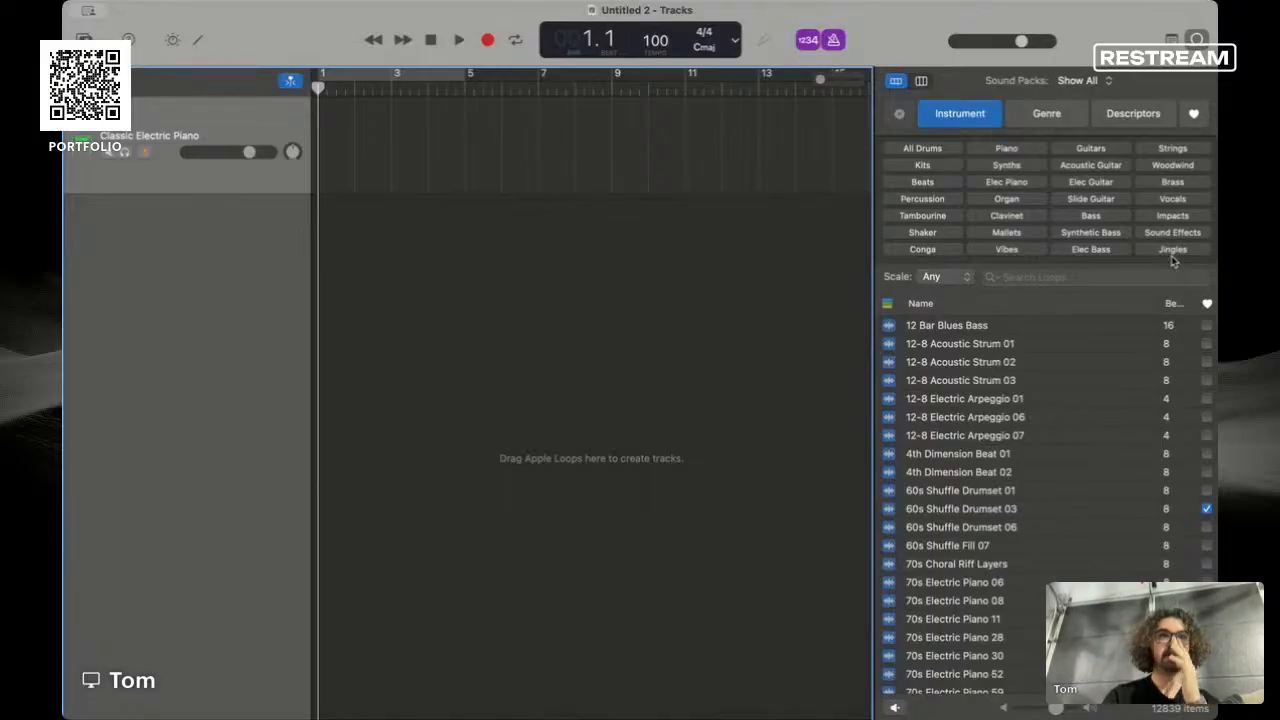
- Filter the loops by the Hip Hop genre
{"action": "left_click", "coordinate": [1055, 117]}
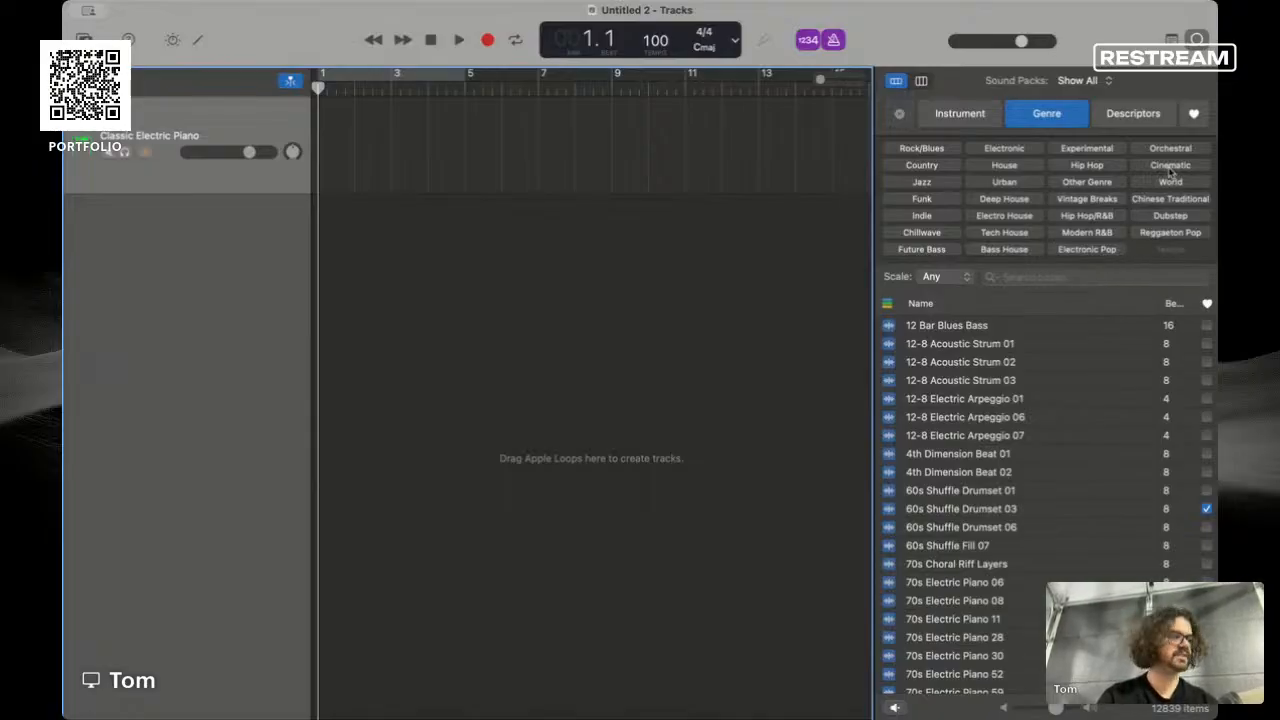
{"action": "left_click", "coordinate": [1088, 166]}
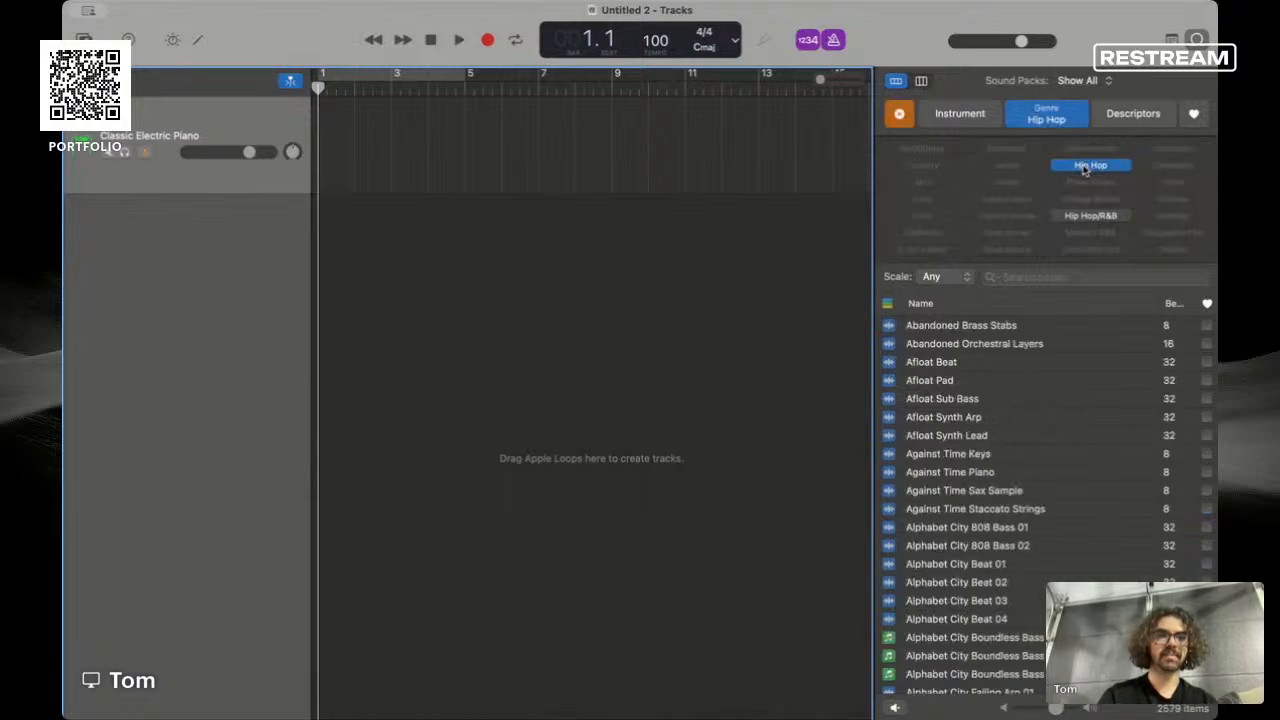
- Audition the Against Time Piano loop, look through the Hip Hop loops, and clear the genre filter
{"action": "left_click", "coordinate": [976, 472]}
{"action": "scroll", "coordinate": [1014, 571], "scroll_direction": "down", "scroll_amount": 6}
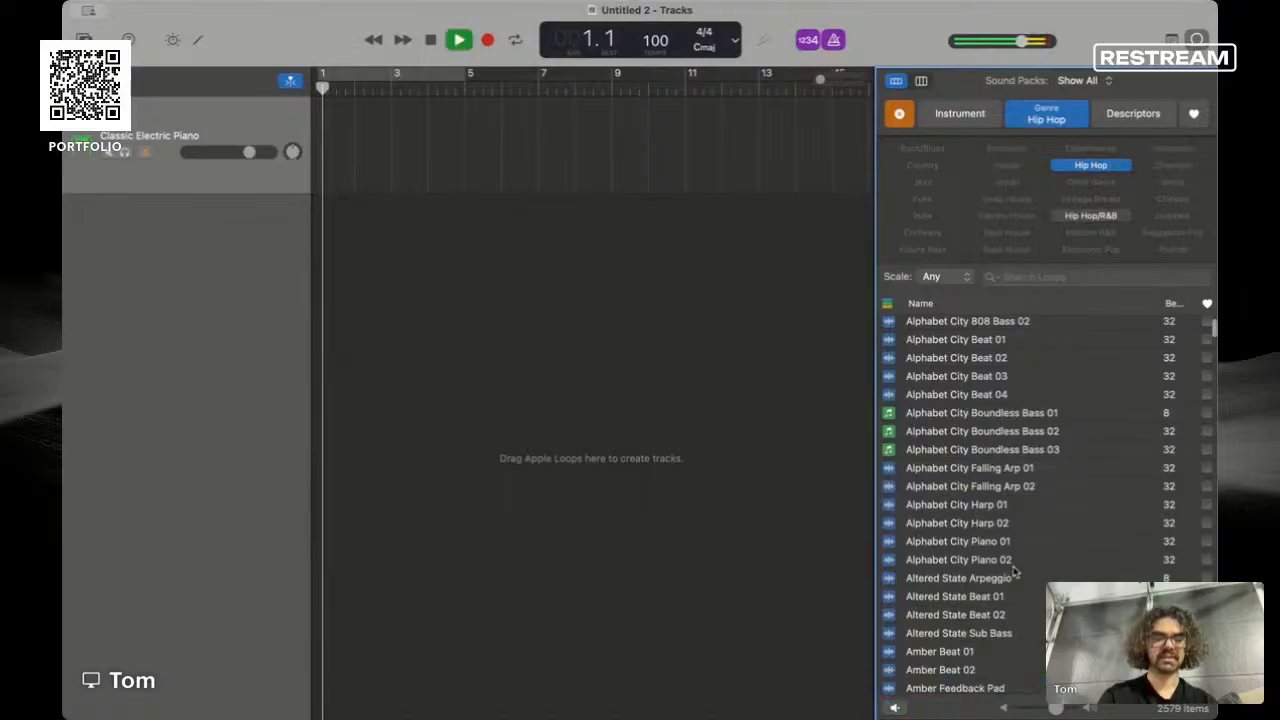
{"action": "scroll", "coordinate": [1014, 571], "scroll_direction": "down", "scroll_amount": 3}
{"action": "key", "text": "space"}
{"action": "scroll", "coordinate": [967, 481], "scroll_direction": "down", "scroll_amount": 20}
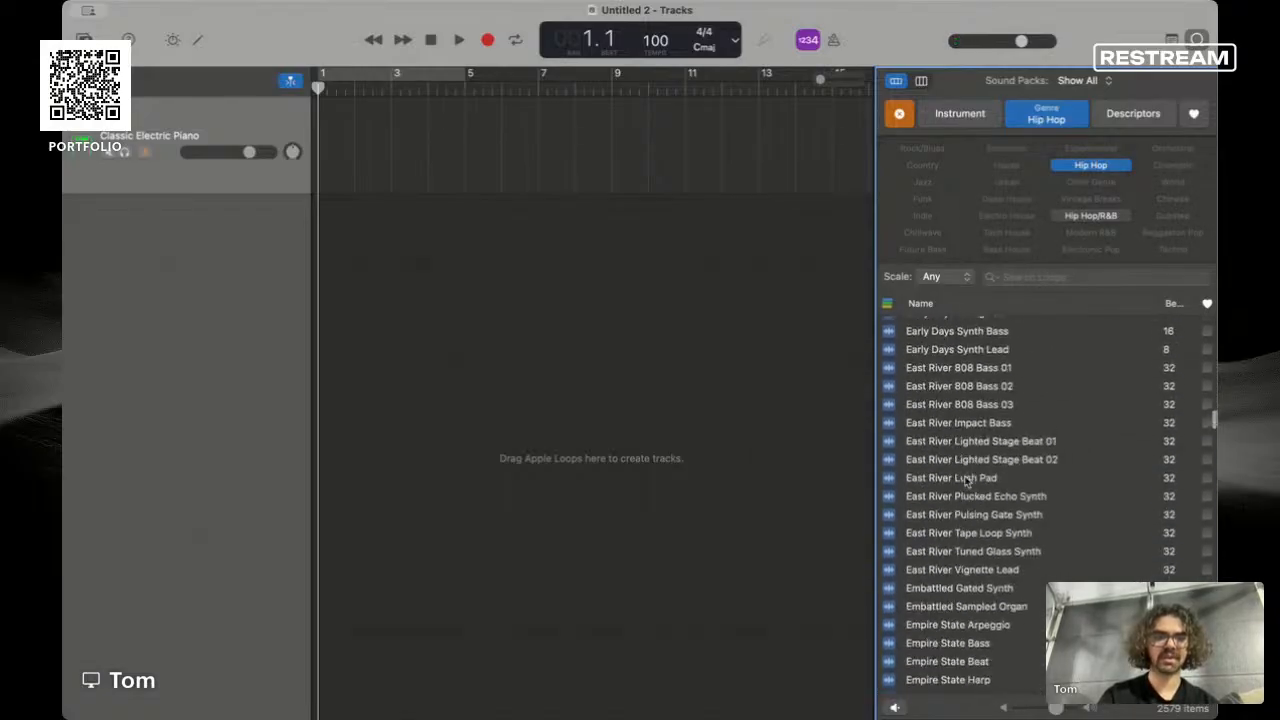
{"action": "left_click", "coordinate": [1091, 165]}
- Search the loops for "pan flu" and audition Seaside Pan Flute 01 and Seaside Pan Flute 02
{"action": "left_click", "coordinate": [1040, 277]}
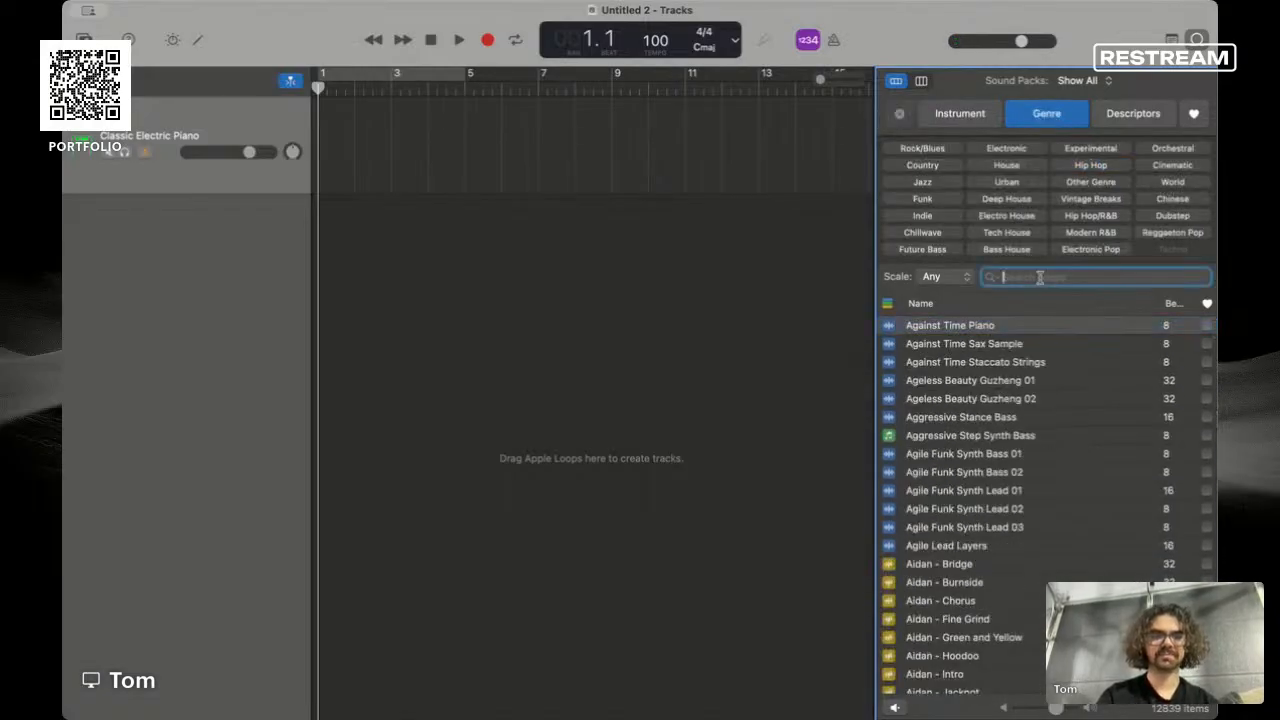
{"action": "type", "text": "pan flu"}
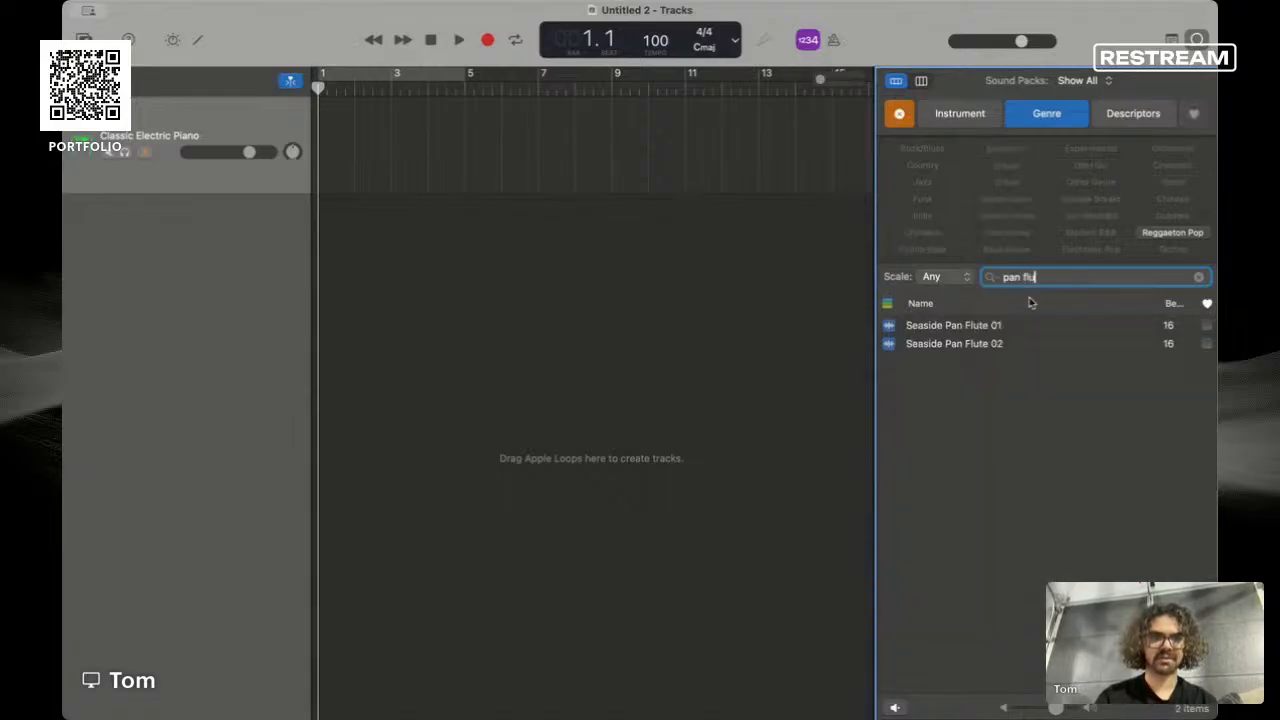
{"action": "left_click", "coordinate": [1007, 325]}
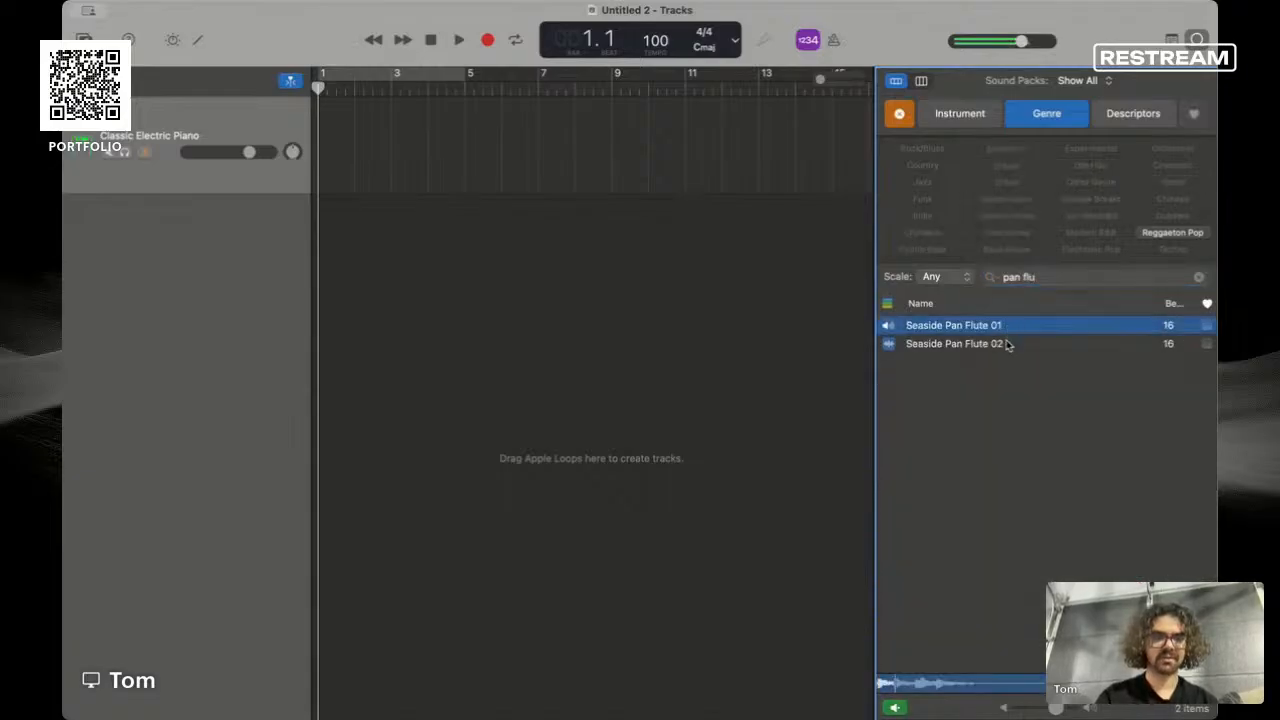
{"action": "left_click", "coordinate": [1006, 344]}
{"action": "left_click", "coordinate": [1004, 345]}
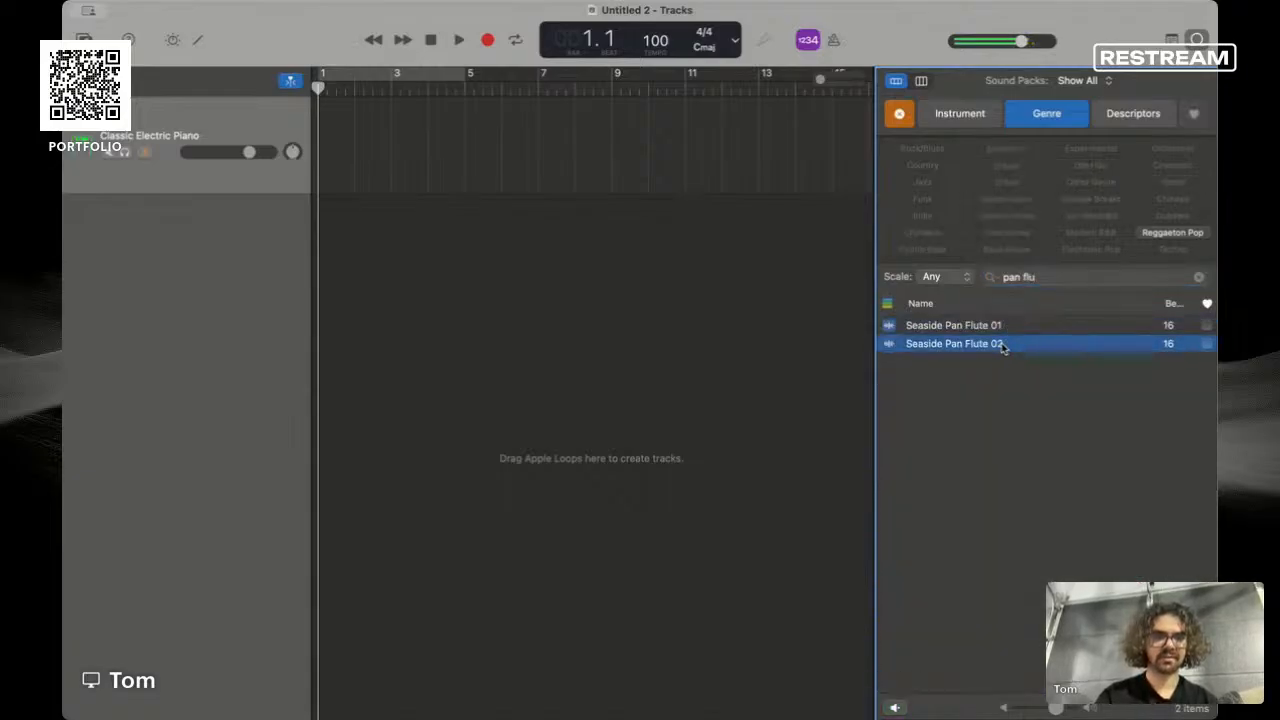
- Search the loops for "flute" instead and look through the matching loops
{"action": "left_click", "coordinate": [1200, 278]}
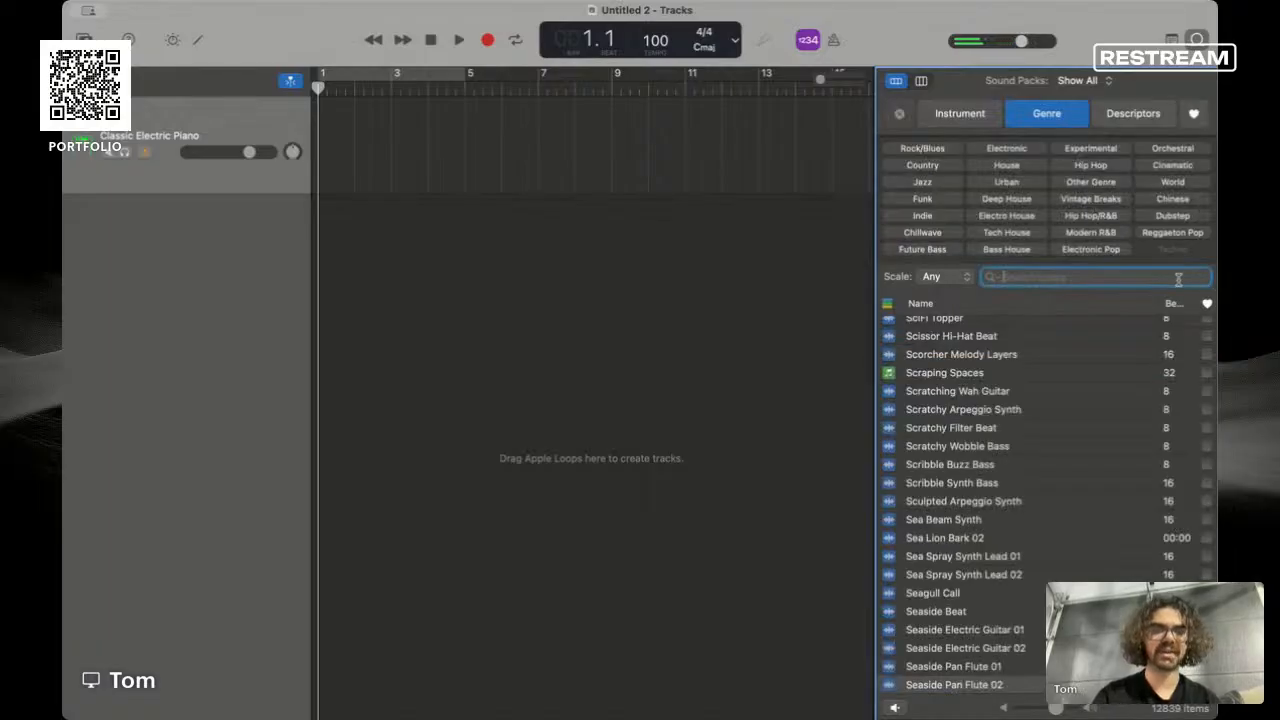
{"action": "type", "text": "flu"}
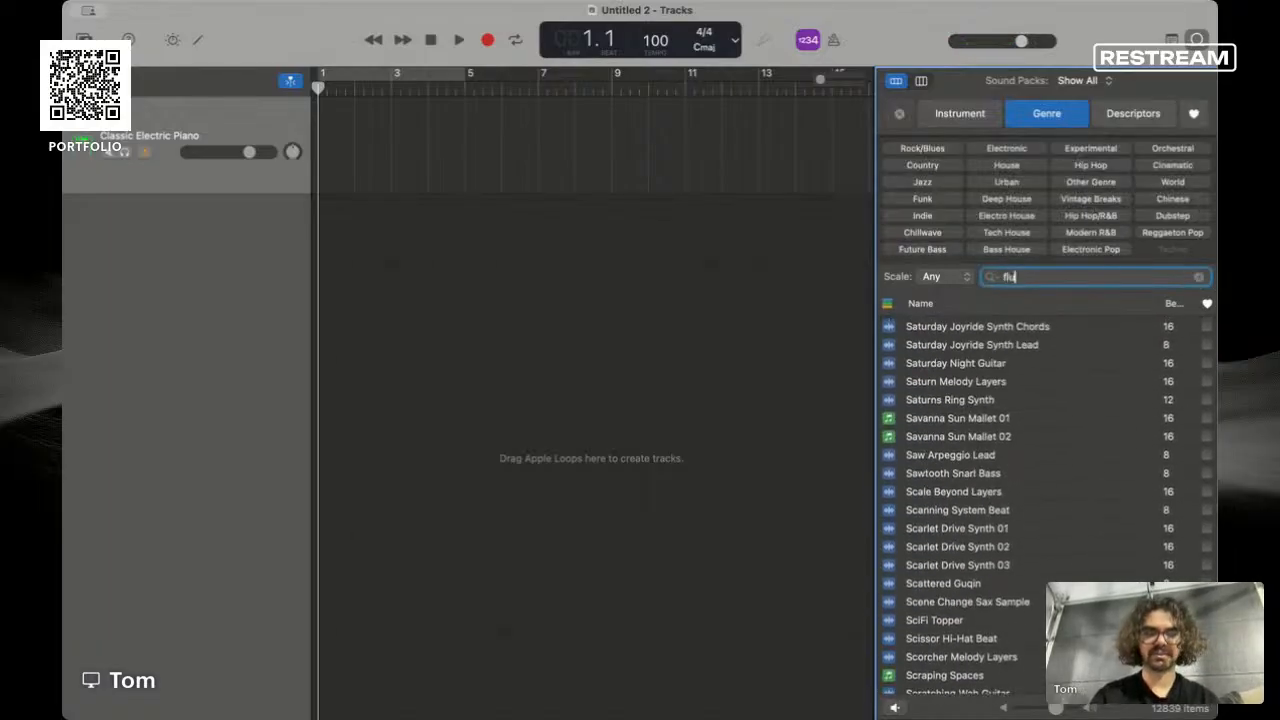
{"action": "type", "text": "te"}
{"action": "key", "text": "Return"}
{"action": "scroll", "coordinate": [1001, 504], "scroll_direction": "up", "scroll_amount": 5}
{"action": "scroll", "coordinate": [1001, 502], "scroll_direction": "down", "scroll_amount": 5}
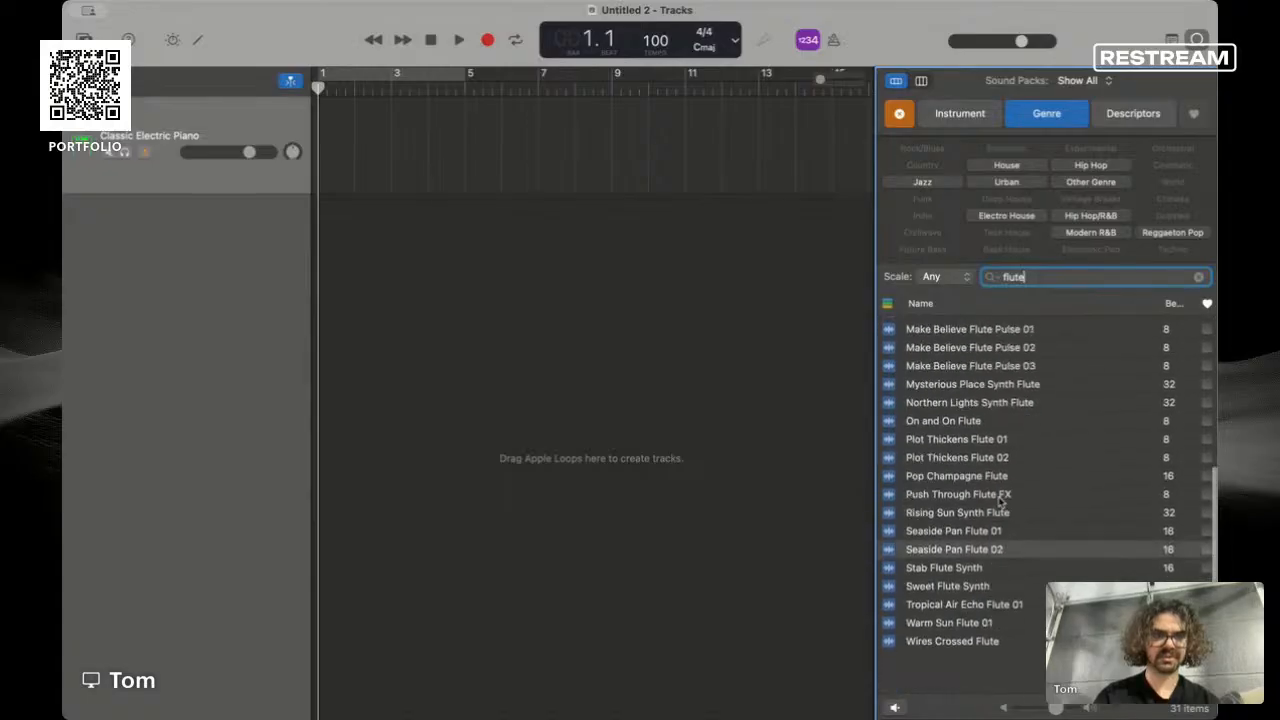
{"action": "scroll", "coordinate": [1001, 504], "scroll_direction": "up", "scroll_amount": 5}
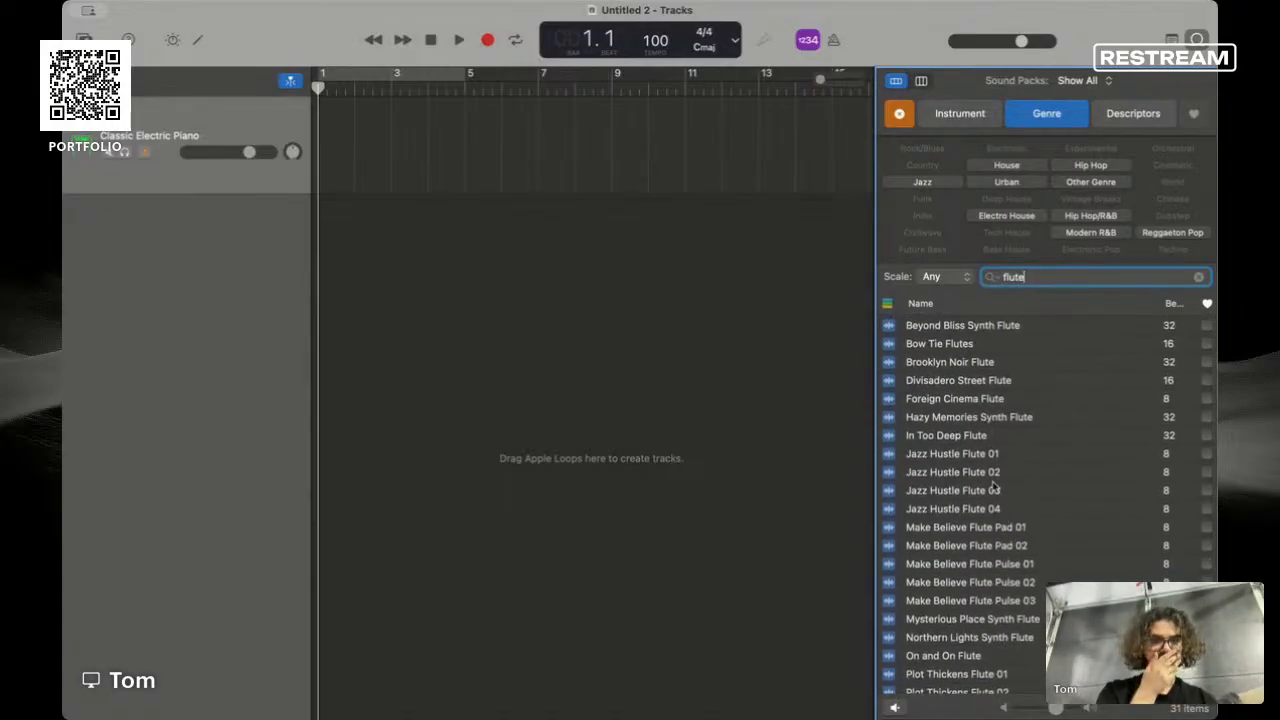
{"action": "left_click", "coordinate": [1057, 116]}
{"action": "left_click", "coordinate": [1057, 116]}
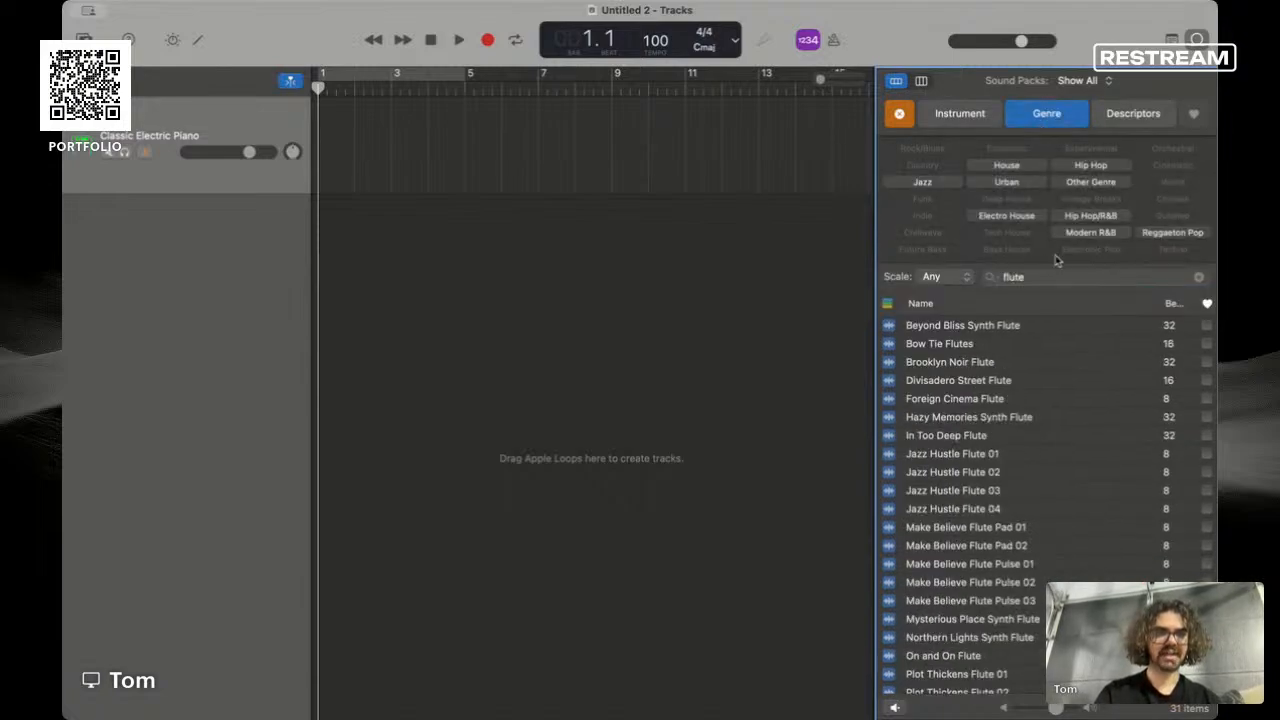
- Search the loops for "mandolin", check which descriptors apply to them, and clear the search
{"action": "left_click", "coordinate": [987, 275]}
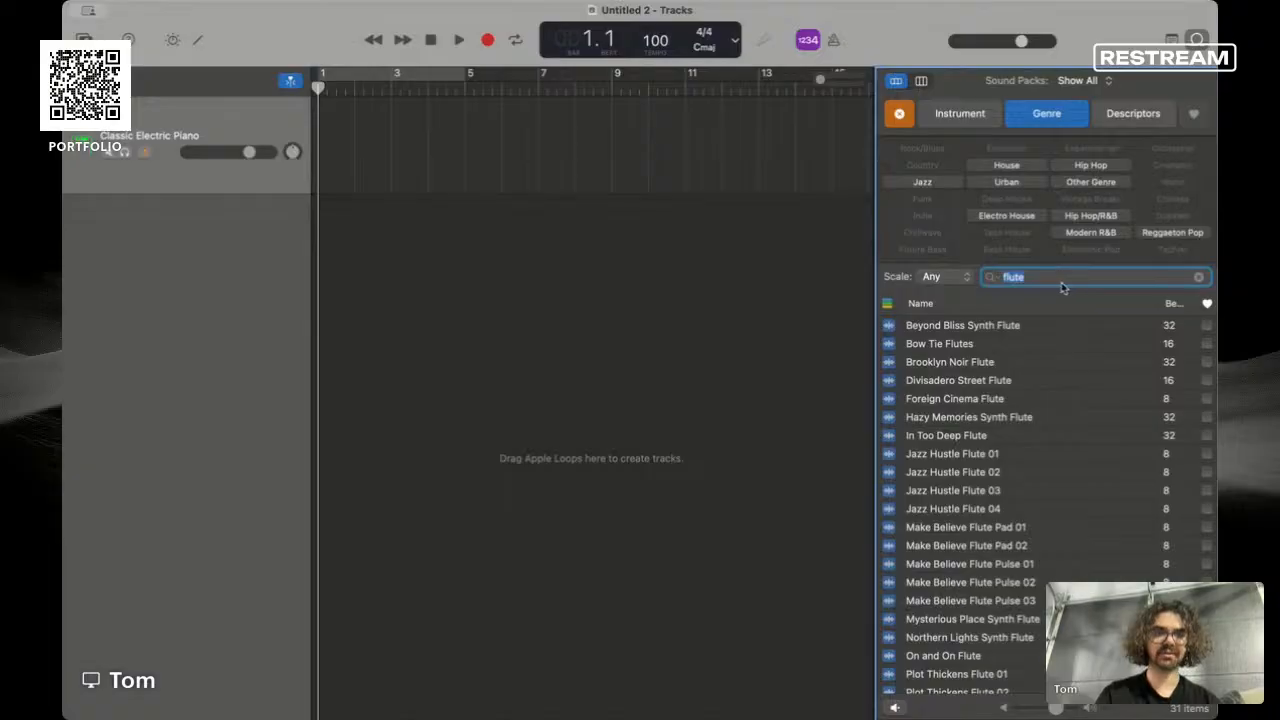
{"action": "key", "text": "BackSpace"}
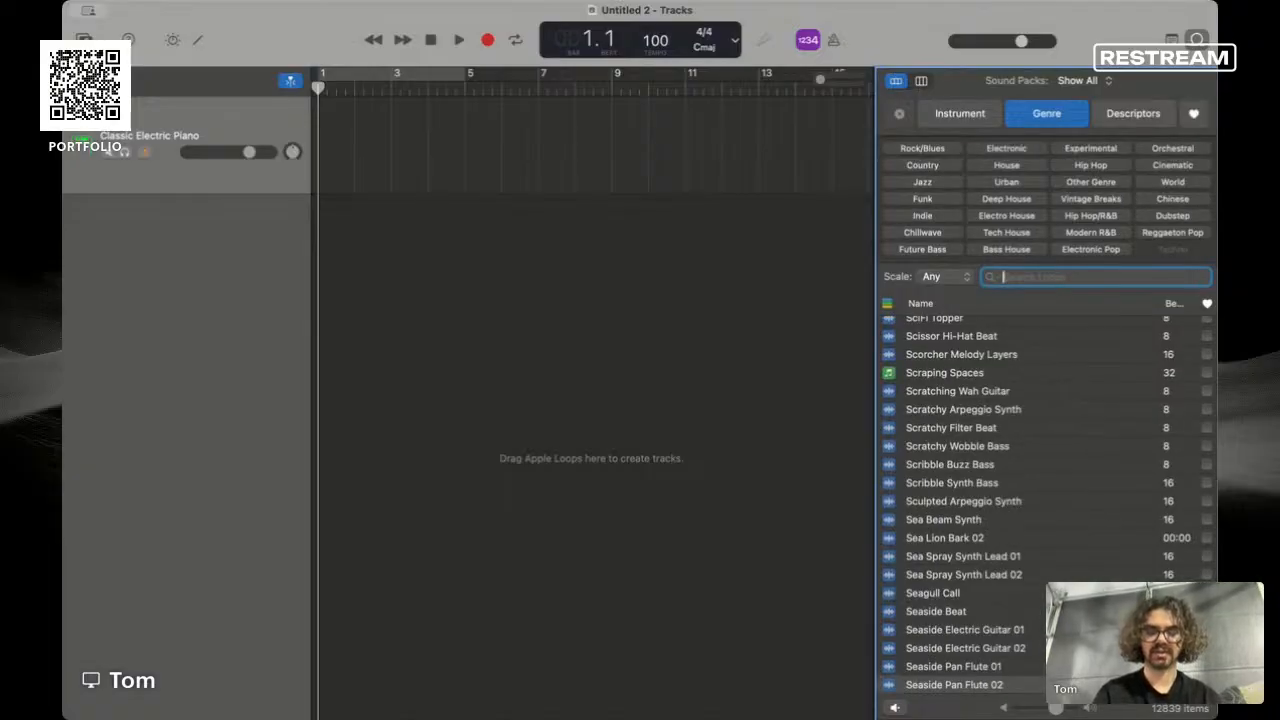
{"action": "type", "text": "mandolin"}
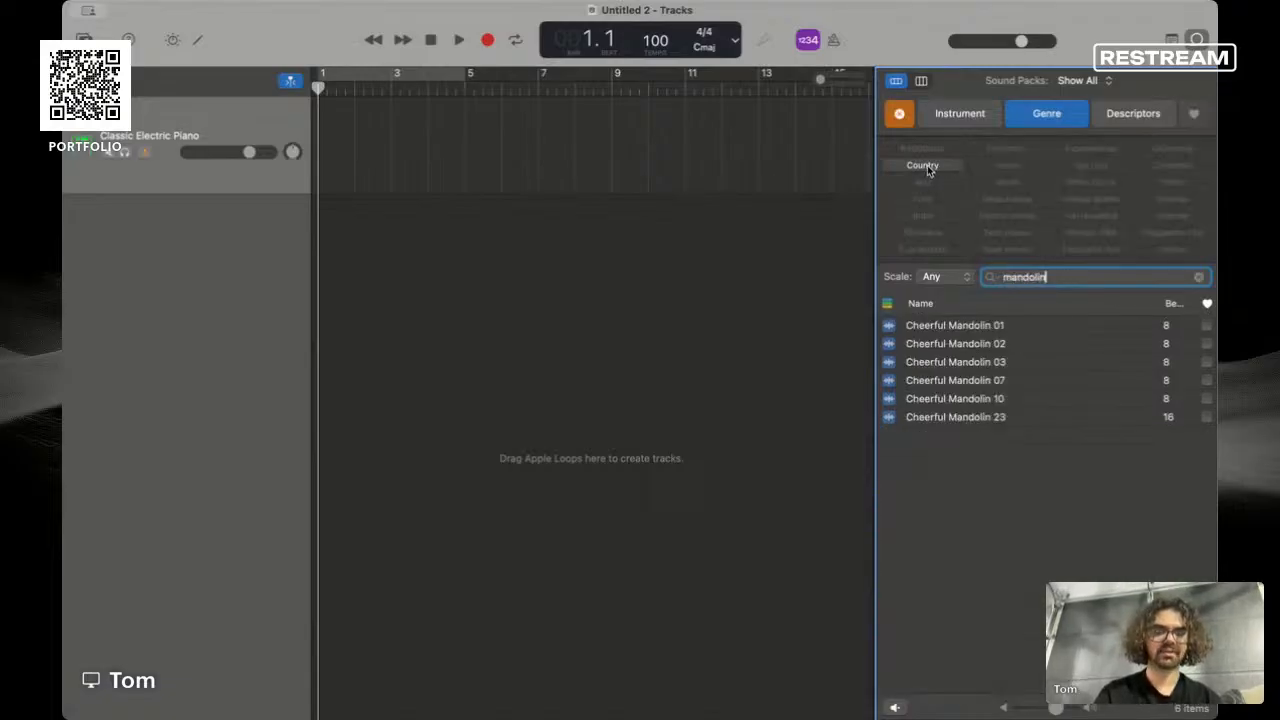
{"action": "left_click", "coordinate": [1115, 122]}
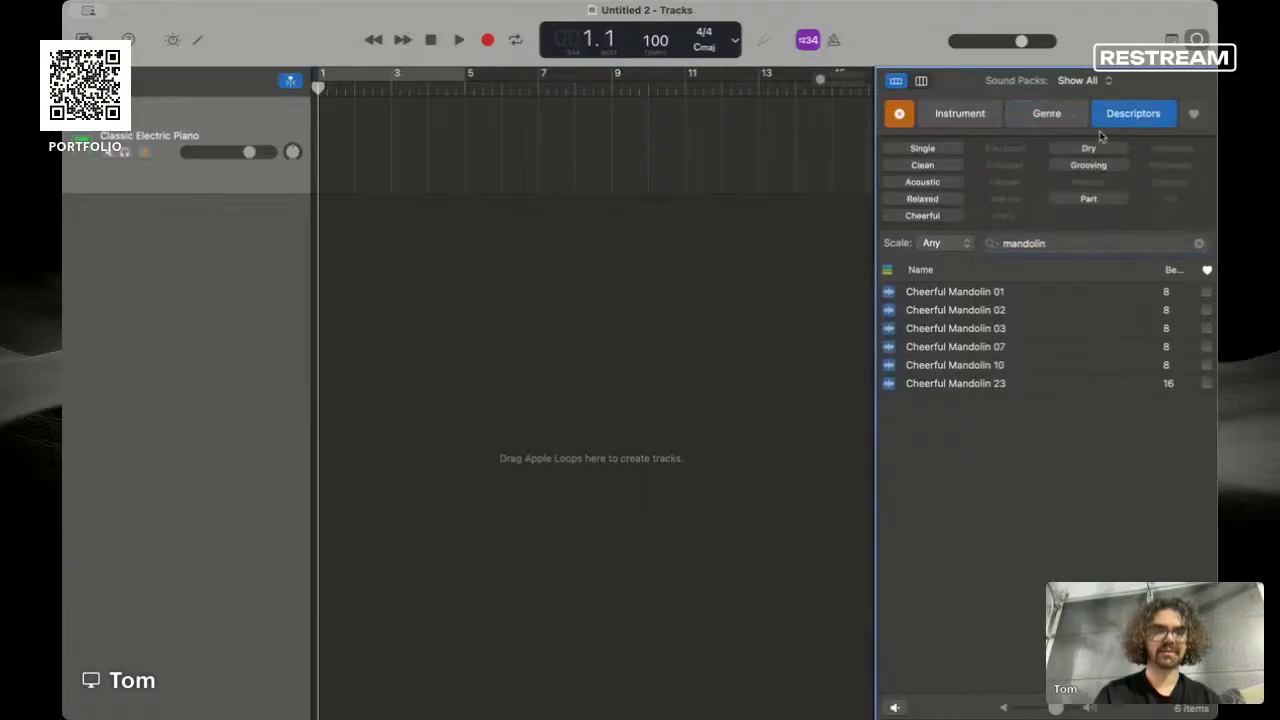
{"action": "left_click", "coordinate": [1059, 121]}
{"action": "left_click_drag", "start_coordinate": [1054, 275], "coordinate": [959, 274]}
{"action": "key", "text": "BackSpace"}
- Browse the loops matching the Dry, Dark and Intense descriptors, and clear the three descriptor filters
{"action": "left_click", "coordinate": [1127, 110]}
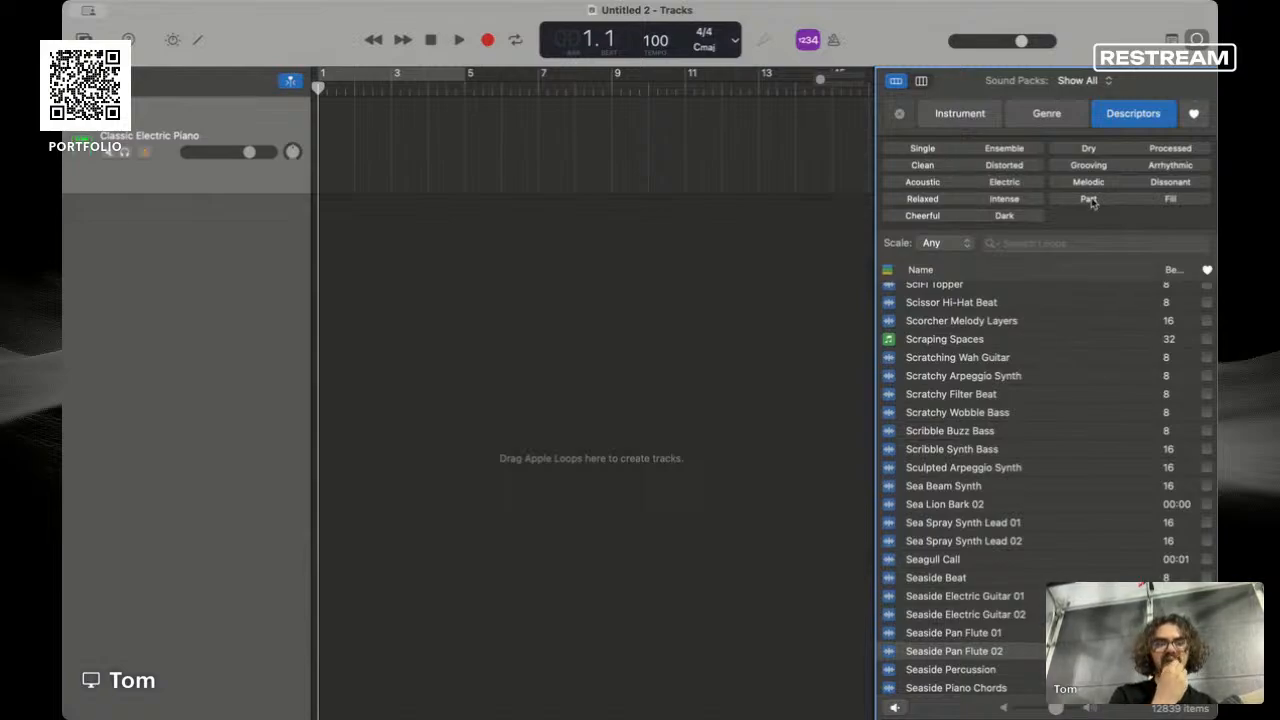
{"action": "left_click", "coordinate": [1090, 150]}
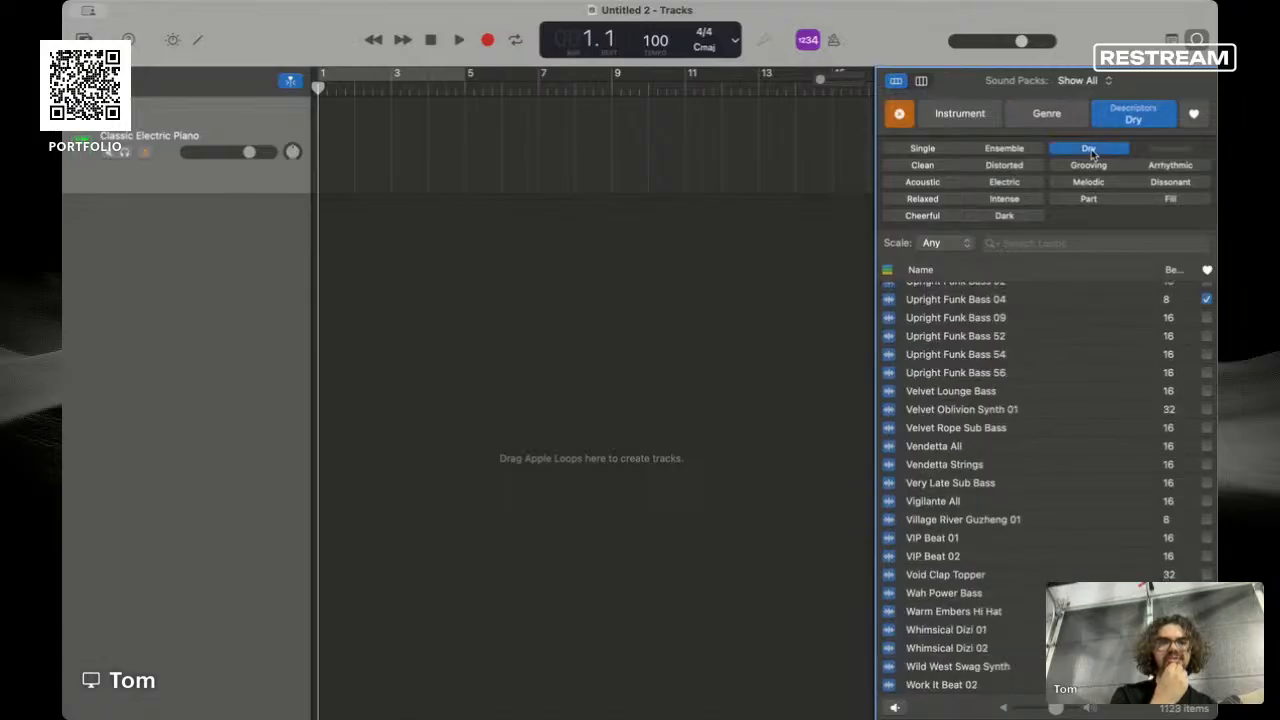
{"action": "left_click", "coordinate": [1024, 215]}
{"action": "left_click", "coordinate": [1022, 199]}
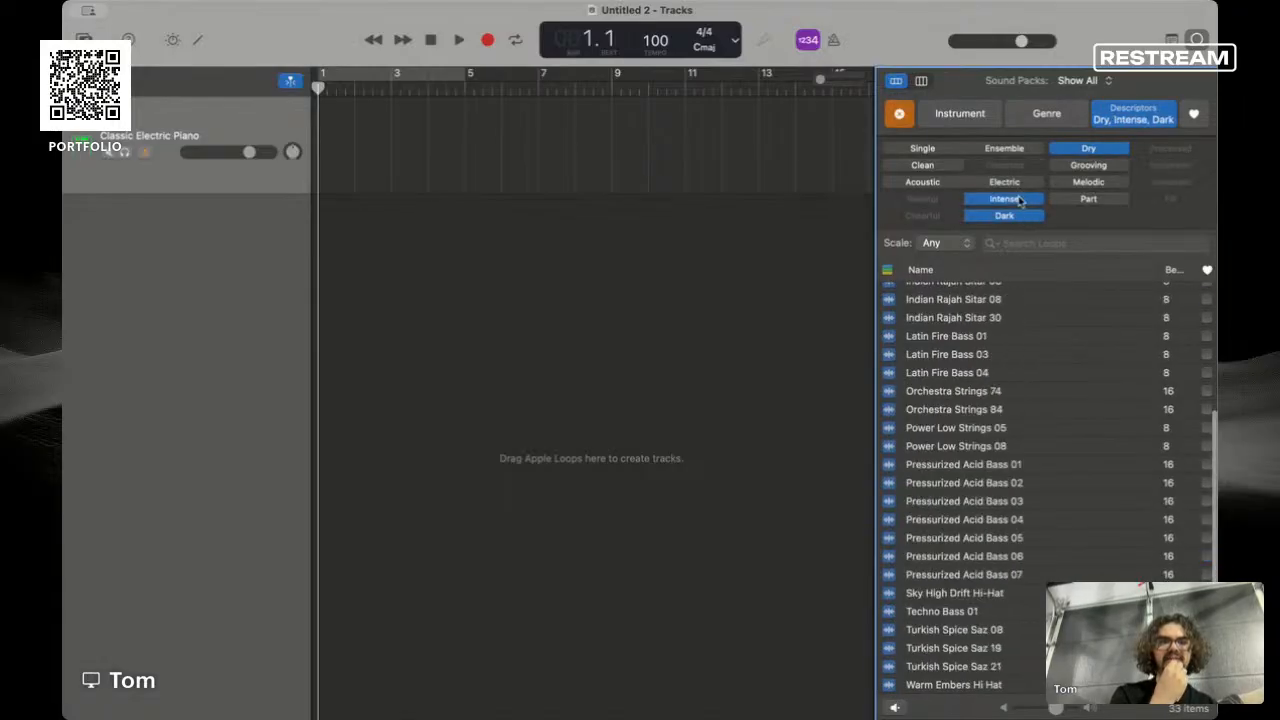
{"action": "scroll", "coordinate": [1035, 433], "scroll_direction": "up", "scroll_amount": 5}
{"action": "scroll", "coordinate": [1035, 433], "scroll_direction": "down", "scroll_amount": 5}
{"action": "scroll", "coordinate": [1035, 433], "scroll_direction": "up", "scroll_amount": 4}
{"action": "scroll", "coordinate": [1035, 433], "scroll_direction": "down", "scroll_amount": 4}
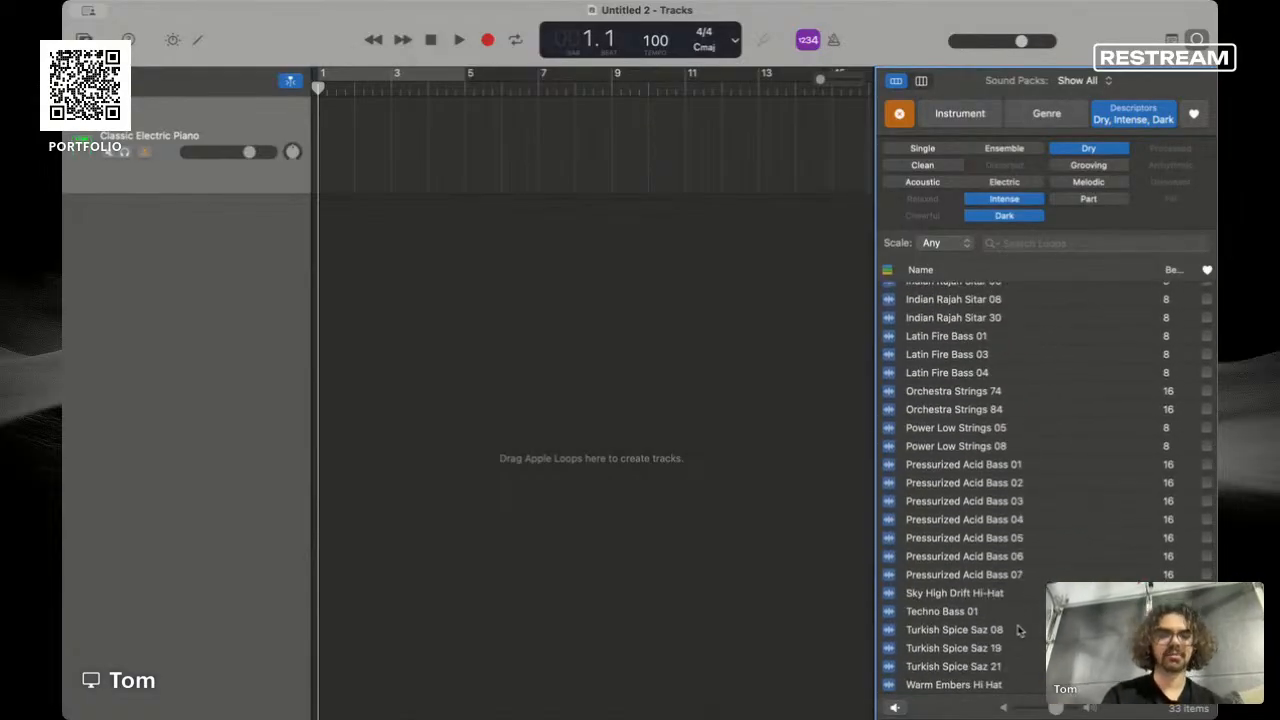
{"action": "left_click", "coordinate": [1012, 199]}
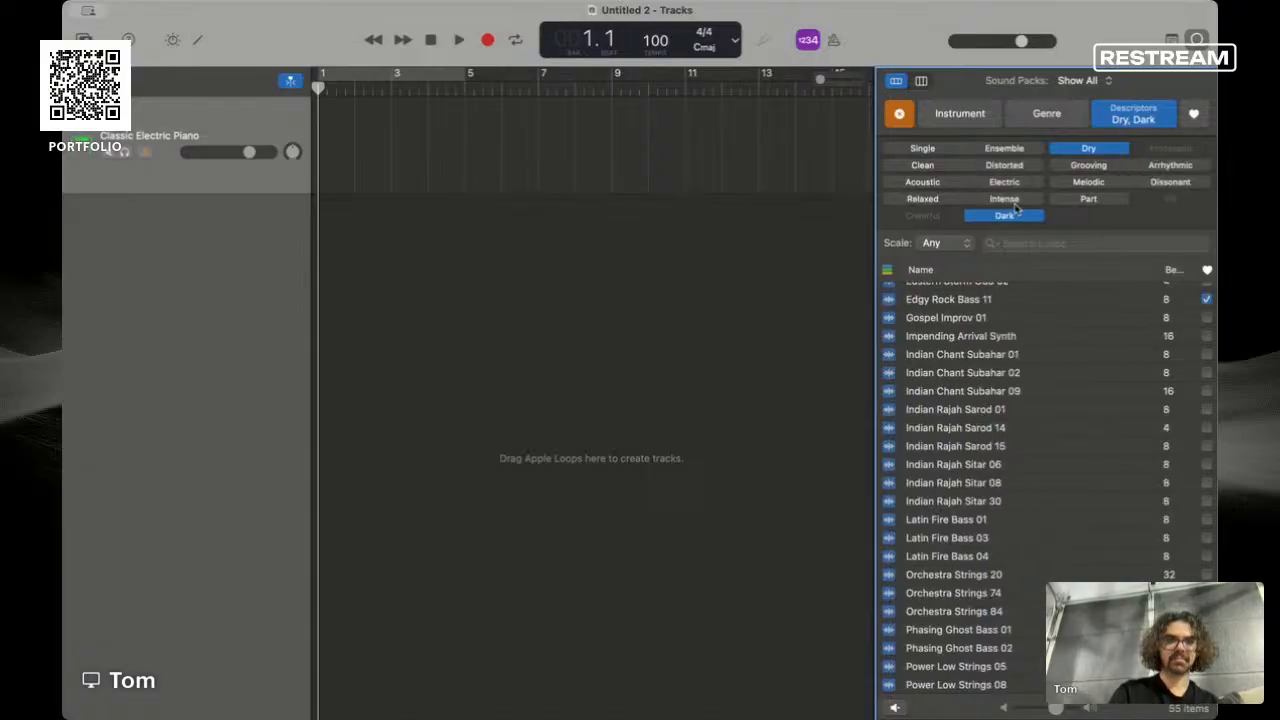
{"action": "left_click", "coordinate": [1010, 216]}
{"action": "left_click", "coordinate": [1105, 150]}
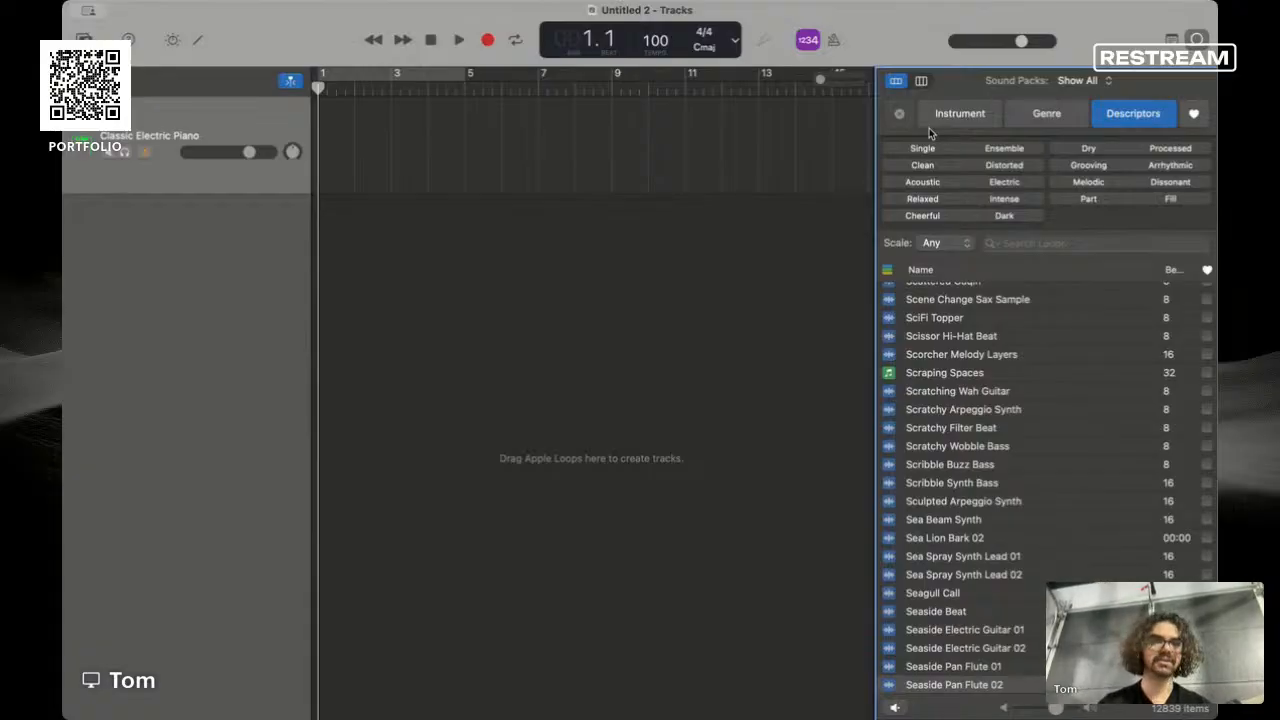
- Filter the loops by the Kits instrument
{"action": "left_click", "coordinate": [960, 114]}
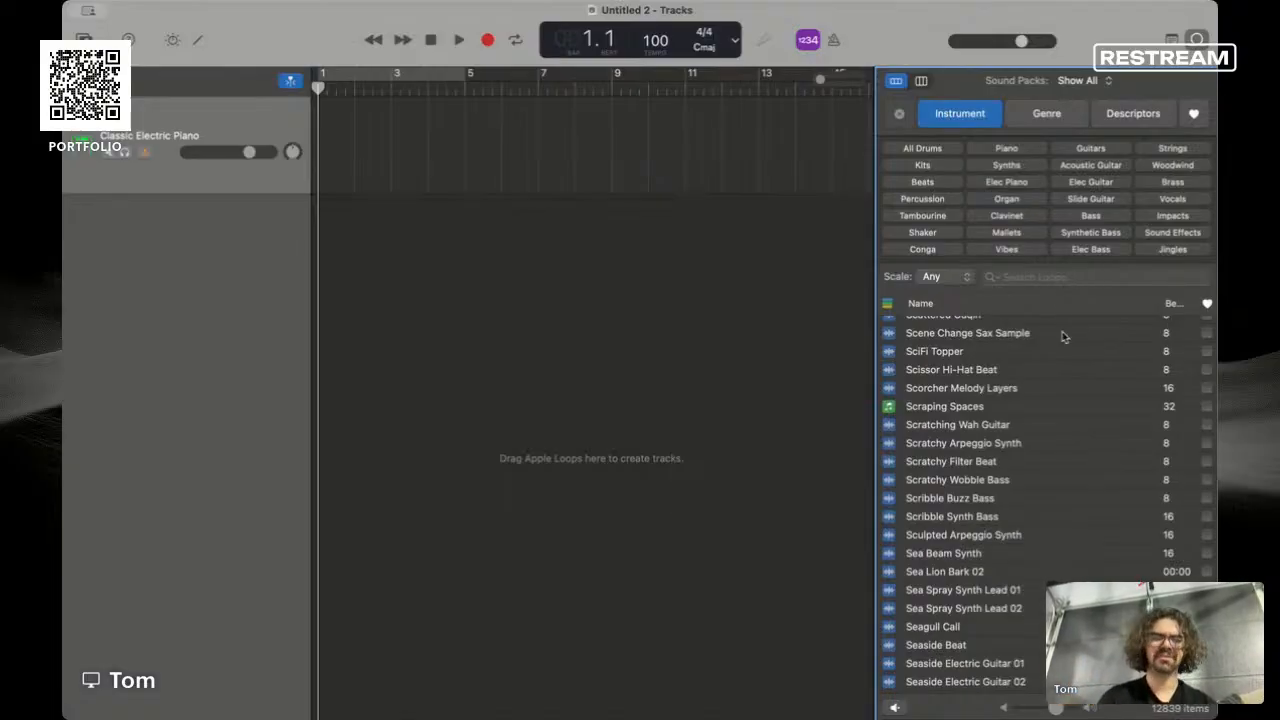
{"action": "scroll", "coordinate": [1072, 357], "scroll_direction": "down", "scroll_amount": 3}
{"action": "scroll", "coordinate": [1075, 357], "scroll_direction": "up", "scroll_amount": 15}
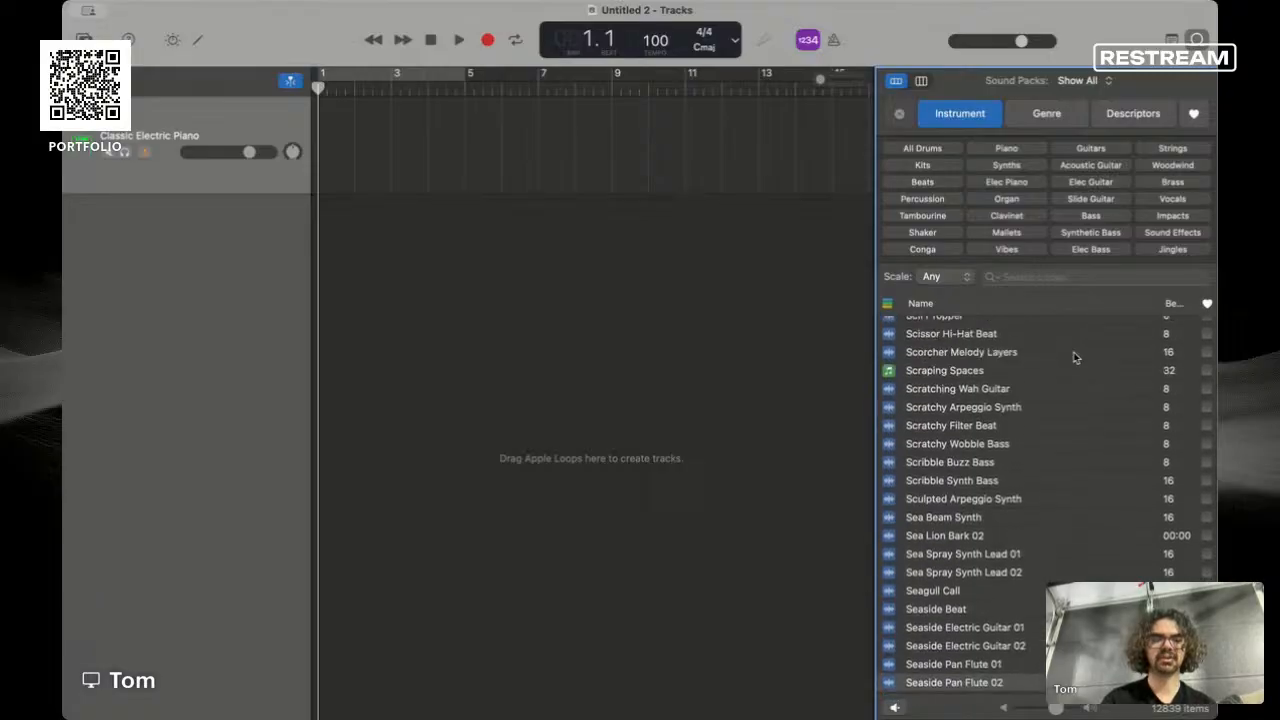
{"action": "scroll", "coordinate": [1075, 357], "scroll_direction": "up", "scroll_amount": 15}
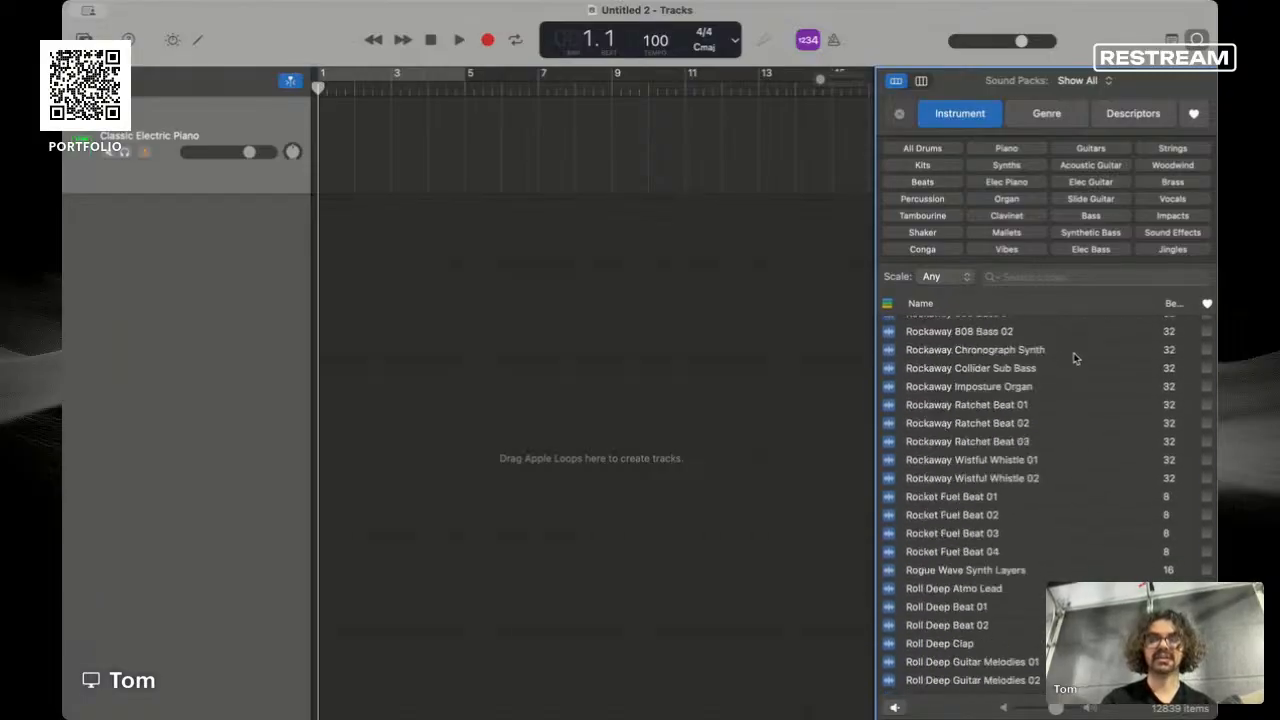
{"action": "left_click", "coordinate": [934, 166]}
- Examine the range of drum kit beats and breaks in the Kits loop list
{"action": "scroll", "coordinate": [975, 490], "scroll_direction": "up", "scroll_amount": 1}
{"action": "scroll", "coordinate": [975, 490], "scroll_direction": "up", "scroll_amount": 20}
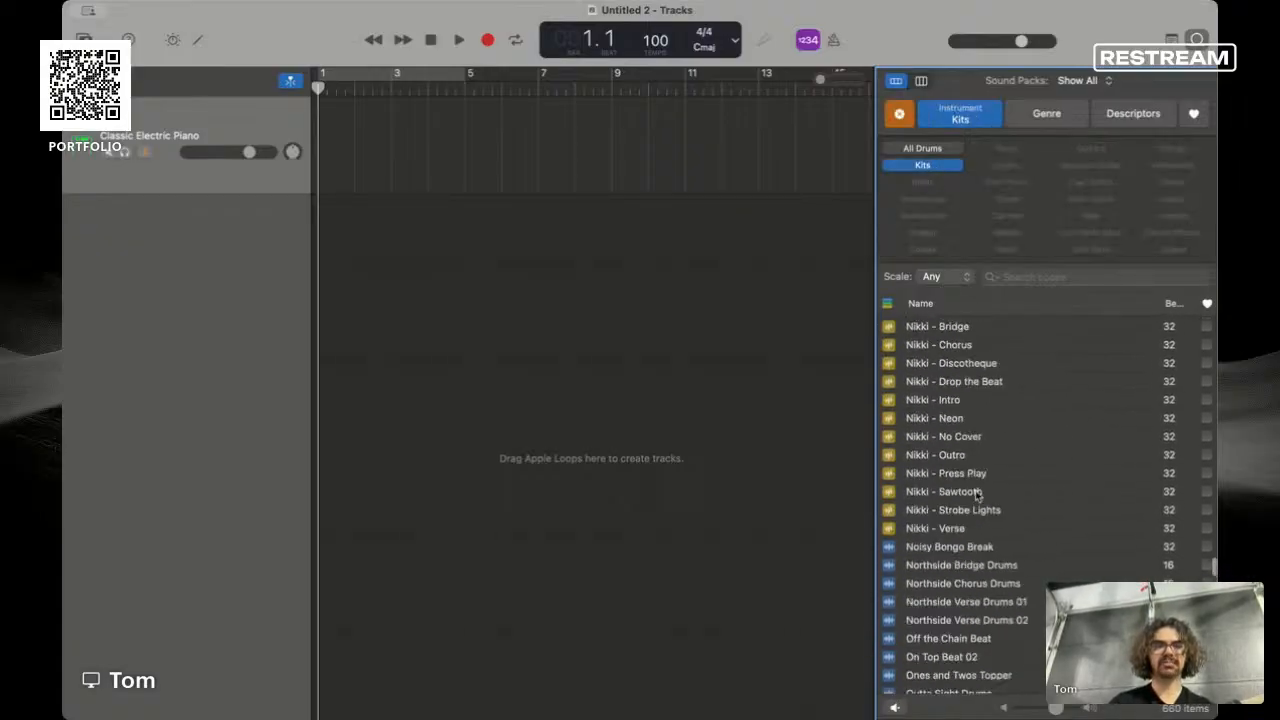
{"action": "scroll", "coordinate": [975, 490], "scroll_direction": "down", "scroll_amount": 10}
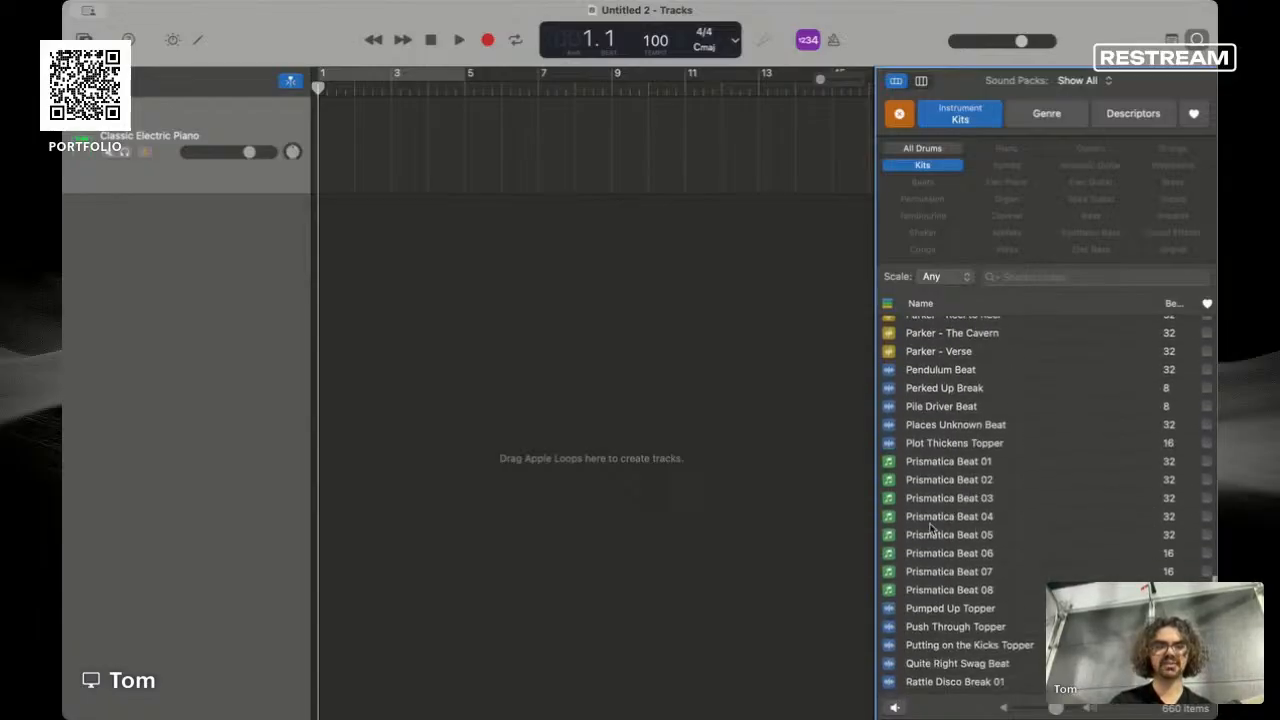
{"action": "scroll", "coordinate": [927, 392], "scroll_direction": "up", "scroll_amount": 3}
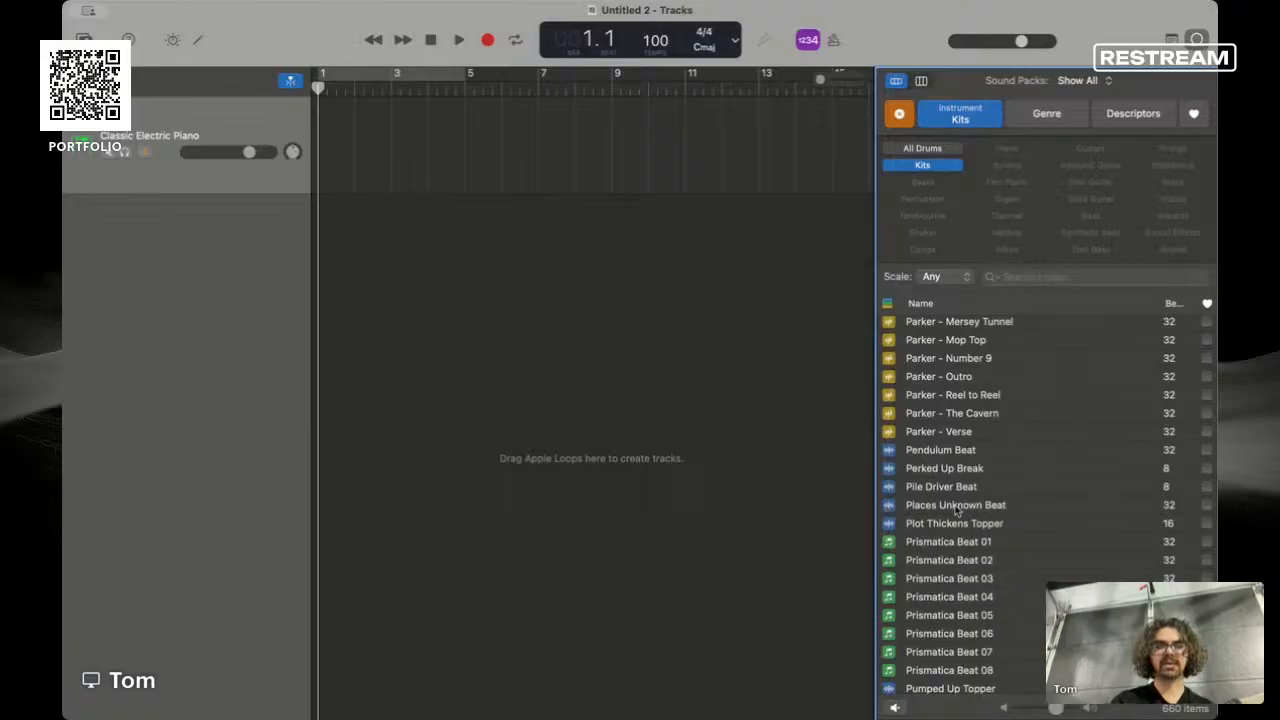
{"action": "scroll", "coordinate": [948, 527], "scroll_direction": "down", "scroll_amount": 5}
{"action": "scroll", "coordinate": [948, 527], "scroll_direction": "down", "scroll_amount": 6}
{"action": "scroll", "coordinate": [948, 527], "scroll_direction": "up", "scroll_amount": 3}
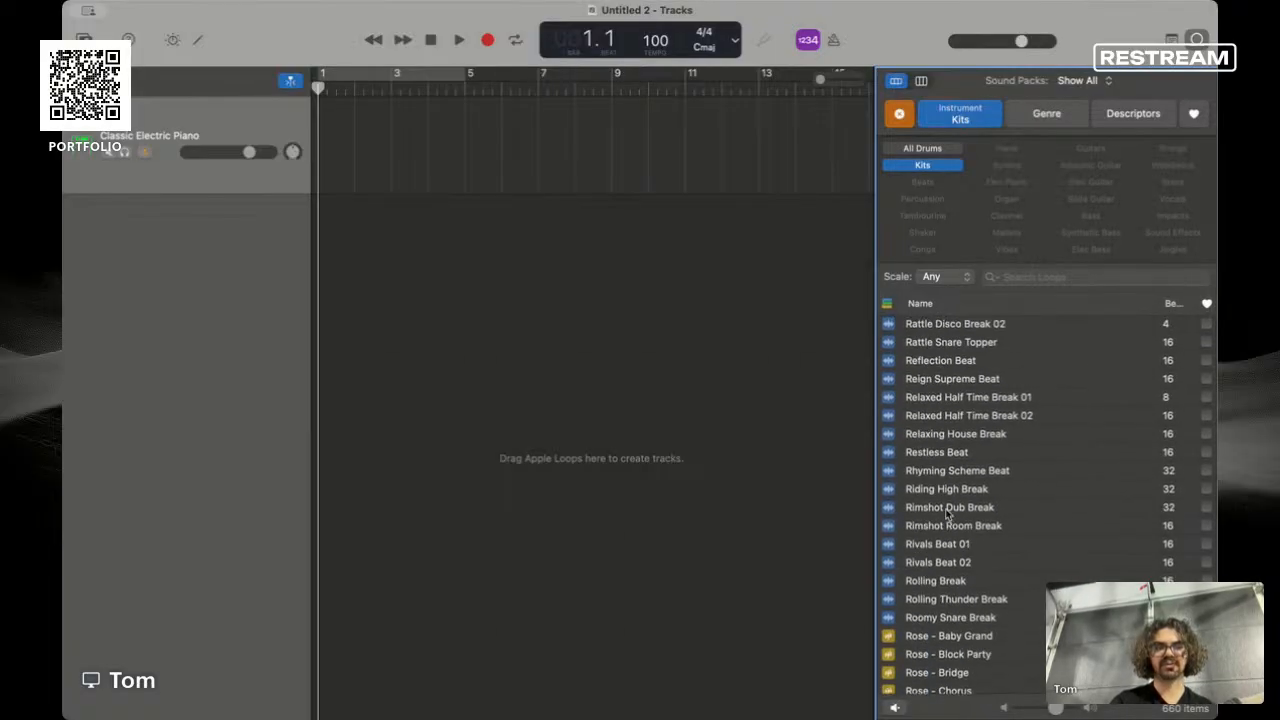
{"action": "scroll", "coordinate": [946, 510], "scroll_direction": "down", "scroll_amount": 3}
- Audition the Rimshot Room Break and Rusty Beater Break drum loops, and stop the project playback
{"action": "left_click", "coordinate": [945, 503]}
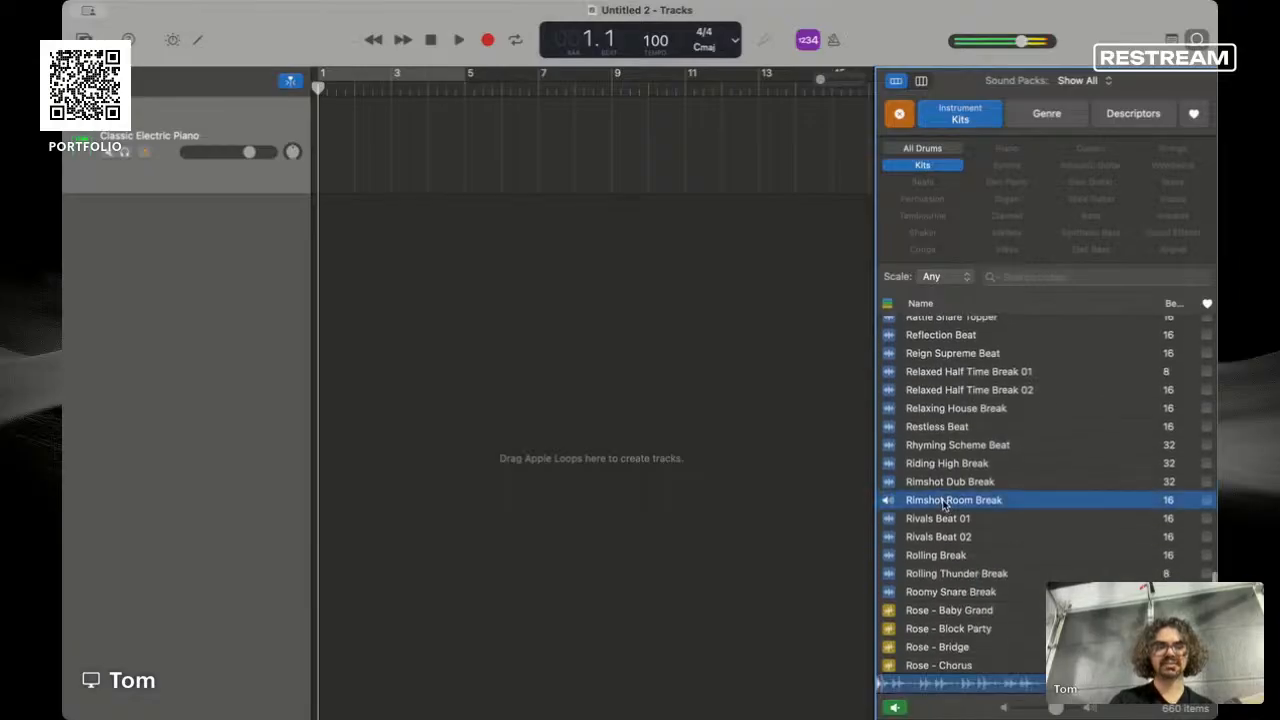
{"action": "key", "text": "space"}
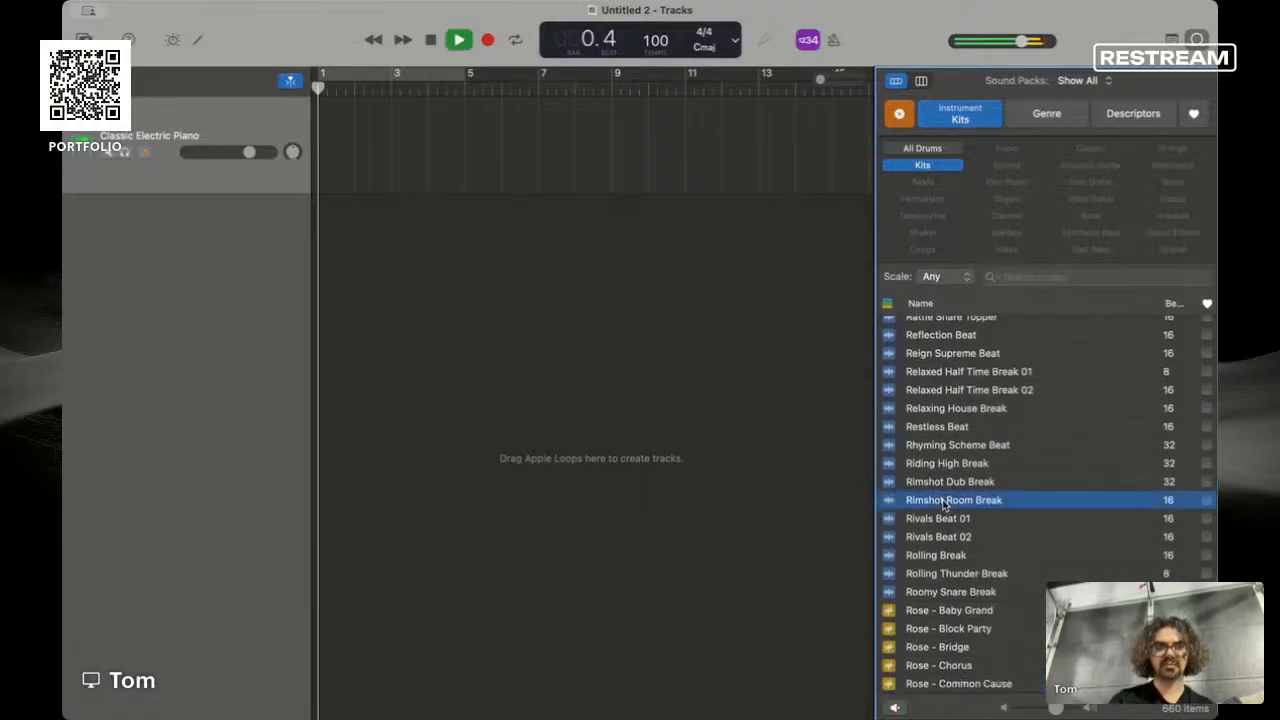
{"action": "scroll", "coordinate": [957, 537], "scroll_direction": "down", "scroll_amount": 6}
{"action": "scroll", "coordinate": [957, 537], "scroll_direction": "up", "scroll_amount": 1}
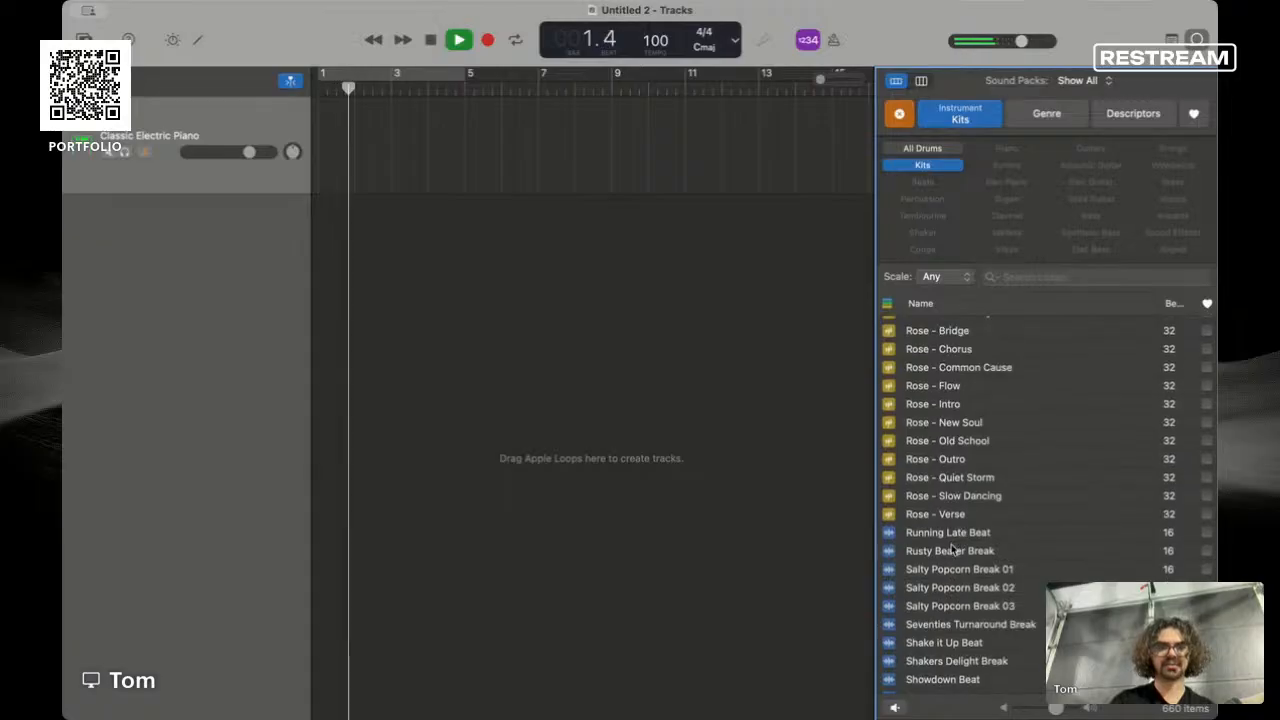
{"action": "left_click", "coordinate": [952, 548]}
{"action": "key", "text": "space"}
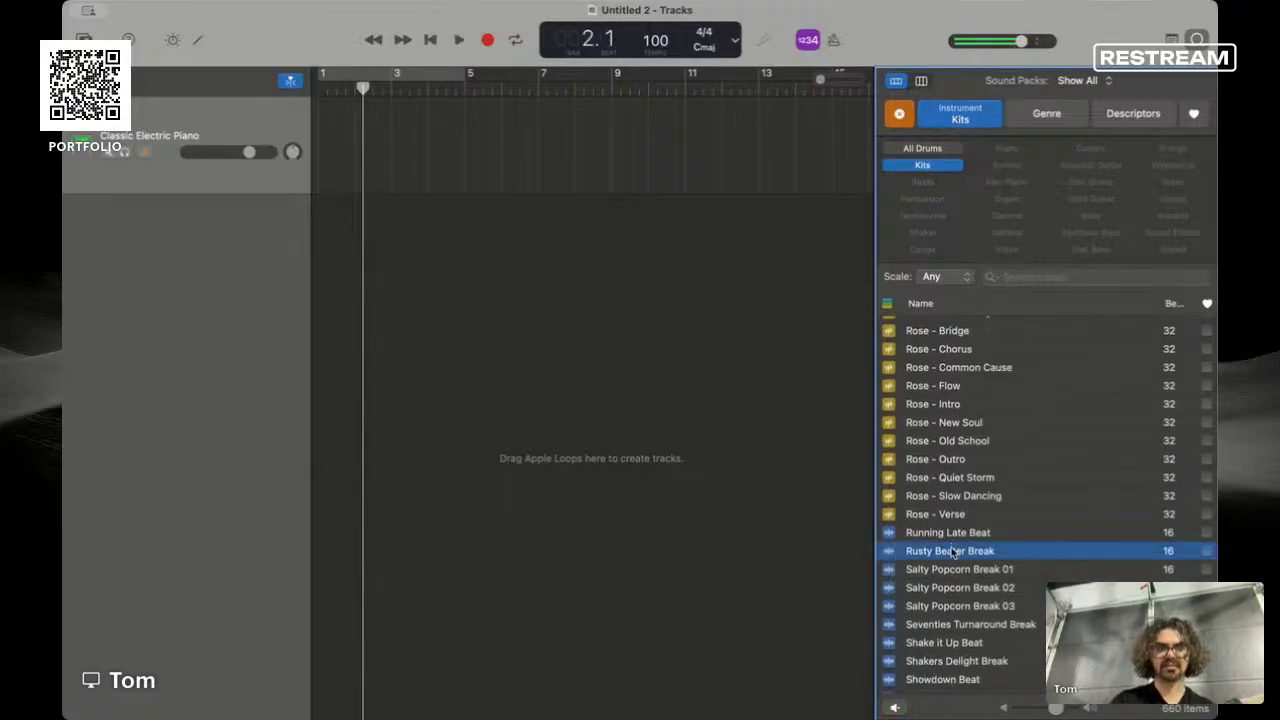
{"action": "scroll", "coordinate": [957, 597], "scroll_direction": "down", "scroll_amount": 2}
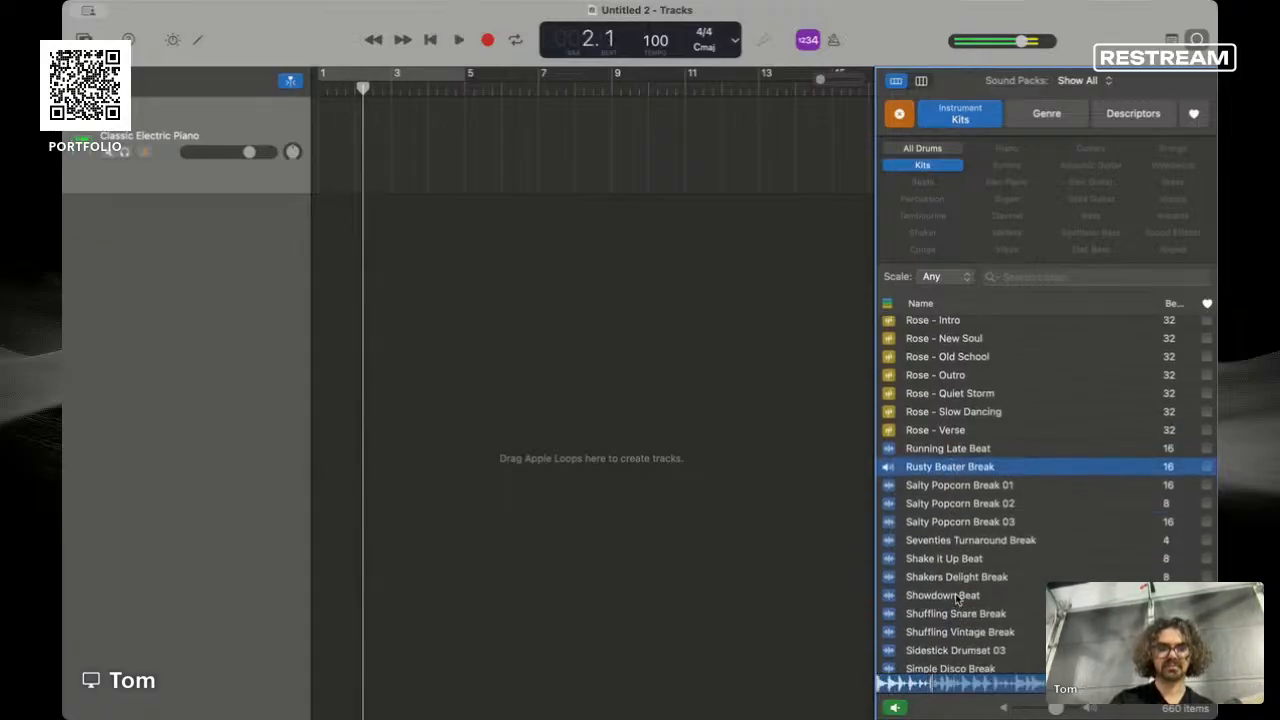
- Audition the Showdown Beat and Simple Vintage Topper loops, return the playhead to the project start, and look further through the Kits loops
{"action": "left_click", "coordinate": [957, 598]}
{"action": "scroll", "coordinate": [965, 627], "scroll_direction": "down", "scroll_amount": 3}
{"action": "left_click", "coordinate": [960, 607]}
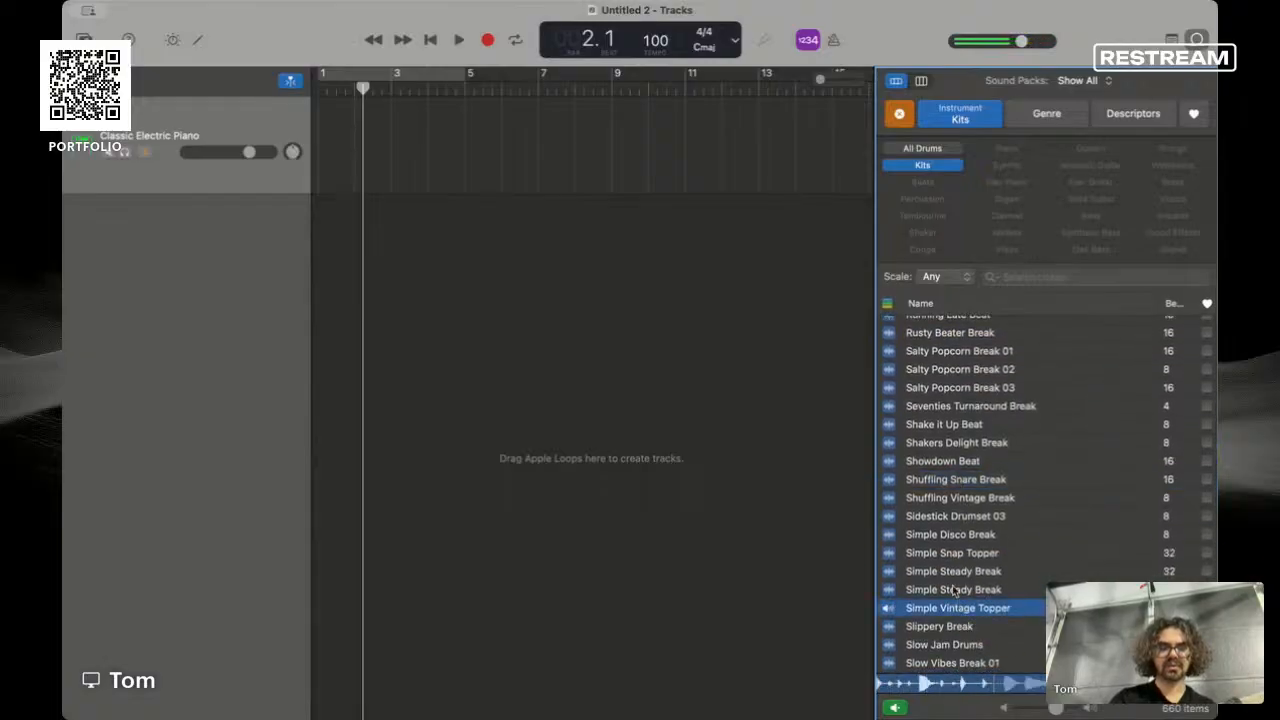
{"action": "key", "text": "Return"}
{"action": "key", "text": "space"}
{"action": "scroll", "coordinate": [988, 542], "scroll_direction": "down", "scroll_amount": 20}
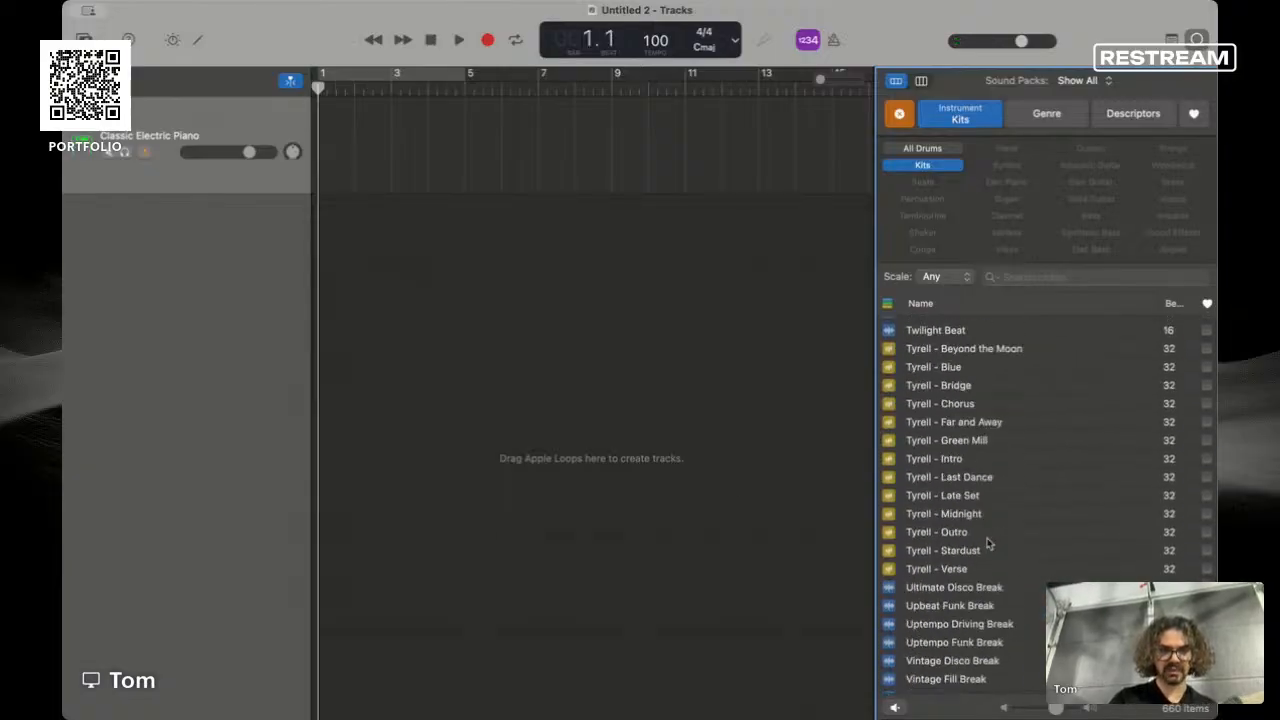
- Audition the Vintage Disco Break loop and look back up through the Kits loops
{"action": "scroll", "coordinate": [988, 542], "scroll_direction": "up", "scroll_amount": 5}
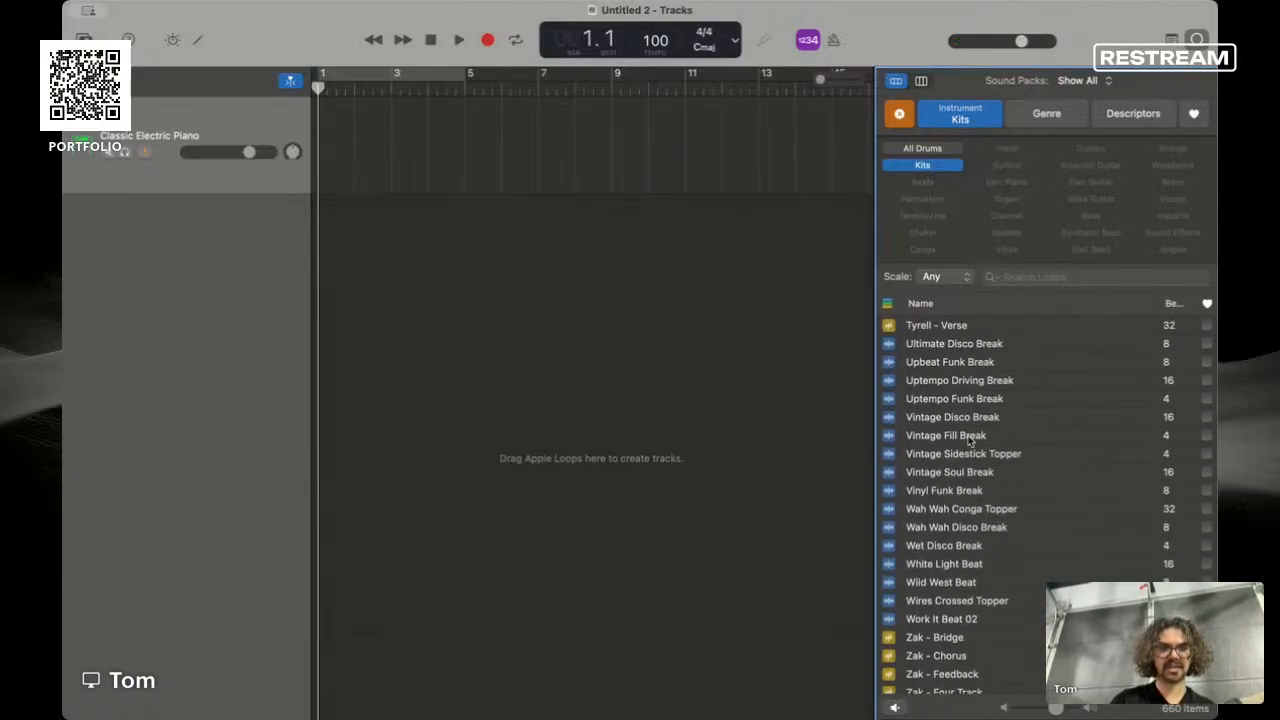
{"action": "left_click", "coordinate": [974, 418]}
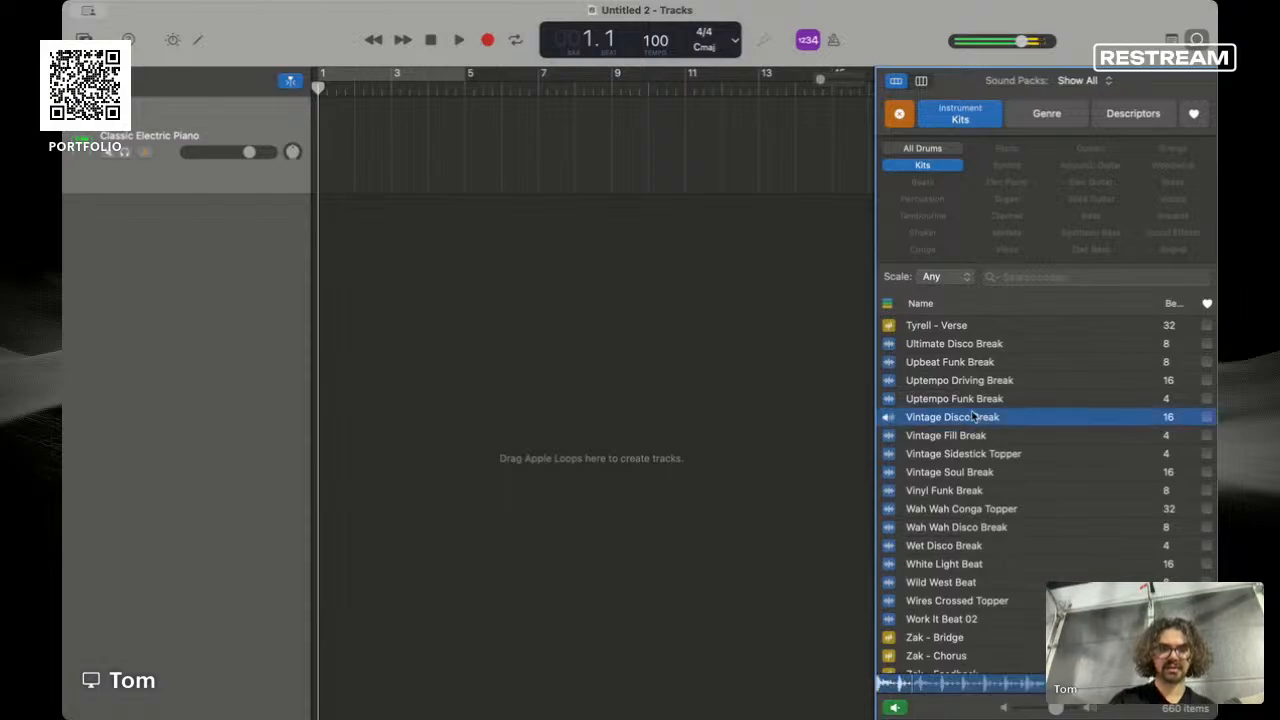
{"action": "scroll", "coordinate": [988, 470], "scroll_direction": "down", "scroll_amount": 2}
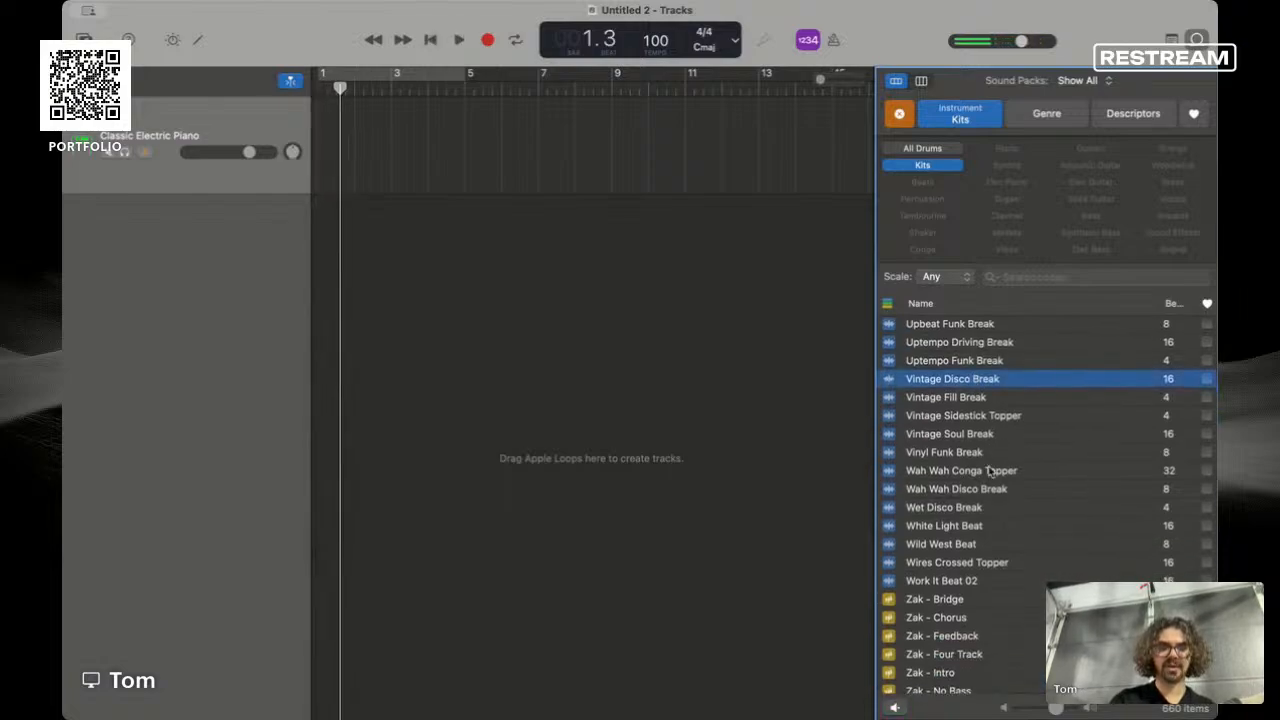
{"action": "scroll", "coordinate": [988, 470], "scroll_direction": "up", "scroll_amount": 20}
{"action": "scroll", "coordinate": [1015, 329], "scroll_direction": "up", "scroll_amount": 20}
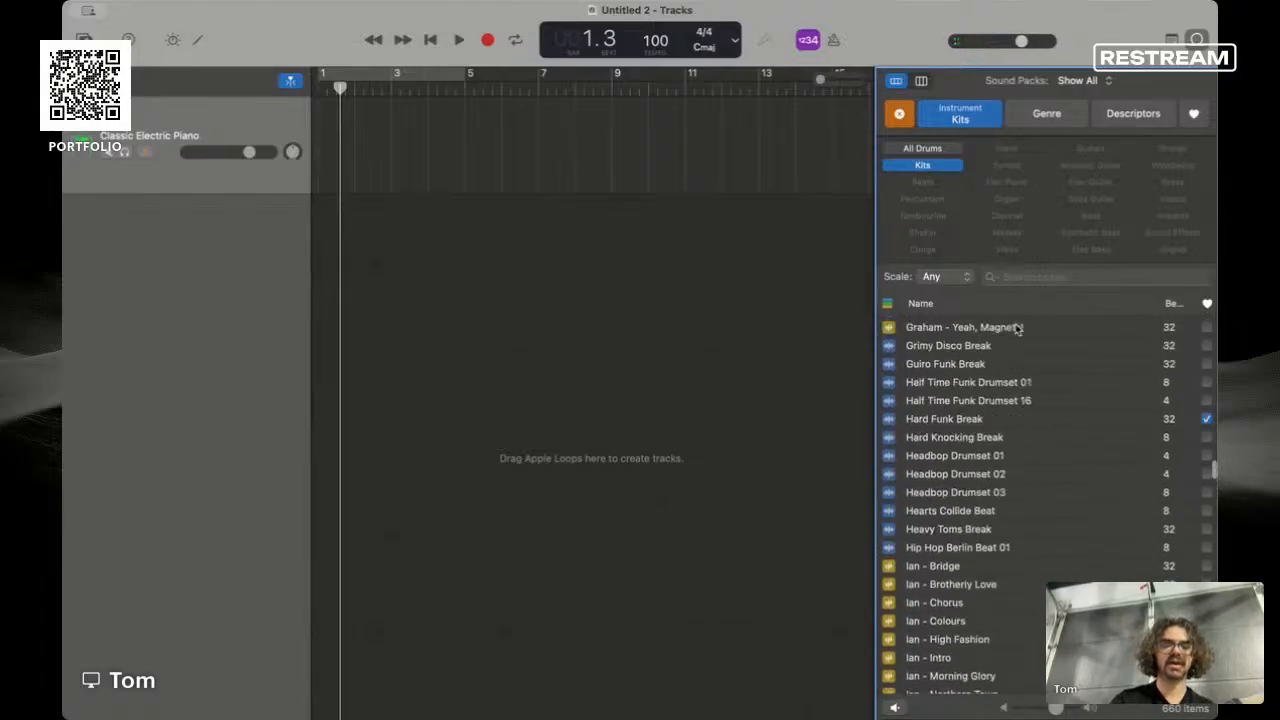
- Filter the kit loops by the Jazz genre
{"action": "left_click", "coordinate": [1112, 116]}
{"action": "left_click", "coordinate": [1060, 116]}
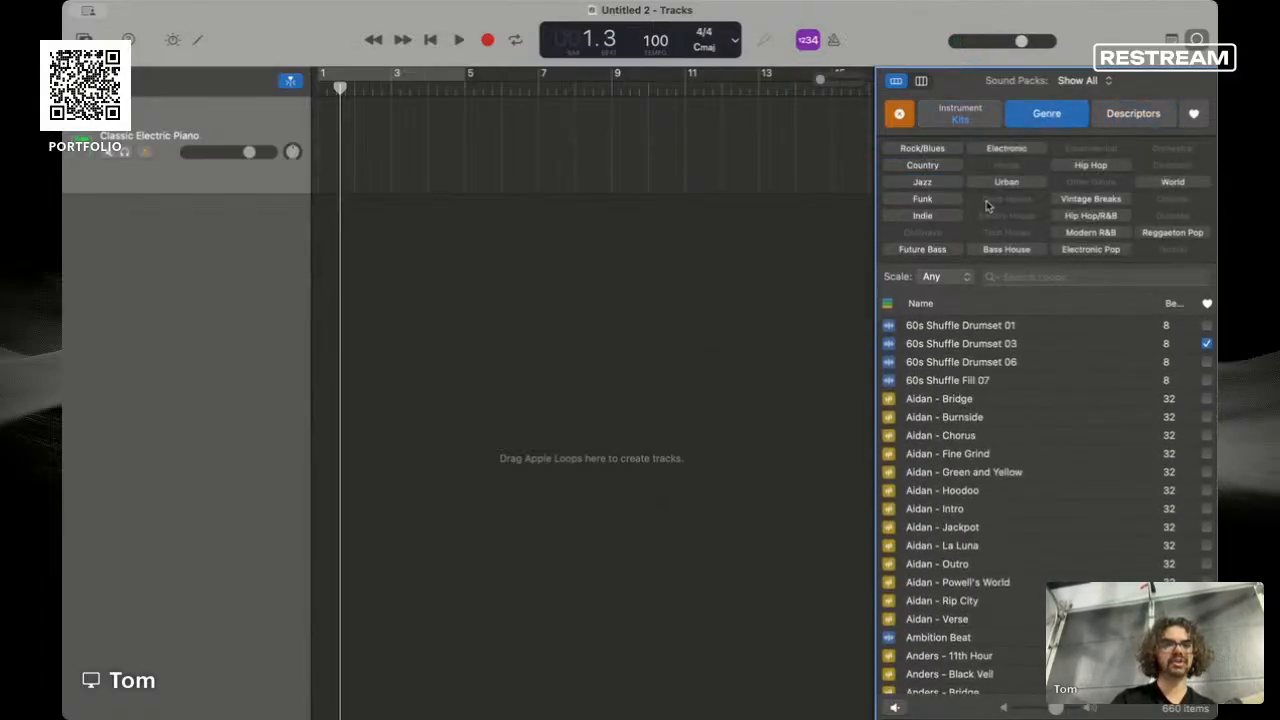
{"action": "left_click", "coordinate": [943, 184]}
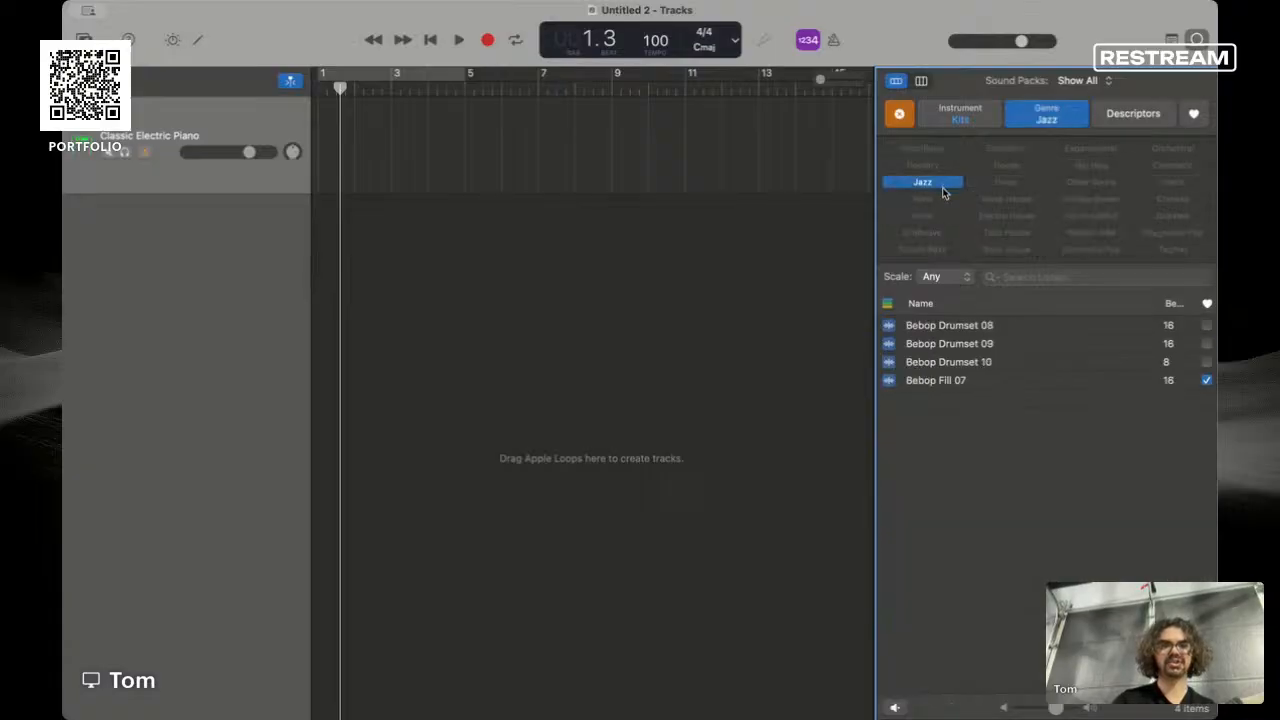
- Audition Bebop Drumset 08, Bebop Drumset 10 and Bebop Fill 07, and stop the playback
{"action": "left_click", "coordinate": [990, 330]}
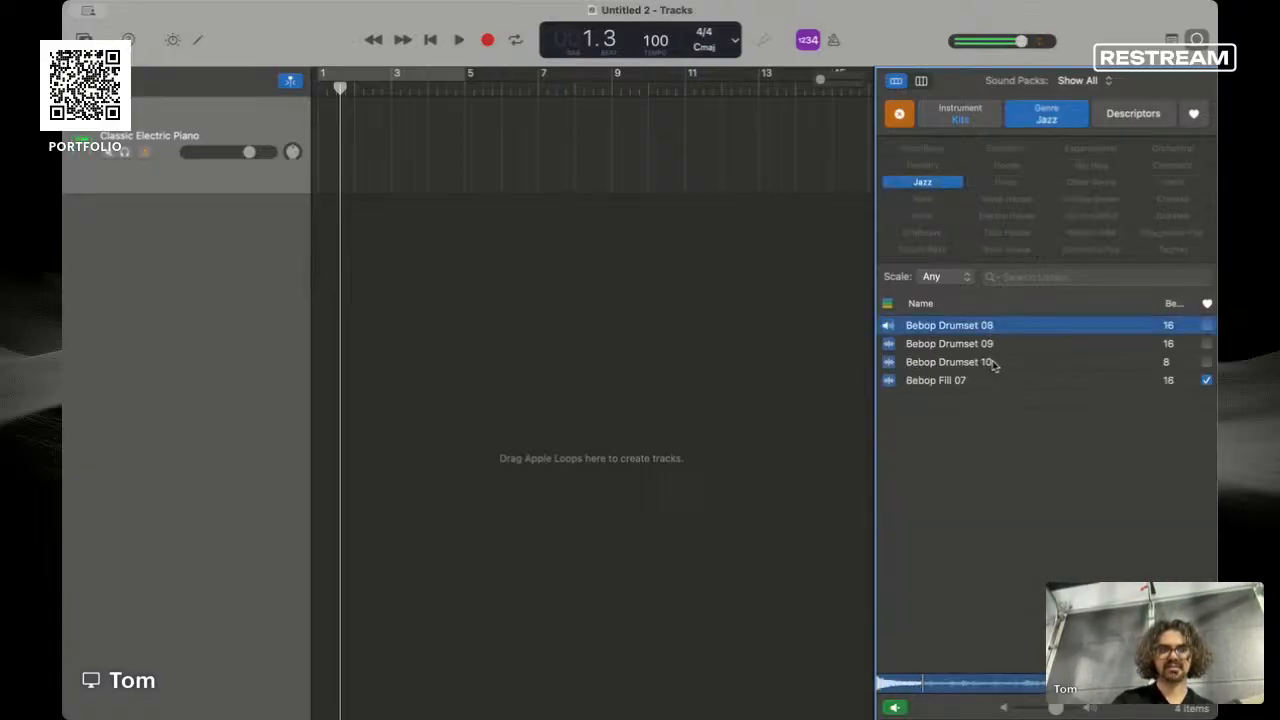
{"action": "left_click", "coordinate": [985, 362]}
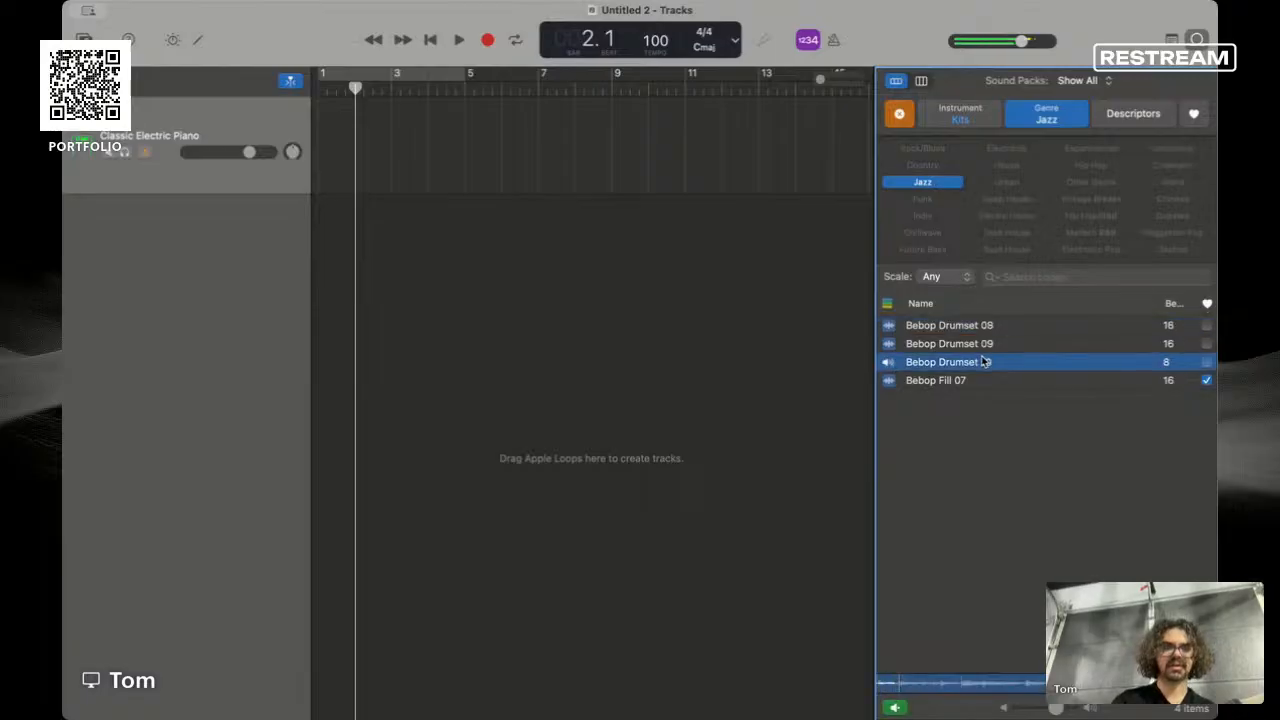
{"action": "left_click", "coordinate": [979, 389]}
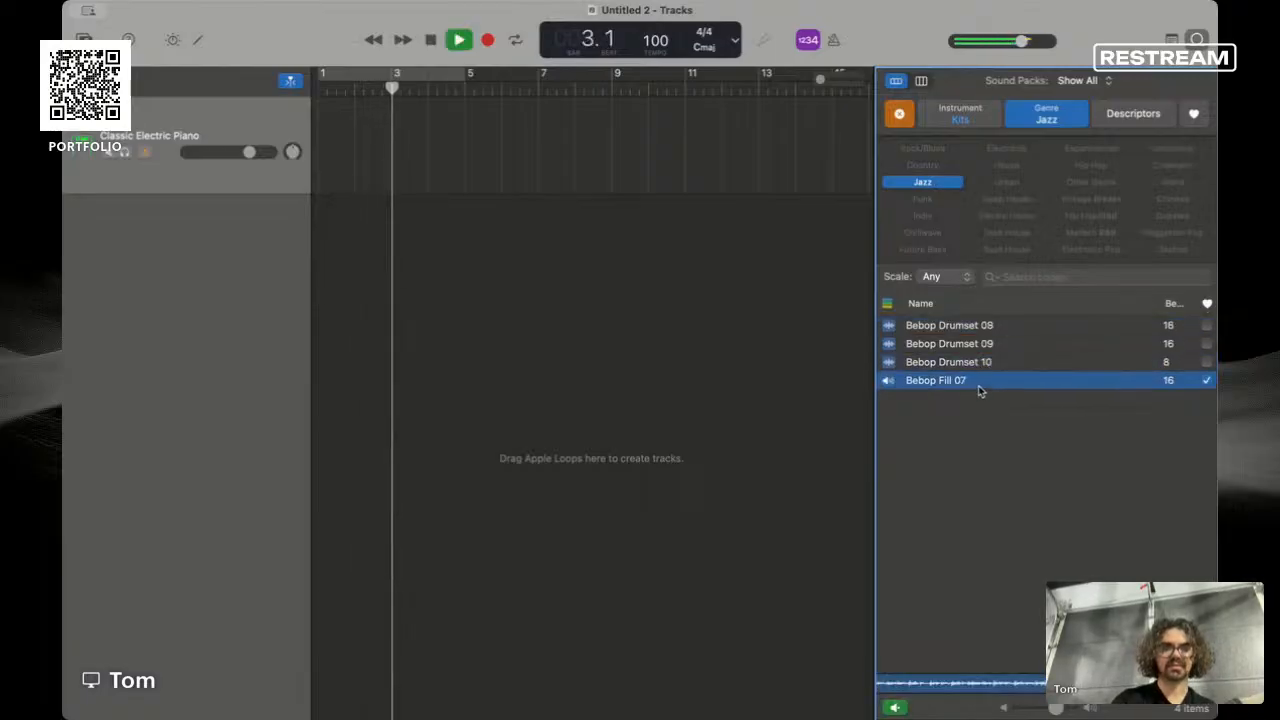
{"action": "key", "text": "space"}
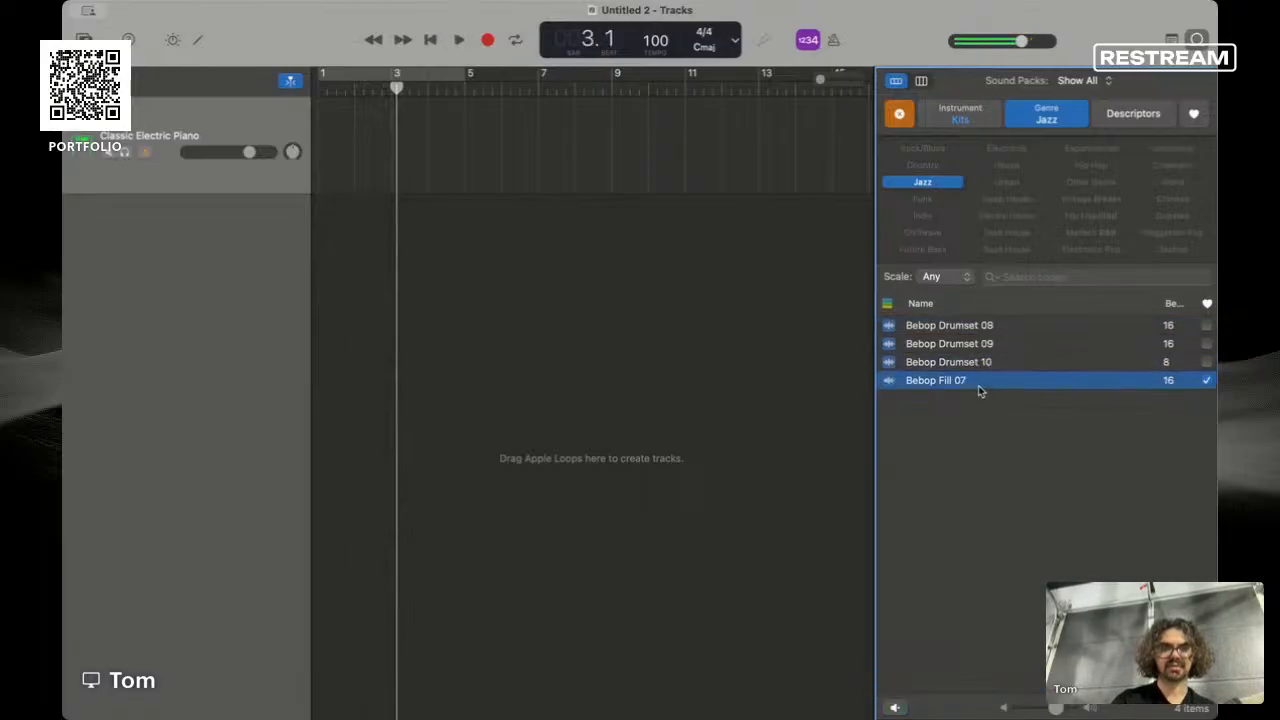
- Search the kit loops for "fill" and remove the Jazz genre filter
{"action": "left_click", "coordinate": [1036, 277]}
{"action": "type", "text": "fill"}
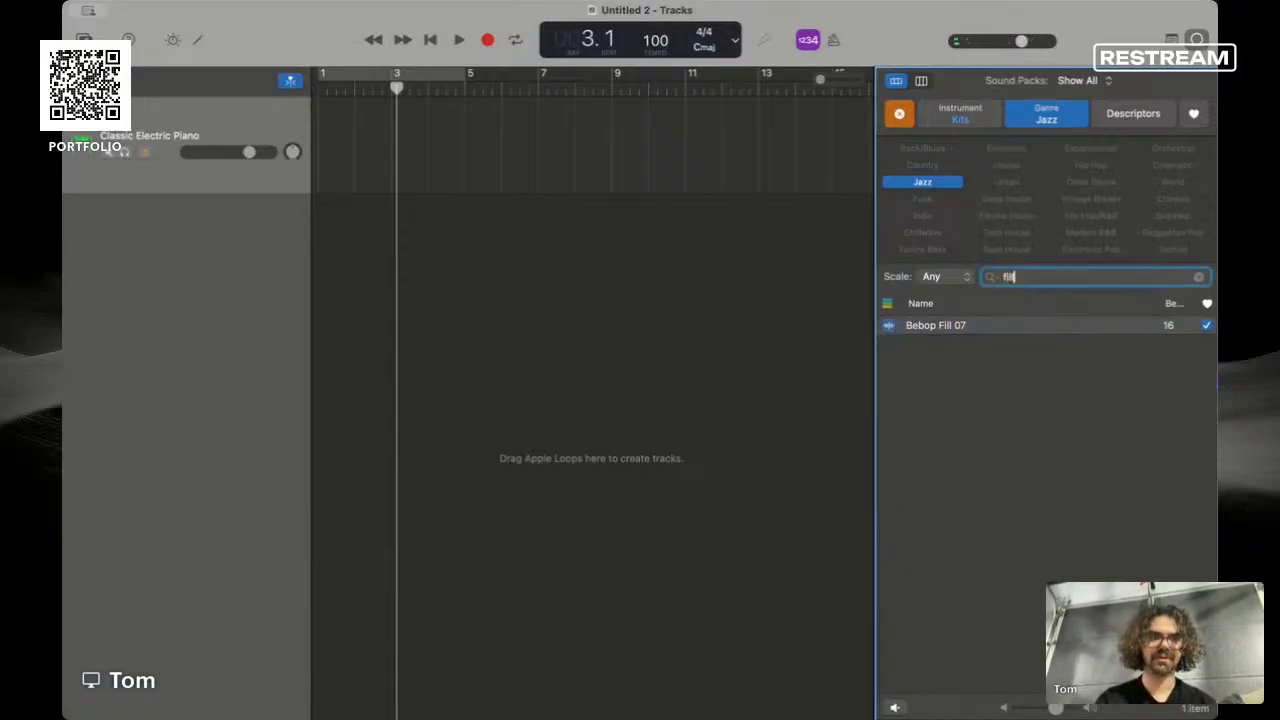
{"action": "left_click", "coordinate": [930, 183]}
{"action": "scroll", "coordinate": [993, 522], "scroll_direction": "down", "scroll_amount": 5}
{"action": "scroll", "coordinate": [993, 522], "scroll_direction": "up", "scroll_amount": 5}
- Audition Funked Out Fill 03, return the playhead to the project start, and look through the other fill loops
{"action": "left_click", "coordinate": [982, 472]}
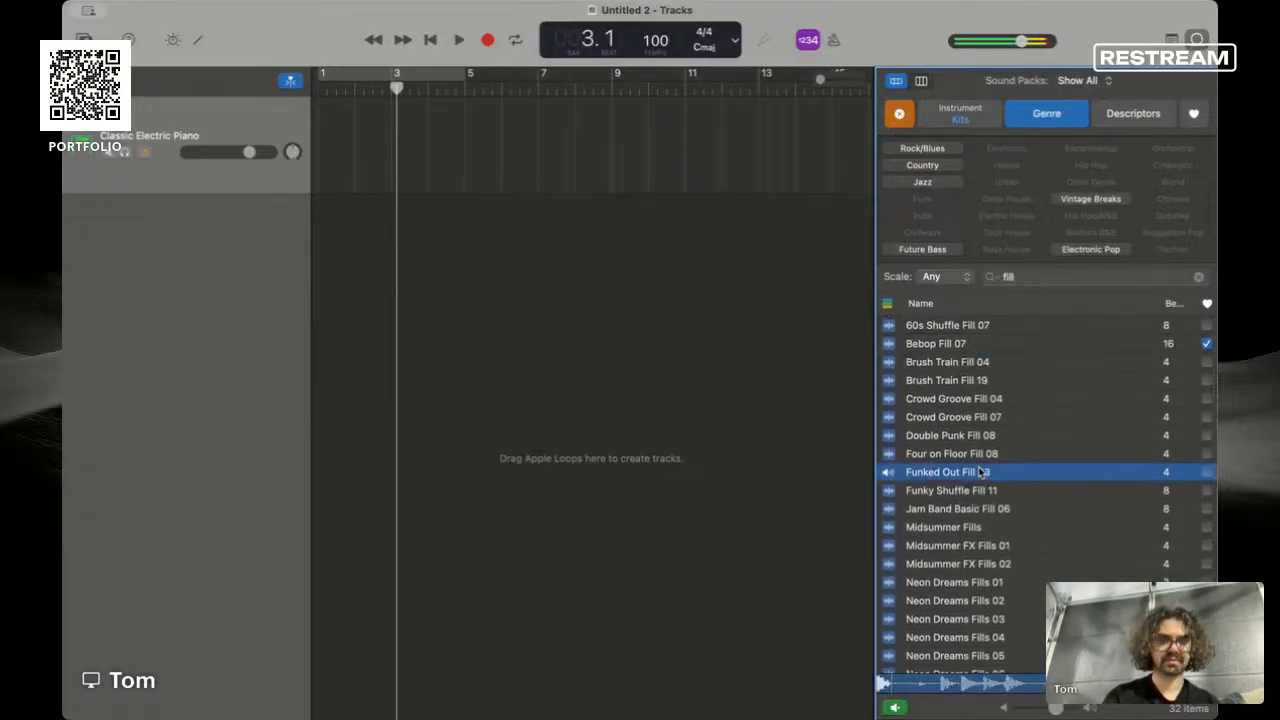
{"action": "key", "text": "space"}
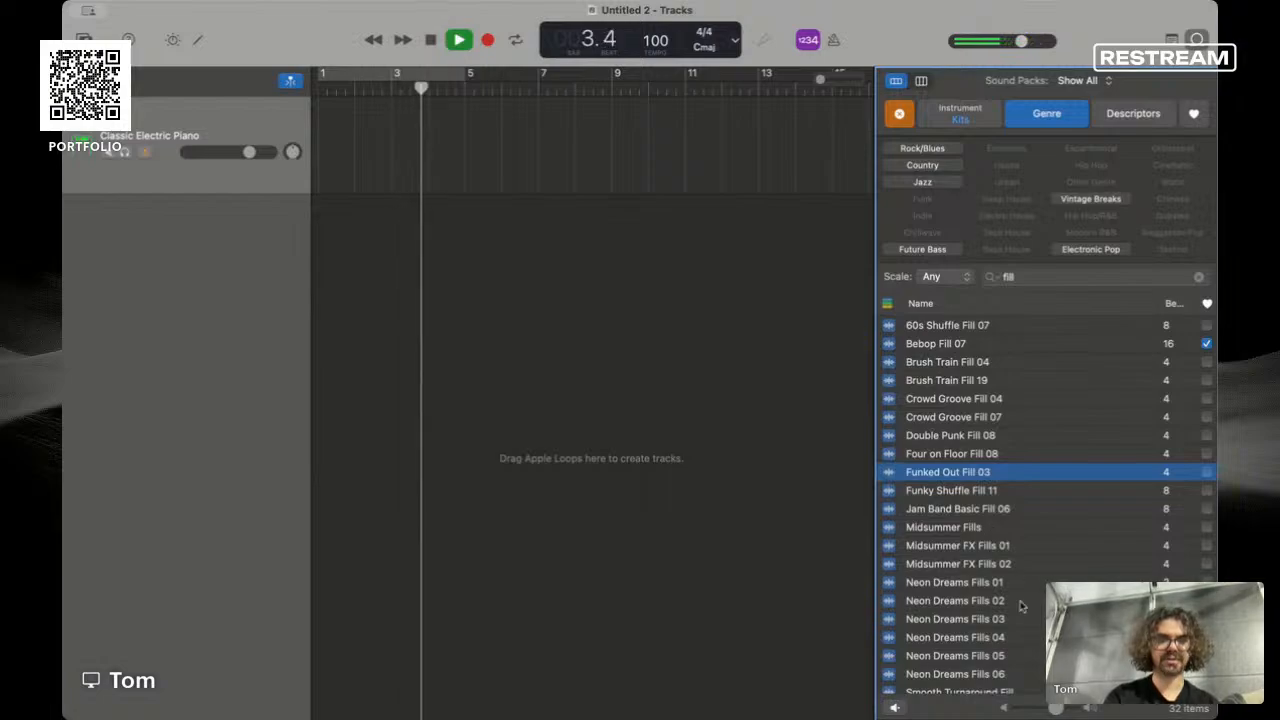
{"action": "key", "text": "space"}
{"action": "key", "text": "Return"}
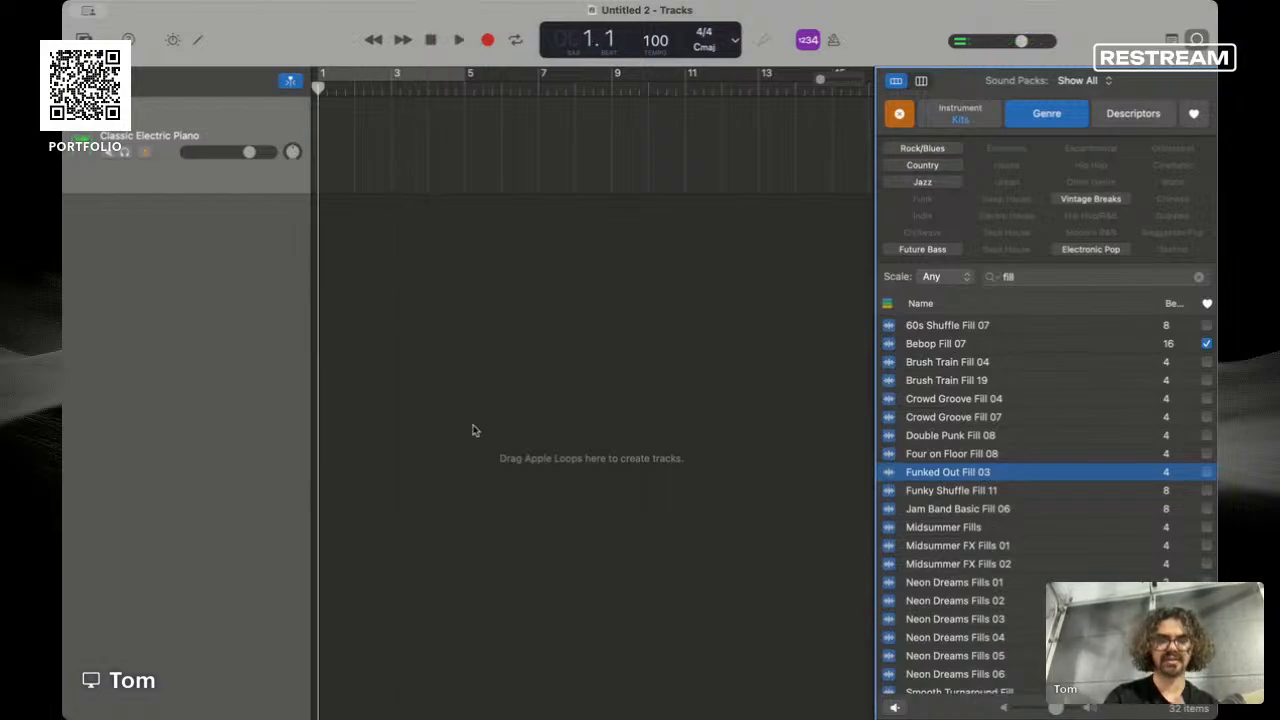
{"action": "scroll", "coordinate": [988, 573], "scroll_direction": "down", "scroll_amount": 5}
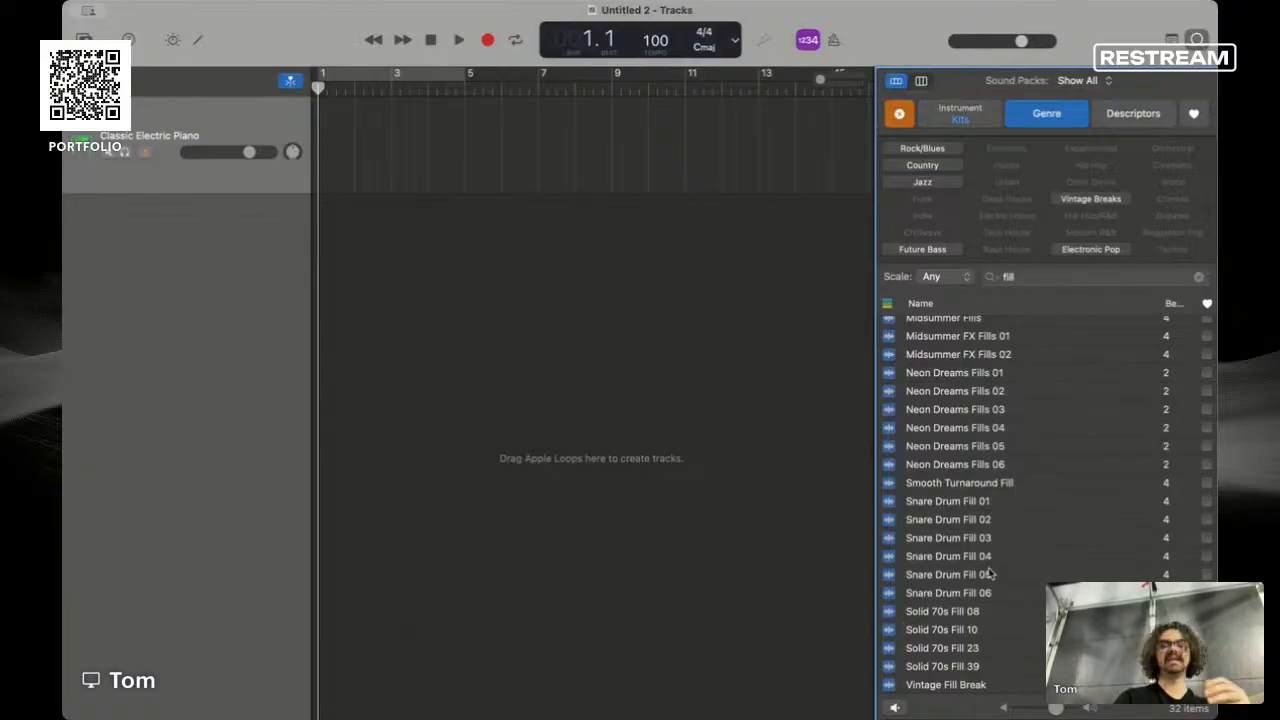
{"action": "scroll", "coordinate": [988, 573], "scroll_direction": "up", "scroll_amount": 5}
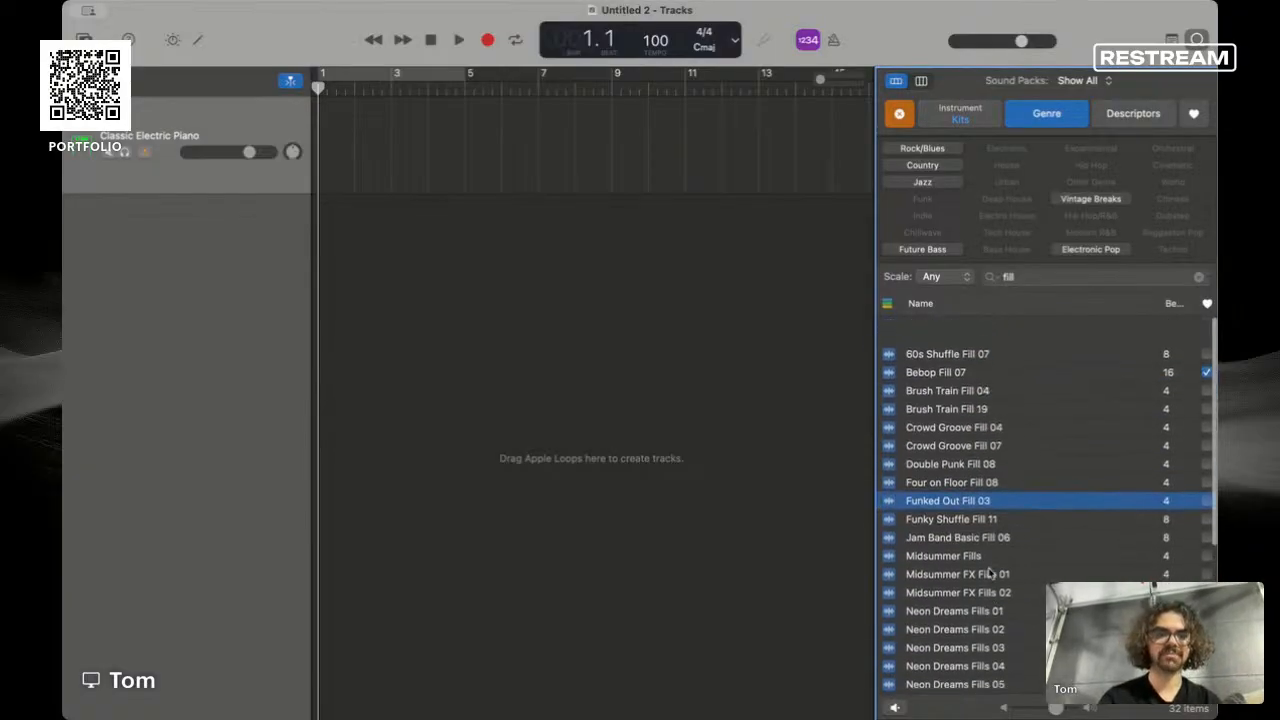
- Clear the "fill" search so that all kit loops are listed
{"action": "left_click", "coordinate": [1008, 277]}
{"action": "key", "text": "BackSpace"}
{"action": "key", "text": "BackSpace"}
{"action": "key", "text": "BackSpace"}
{"action": "key", "text": "BackSpace"}
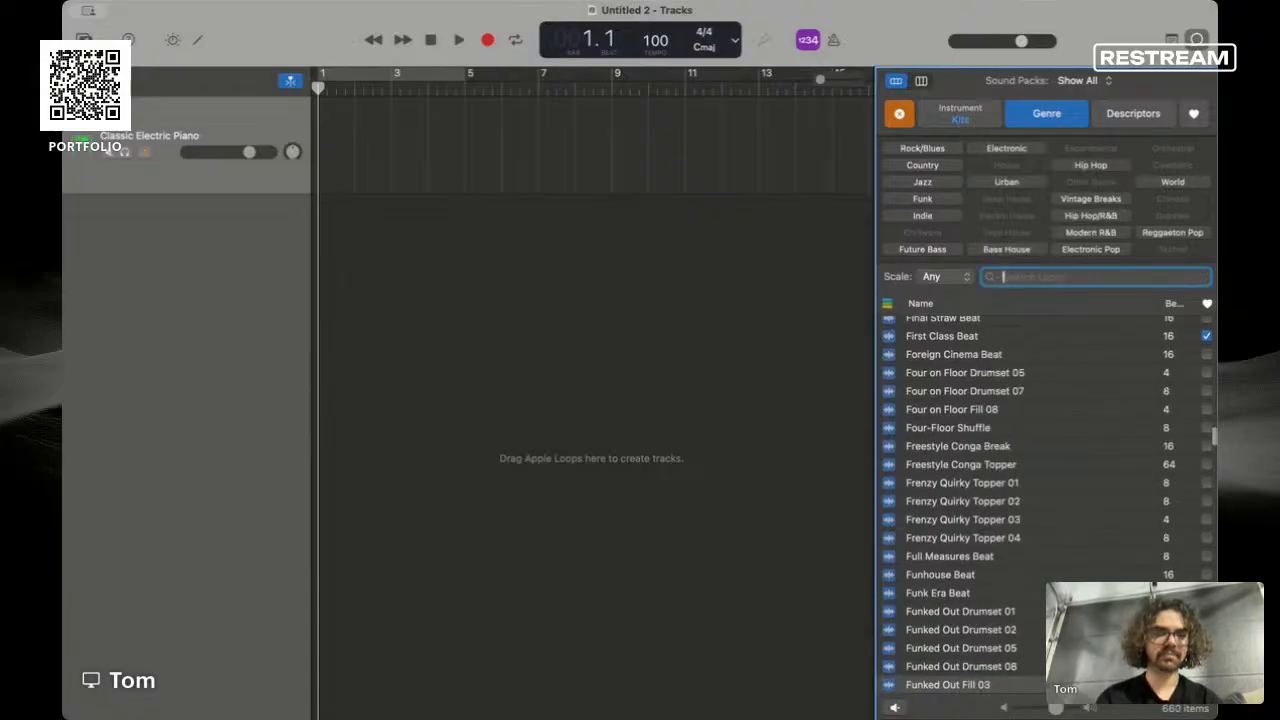
- Narrow the kit loops with the descriptors Dry, Acoustic and Grooving
{"action": "left_click", "coordinate": [1119, 118]}
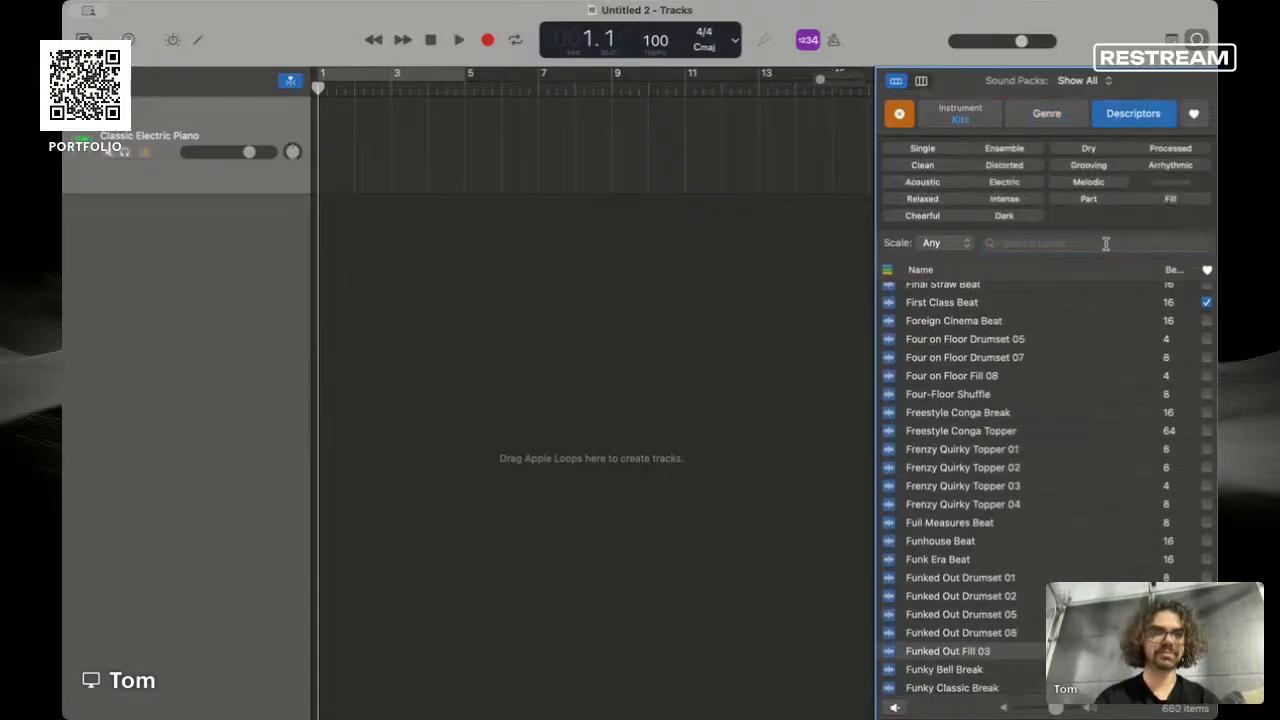
{"action": "left_click", "coordinate": [1089, 149]}
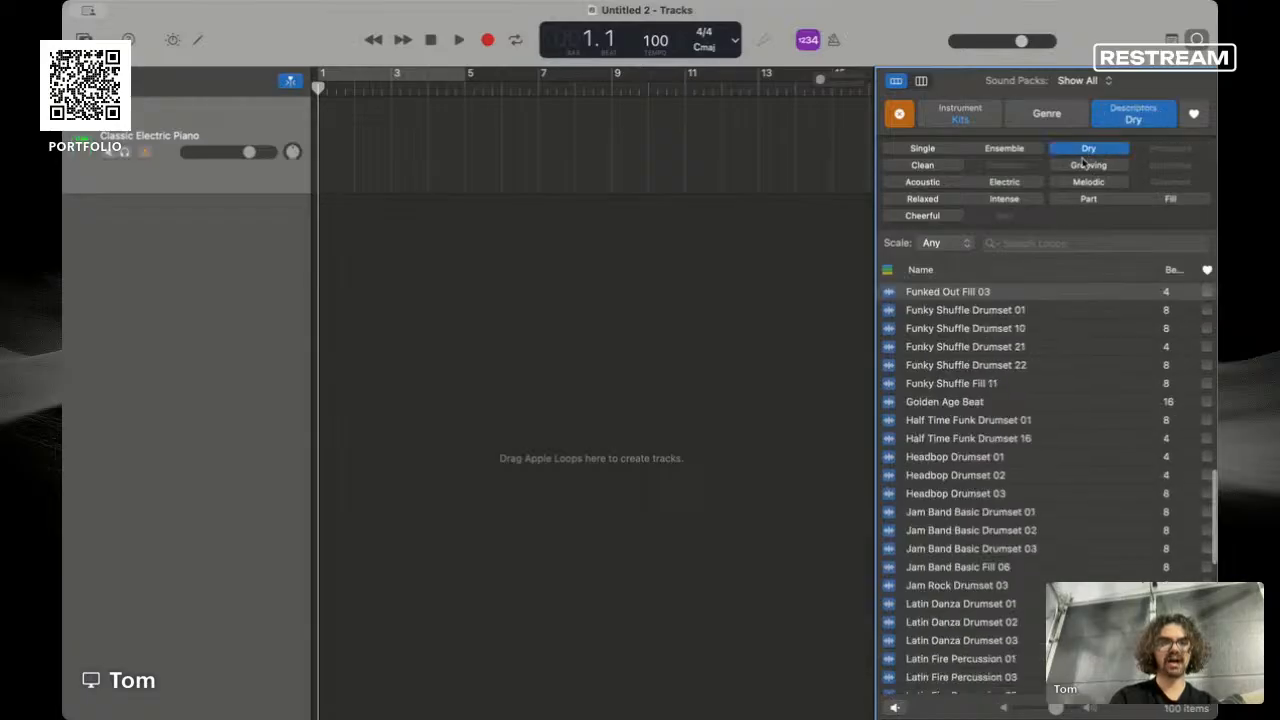
{"action": "left_click", "coordinate": [940, 188]}
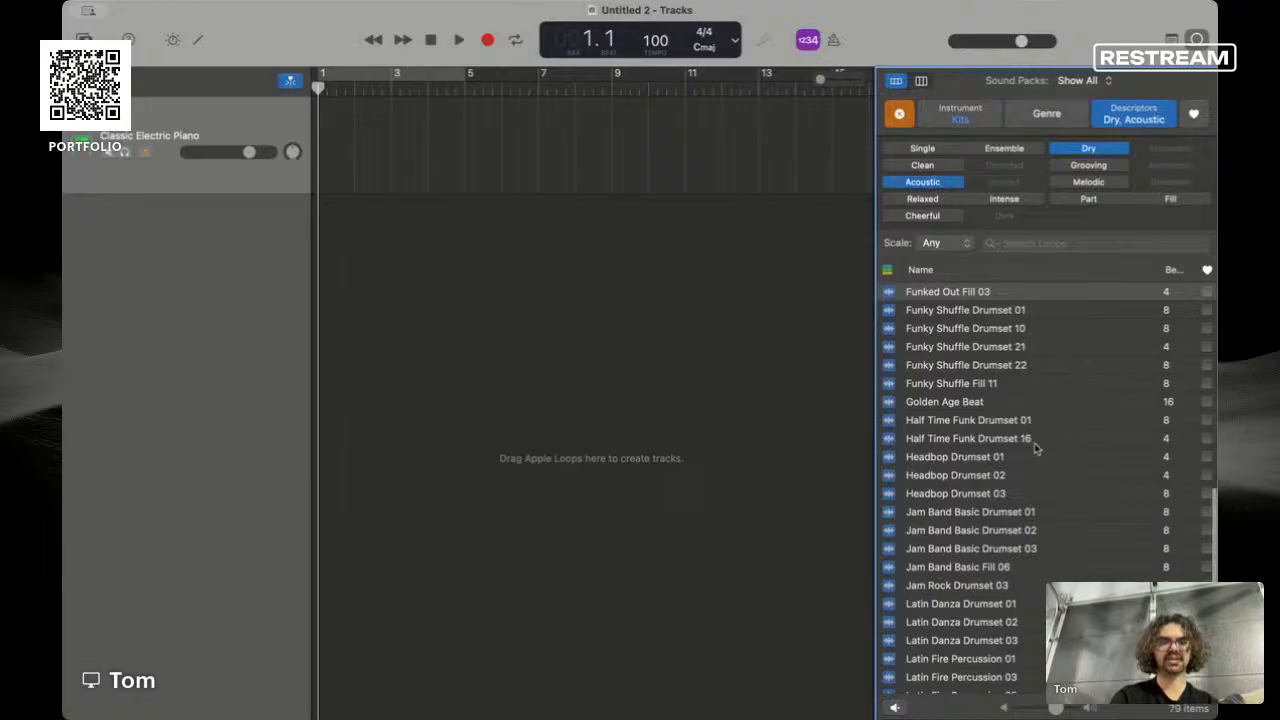
{"action": "scroll", "coordinate": [1035, 449], "scroll_direction": "down", "scroll_amount": 5}
{"action": "scroll", "coordinate": [1035, 449], "scroll_direction": "up", "scroll_amount": 10}
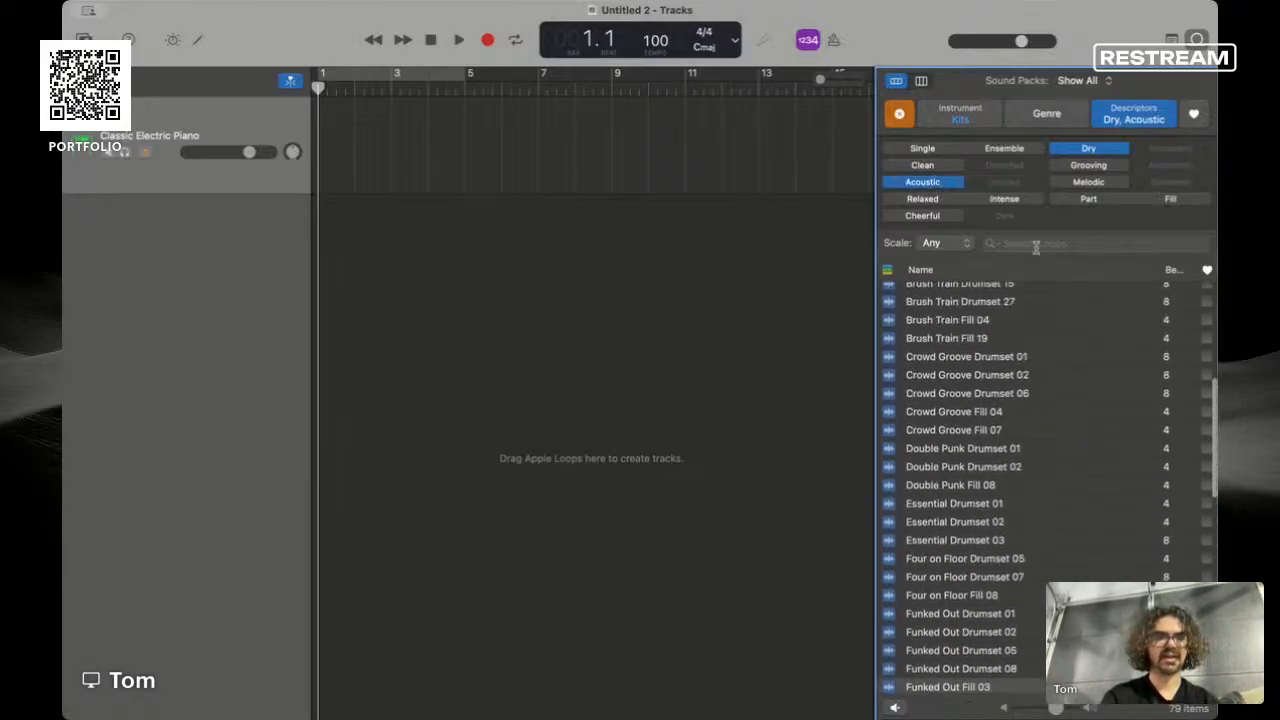
{"action": "left_click", "coordinate": [1089, 166]}
- Look through the filtered kit loops and audition Latin Spice Percussion 01 and Solid 70s Drumset 15
{"action": "scroll", "coordinate": [1035, 472], "scroll_direction": "down", "scroll_amount": 4}
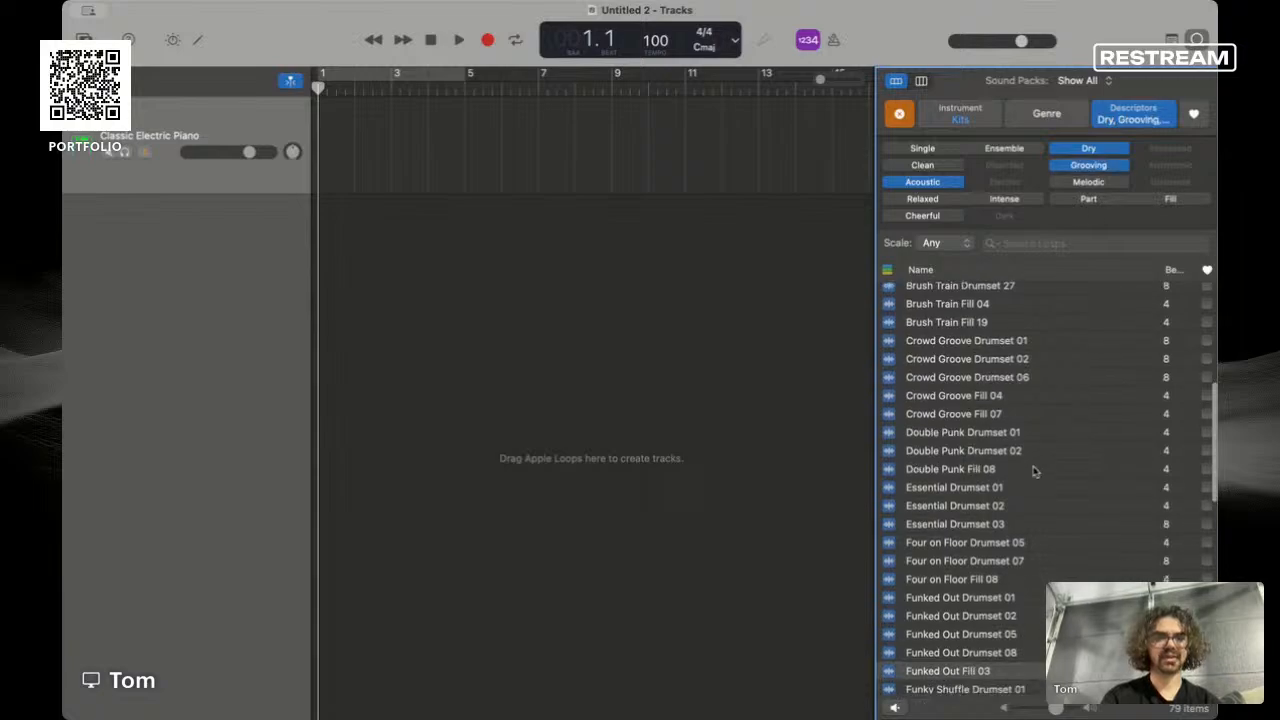
{"action": "scroll", "coordinate": [1035, 472], "scroll_direction": "up", "scroll_amount": 10}
{"action": "scroll", "coordinate": [1035, 472], "scroll_direction": "down", "scroll_amount": 10}
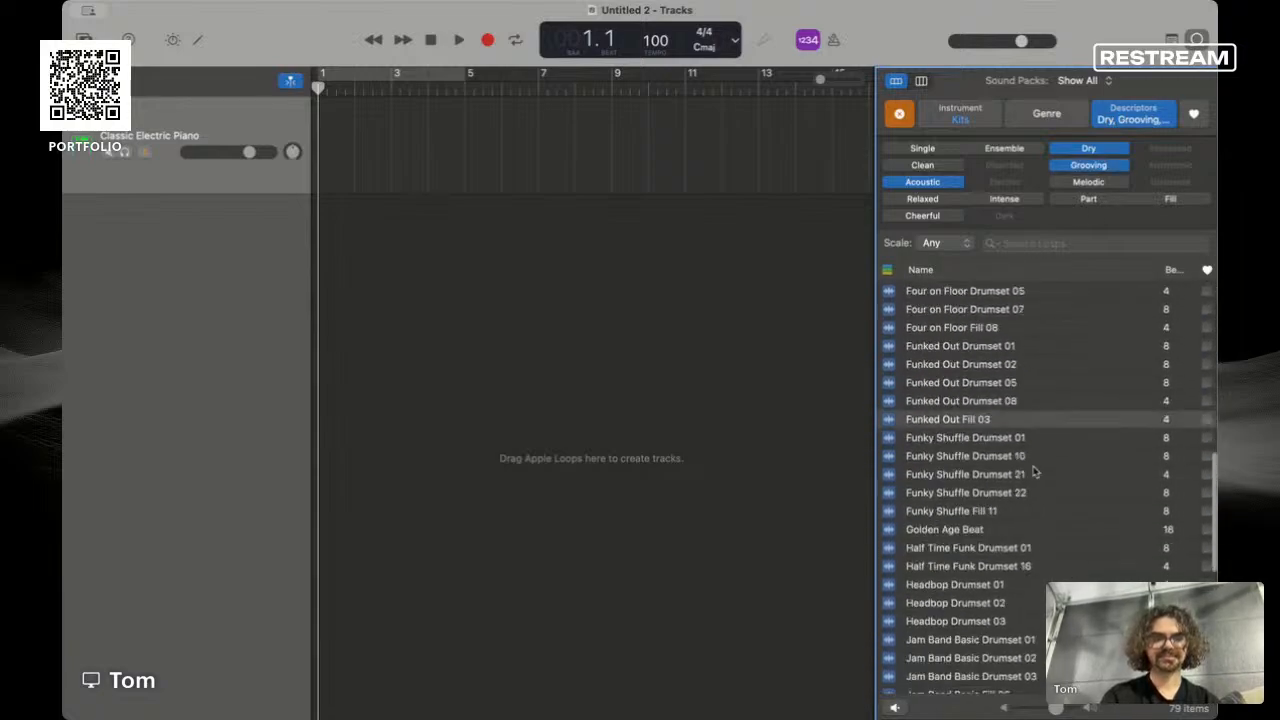
{"action": "scroll", "coordinate": [1035, 472], "scroll_direction": "up", "scroll_amount": 10}
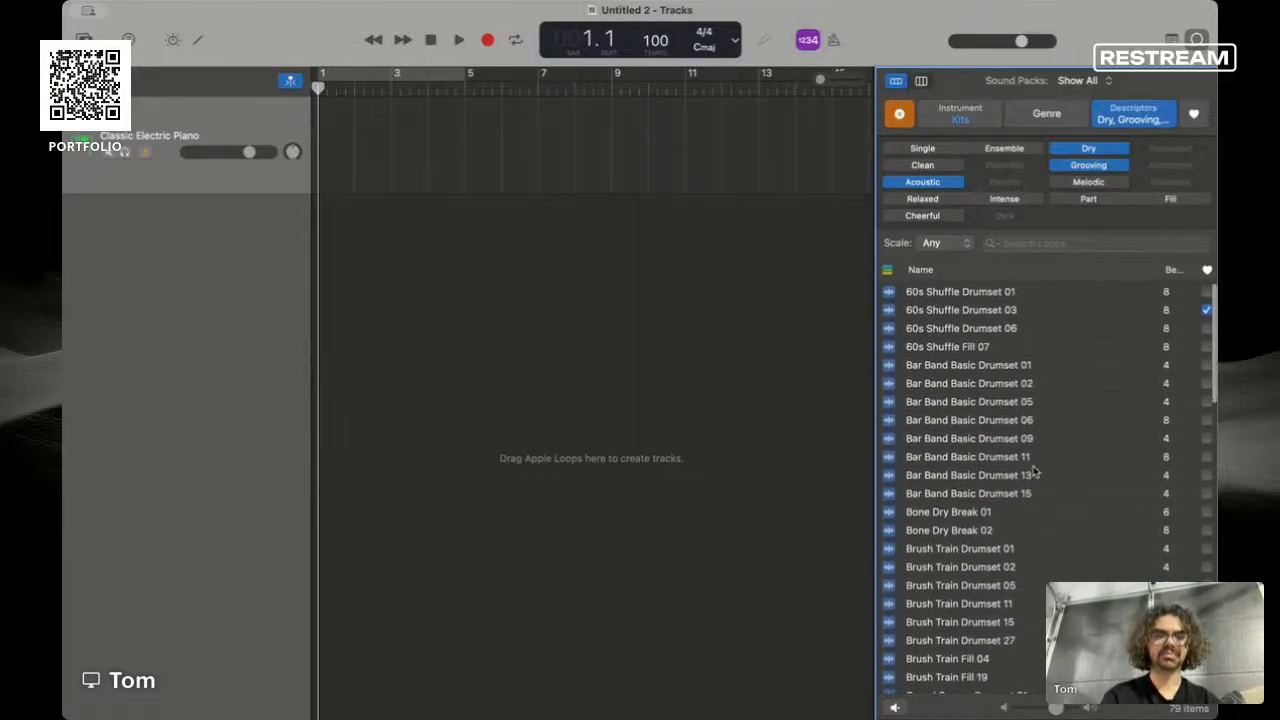
{"action": "scroll", "coordinate": [1035, 472], "scroll_direction": "down", "scroll_amount": 5}
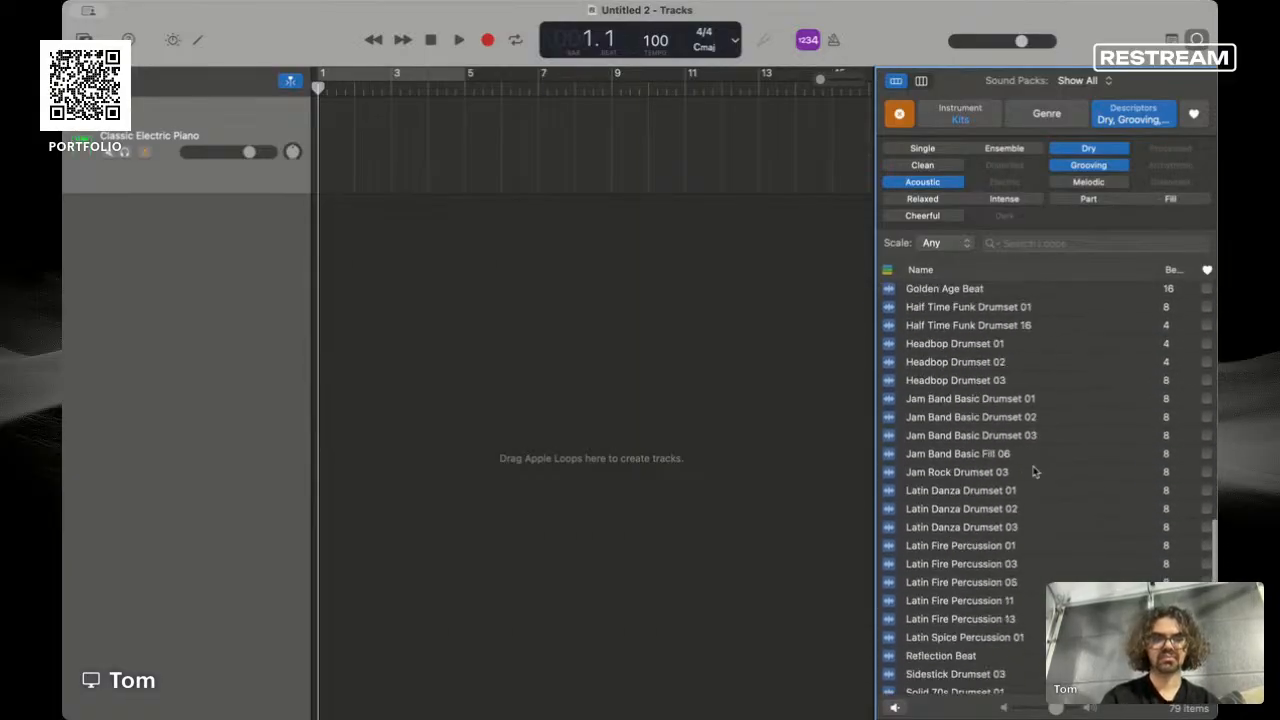
{"action": "left_click", "coordinate": [986, 461]}
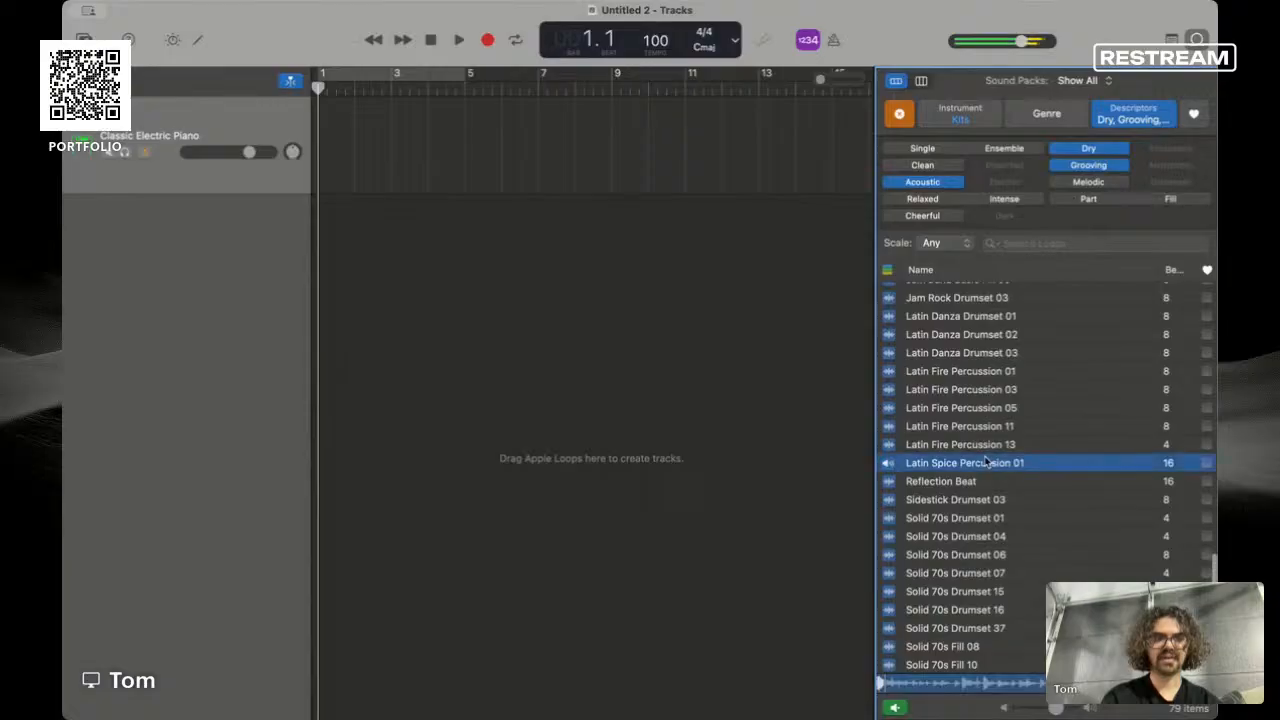
{"action": "scroll", "coordinate": [1001, 554], "scroll_direction": "down", "scroll_amount": 1}
{"action": "left_click", "coordinate": [1001, 554]}
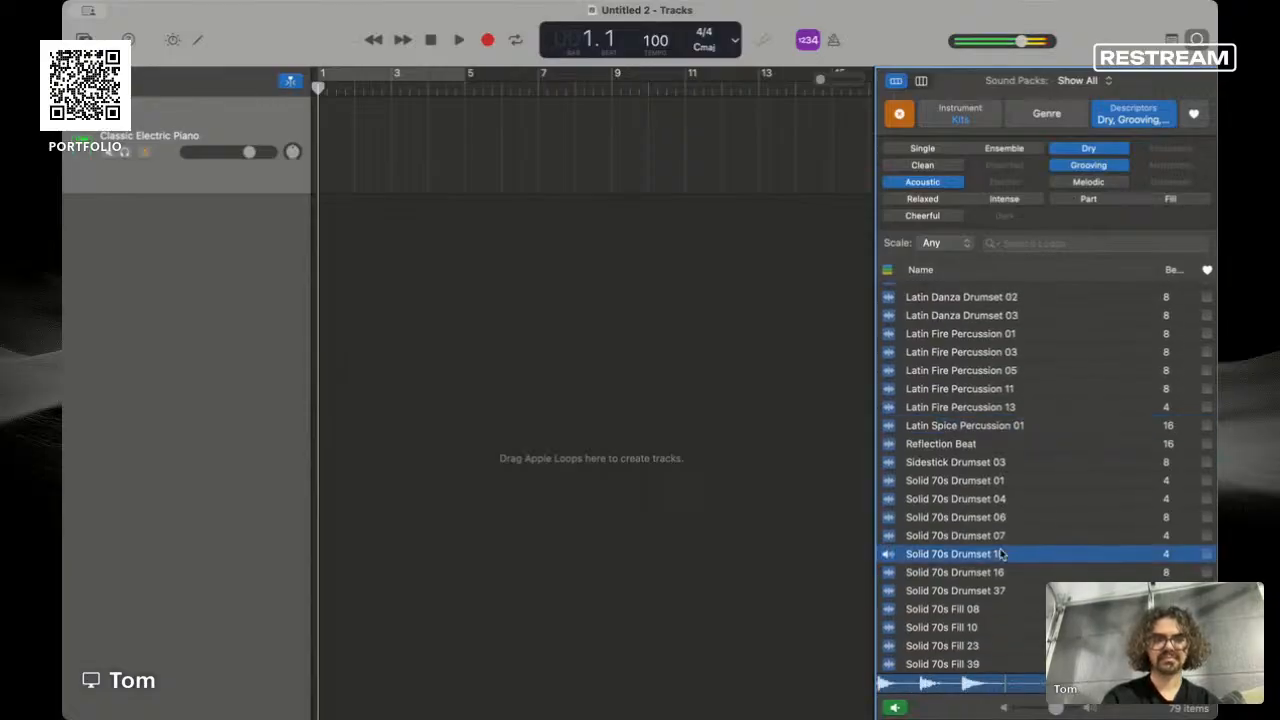
- Audition more loops going back up the filtered list, including Bone Dry Break 02 and Bone Dry Break 01
{"action": "scroll", "coordinate": [975, 335], "scroll_direction": "up", "scroll_amount": 10}
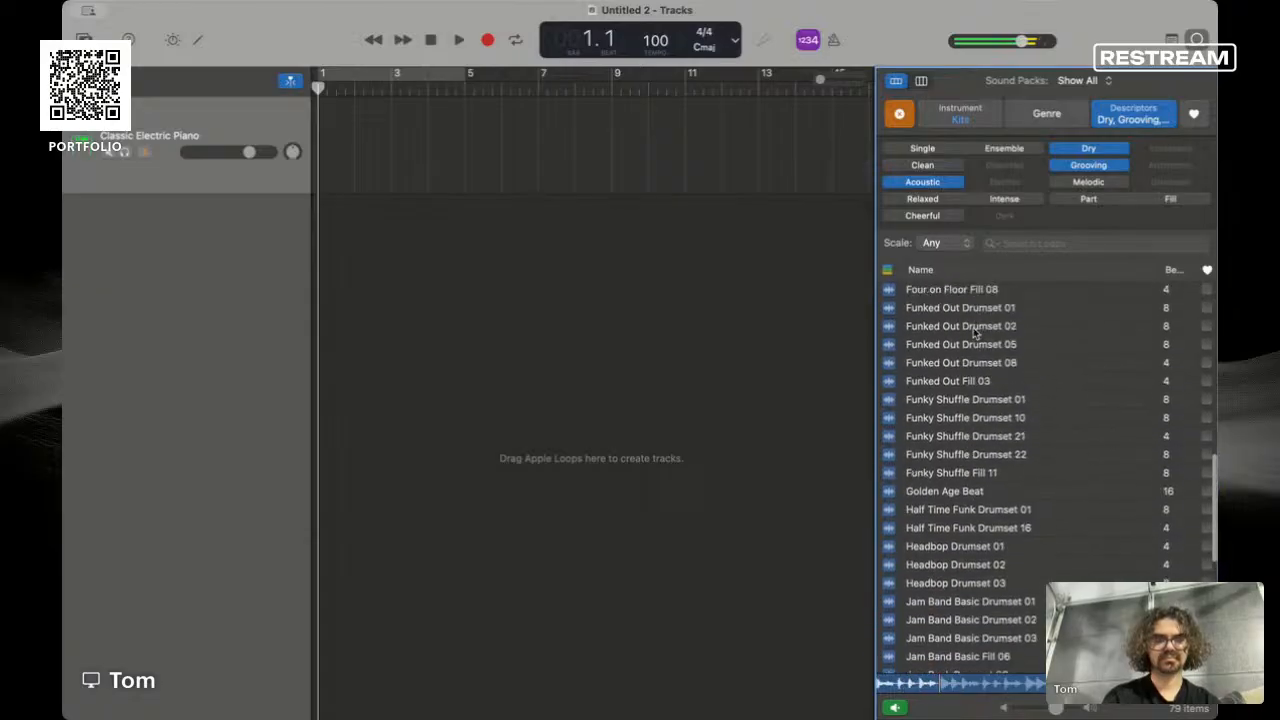
{"action": "left_click", "coordinate": [975, 335]}
{"action": "scroll", "coordinate": [975, 335], "scroll_direction": "up", "scroll_amount": 3}
{"action": "left_click", "coordinate": [975, 335]}
{"action": "scroll", "coordinate": [975, 350], "scroll_direction": "up", "scroll_amount": 1}
{"action": "left_click", "coordinate": [973, 378]}
{"action": "scroll", "coordinate": [973, 378], "scroll_direction": "up", "scroll_amount": 3}
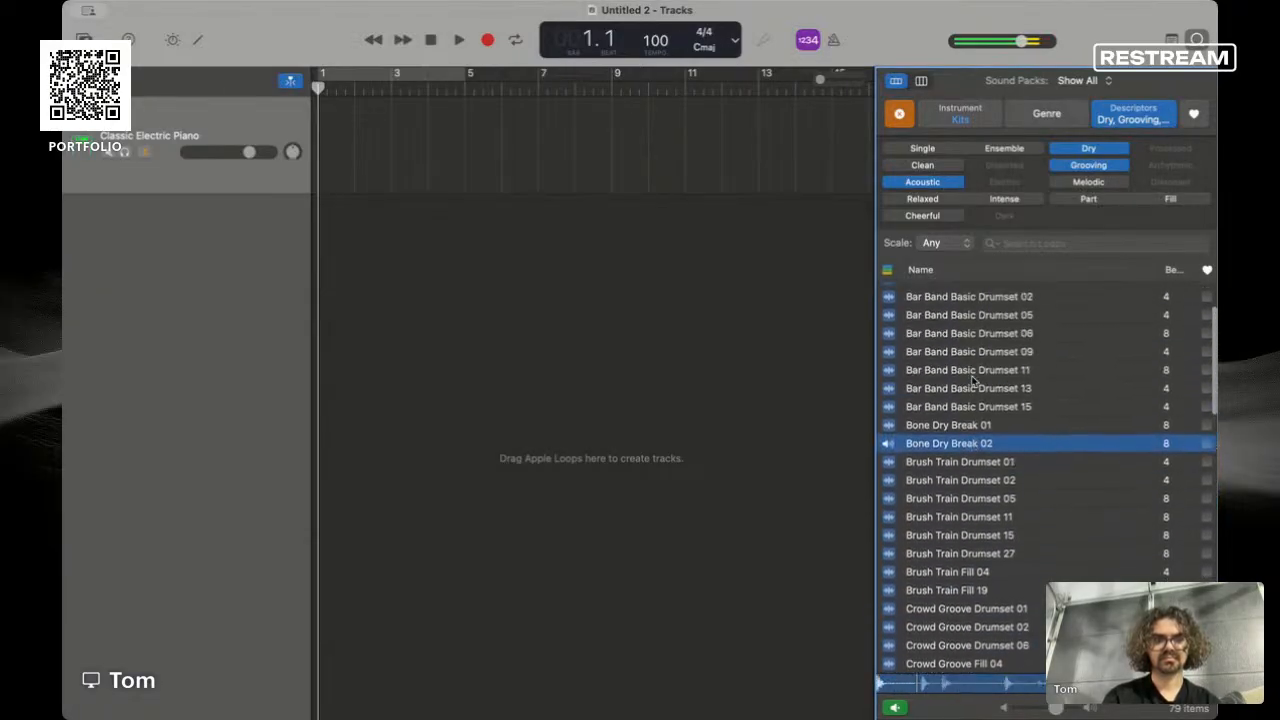
{"action": "left_click", "coordinate": [978, 484]}
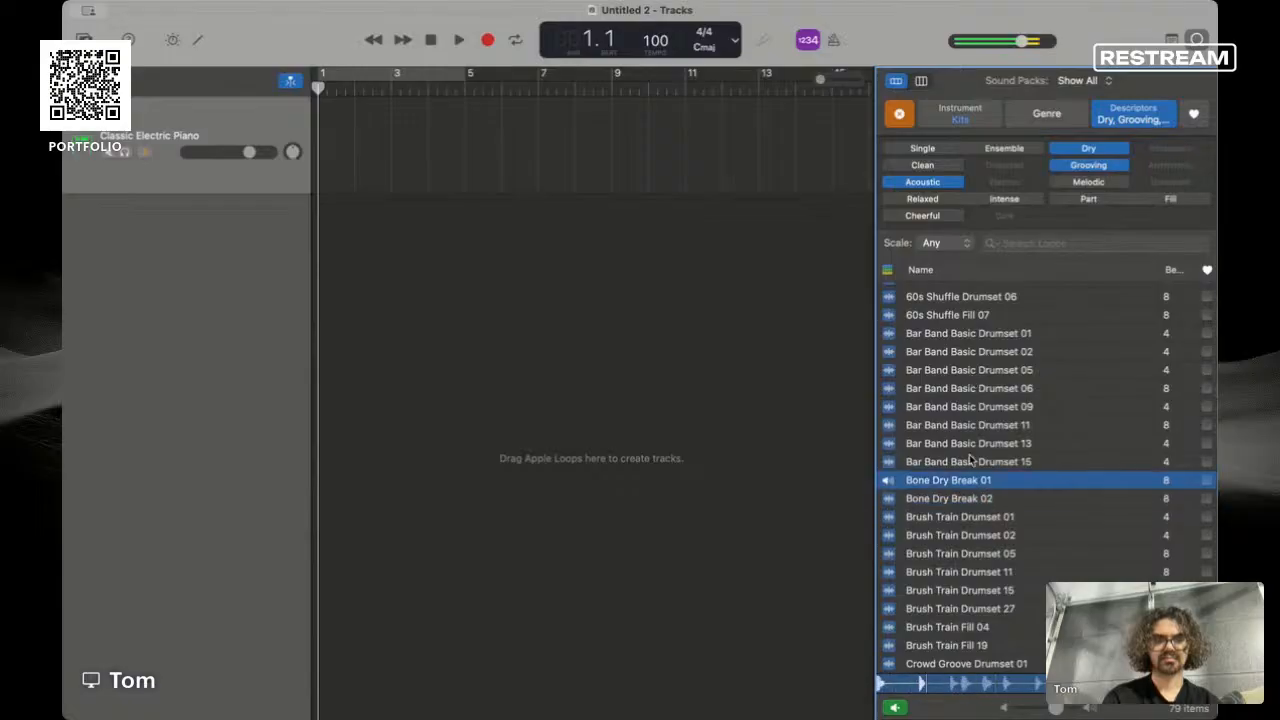
{"action": "scroll", "coordinate": [960, 470], "scroll_direction": "up", "scroll_amount": 3}
{"action": "key", "text": "space"}
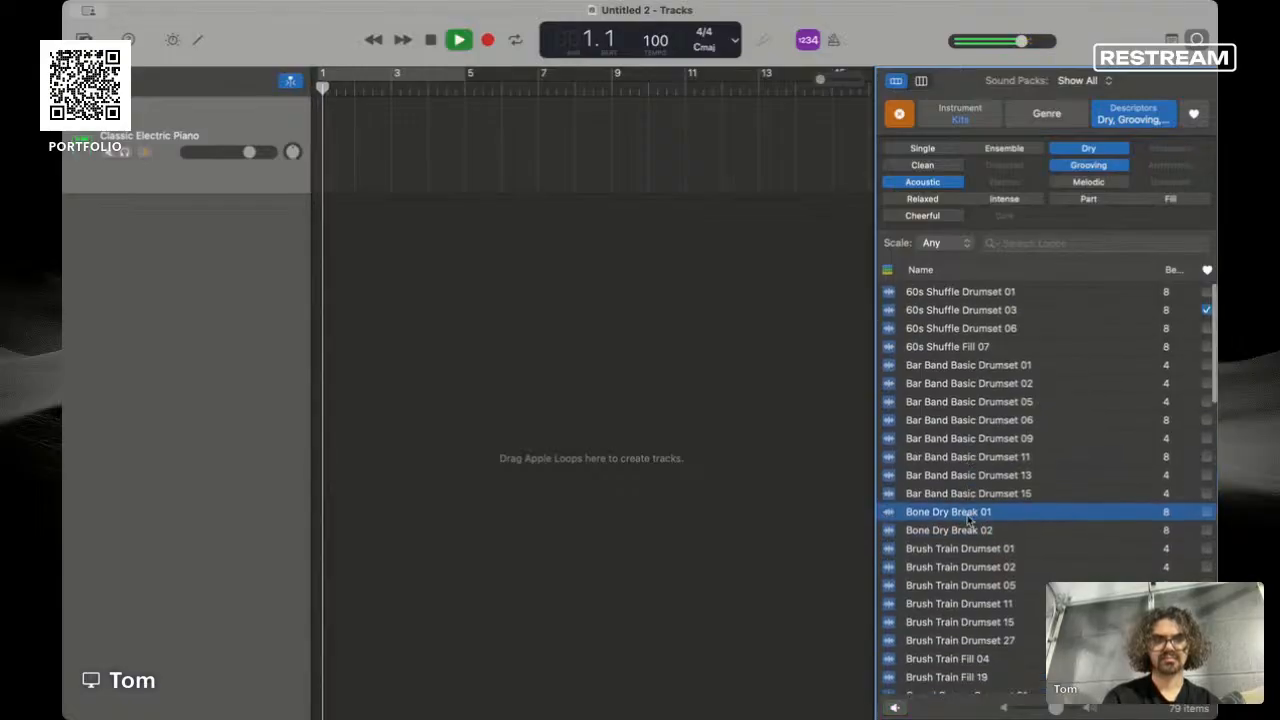
- Audition 60s Shuffle Fill 07, the 60s Shuffle Drumsets 06, 03 and 01, and Bar Band Basic Drumsets 05 and 09, stopping the project playback
{"action": "scroll", "coordinate": [980, 432], "scroll_direction": "down", "scroll_amount": 1}
{"action": "left_click", "coordinate": [912, 346]}
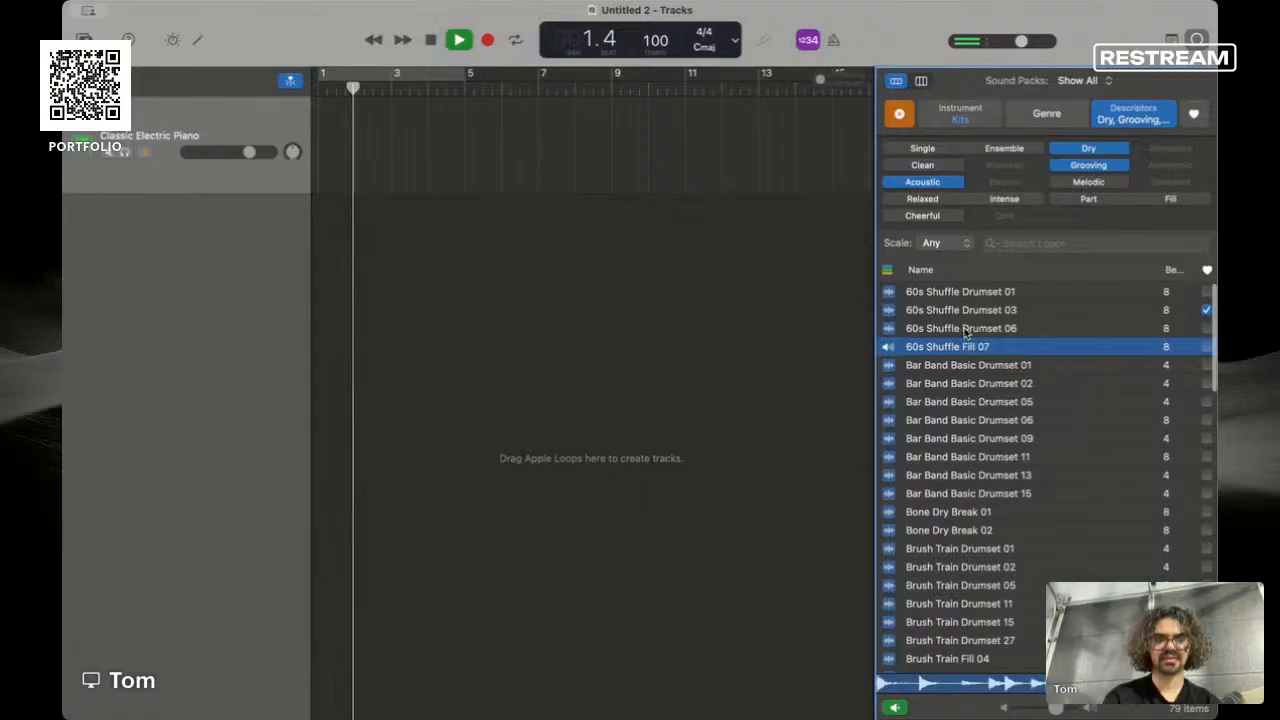
{"action": "left_click", "coordinate": [963, 327]}
{"action": "key", "text": "space"}
{"action": "left_click", "coordinate": [977, 309]}
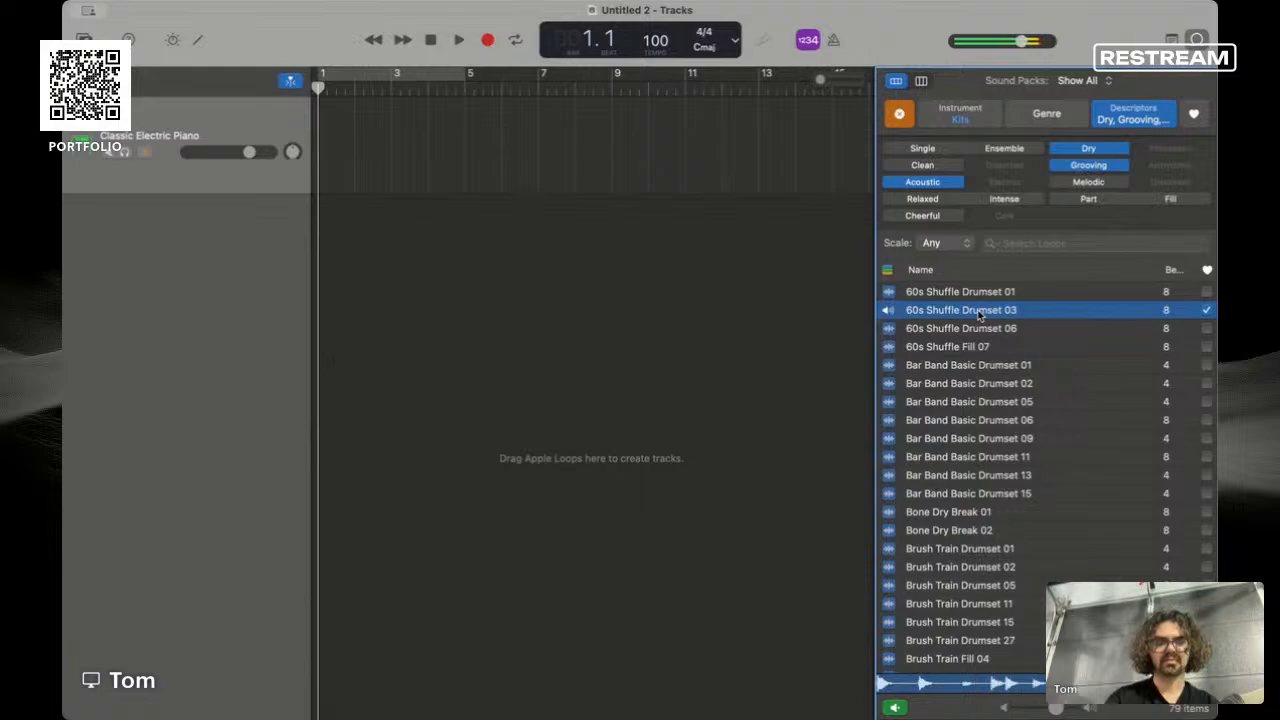
{"action": "left_click", "coordinate": [981, 292]}
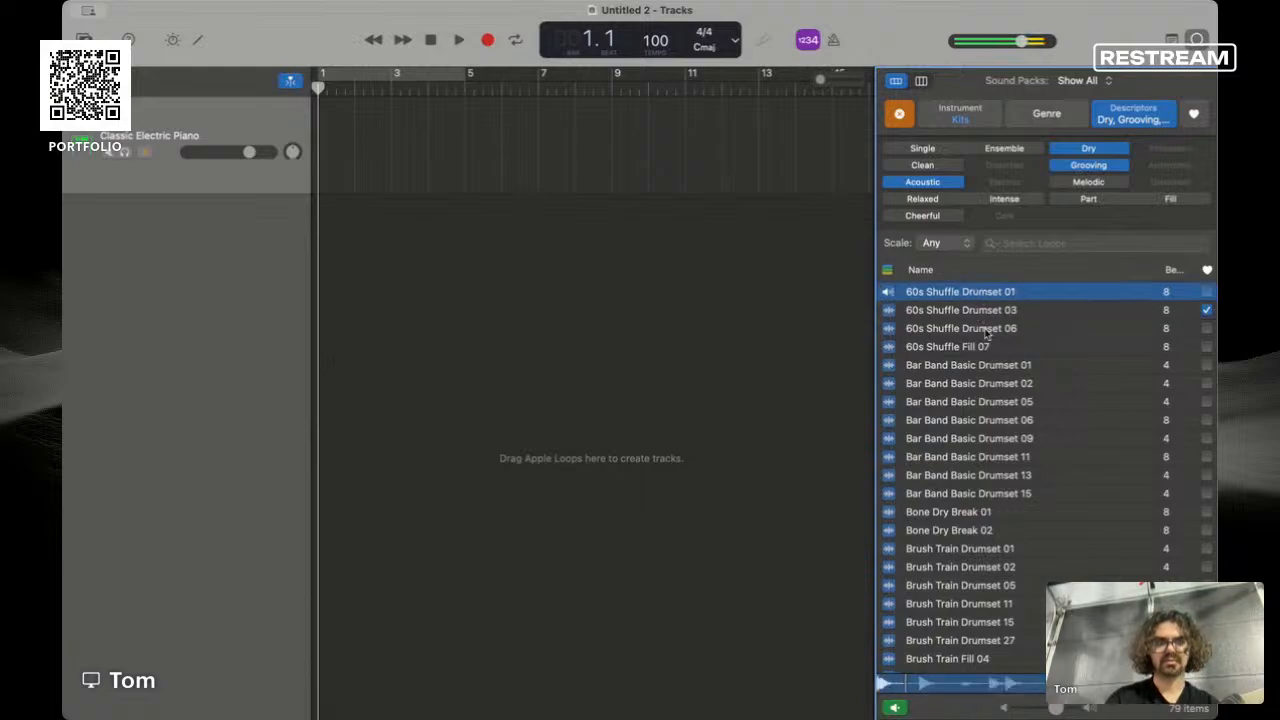
{"action": "left_click", "coordinate": [997, 401]}
{"action": "left_click", "coordinate": [1001, 441]}
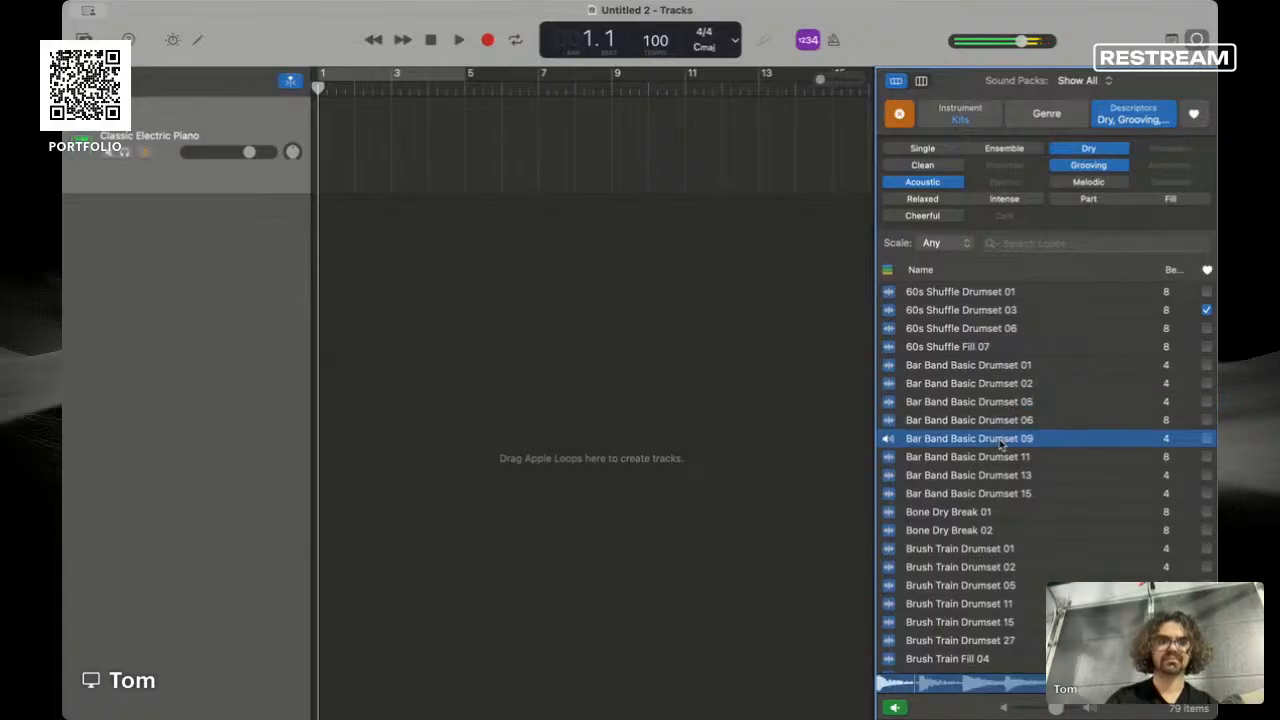
- Audition Bar Band Basic Drumset 13 and several loops below it, down to Brush Train Drumset 27
{"action": "left_click", "coordinate": [1005, 475]}
{"action": "scroll", "coordinate": [1008, 478], "scroll_direction": "down", "scroll_amount": 3}
{"action": "left_click", "coordinate": [1008, 477]}
{"action": "left_click", "coordinate": [1008, 549]}
{"action": "left_click", "coordinate": [998, 481]}
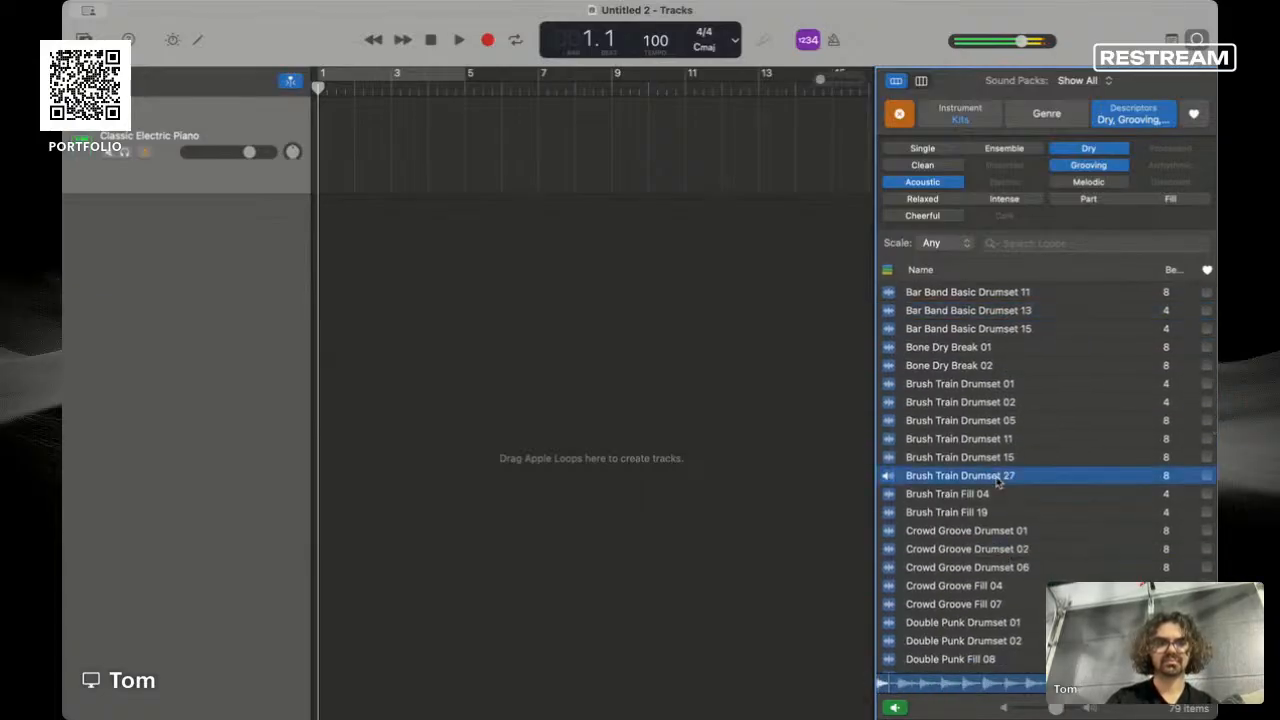
- Audition Brush Train Drumsets 15, 11, 05, 02 and 01, returning to Brush Train Drumset 27
{"action": "left_click", "coordinate": [992, 463]}
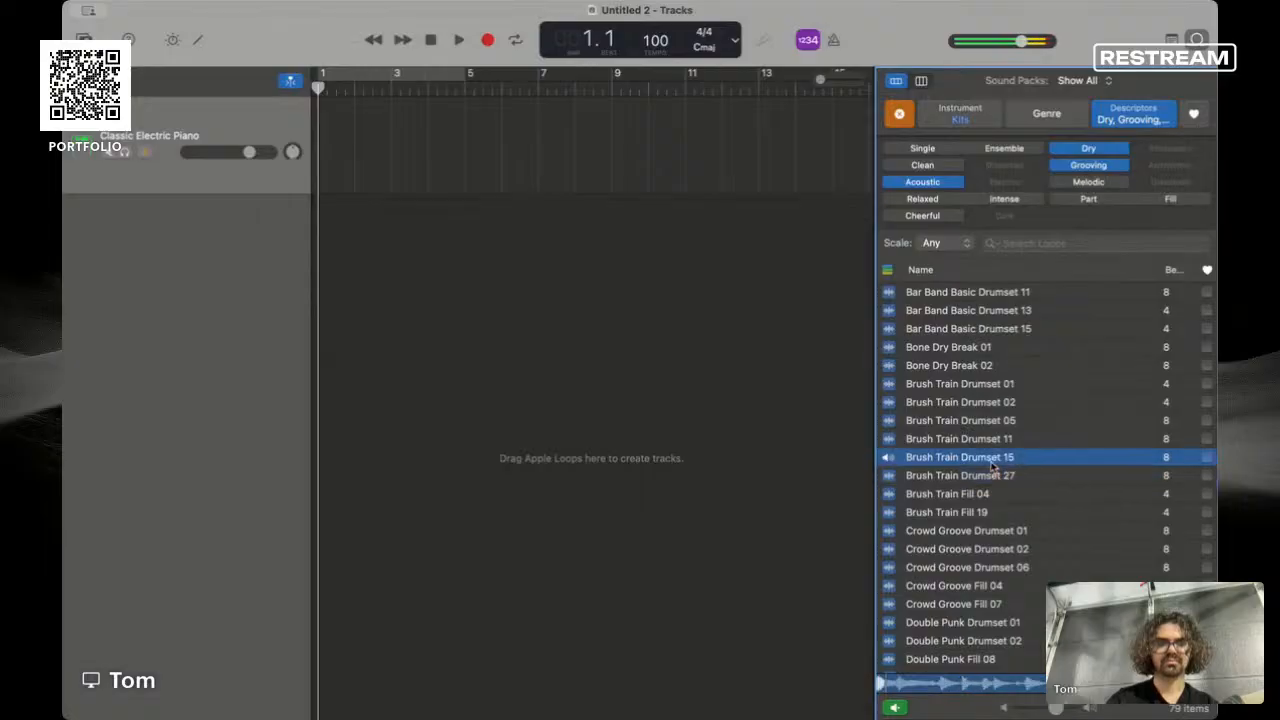
{"action": "left_click", "coordinate": [987, 440]}
{"action": "left_click", "coordinate": [985, 422]}
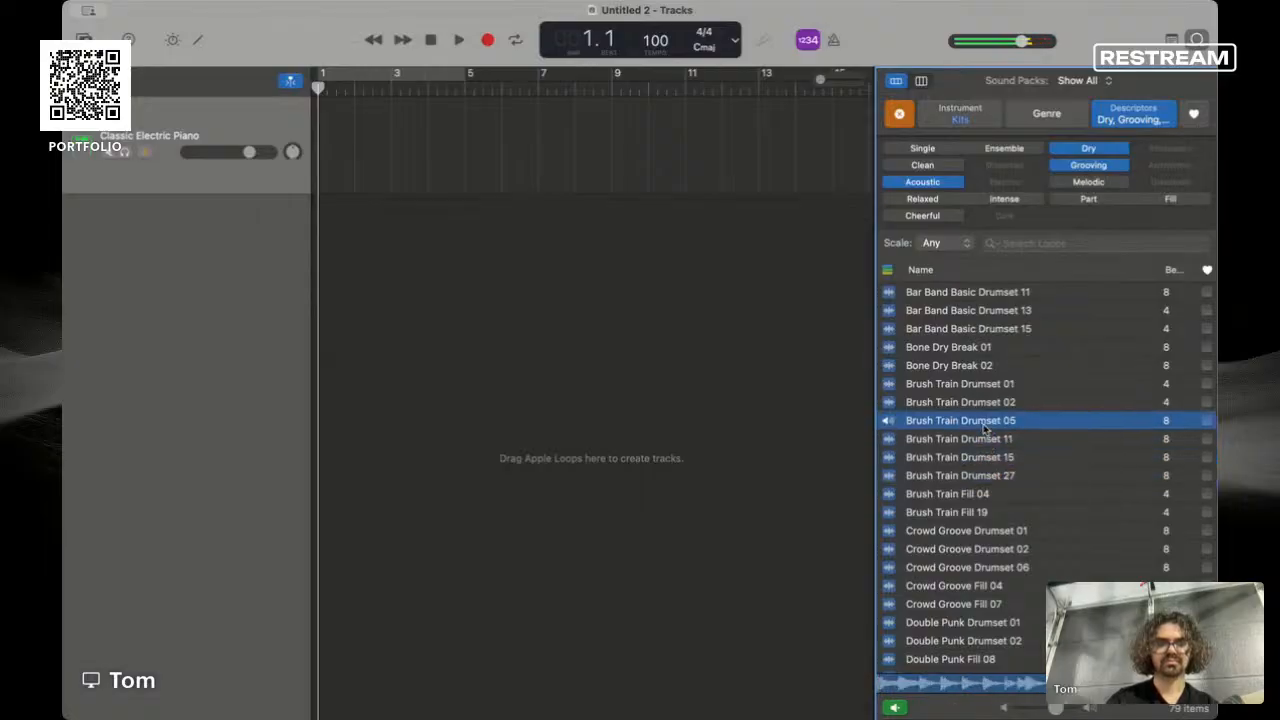
{"action": "left_click", "coordinate": [978, 403]}
{"action": "left_click", "coordinate": [980, 385]}
{"action": "left_click", "coordinate": [985, 477]}
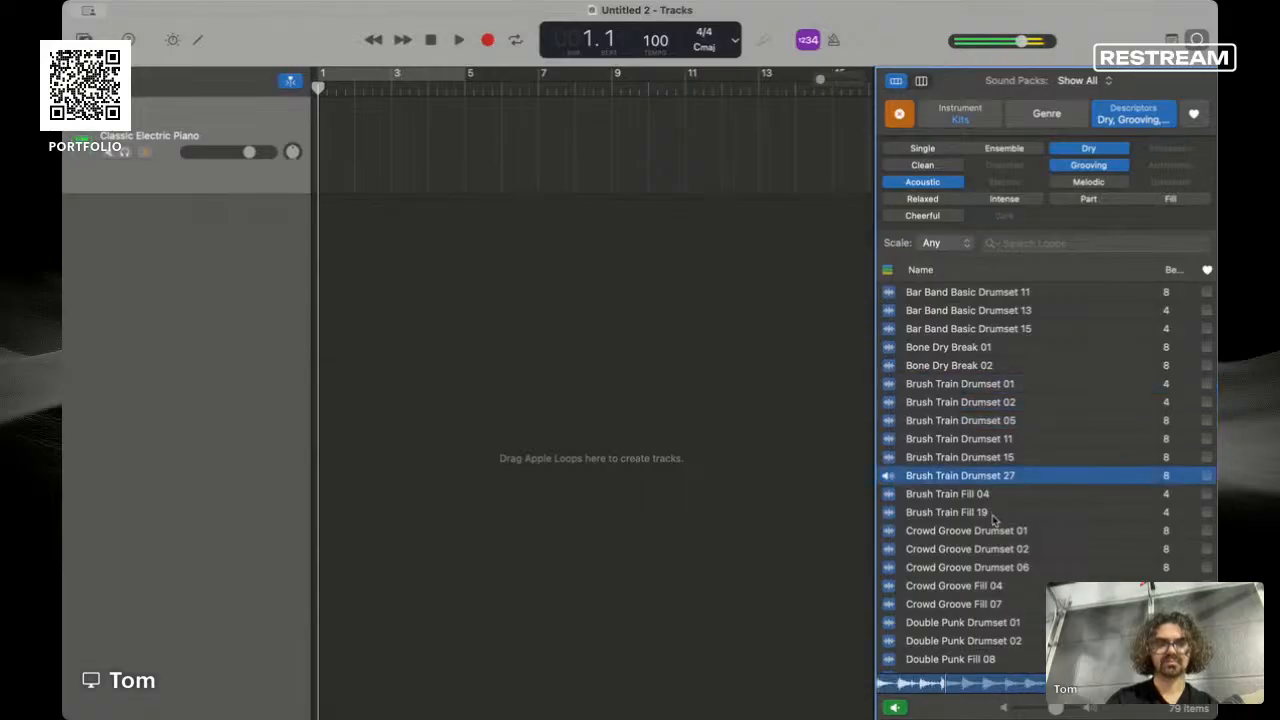
- Audition Brush Train Fills 19 and 04, Double Punk Drumsets 01 and 02 and Fill 08, and Essential Drumsets 01 and 03
{"action": "left_click", "coordinate": [993, 514]}
{"action": "left_click", "coordinate": [988, 494]}
{"action": "scroll", "coordinate": [988, 494], "scroll_direction": "down", "scroll_amount": 3}
{"action": "left_click", "coordinate": [995, 491]}
{"action": "left_click", "coordinate": [998, 548]}
{"action": "scroll", "coordinate": [996, 550], "scroll_direction": "down", "scroll_amount": 5}
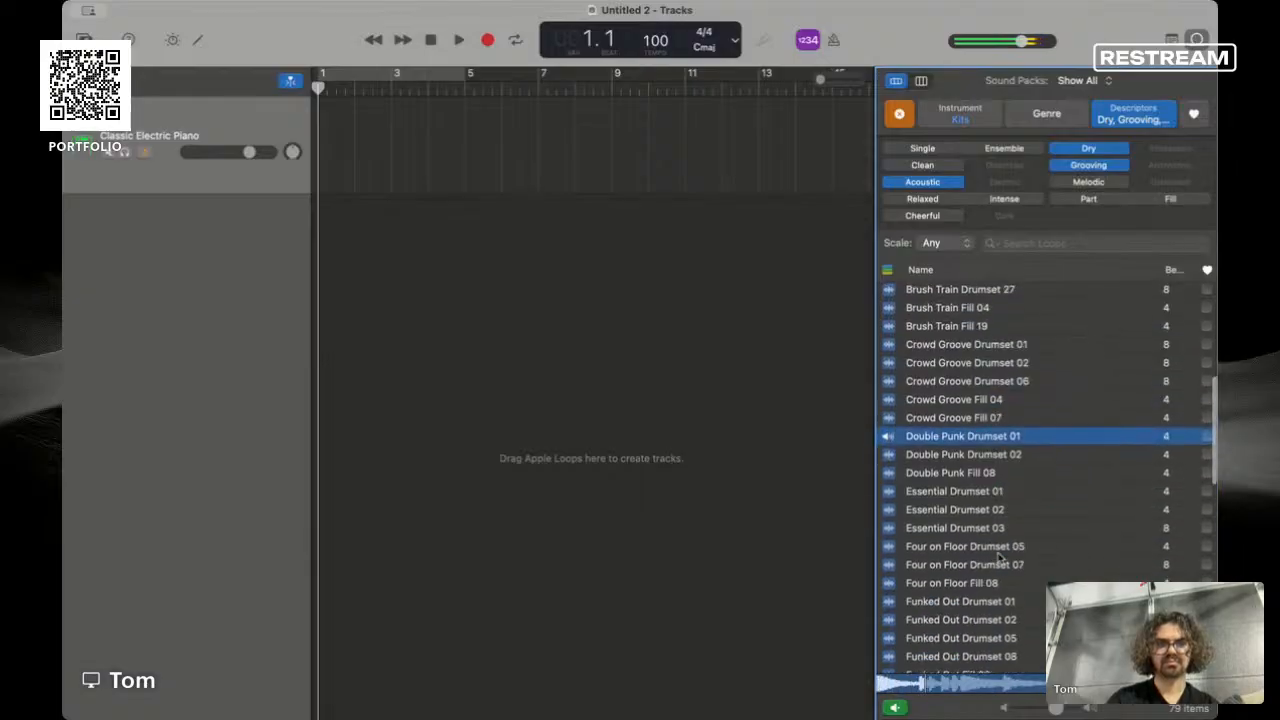
{"action": "left_click", "coordinate": [992, 449]}
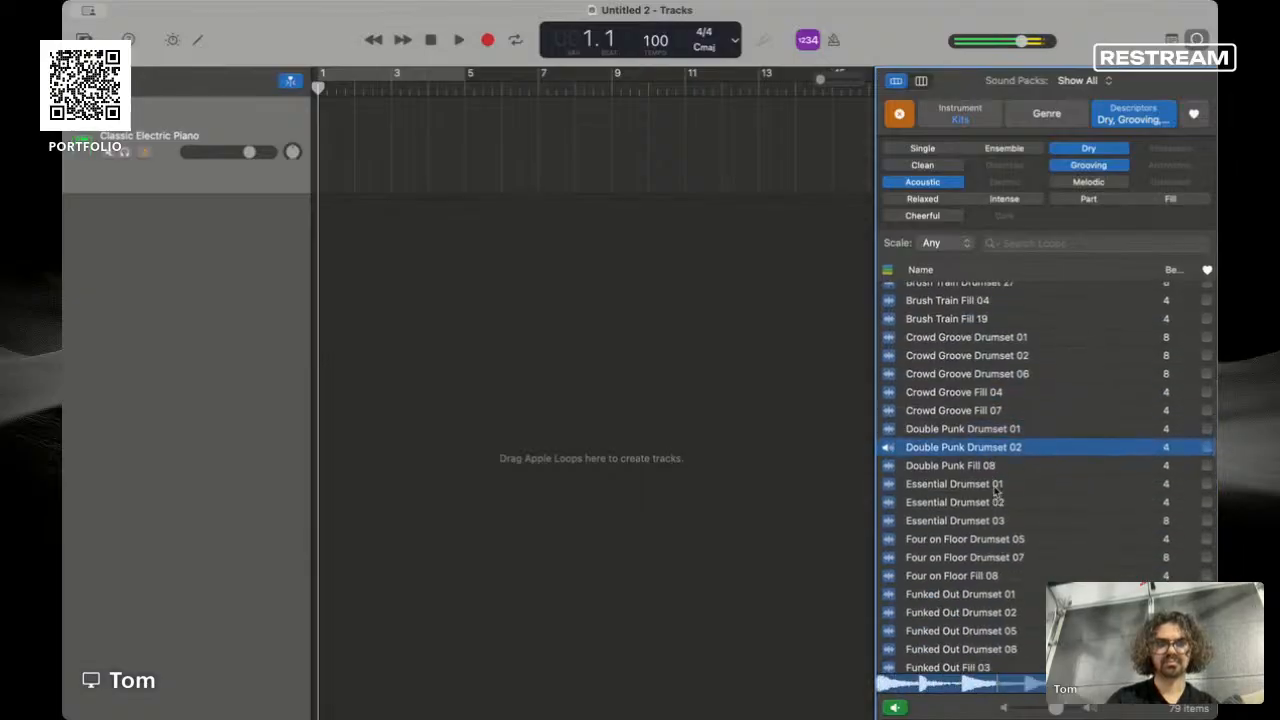
{"action": "left_click", "coordinate": [995, 468]}
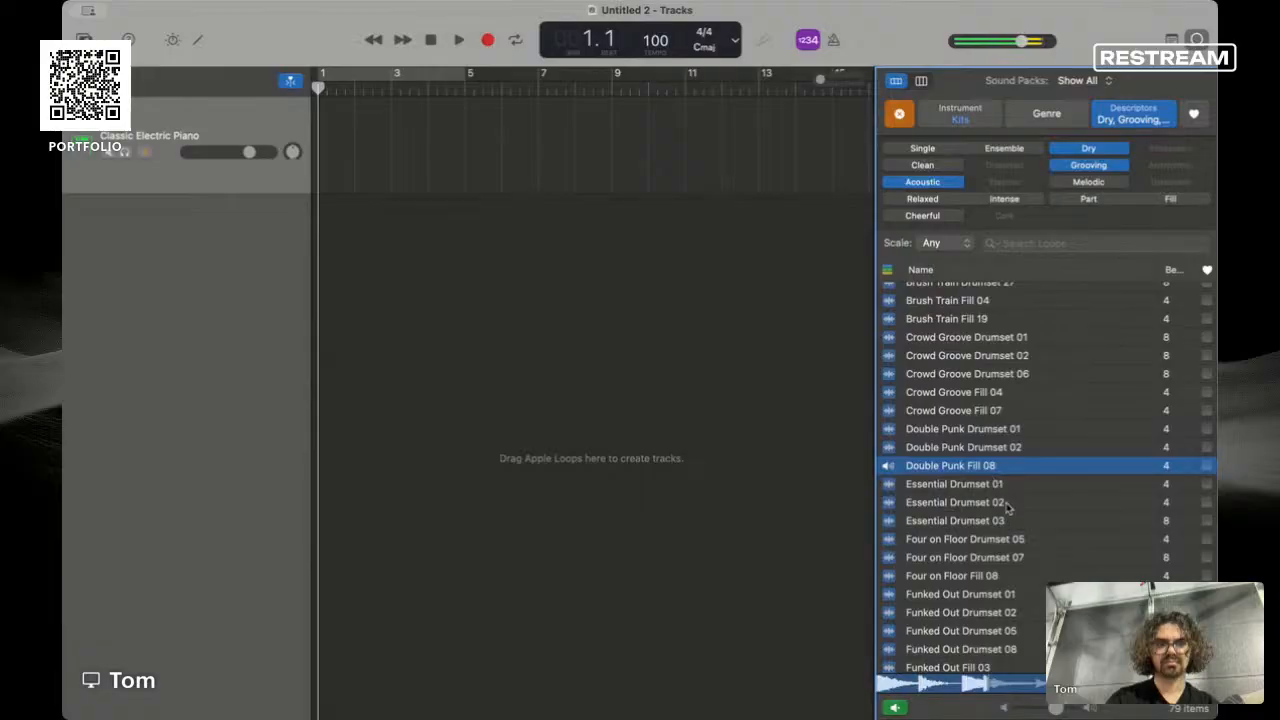
{"action": "left_click", "coordinate": [996, 487]}
{"action": "left_click", "coordinate": [994, 520]}
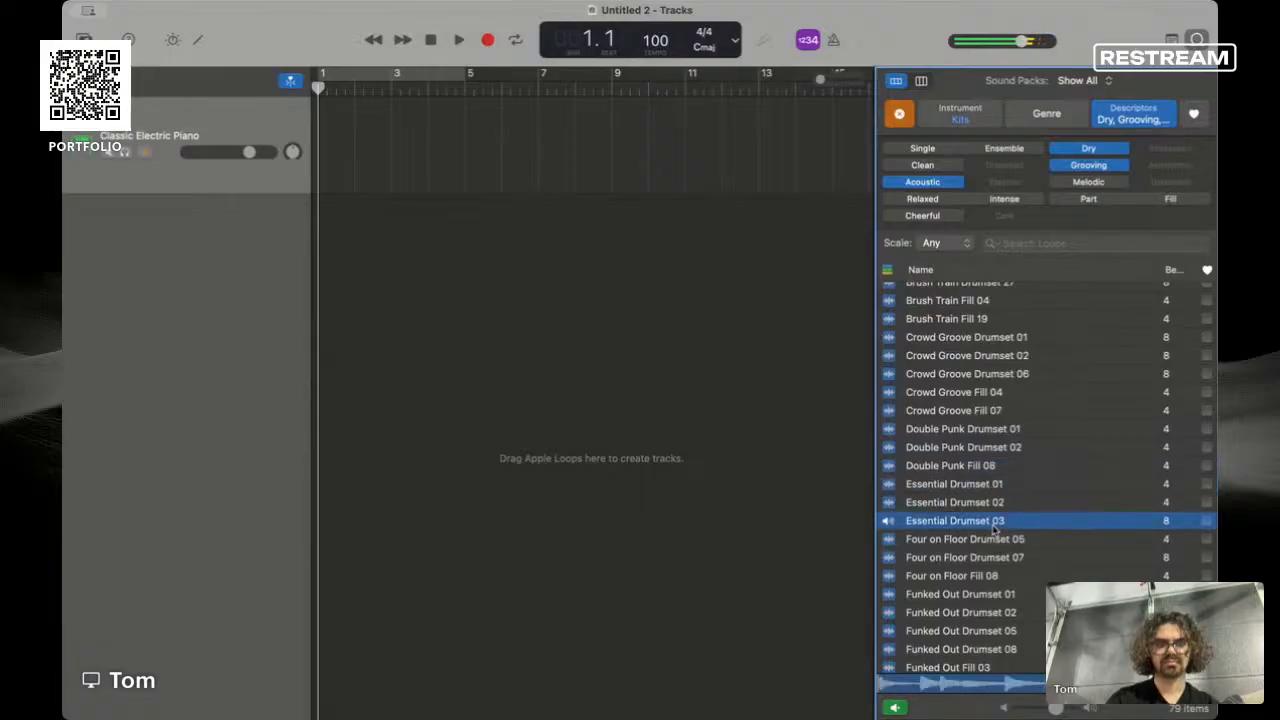
- Audition further loops below Essential Drumset 03, continuing down the filtered list to Golden Age Beat
{"action": "scroll", "coordinate": [993, 526], "scroll_direction": "down", "scroll_amount": 5}
{"action": "left_click", "coordinate": [993, 516]}
{"action": "scroll", "coordinate": [993, 526], "scroll_direction": "down", "scroll_amount": 3}
{"action": "left_click", "coordinate": [993, 522]}
{"action": "scroll", "coordinate": [993, 524], "scroll_direction": "down", "scroll_amount": 5}
{"action": "left_click", "coordinate": [993, 488]}
{"action": "scroll", "coordinate": [995, 548], "scroll_direction": "down", "scroll_amount": 5}
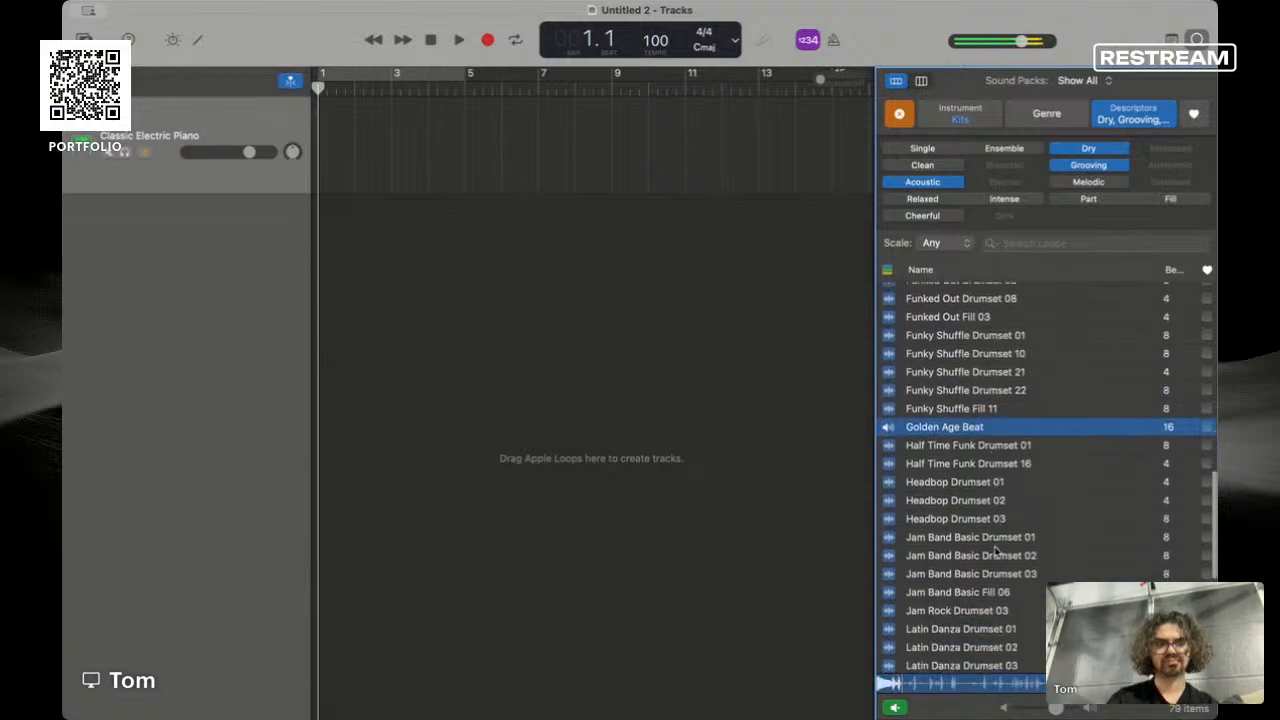
- Audition Jam Band Basic Drumset 01, Headbop Drumset 01 and more loops down to Solid 70s Drumset 04
{"action": "left_click", "coordinate": [995, 543]}
{"action": "left_click", "coordinate": [988, 488]}
{"action": "scroll", "coordinate": [988, 500], "scroll_direction": "down", "scroll_amount": 7}
{"action": "left_click", "coordinate": [988, 557]}
{"action": "scroll", "coordinate": [990, 610], "scroll_direction": "down", "scroll_amount": 4}
{"action": "left_click", "coordinate": [989, 606]}
{"action": "scroll", "coordinate": [989, 606], "scroll_direction": "down", "scroll_amount": 6}
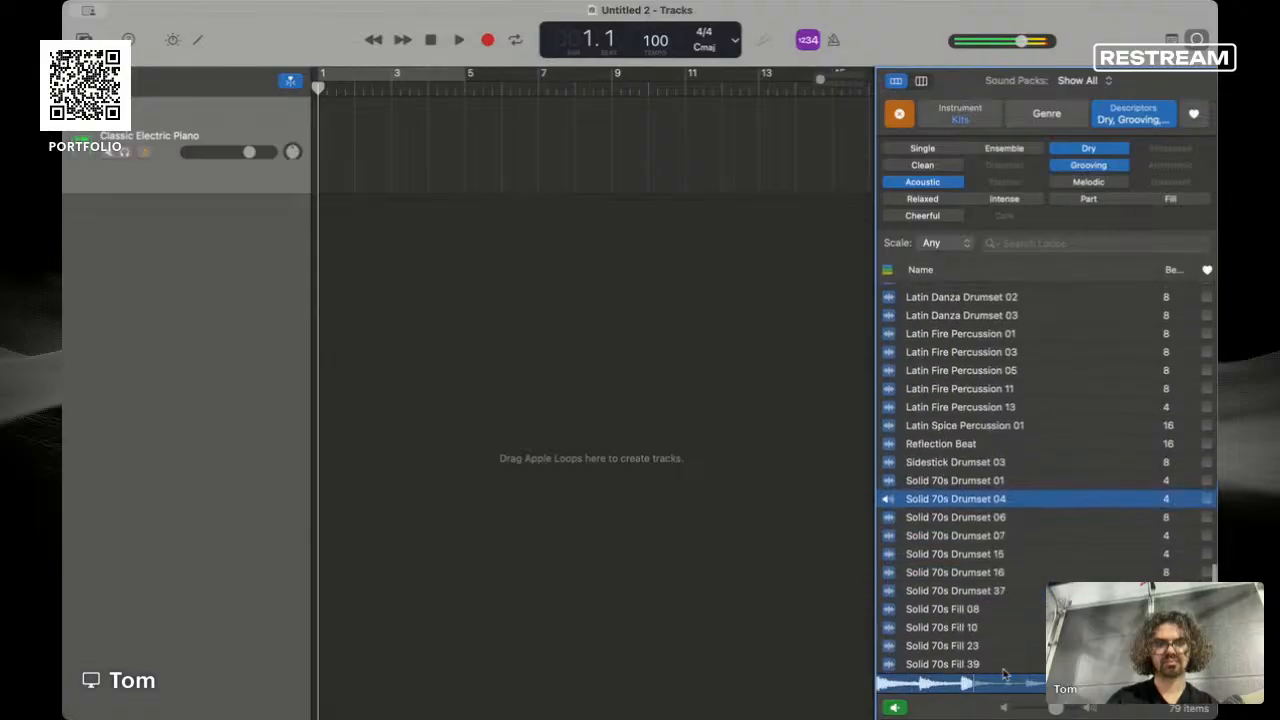
- Lower the loop preview volume slightly and go back up the list to audition Brush Train Drumset 27 again
{"action": "left_click_drag", "start_coordinate": [1055, 708], "coordinate": [1042, 708]}
{"action": "scroll", "coordinate": [1015, 580], "scroll_direction": "up", "scroll_amount": 12}
{"action": "left_click", "coordinate": [983, 409]}
{"action": "scroll", "coordinate": [983, 411], "scroll_direction": "up", "scroll_amount": 7}
{"action": "scroll", "coordinate": [982, 410], "scroll_direction": "up", "scroll_amount": 1}
{"action": "left_click", "coordinate": [980, 389]}
{"action": "scroll", "coordinate": [980, 389], "scroll_direction": "up", "scroll_amount": 4}
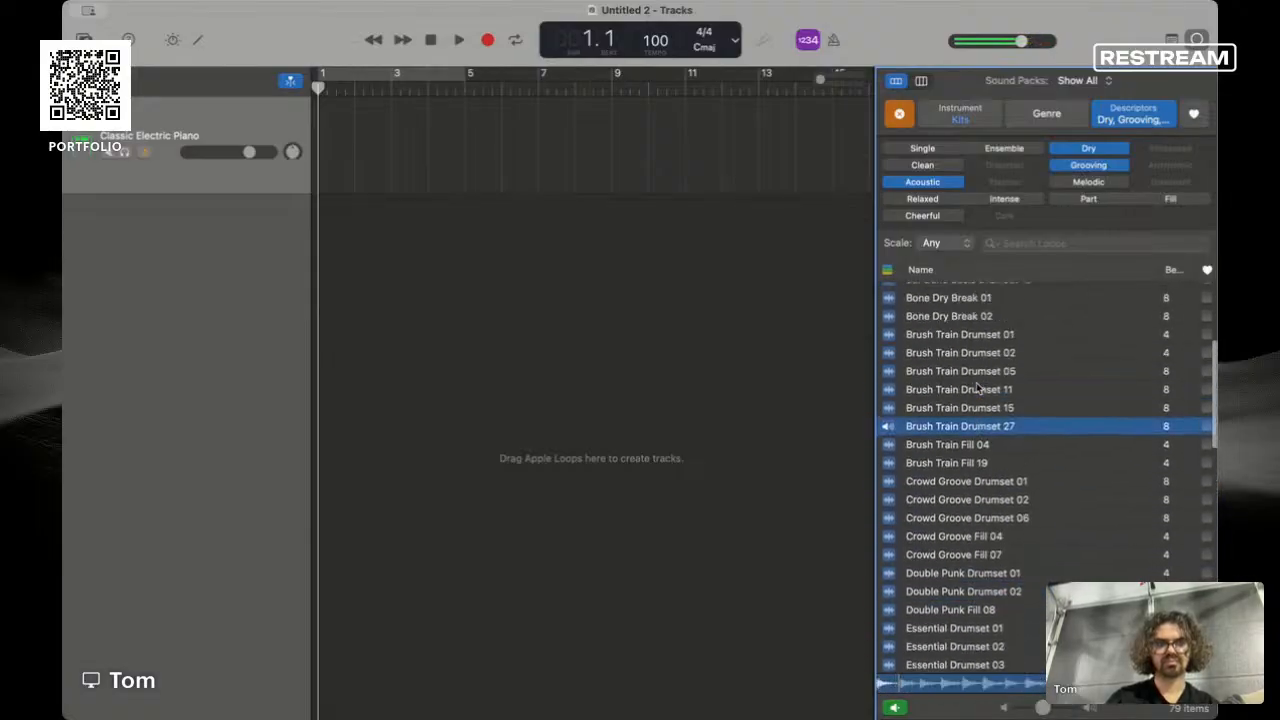
{"action": "left_click", "coordinate": [978, 360]}
{"action": "left_click", "coordinate": [979, 473]}
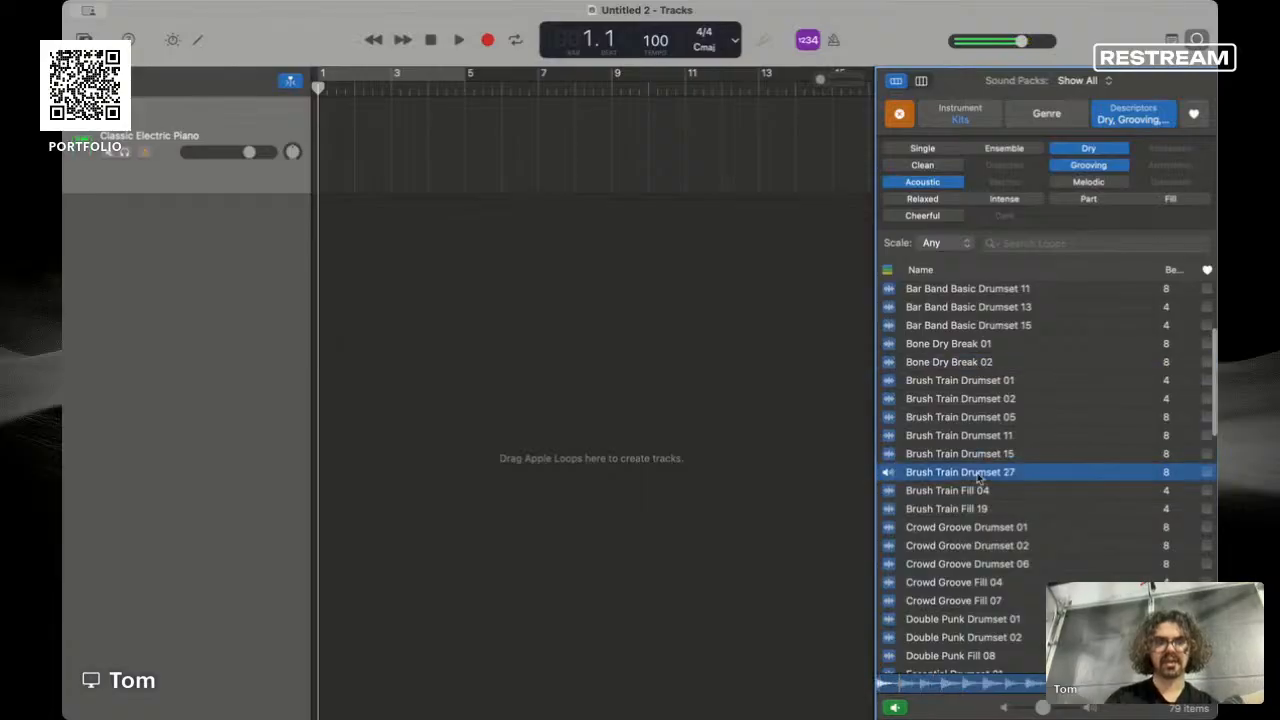
- Add Brush Train Drumset 27 at bar 1 on a new track and play it with the project tempo set to 85
{"action": "key", "text": "space"}
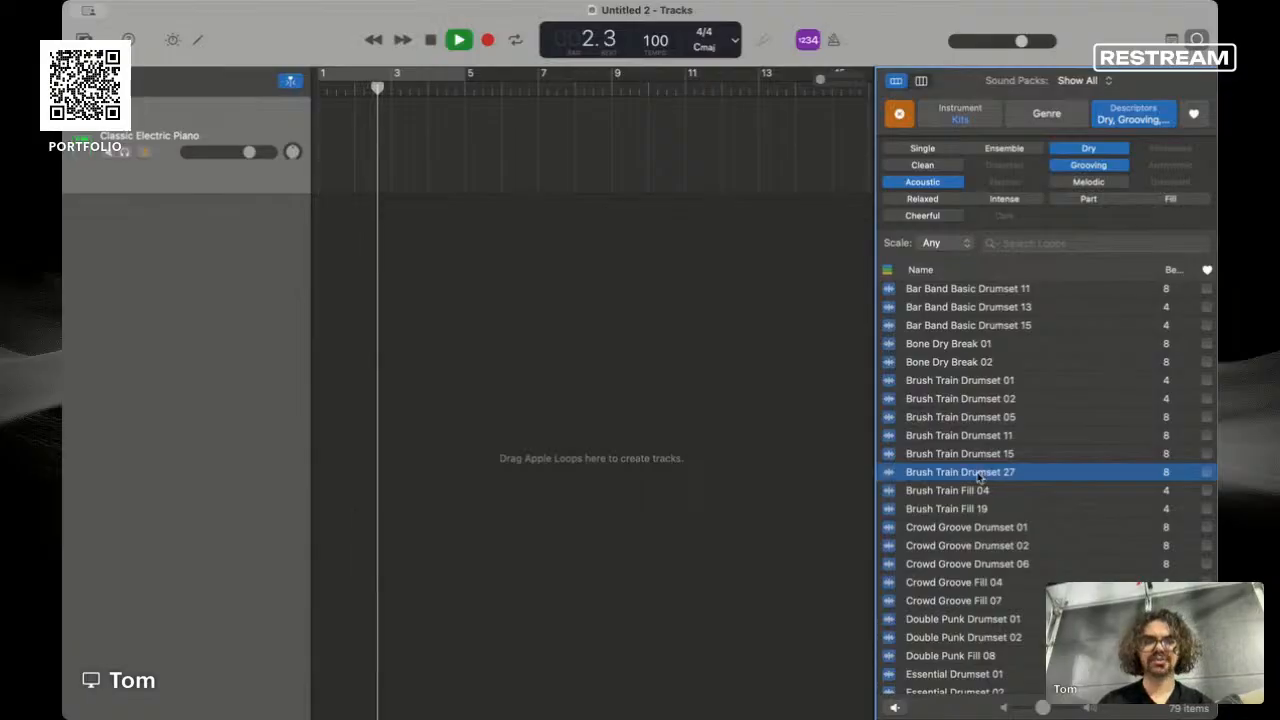
{"action": "mouse_move", "coordinate": [983, 478]}
{"action": "left_mouse_down"}
{"action": "mouse_move", "coordinate": [728, 440]}
{"action": "mouse_move", "coordinate": [316, 250]}
{"action": "left_mouse_up"}
{"action": "key", "text": "space"}
{"action": "key", "text": "space"}
{"action": "key", "text": "space"}
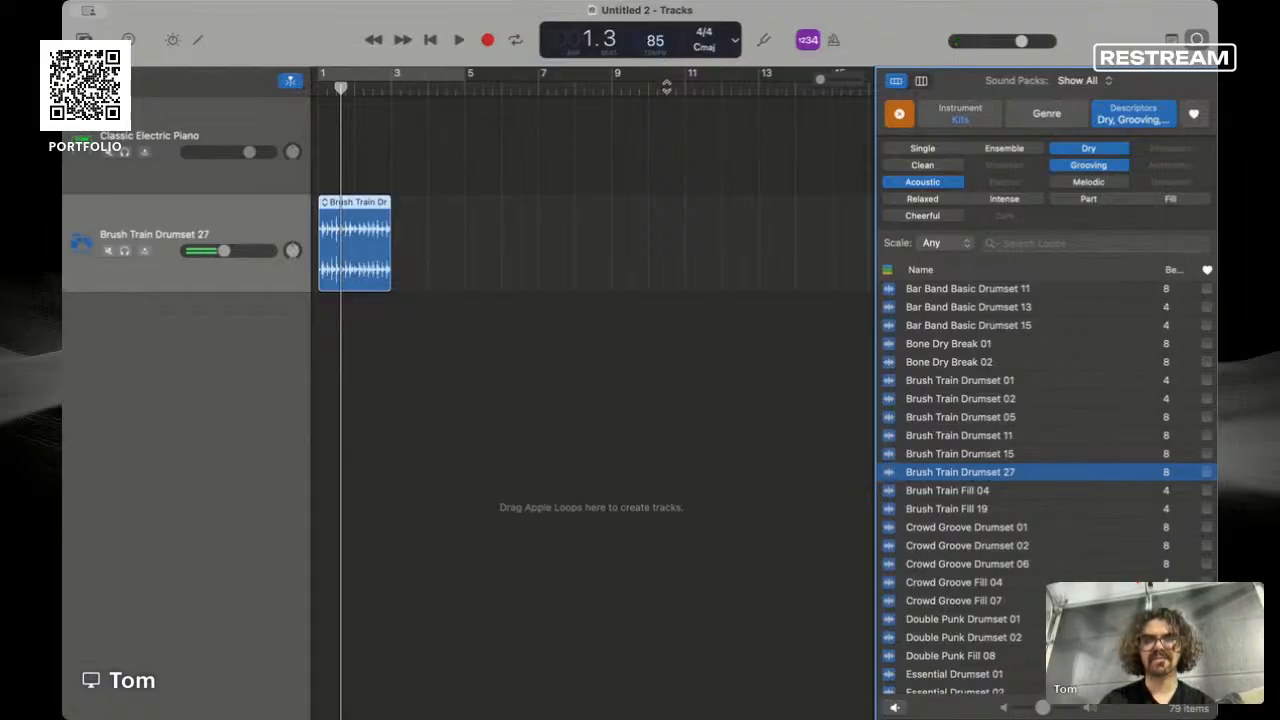
- Listen to the placed brush drum loop through its two bars and once more from the project start
{"action": "key", "text": "space"}
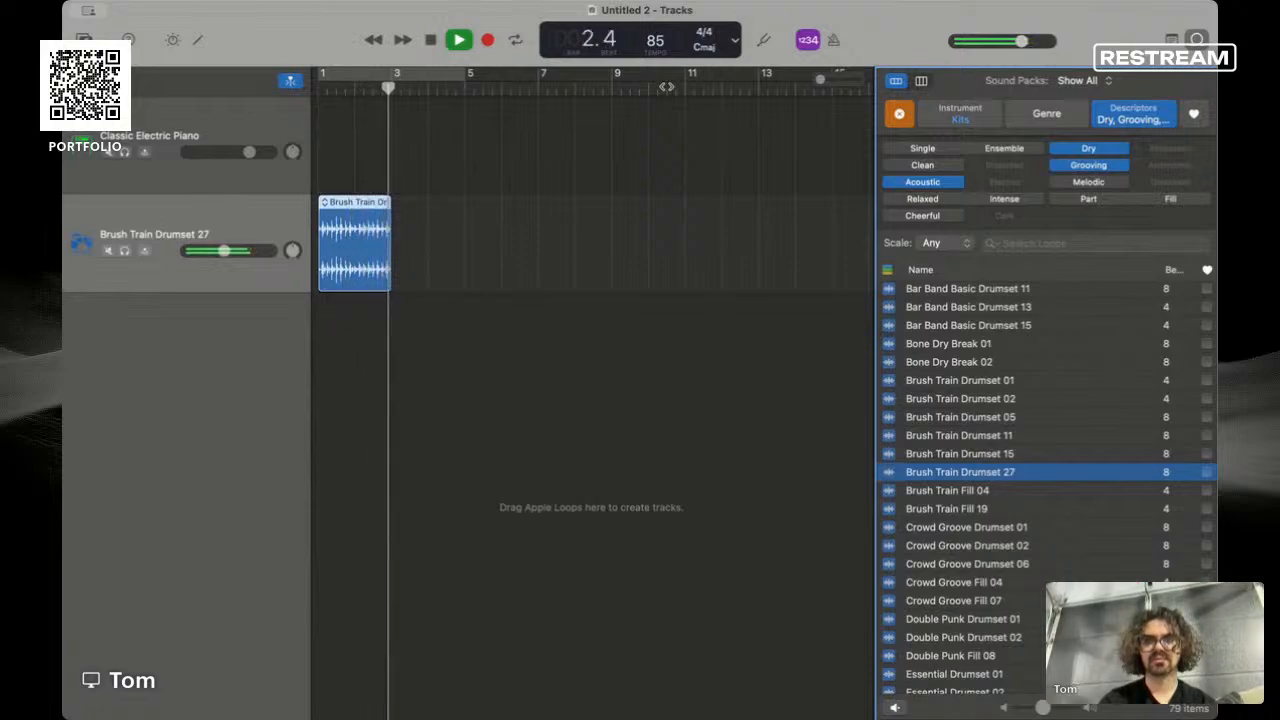
{"action": "key", "text": "space"}
{"action": "key", "text": "Return"}
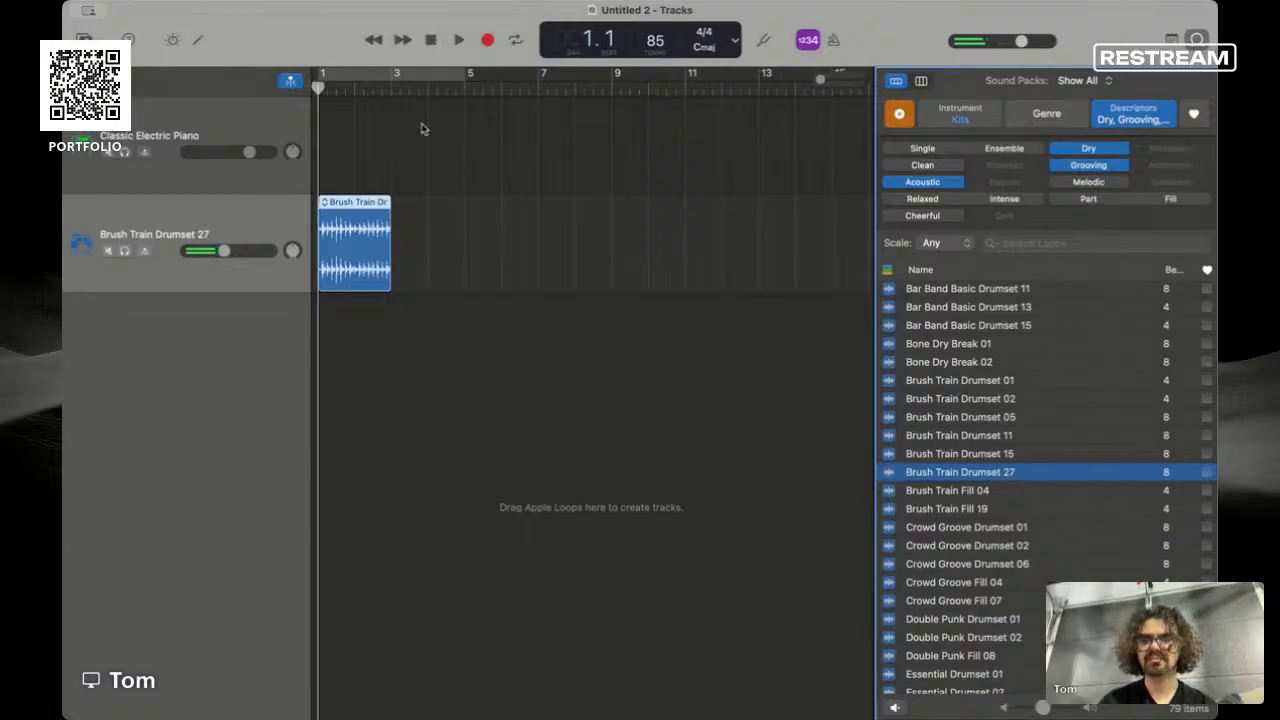
{"action": "key", "text": "space"}
{"action": "key", "text": "space"}
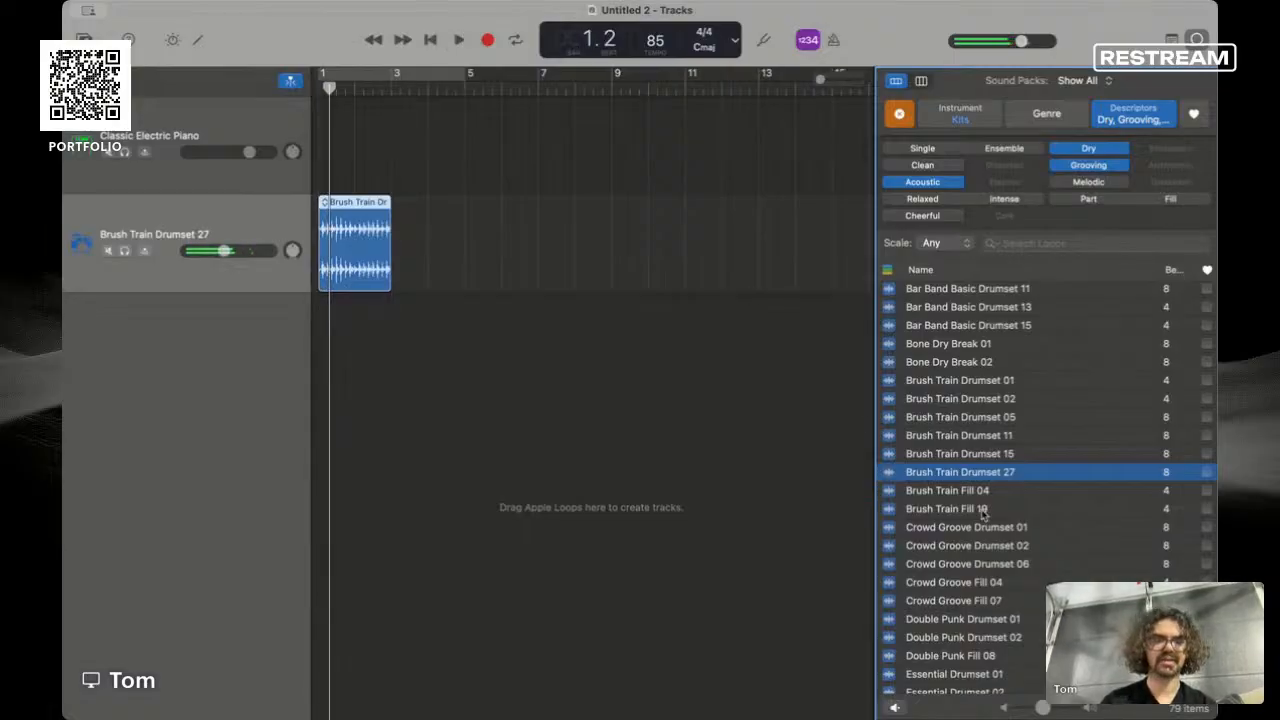
- Clear the Grooving, Dry and Acoustic descriptors and filter the kit loops by the Urban genre
{"action": "left_click", "coordinate": [1084, 166]}
{"action": "left_click", "coordinate": [1082, 150]}
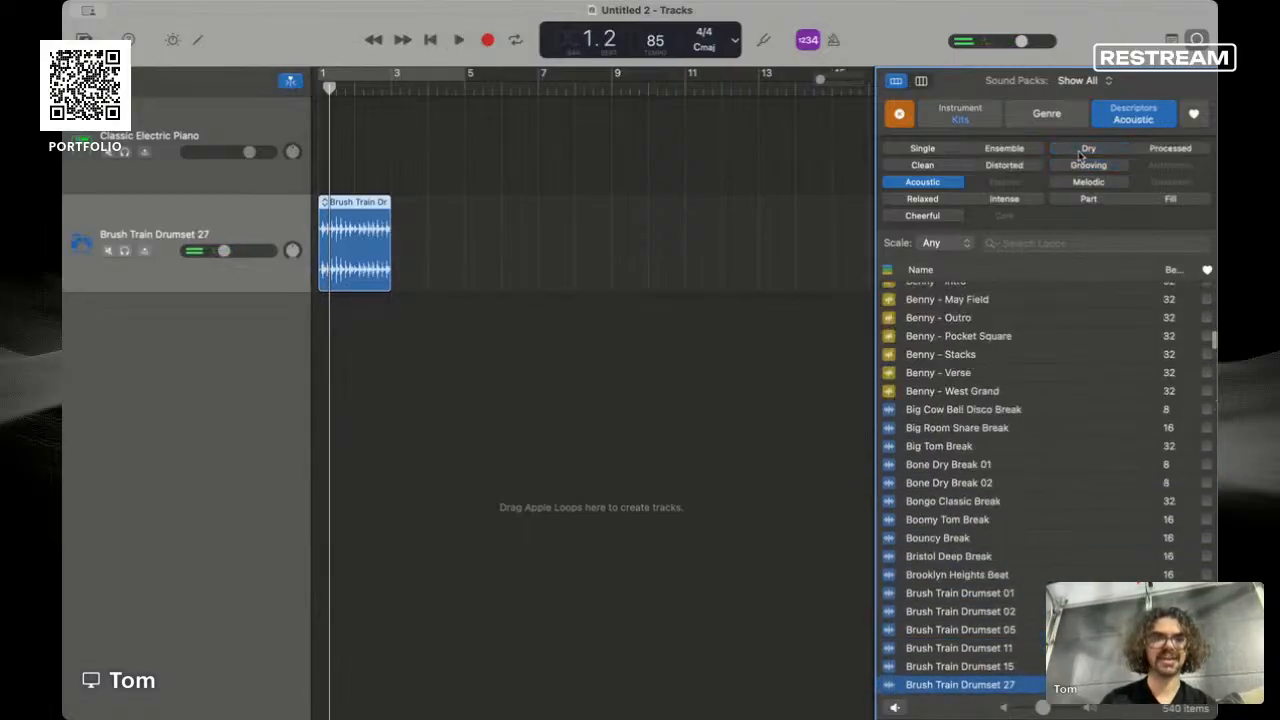
{"action": "left_click", "coordinate": [940, 183]}
{"action": "left_click", "coordinate": [1046, 114]}
{"action": "left_click", "coordinate": [1006, 182]}
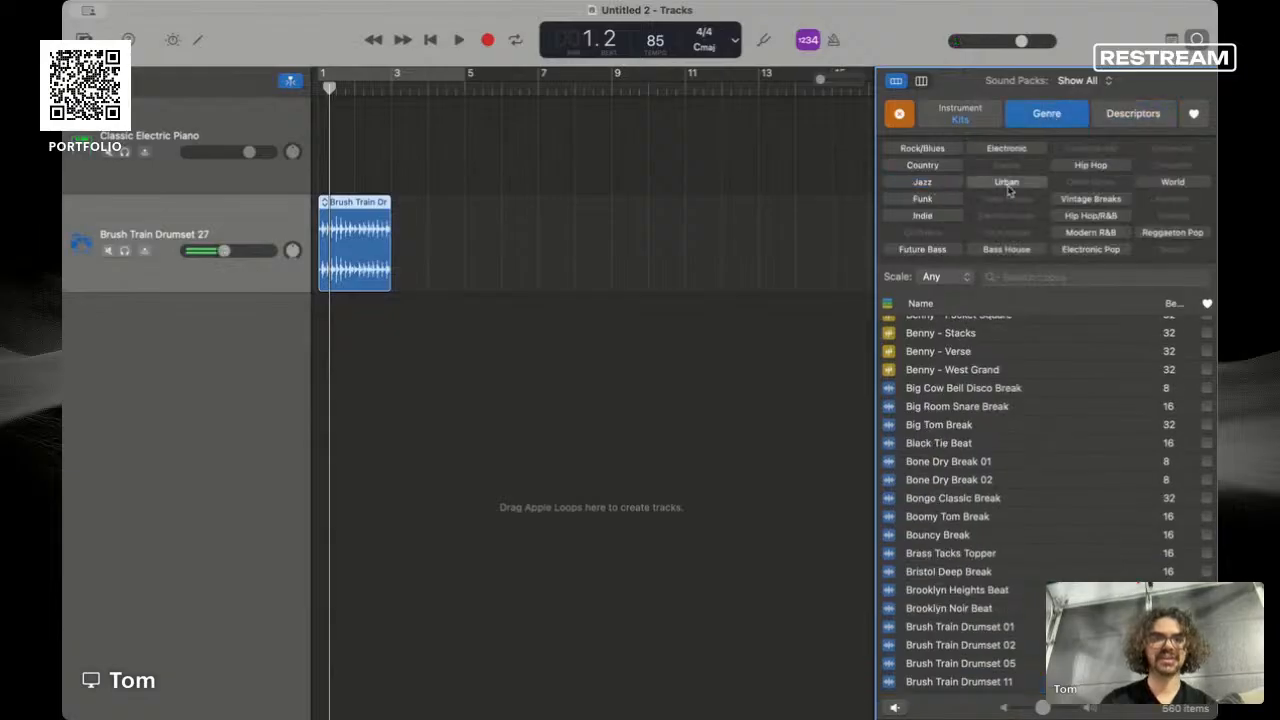
- Audition Late Shift Beat and briefly play the project
{"action": "left_click", "coordinate": [970, 326]}
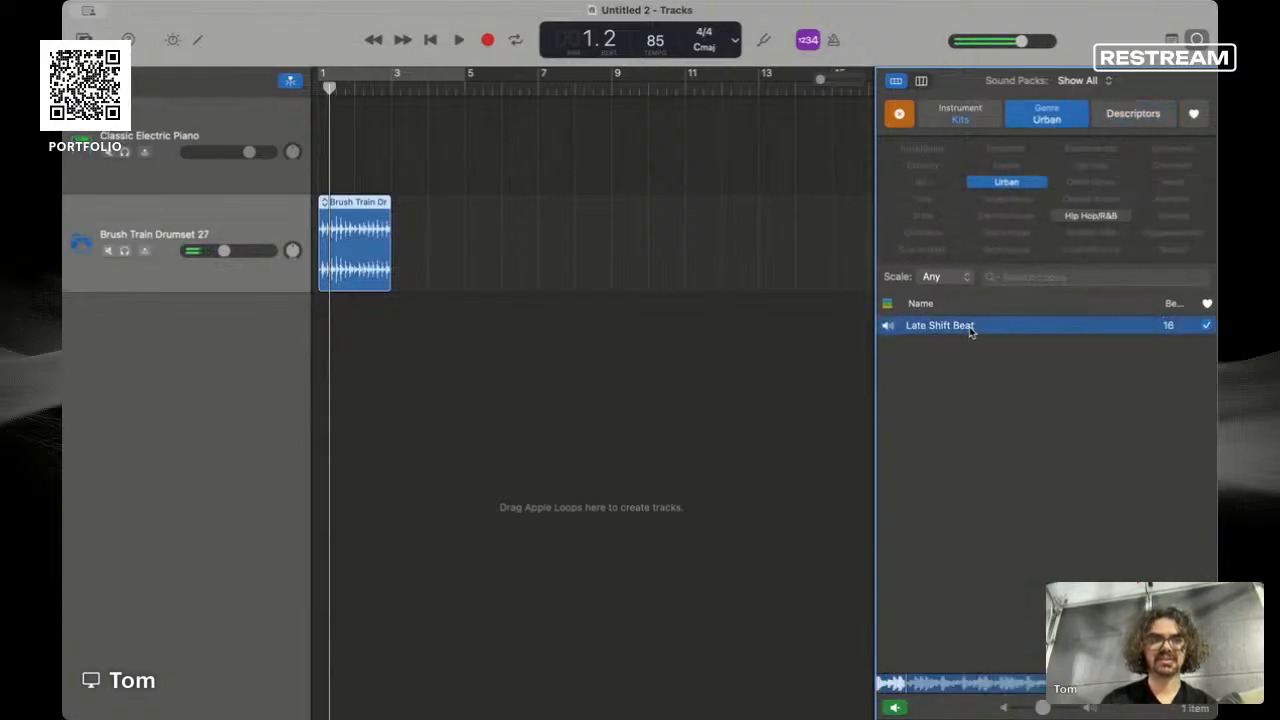
{"action": "key", "text": "space"}
{"action": "key", "text": "space"}
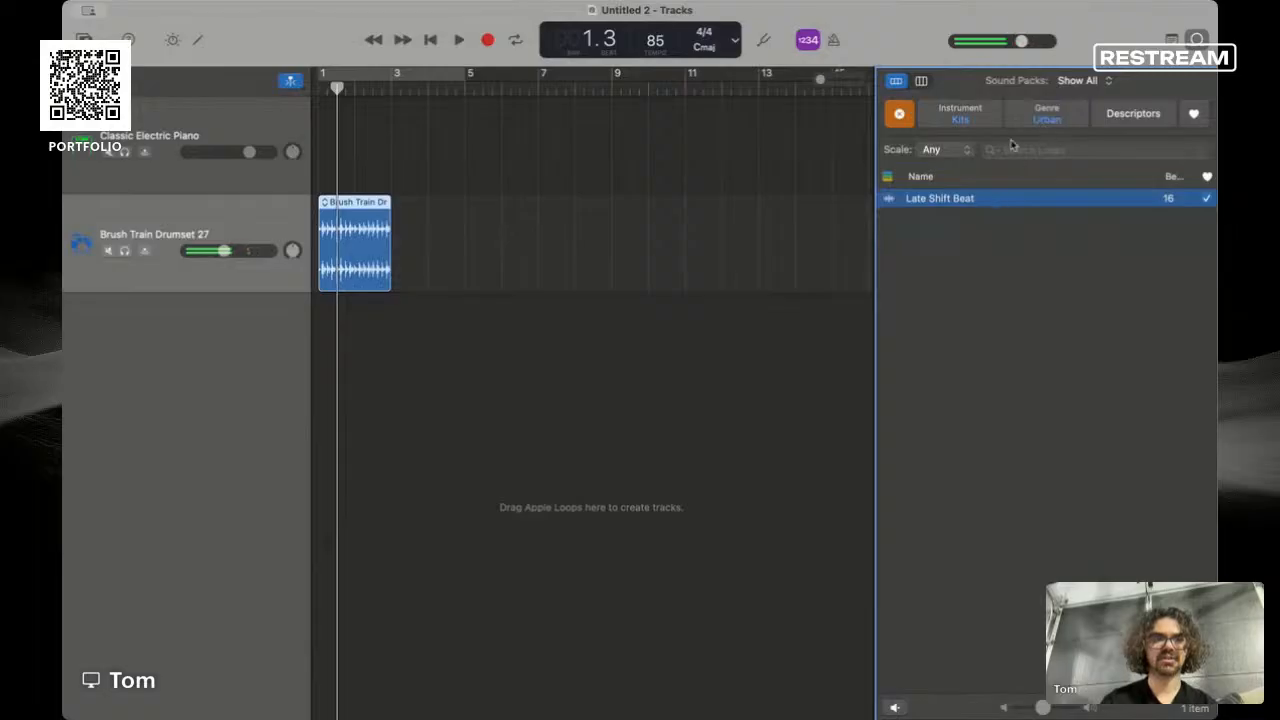
- Switch the genre filter from Urban to Rock/Blues and audition Parker - Number 9 and Solid 70s Drumset 07
{"action": "left_click", "coordinate": [1010, 183]}
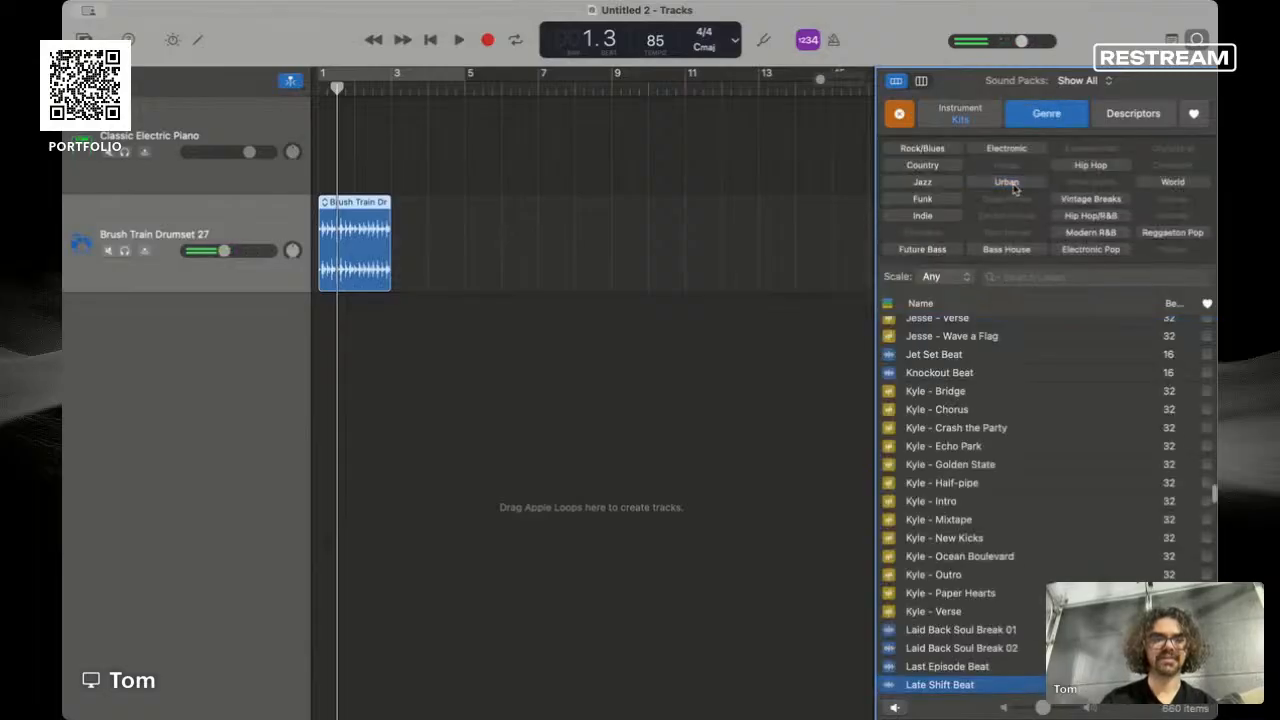
{"action": "left_click", "coordinate": [922, 148]}
{"action": "left_click", "coordinate": [1010, 391]}
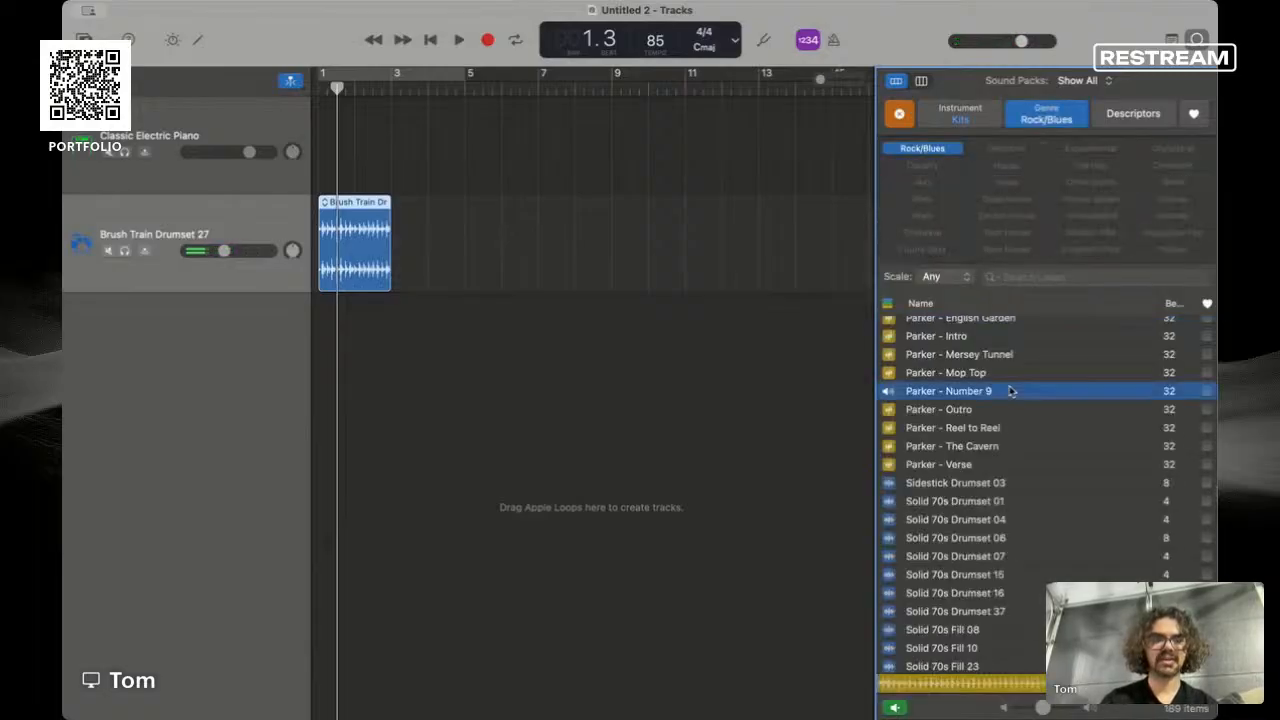
{"action": "left_click", "coordinate": [1040, 556]}
{"action": "scroll", "coordinate": [1038, 551], "scroll_direction": "down", "scroll_amount": 1}
- Go back up the Rock/Blues kit loops and audition Headbop Drumset 01 and Half Time Funk Drumset 01
{"action": "scroll", "coordinate": [1035, 540], "scroll_direction": "up", "scroll_amount": 15}
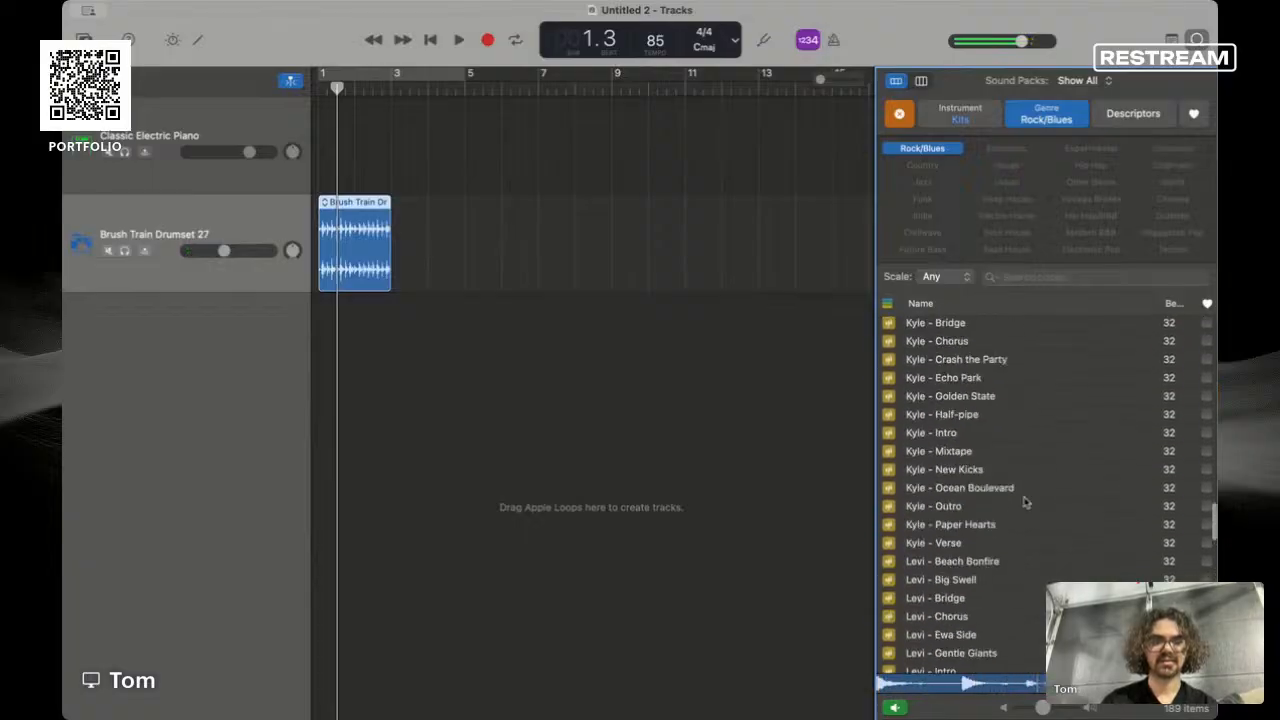
{"action": "scroll", "coordinate": [1000, 440], "scroll_direction": "up", "scroll_amount": 2}
{"action": "left_click", "coordinate": [986, 515]}
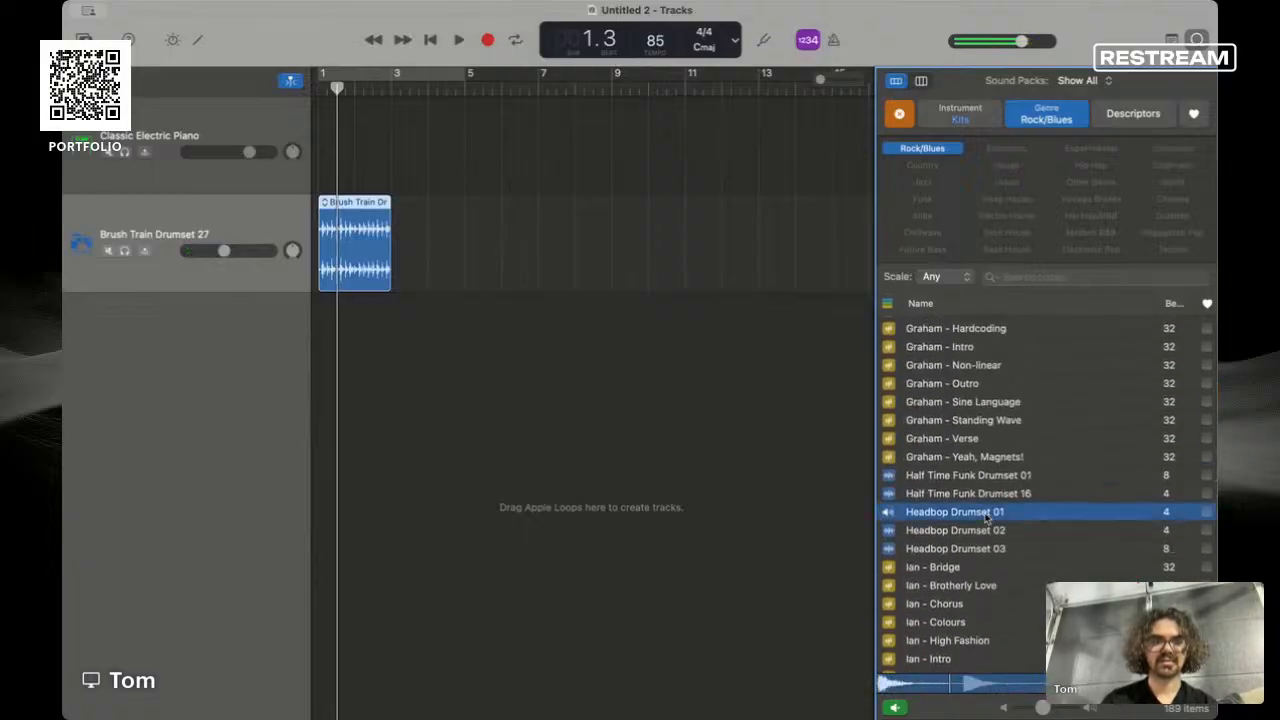
{"action": "scroll", "coordinate": [986, 517], "scroll_direction": "up", "scroll_amount": 1}
{"action": "left_click", "coordinate": [980, 501]}
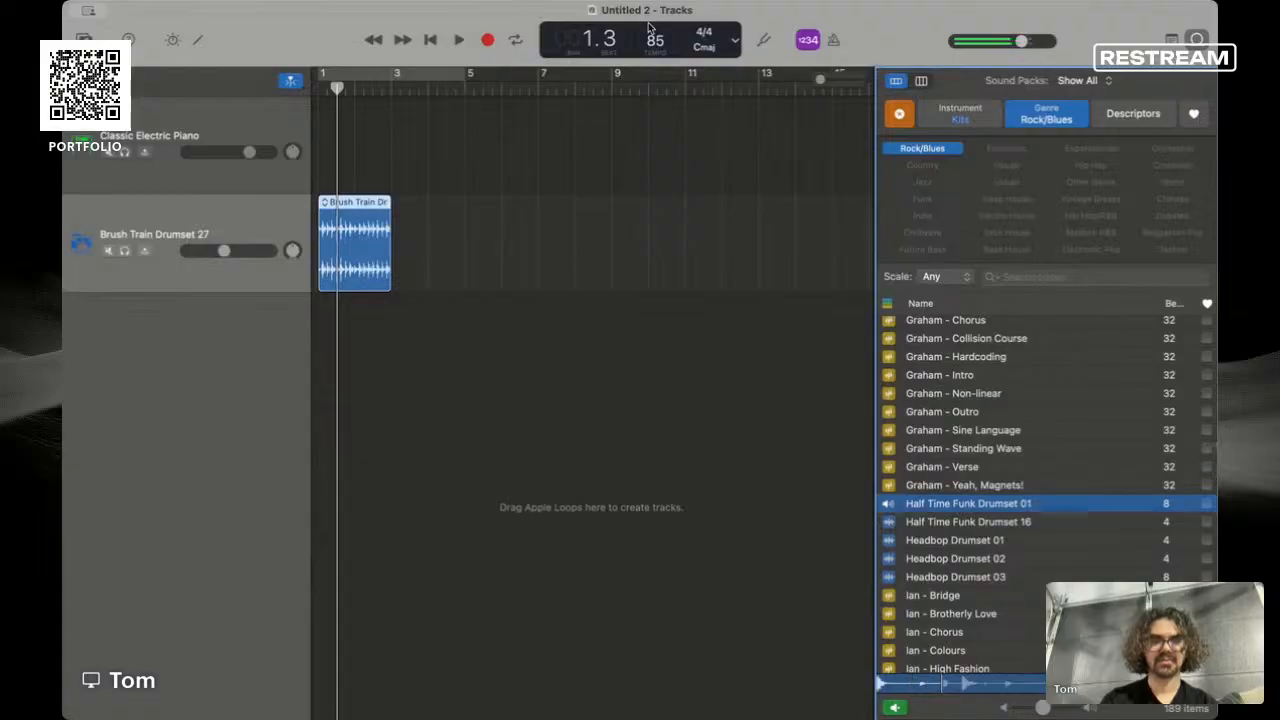
- Set the project tempo to 100 and audition Half Time Funk Drumset 16
{"action": "left_click_drag", "start_coordinate": [655, 40], "coordinate": [655, 36]}
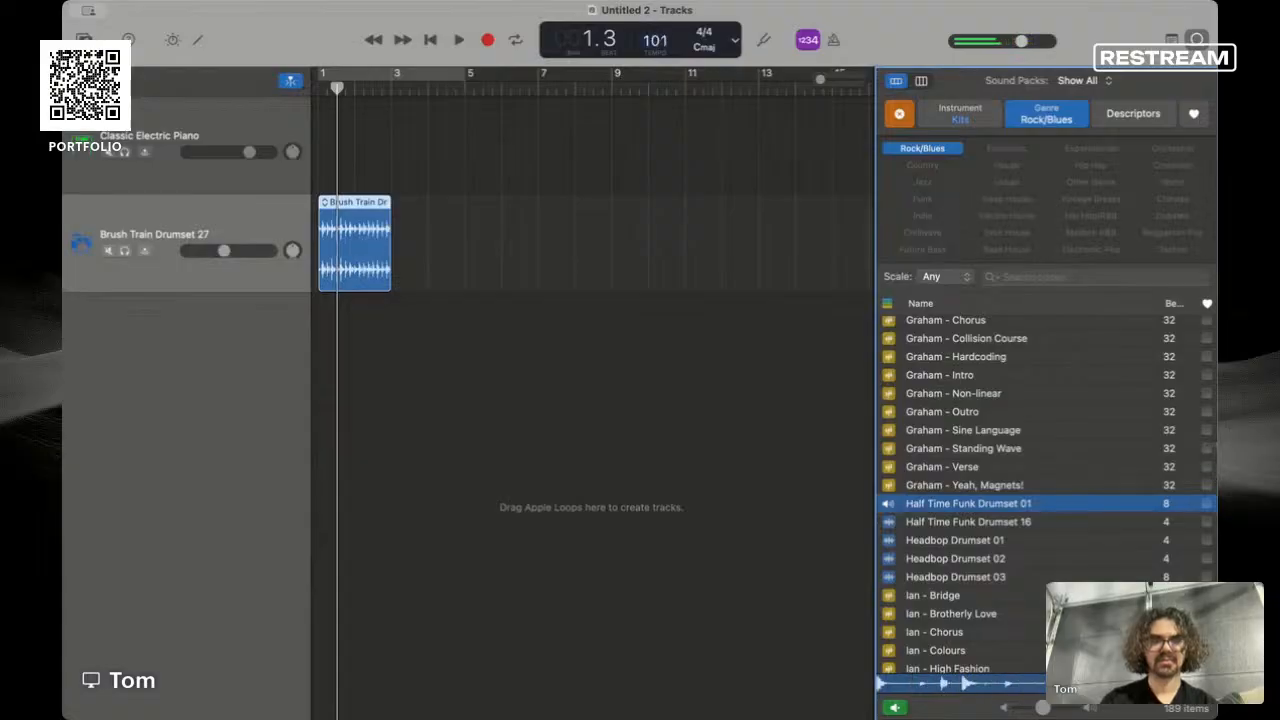
{"action": "scroll", "coordinate": [902, 452], "scroll_direction": "up", "scroll_amount": 10}
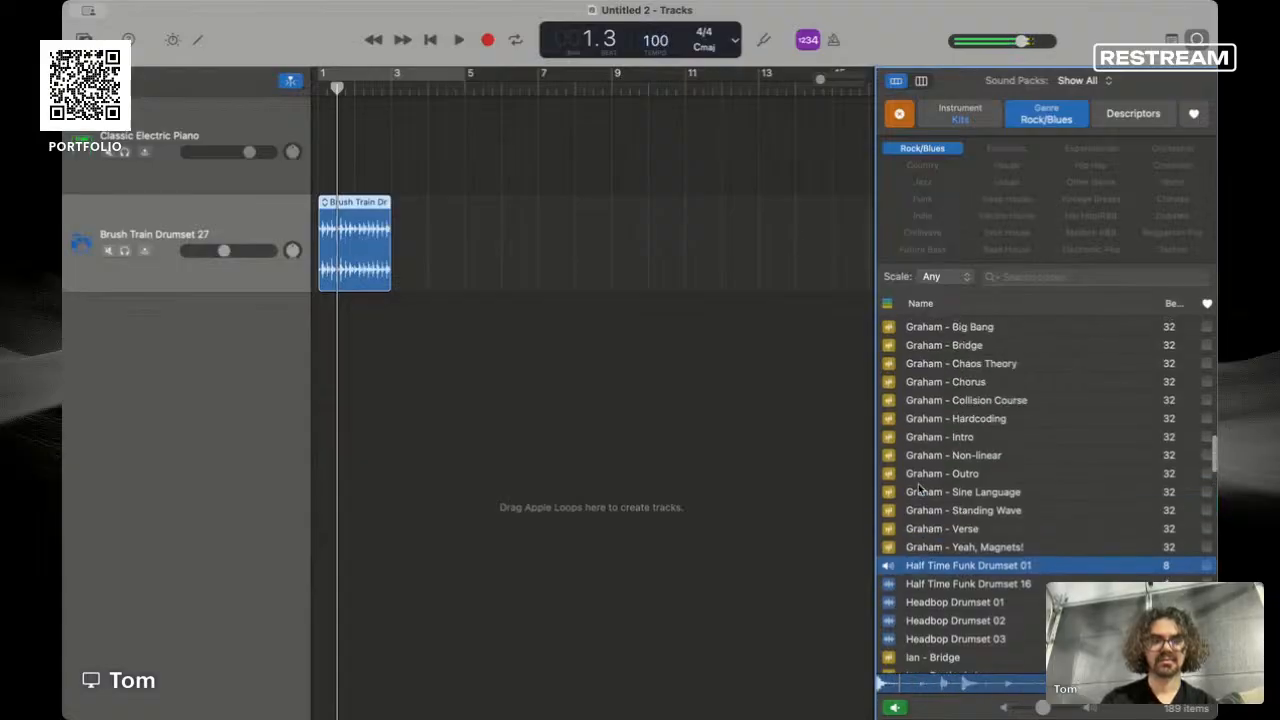
{"action": "scroll", "coordinate": [918, 488], "scroll_direction": "down", "scroll_amount": 10}
{"action": "left_click", "coordinate": [943, 530]}
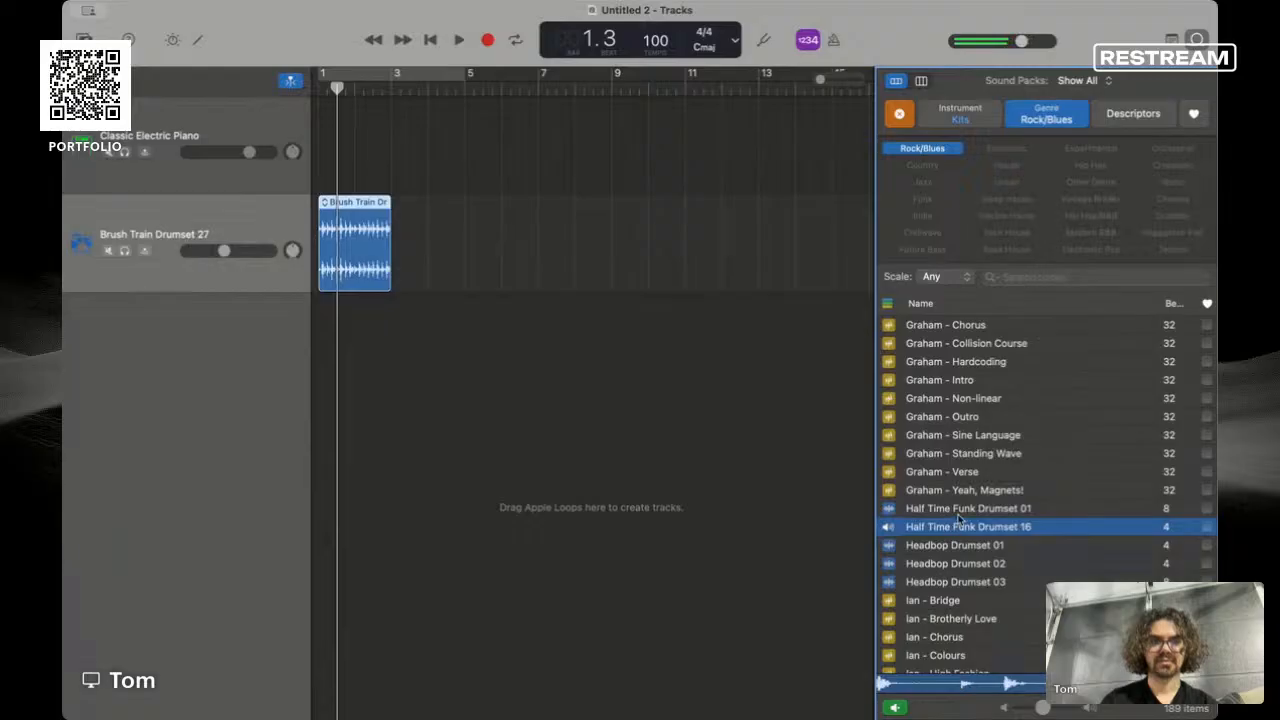
- Replace the brush loop at bar 1 with Half Time Funk Drumset 01 on the same track and play it from the start
{"action": "mouse_move", "coordinate": [960, 522]}
{"action": "left_mouse_down"}
{"action": "mouse_move", "coordinate": [345, 341]}
{"action": "mouse_move", "coordinate": [318, 345]}
{"action": "mouse_move", "coordinate": [397, 271]}
{"action": "mouse_move", "coordinate": [326, 256]}
{"action": "left_mouse_up"}
{"action": "key", "text": "Return"}
{"action": "key", "text": "space"}
{"action": "key", "text": "space"}
- Clear the Rock/Blues genre filter and check the instrument and genre filter choices
{"action": "left_click", "coordinate": [946, 150]}
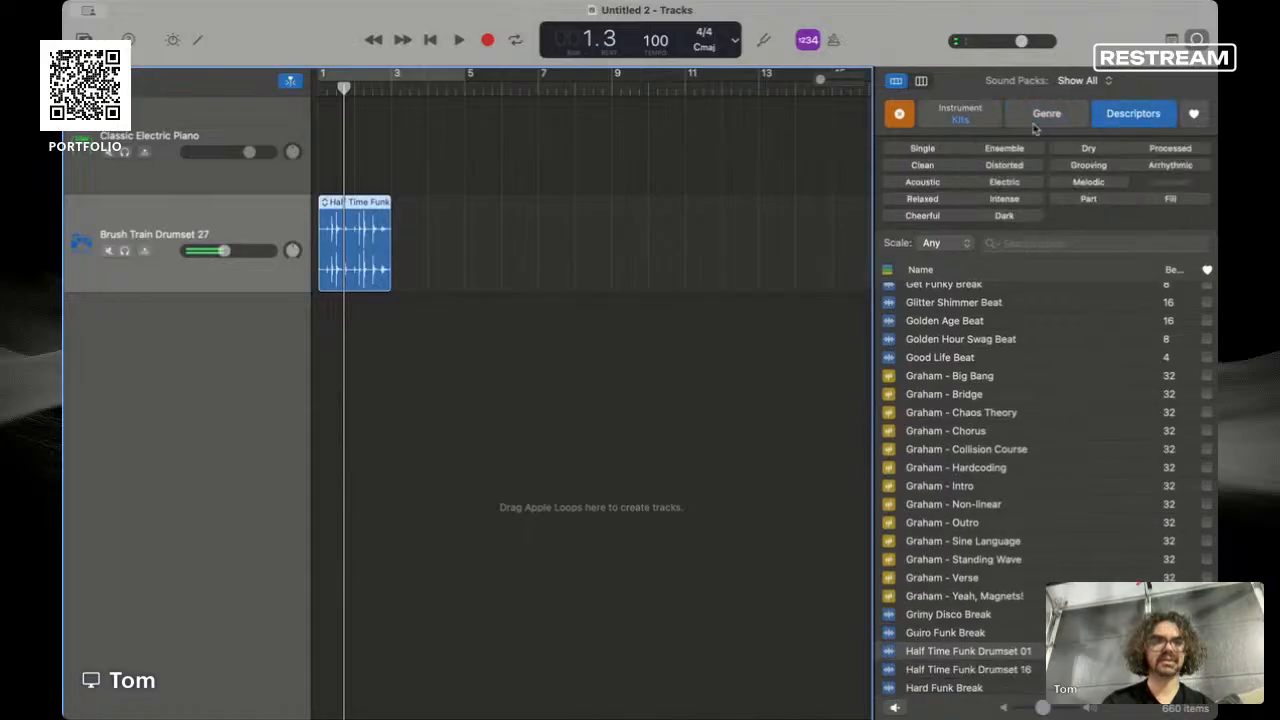
{"action": "left_click", "coordinate": [960, 116]}
{"action": "left_click", "coordinate": [1035, 126]}
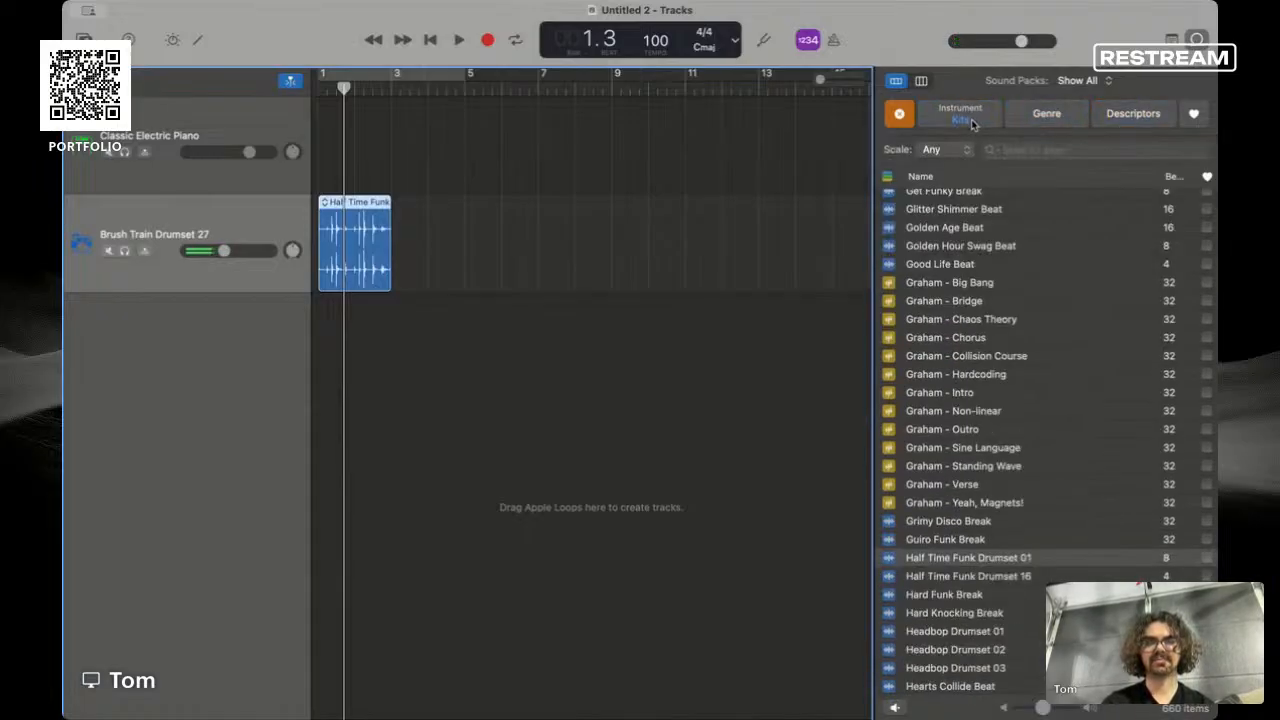
- Delete the Classic Electric Piano track and play the funk drum loop from the project start
{"action": "left_click", "coordinate": [205, 131]}
{"action": "key", "text": "super+BackSpace"}
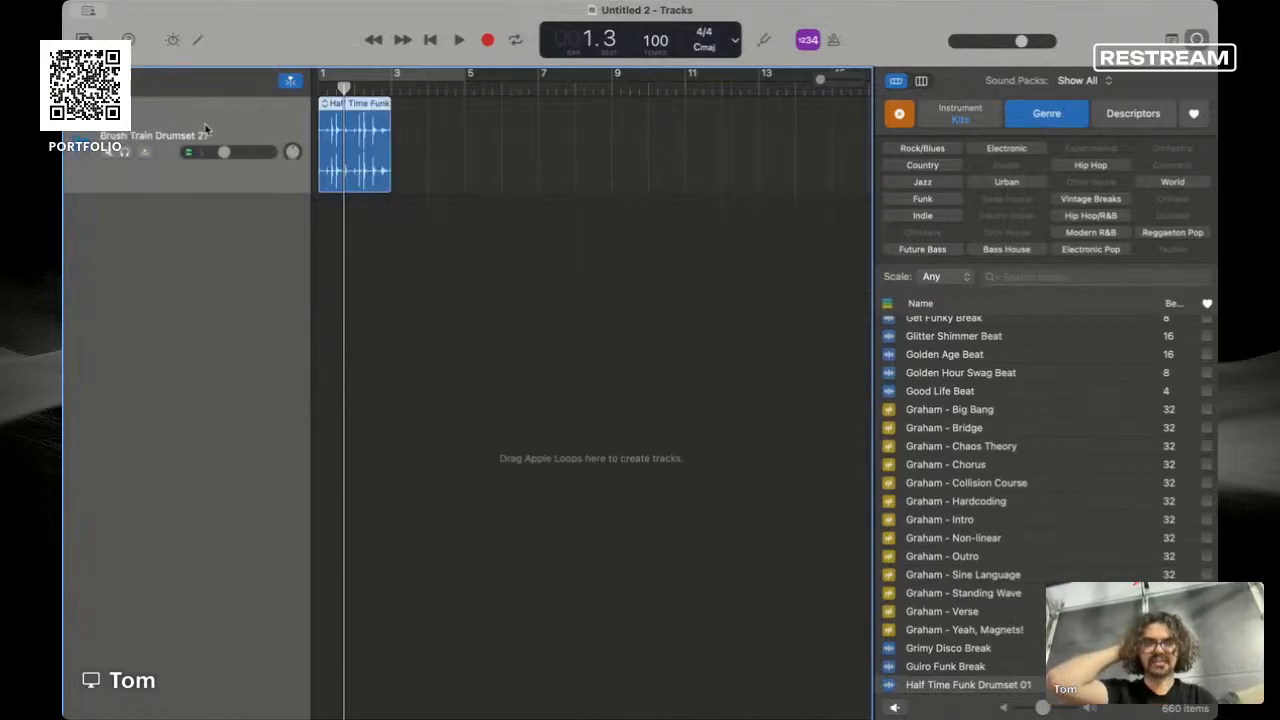
{"action": "key", "text": "Return"}
{"action": "key", "text": "space"}
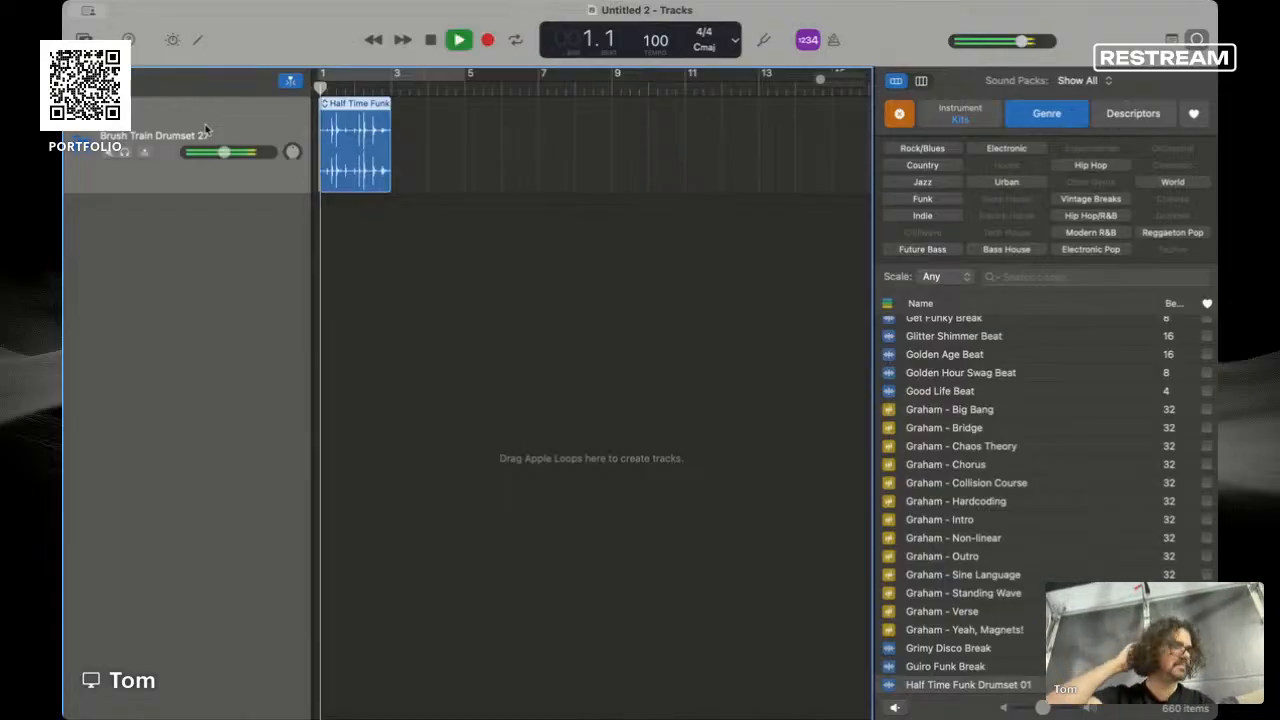
{"action": "key", "text": "space"}
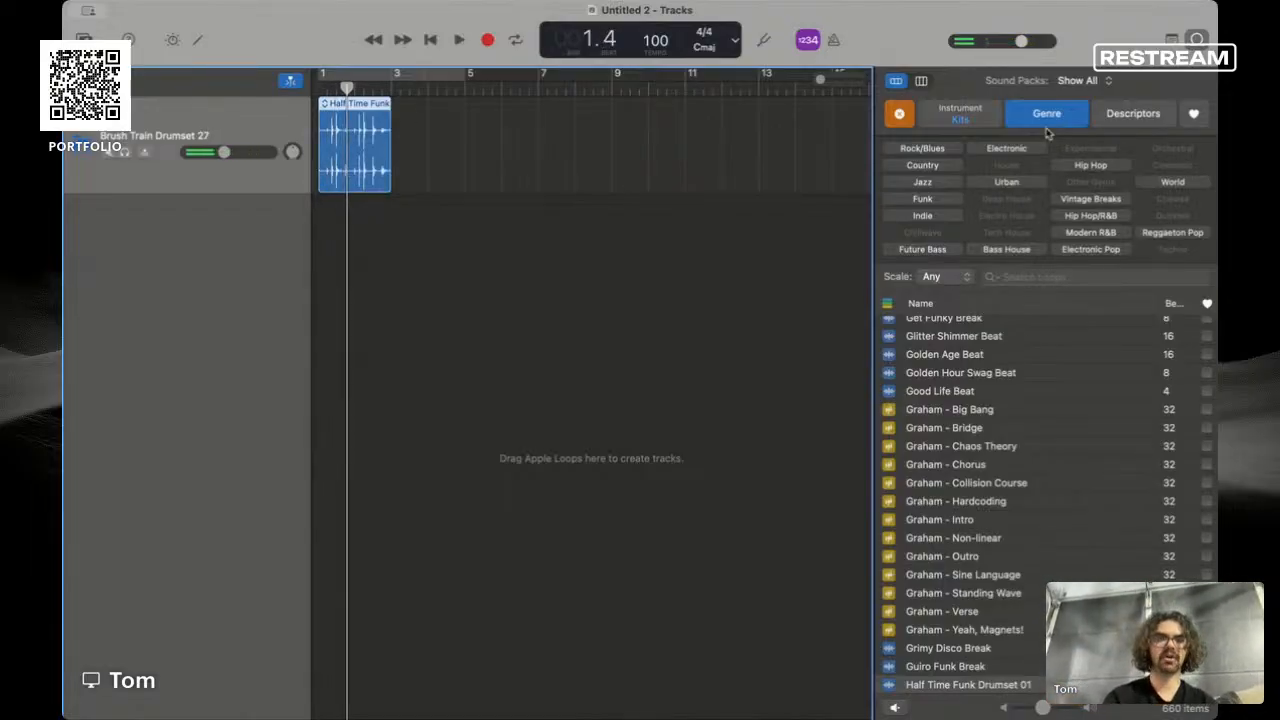
- Clear the Kits instrument filter in the Loop Browser and play the funk drum loop from the project start
{"action": "left_click", "coordinate": [956, 118]}
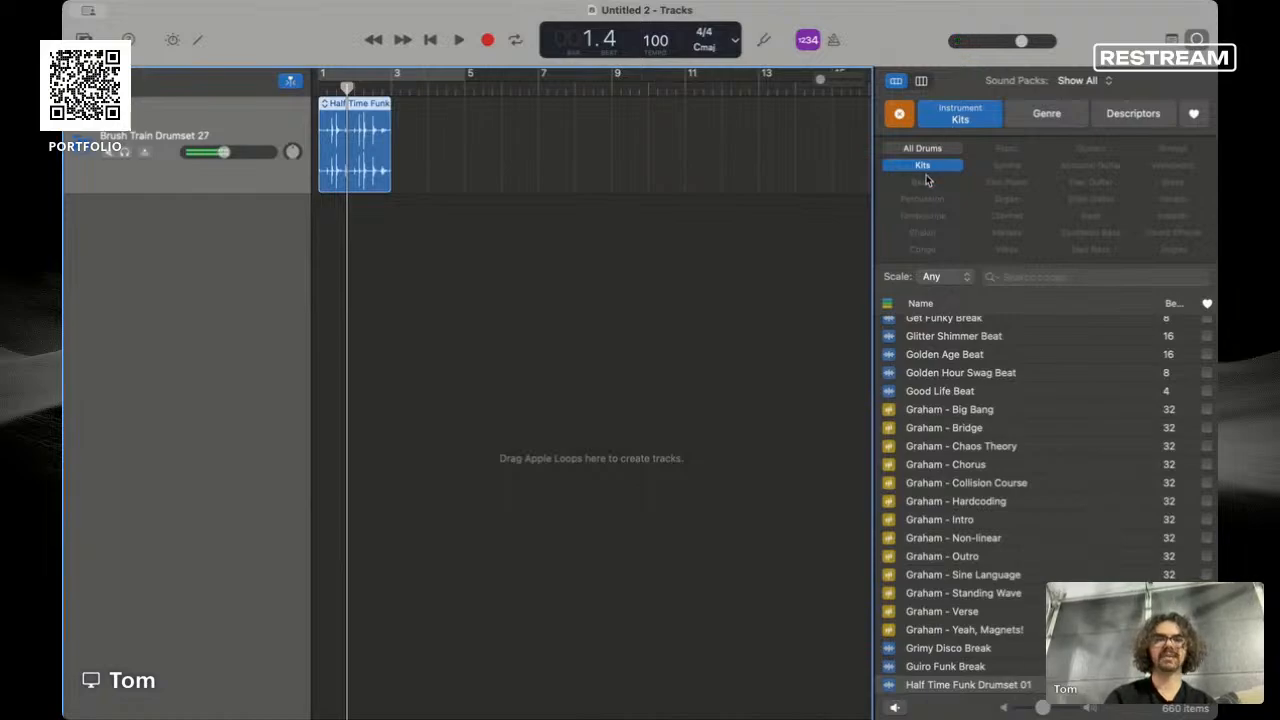
{"action": "left_click", "coordinate": [925, 166]}
{"action": "key", "text": "Return"}
{"action": "key", "text": "space"}
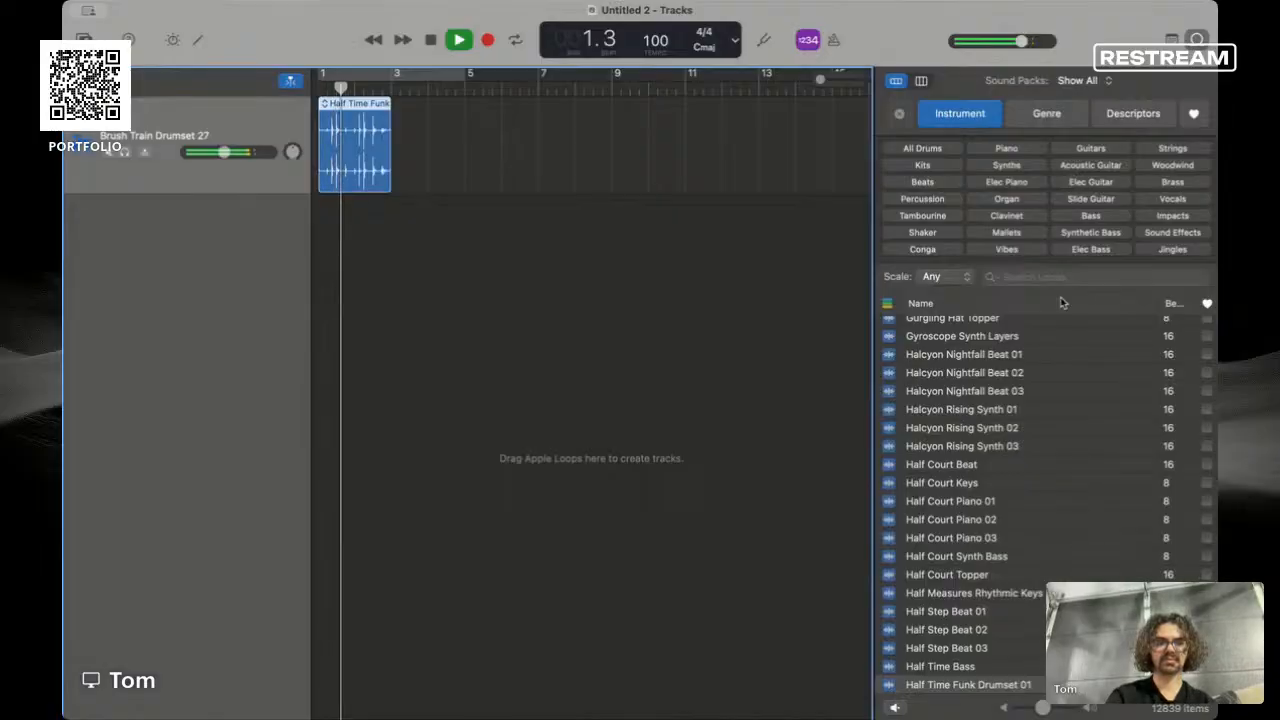
{"action": "key", "text": "space"}
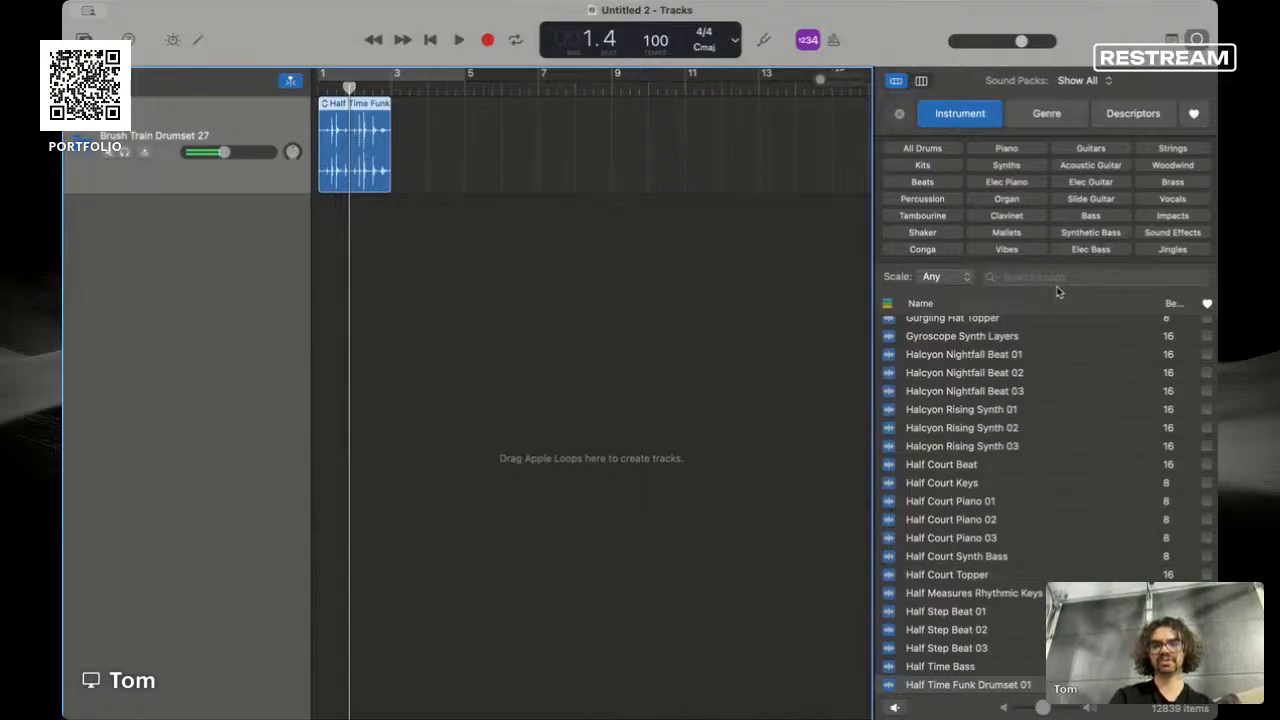
- Filter the loops to the Synthetic Bass instrument and the Chillwave genre
{"action": "left_click", "coordinate": [1093, 233]}
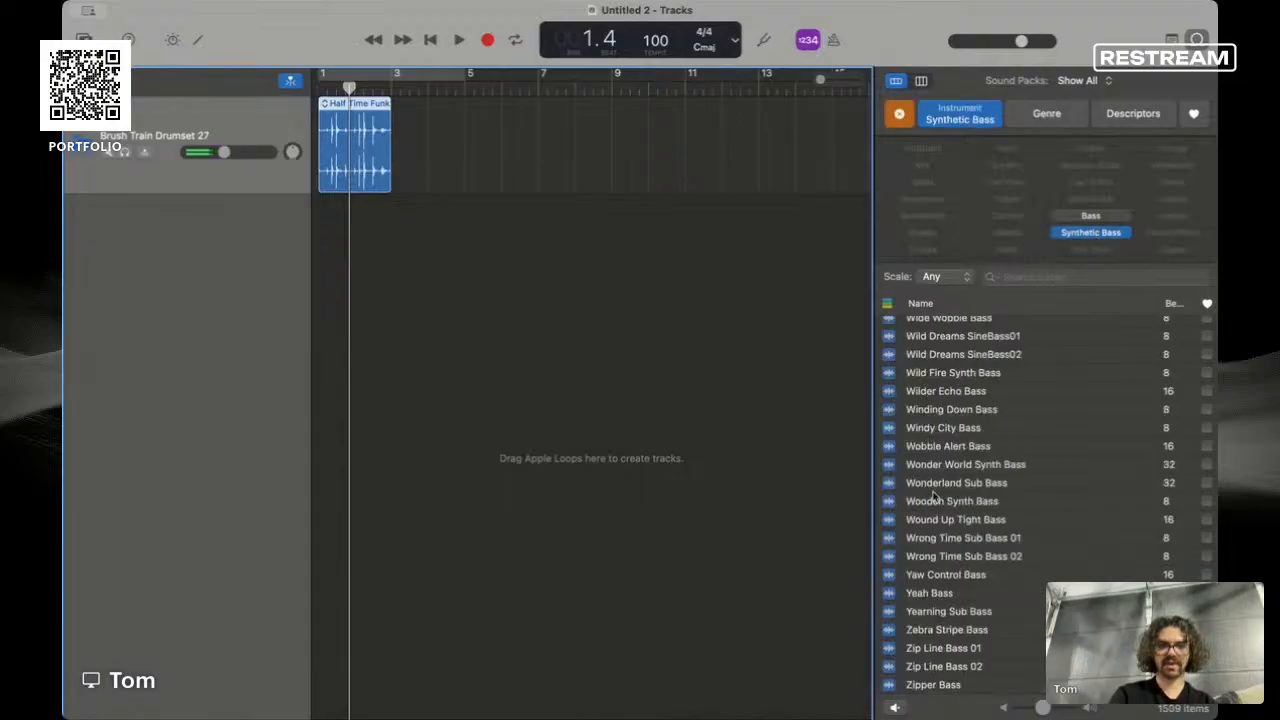
{"action": "scroll", "coordinate": [959, 486], "scroll_direction": "up", "scroll_amount": 10}
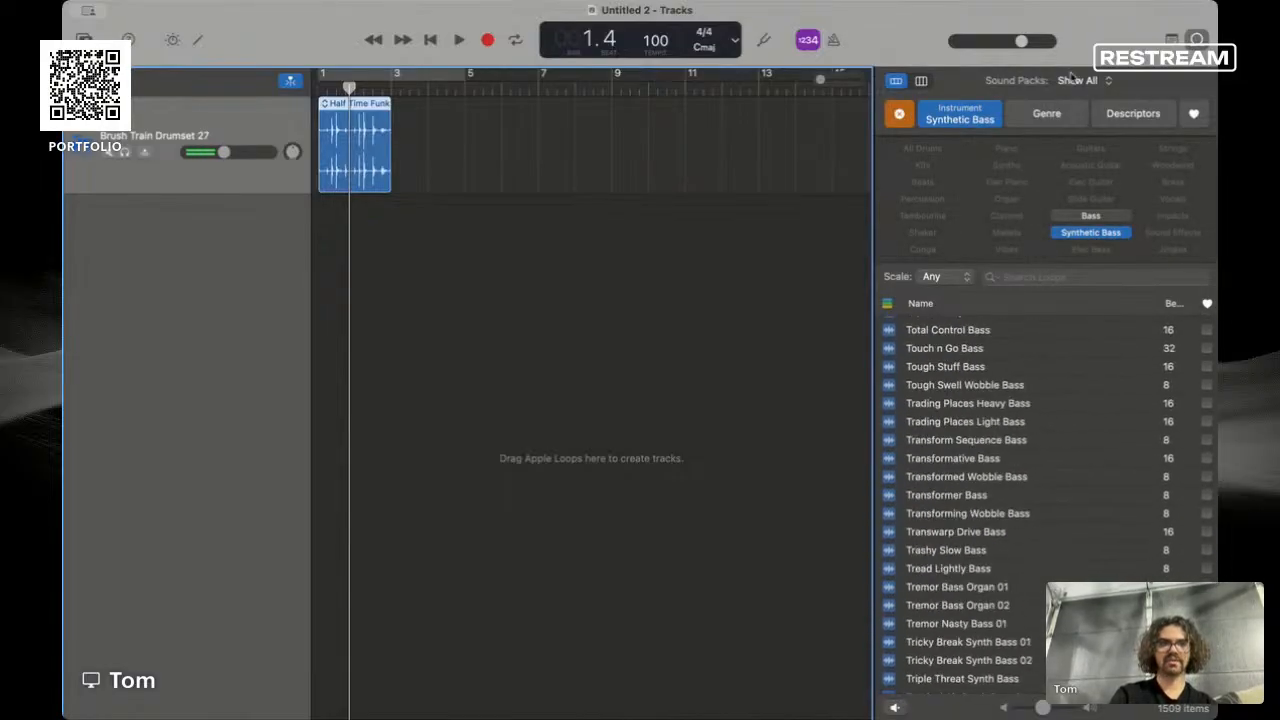
{"action": "left_click", "coordinate": [1046, 115]}
{"action": "scroll", "coordinate": [980, 413], "scroll_direction": "up", "scroll_amount": 10}
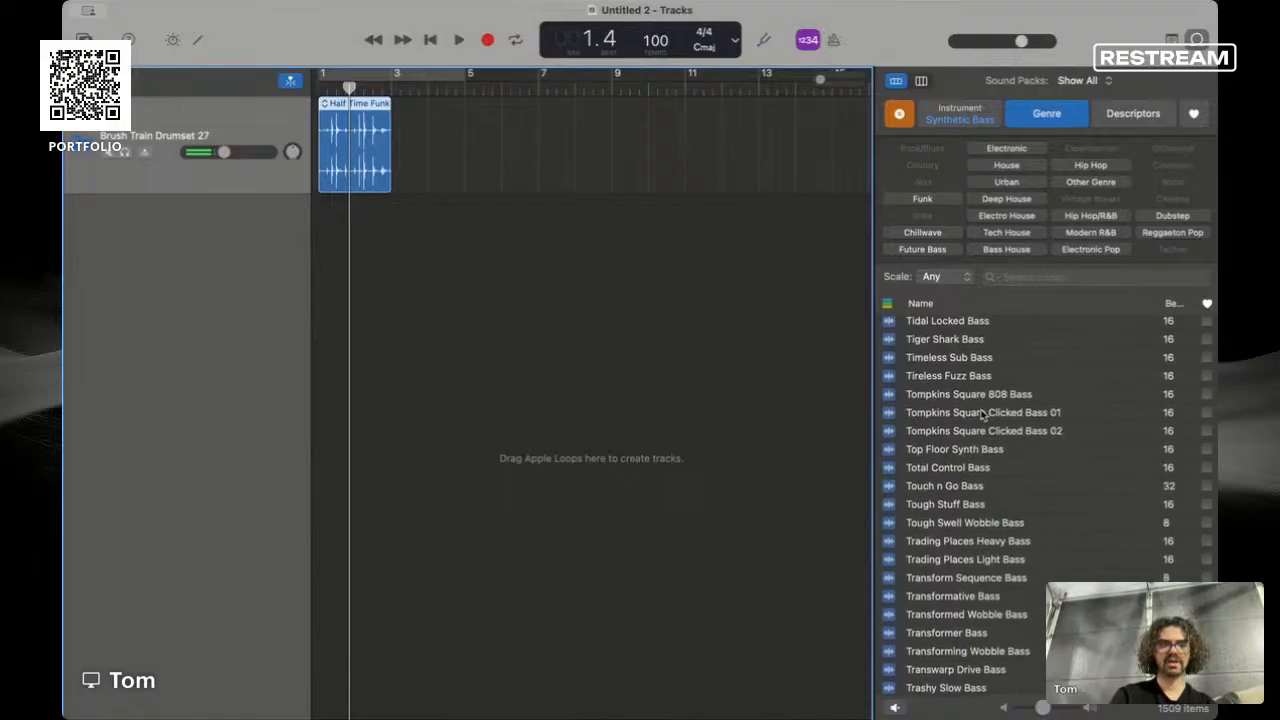
{"action": "left_click", "coordinate": [938, 240]}
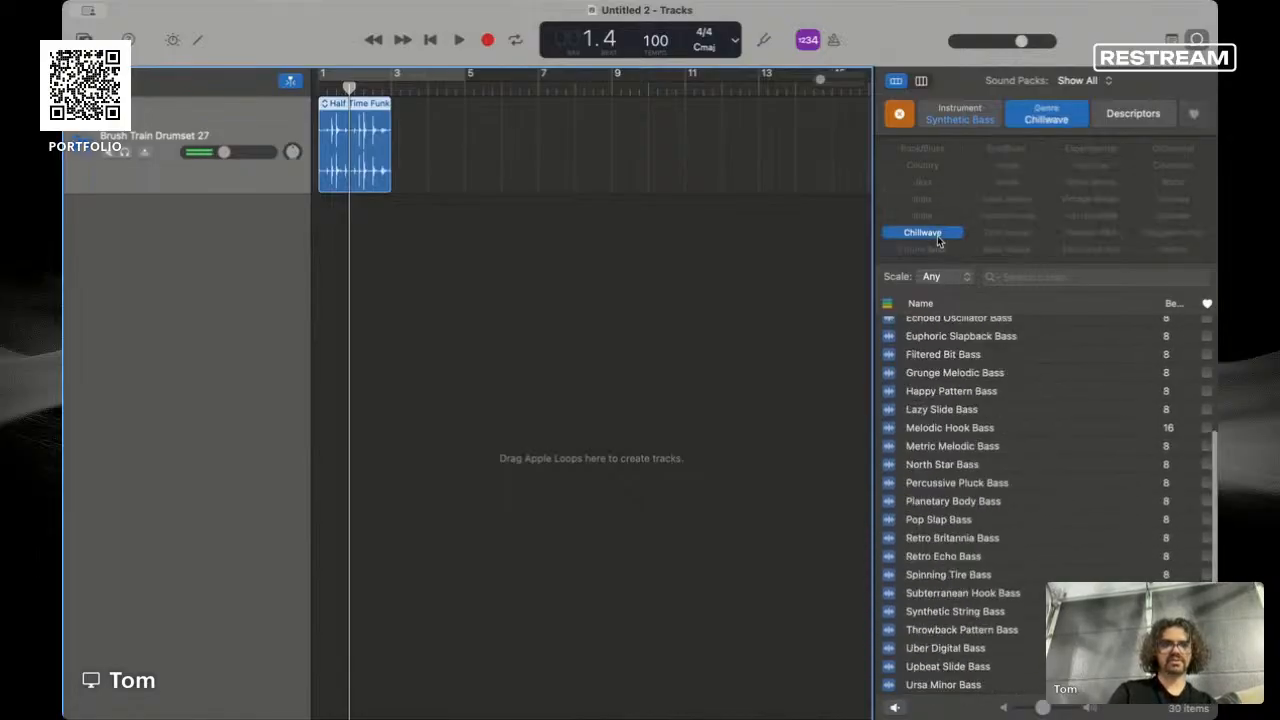
- Audition the Lazy Slide Bass, Bottom Feeder Bass and Bouncy 80s Groove Bass loops
{"action": "left_click", "coordinate": [980, 410]}
{"action": "scroll", "coordinate": [1000, 512], "scroll_direction": "up", "scroll_amount": 5}
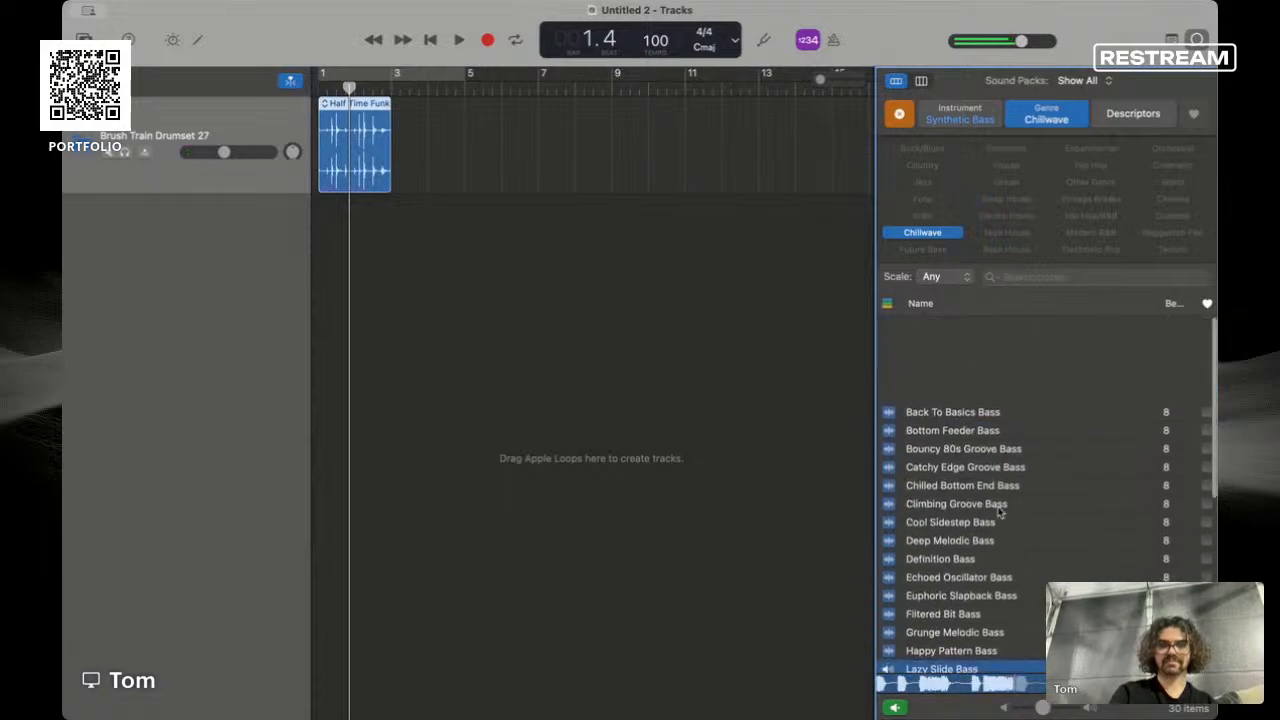
{"action": "left_click", "coordinate": [988, 400]}
{"action": "left_click", "coordinate": [988, 345]}
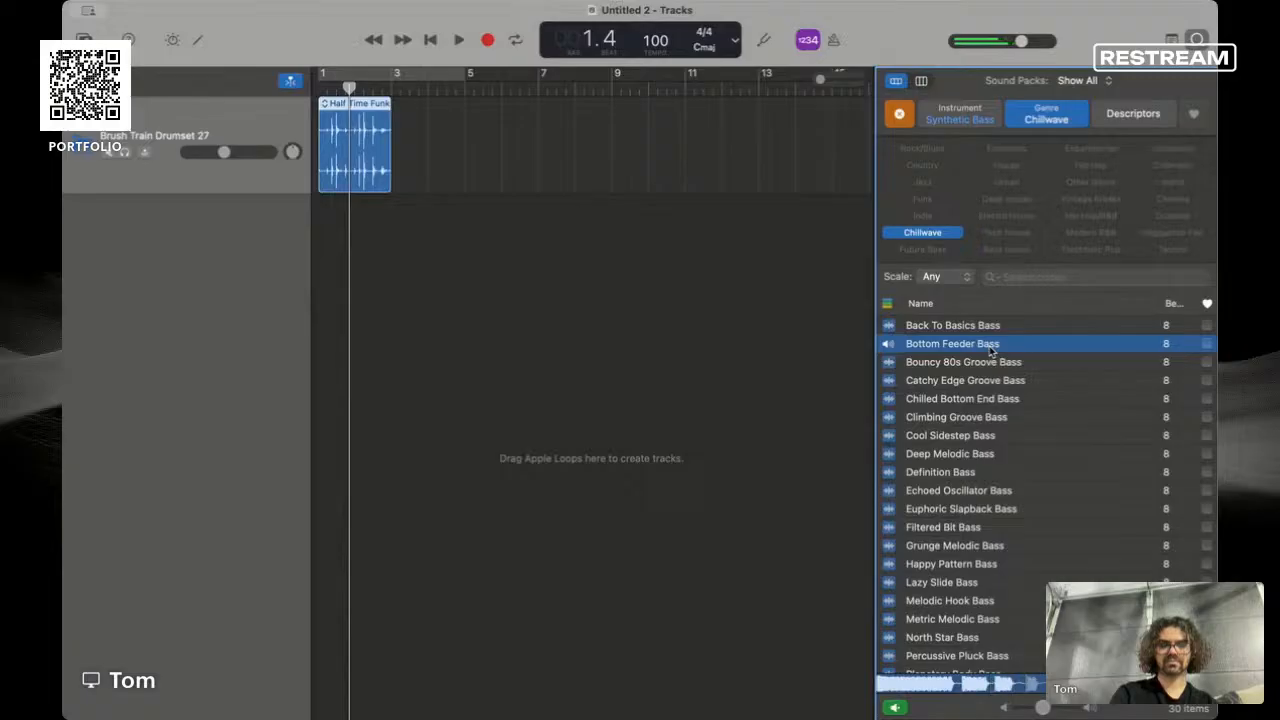
{"action": "left_click", "coordinate": [979, 365]}
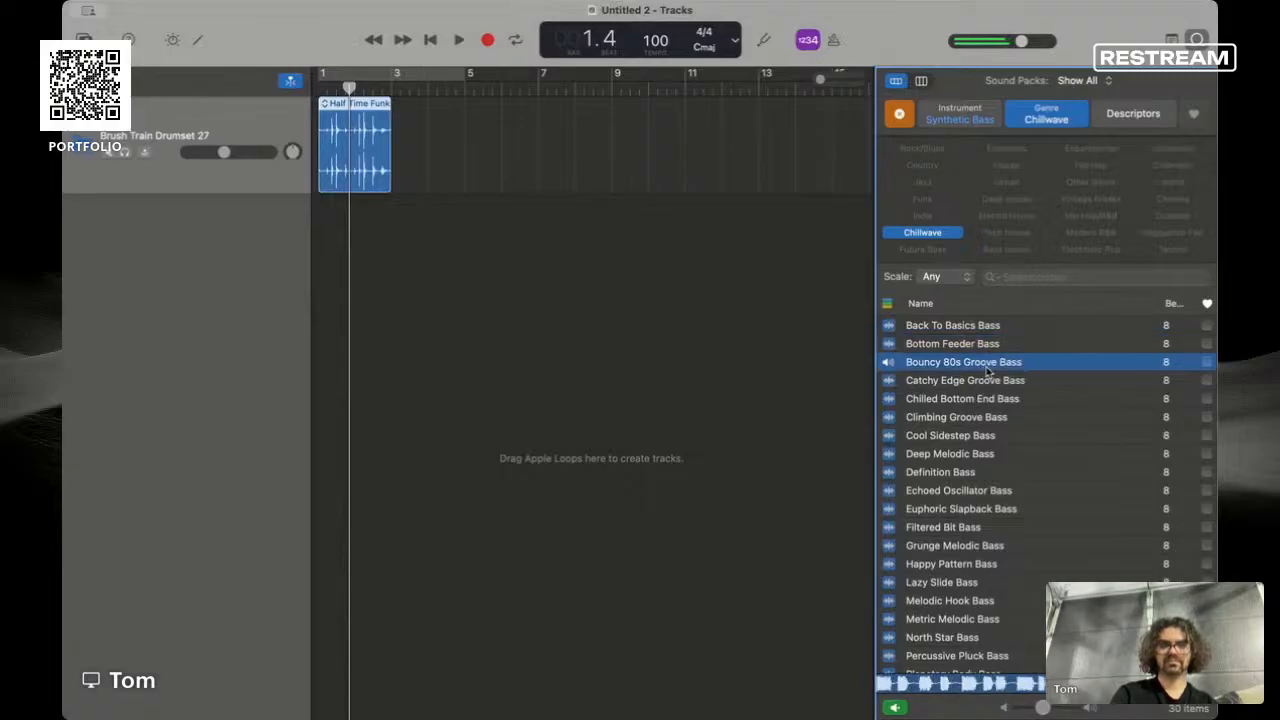
- Add Bouncy 80s Groove Bass at bar 1 on a new track below the drums and play both loops
{"action": "left_click_drag", "start_coordinate": [977, 369], "coordinate": [325, 288]}
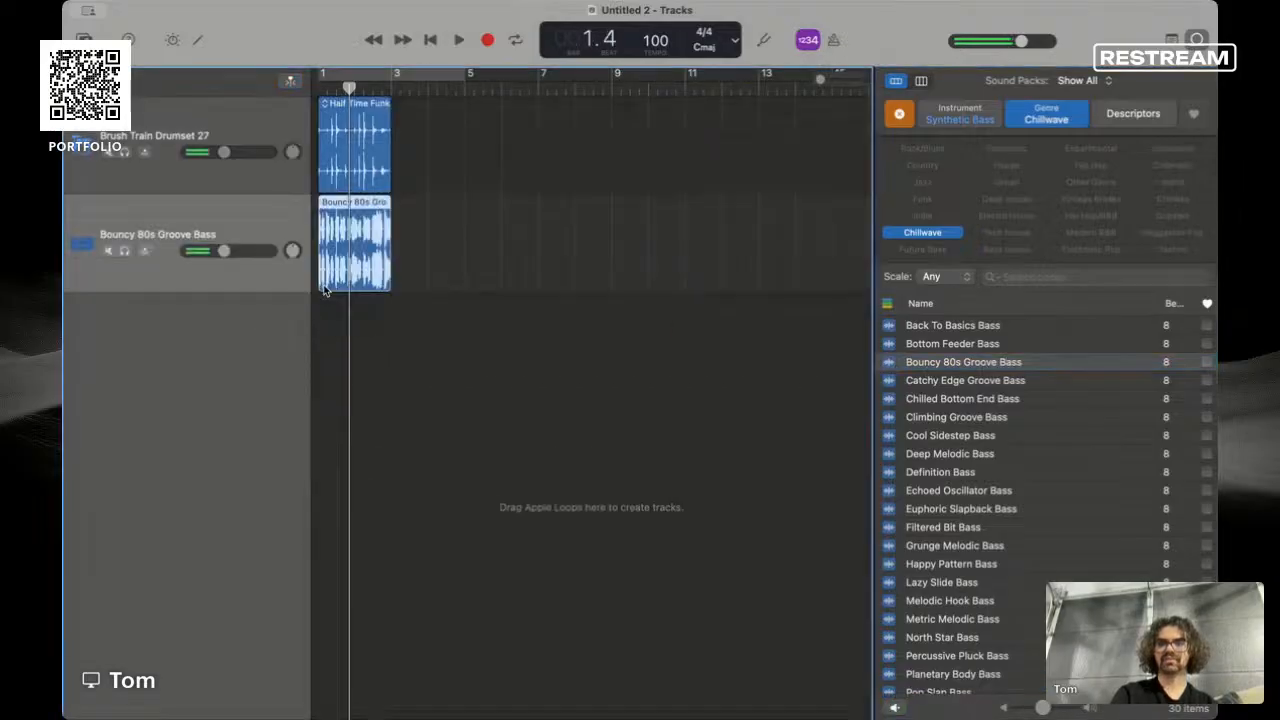
{"action": "key", "text": "space"}
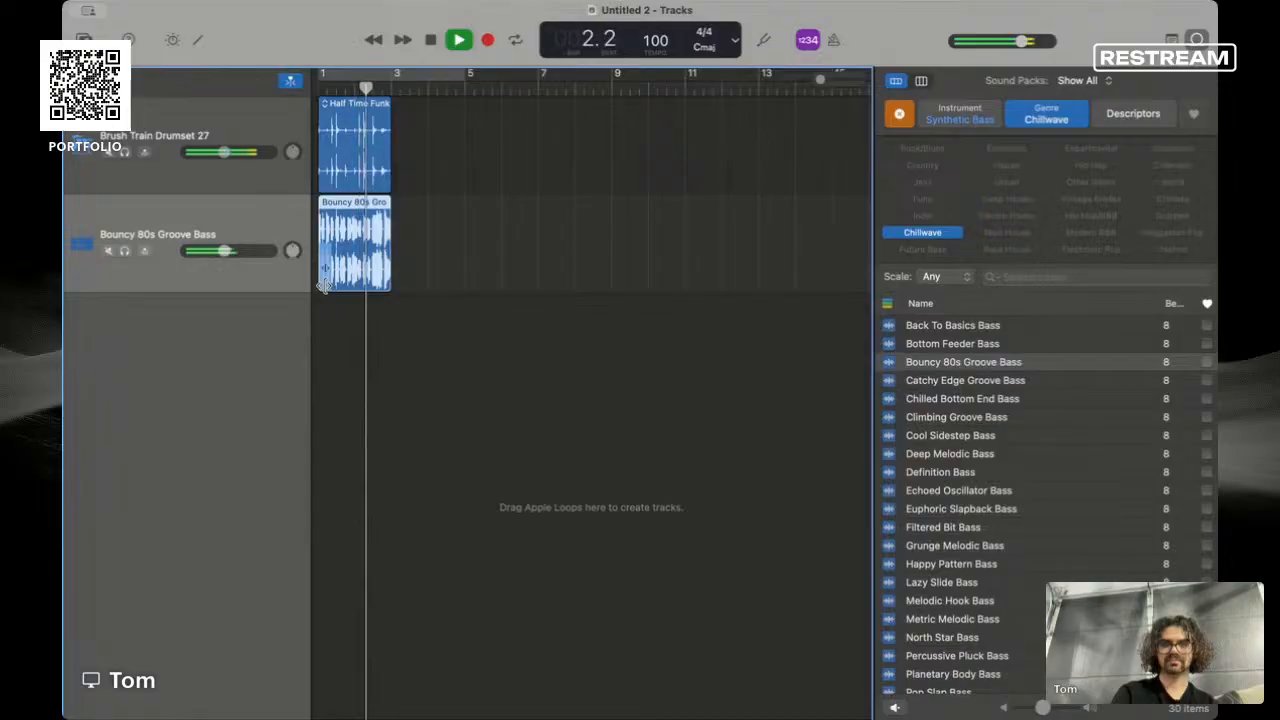
{"action": "key", "text": "space"}
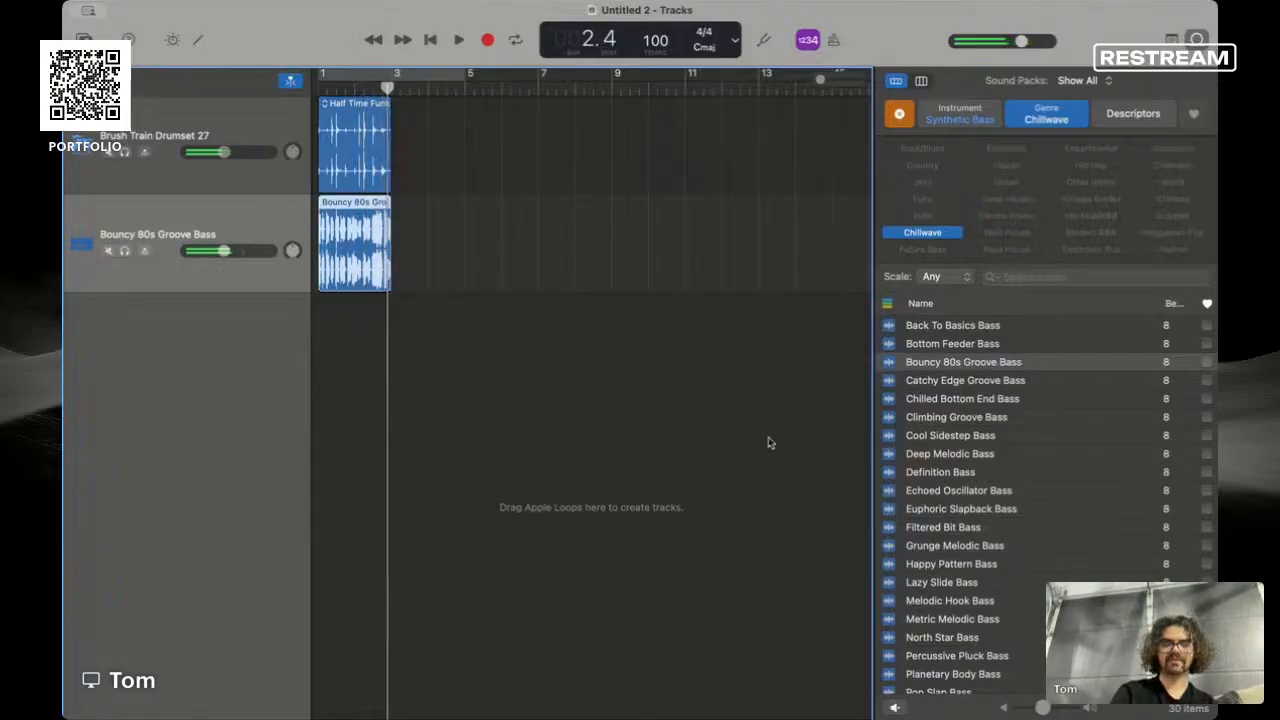
- Audition Grunge Melodic Bass and Filtered Bit Bass, and add Filtered Bit Bass at bar 1 on a new third track
{"action": "left_click", "coordinate": [930, 545]}
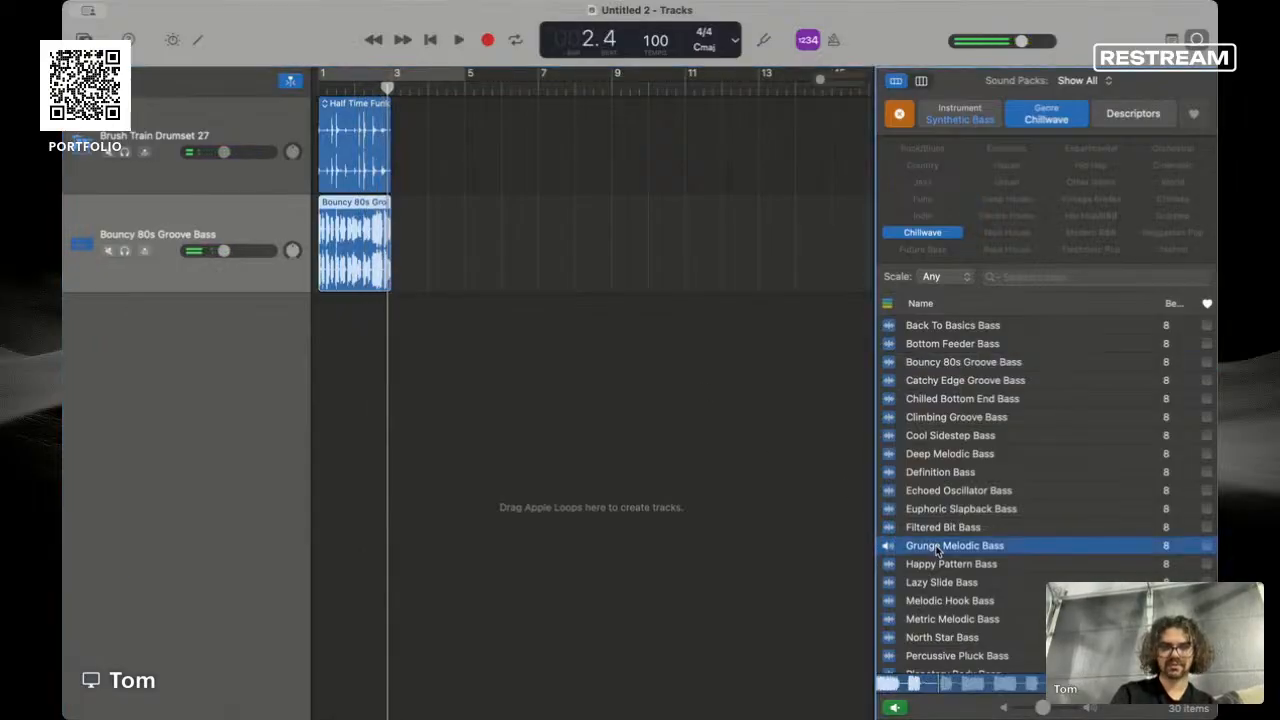
{"action": "key", "text": "space"}
{"action": "left_click", "coordinate": [936, 533]}
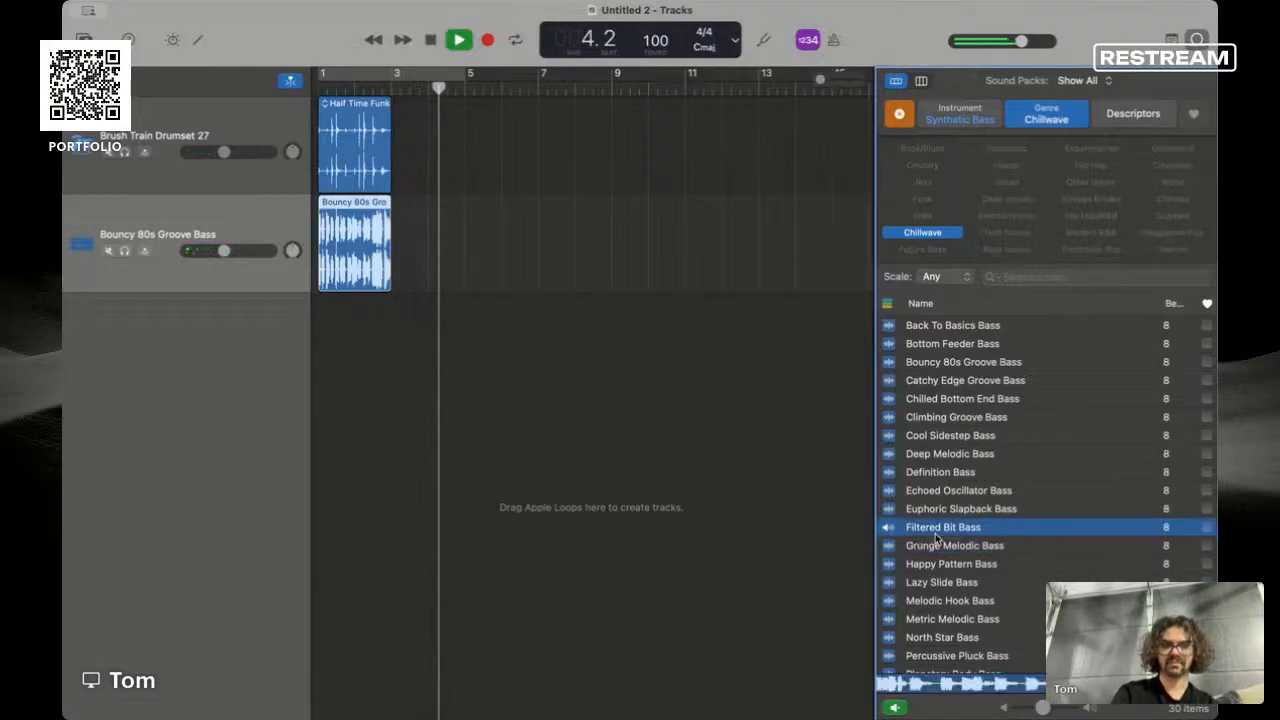
{"action": "key", "text": "space"}
{"action": "left_click_drag", "start_coordinate": [880, 527], "coordinate": [331, 385]}
- Audition Echoed Oscillator Bass, play the three tracks briefly from the start and return the playhead to bar 1
{"action": "left_click", "coordinate": [988, 490]}
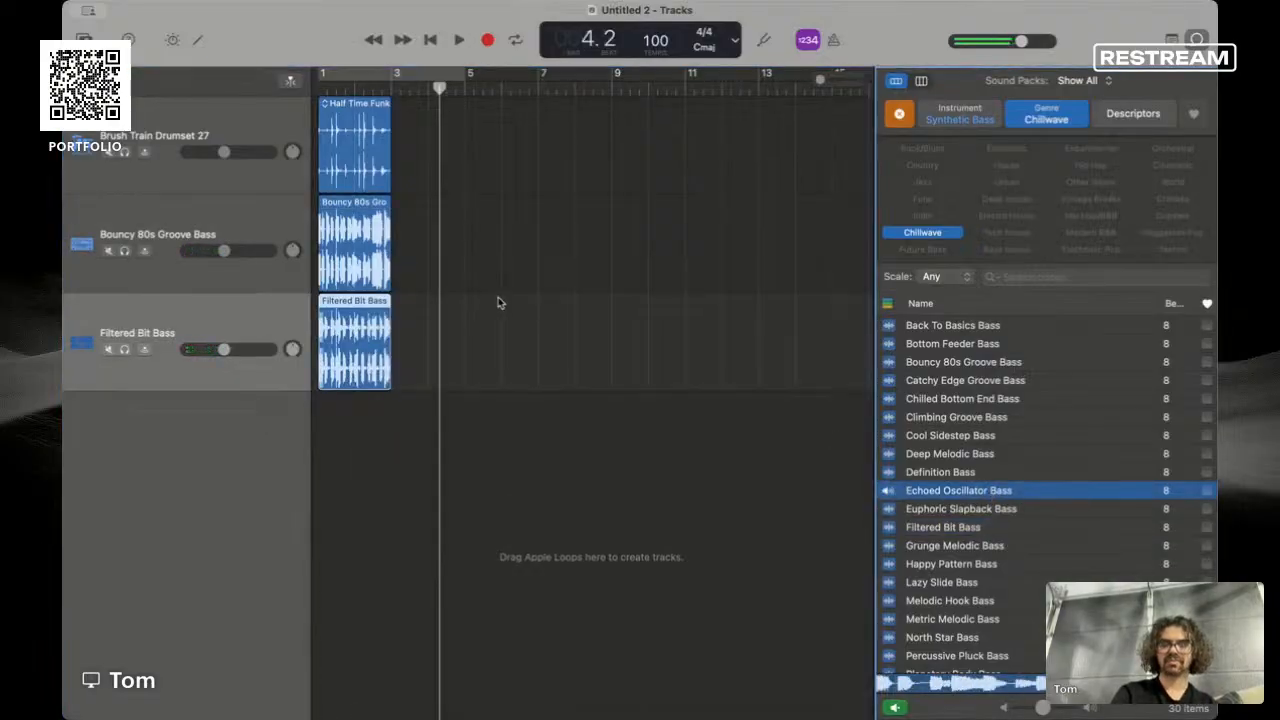
{"action": "key", "text": "space"}
{"action": "key", "text": "space"}
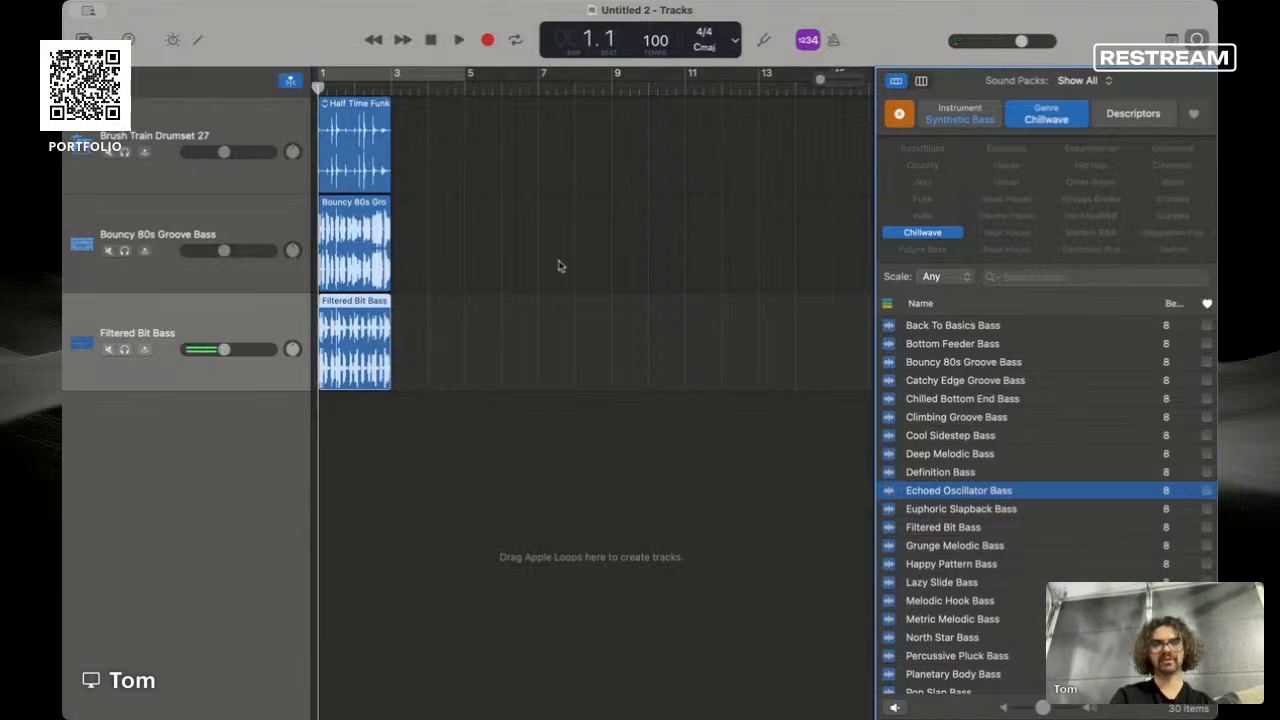
{"action": "left_click", "coordinate": [426, 189]}
{"action": "left_click", "coordinate": [447, 90]}
{"action": "key", "text": "Return"}
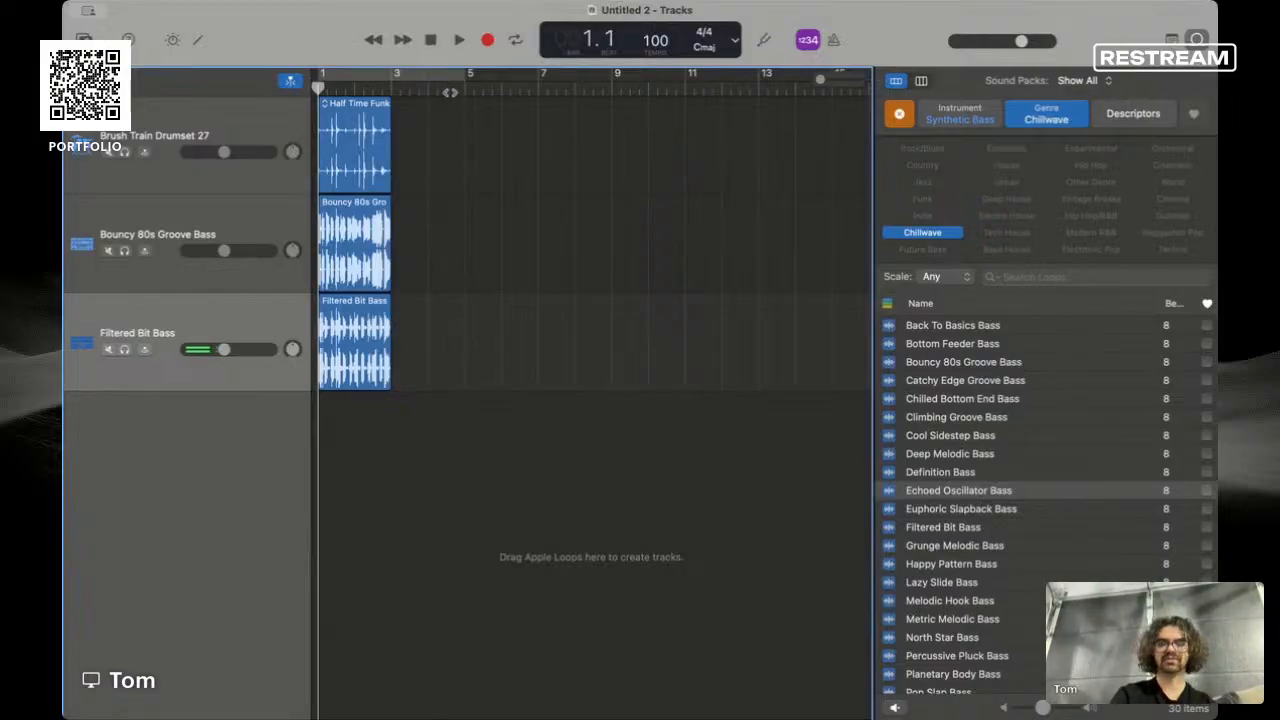
{"action": "key", "text": "space"}
{"action": "key", "text": "space"}
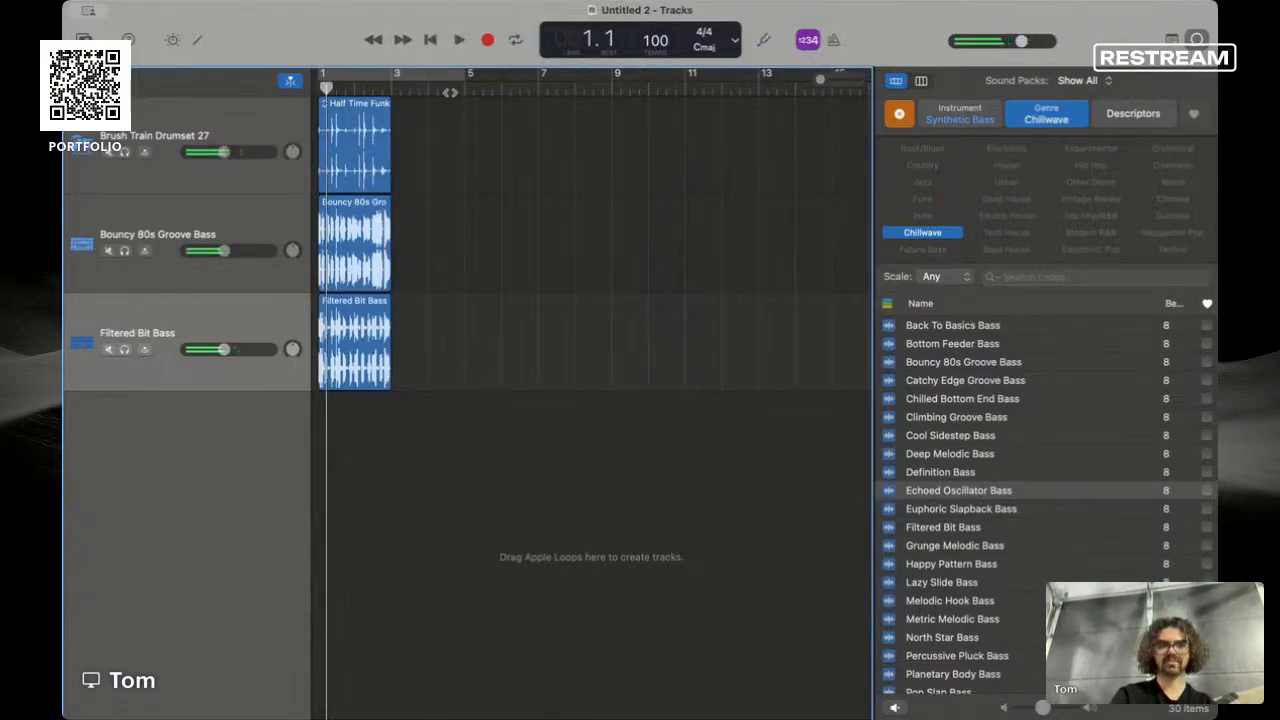
{"action": "left_click_drag", "start_coordinate": [327, 90], "coordinate": [316, 91]}
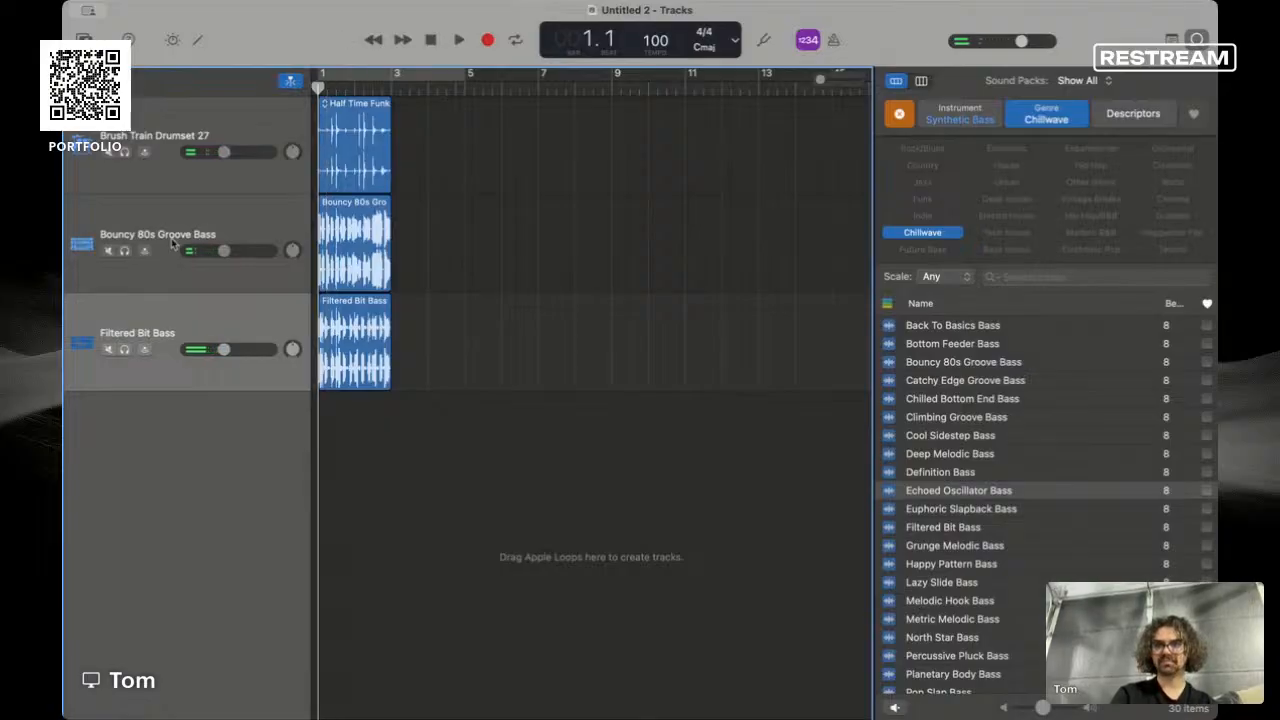
- Try muting the Bouncy 80s Groove Bass track and soloing the Filtered Bit Bass track, switching each off again
{"action": "left_click", "coordinate": [109, 251]}
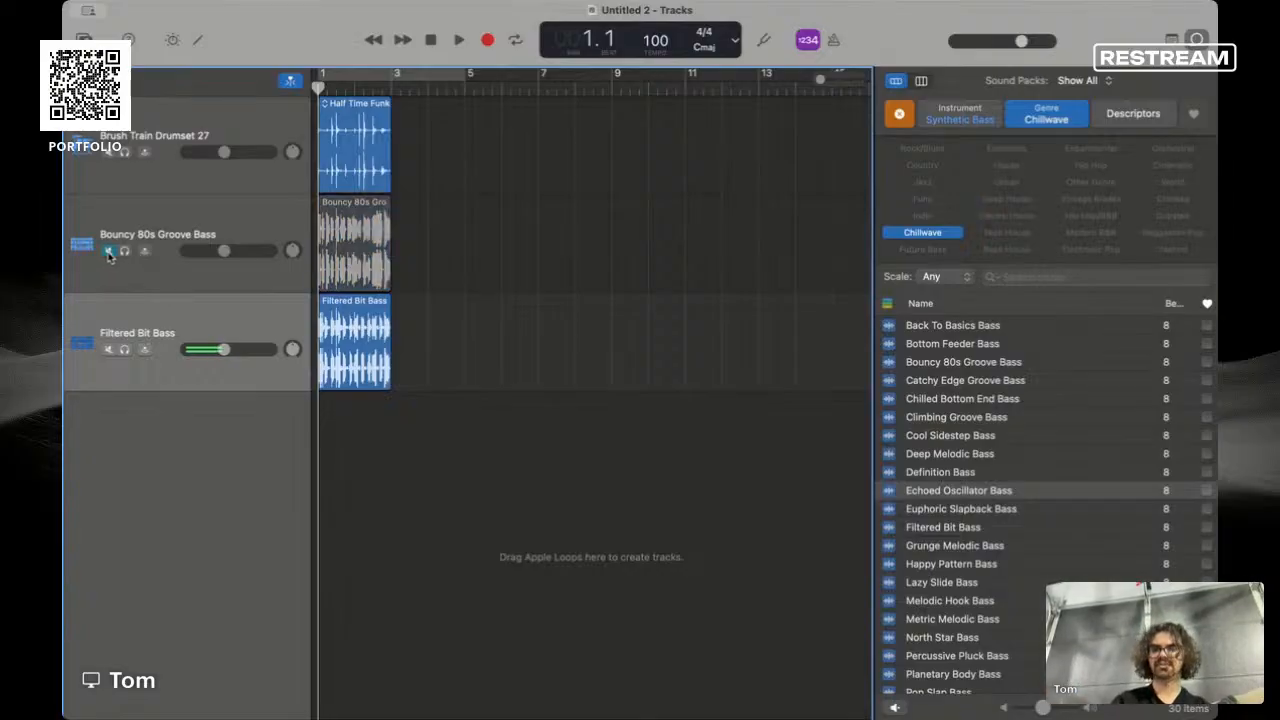
{"action": "left_click", "coordinate": [109, 251]}
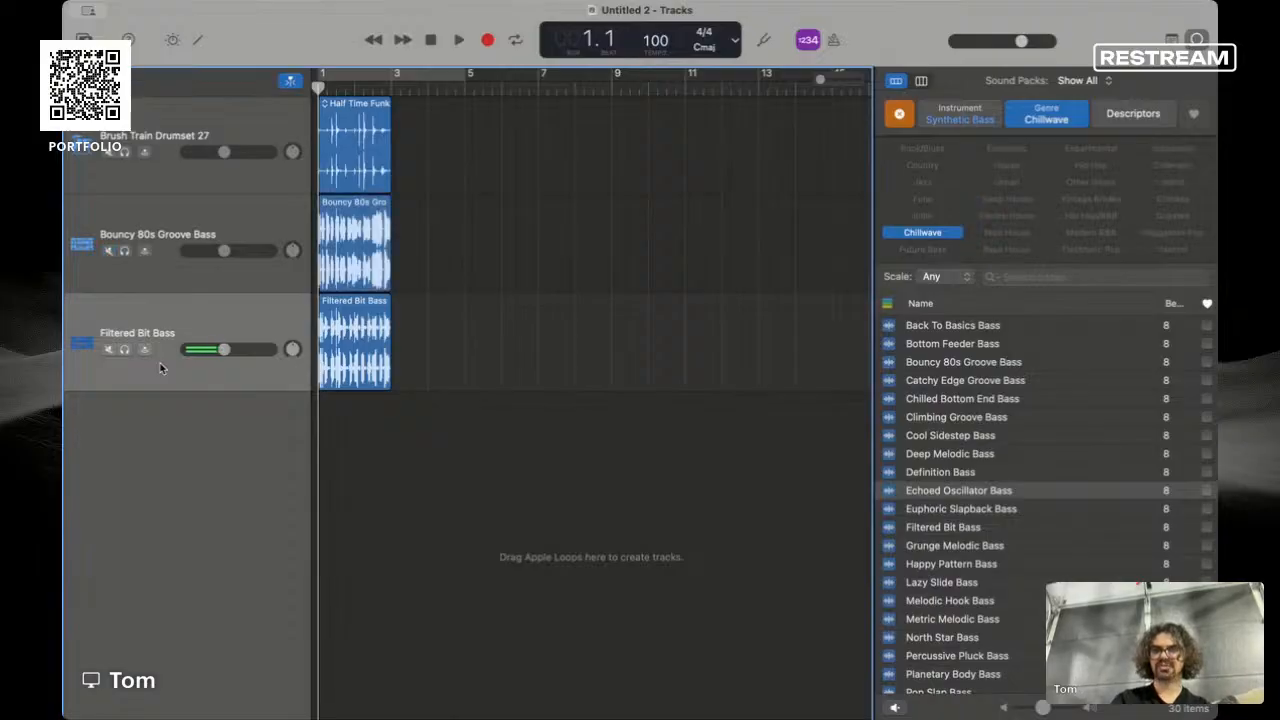
{"action": "left_click", "coordinate": [124, 350]}
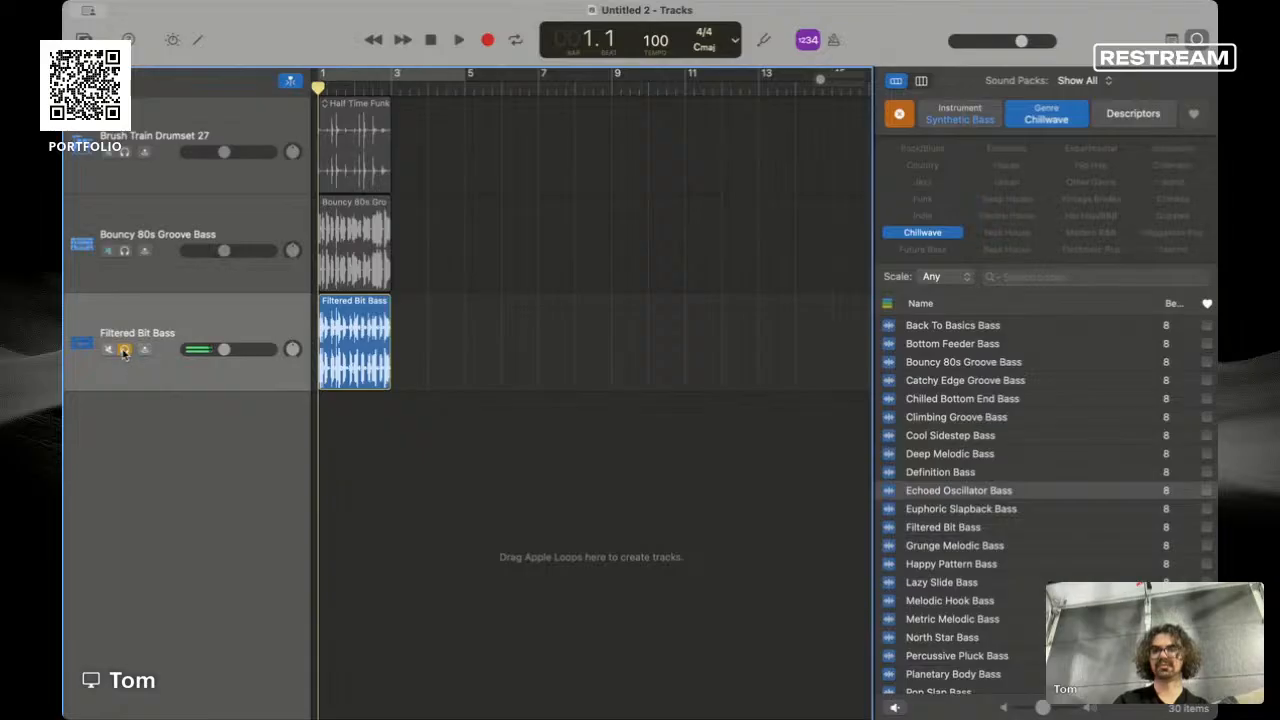
{"action": "left_click", "coordinate": [124, 350]}
- Mute the Bouncy 80s Groove Bass track and play the drums together with Filtered Bit Bass
{"action": "left_click", "coordinate": [109, 251]}
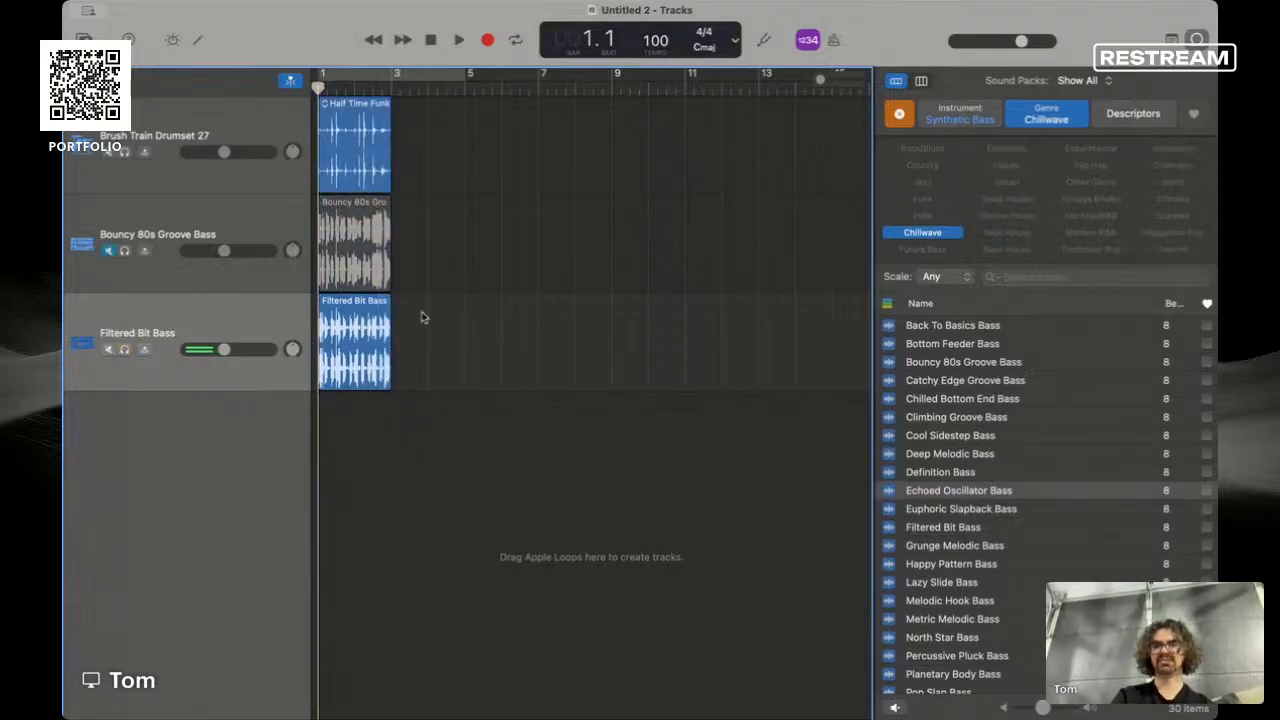
{"action": "key", "text": "space"}
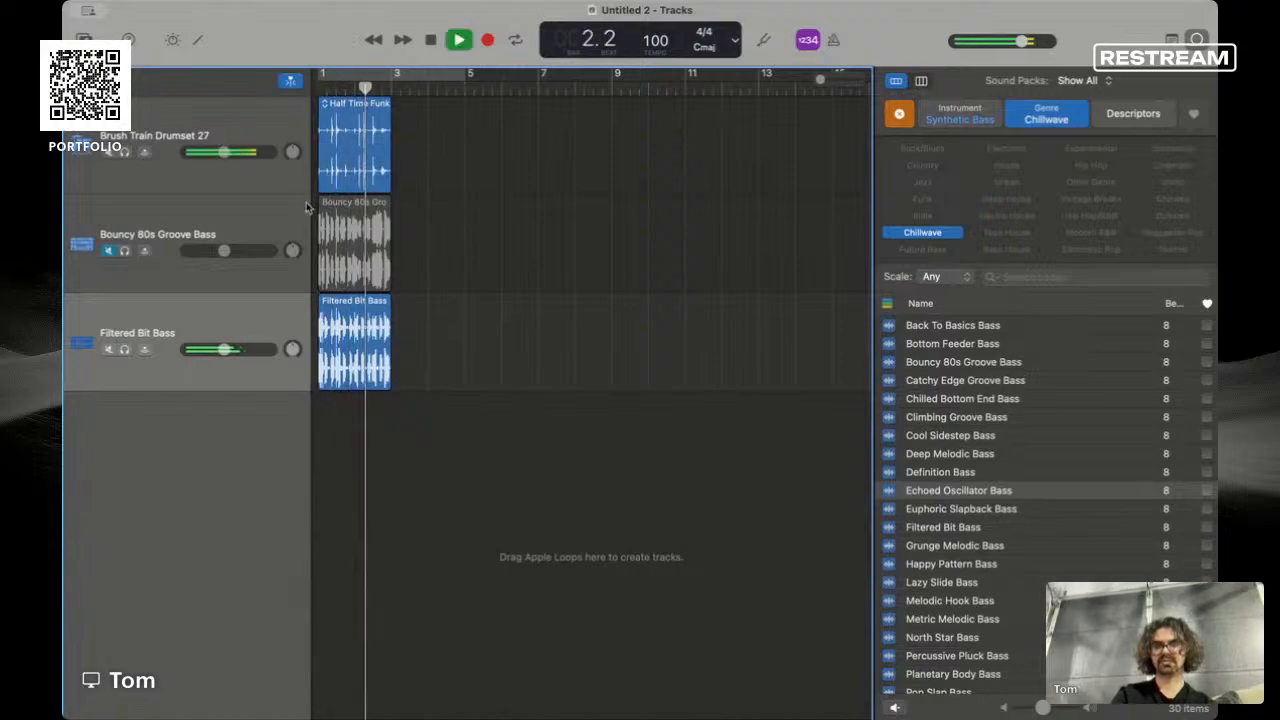
{"action": "key", "text": "space"}
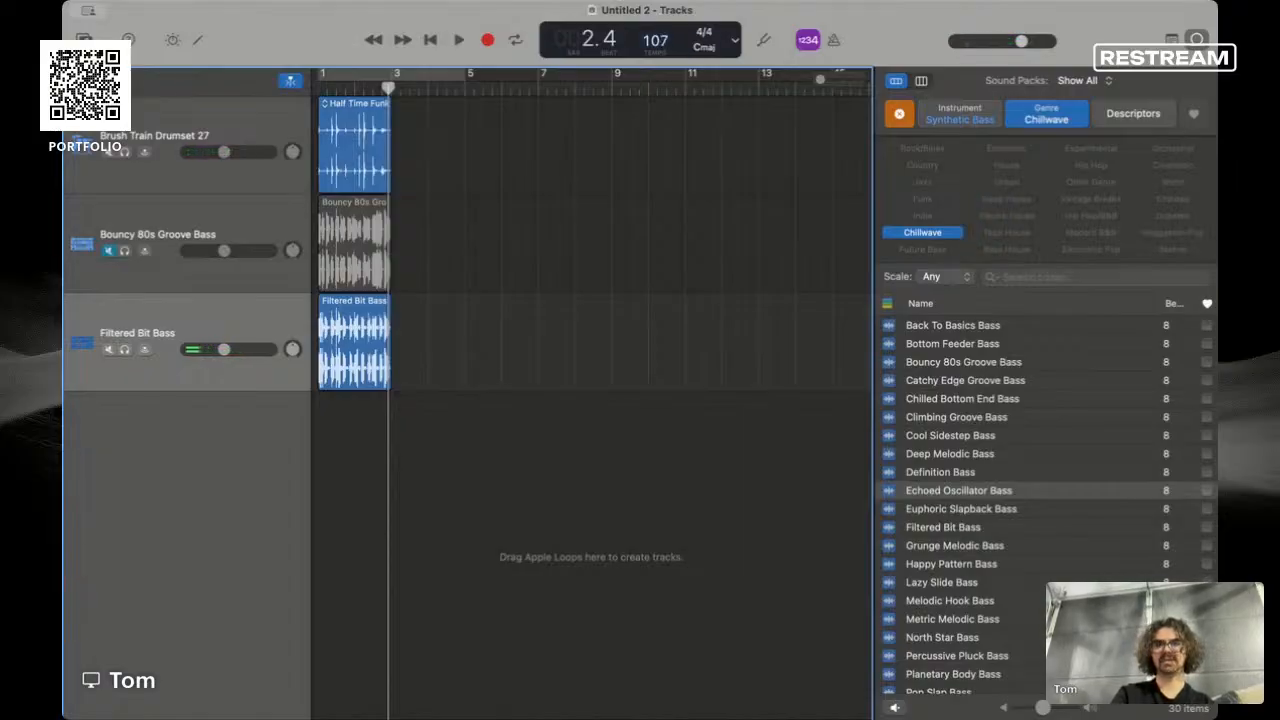
- Try faster tempos from the project start, settling on 105, and return the playhead to bar 1
{"action": "key", "text": "Return"}
{"action": "key", "text": "space"}
{"action": "key", "text": "space"}
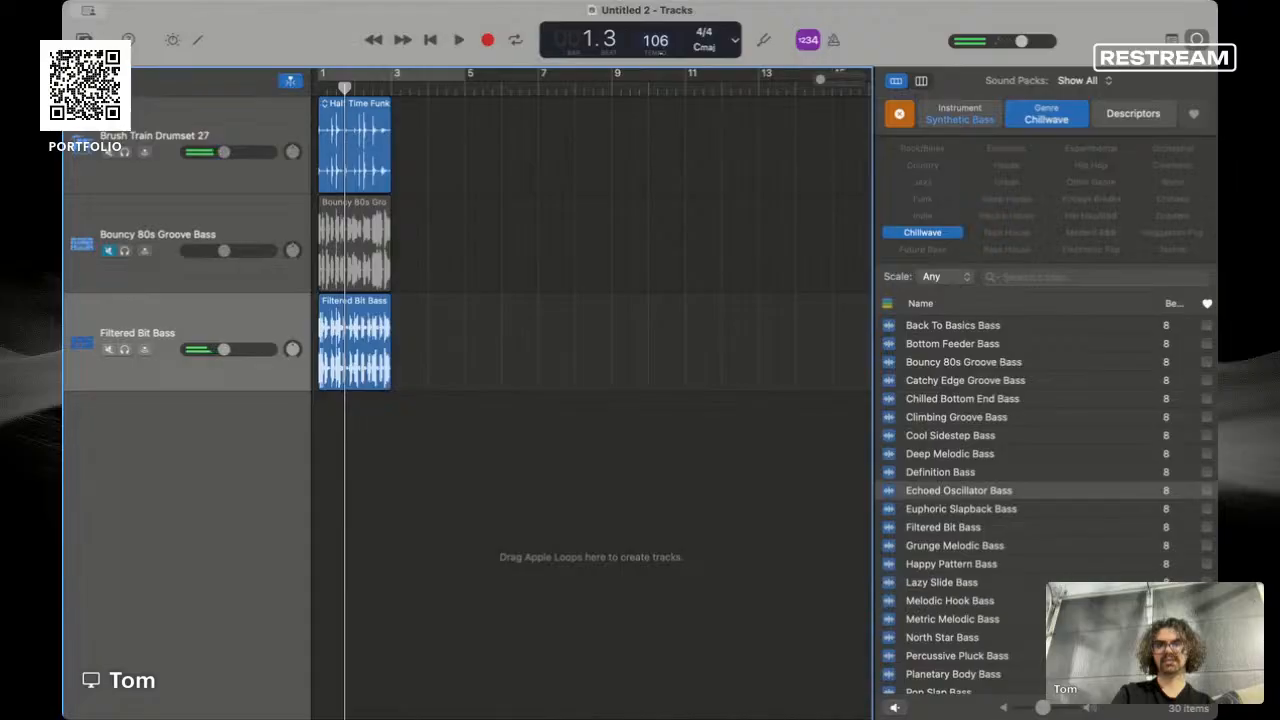
{"action": "key", "text": "Return"}
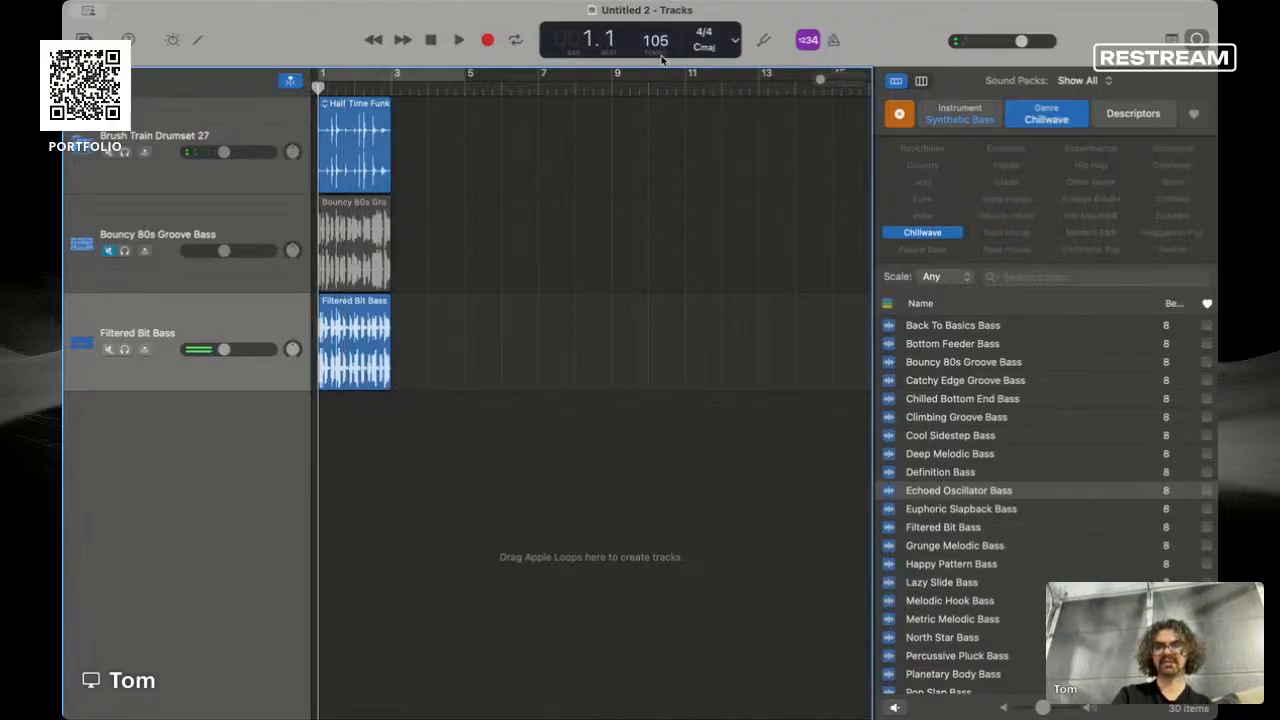
{"action": "key", "text": "space"}
{"action": "key", "text": "space"}
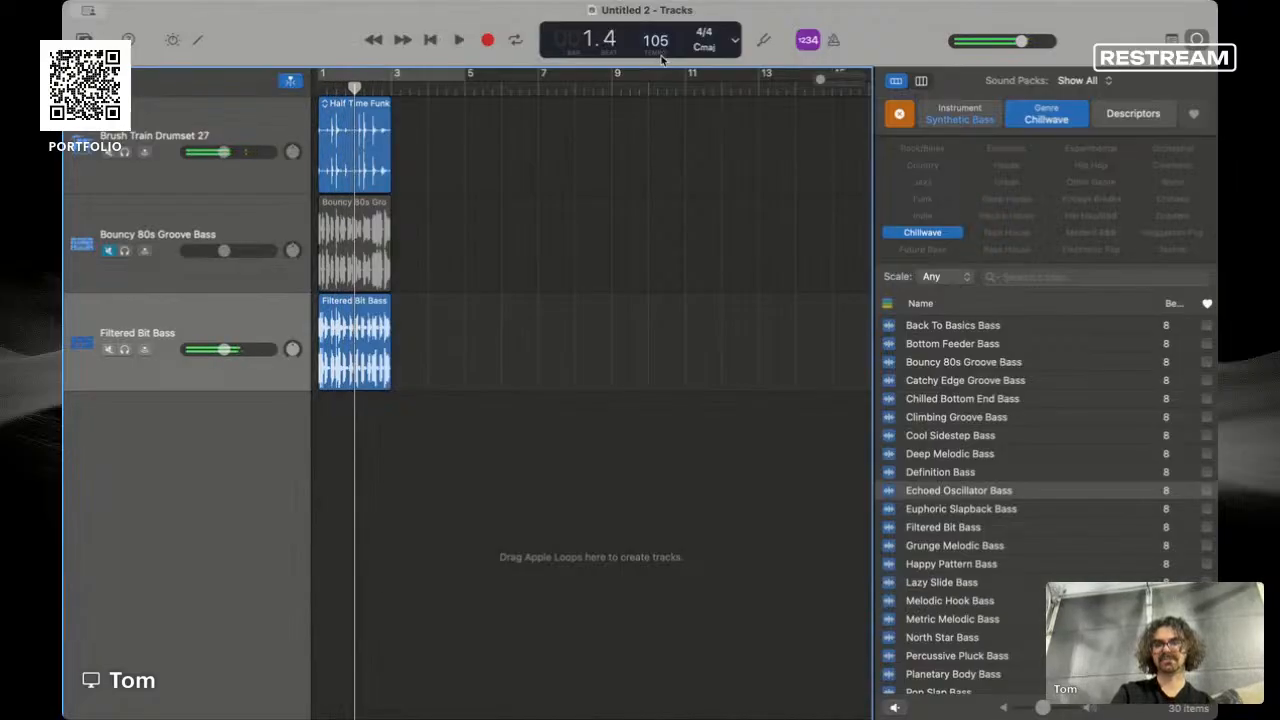
{"action": "key", "text": "Return"}
{"action": "key", "text": "space"}
{"action": "key", "text": "Return"}
- Turn on the cycle region, shorten it to span bars 1 to 3, and play the loops in the cycle
{"action": "left_click", "coordinate": [376, 79]}
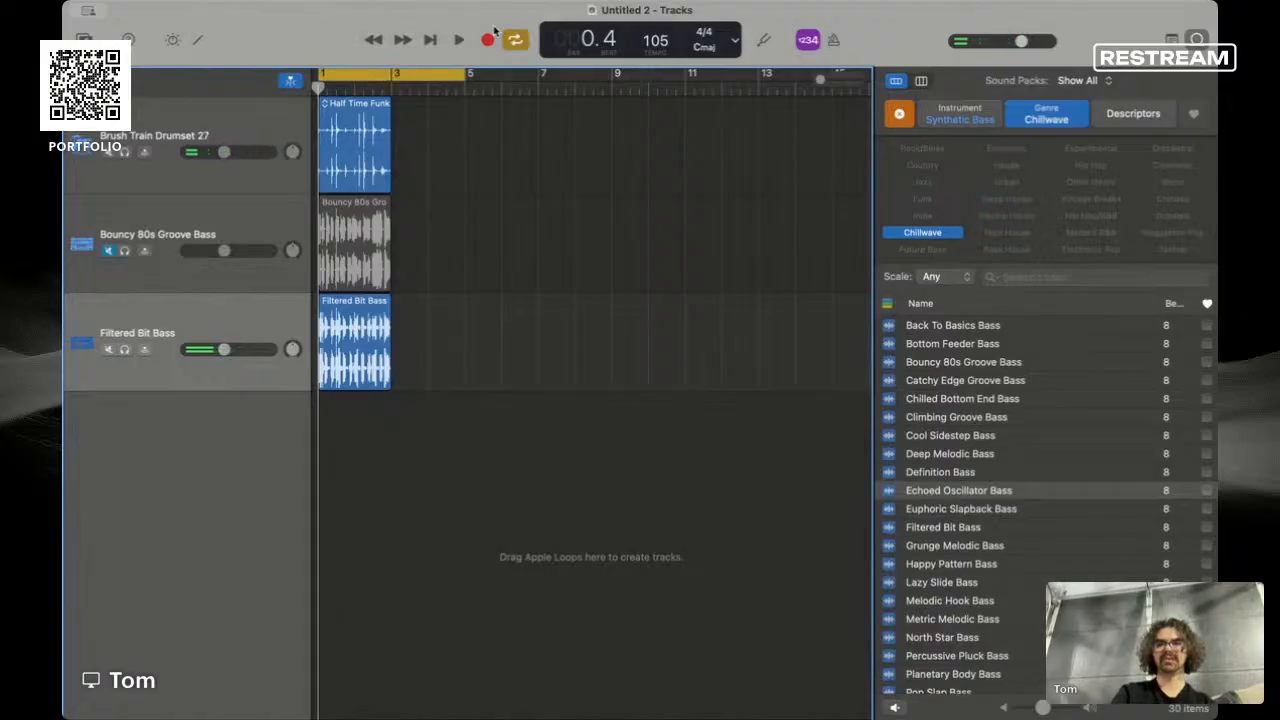
{"action": "left_click_drag", "start_coordinate": [466, 82], "coordinate": [395, 89]}
{"action": "key", "text": "space"}
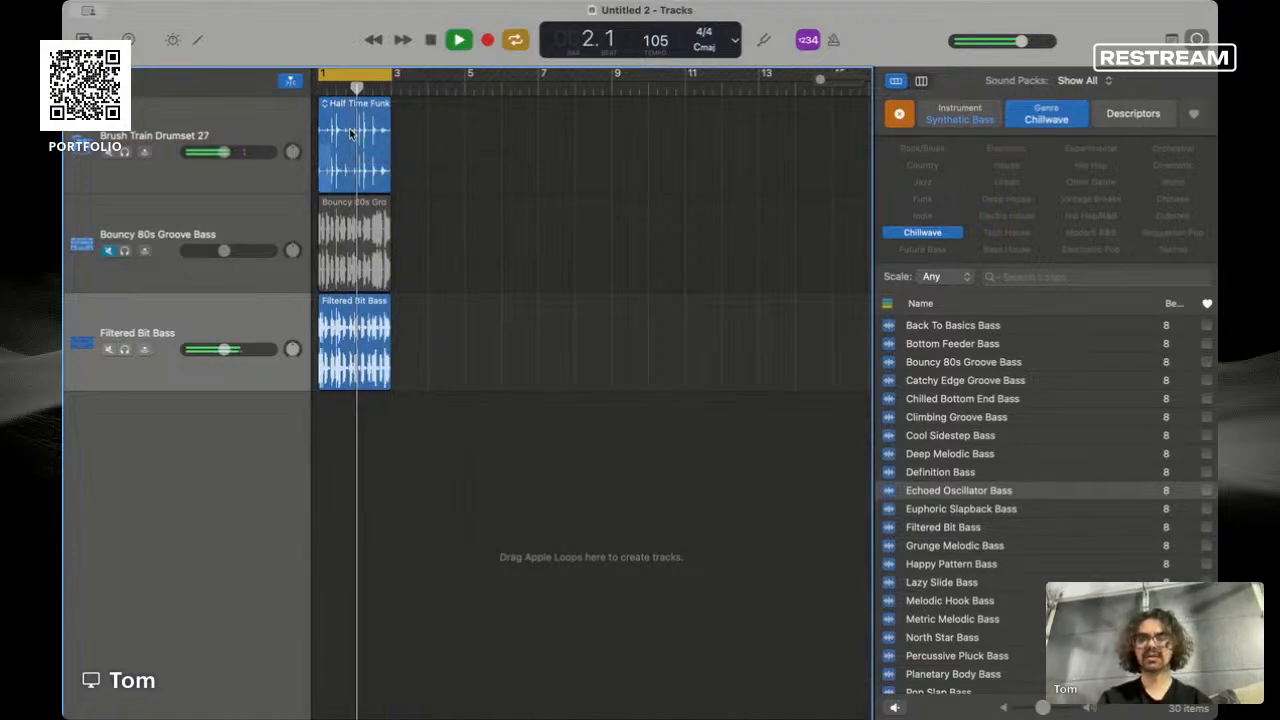
{"action": "key", "text": "space"}
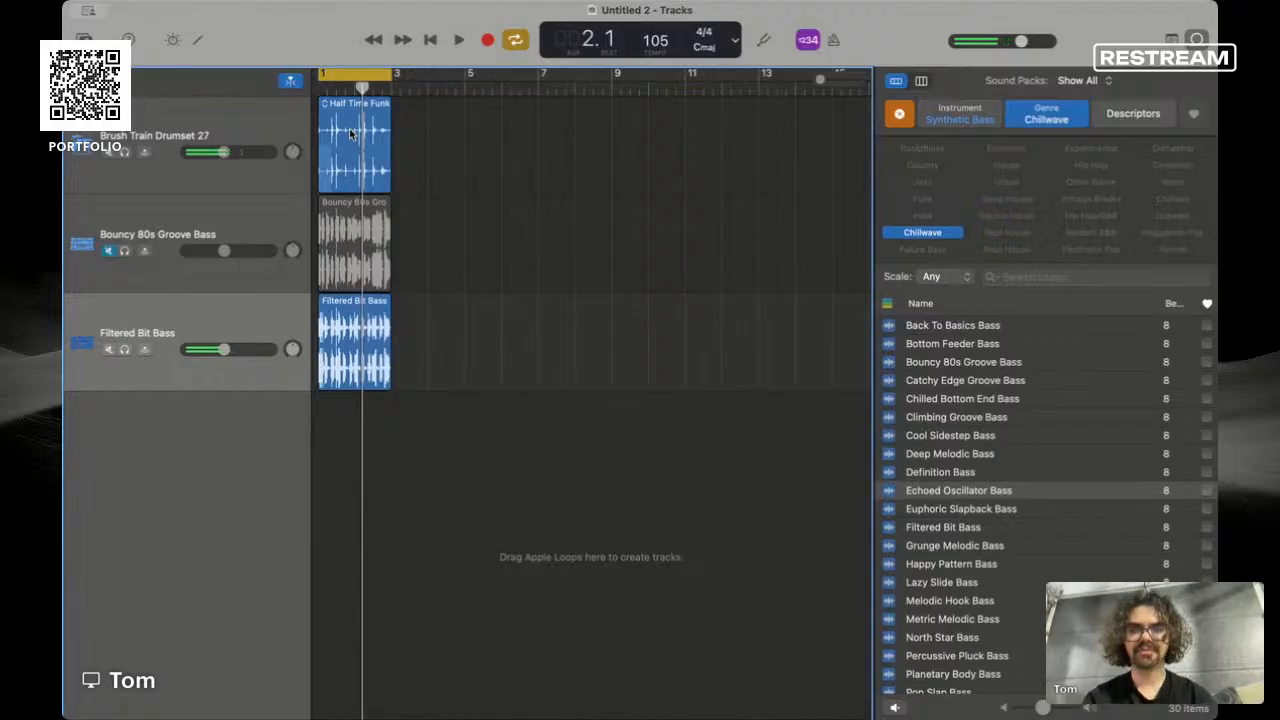
- Set the project key to F major and play the cycled drum and bass loops
{"action": "key", "text": "space"}
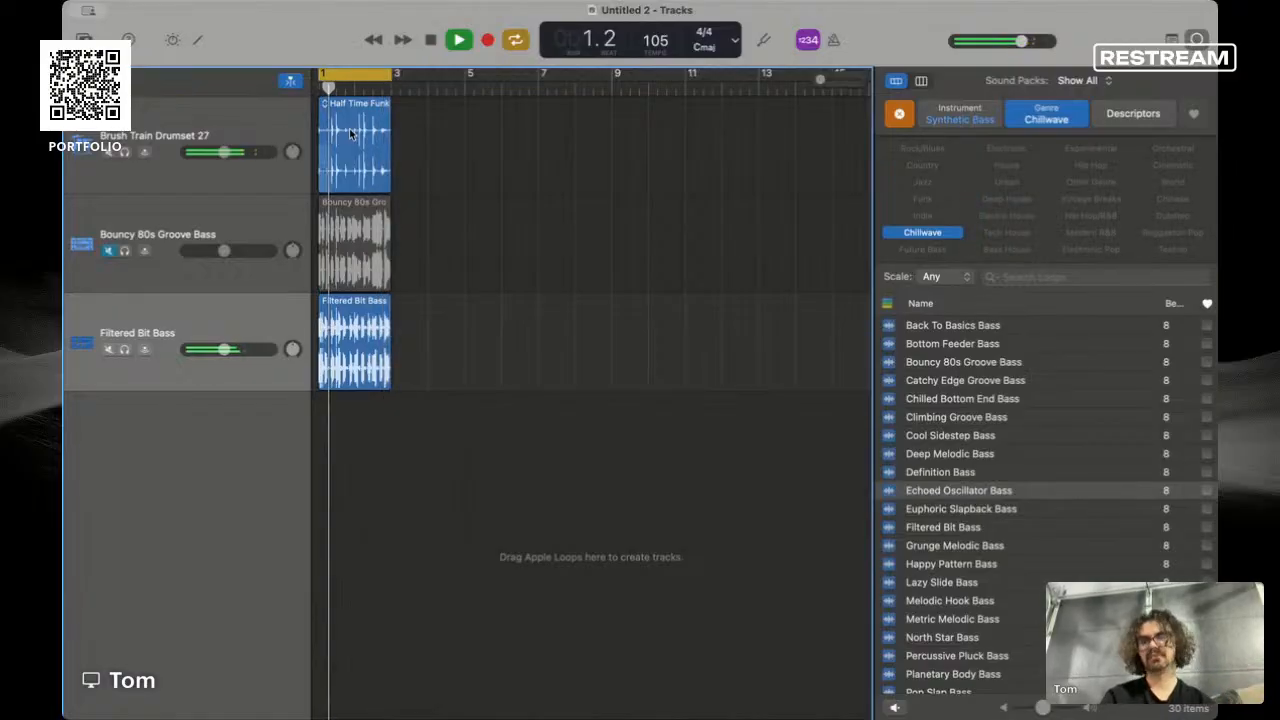
{"action": "key", "text": "space"}
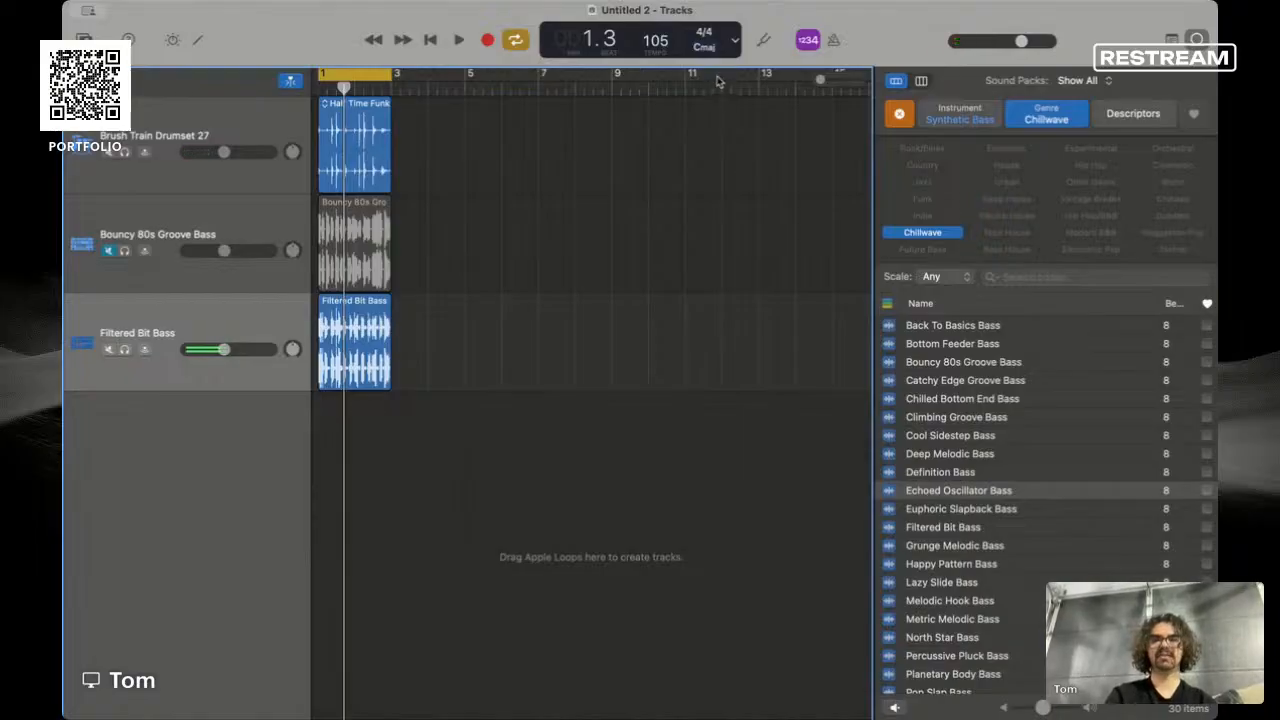
{"action": "key", "text": "space"}
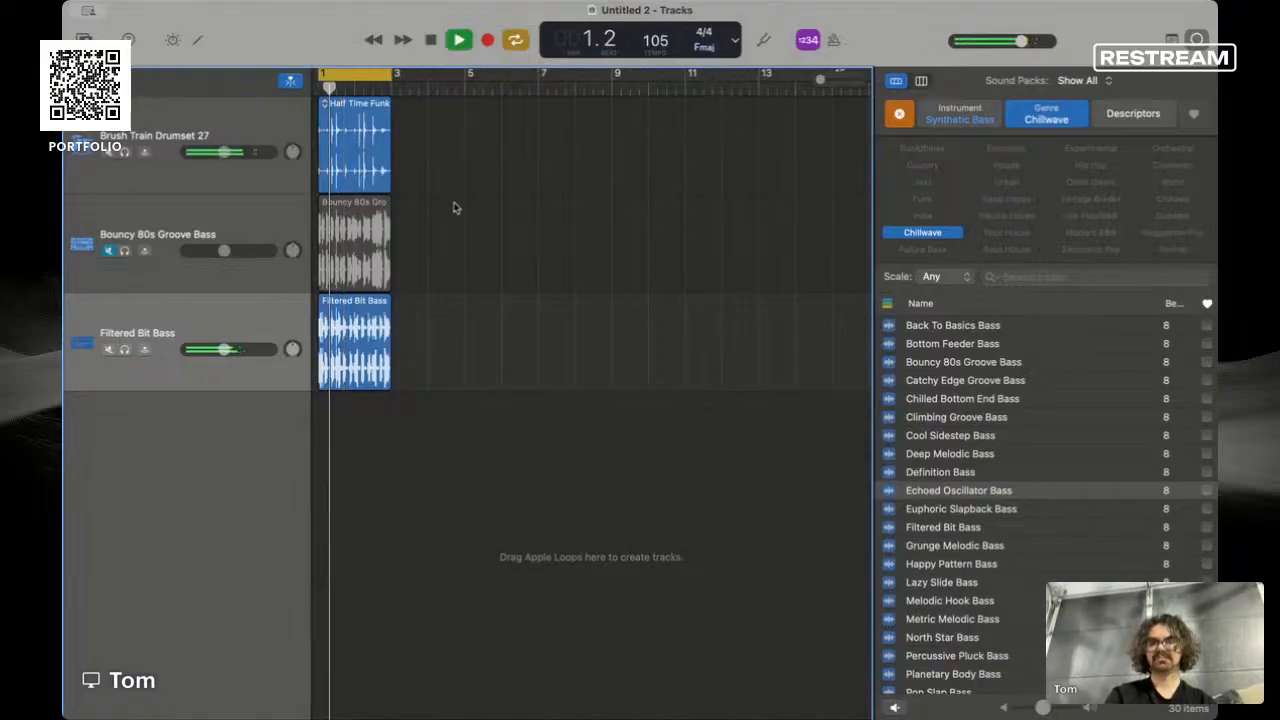
- Try C# minor as the project key while playing the cycled drum and bass loops
{"action": "key", "text": "space"}
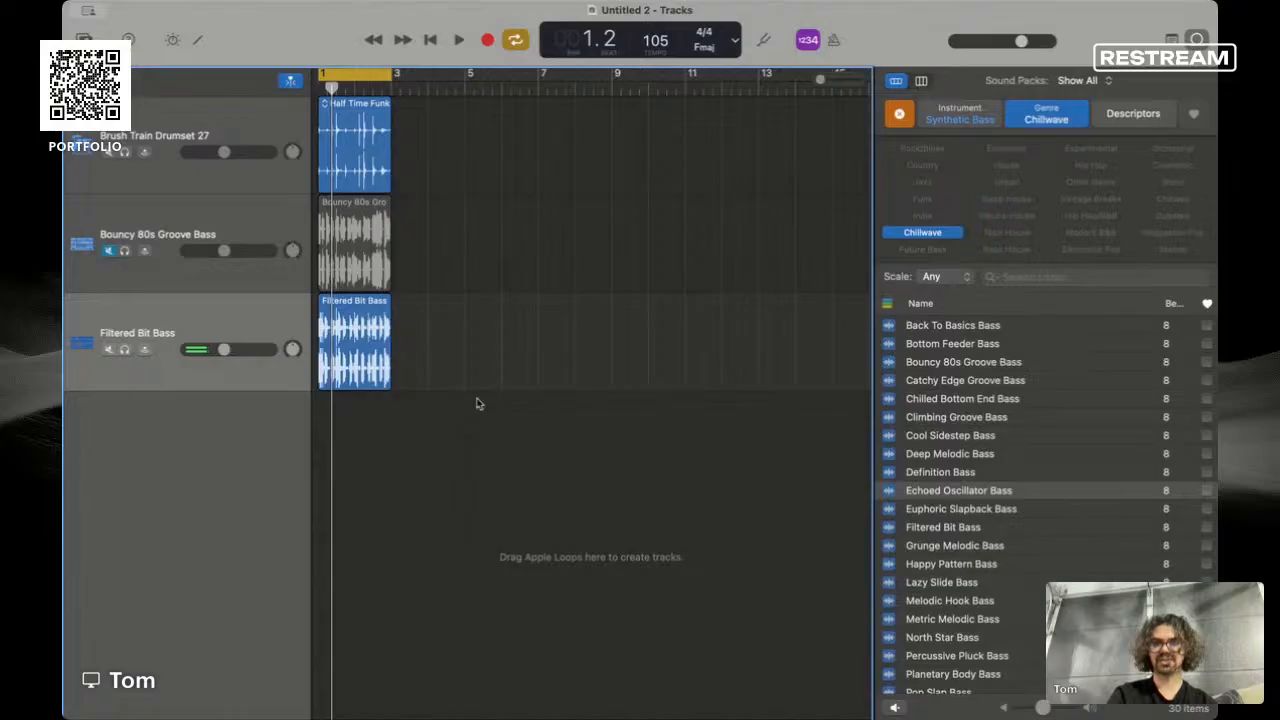
{"action": "key", "text": "a"}
{"action": "key", "text": "a"}
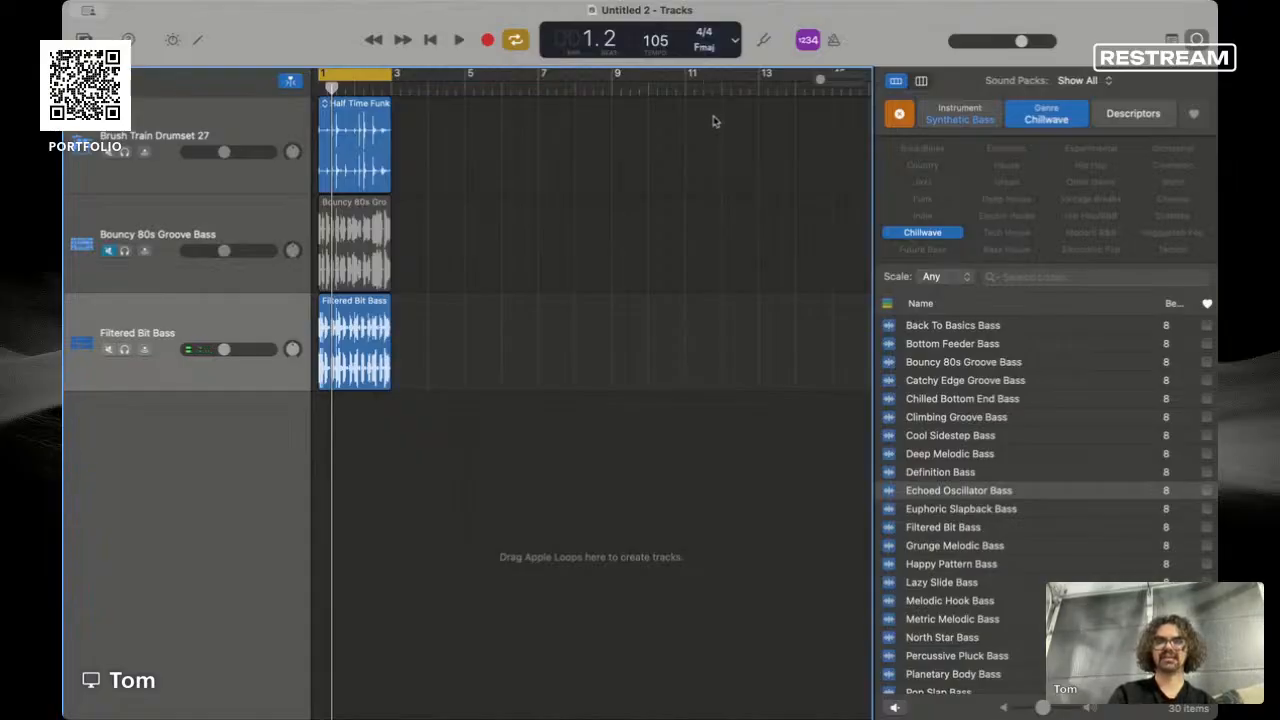
{"action": "left_click", "coordinate": [631, 114]}
{"action": "key", "text": "space"}
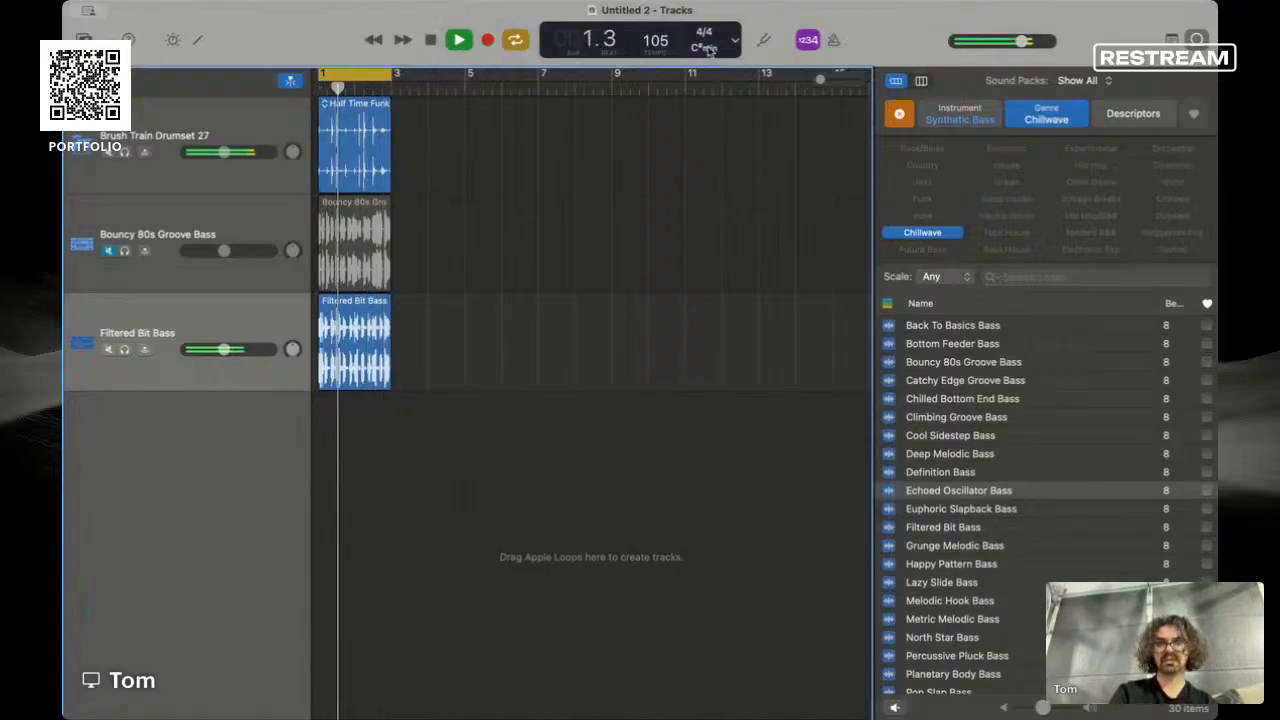
{"action": "key", "text": "space"}
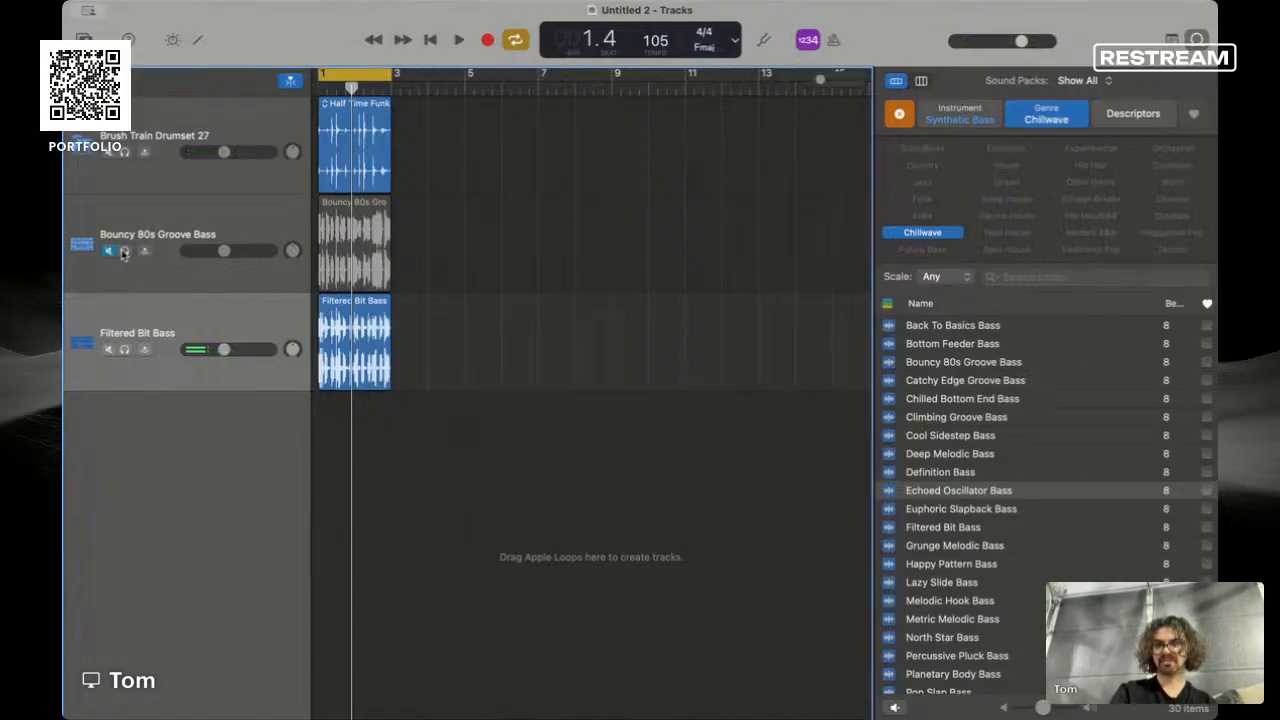
- Compare Bouncy 80s Groove Bass with Filtered Bit Bass against the drums by swapping which track is muted, ending with Filtered Bit Bass
{"action": "left_click", "coordinate": [108, 251]}
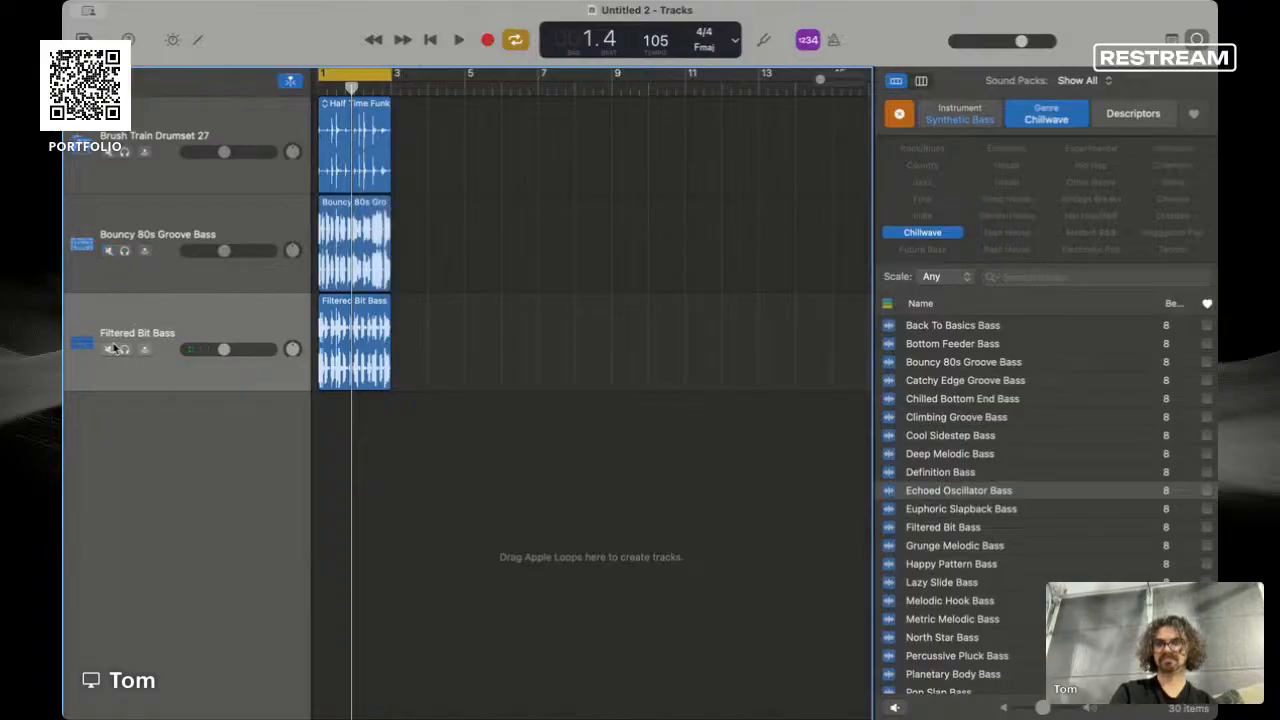
{"action": "left_click", "coordinate": [110, 349]}
{"action": "key", "text": "space"}
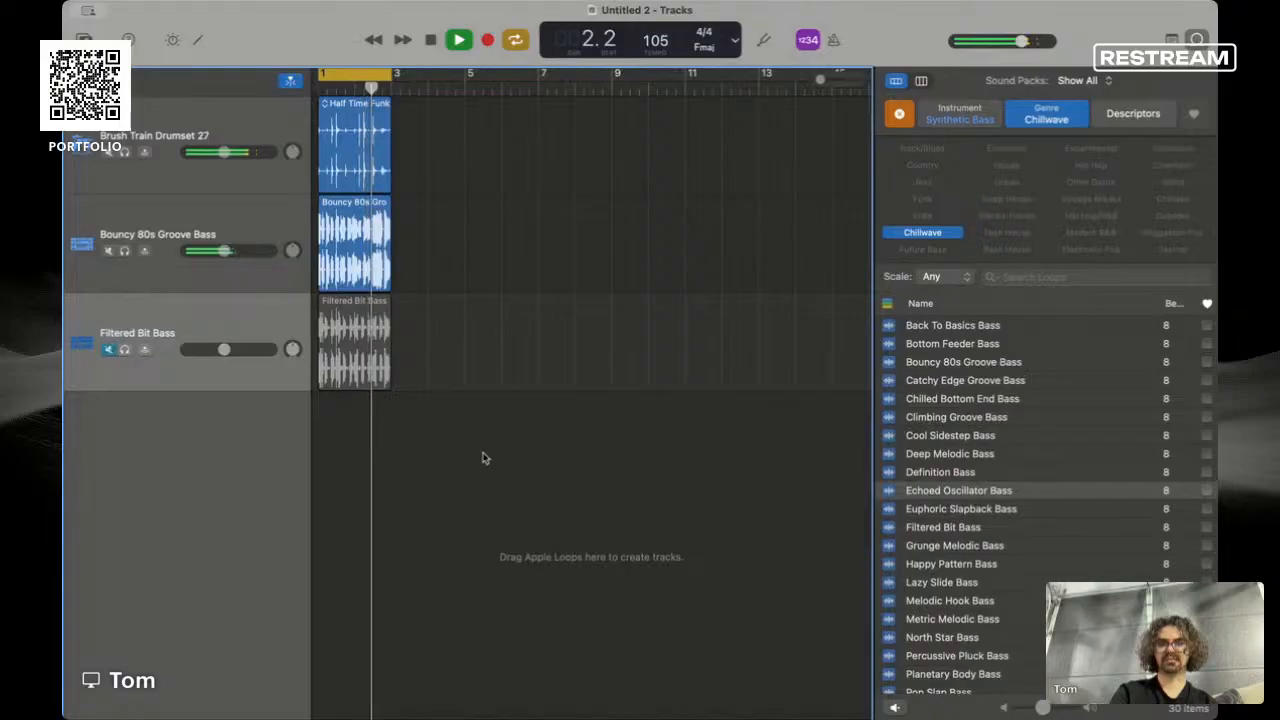
{"action": "key", "text": "space"}
{"action": "scroll", "coordinate": [997, 601], "scroll_direction": "down", "scroll_amount": 3}
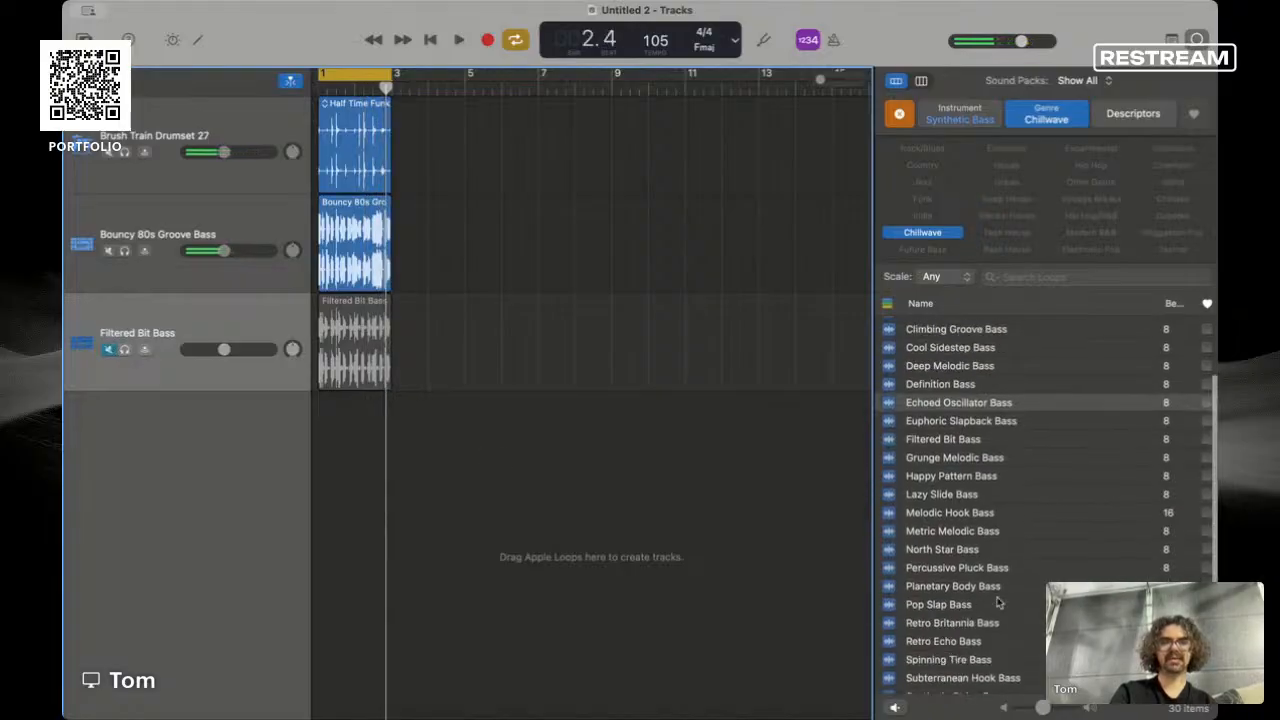
{"action": "scroll", "coordinate": [990, 673], "scroll_direction": "down", "scroll_amount": 3}
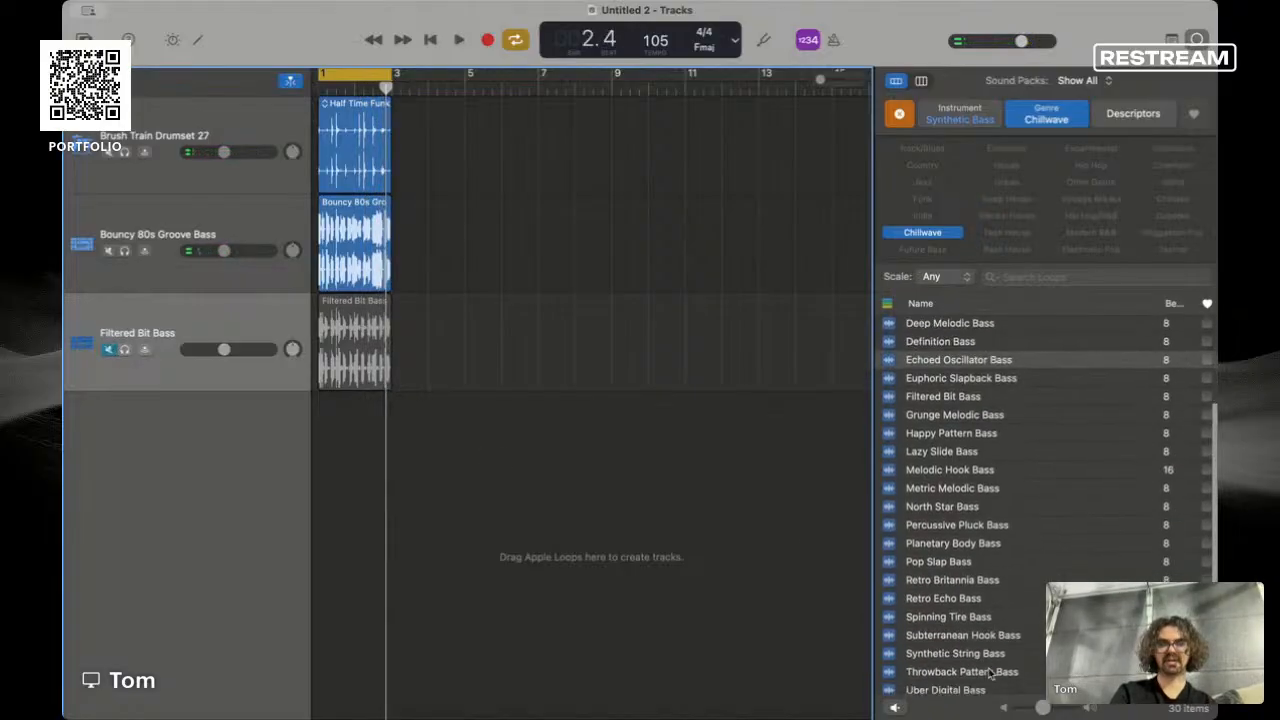
{"action": "left_click", "coordinate": [108, 349]}
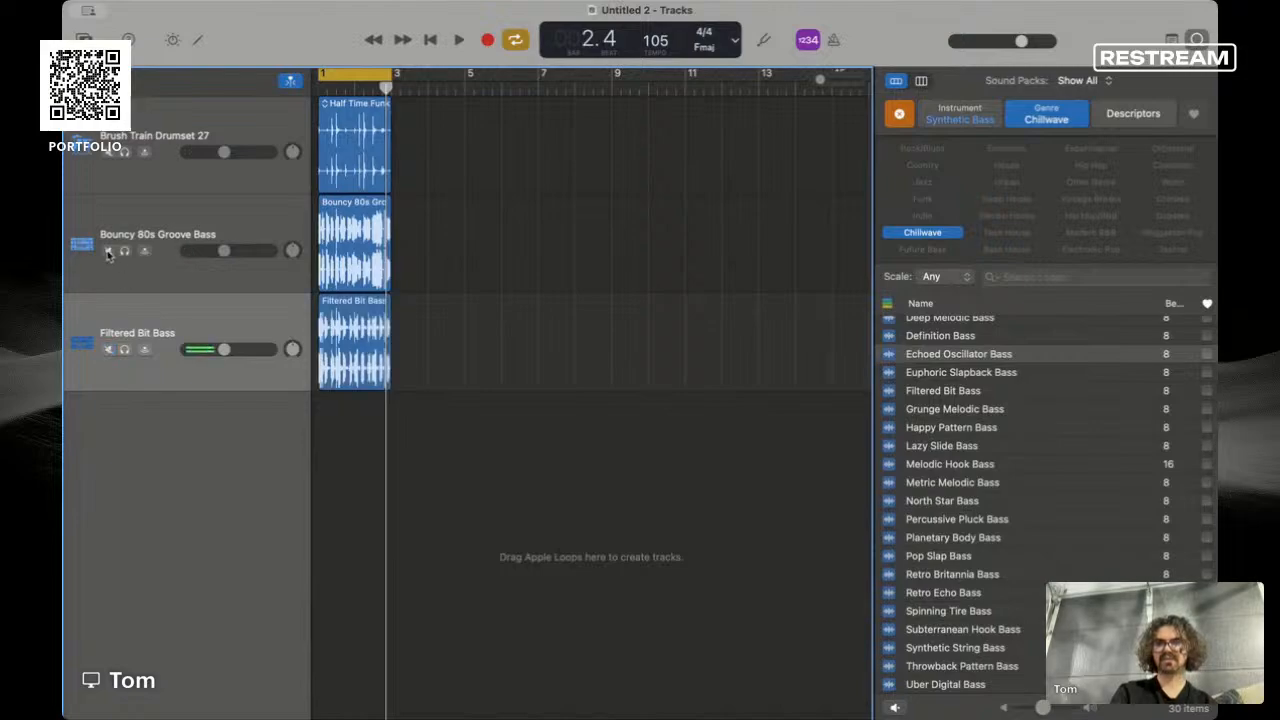
{"action": "left_click", "coordinate": [108, 250]}
{"action": "key", "text": "space"}
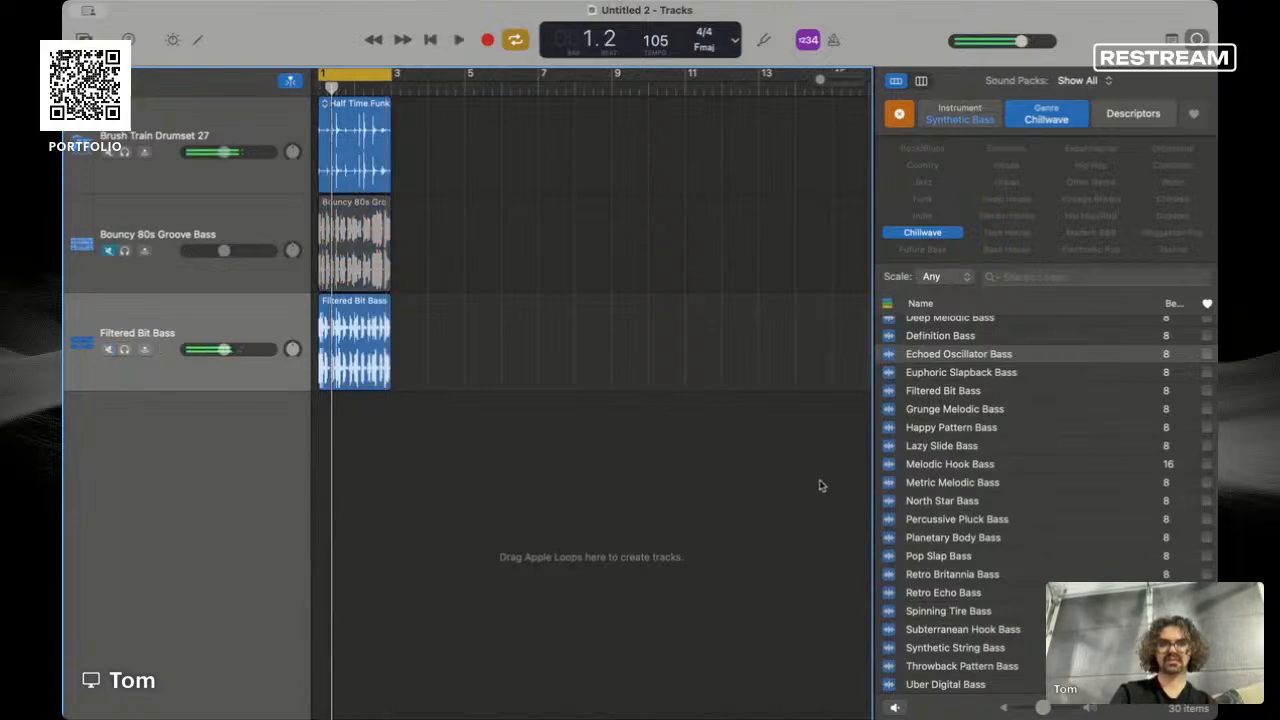
- Audition Chillwave synth bass loops including Metric Melodic Bass, Retro Echo Bass and Throwback Pattern Bass
{"action": "left_click", "coordinate": [965, 482]}
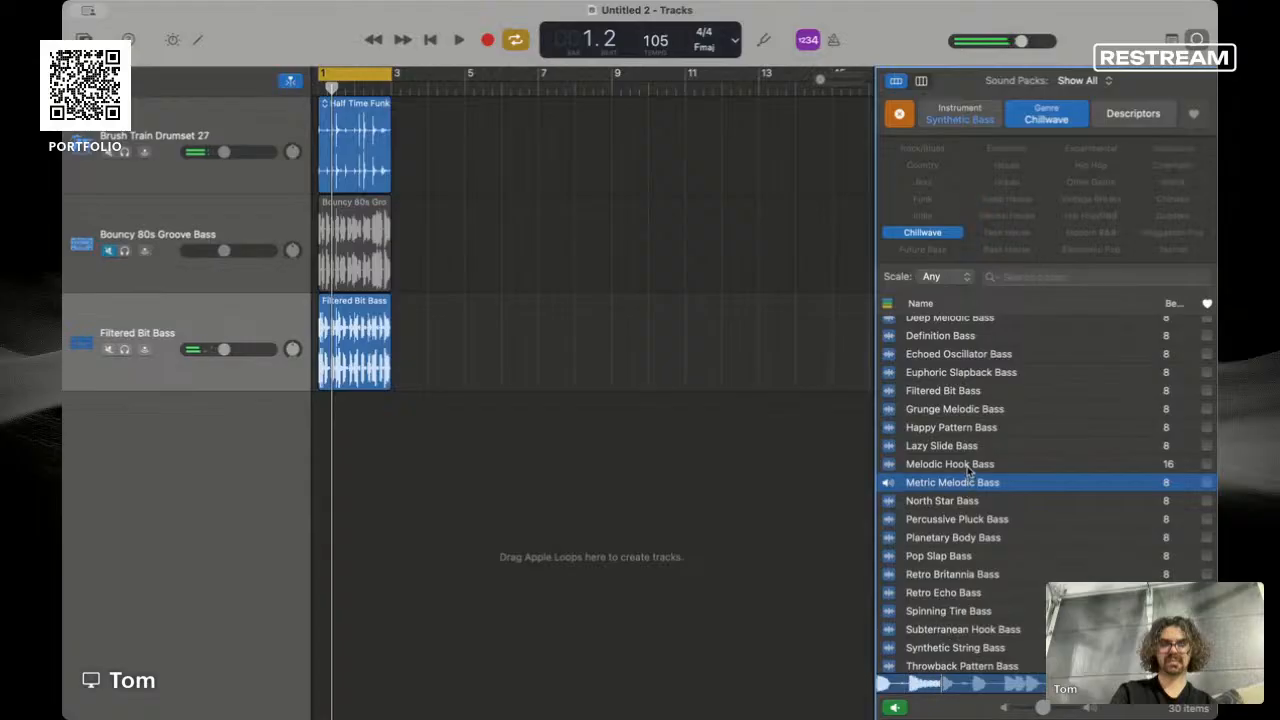
{"action": "left_click", "coordinate": [966, 467]}
{"action": "scroll", "coordinate": [967, 468], "scroll_direction": "down", "scroll_amount": 3}
{"action": "left_click", "coordinate": [966, 465]}
{"action": "left_click", "coordinate": [970, 535]}
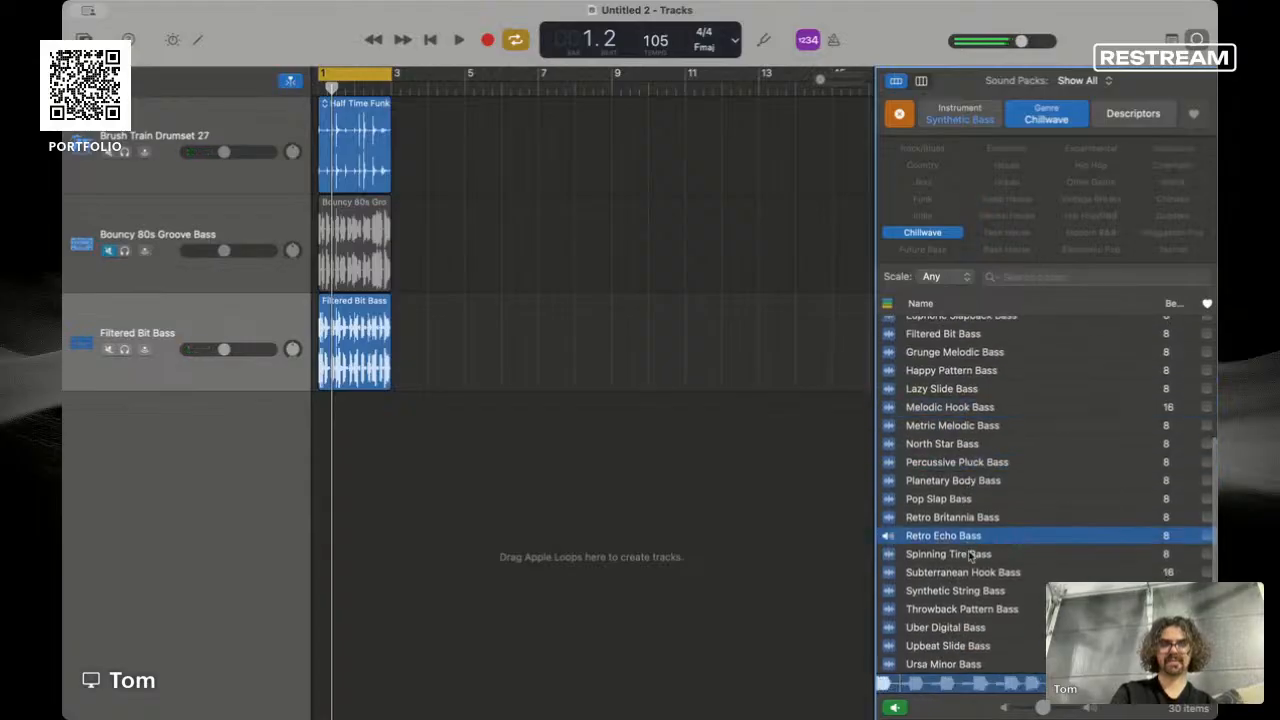
{"action": "left_click", "coordinate": [976, 574]}
{"action": "left_click", "coordinate": [978, 610]}
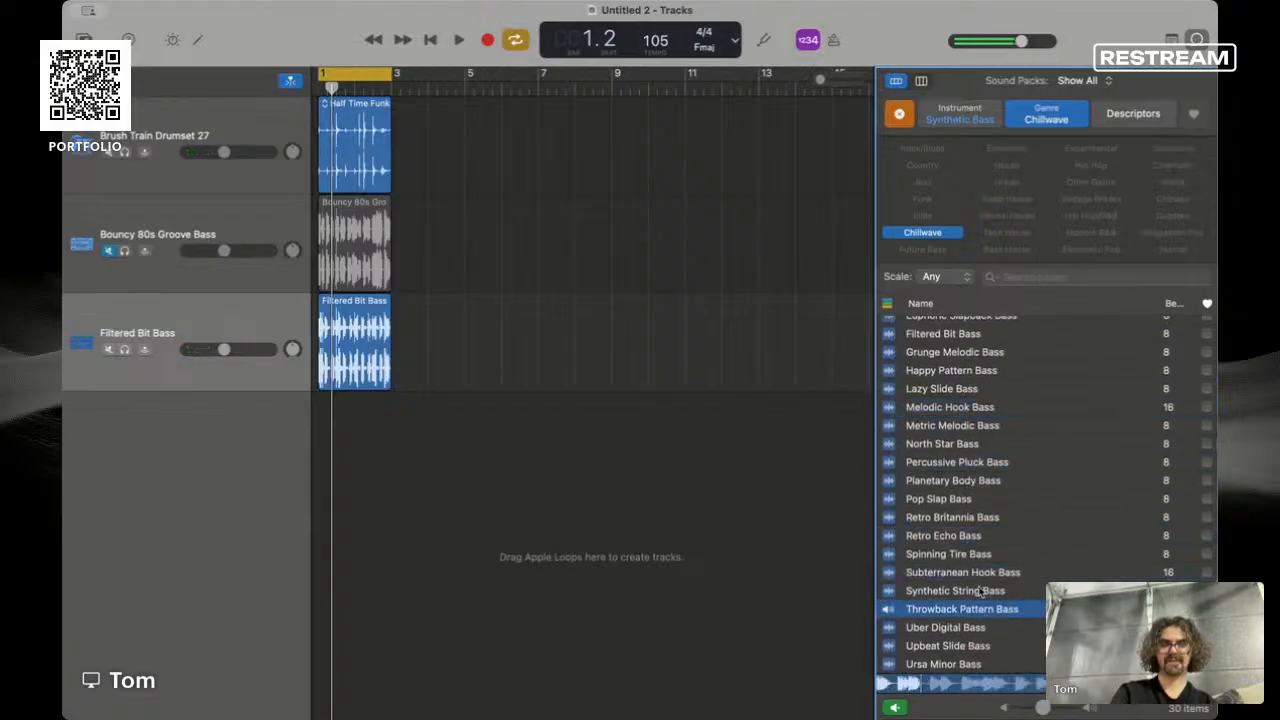
{"action": "key", "text": "space"}
{"action": "key", "text": "space"}
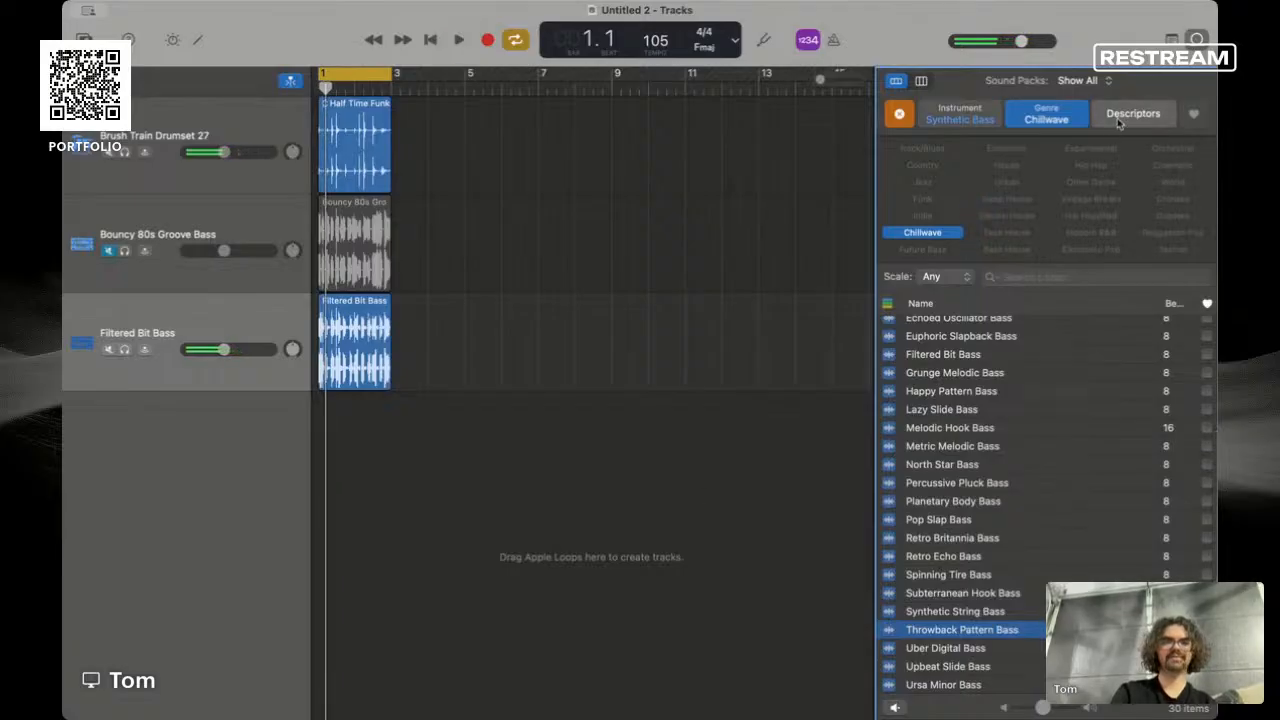
- Clear the Chillwave genre filter and filter the synth bass loops by the Dissonant and Dark descriptors
{"action": "left_click", "coordinate": [933, 236]}
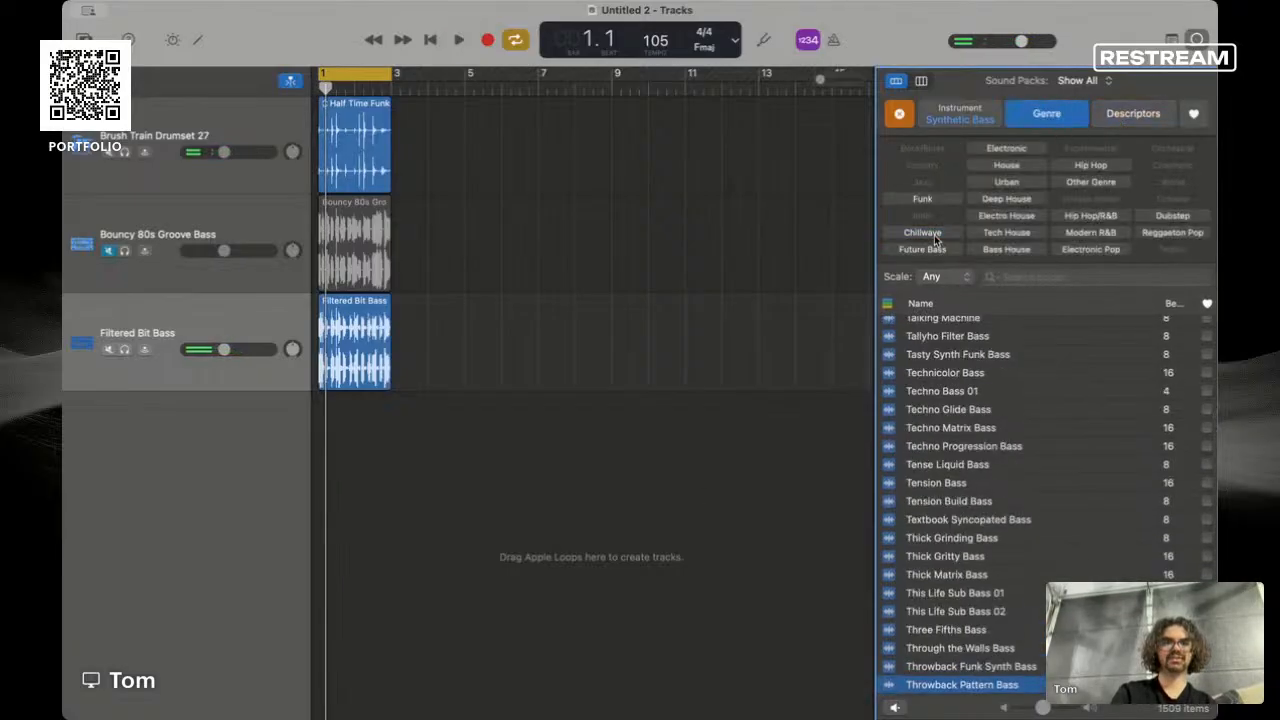
{"action": "left_click", "coordinate": [1153, 114]}
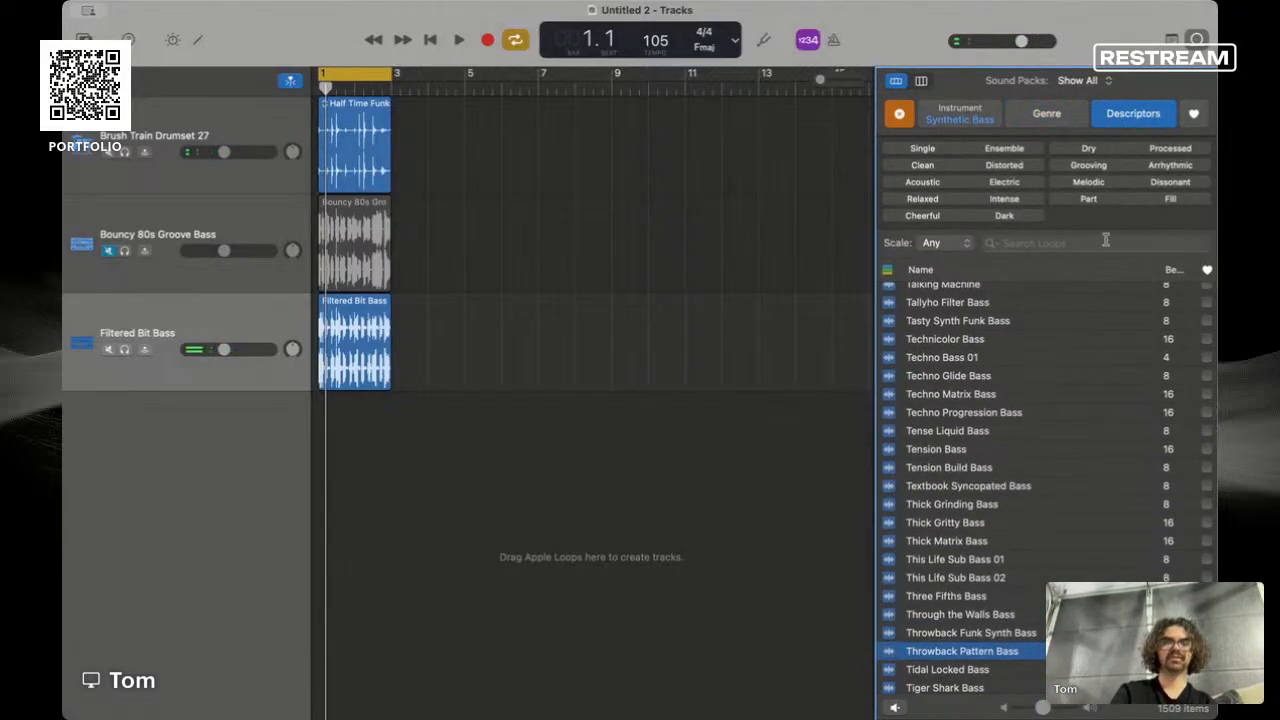
{"action": "left_click", "coordinate": [1182, 167]}
{"action": "left_click", "coordinate": [1180, 167]}
{"action": "left_click", "coordinate": [1155, 183]}
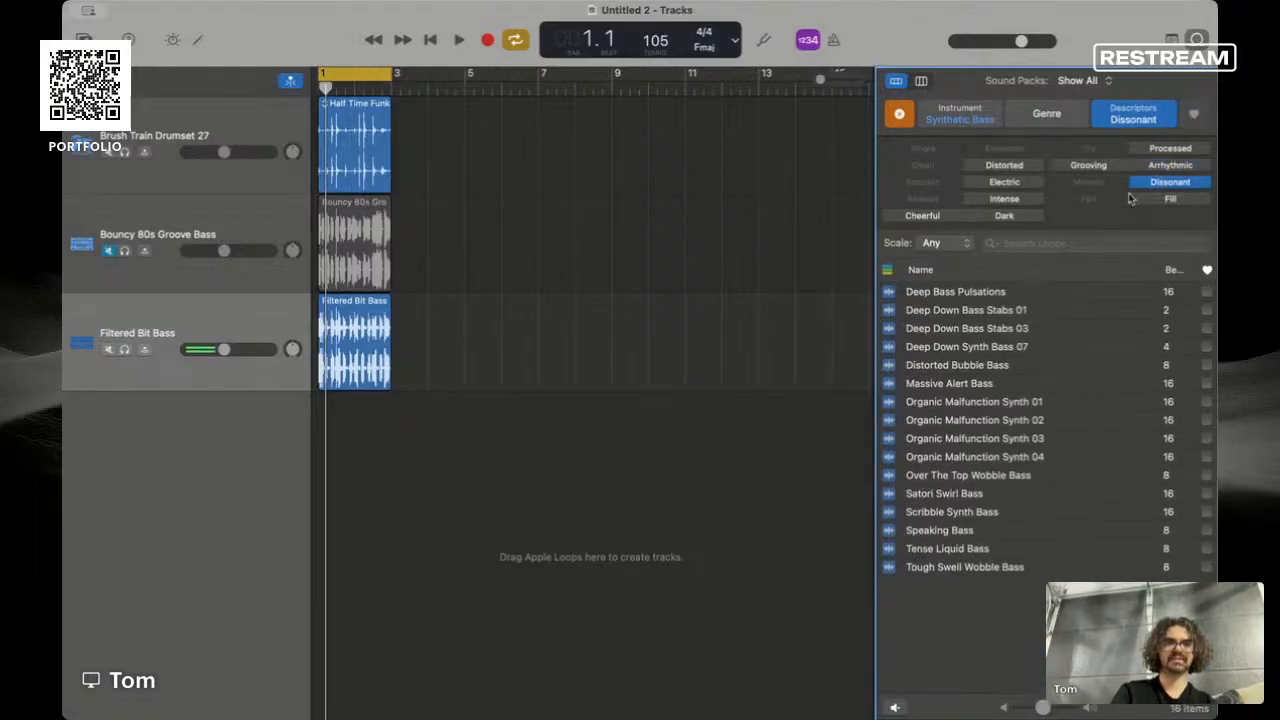
{"action": "left_click", "coordinate": [1004, 216]}
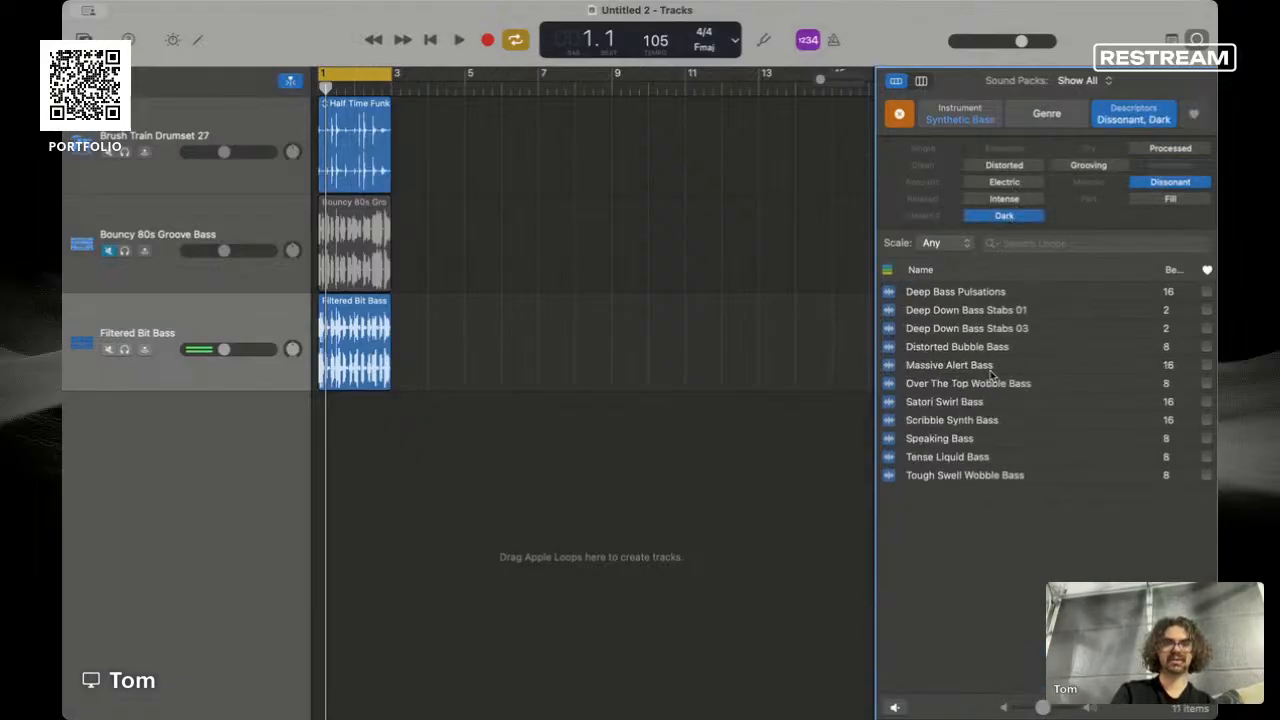
- Audition the dissonant, dark bass loops, including Scribble Synth Bass, Tough Swell Wobble Bass, Deep Bass Pulsations and Satori Swirl Bass
{"action": "left_click", "coordinate": [991, 370]}
{"action": "left_click", "coordinate": [1000, 422]}
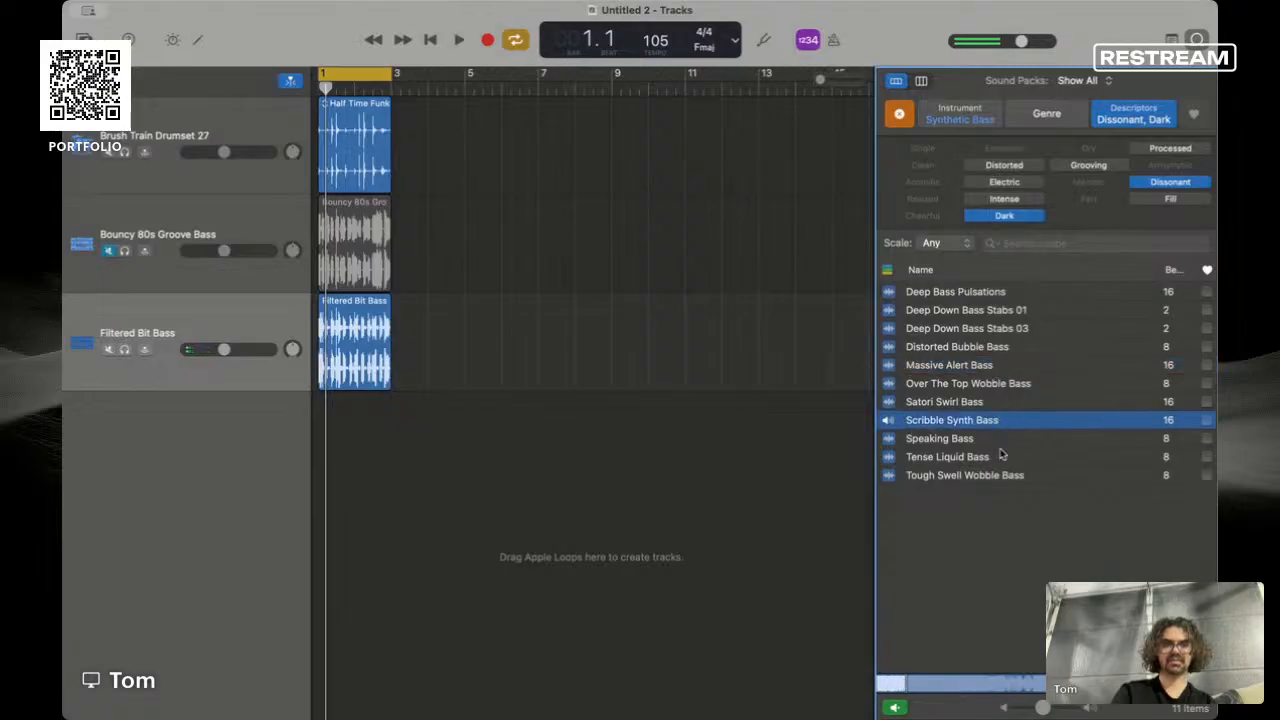
{"action": "left_click", "coordinate": [1001, 455]}
{"action": "left_click", "coordinate": [1000, 422]}
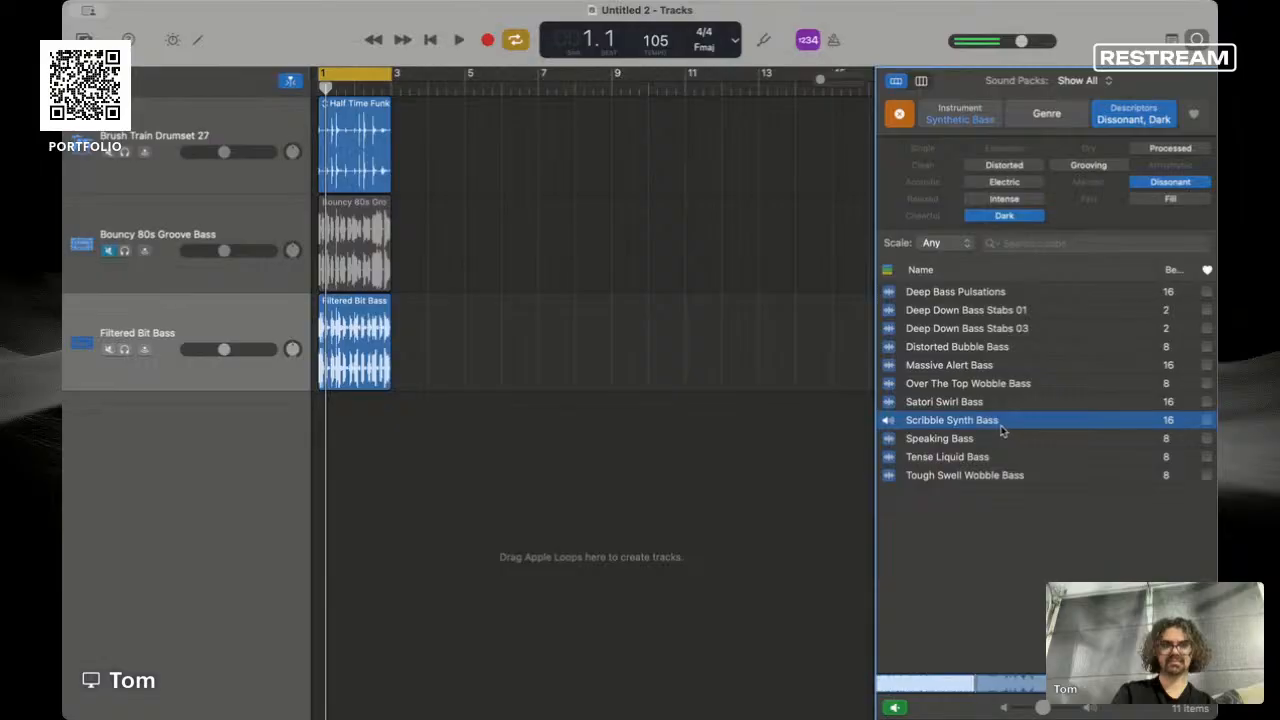
{"action": "left_click", "coordinate": [990, 348]}
{"action": "left_click", "coordinate": [978, 476]}
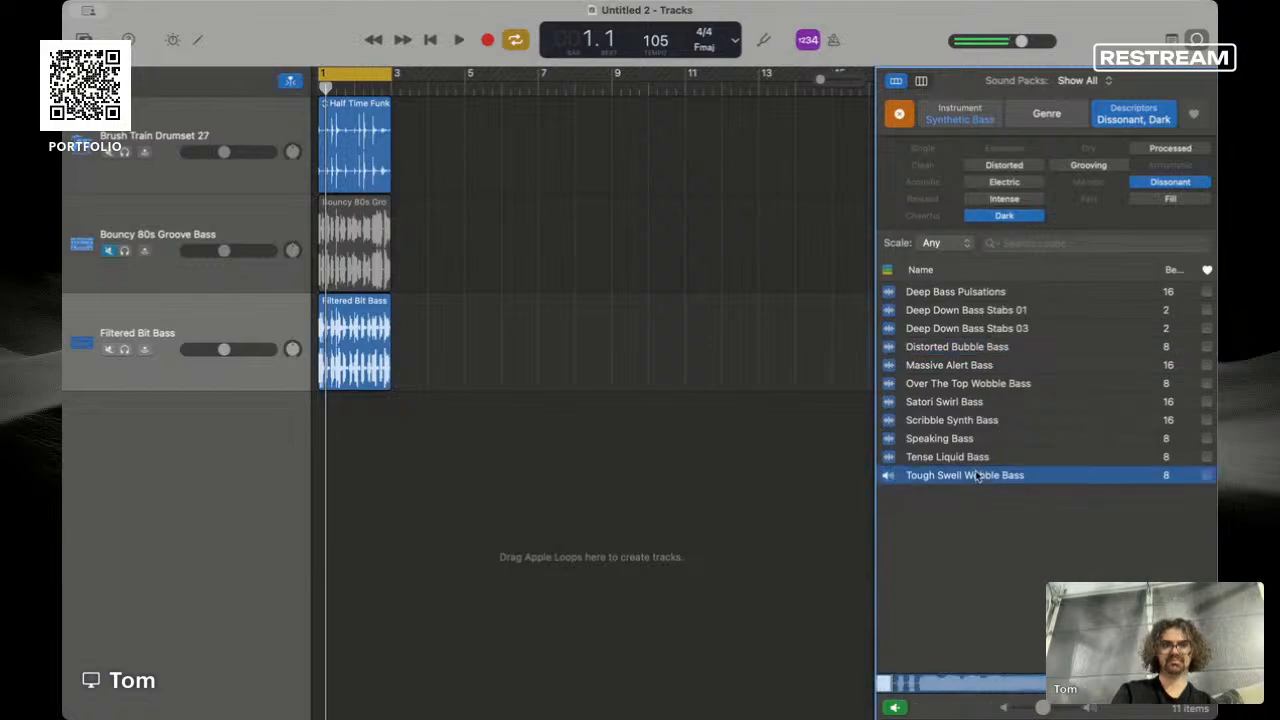
{"action": "left_click", "coordinate": [995, 328]}
{"action": "left_click", "coordinate": [999, 292]}
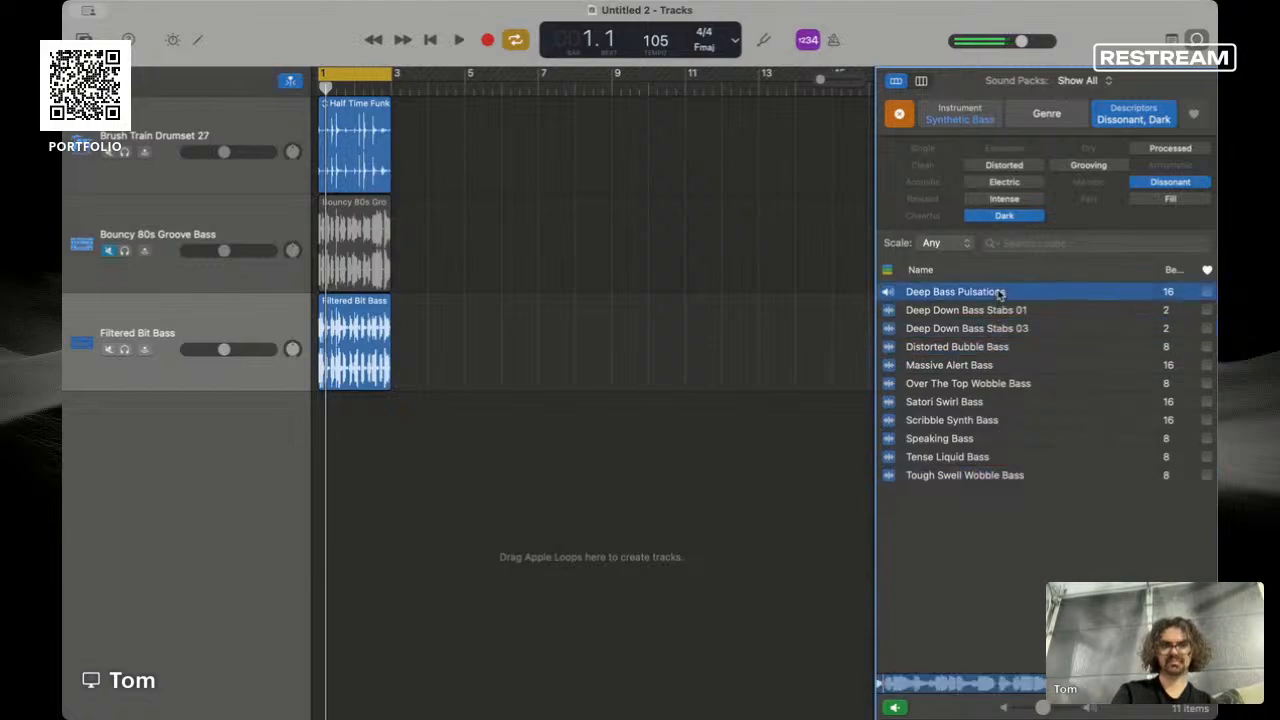
{"action": "left_click", "coordinate": [995, 330]}
{"action": "left_click", "coordinate": [990, 366]}
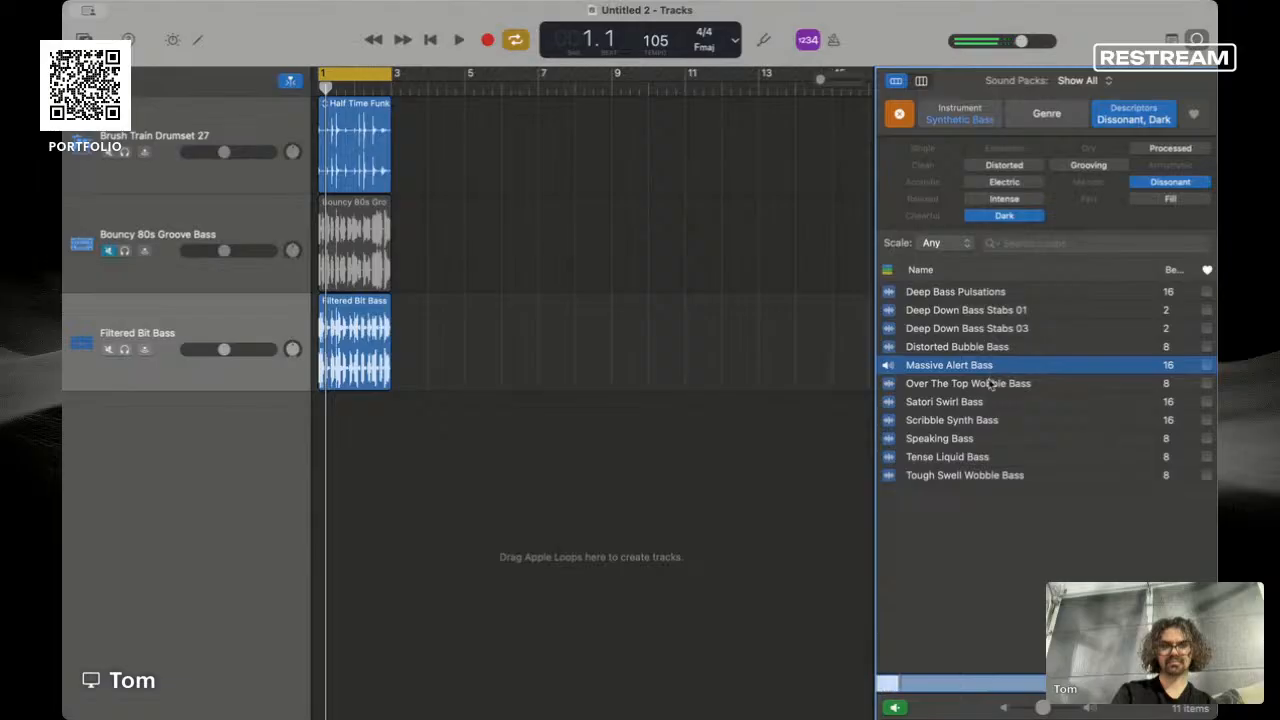
{"action": "left_click", "coordinate": [990, 384]}
{"action": "left_click", "coordinate": [986, 403]}
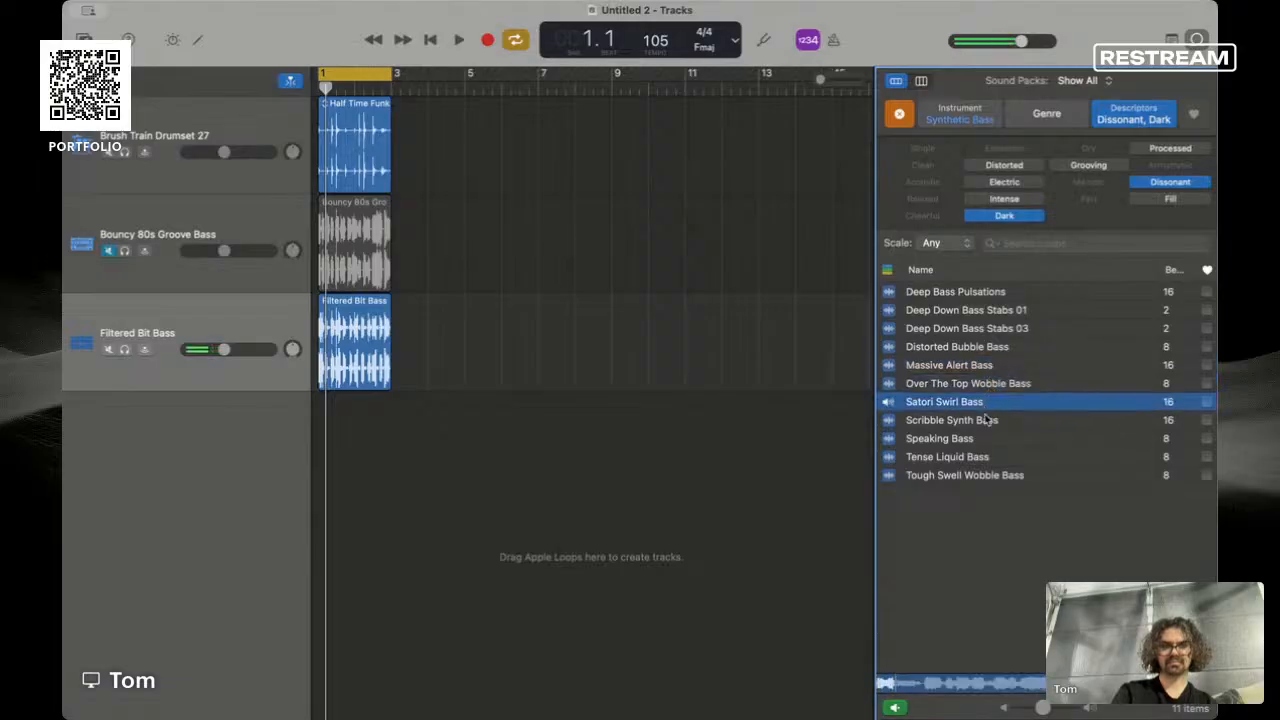
- Add the Satori Swirl Bass loop on a new track at bar 1 and extend the cycle region to bar 5
{"action": "left_click_drag", "start_coordinate": [986, 404], "coordinate": [299, 433]}
{"action": "left_click_drag", "start_coordinate": [392, 80], "coordinate": [464, 80]}
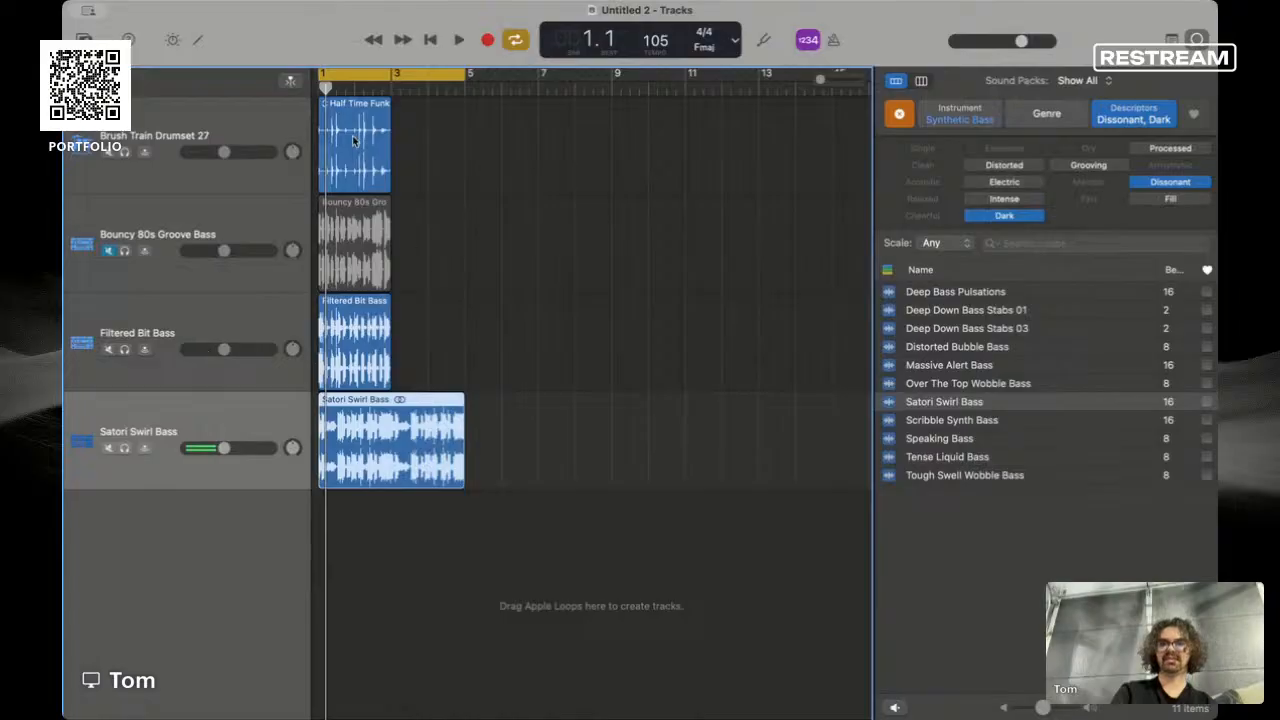
- Mute the Filtered Bit Bass track and loop the Half Time Funk Drumset region out to bar 5
{"action": "left_click", "coordinate": [109, 349]}
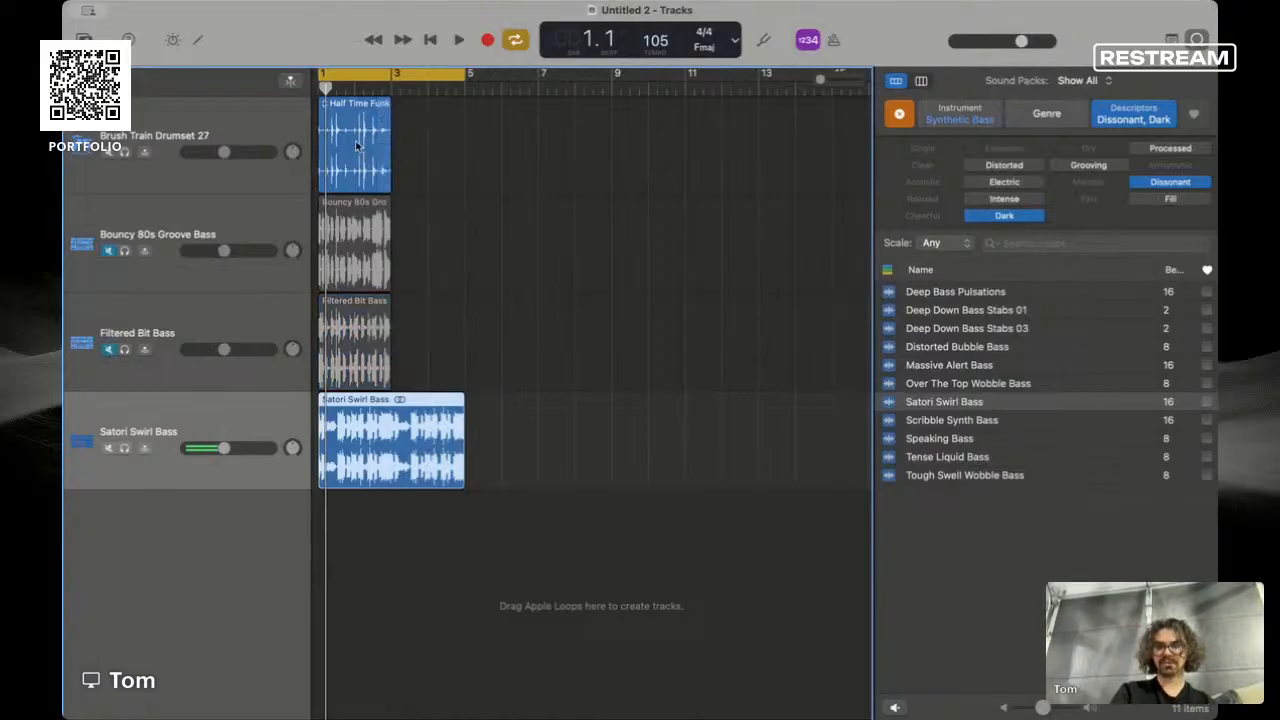
{"action": "left_click_drag", "start_coordinate": [384, 176], "coordinate": [465, 122]}
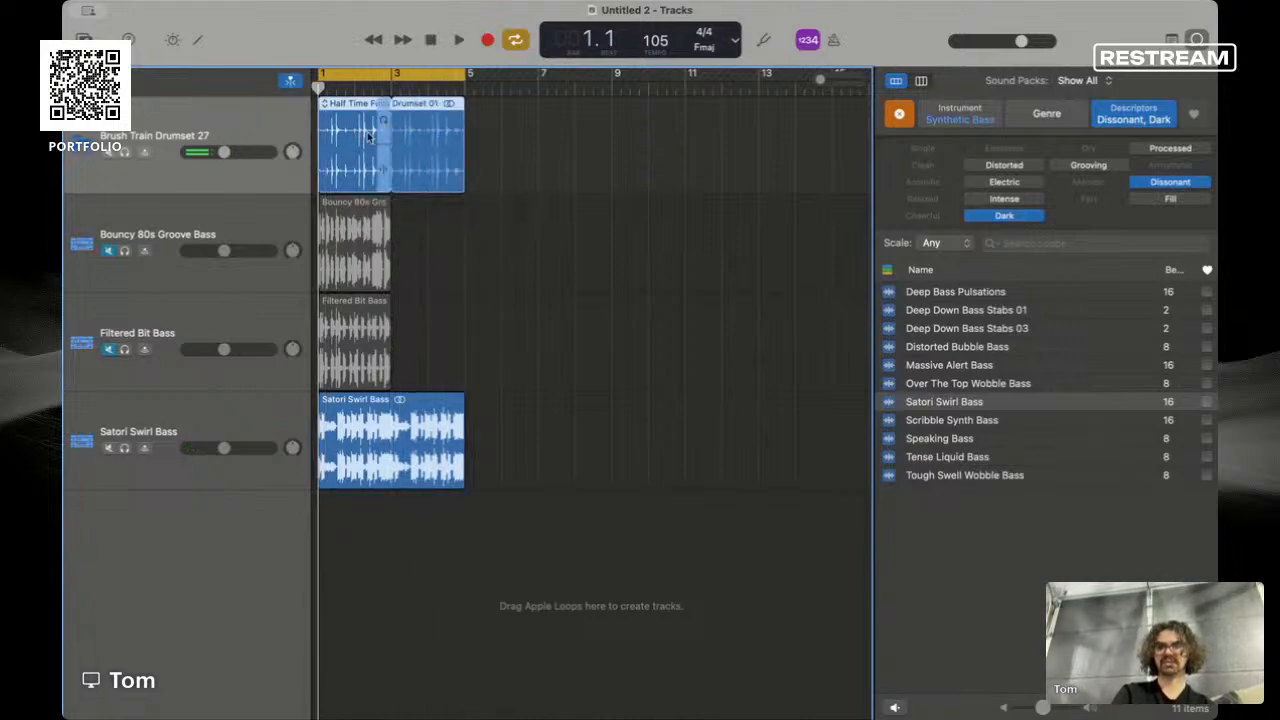
- Play the cycle while slightly lowering the Satori Swirl Bass track volume and setting the project key to C major
{"action": "key", "text": "space"}
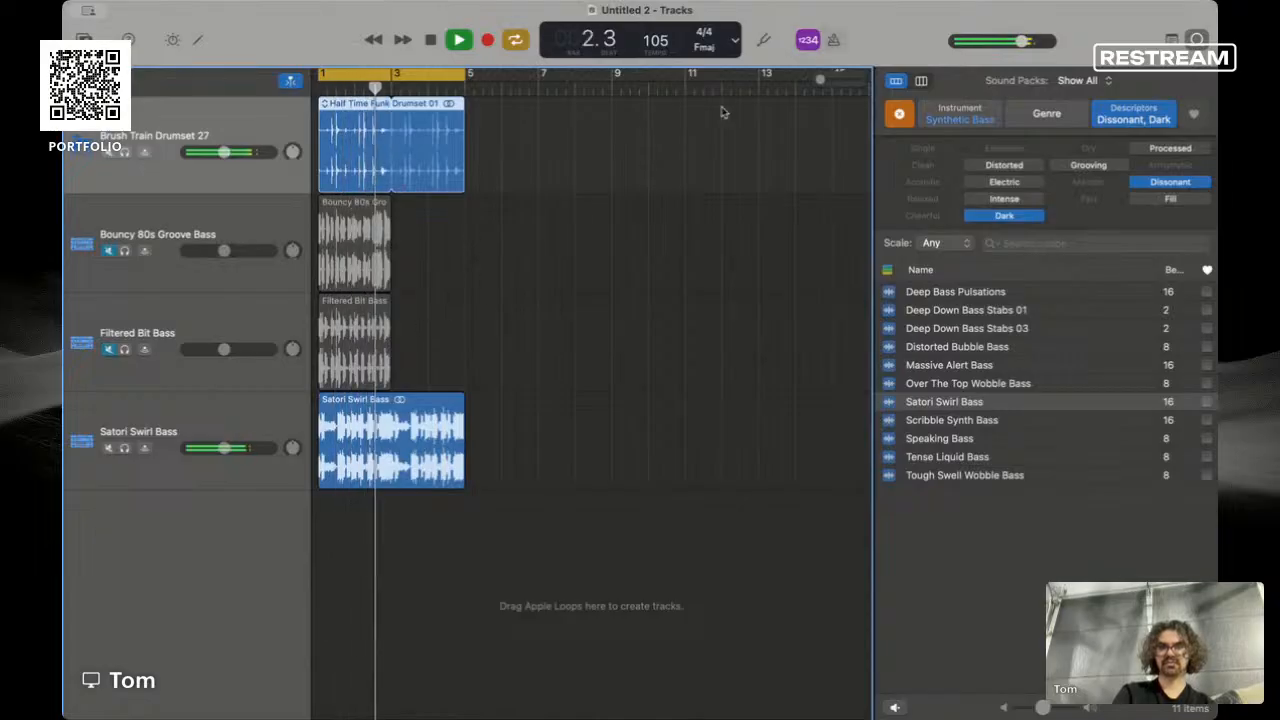
{"action": "left_click_drag", "start_coordinate": [225, 449], "coordinate": [222, 450]}
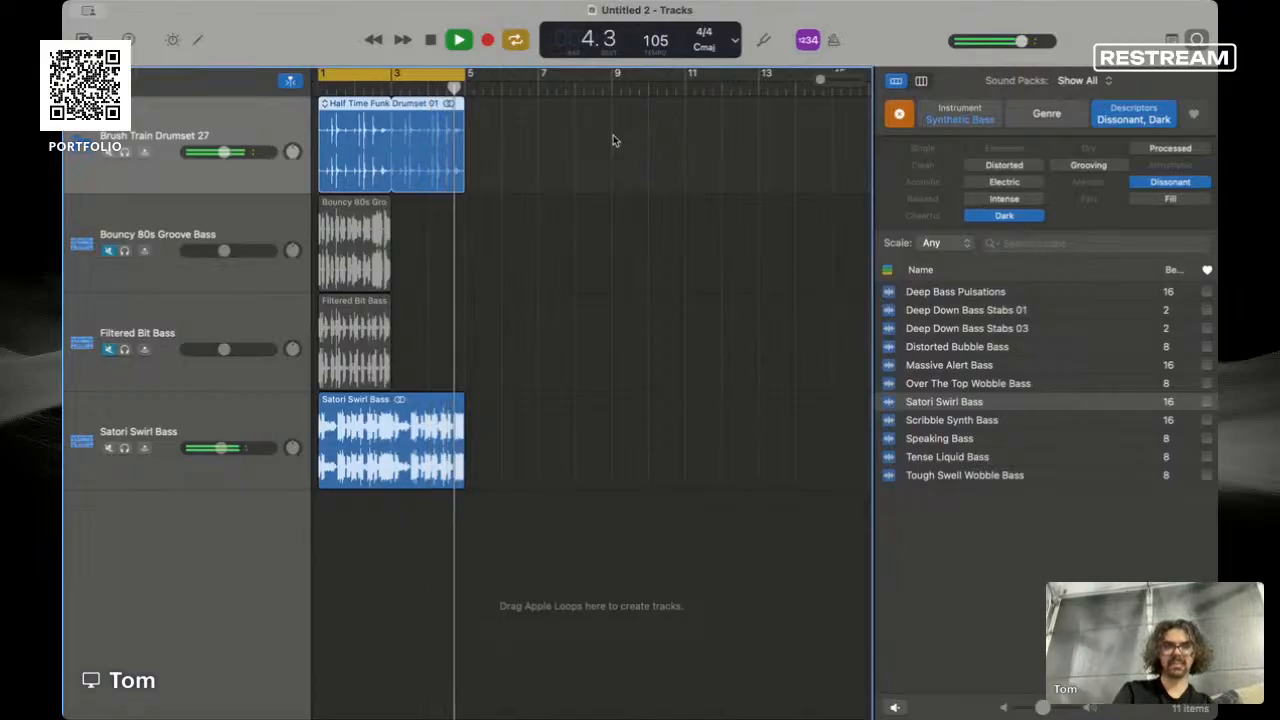
{"action": "key", "text": "space"}
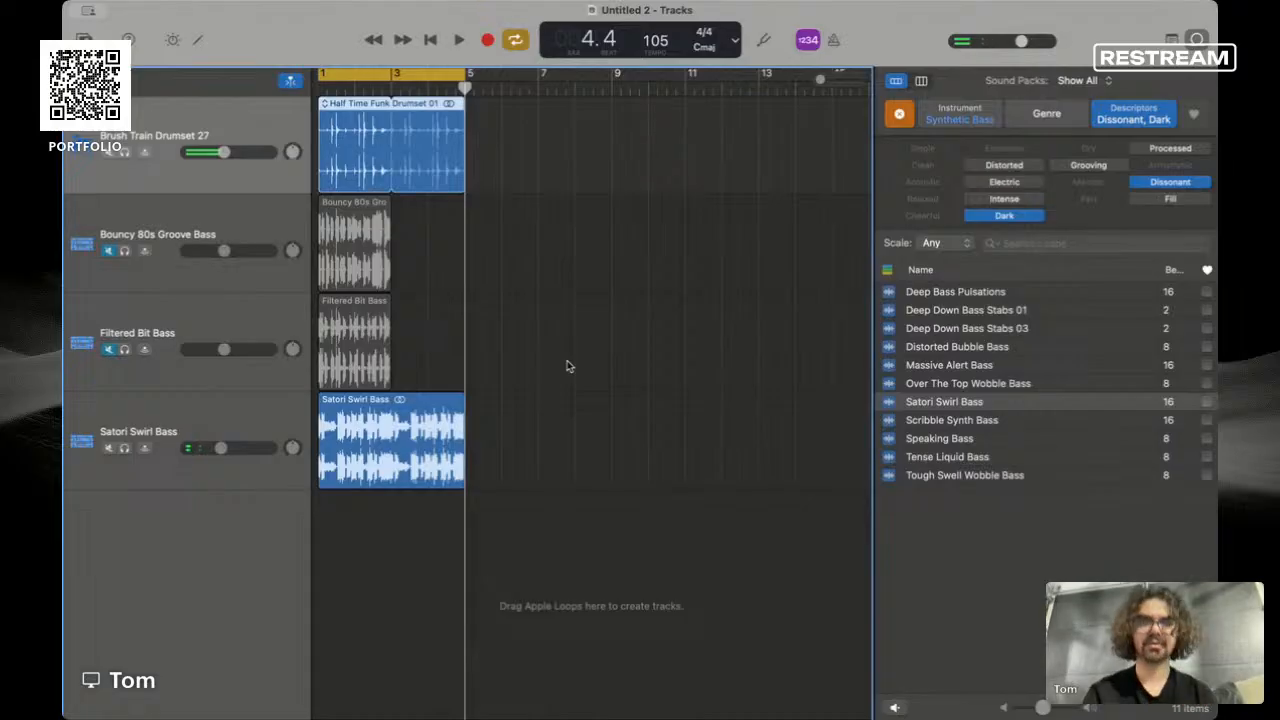
- Delete the muted Filtered Bit Bass and Bouncy 80s Groove Bass tracks, and play the drums with Satori Swirl Bass
{"action": "left_click", "coordinate": [258, 243]}
{"action": "left_click", "coordinate": [251, 318]}
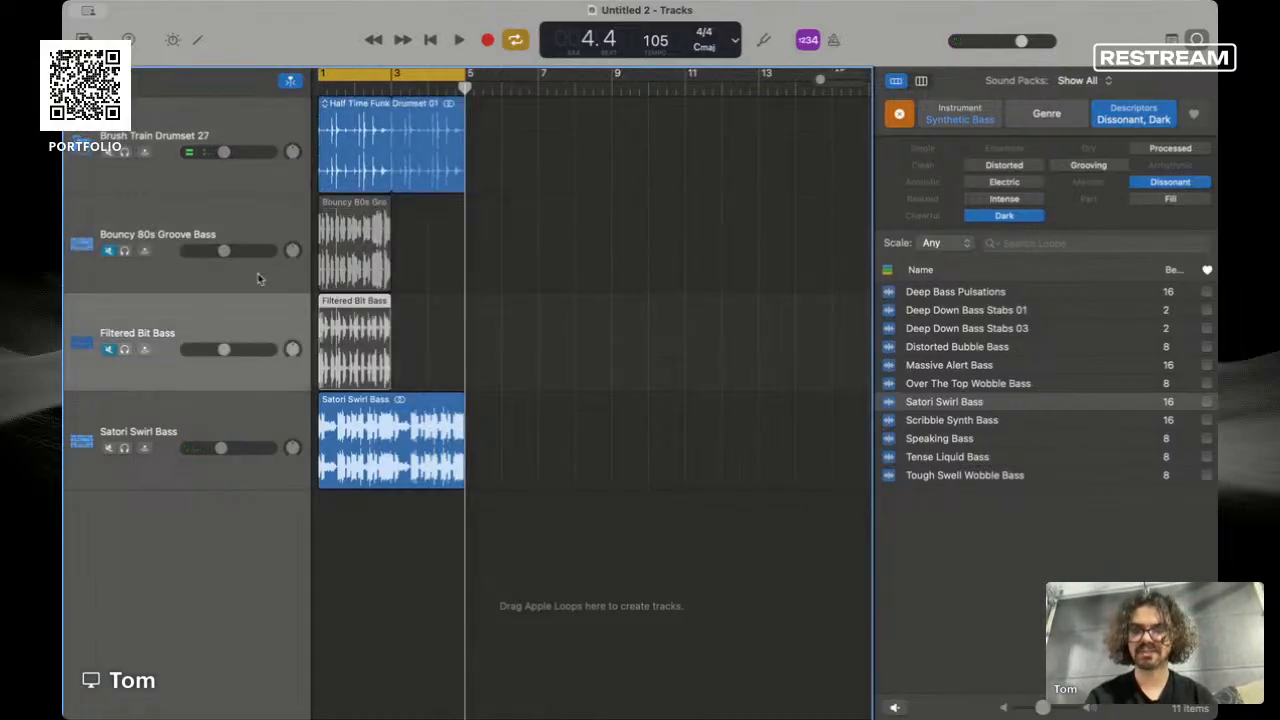
{"action": "key", "text": "super+BackSpace"}
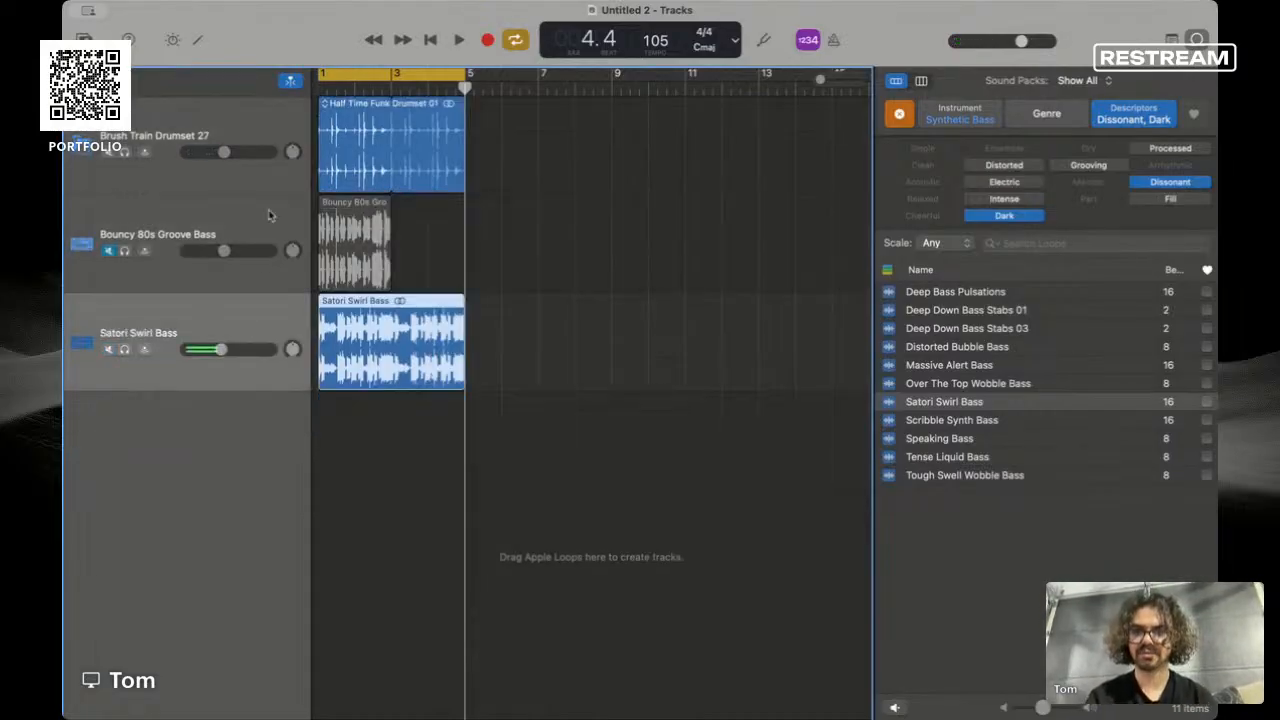
{"action": "left_click", "coordinate": [268, 215]}
{"action": "key", "text": "super+BackSpace"}
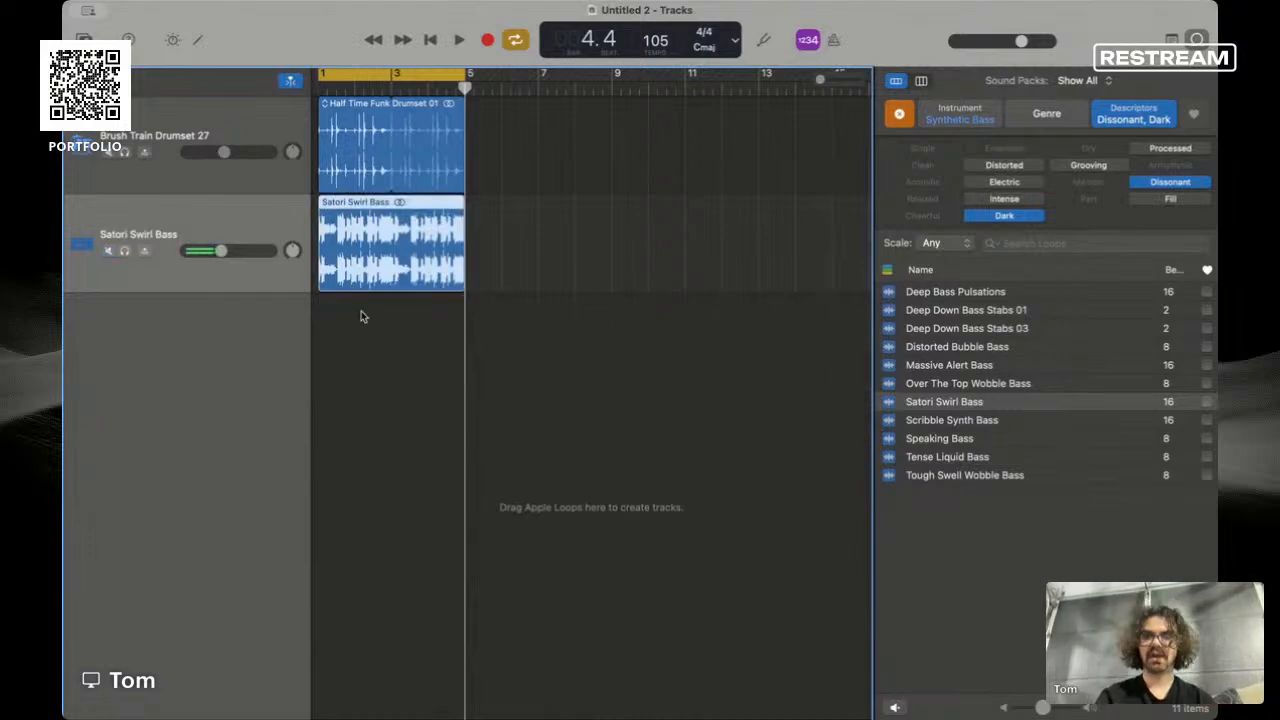
{"action": "key", "text": "space"}
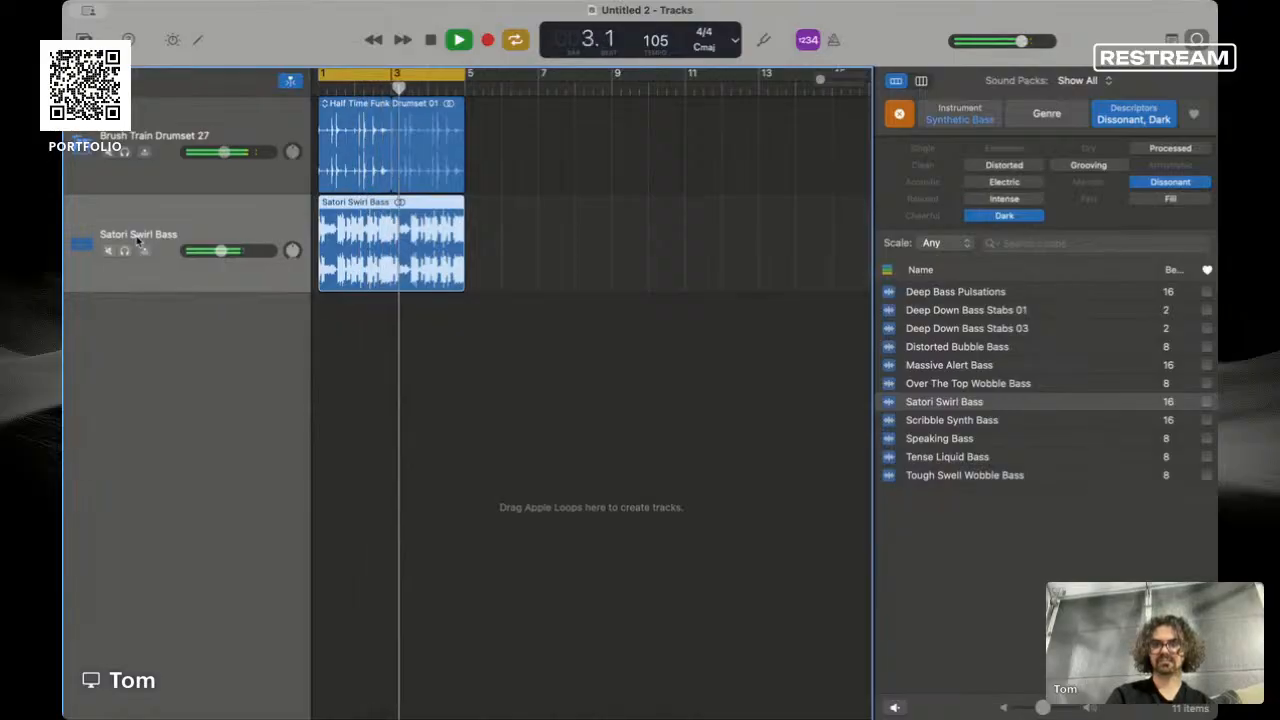
{"action": "key", "text": "space"}
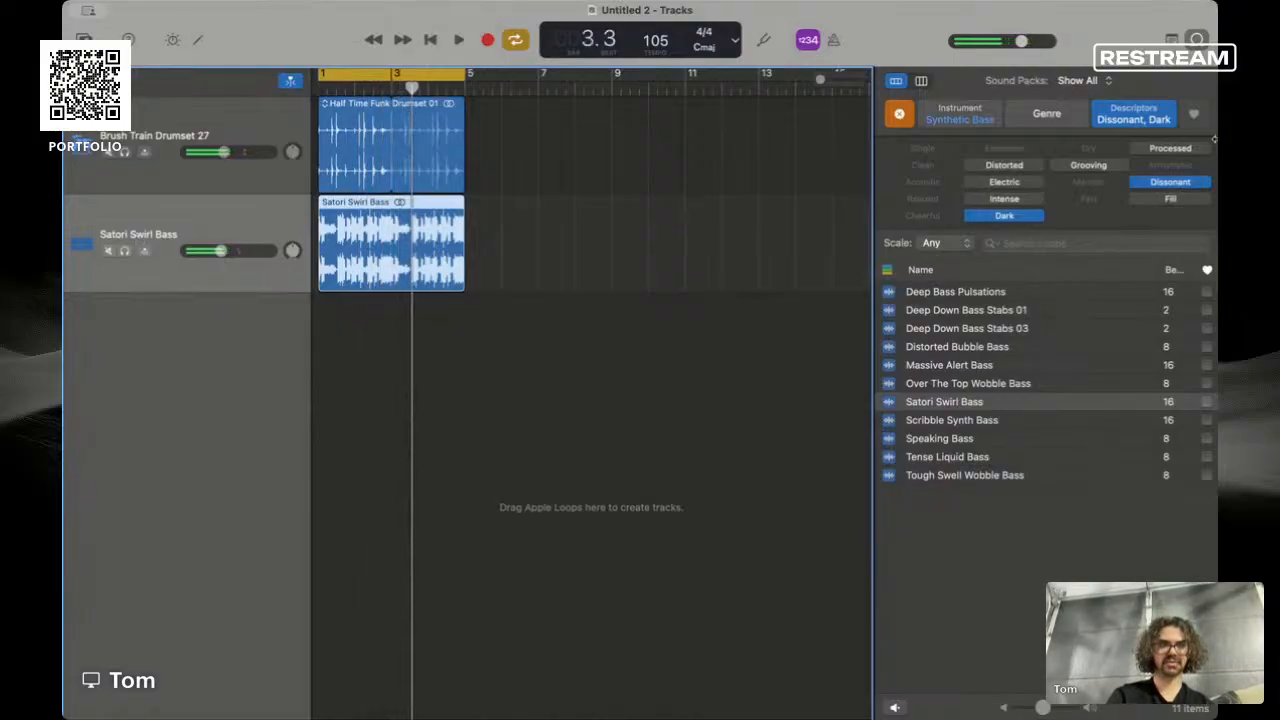
- Clear the Dissonant, Dark and Synthetic Bass filters so the loop browser lists all loops
{"action": "left_click", "coordinate": [1136, 116]}
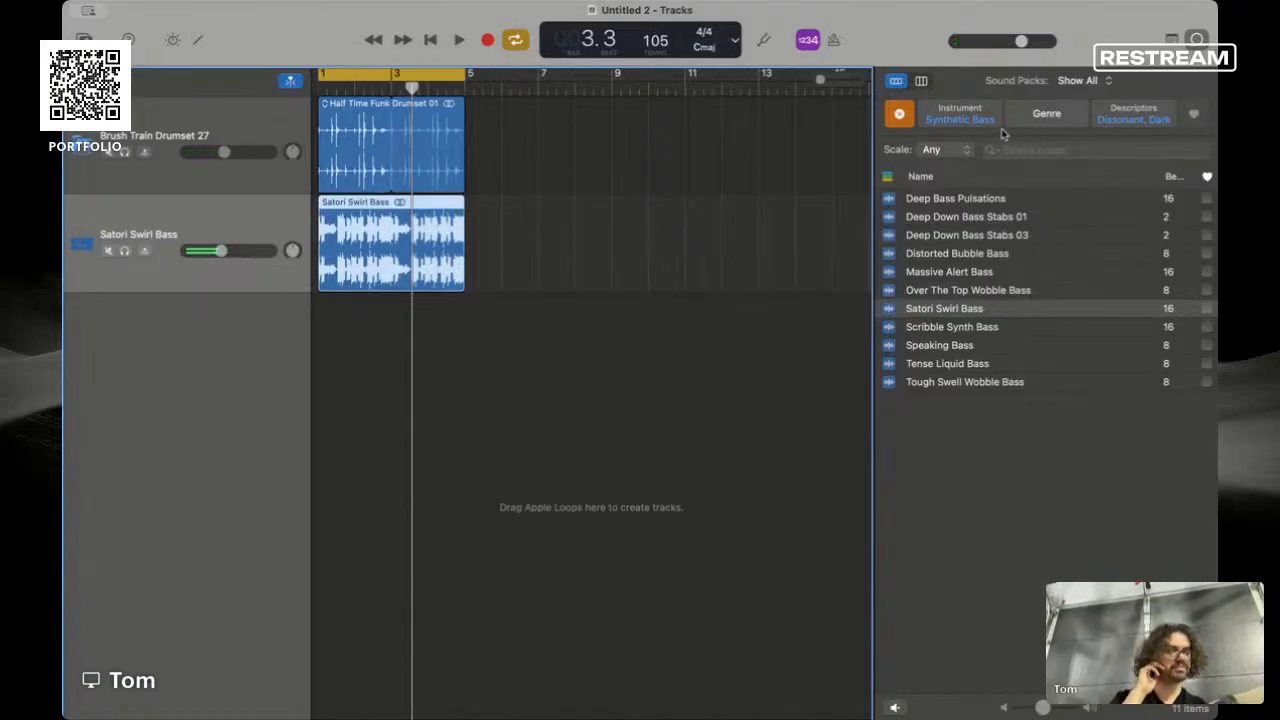
{"action": "left_click", "coordinate": [1160, 118]}
{"action": "left_click", "coordinate": [1163, 181]}
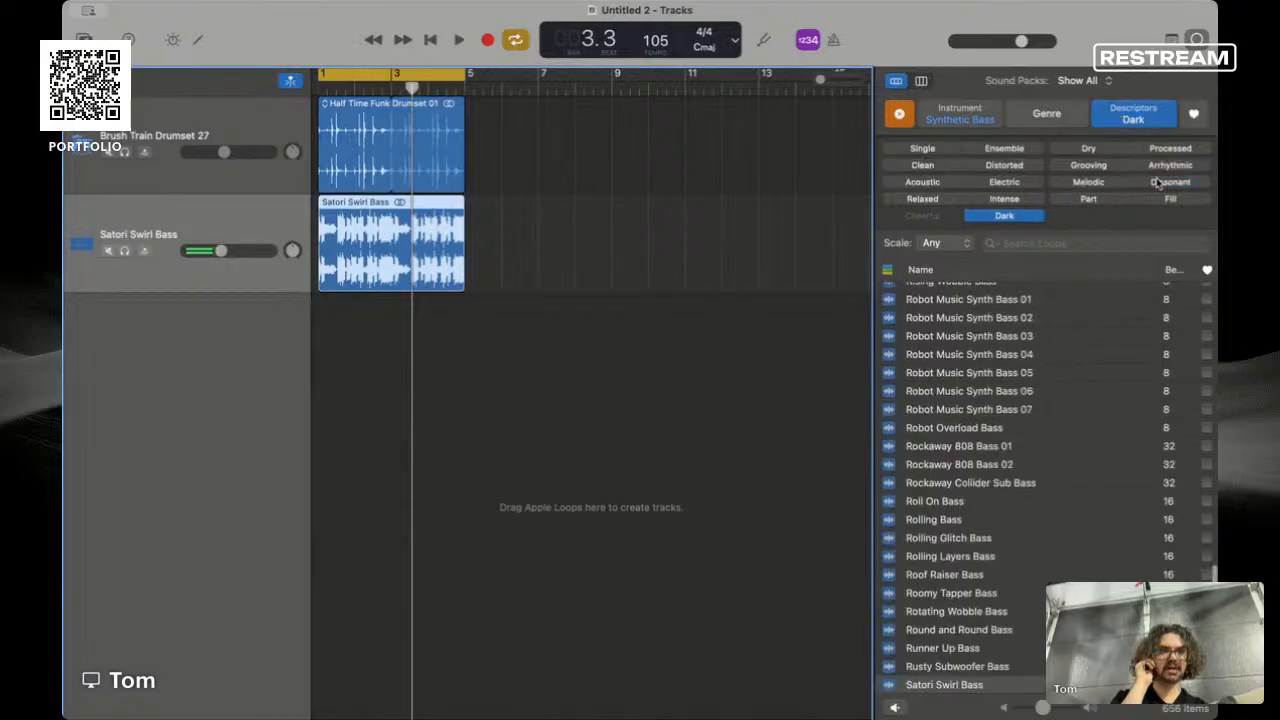
{"action": "left_click", "coordinate": [1005, 216]}
{"action": "left_click", "coordinate": [972, 120]}
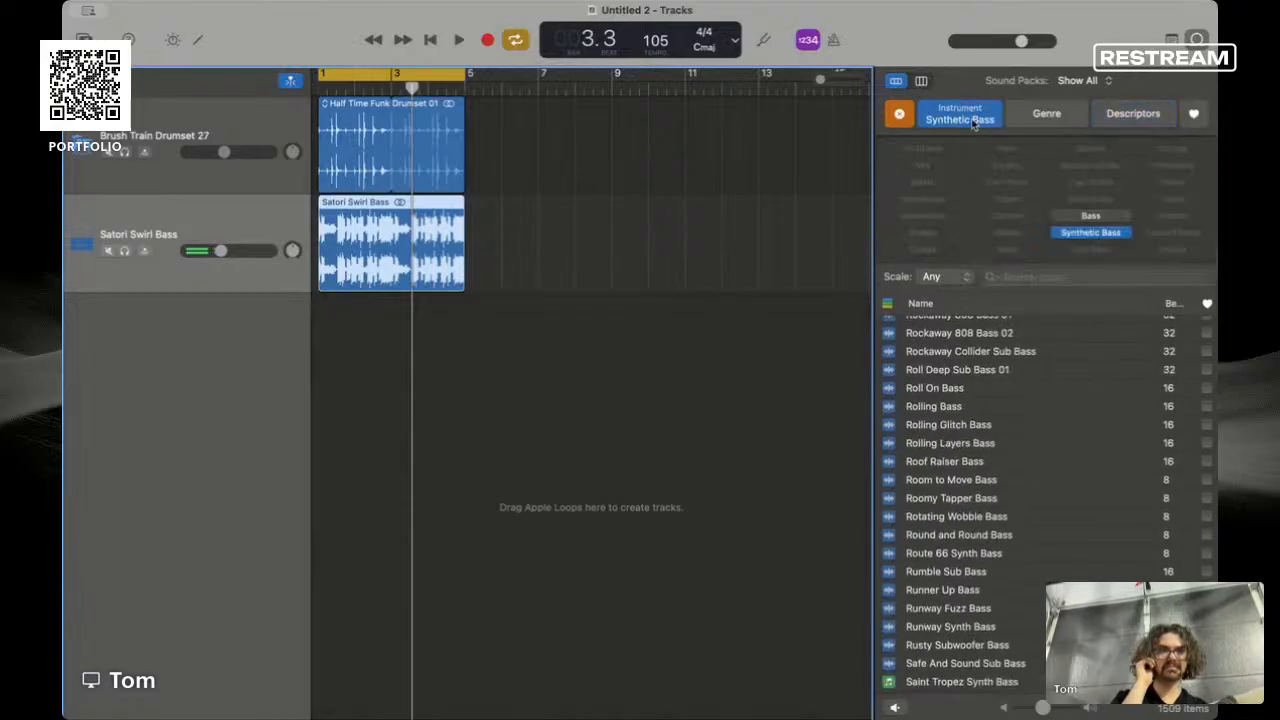
{"action": "left_click", "coordinate": [1085, 234]}
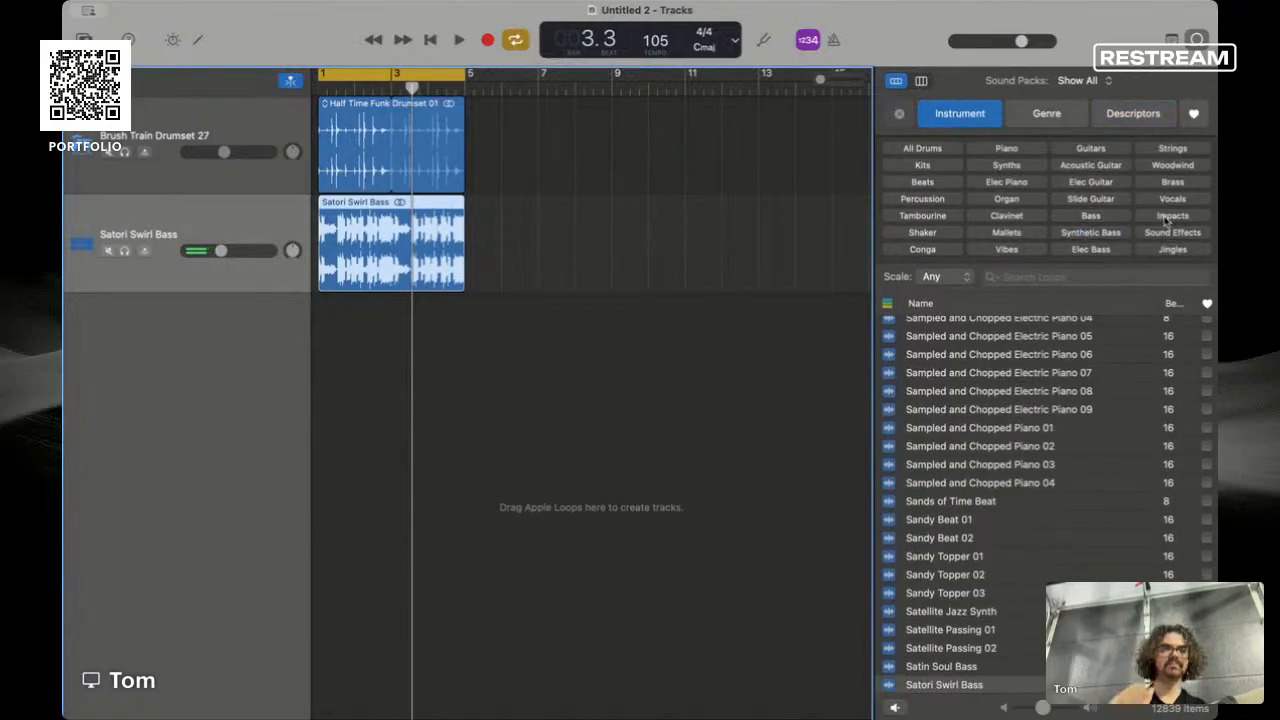
{"action": "key", "text": "space"}
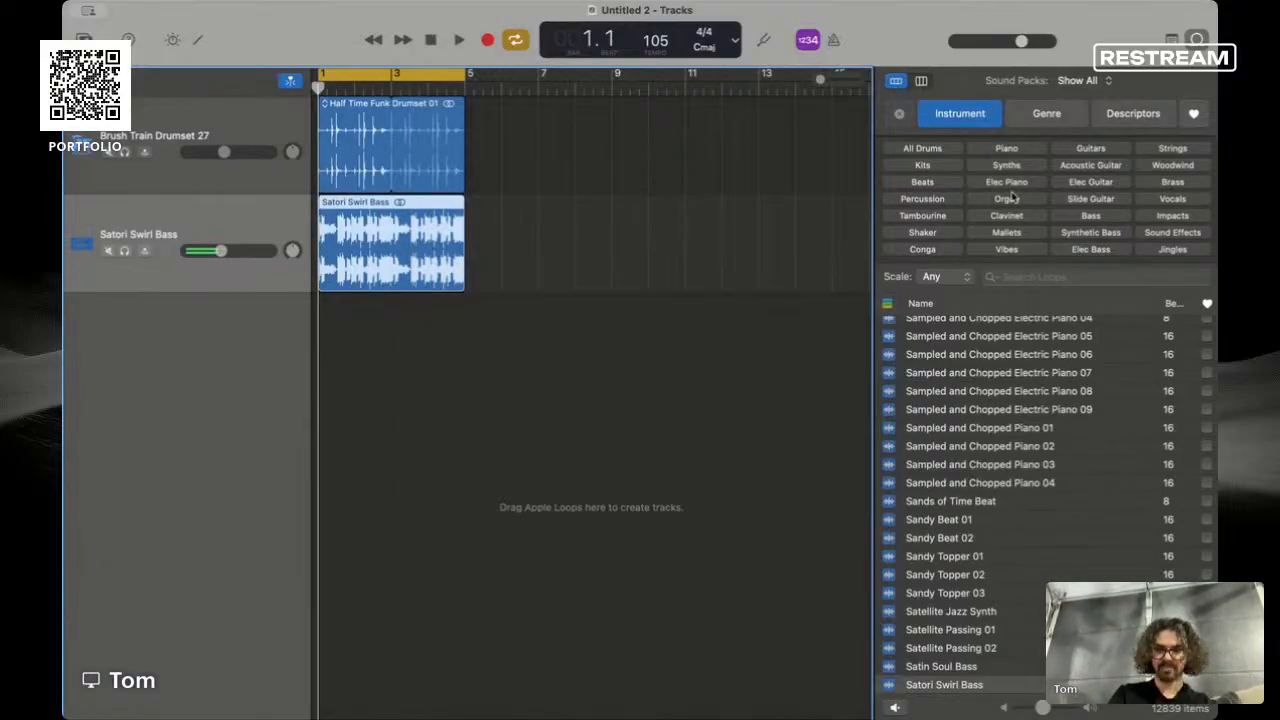
{"action": "key", "text": "super+Tab"}
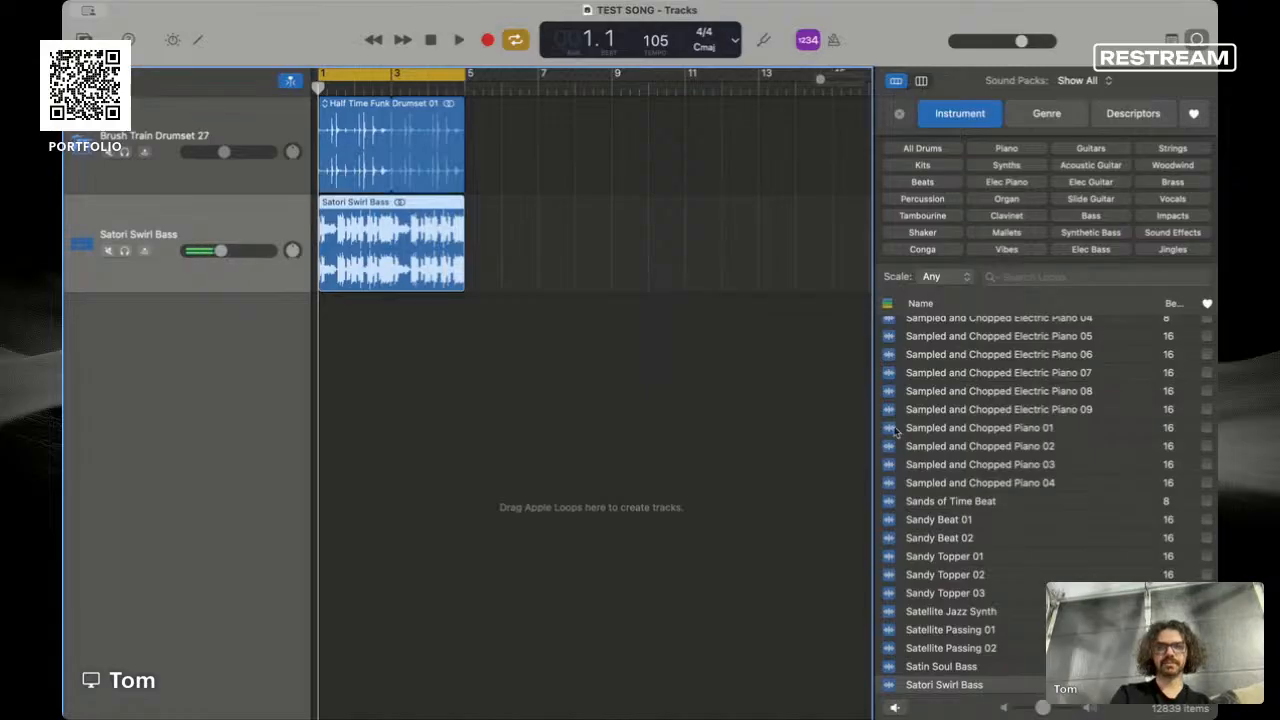
- Filter the loop browser to the Synths instrument and browse the listed loops
{"action": "scroll", "coordinate": [902, 430], "scroll_direction": "up", "scroll_amount": 15}
{"action": "scroll", "coordinate": [903, 430], "scroll_direction": "up", "scroll_amount": 15}
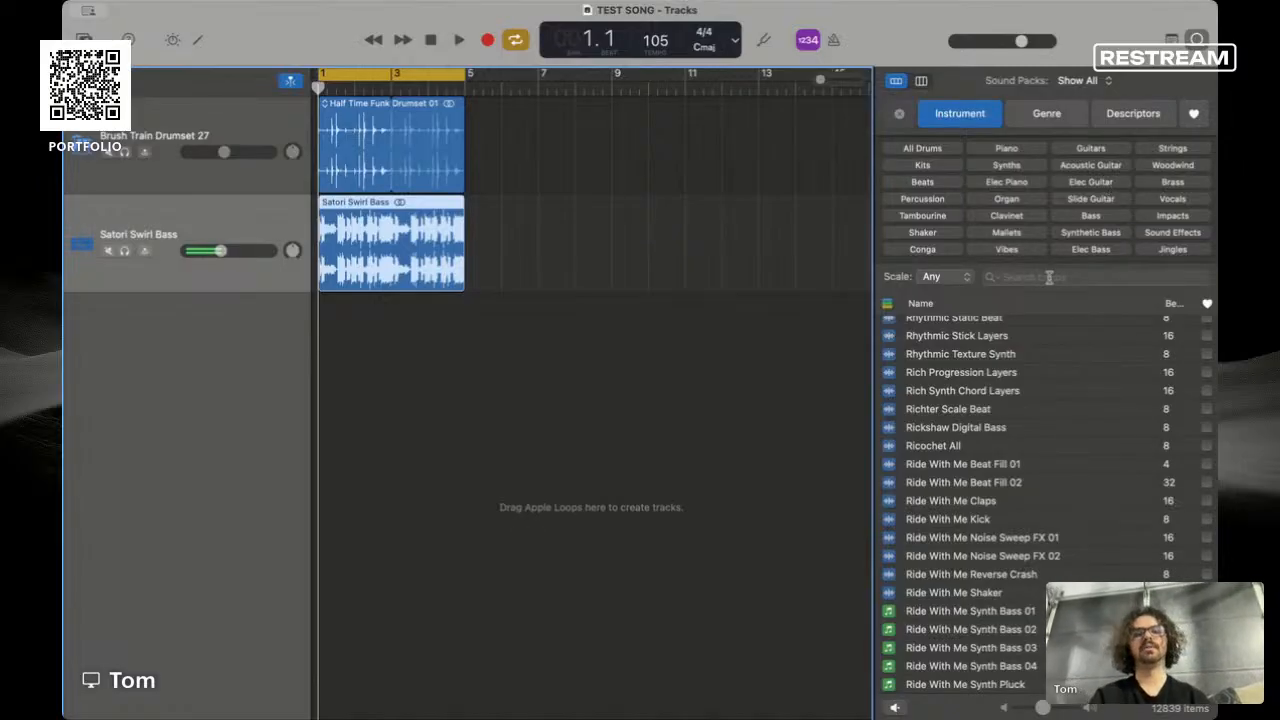
{"action": "left_click", "coordinate": [1007, 166]}
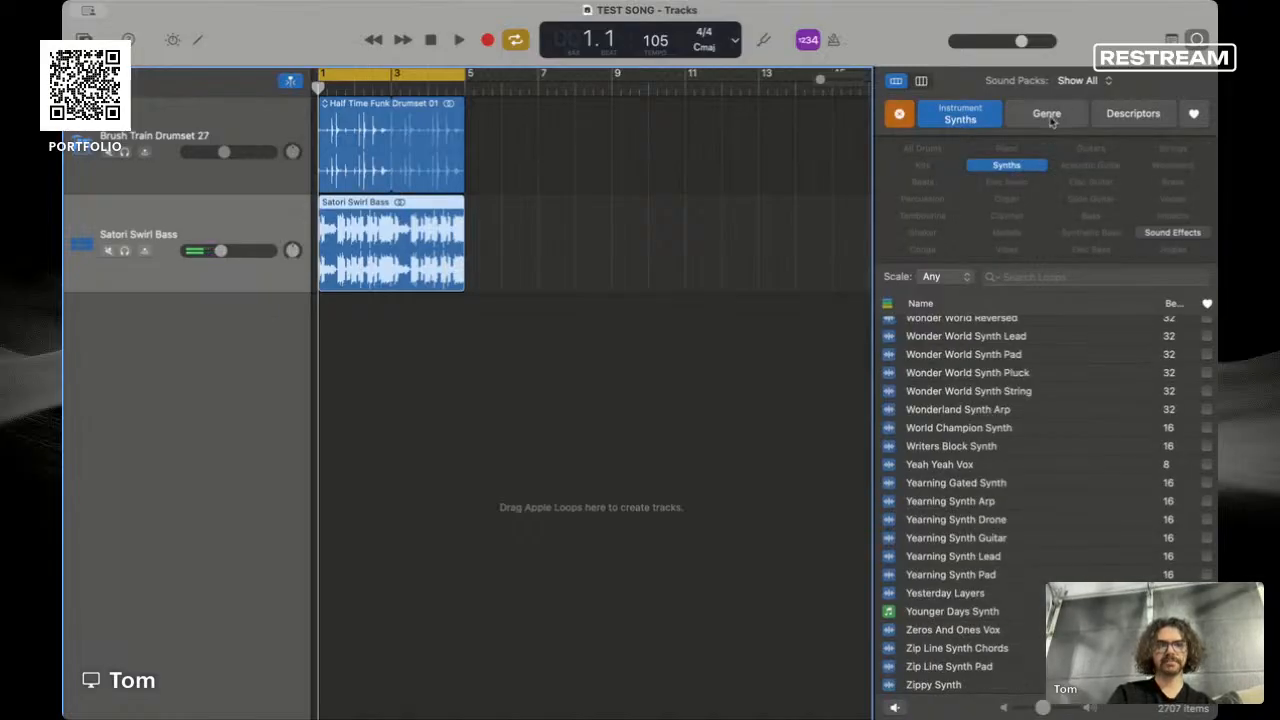
{"action": "left_click", "coordinate": [996, 452]}
{"action": "scroll", "coordinate": [997, 456], "scroll_direction": "down", "scroll_amount": 1}
{"action": "scroll", "coordinate": [997, 456], "scroll_direction": "up", "scroll_amount": 10}
{"action": "scroll", "coordinate": [997, 456], "scroll_direction": "up", "scroll_amount": 5}
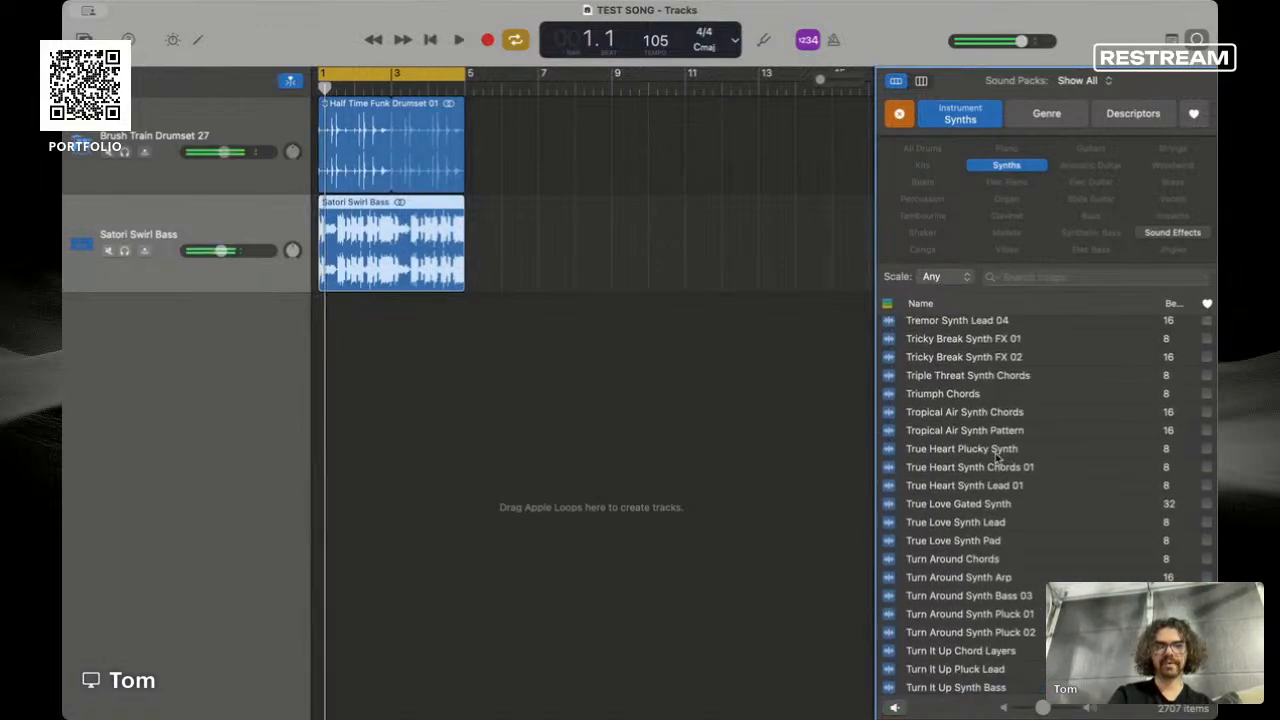
- Narrow the synth loops with the Distorted and Relaxed descriptors, trying Dissonant and removing it again
{"action": "left_click", "coordinate": [1112, 116]}
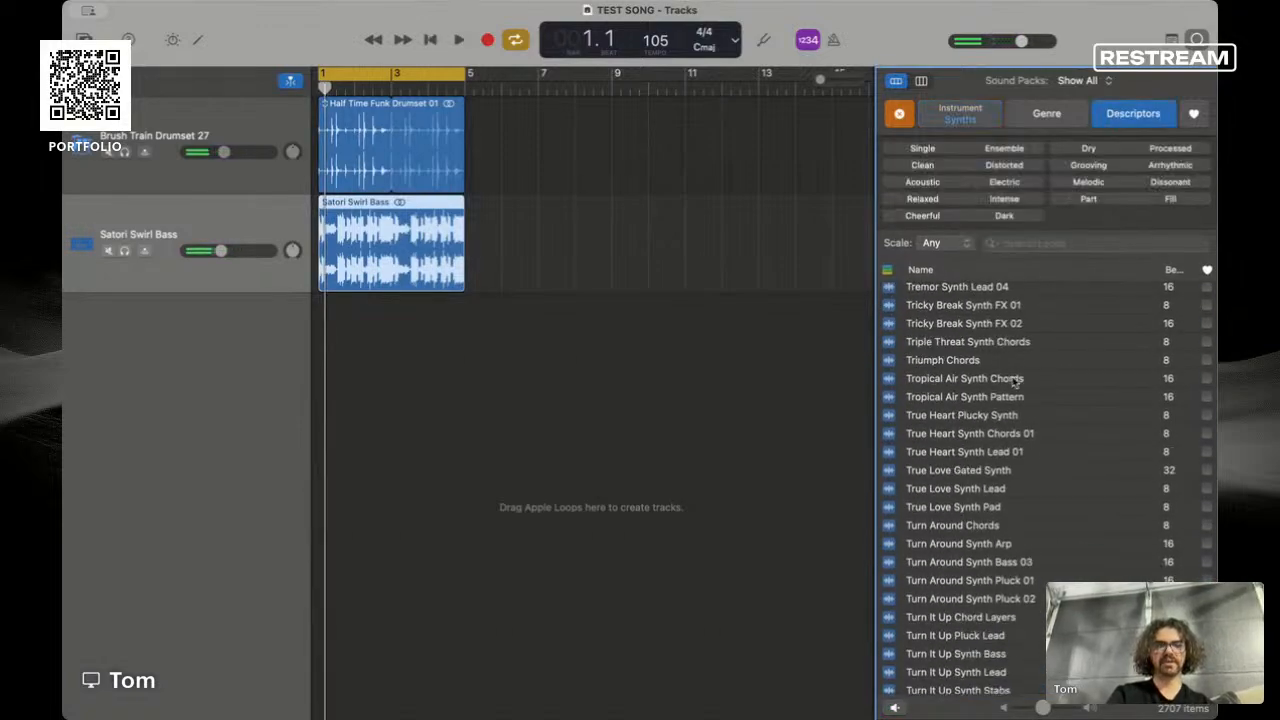
{"action": "scroll", "coordinate": [1012, 380], "scroll_direction": "down", "scroll_amount": 3}
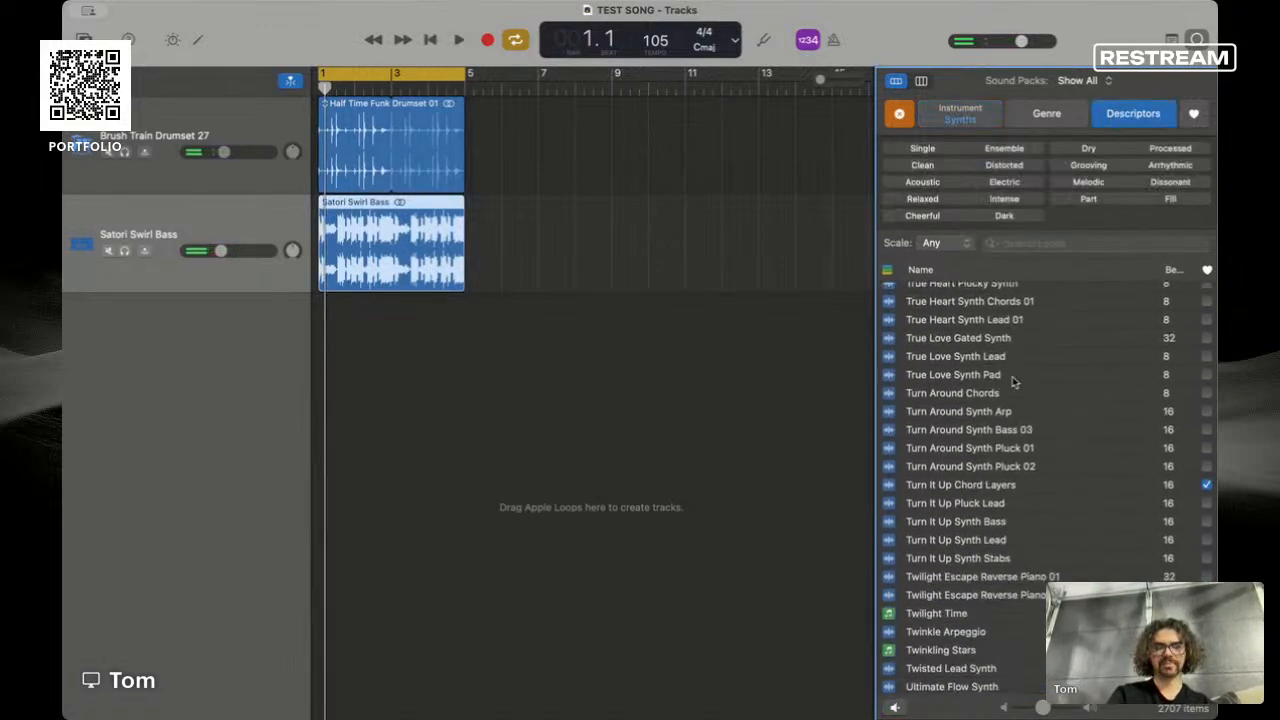
{"action": "left_click", "coordinate": [1005, 165]}
{"action": "left_click", "coordinate": [922, 199]}
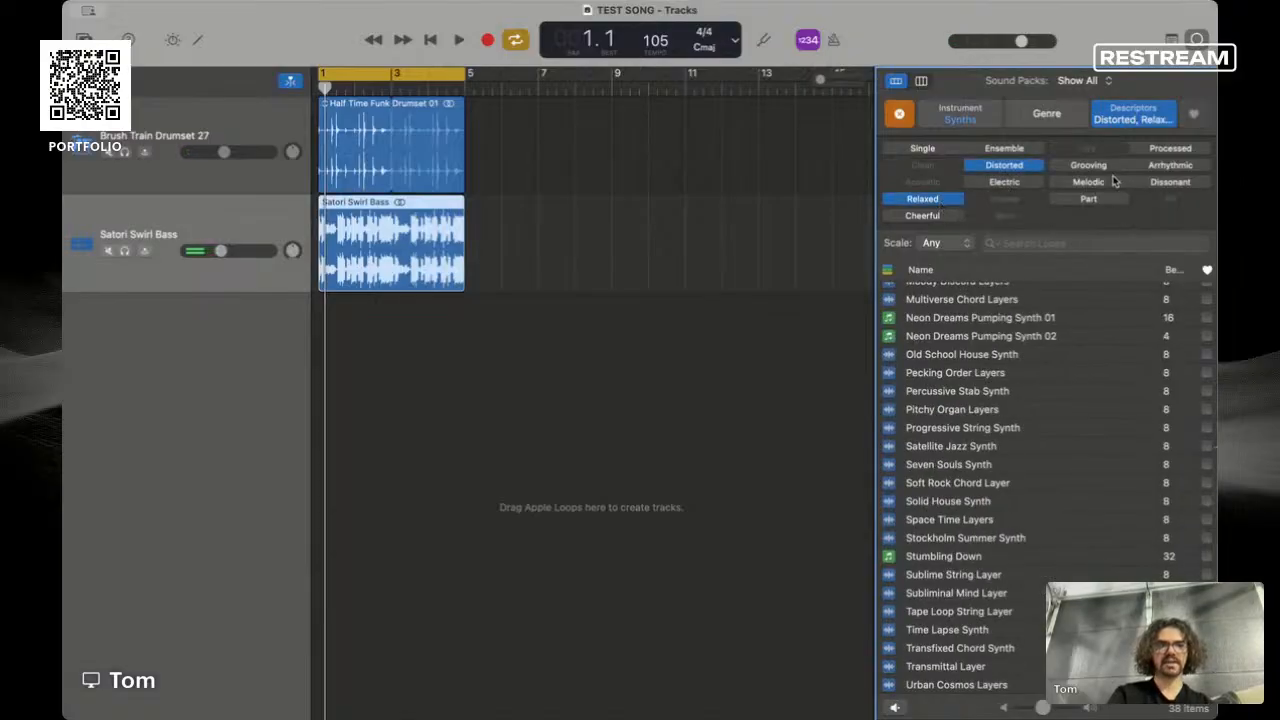
{"action": "left_click", "coordinate": [1163, 184]}
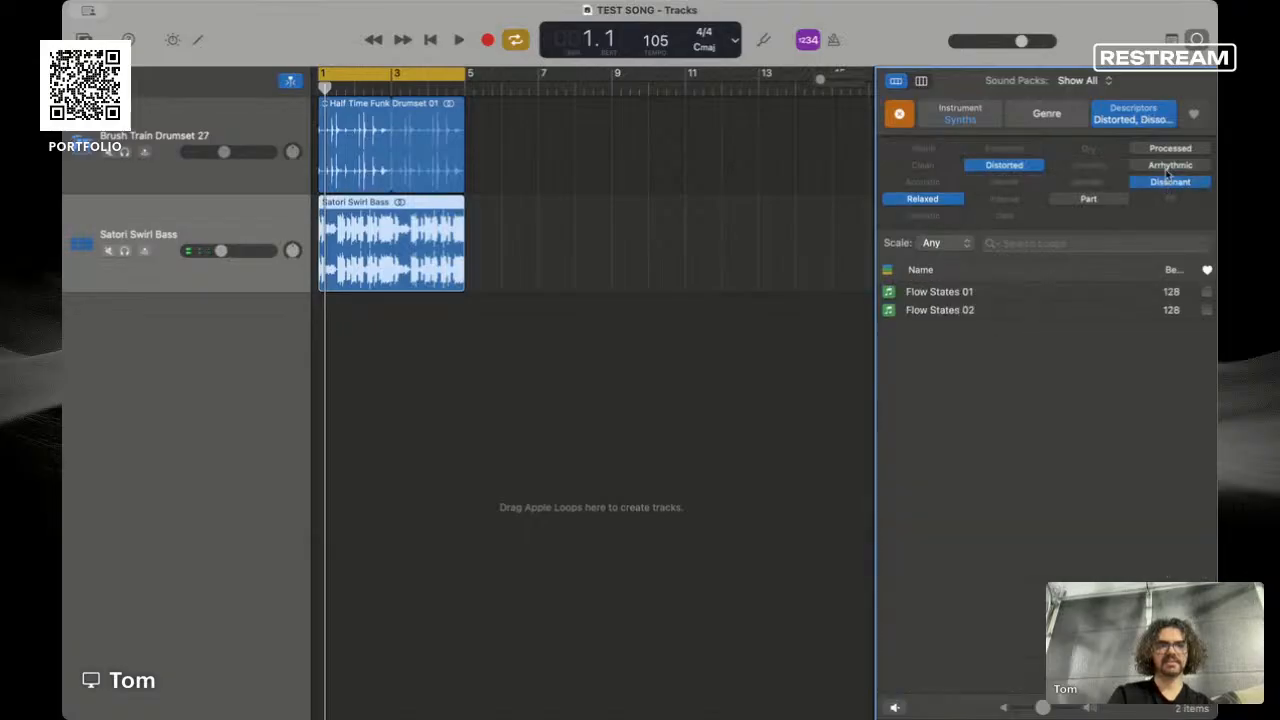
{"action": "left_click", "coordinate": [1167, 181]}
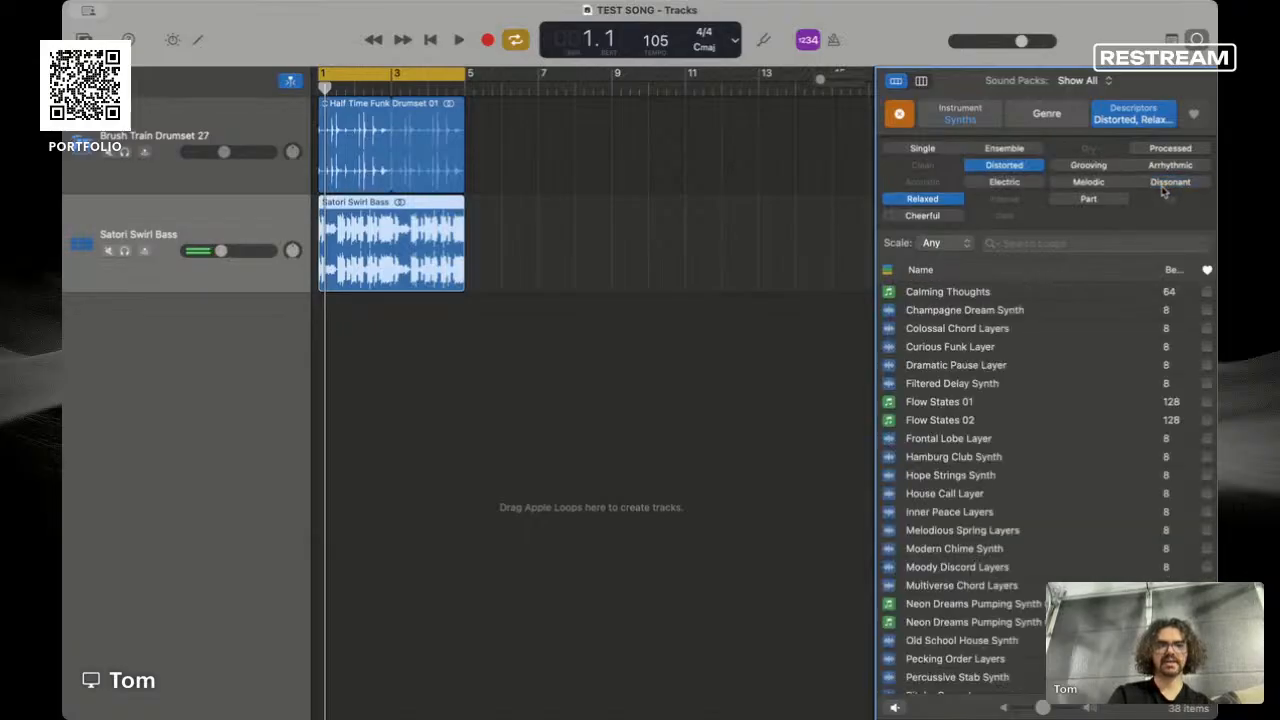
- Audition the Curious Funk Layer loop with the project and add it on a new track at bar 1
{"action": "scroll", "coordinate": [980, 426], "scroll_direction": "down", "scroll_amount": 2}
{"action": "scroll", "coordinate": [980, 426], "scroll_direction": "up", "scroll_amount": 2}
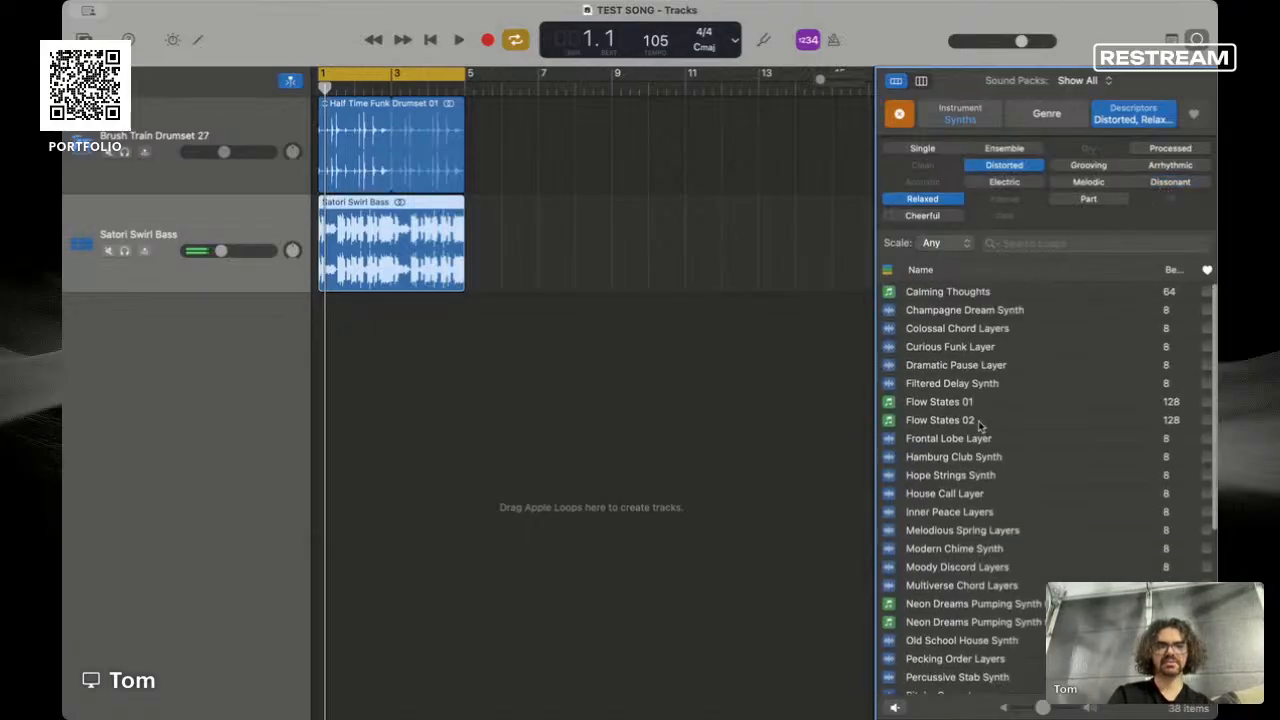
{"action": "left_click", "coordinate": [977, 350]}
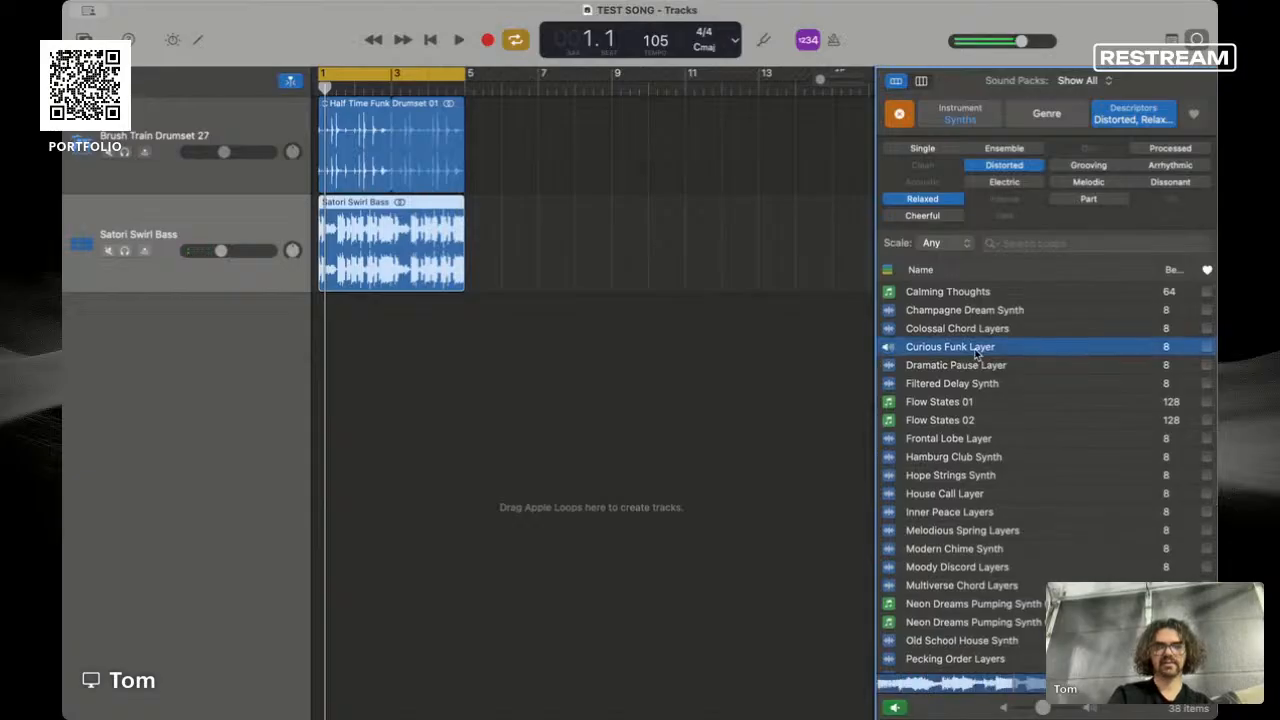
{"action": "key", "text": "space"}
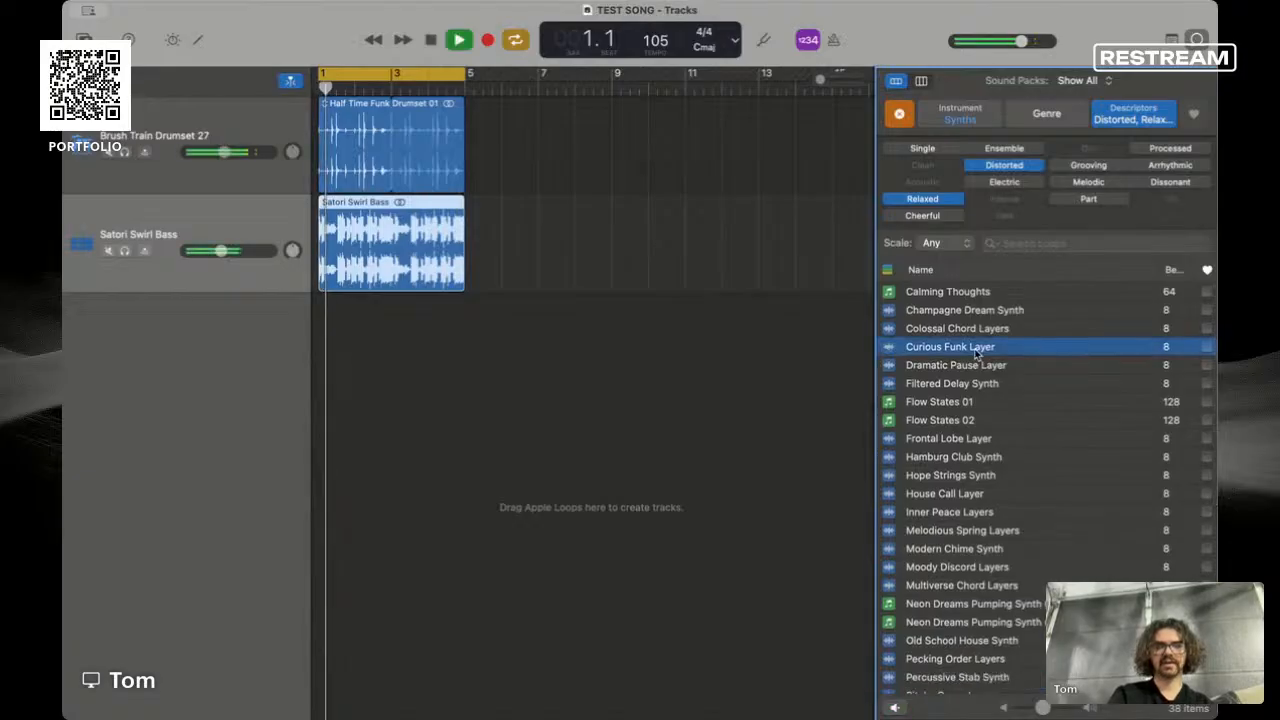
{"action": "left_click_drag", "start_coordinate": [977, 354], "coordinate": [327, 345]}
{"action": "key", "text": "space"}
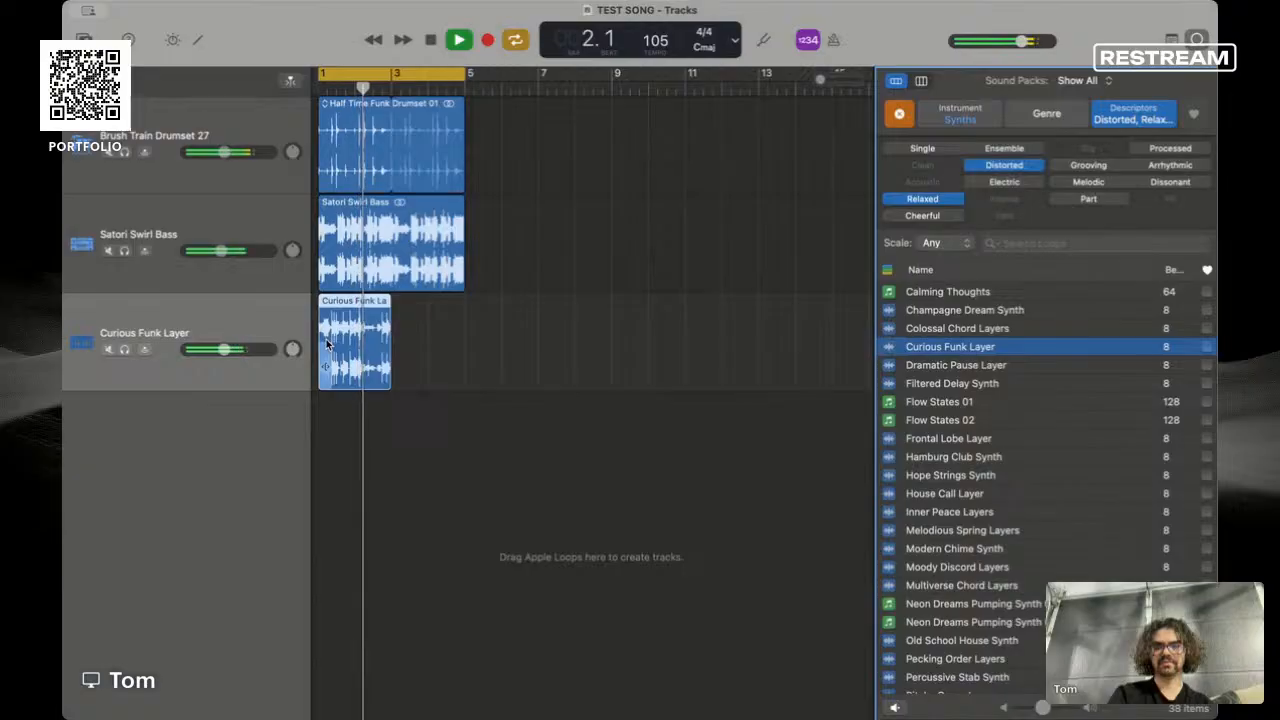
- Audition the Filtered Delay Synth loop and add it on a new track at bar 1, playing it with the project
{"action": "left_click", "coordinate": [968, 388]}
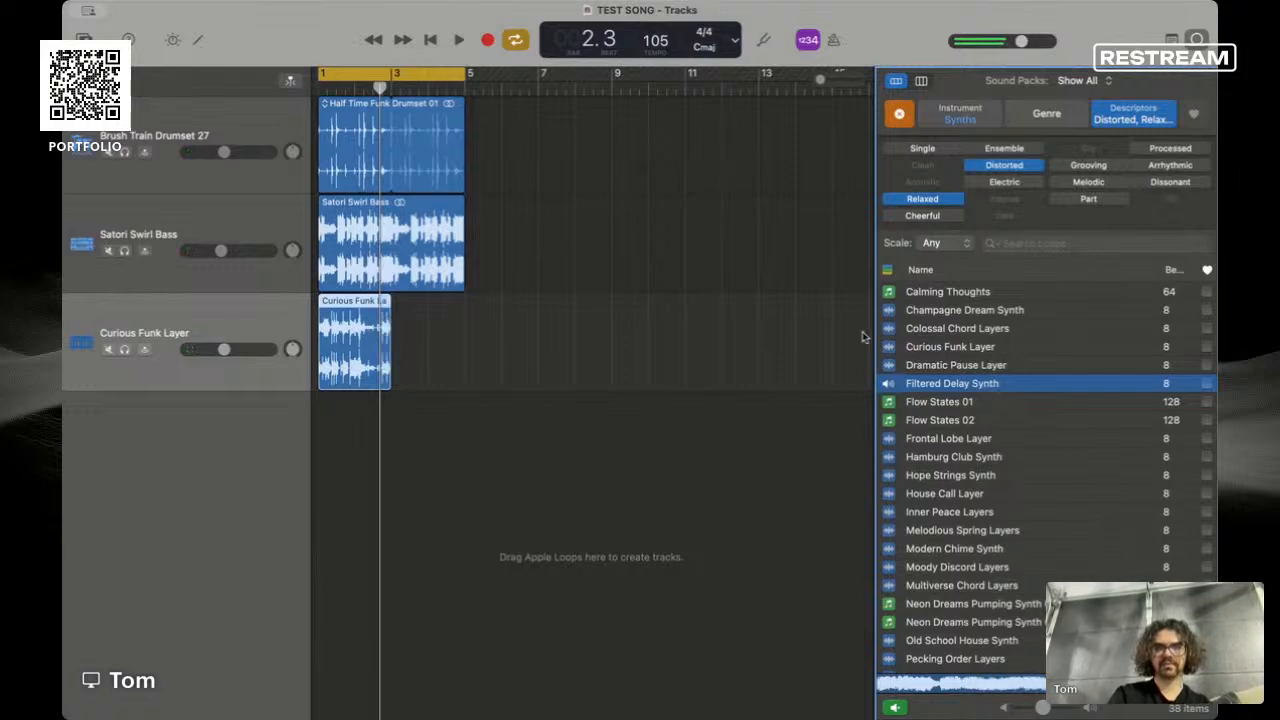
{"action": "key", "text": "space"}
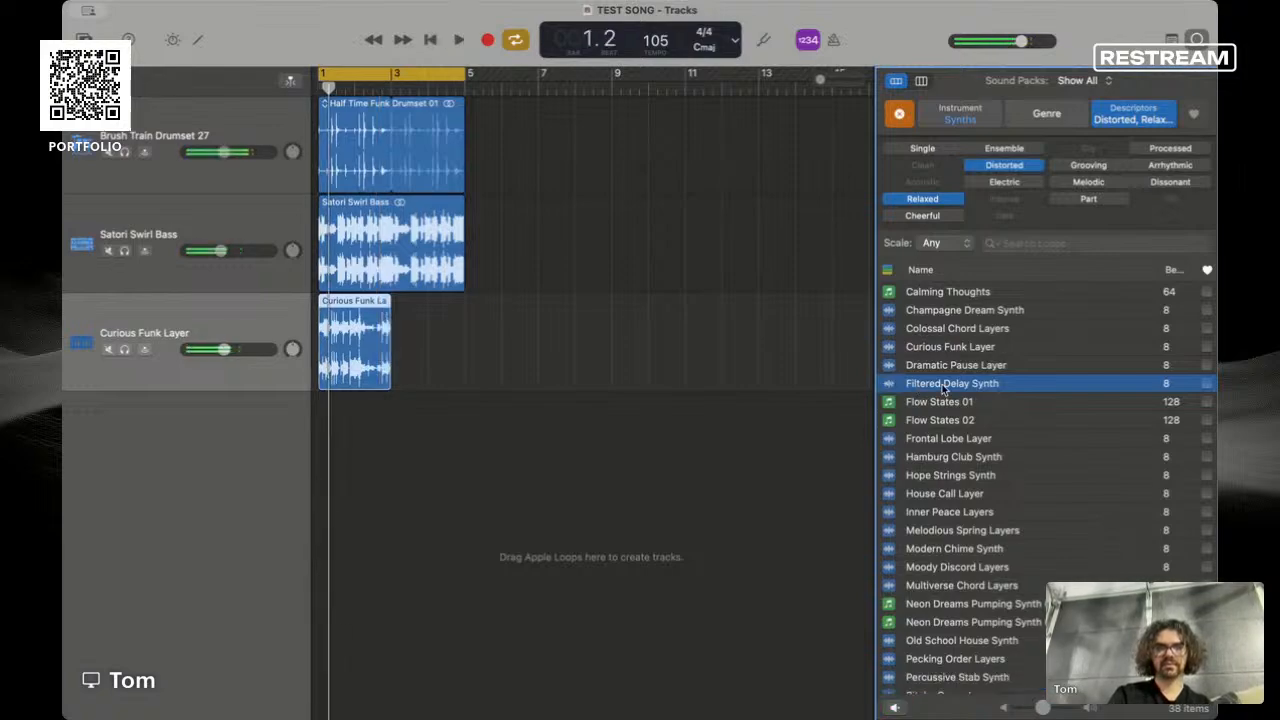
{"action": "left_click_drag", "start_coordinate": [915, 387], "coordinate": [335, 470]}
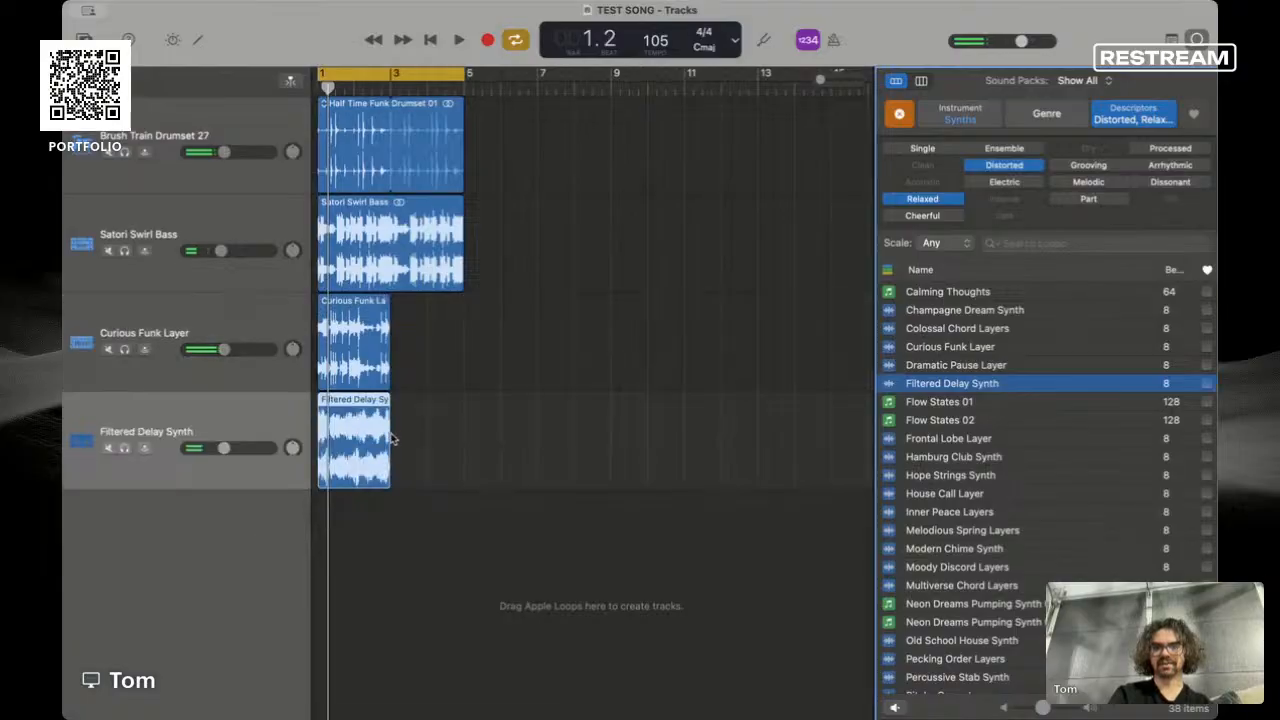
{"action": "key", "text": "space"}
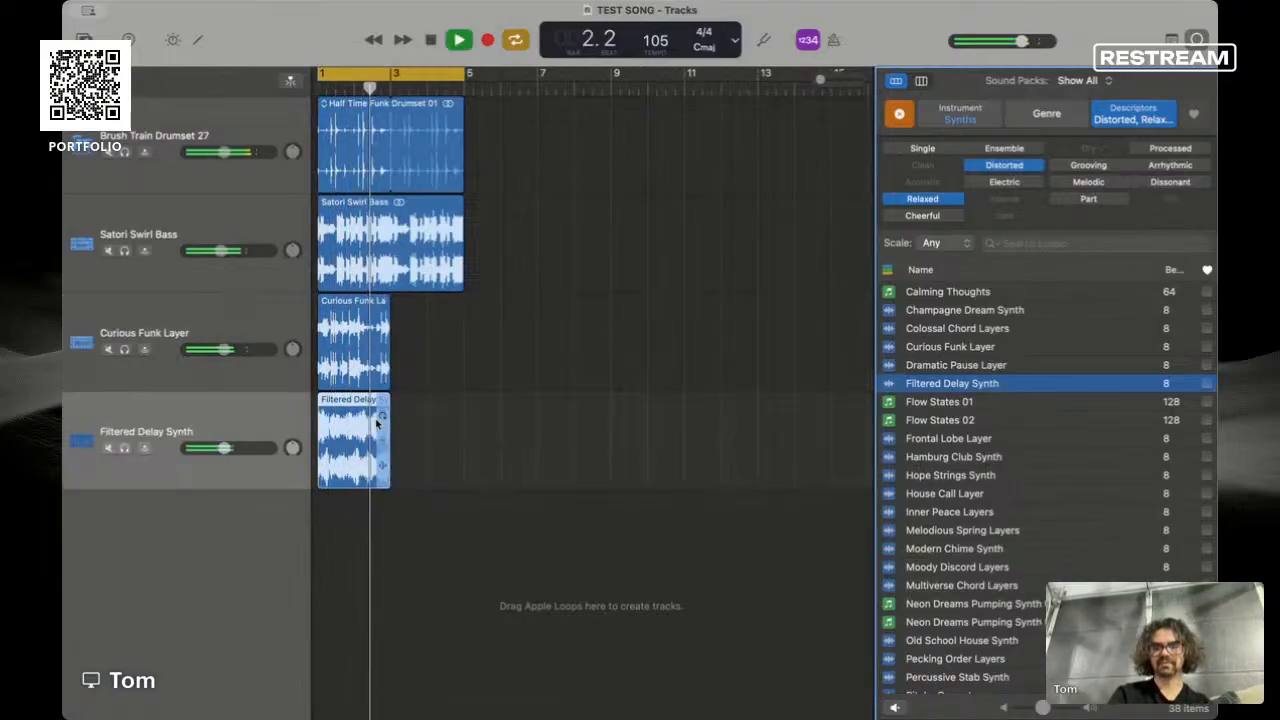
- Solo the Curious Funk Layer and Filtered Delay Synth tracks and shorten the cycle region to end at bar 3 during playback
{"action": "left_click", "coordinate": [125, 350]}
{"action": "left_click", "coordinate": [124, 448]}
{"action": "key", "text": "space"}
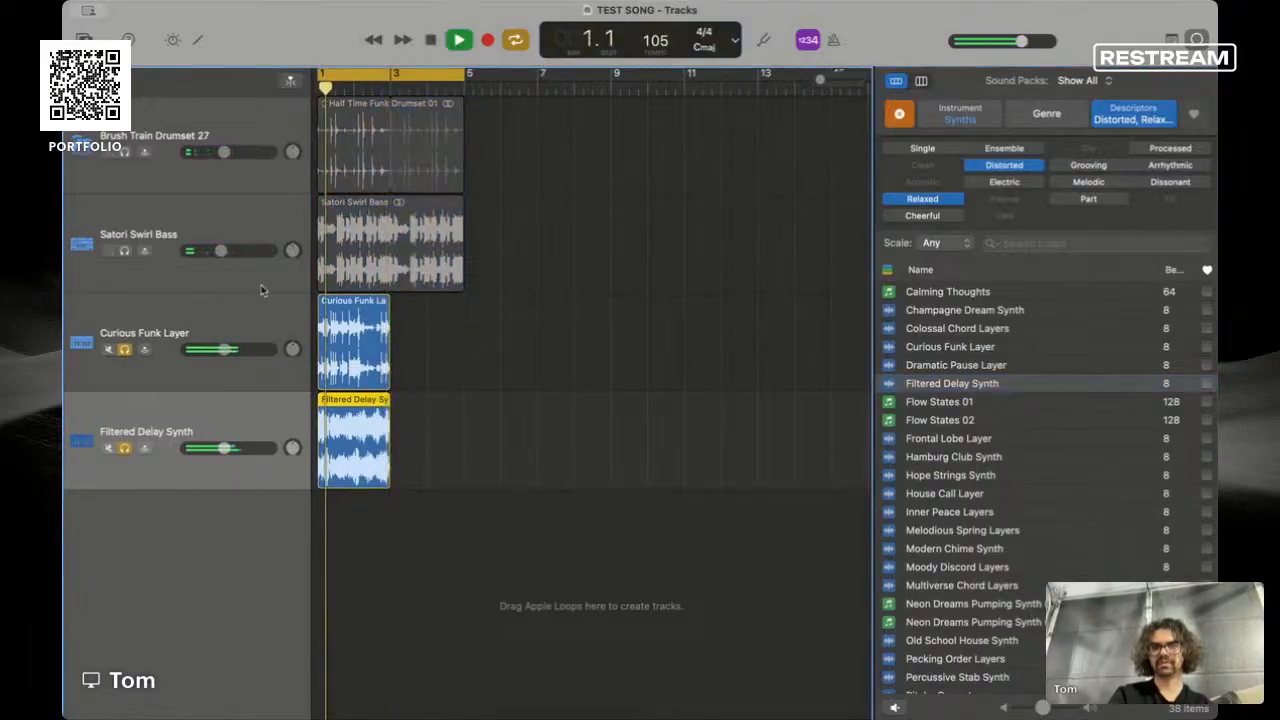
{"action": "left_click_drag", "start_coordinate": [465, 74], "coordinate": [379, 74]}
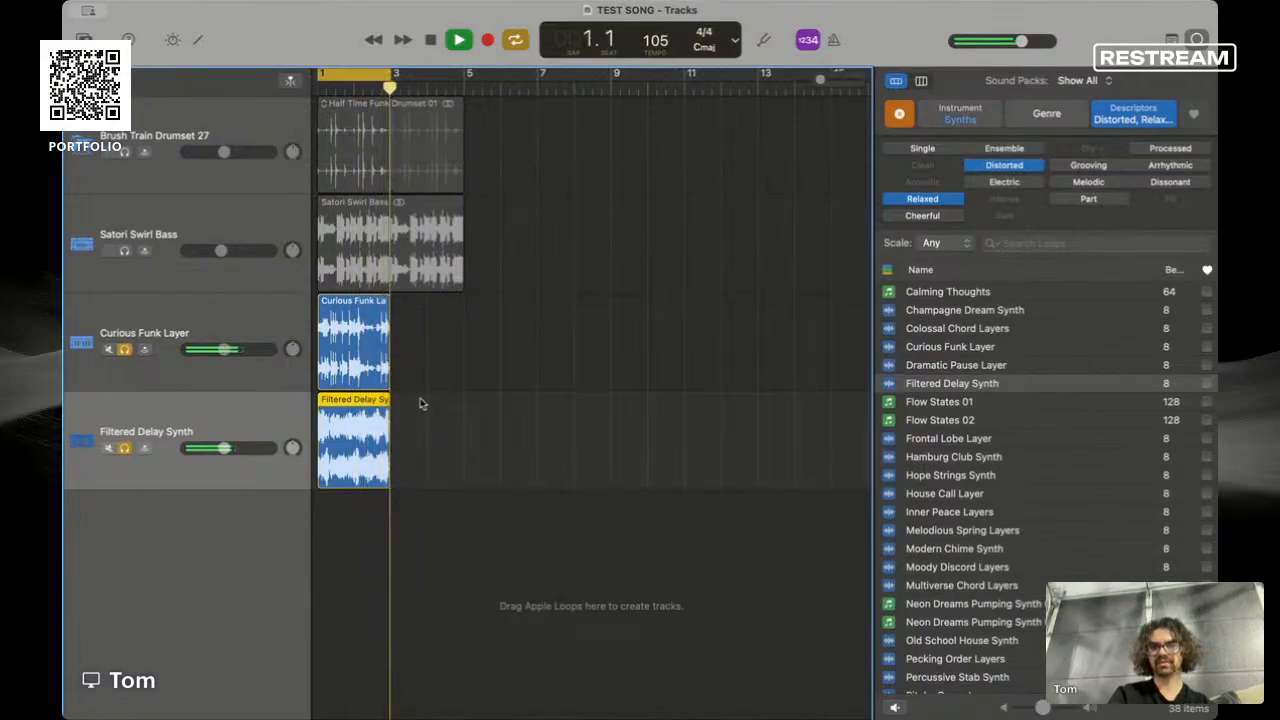
{"action": "key", "text": "space"}
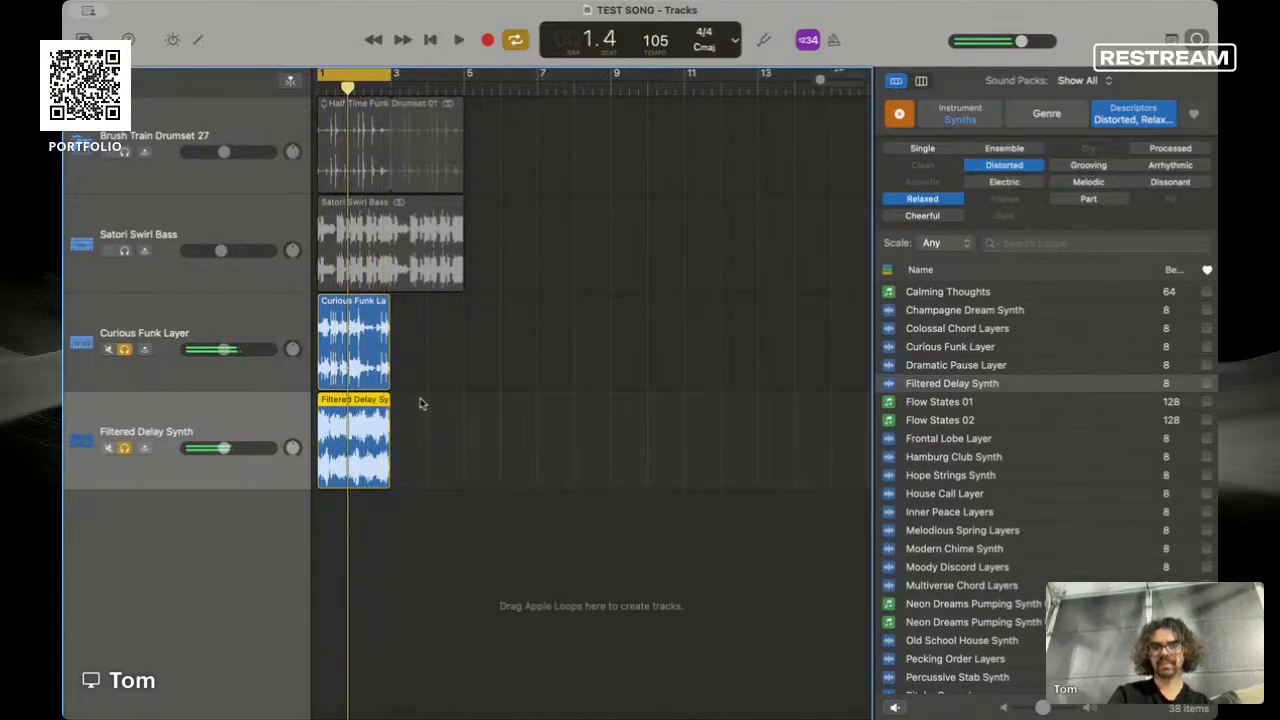
- Loop the Curious Funk Layer and Filtered Delay Synth regions out to bar 5 and unsolo both tracks
{"action": "left_click_drag", "start_coordinate": [390, 330], "coordinate": [463, 330]}
{"action": "left_click_drag", "start_coordinate": [389, 417], "coordinate": [464, 418]}
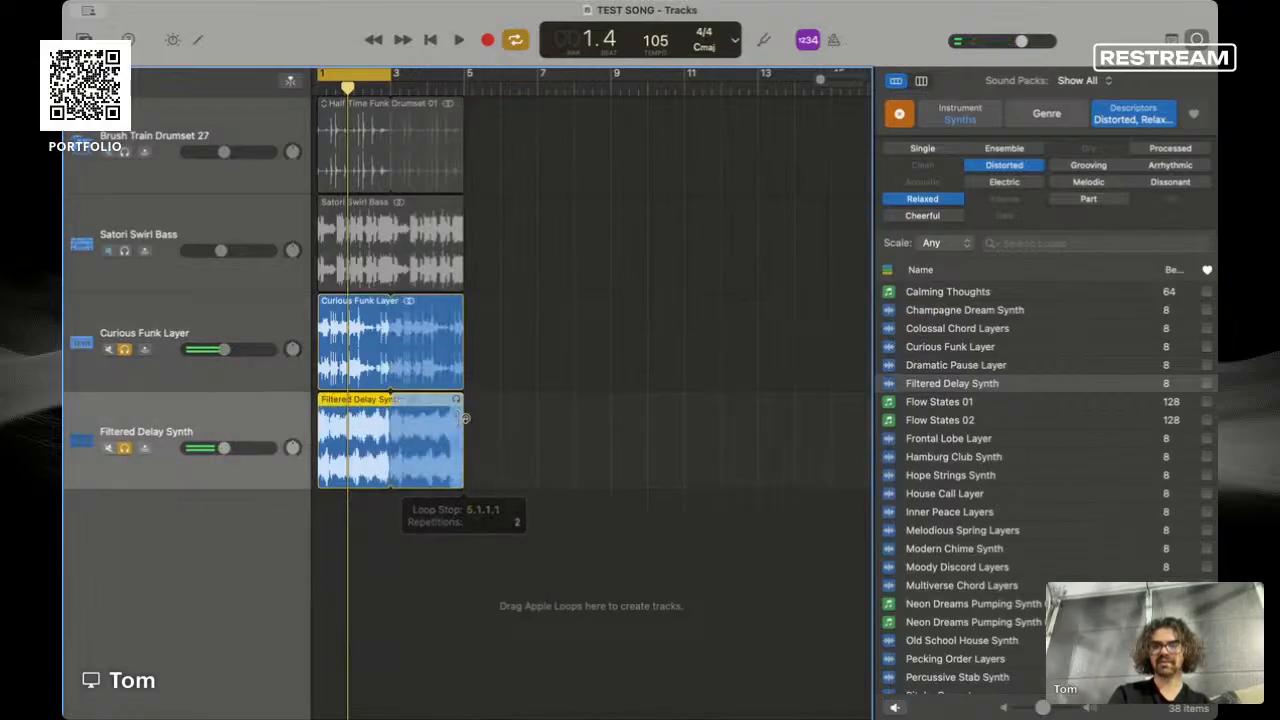
{"action": "left_click", "coordinate": [125, 349]}
{"action": "left_click", "coordinate": [125, 447]}
- Turn off the cycle during playback and replay all four tracks from the beginning of the project
{"action": "key", "text": "space"}
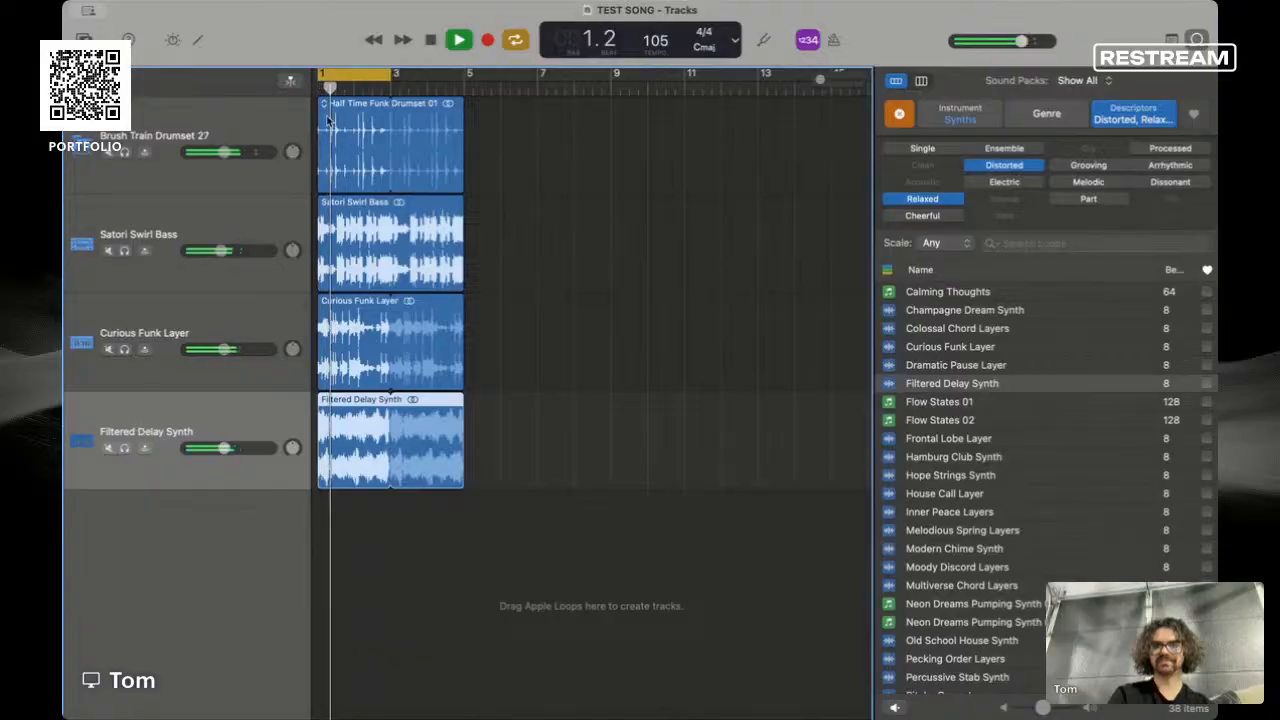
{"action": "key", "text": "c"}
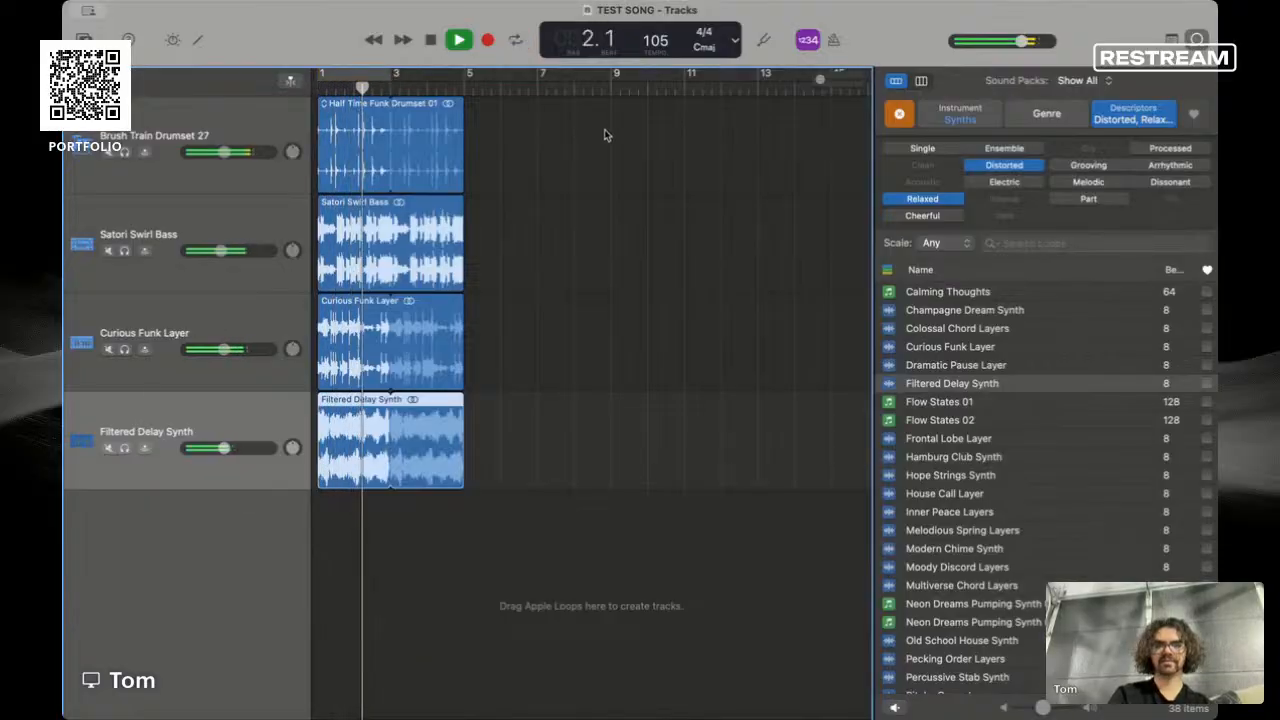
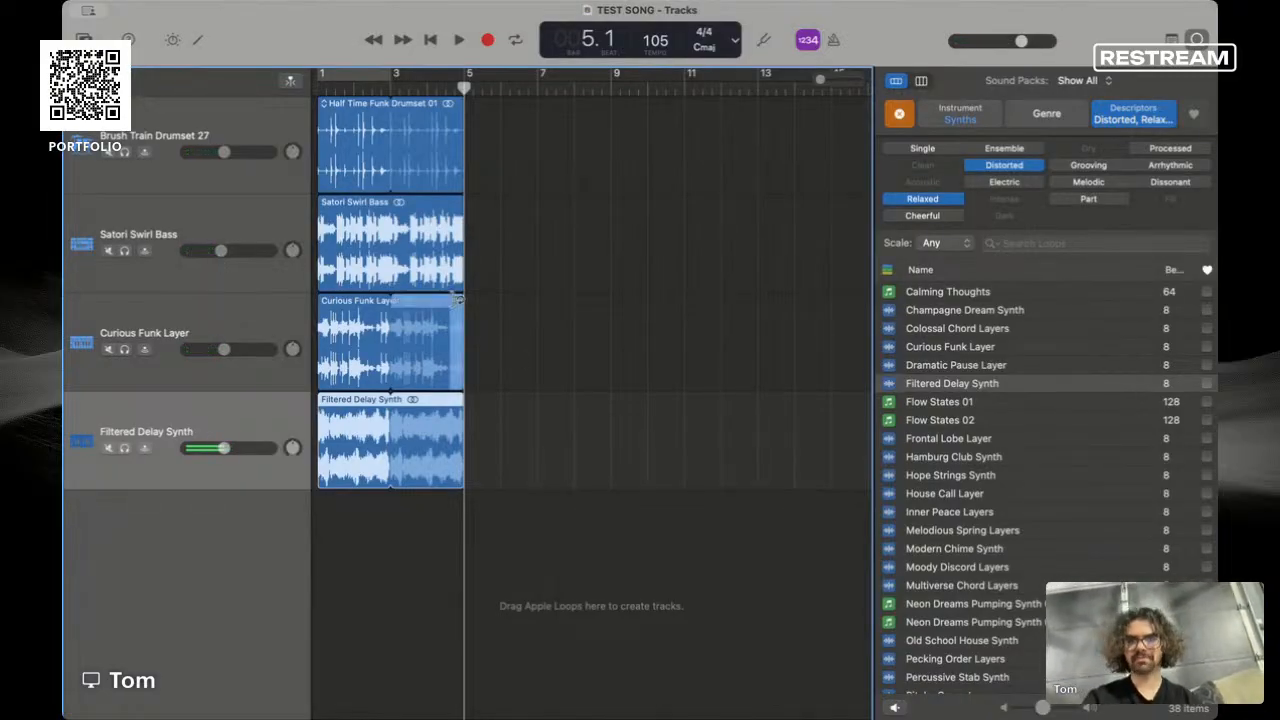
{"action": "key", "text": "Return"}
{"action": "key", "text": "space"}
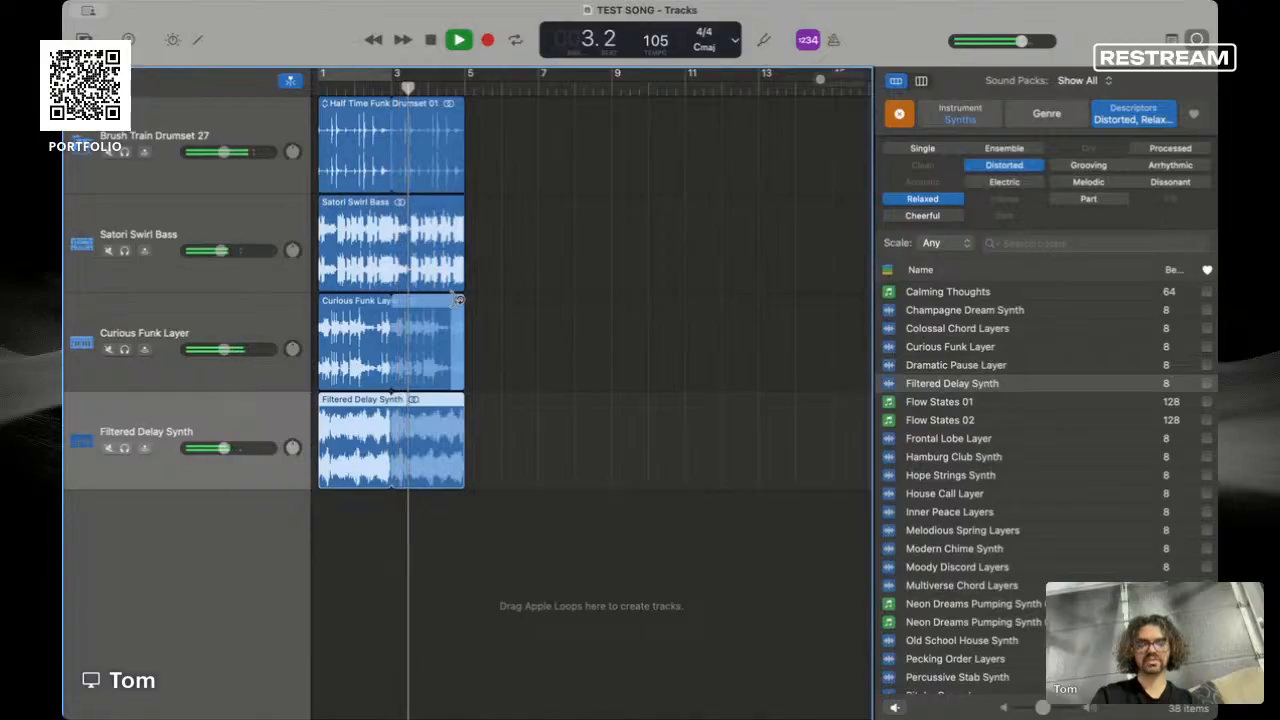
{"action": "key", "text": "space"}
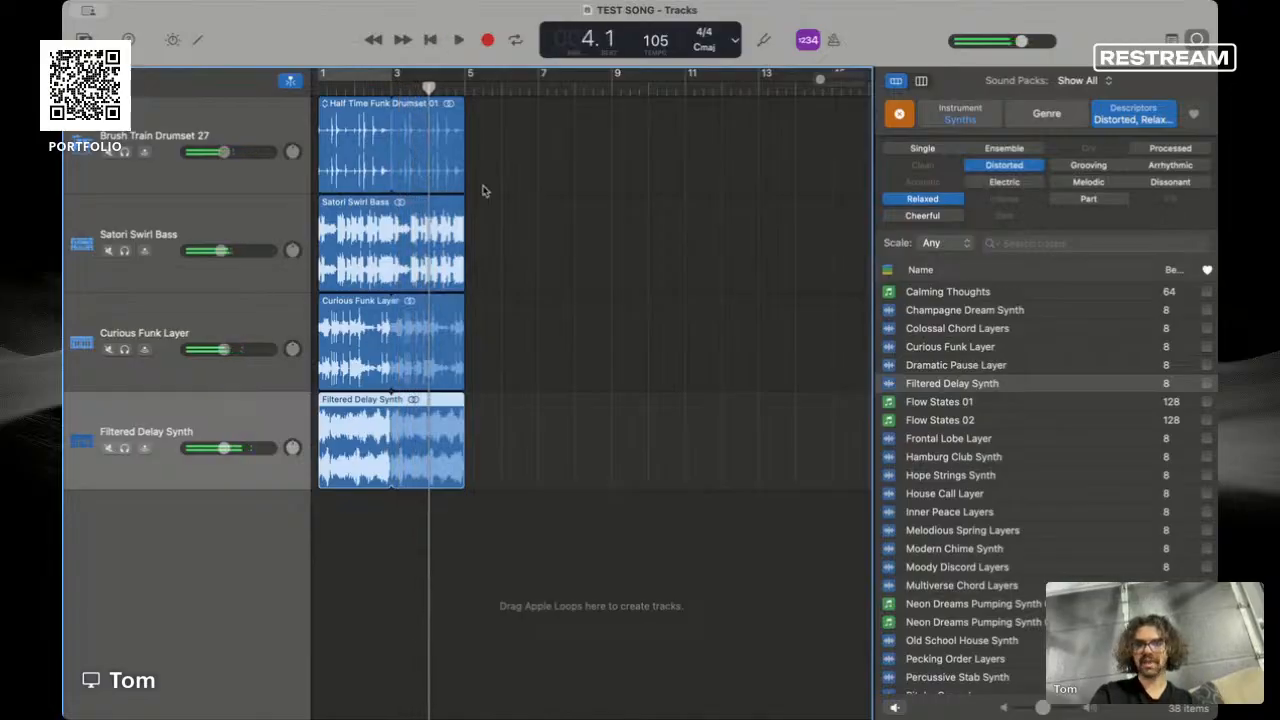
- Loop the drum, bass, Curious Funk Layer and Filtered Delay Synth regions out to bar 13 and play from the start
{"action": "left_click_drag", "start_coordinate": [466, 137], "coordinate": [758, 120]}
{"action": "left_click_drag", "start_coordinate": [470, 230], "coordinate": [758, 226]}
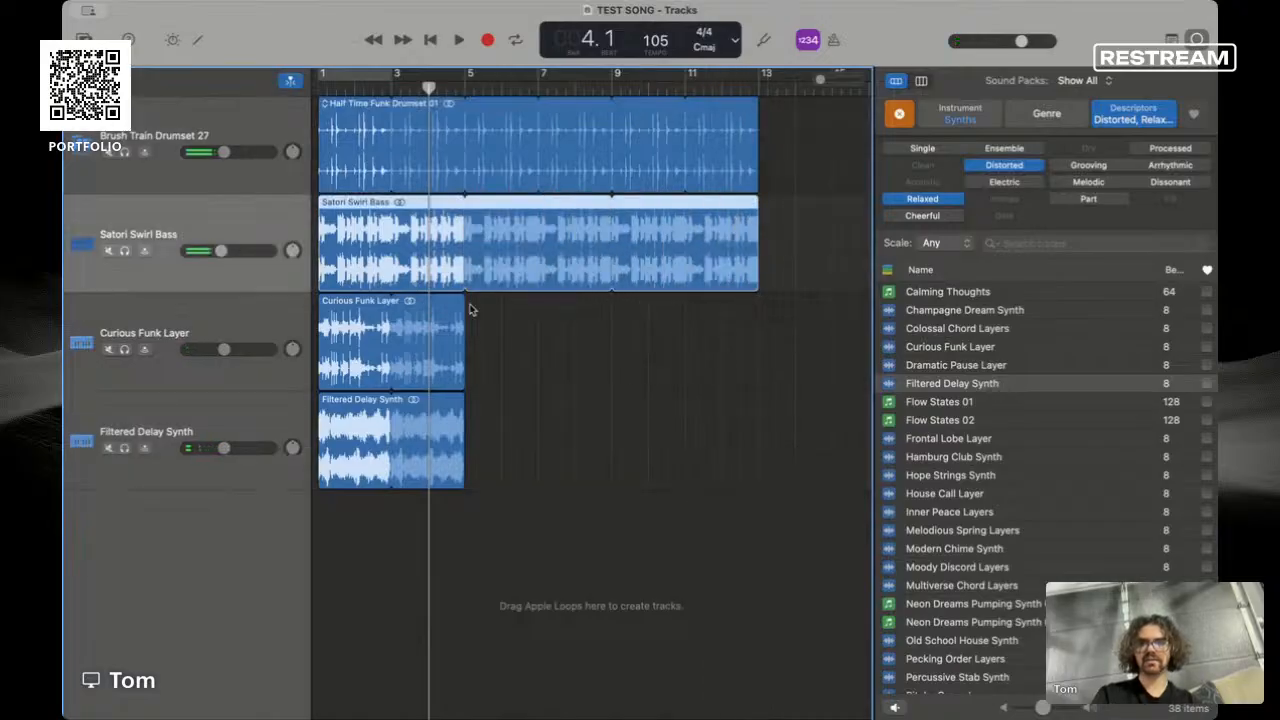
{"action": "left_click_drag", "start_coordinate": [463, 311], "coordinate": [758, 311]}
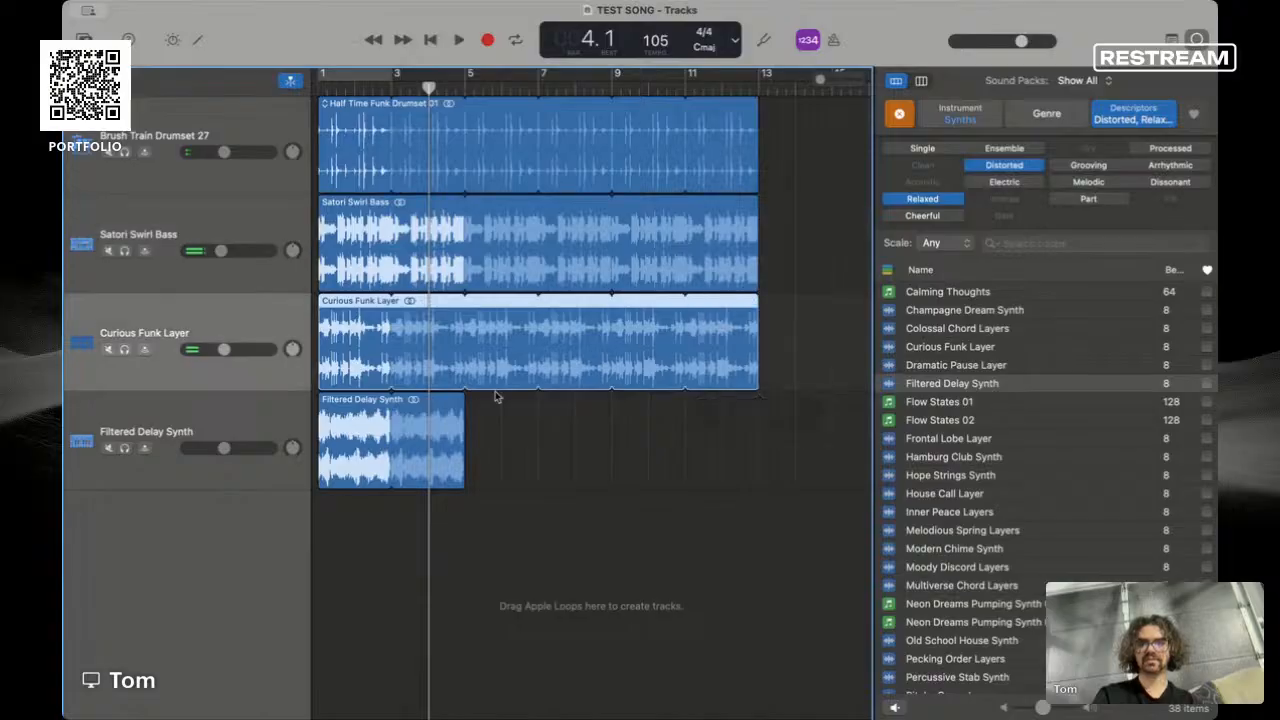
{"action": "left_click_drag", "start_coordinate": [469, 416], "coordinate": [760, 416]}
{"action": "key", "text": "Return"}
{"action": "key", "text": "space"}
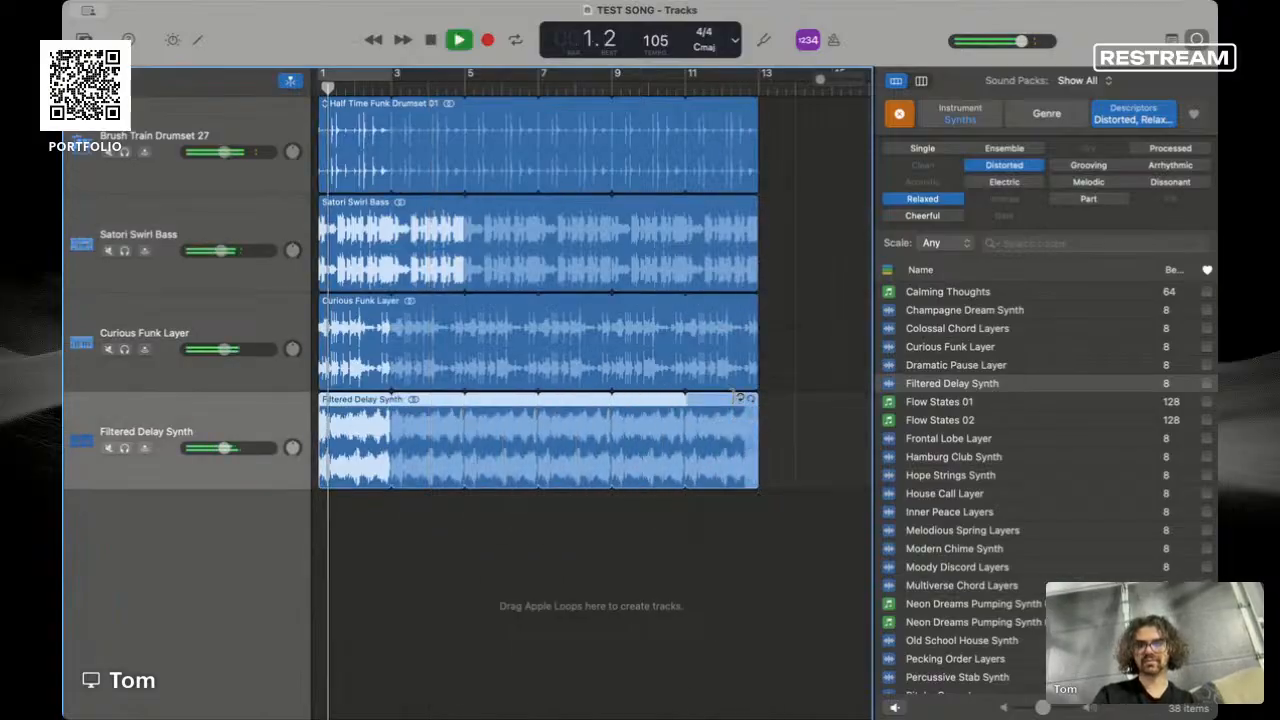
{"action": "key", "text": "space"}
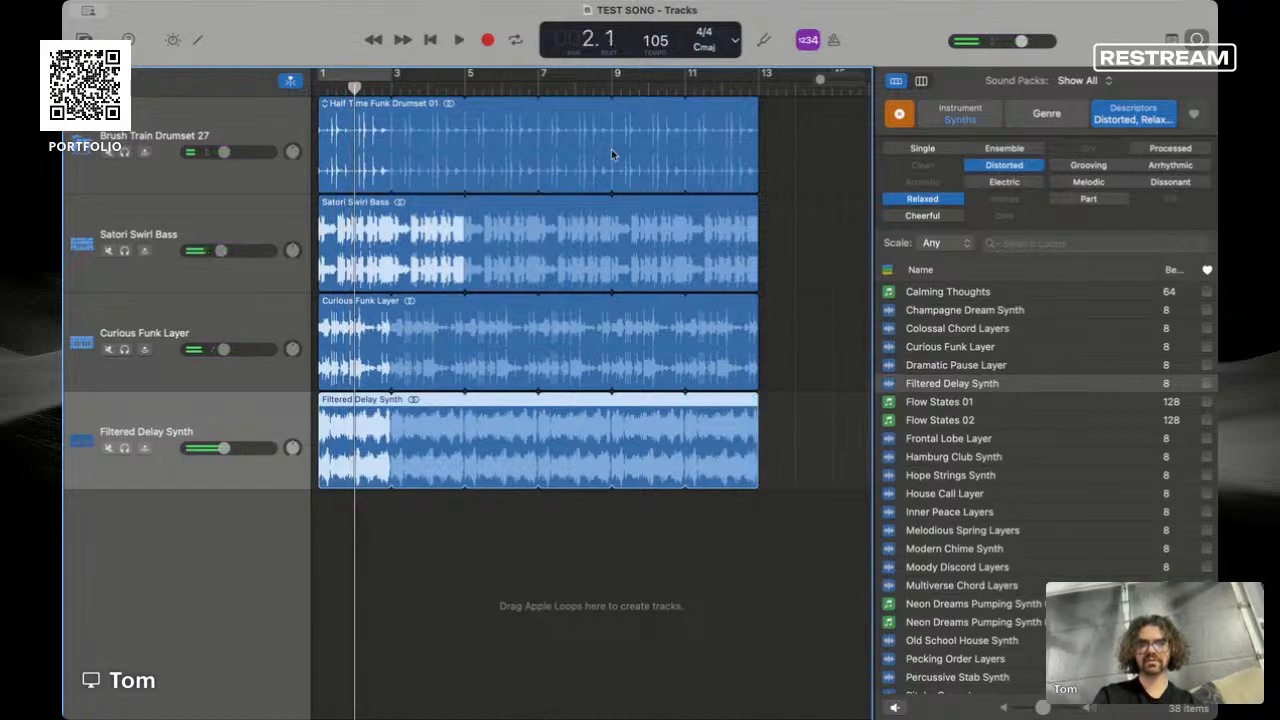
- Return the playhead to the start and shift the Half Time Funk Drumset region to begin at bar 2
{"action": "left_click_drag", "start_coordinate": [659, 90], "coordinate": [203, 152]}
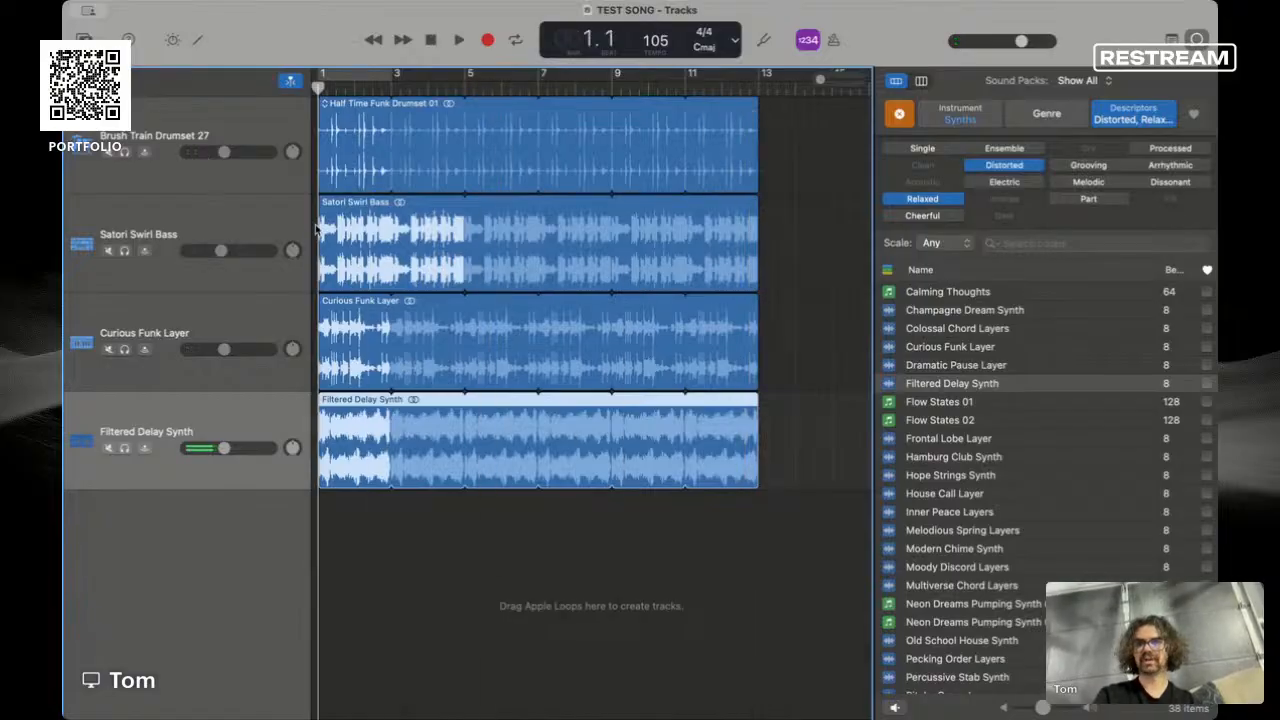
{"action": "mouse_move", "coordinate": [352, 256]}
{"action": "left_mouse_down"}
{"action": "mouse_move", "coordinate": [375, 285]}
{"action": "mouse_move", "coordinate": [355, 285]}
{"action": "mouse_move", "coordinate": [352, 260]}
{"action": "left_mouse_up"}
{"action": "left_click_drag", "start_coordinate": [350, 141], "coordinate": [386, 141]}
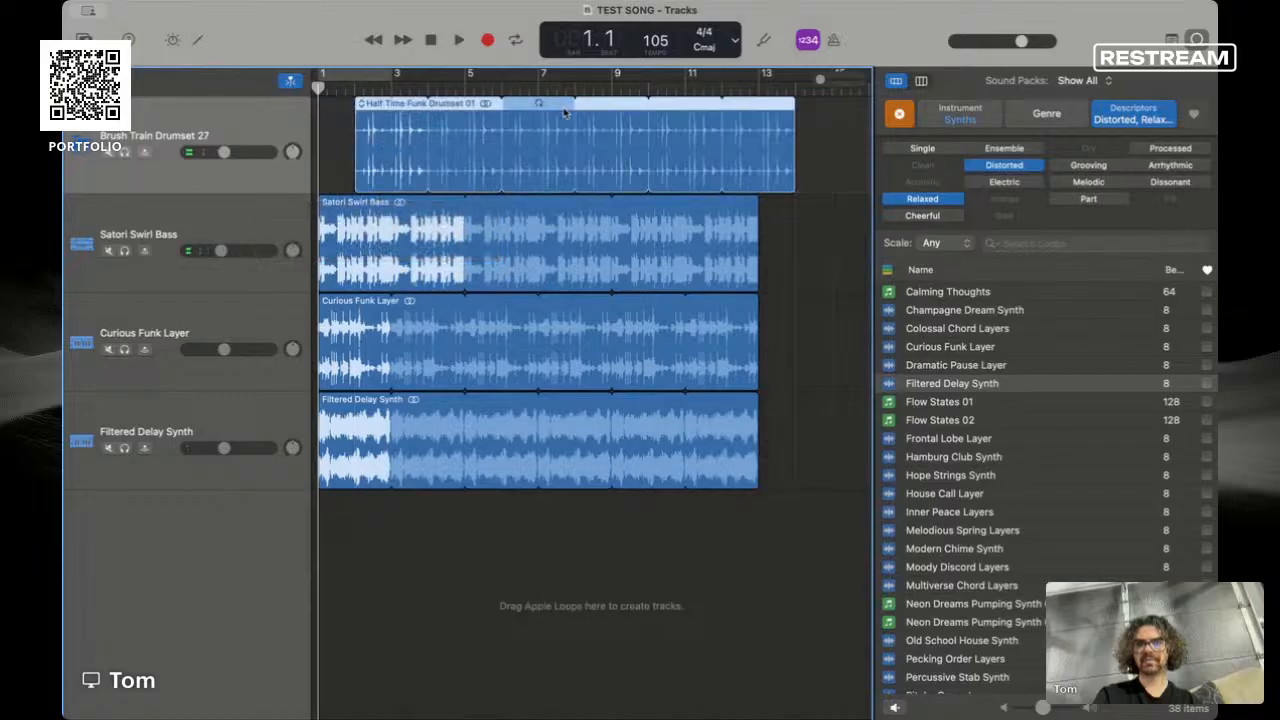
{"action": "mouse_move", "coordinate": [794, 150]}
{"action": "left_mouse_down"}
{"action": "mouse_move", "coordinate": [728, 150]}
{"action": "mouse_move", "coordinate": [793, 150]}
{"action": "left_mouse_up"}
- Stagger the entries by moving the Satori Swirl Bass region to bar 4 and the Curious Funk Layer region to bar 8
{"action": "left_click_drag", "start_coordinate": [349, 333], "coordinate": [507, 307]}
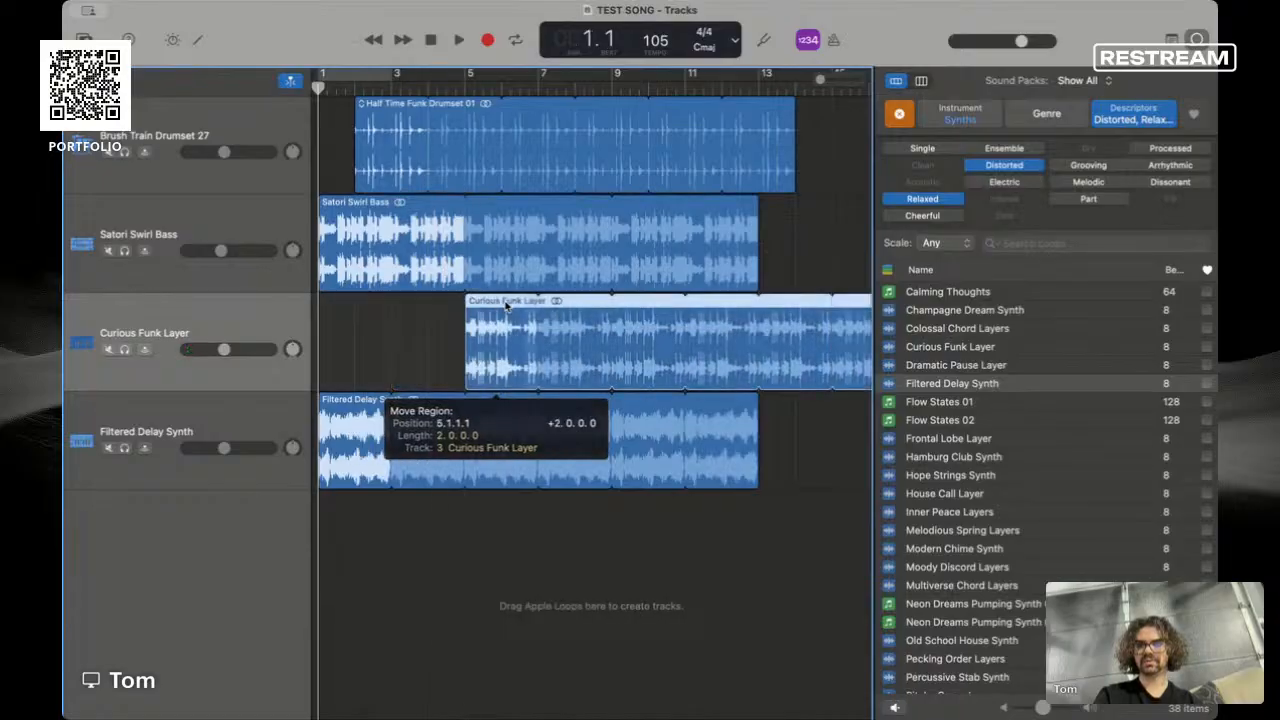
{"action": "left_click_drag", "start_coordinate": [354, 226], "coordinate": [451, 214]}
{"action": "left_click_drag", "start_coordinate": [503, 307], "coordinate": [576, 312]}
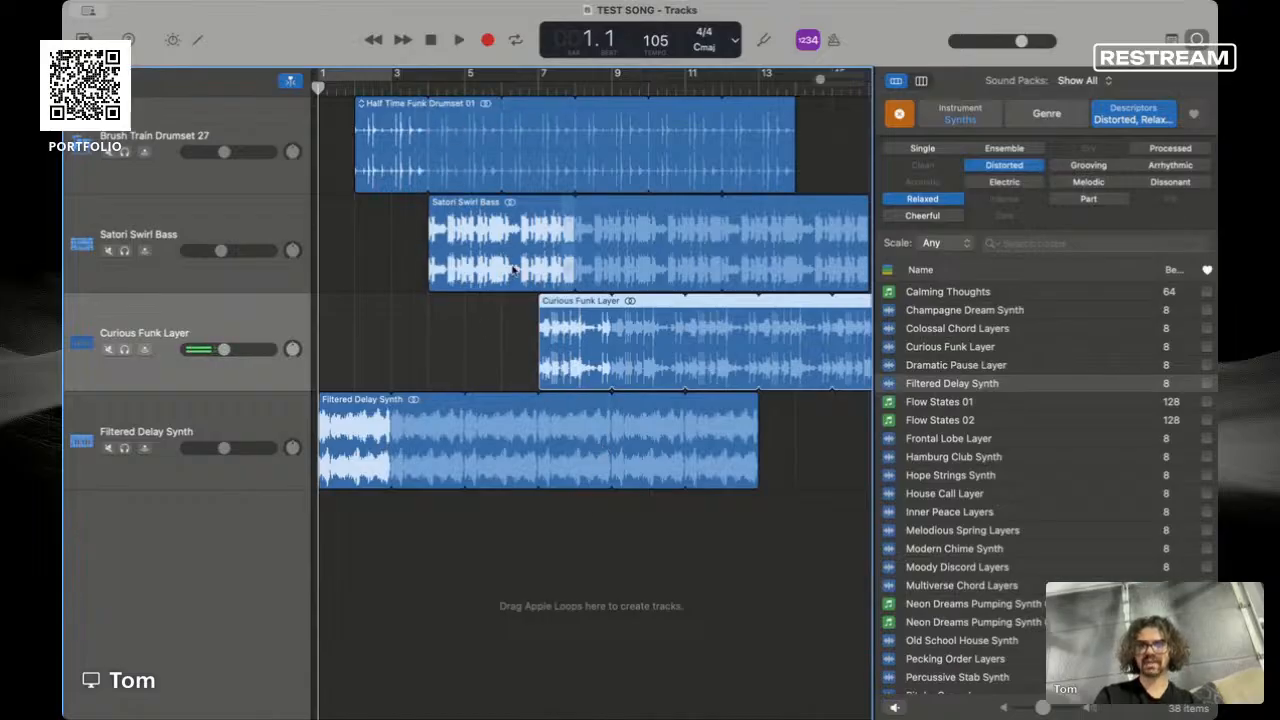
{"action": "left_click_drag", "start_coordinate": [574, 306], "coordinate": [609, 308]}
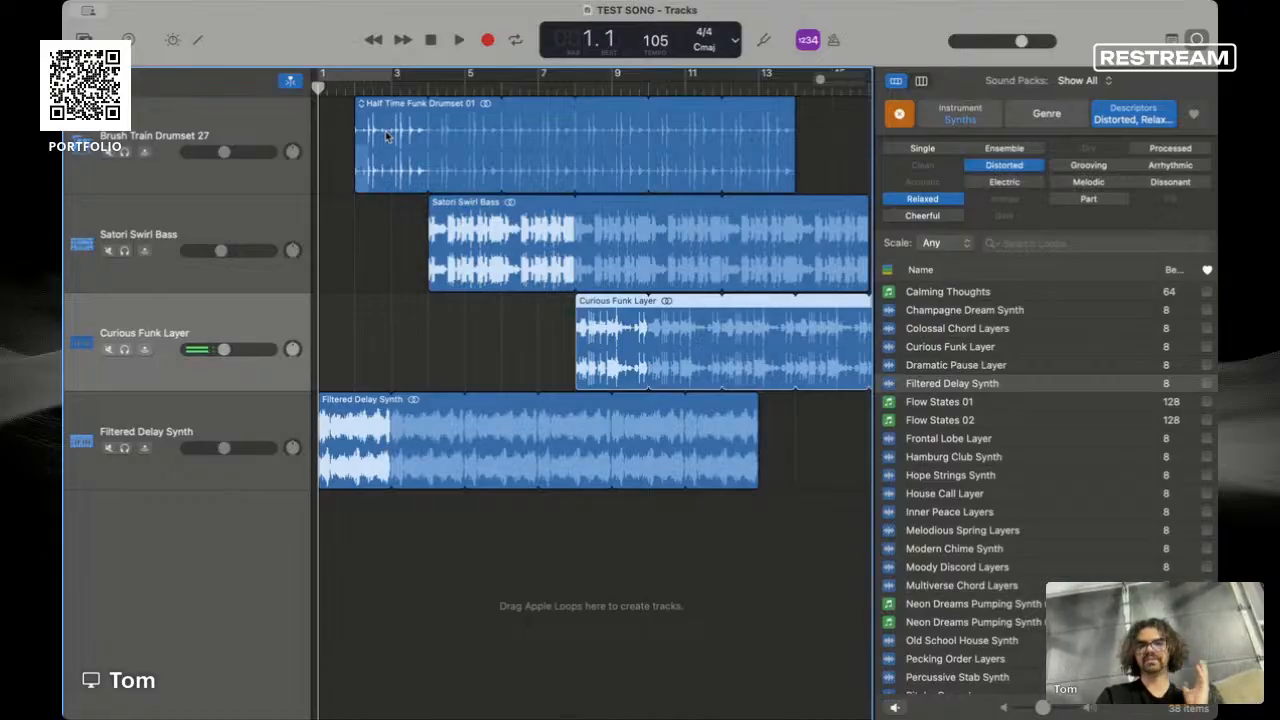
{"action": "scroll", "coordinate": [757, 300], "scroll_direction": "right", "scroll_amount": 5}
{"action": "scroll", "coordinate": [757, 300], "scroll_direction": "up", "scroll_amount": 2}
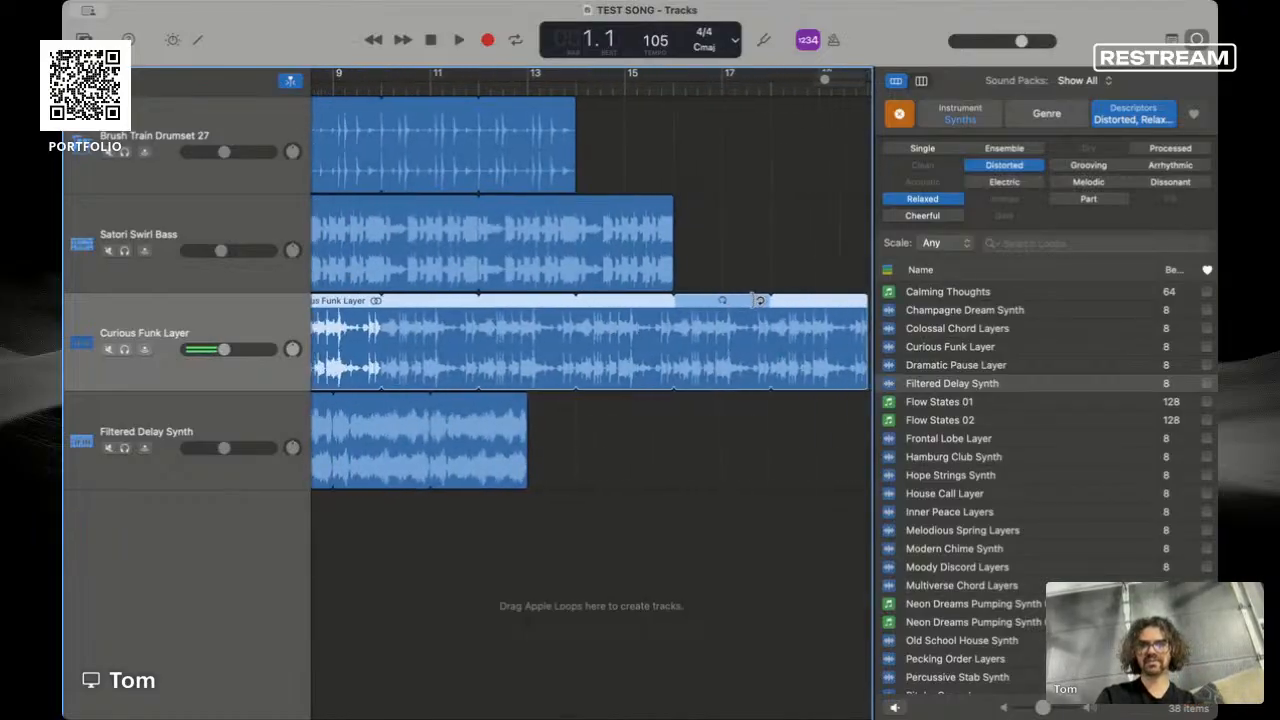
{"action": "scroll", "coordinate": [757, 300], "scroll_direction": "down", "scroll_amount": 4}
{"action": "scroll", "coordinate": [757, 300], "scroll_direction": "up", "scroll_amount": 2}
{"action": "scroll", "coordinate": [757, 300], "scroll_direction": "left", "scroll_amount": 5}
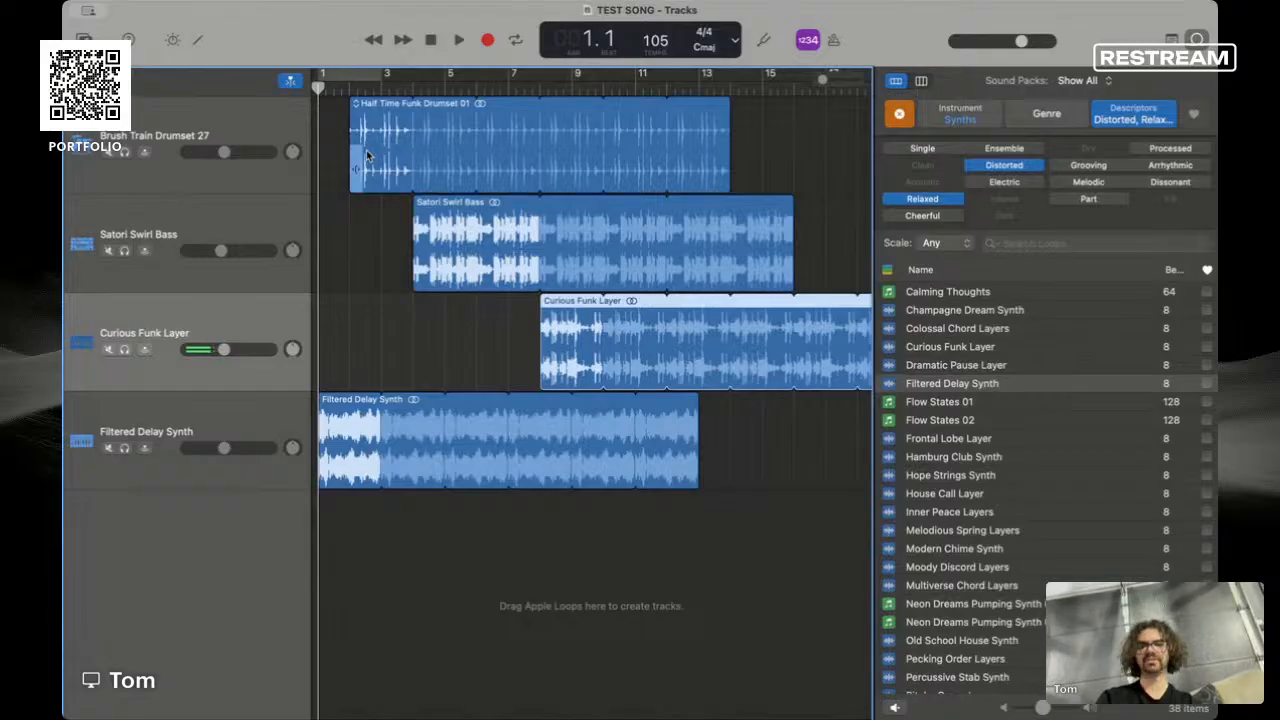
- Play the staggered arrangement from the start and stop at bar 11
{"action": "key", "text": "space"}
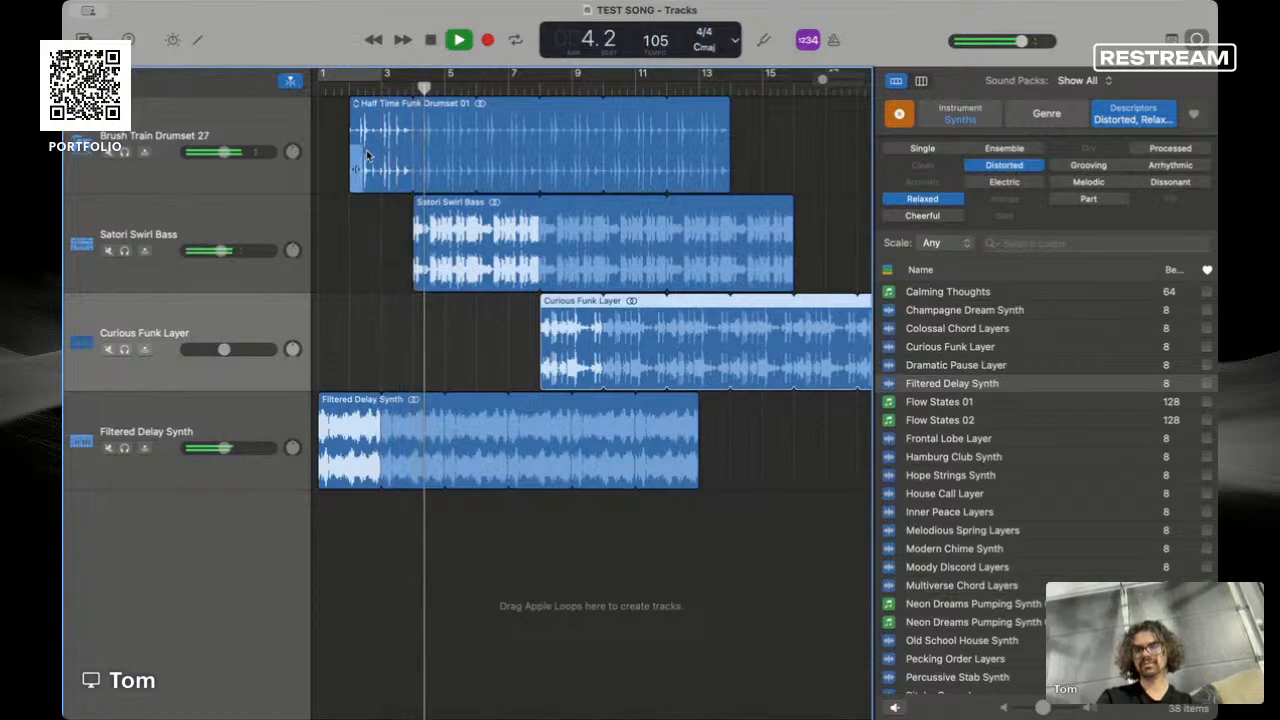
{"action": "left_click_drag", "start_coordinate": [571, 309], "coordinate": [571, 309]}
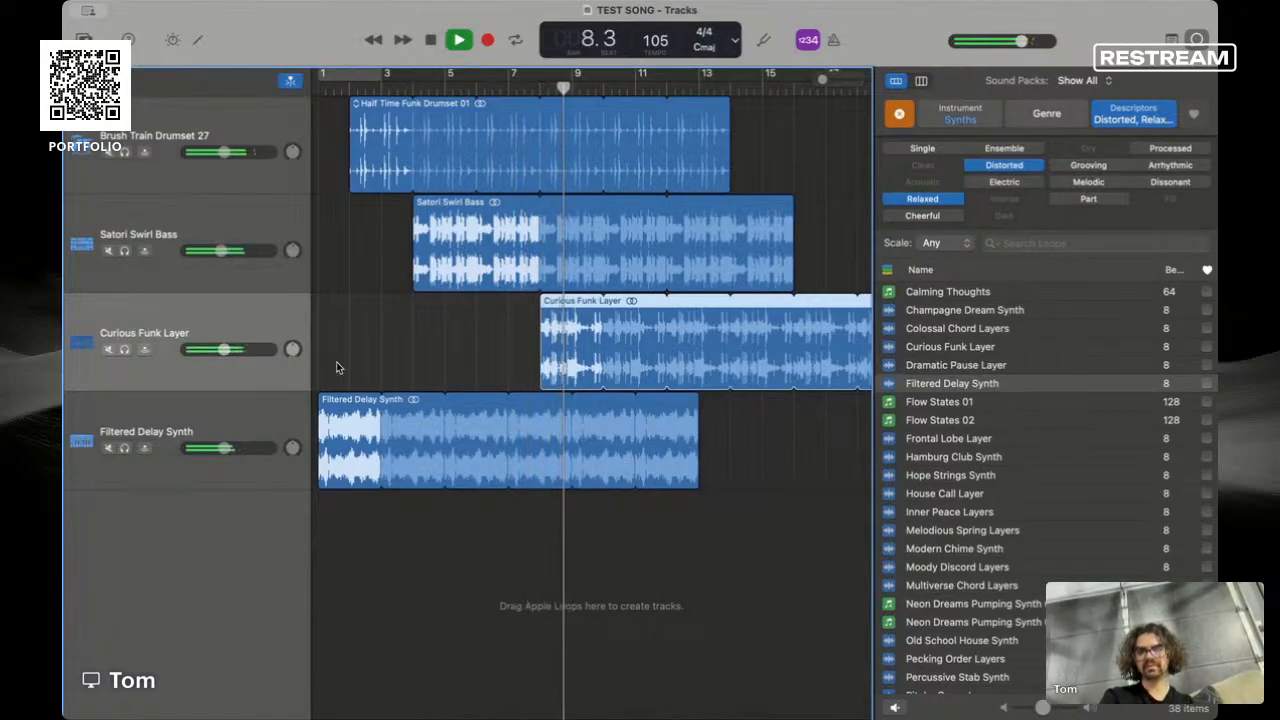
{"action": "scroll", "coordinate": [233, 371], "scroll_direction": "right", "scroll_amount": 1}
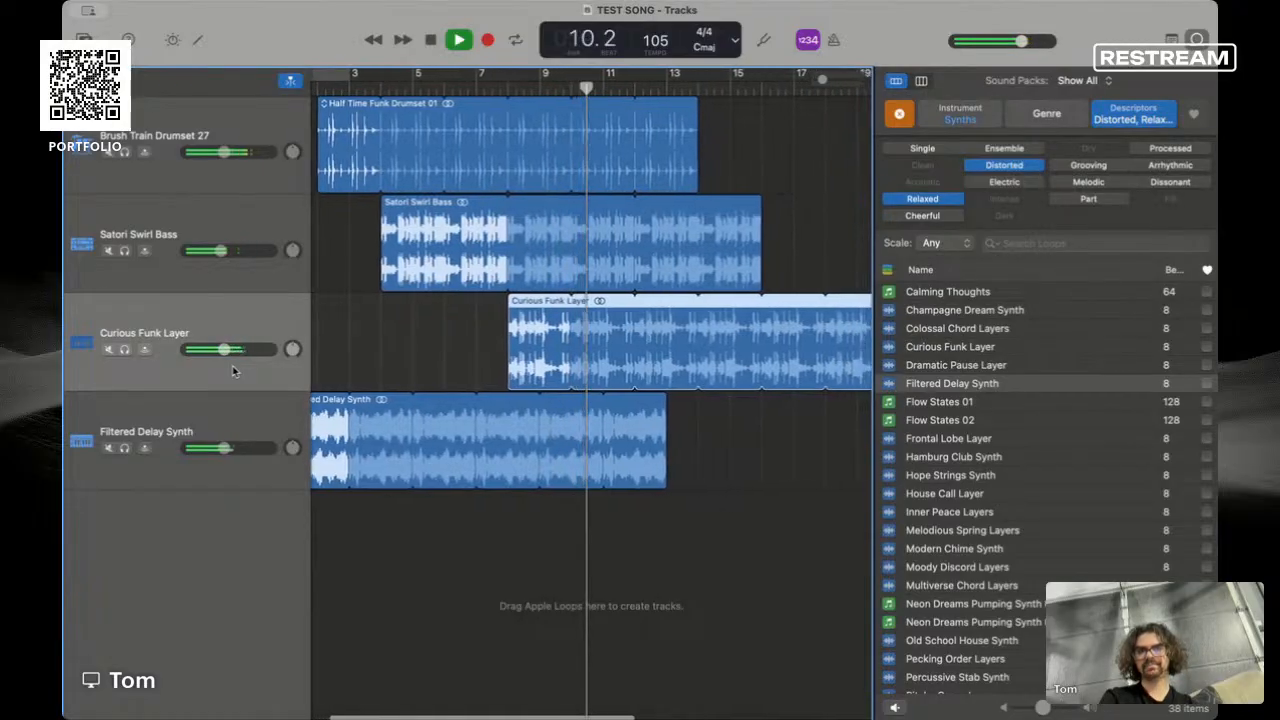
{"action": "key", "text": "space"}
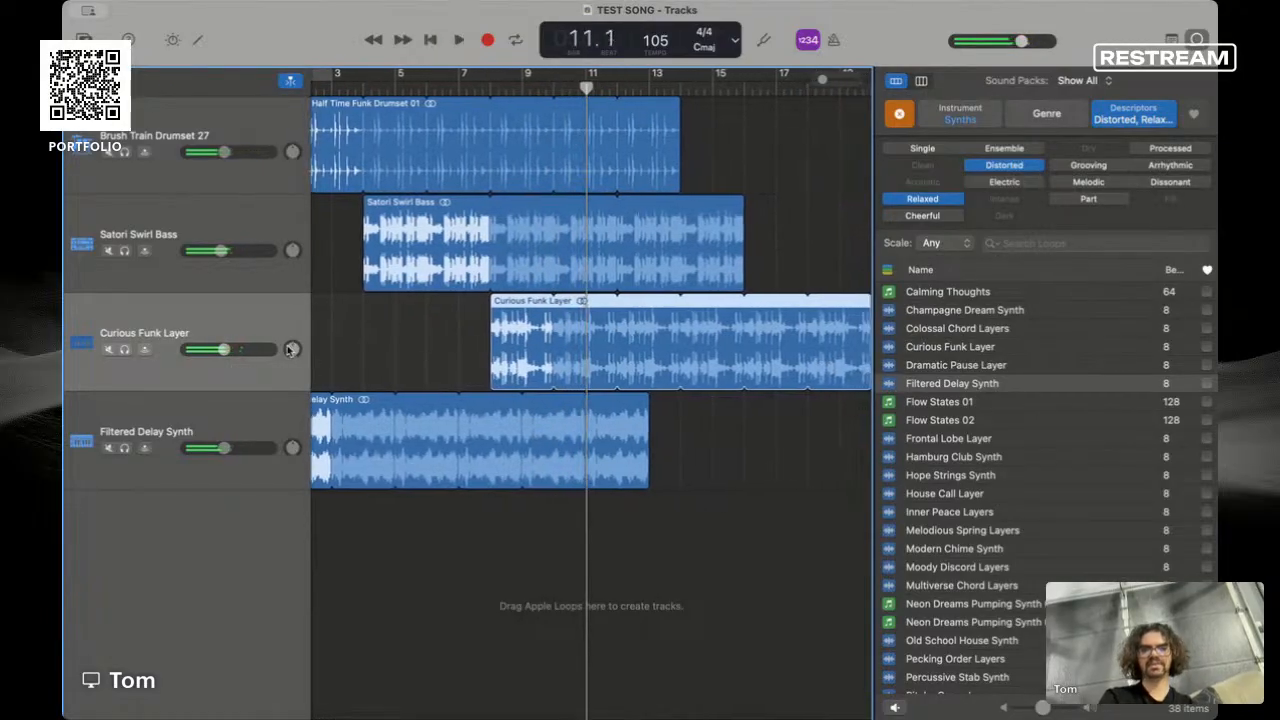
- Move the Satori Swirl Bass region to bar 3 and the Curious Funk Layer region to bar 5, and play from the start
{"action": "scroll", "coordinate": [400, 378], "scroll_direction": "left", "scroll_amount": 2}
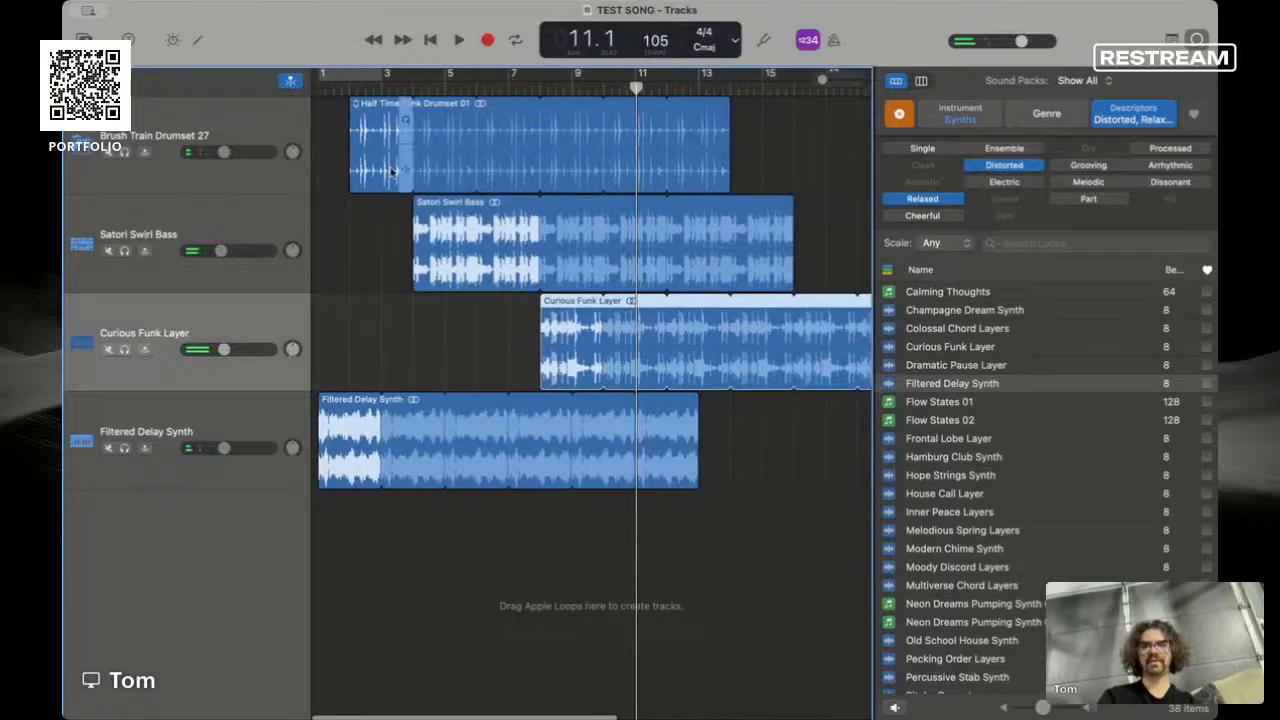
{"action": "left_click_drag", "start_coordinate": [452, 209], "coordinate": [427, 210]}
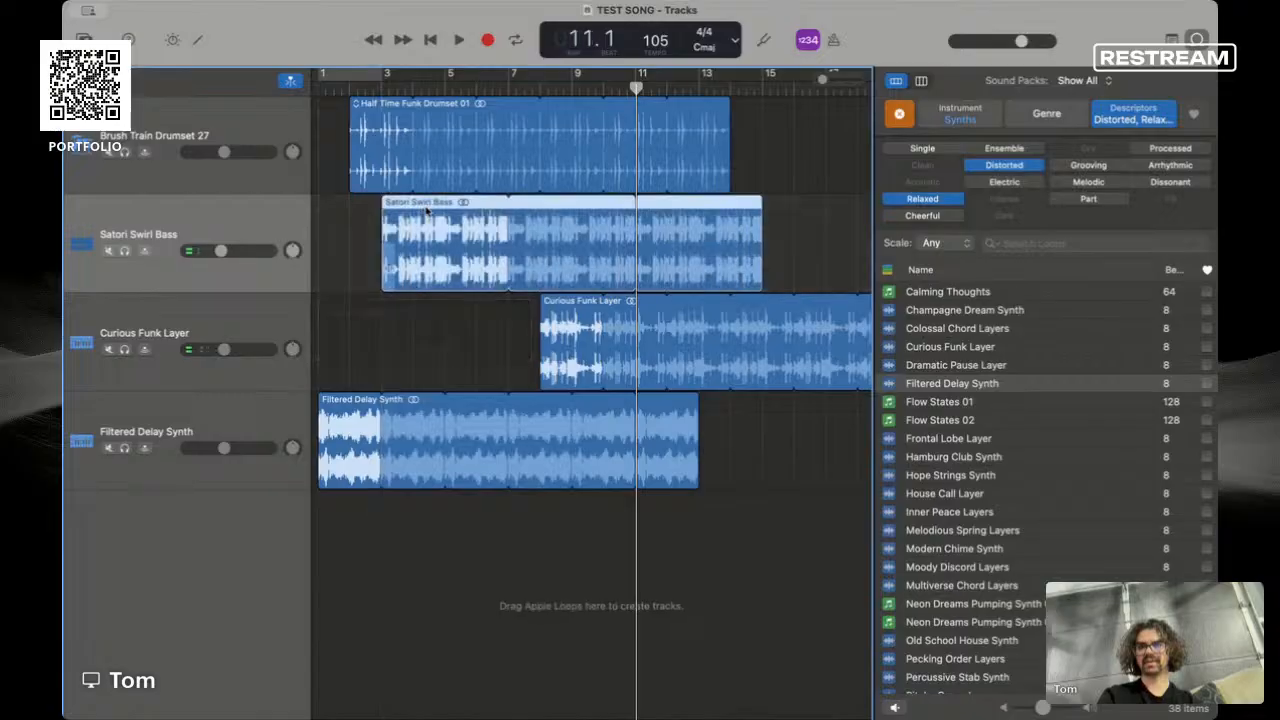
{"action": "left_click_drag", "start_coordinate": [576, 314], "coordinate": [484, 302]}
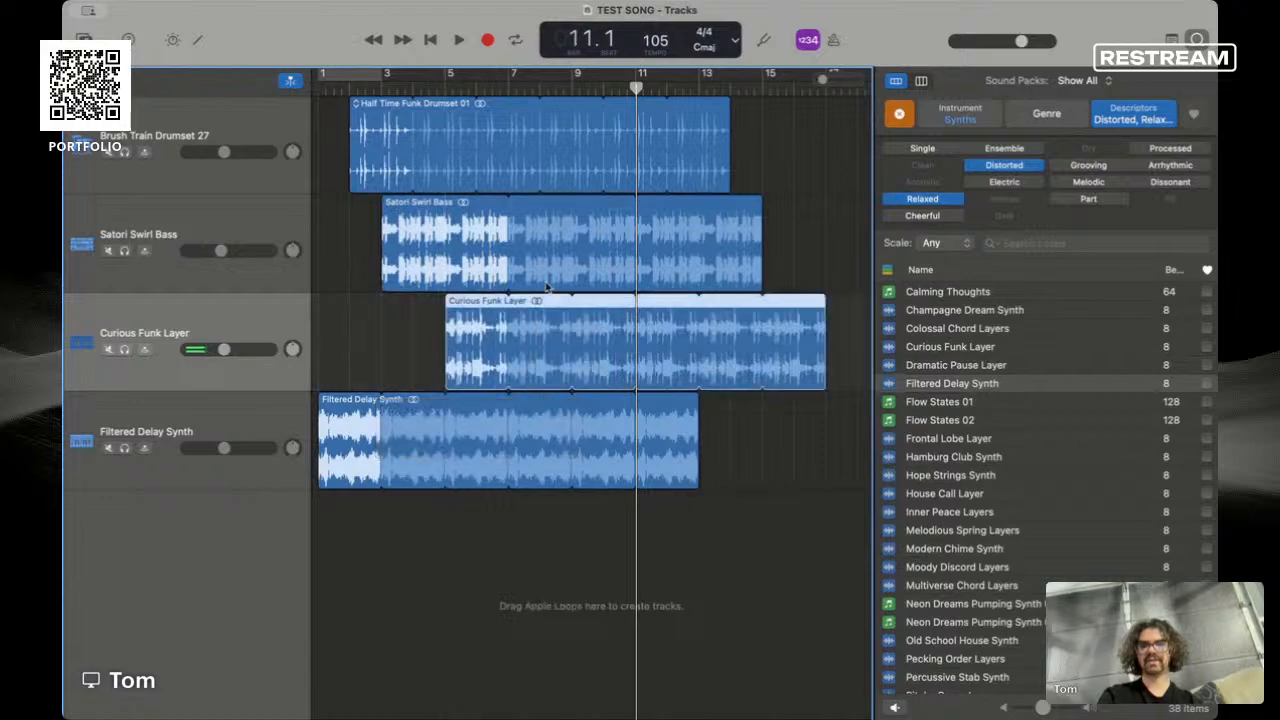
{"action": "left_click_drag", "start_coordinate": [641, 92], "coordinate": [264, 168]}
{"action": "key", "text": "space"}
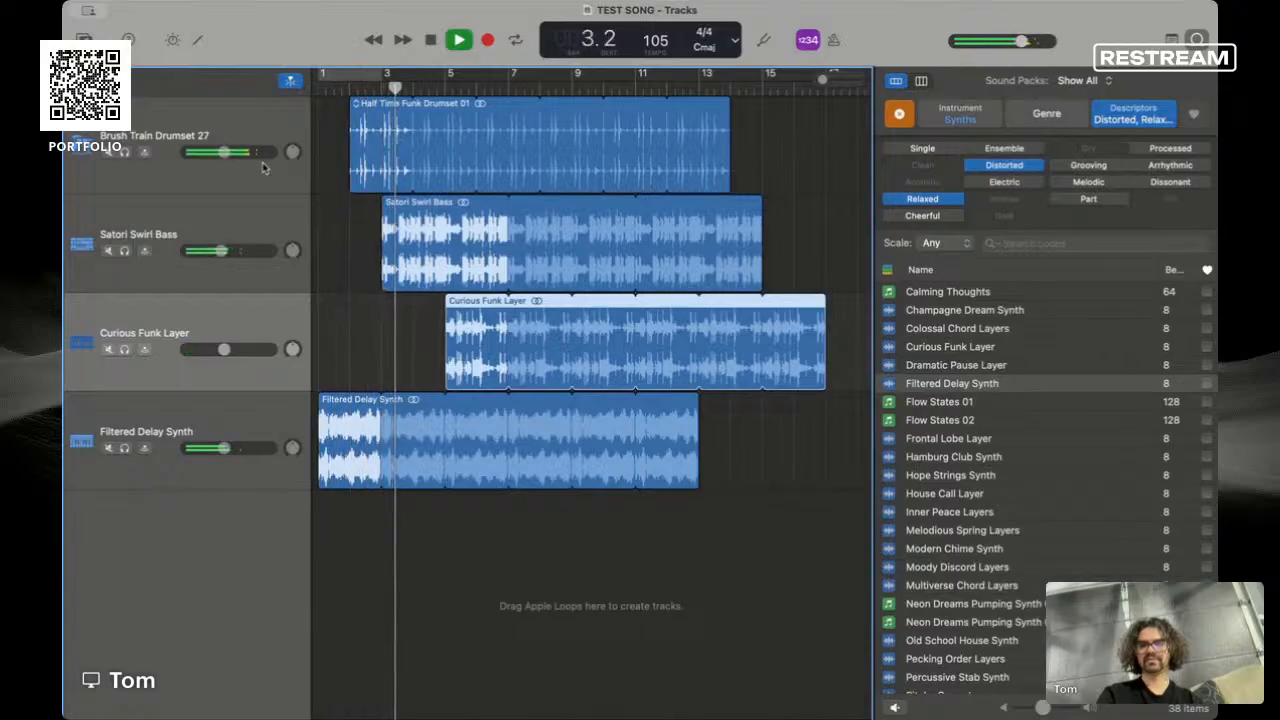
- Try the Satori Swirl Bass region at bar 4 and at bar 5 while auditioning the arrangement from the start
{"action": "key", "text": "space"}
{"action": "left_click_drag", "start_coordinate": [403, 204], "coordinate": [450, 204]}
{"action": "key", "text": "Return"}
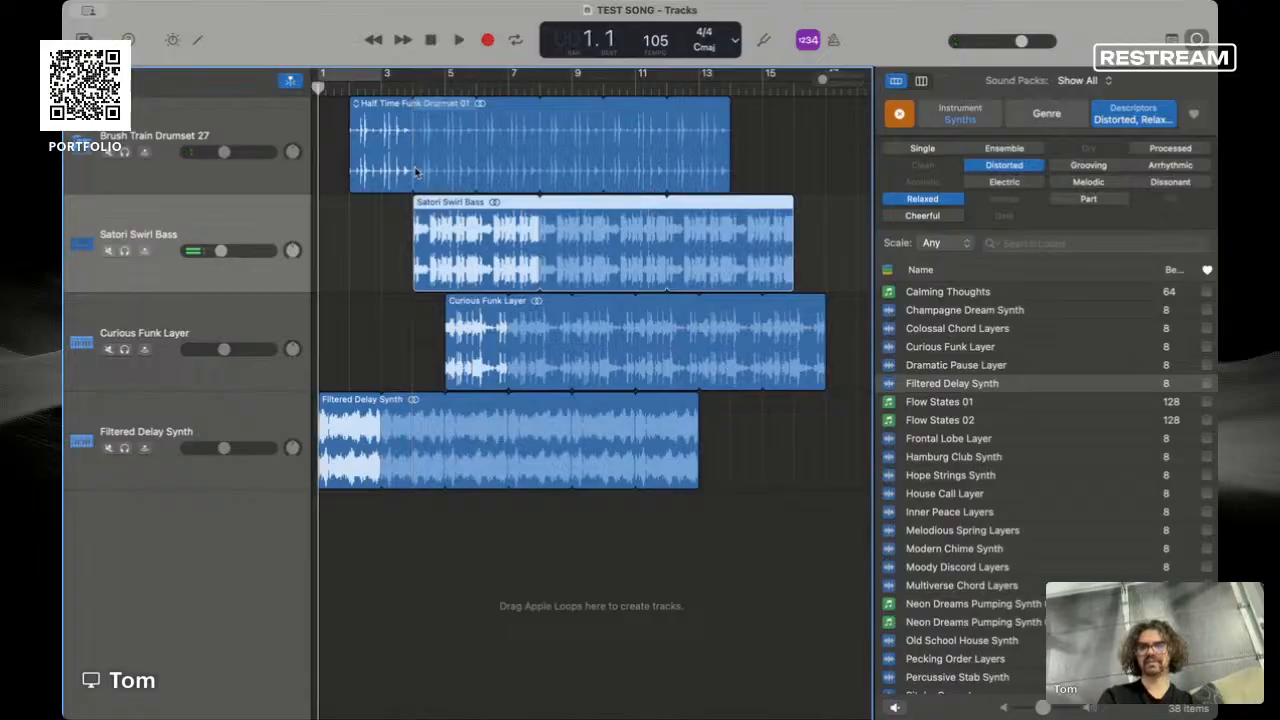
{"action": "key", "text": "space"}
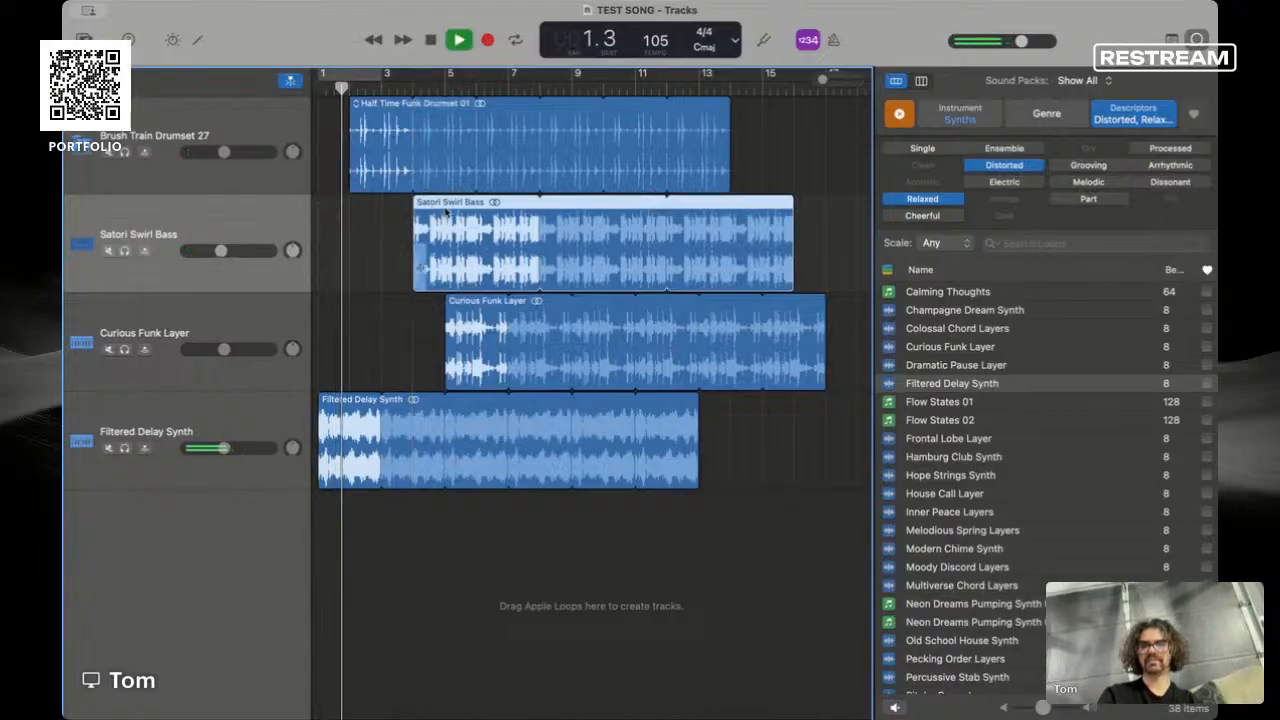
{"action": "left_click_drag", "start_coordinate": [446, 213], "coordinate": [480, 207]}
{"action": "key", "text": "space"}
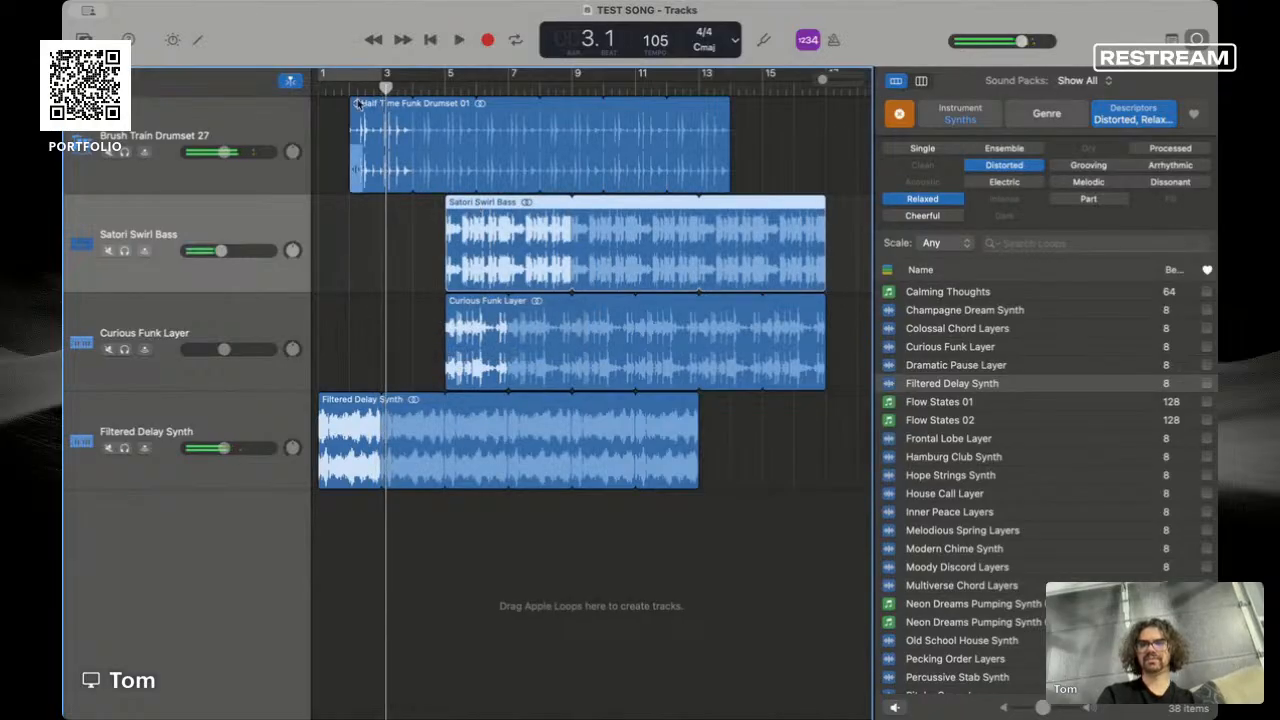
- Move the Half Time Funk Drumset region to start at bar 3 and resume playback
{"action": "left_click_drag", "start_coordinate": [365, 110], "coordinate": [403, 113]}
{"action": "mouse_move", "coordinate": [490, 206]}
{"action": "left_mouse_down"}
{"action": "mouse_move", "coordinate": [466, 206]}
{"action": "mouse_move", "coordinate": [488, 206]}
{"action": "left_mouse_up"}
{"action": "key", "text": "space"}
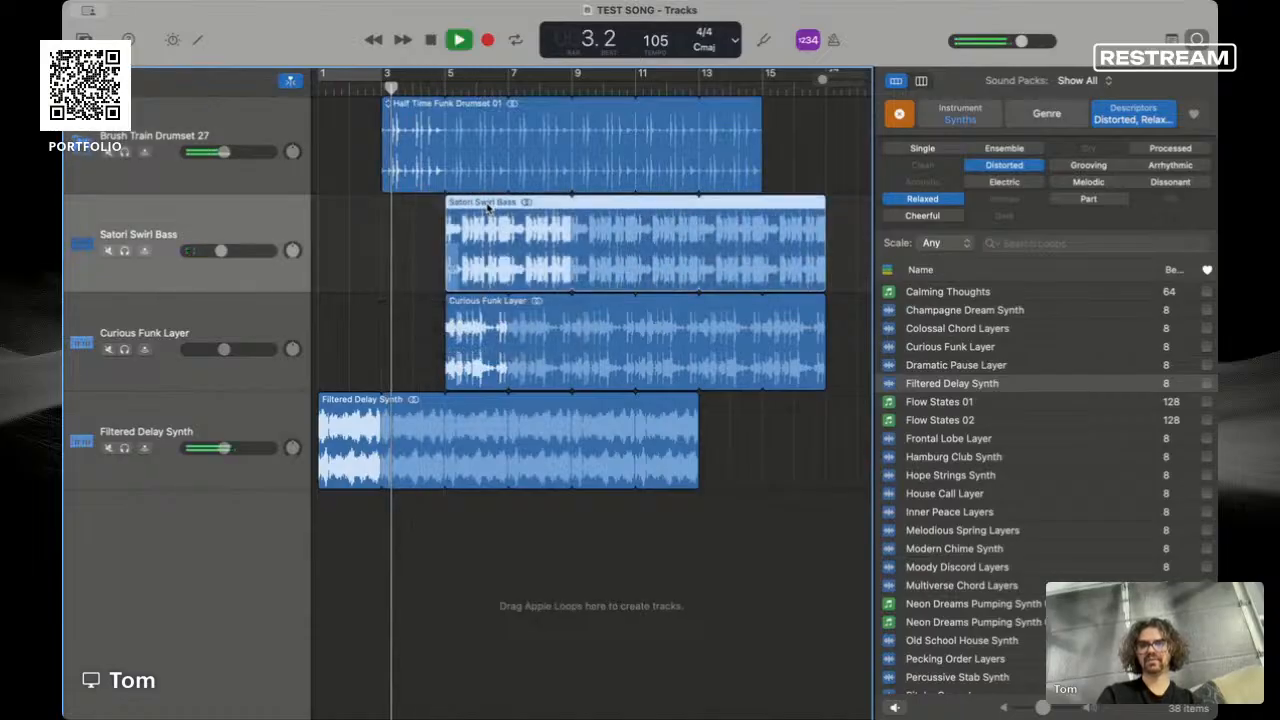
- Move the Curious Funk Layer region to bar 7 and the Satori Swirl Bass region to bar 3 during playback, replaying from just before bar 3
{"action": "left_click", "coordinate": [496, 311]}
{"action": "left_click_drag", "start_coordinate": [496, 311], "coordinate": [544, 321]}
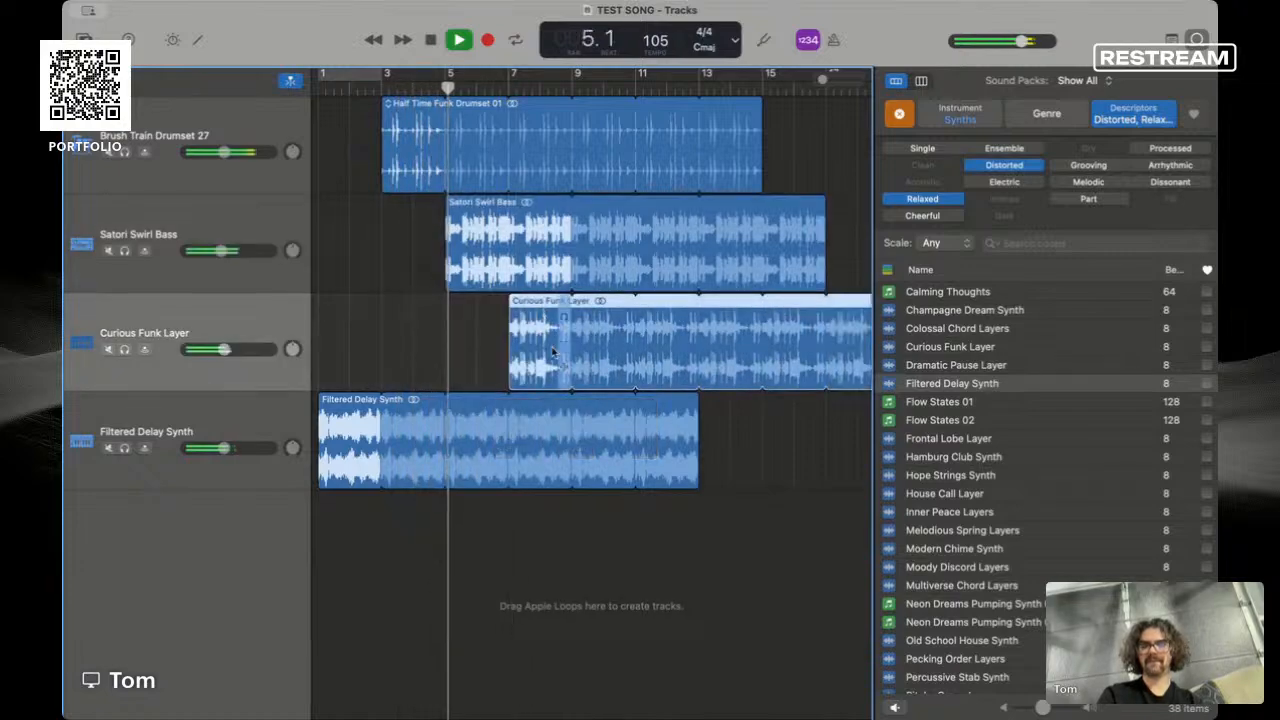
{"action": "left_click_drag", "start_coordinate": [480, 202], "coordinate": [418, 198]}
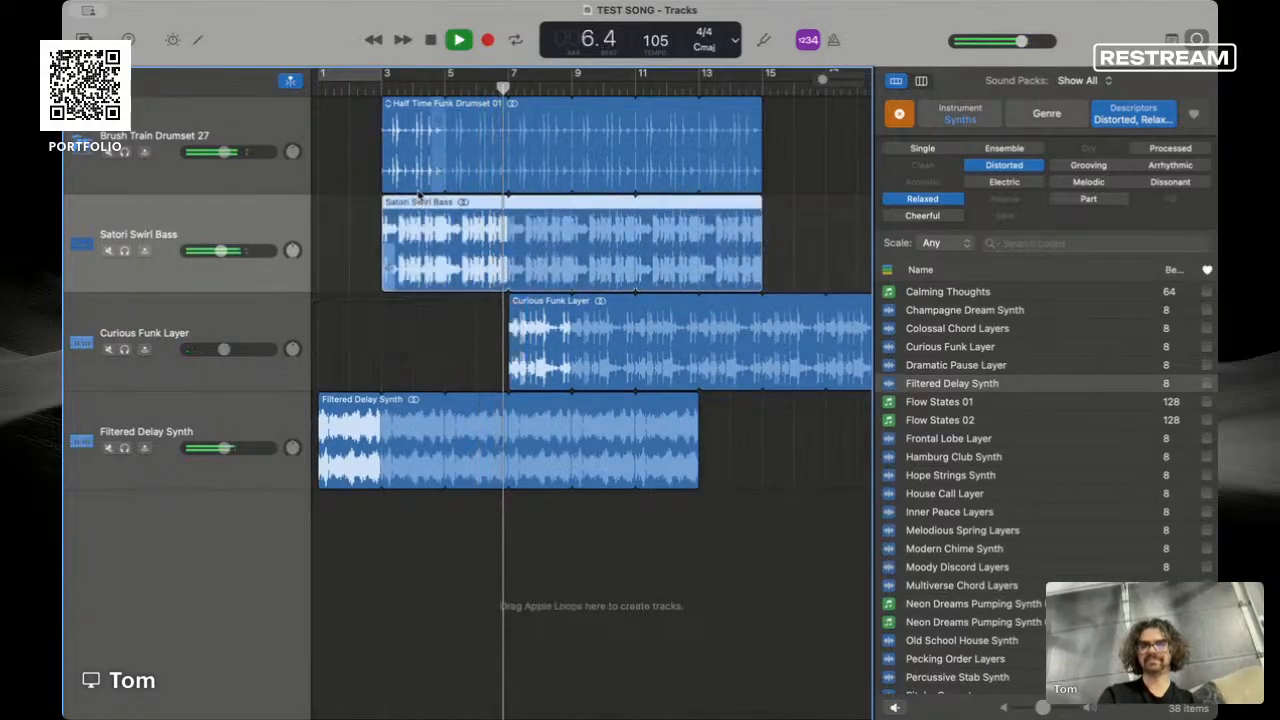
{"action": "left_click", "coordinate": [368, 80]}
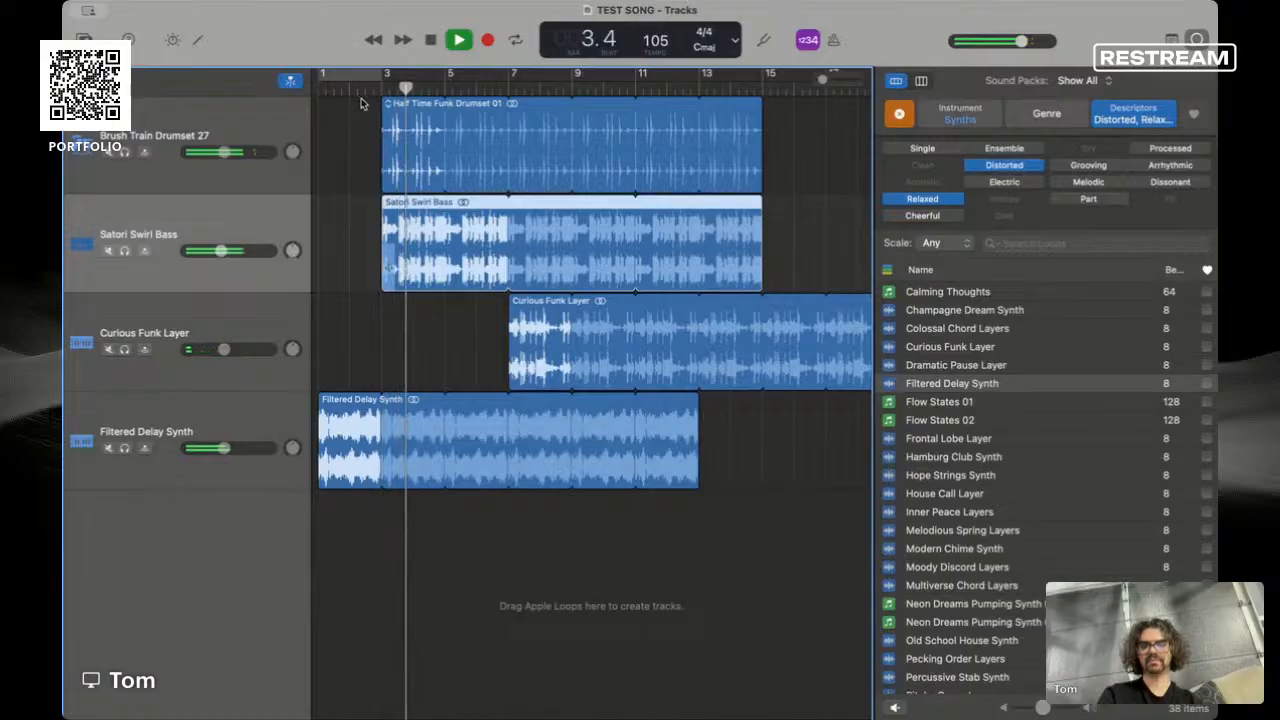
- Solo the Satori Swirl Bass track, listen to it and raise its volume slightly
{"action": "left_click", "coordinate": [124, 251]}
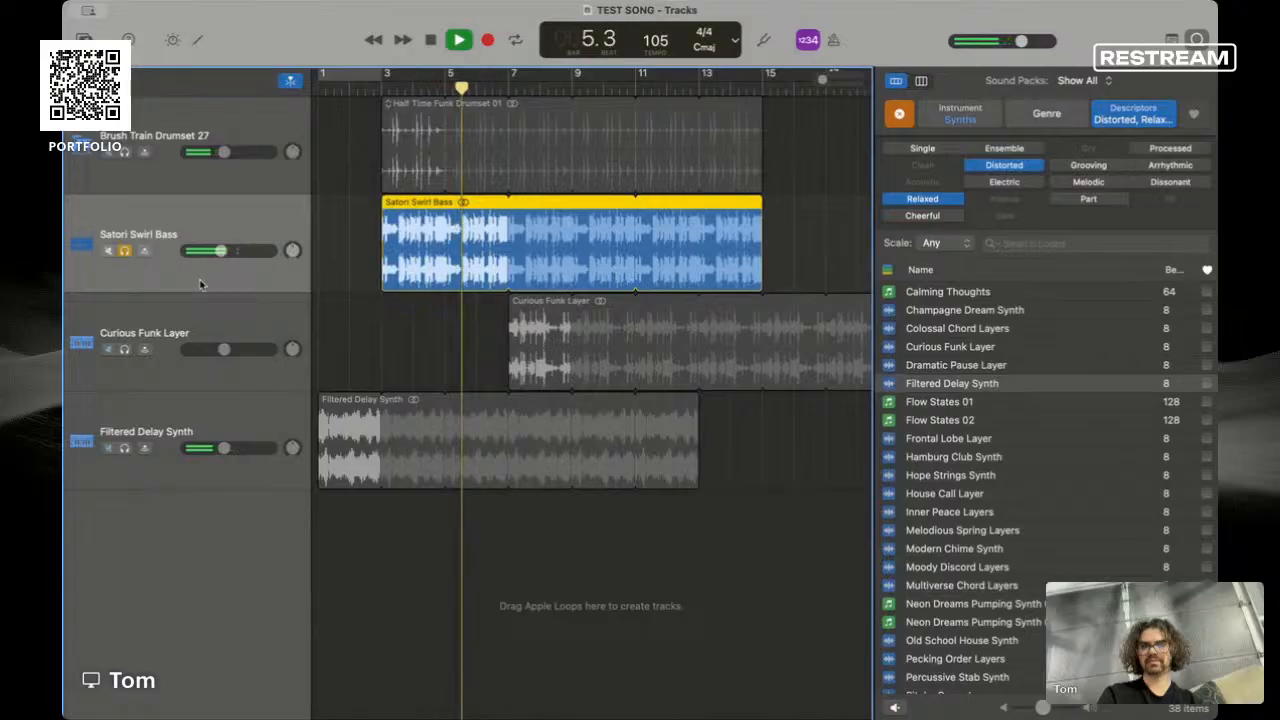
{"action": "key", "text": "space"}
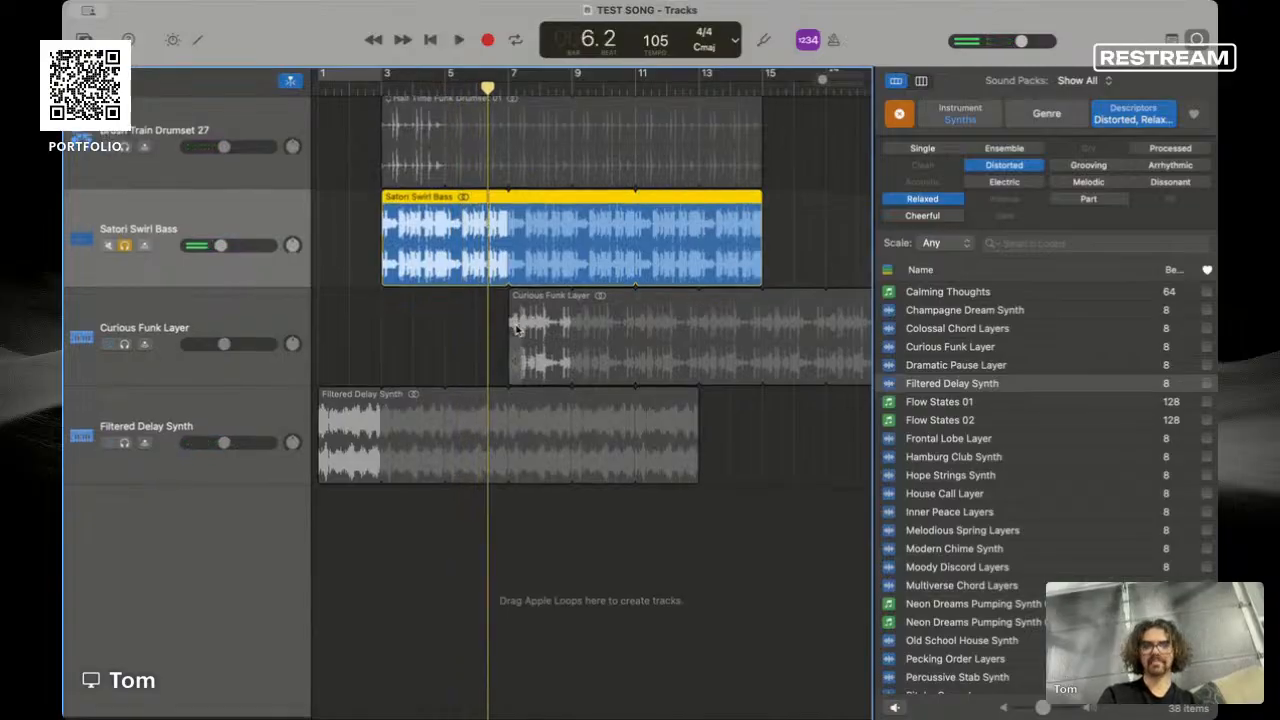
{"action": "key", "text": "space"}
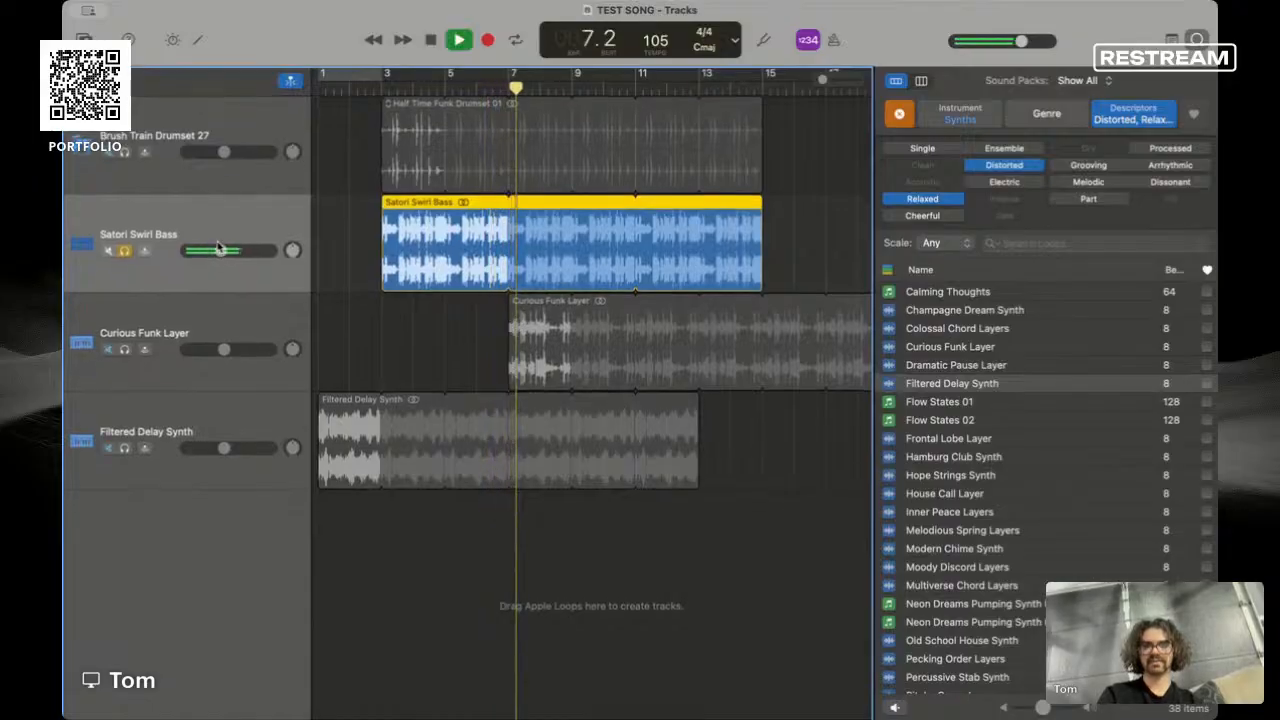
{"action": "left_click_drag", "start_coordinate": [219, 246], "coordinate": [219, 250]}
{"action": "key", "text": "space"}
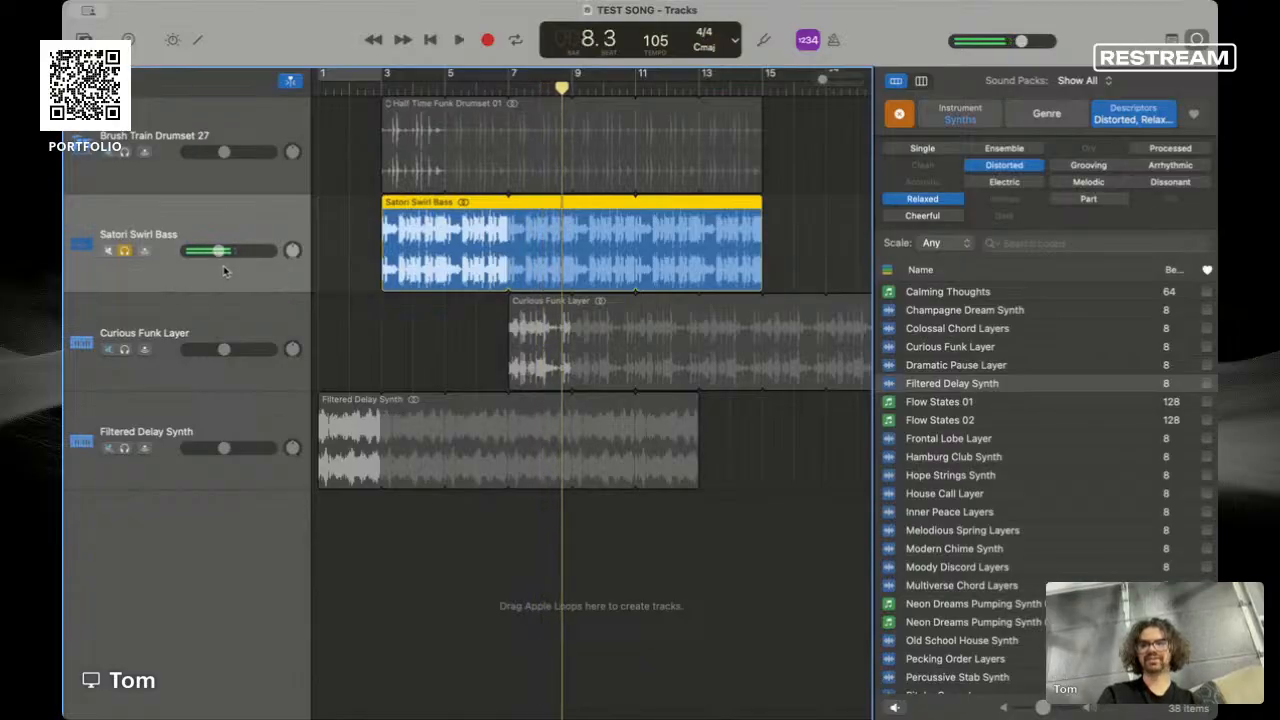
{"action": "left_click", "coordinate": [220, 250]}
{"action": "left_click_drag", "start_coordinate": [227, 250], "coordinate": [226, 250]}
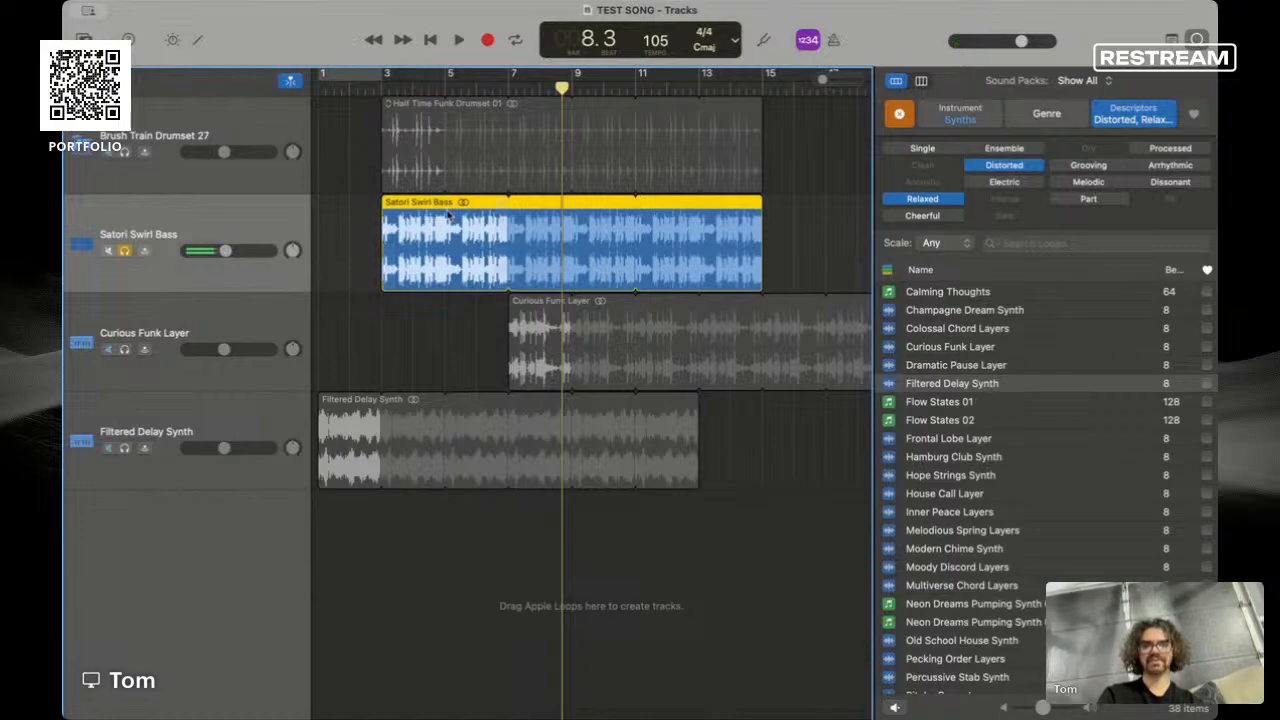
- Clear the Synths, Distorted and Relaxed loop filters and filter the Apple Loops by the Elec Bass instrument
{"action": "left_click", "coordinate": [1126, 124]}
{"action": "left_click", "coordinate": [971, 119]}
{"action": "left_click", "coordinate": [1109, 125]}
{"action": "left_click", "coordinate": [1020, 167]}
{"action": "left_click", "coordinate": [938, 201]}
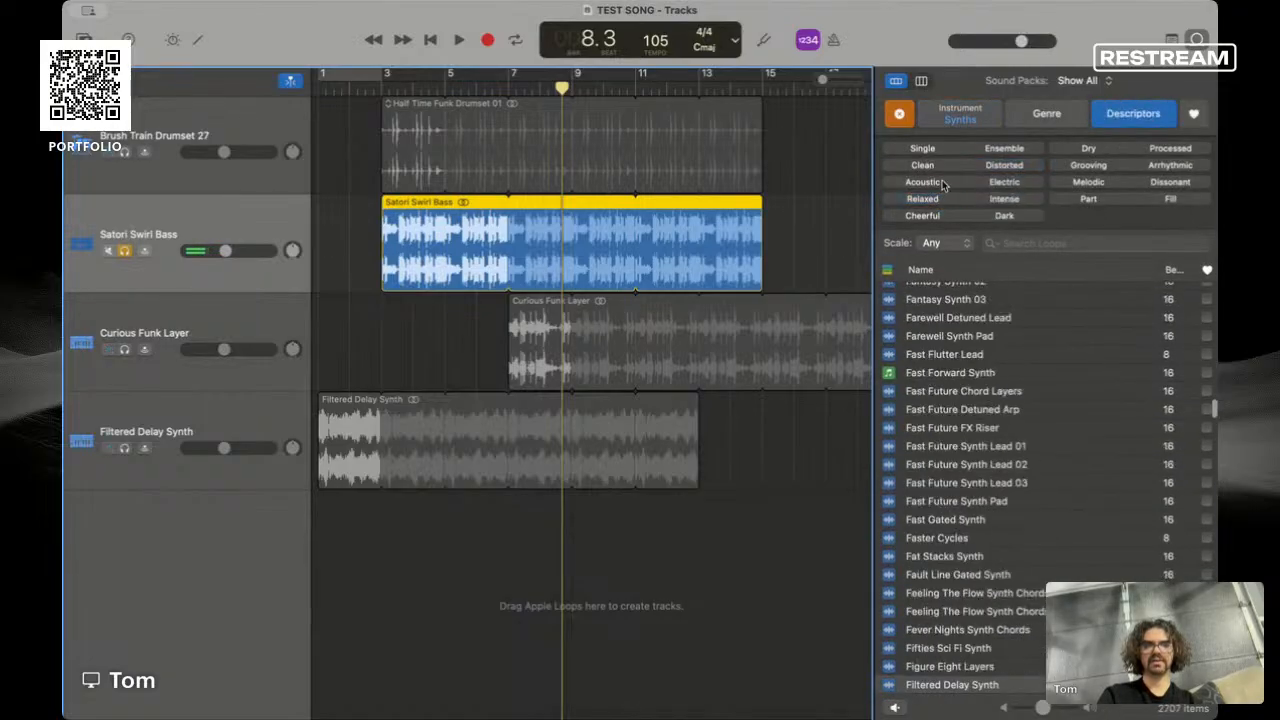
{"action": "left_click", "coordinate": [966, 113]}
{"action": "left_click", "coordinate": [1008, 166]}
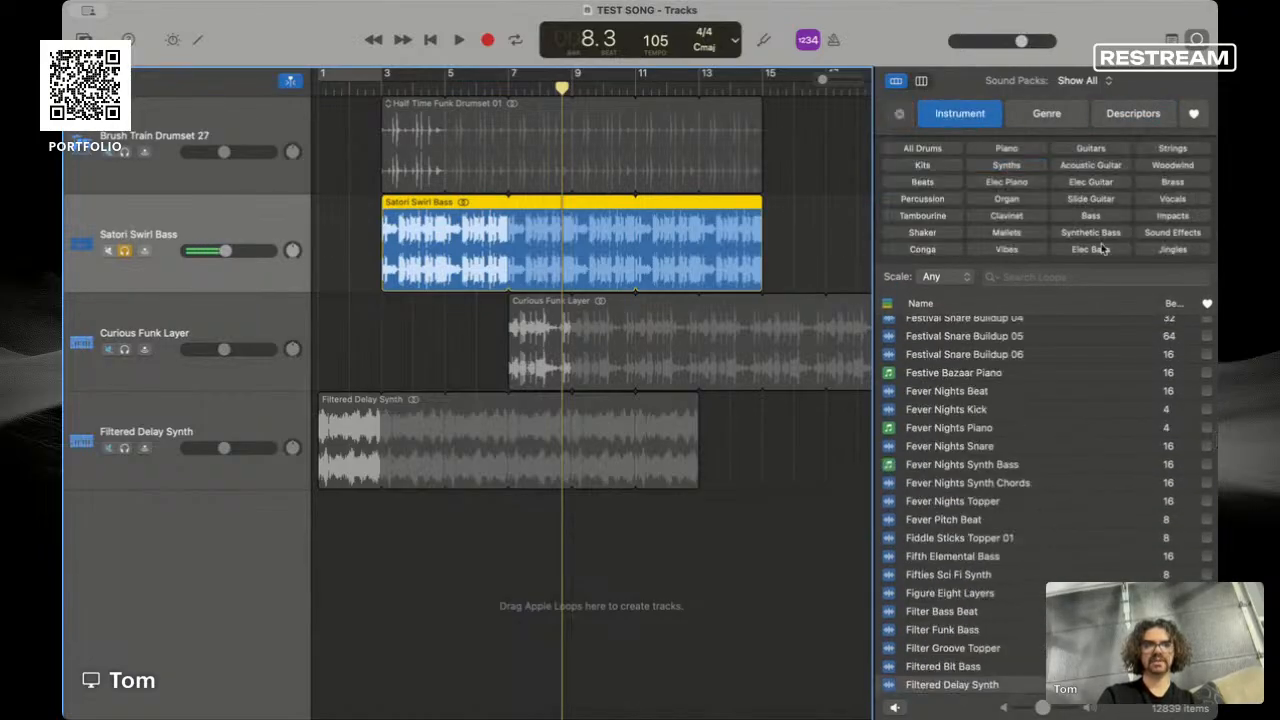
{"action": "left_click", "coordinate": [1092, 249]}
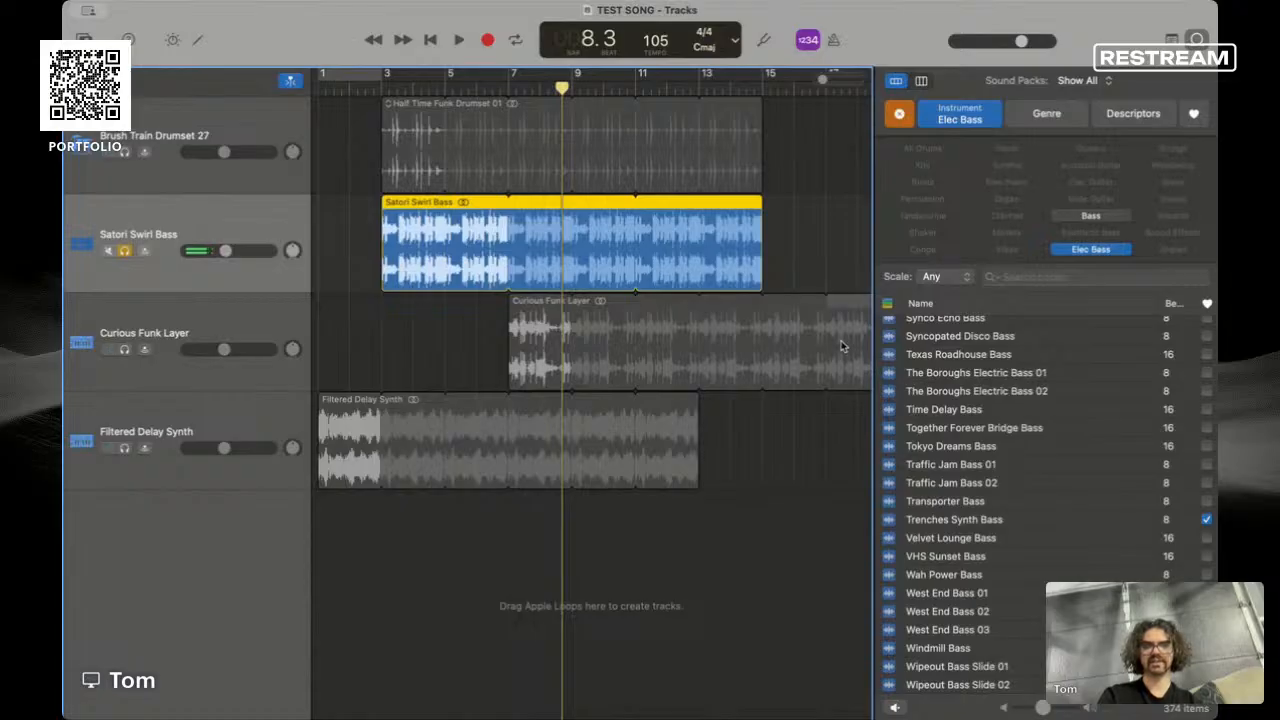
- Unsolo the bass track, delete its Satori Swirl Bass region and record "satori swirl bass" in the project's Note Pad
{"action": "key", "text": "super+a"}
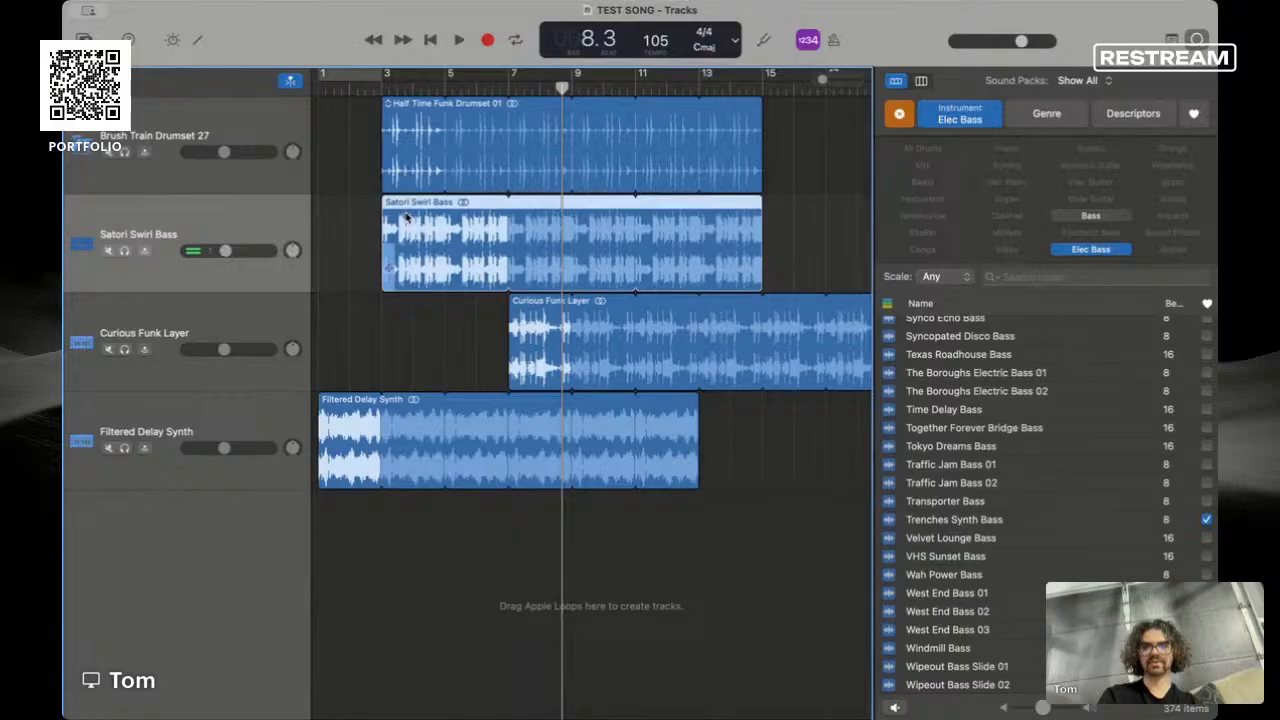
{"action": "key", "text": "Delete"}
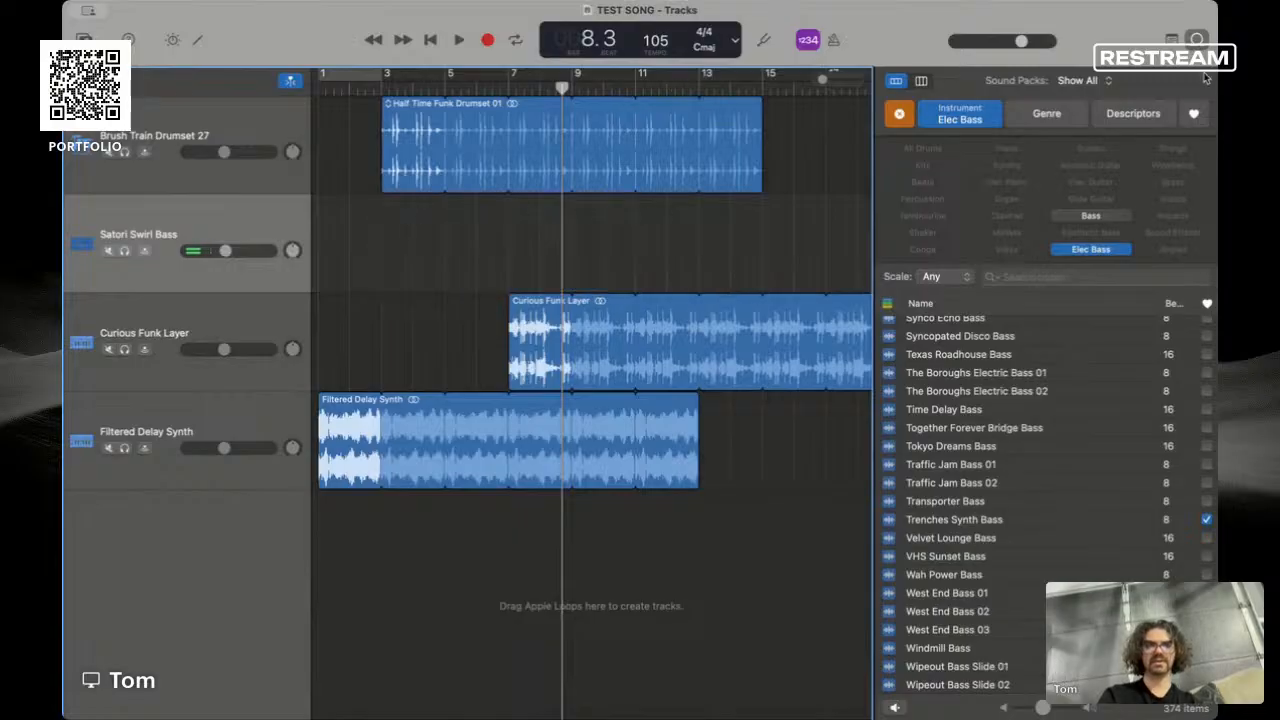
{"action": "left_click", "coordinate": [1175, 43]}
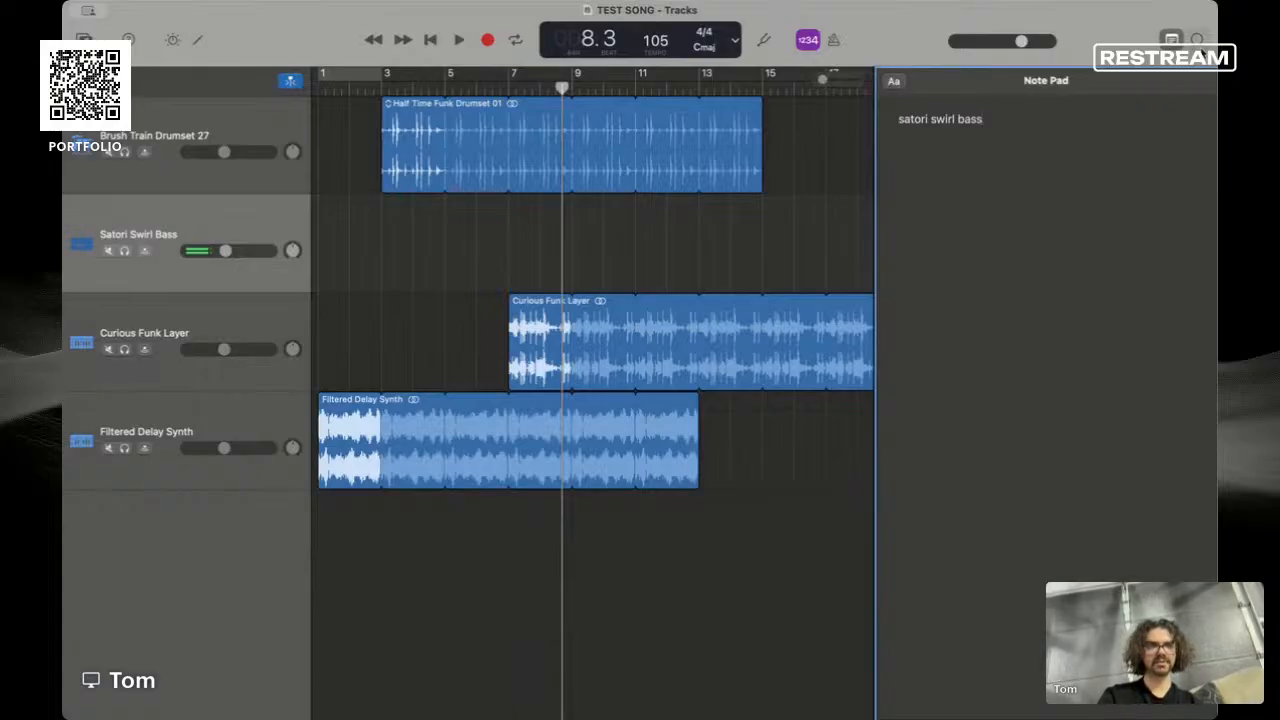
- Reopen the Loop Browser and narrow the Elec Bass loops with the Dry and Dark descriptors
{"action": "left_click", "coordinate": [1199, 41]}
{"action": "scroll", "coordinate": [1003, 464], "scroll_direction": "up", "scroll_amount": 3}
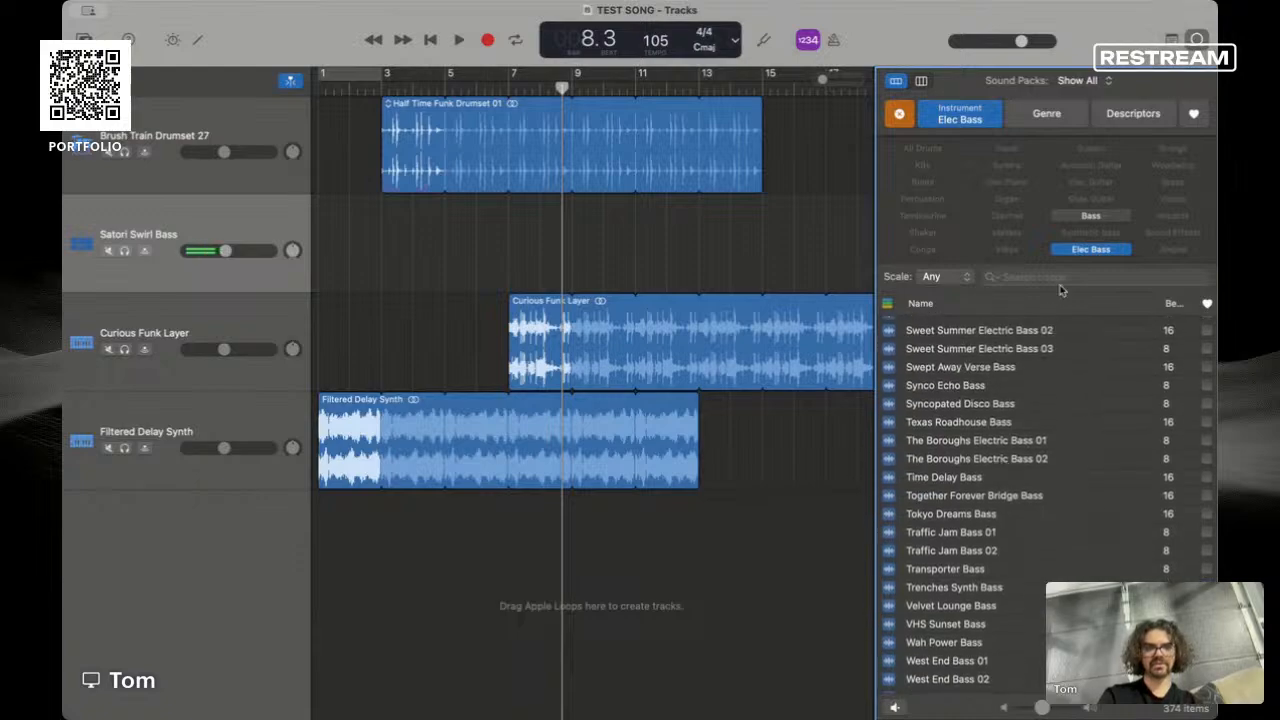
{"action": "left_click", "coordinate": [1045, 125]}
{"action": "left_click", "coordinate": [1101, 125]}
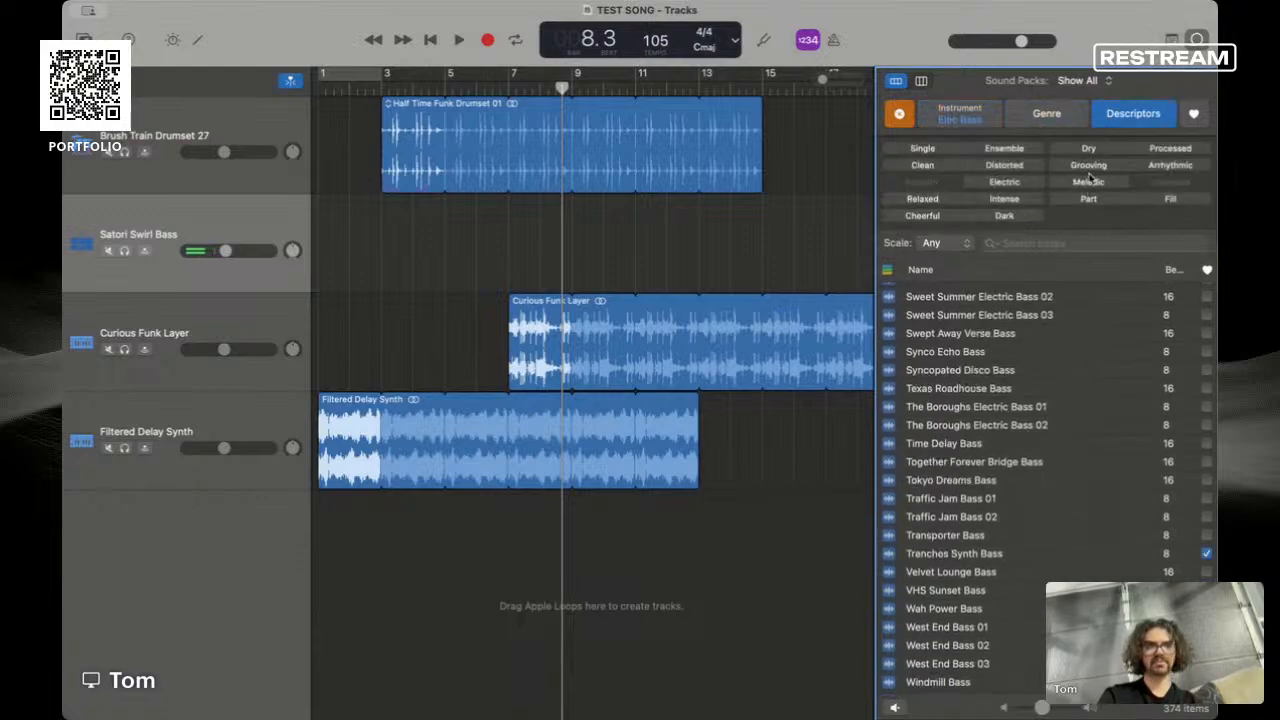
{"action": "left_click", "coordinate": [1089, 148]}
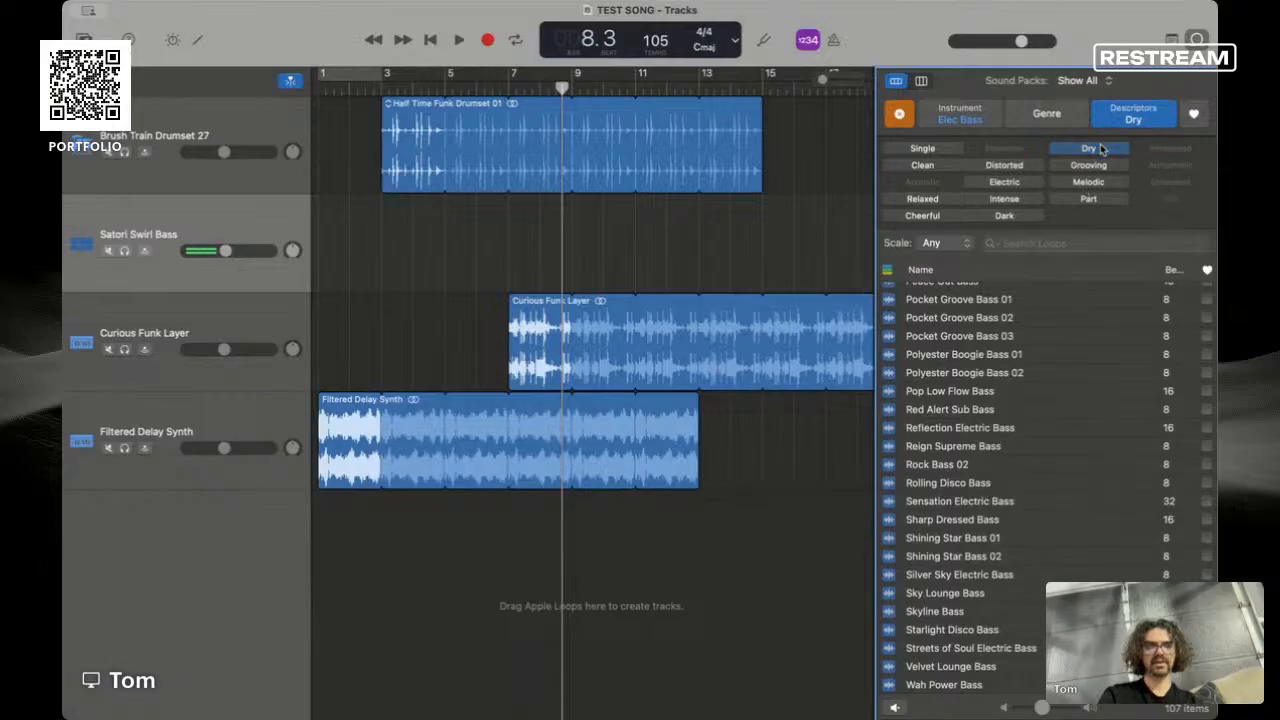
{"action": "left_click", "coordinate": [1101, 149]}
{"action": "left_click", "coordinate": [1095, 148]}
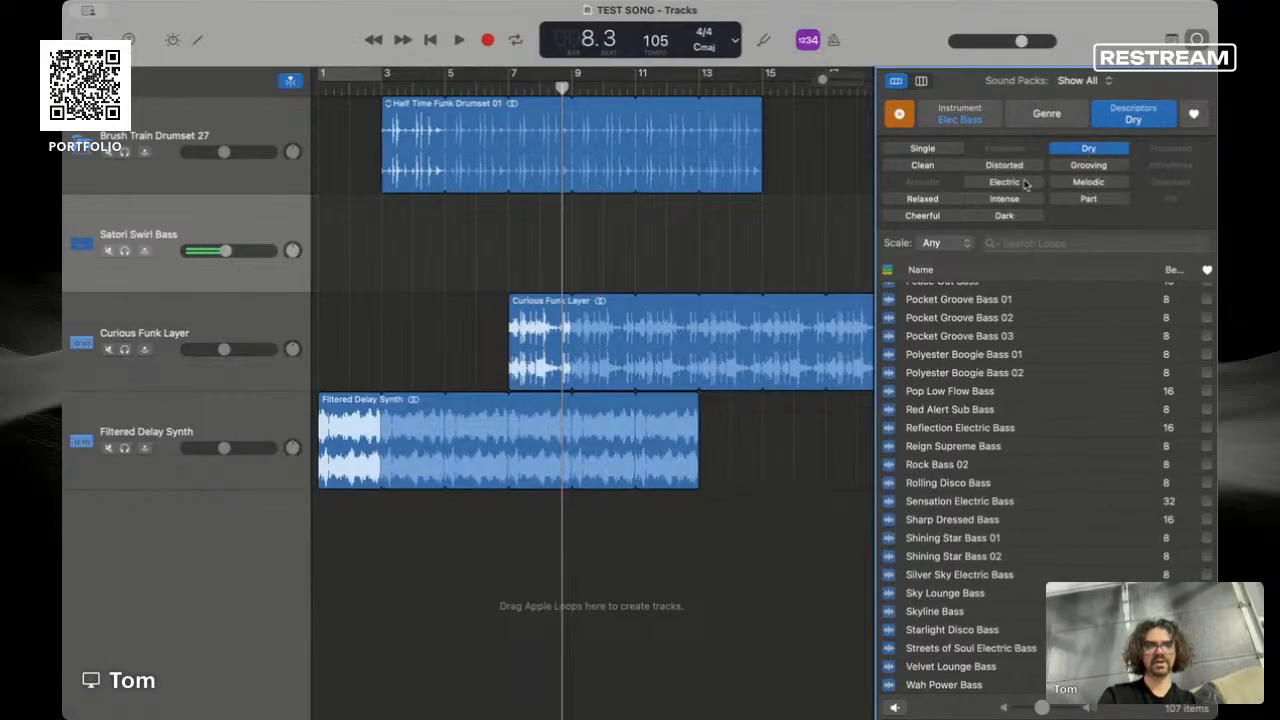
{"action": "left_click", "coordinate": [1001, 215]}
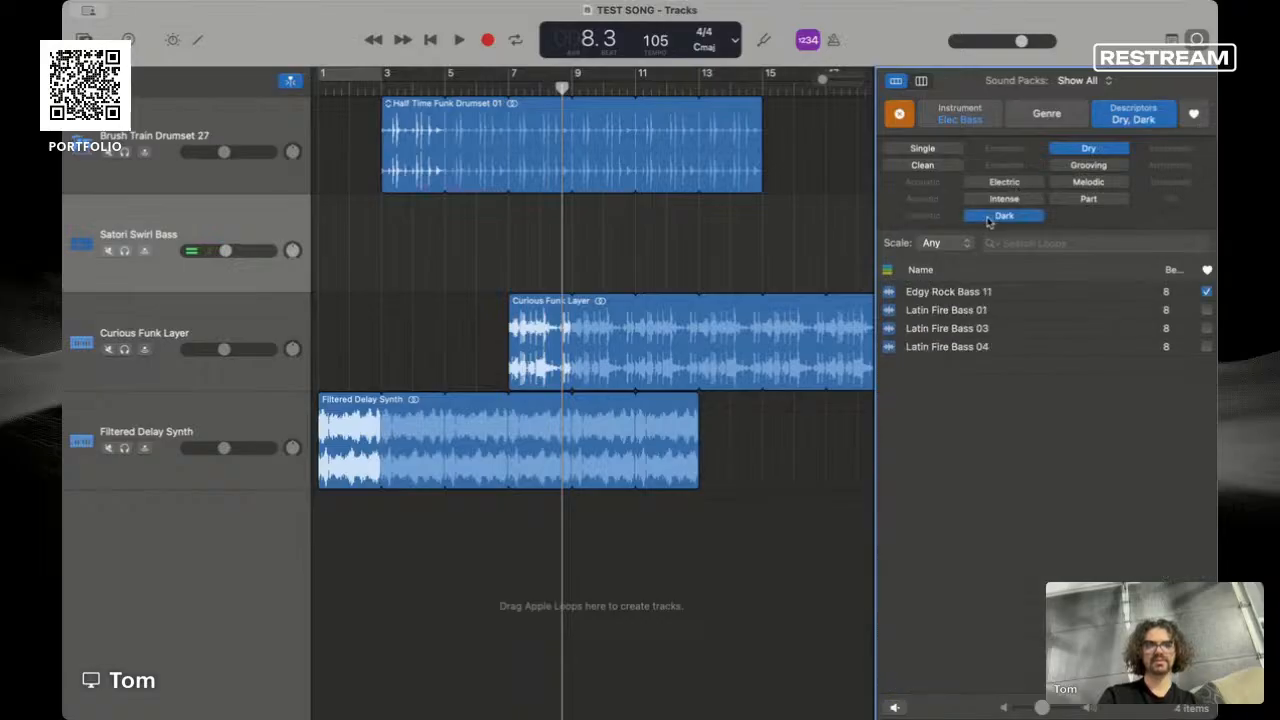
- Preview the Edgy Rock Bass 11, Latin Fire Bass 03 and Latin Fire Bass 04 loops
{"action": "left_click", "coordinate": [993, 292]}
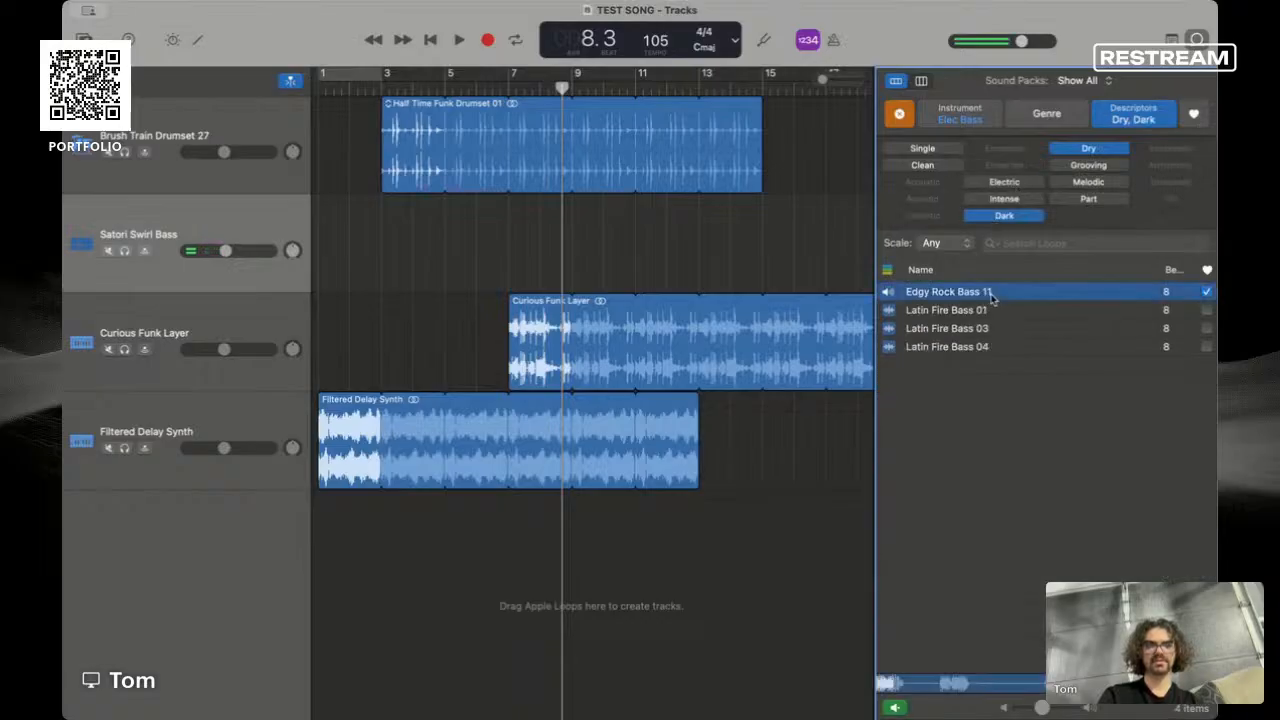
{"action": "left_click", "coordinate": [983, 328]}
{"action": "left_click", "coordinate": [982, 347]}
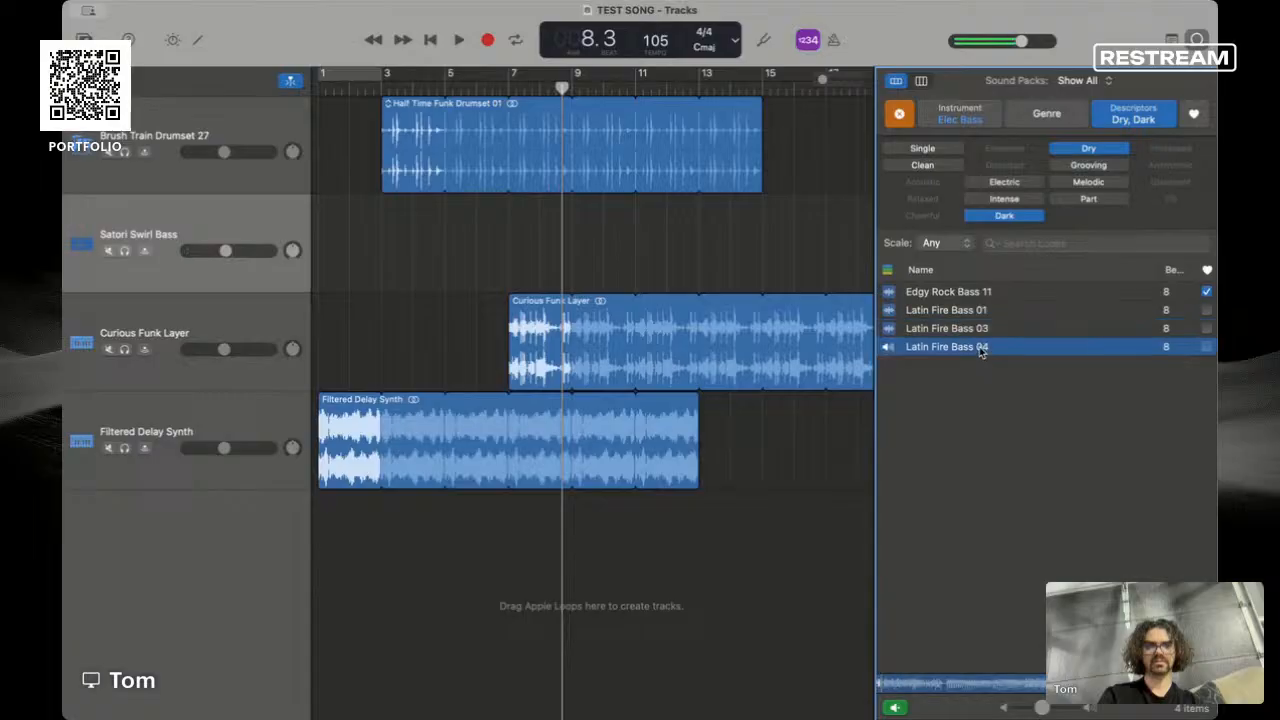
- Remove the Dry descriptor and preview the Edgy Rock Bass 22, 24 and 27 loops
{"action": "left_click", "coordinate": [1084, 149]}
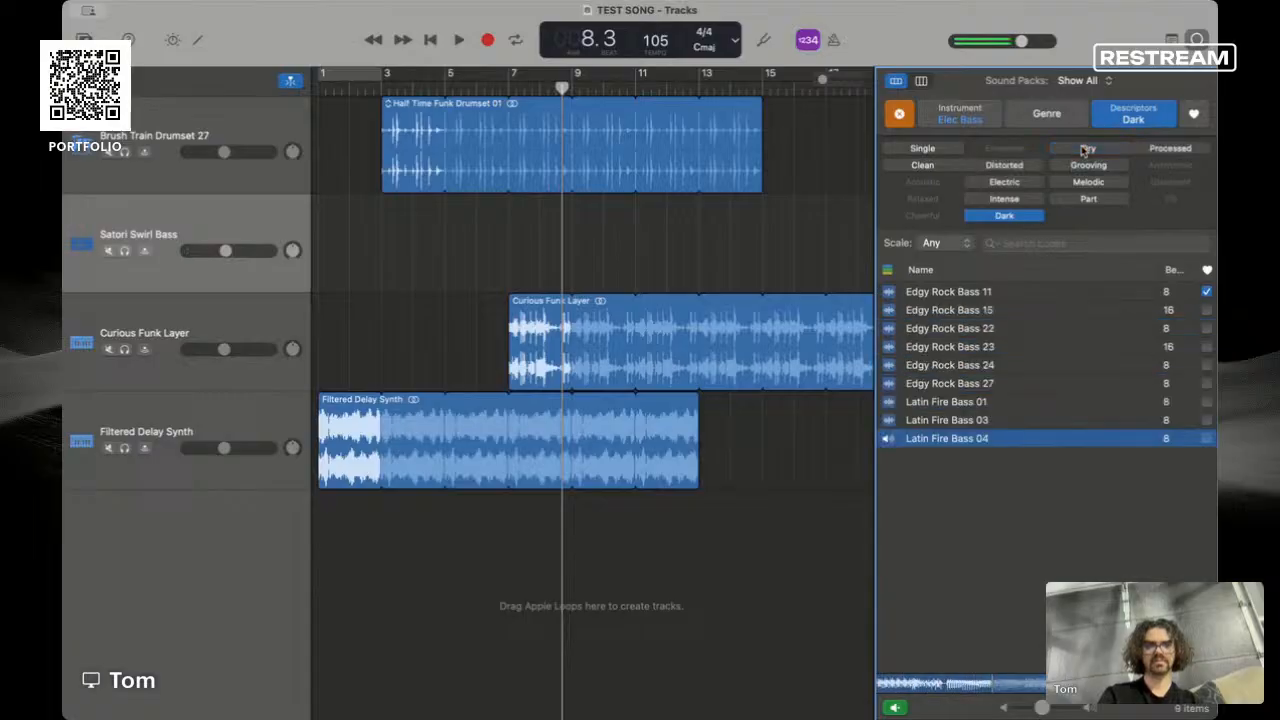
{"action": "left_click", "coordinate": [983, 334]}
{"action": "left_click", "coordinate": [985, 368]}
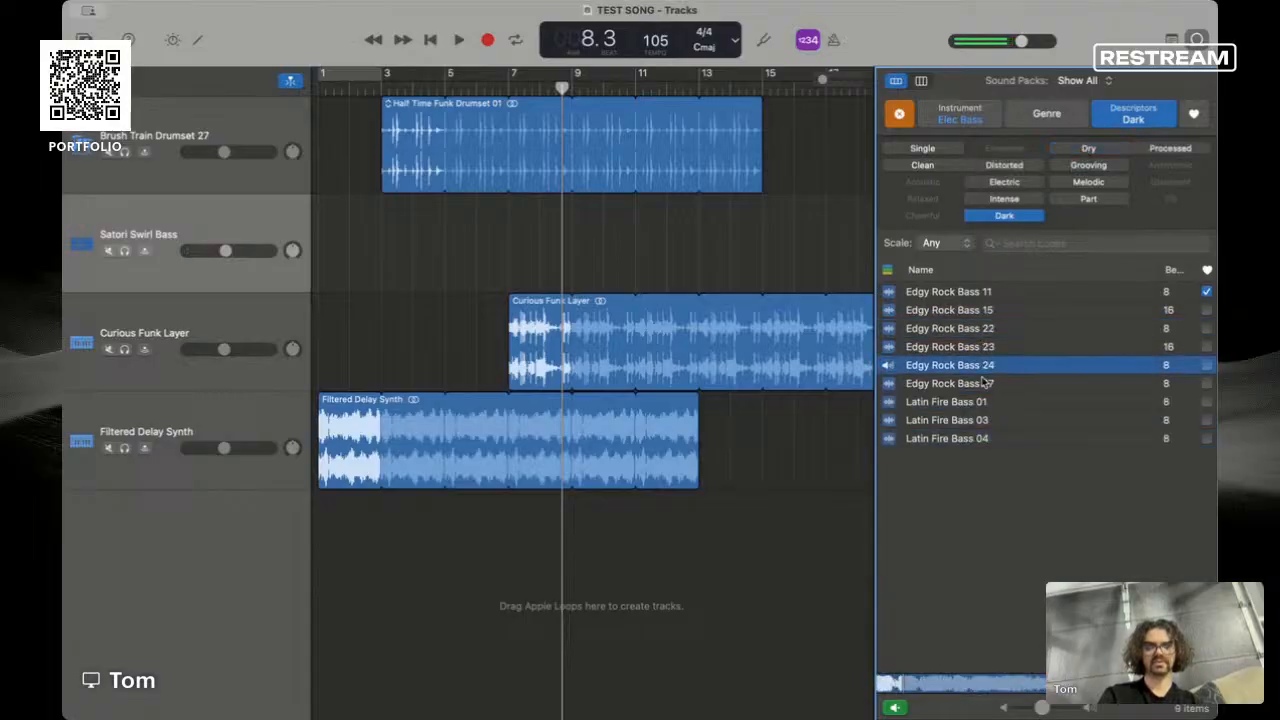
{"action": "left_click", "coordinate": [982, 388]}
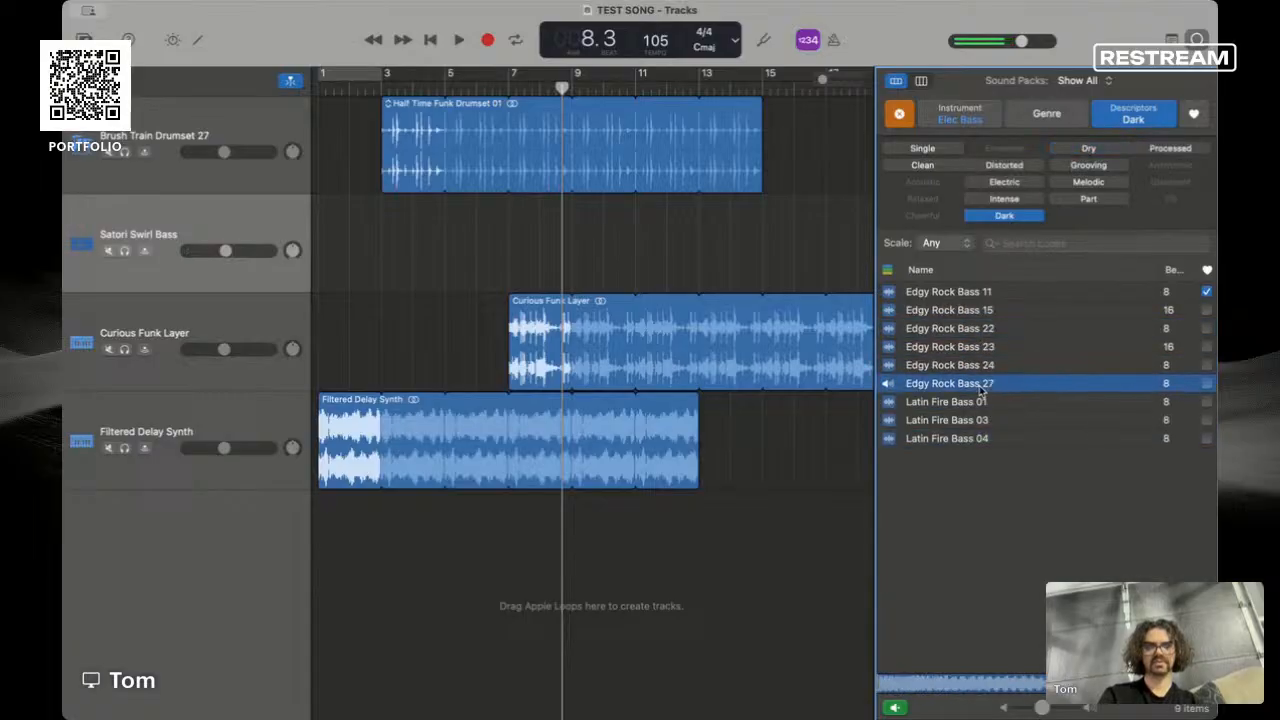
- Clear the Dark descriptor, widen the instrument filter to Bass, and briefly try the Electric descriptor before clearing it
{"action": "left_click", "coordinate": [1014, 218]}
{"action": "left_click", "coordinate": [982, 118]}
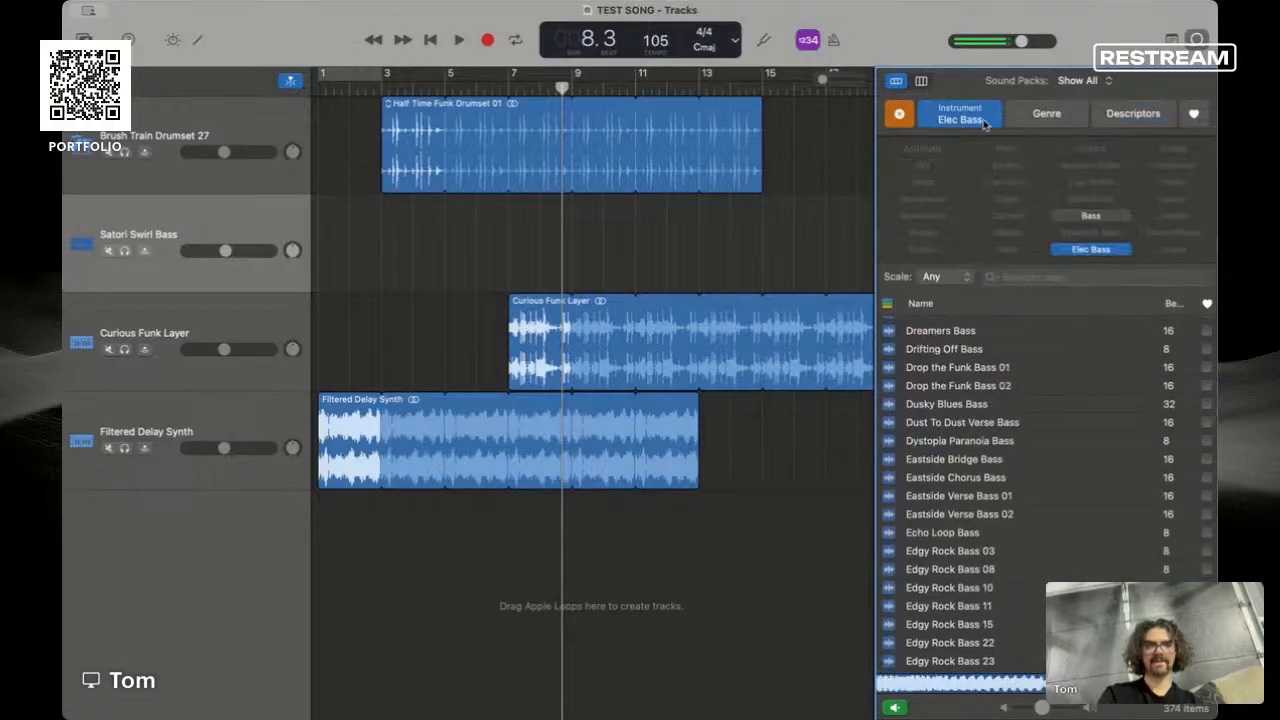
{"action": "left_click", "coordinate": [1092, 217]}
{"action": "left_click", "coordinate": [1125, 113]}
{"action": "left_click", "coordinate": [1033, 182]}
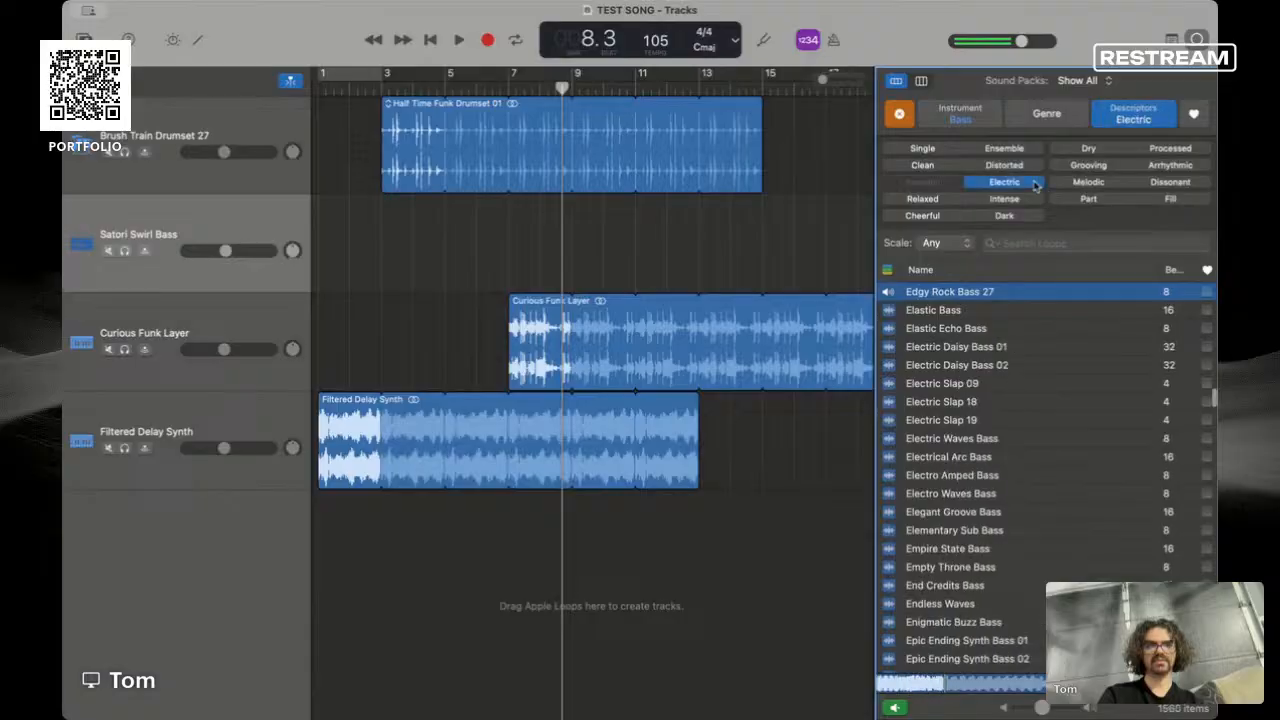
{"action": "left_click", "coordinate": [1022, 186]}
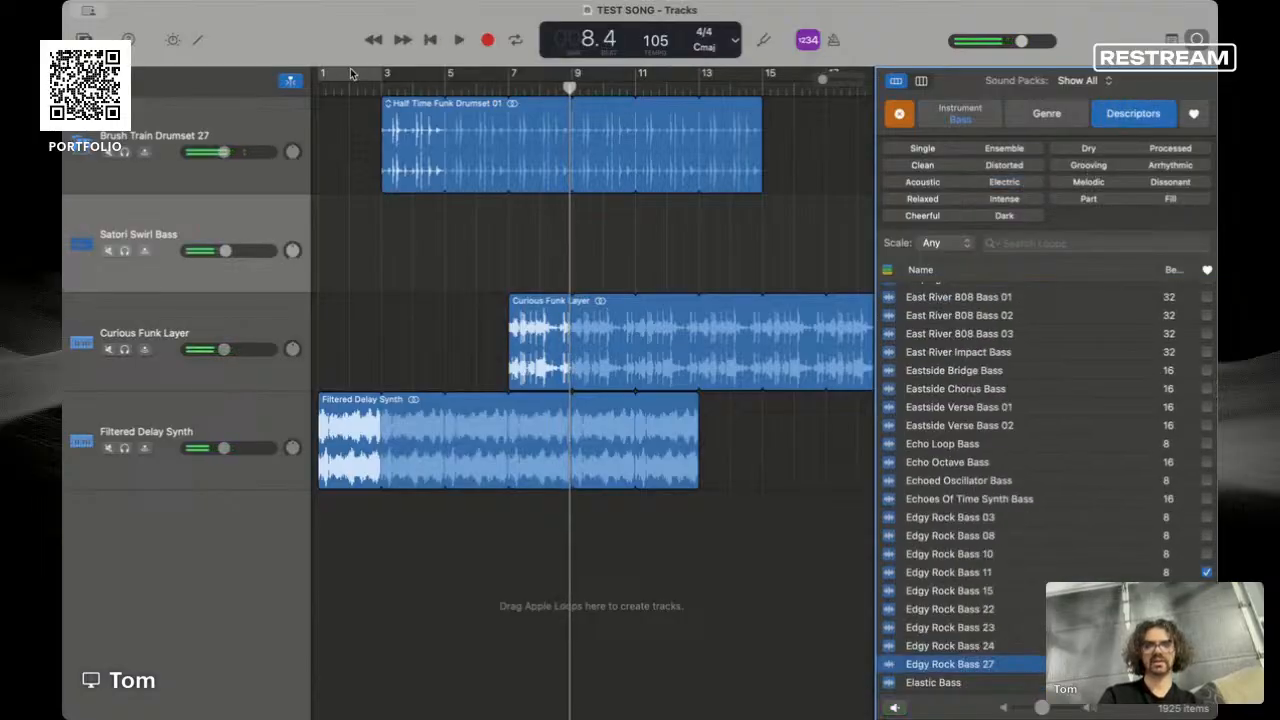
- Set a cycle range from bar 7 to bar 13 and preview Echoed Oscillator Bass and Echo Loop Bass over its playback
{"action": "left_click_drag", "start_coordinate": [345, 74], "coordinate": [700, 93]}
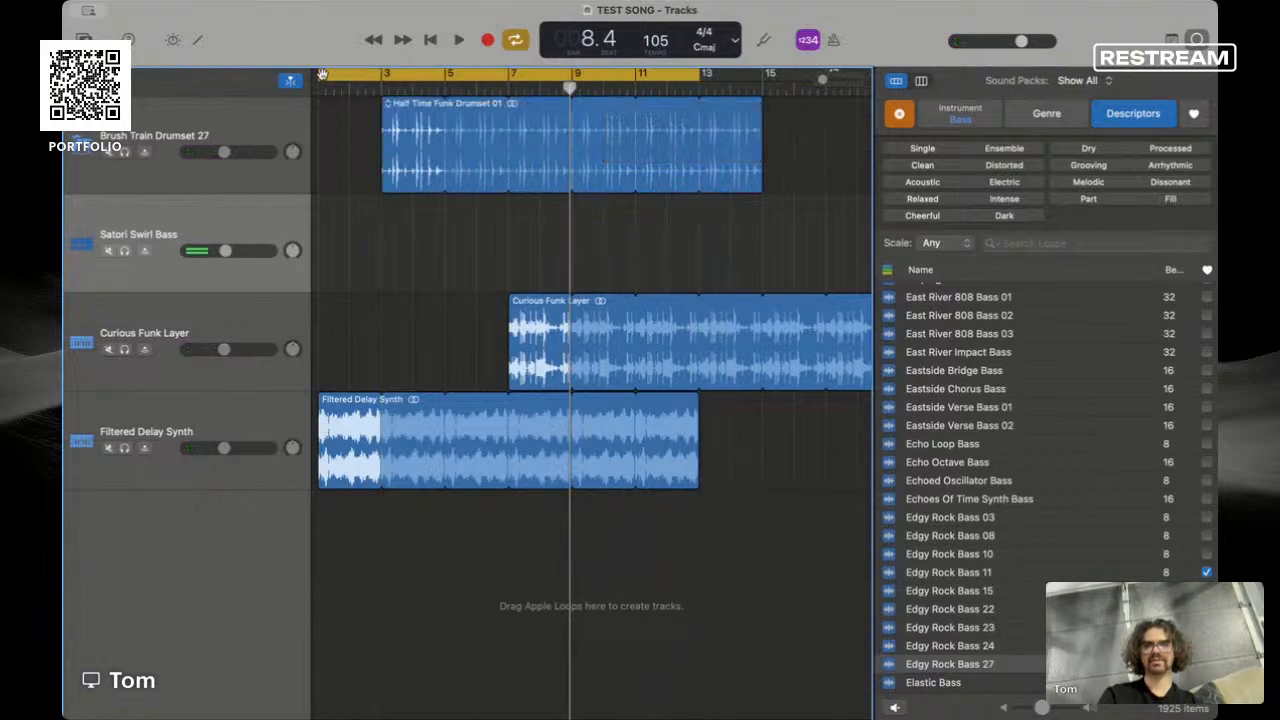
{"action": "left_click_drag", "start_coordinate": [317, 74], "coordinate": [506, 87]}
{"action": "key", "text": "space"}
{"action": "left_click", "coordinate": [1020, 480]}
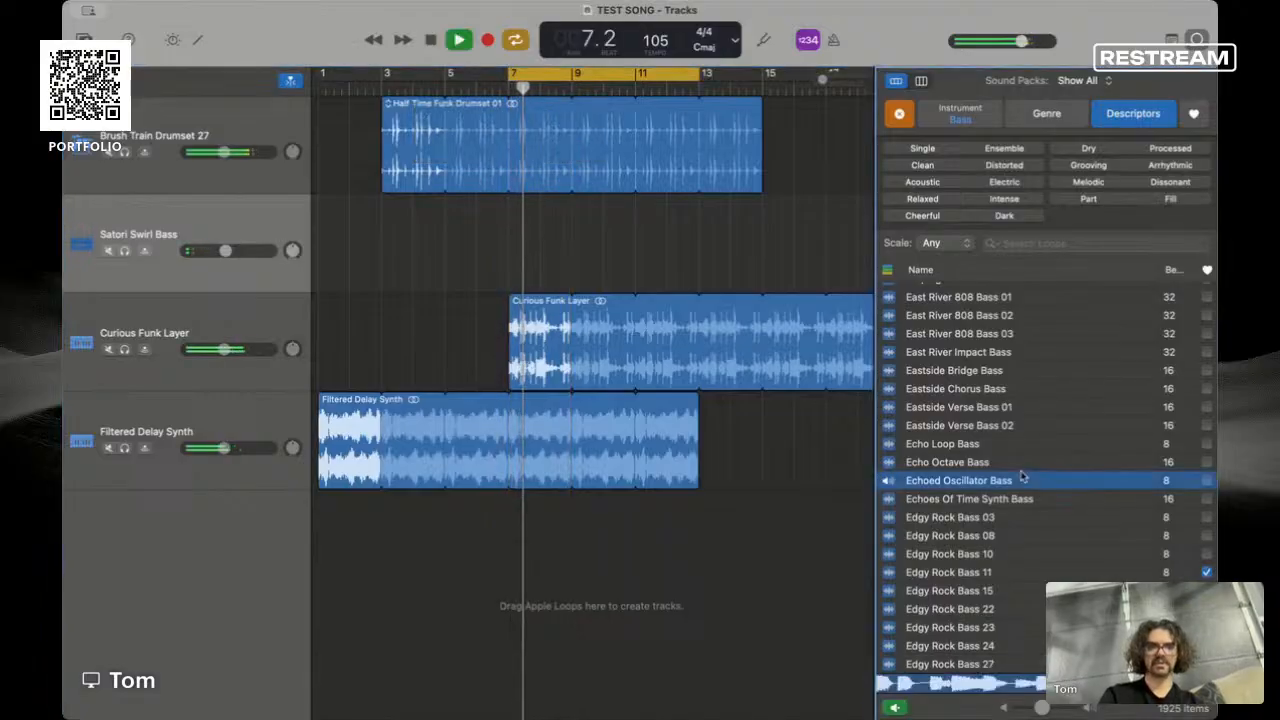
{"action": "left_click", "coordinate": [997, 447]}
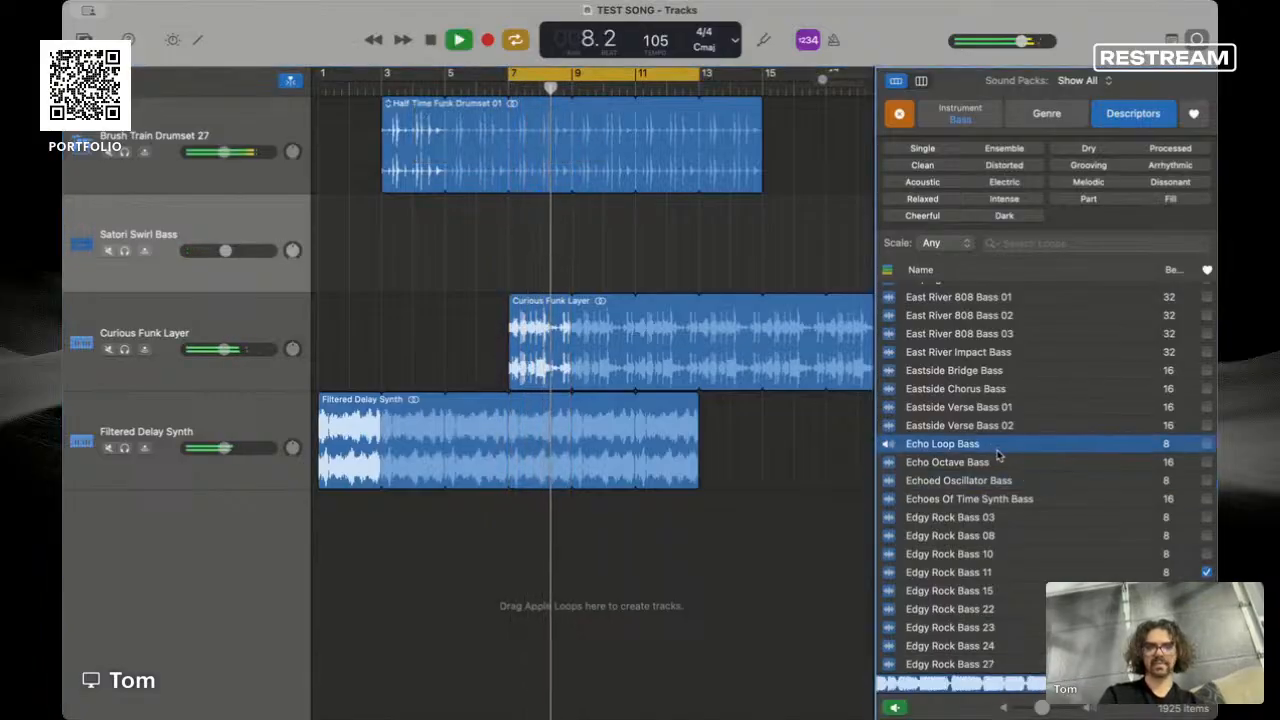
{"action": "key", "text": "space"}
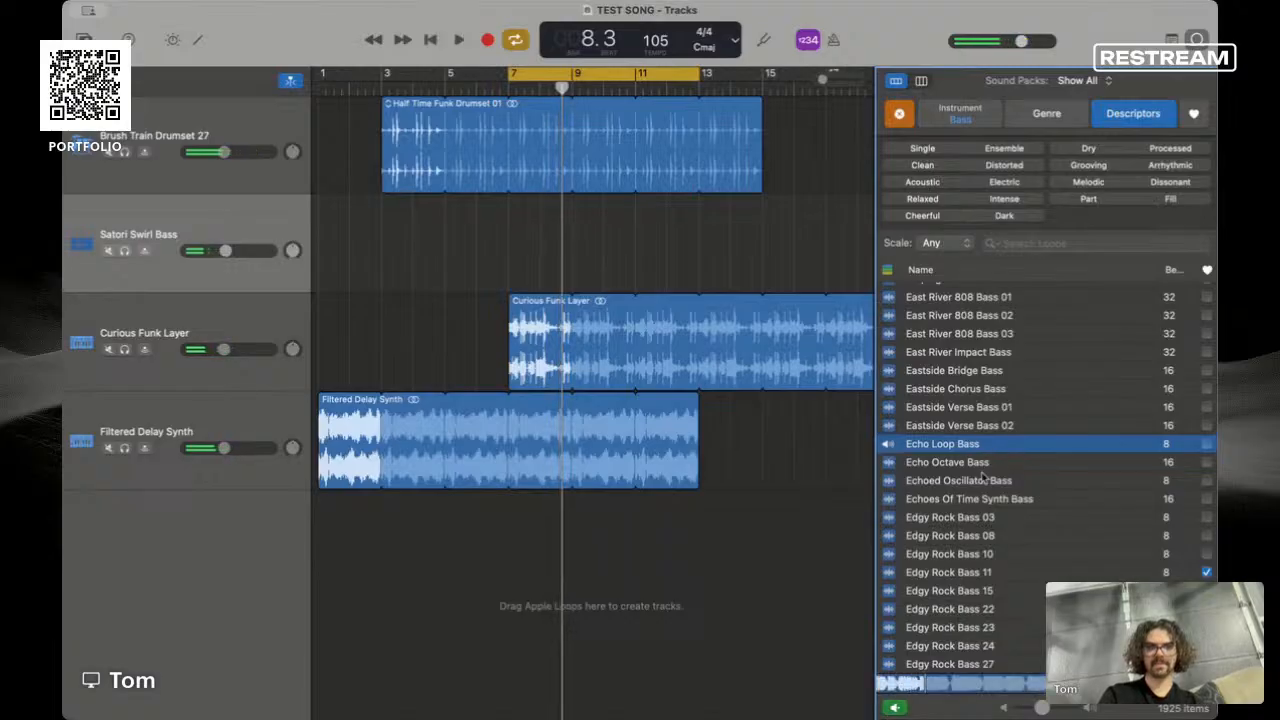
- Preview a series of bass loops further down the list, from Edgy Rock Bass 15 onward
{"action": "left_click", "coordinate": [968, 592]}
{"action": "scroll", "coordinate": [968, 592], "scroll_direction": "down", "scroll_amount": 4}
{"action": "left_click", "coordinate": [968, 592]}
{"action": "scroll", "coordinate": [968, 592], "scroll_direction": "down", "scroll_amount": 4}
{"action": "left_click", "coordinate": [968, 592]}
{"action": "scroll", "coordinate": [968, 592], "scroll_direction": "down", "scroll_amount": 5}
{"action": "left_click", "coordinate": [968, 566]}
{"action": "scroll", "coordinate": [968, 566], "scroll_direction": "down", "scroll_amount": 4}
{"action": "scroll", "coordinate": [968, 570], "scroll_direction": "up", "scroll_amount": 3}
{"action": "left_click", "coordinate": [968, 570]}
{"action": "scroll", "coordinate": [968, 560], "scroll_direction": "down", "scroll_amount": 5}
- Listen to Extra Fat Bass along with the song's cycled section
{"action": "left_click", "coordinate": [983, 416]}
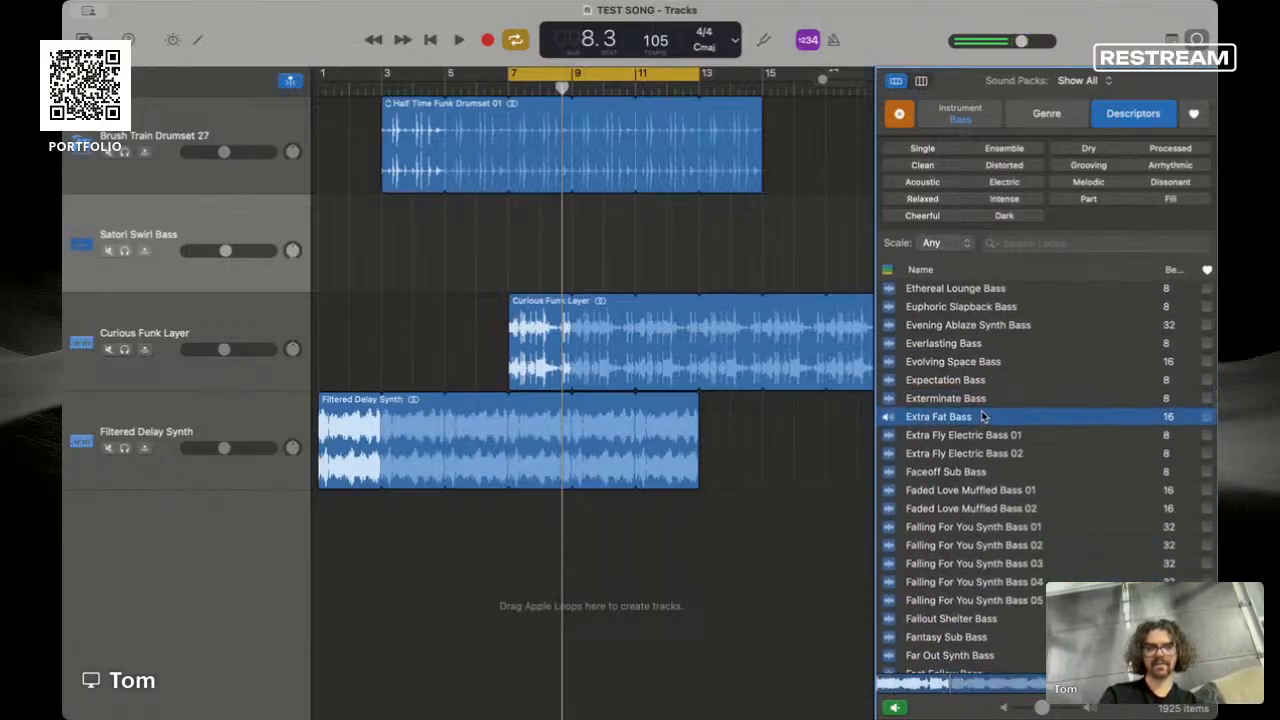
{"action": "key", "text": "space"}
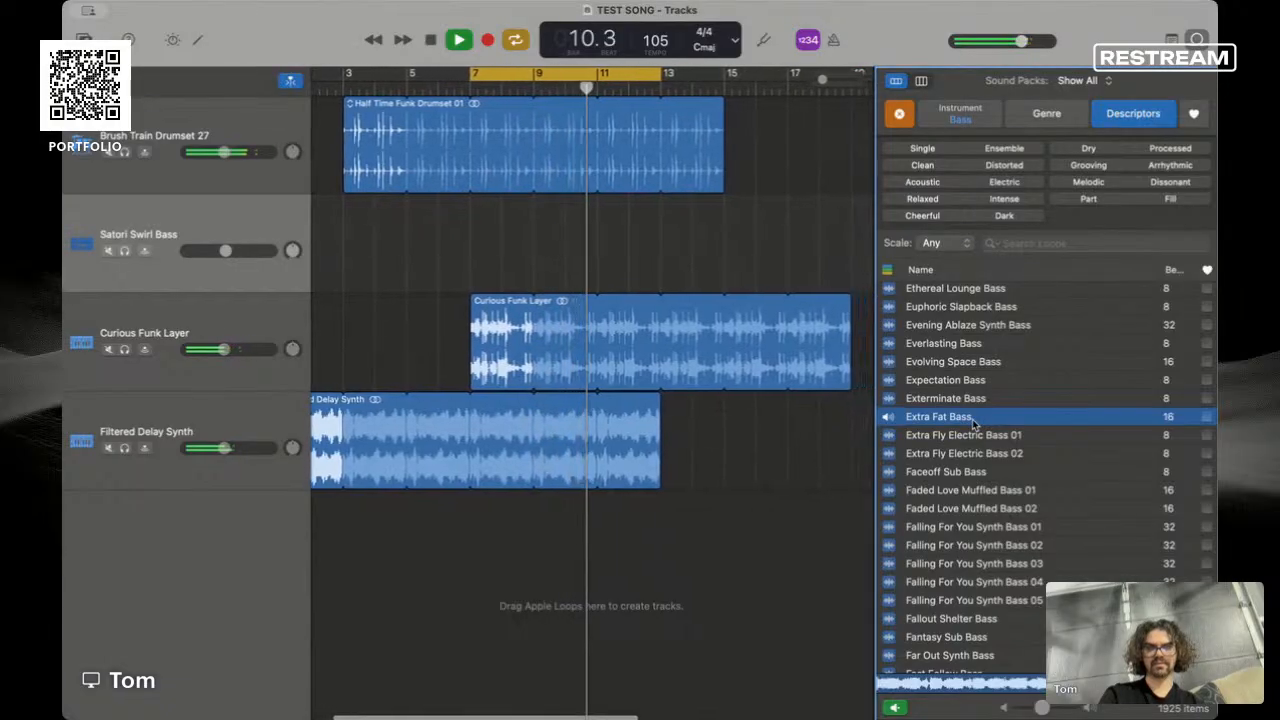
{"action": "key", "text": "space"}
- Preview the Fallout Shelter, Fantasy Sub, Fast Wobble, Fathoms Sub and Fear Not Electric Bass loops
{"action": "left_click", "coordinate": [955, 618]}
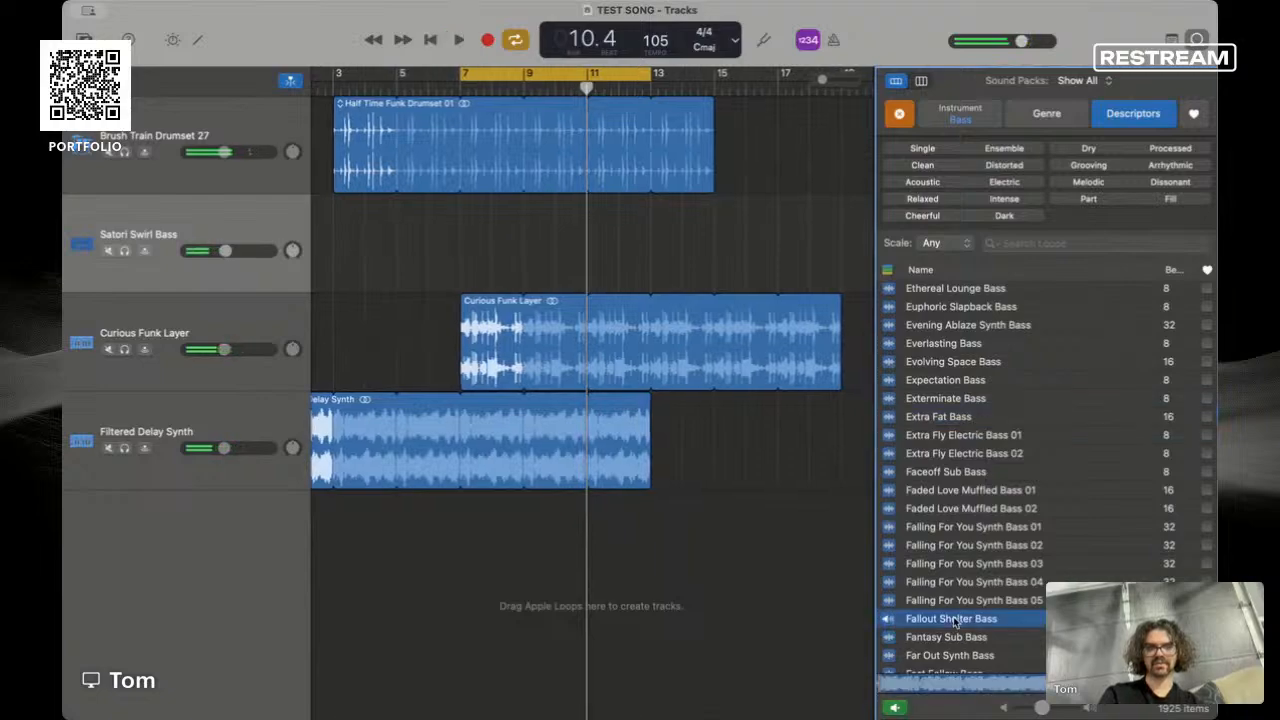
{"action": "scroll", "coordinate": [955, 620], "scroll_direction": "down", "scroll_amount": 2}
{"action": "left_click", "coordinate": [953, 584]}
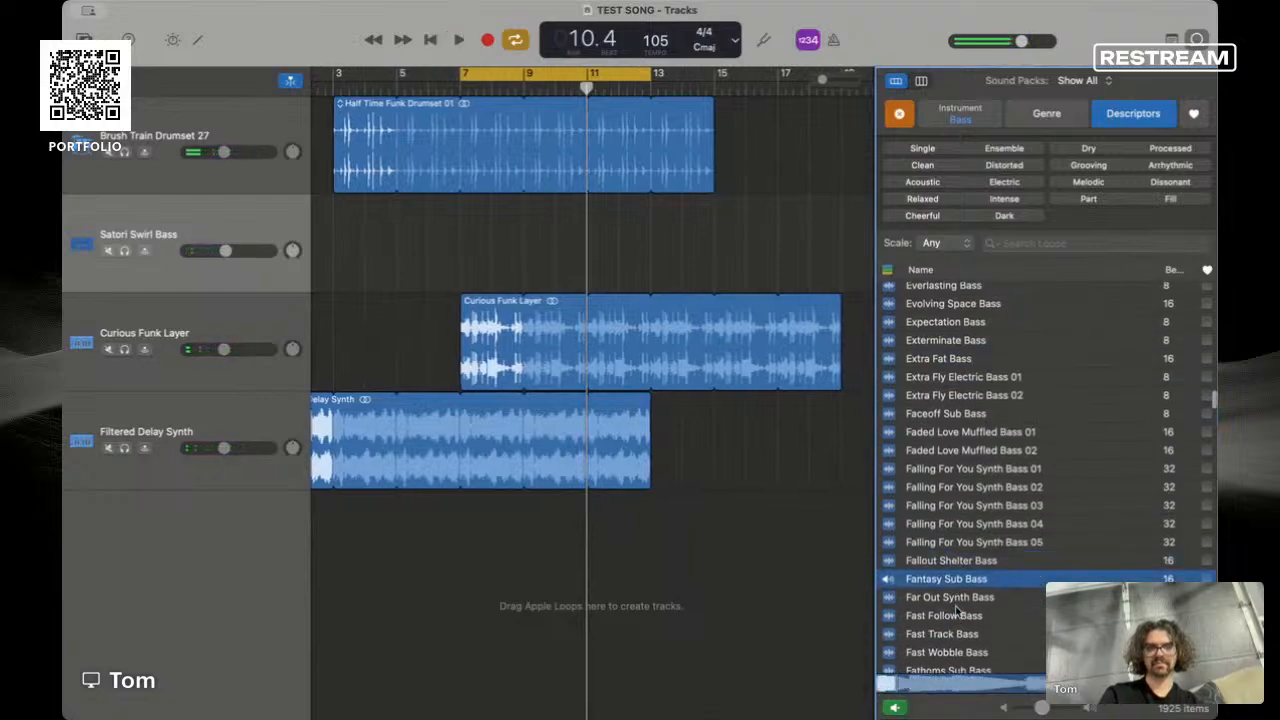
{"action": "scroll", "coordinate": [955, 610], "scroll_direction": "down", "scroll_amount": 2}
{"action": "left_click", "coordinate": [957, 610]}
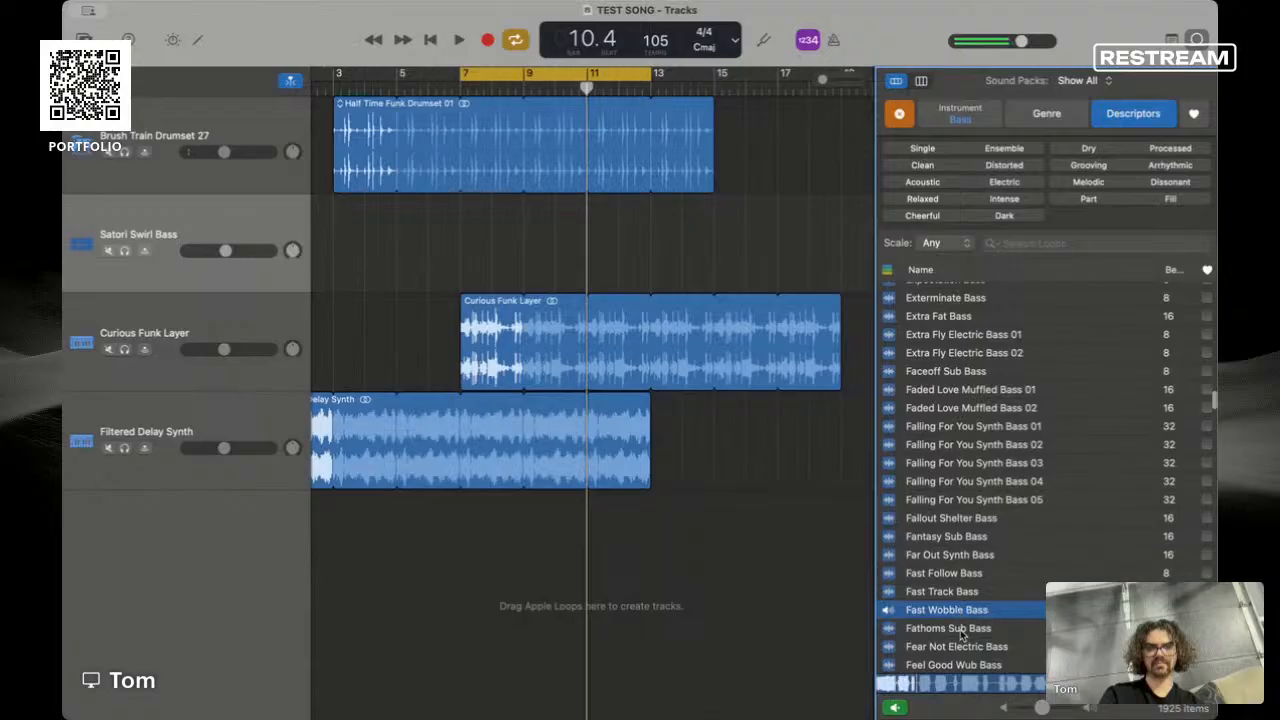
{"action": "left_click", "coordinate": [960, 630]}
{"action": "left_click", "coordinate": [962, 647]}
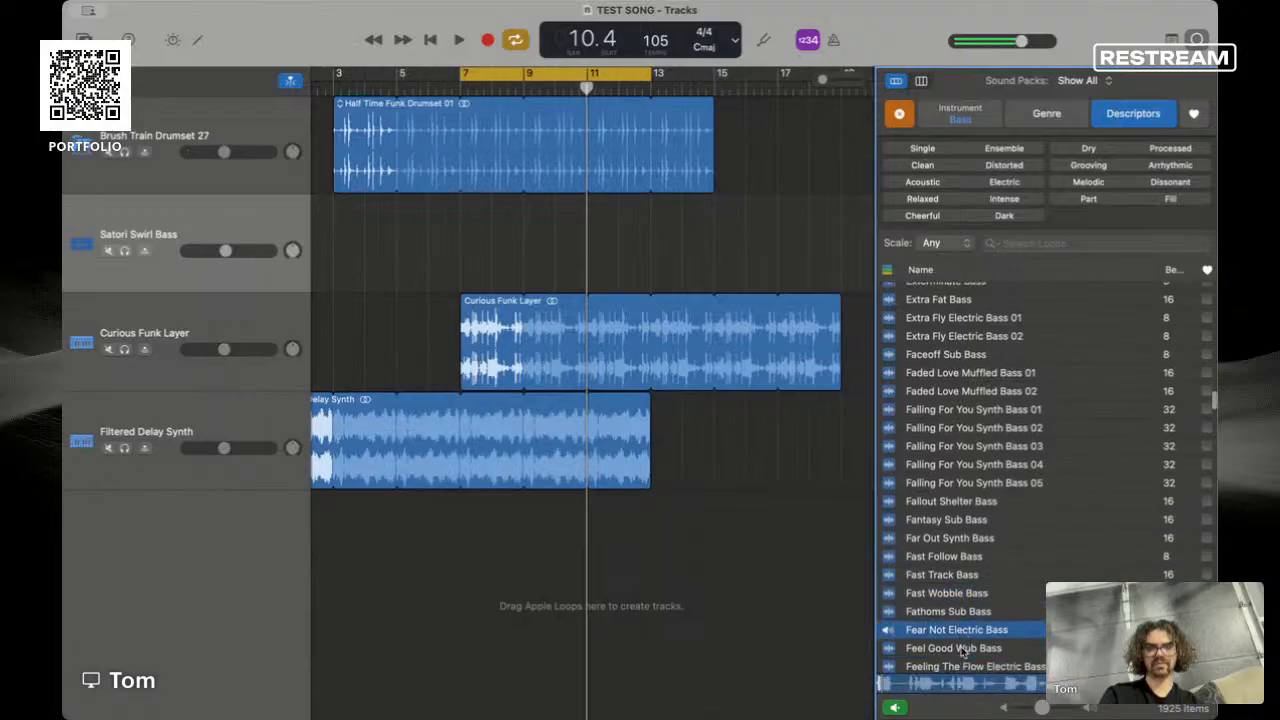
- Listen to Fear Not Electric Bass and Faceoff Sub Bass along with the song's cycled section
{"action": "scroll", "coordinate": [962, 625], "scroll_direction": "down", "scroll_amount": 3}
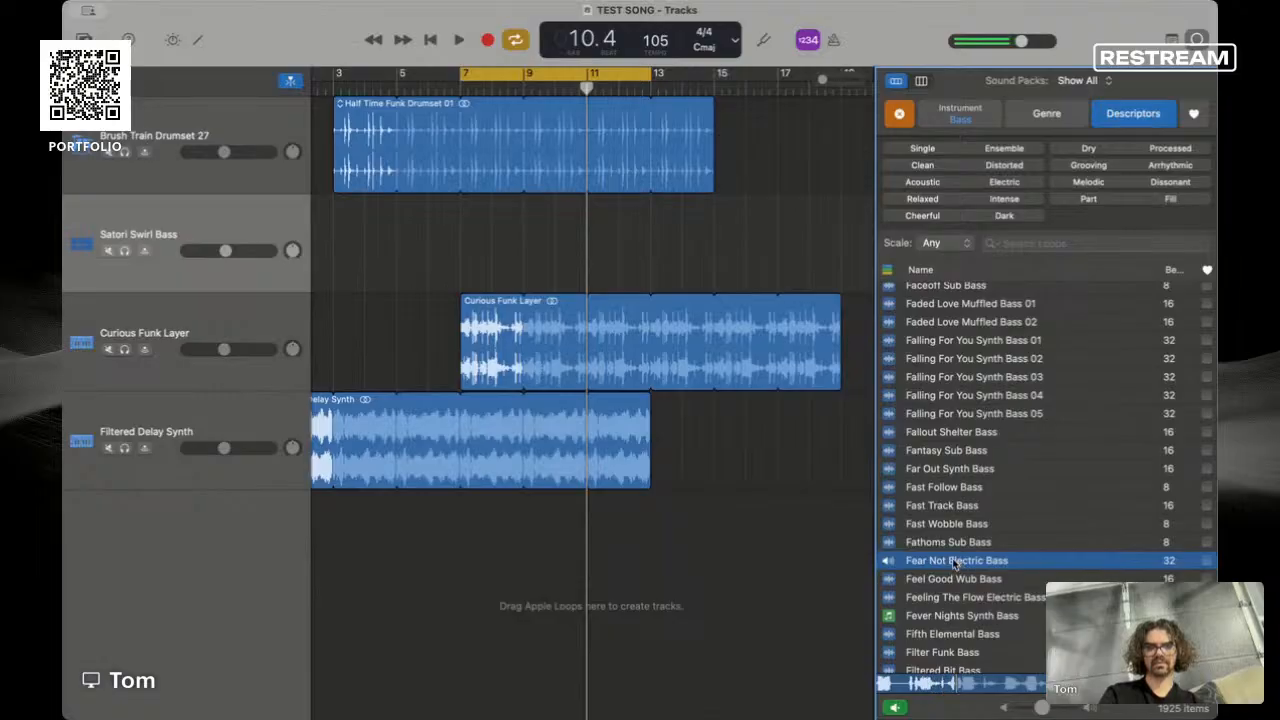
{"action": "key", "text": "space"}
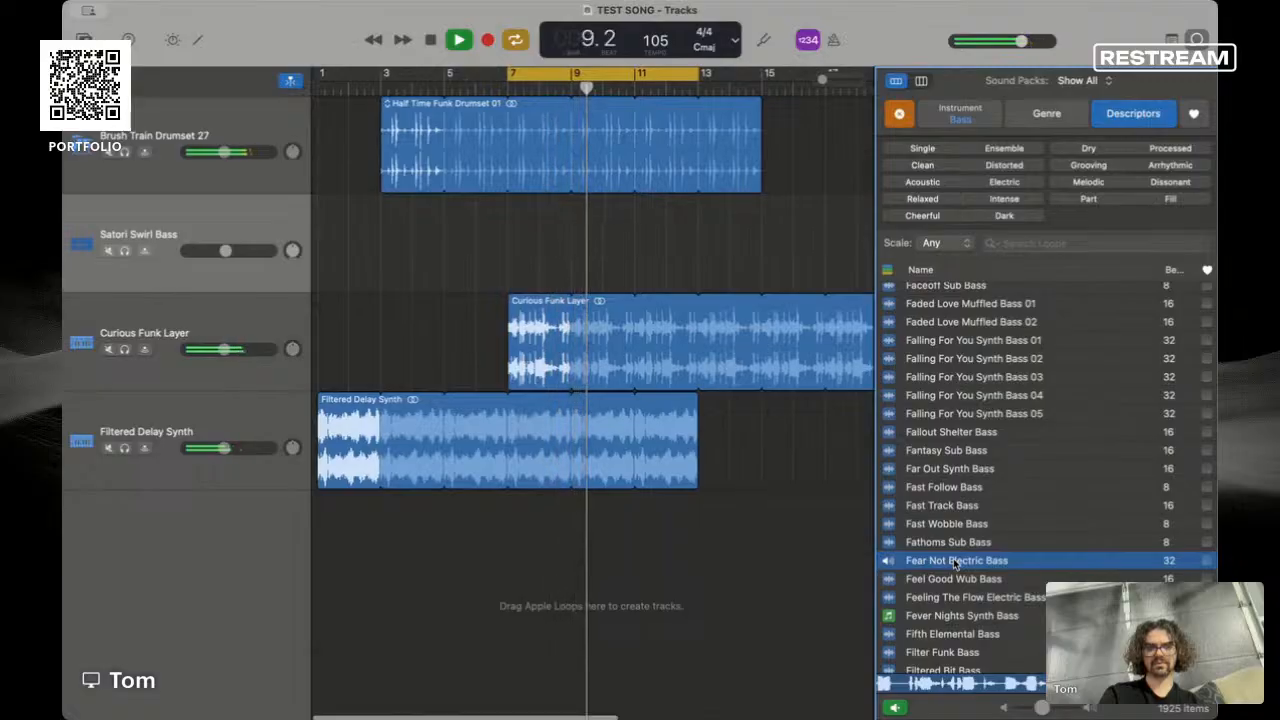
{"action": "scroll", "coordinate": [955, 565], "scroll_direction": "up", "scroll_amount": 3}
{"action": "left_click", "coordinate": [968, 392]}
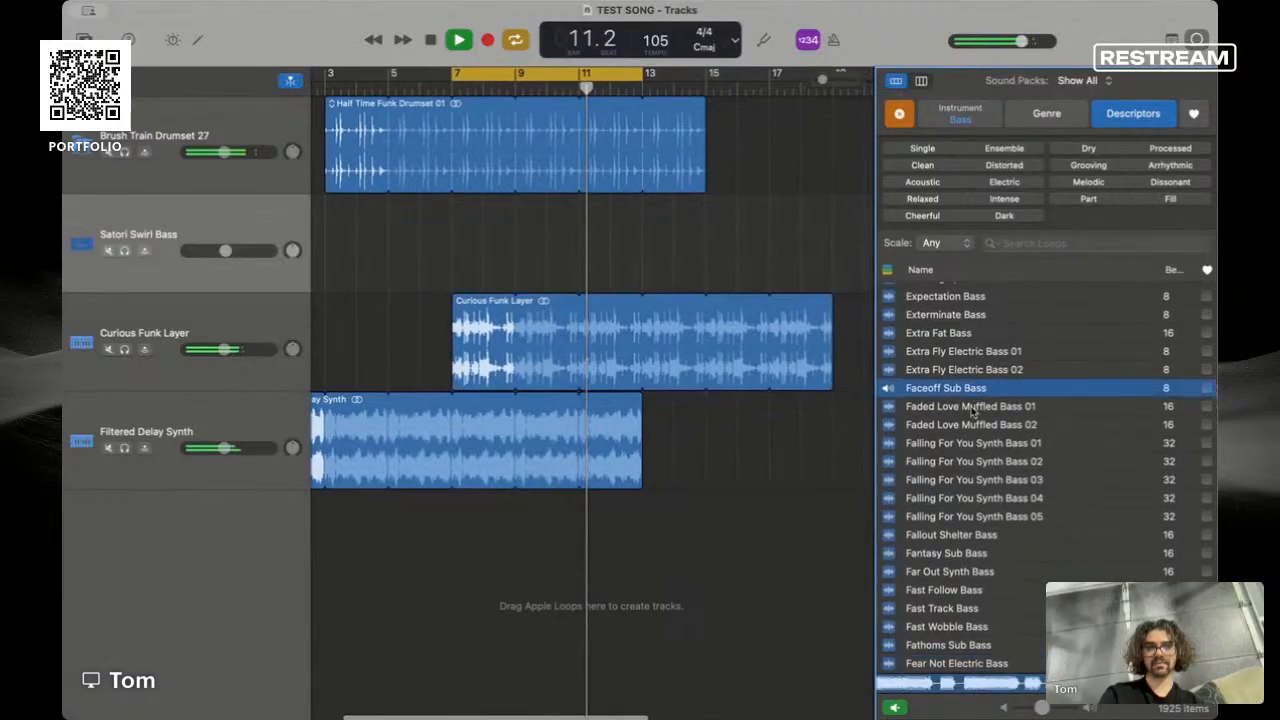
{"action": "key", "text": "space"}
- Preview more bass loops down the list, including Fizzy Edge Bass, Flipping Out Electric Bass 02 and Flow Synth Bass 09
{"action": "left_click", "coordinate": [970, 400]}
{"action": "scroll", "coordinate": [972, 450], "scroll_direction": "down", "scroll_amount": 10}
{"action": "scroll", "coordinate": [977, 511], "scroll_direction": "down", "scroll_amount": 4}
{"action": "left_click", "coordinate": [968, 558]}
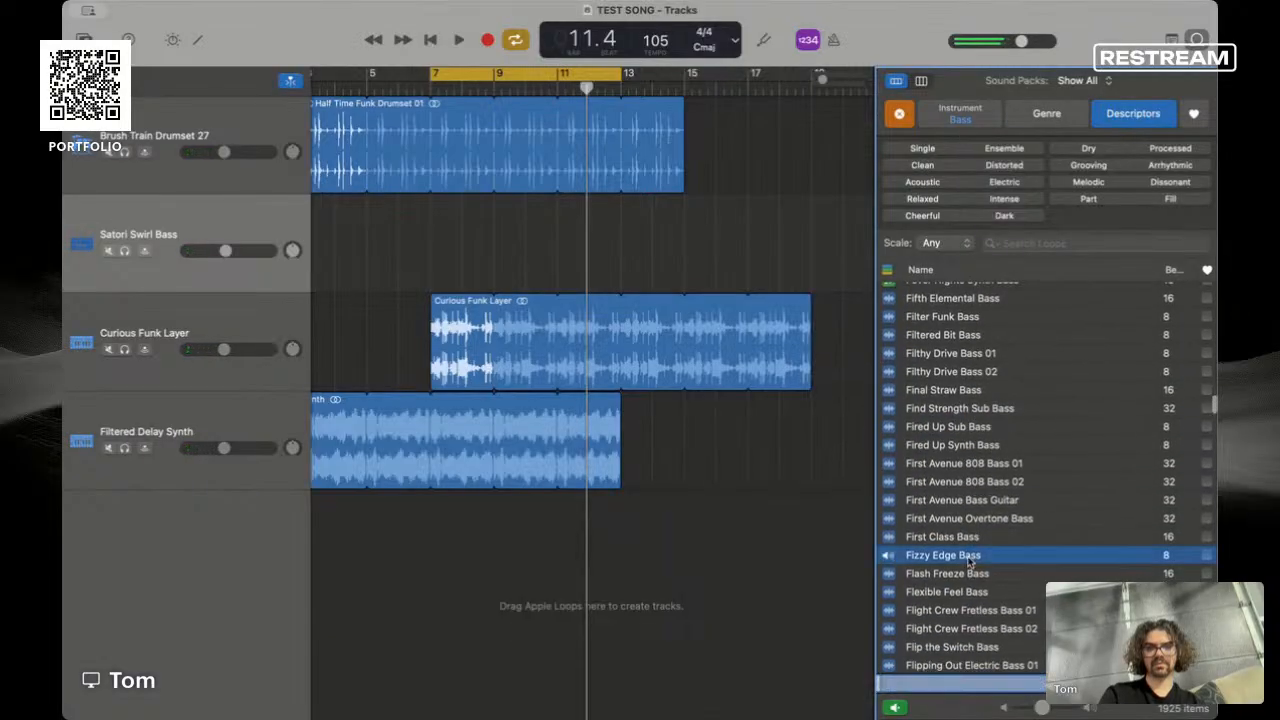
{"action": "scroll", "coordinate": [971, 583], "scroll_direction": "down", "scroll_amount": 2}
{"action": "left_click", "coordinate": [970, 588]}
{"action": "left_click", "coordinate": [977, 624]}
{"action": "scroll", "coordinate": [976, 620], "scroll_direction": "down", "scroll_amount": 4}
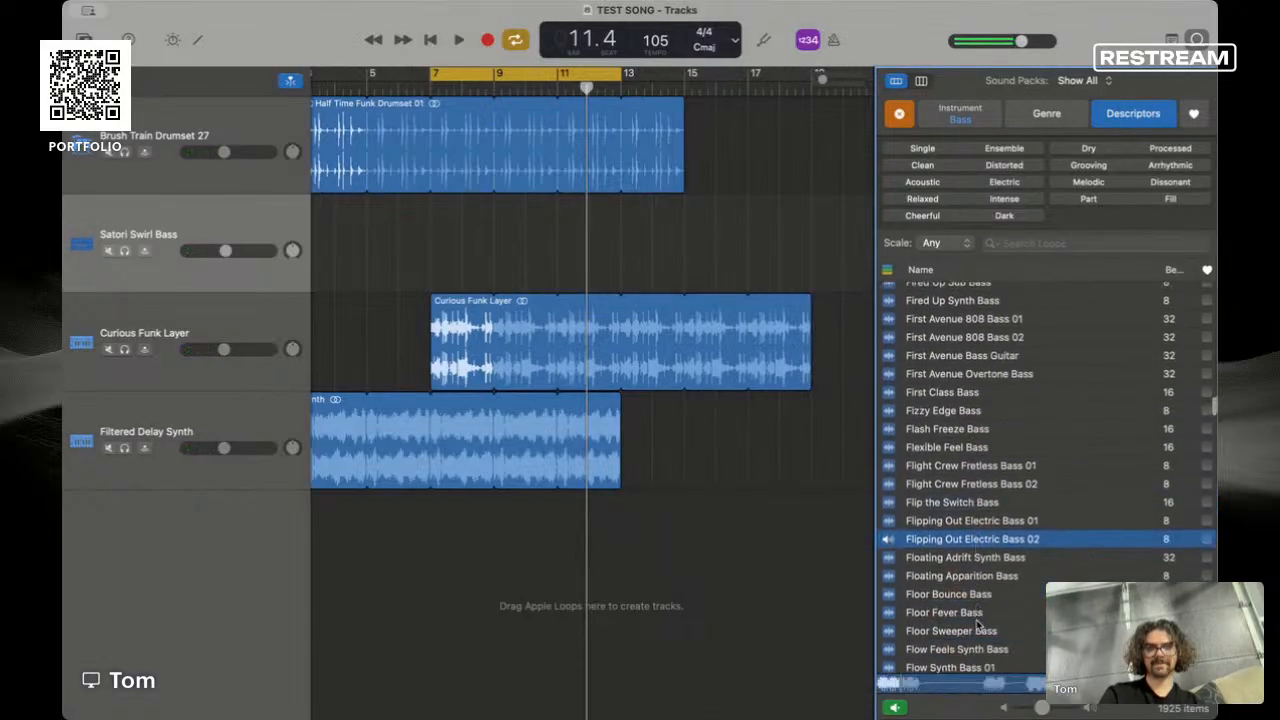
{"action": "left_click", "coordinate": [975, 618]}
{"action": "scroll", "coordinate": [974, 600], "scroll_direction": "down", "scroll_amount": 3}
{"action": "scroll", "coordinate": [972, 582], "scroll_direction": "down", "scroll_amount": 3}
{"action": "left_click", "coordinate": [973, 580]}
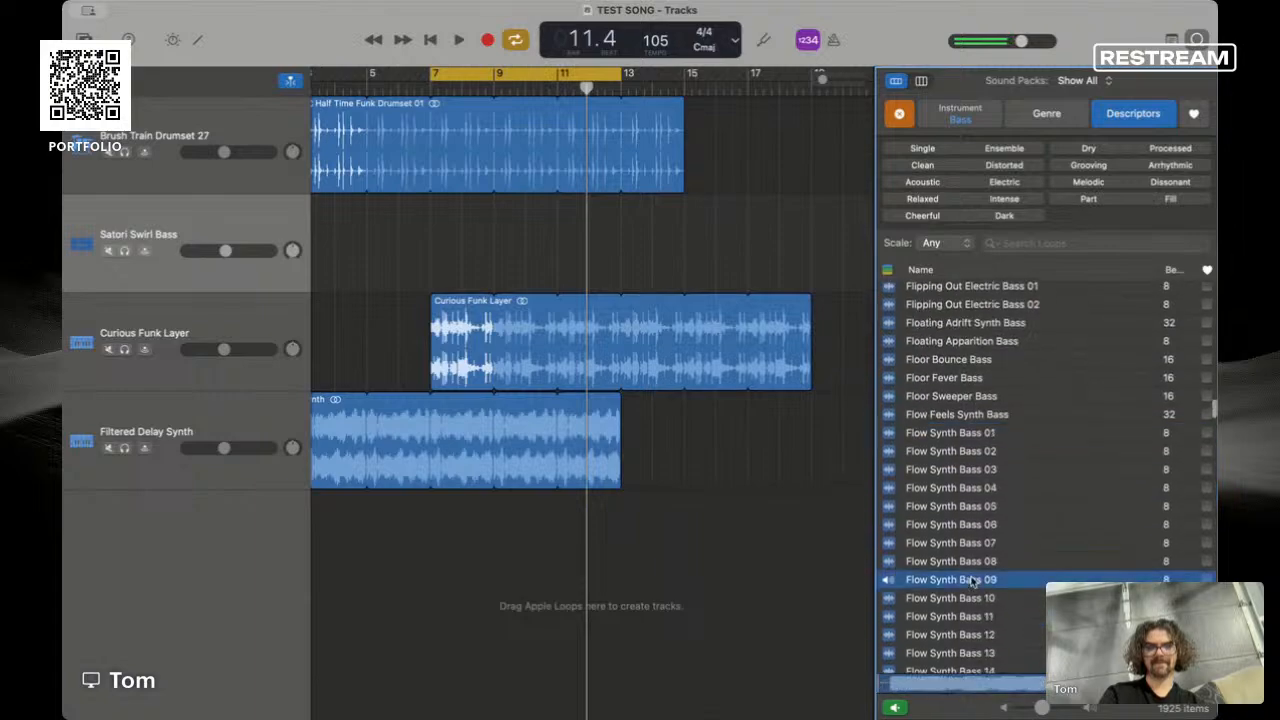
- Narrow the loop instrument filter from Bass back to Elec Bass
{"action": "left_click", "coordinate": [1133, 118]}
{"action": "left_click", "coordinate": [1064, 118]}
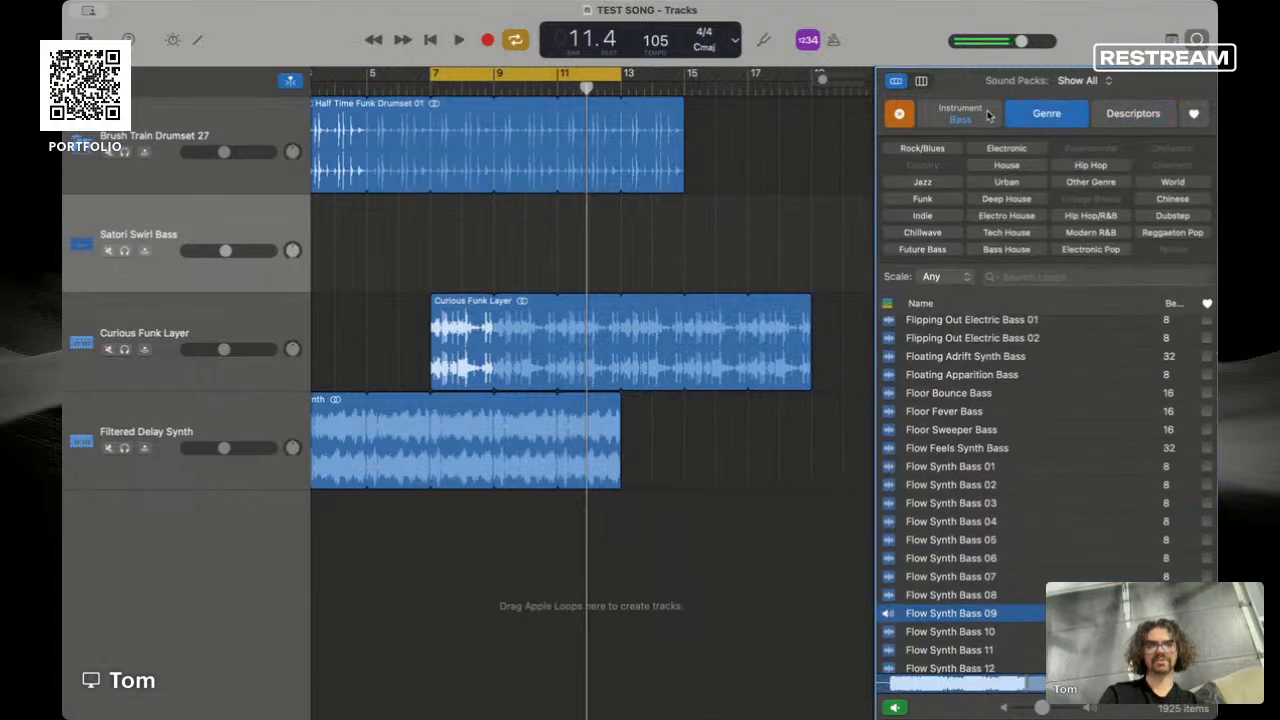
{"action": "left_click", "coordinate": [978, 117]}
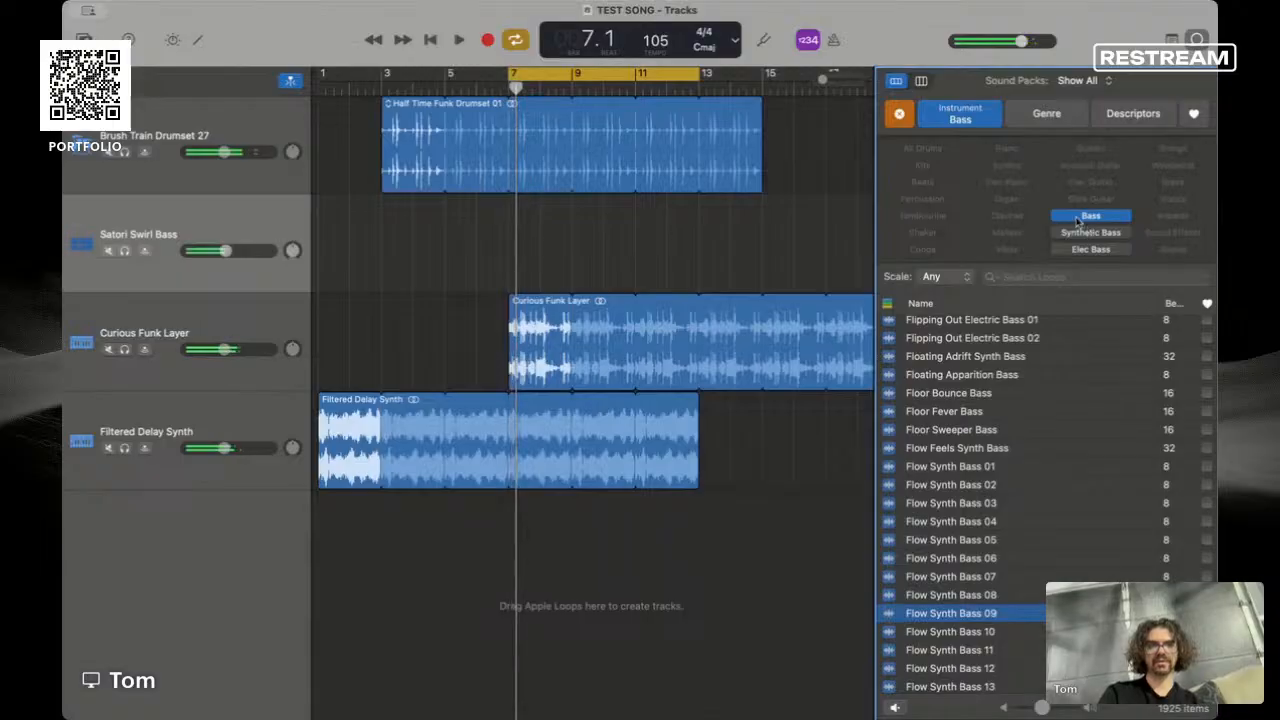
{"action": "left_click", "coordinate": [1090, 250]}
{"action": "left_click", "coordinate": [1091, 216]}
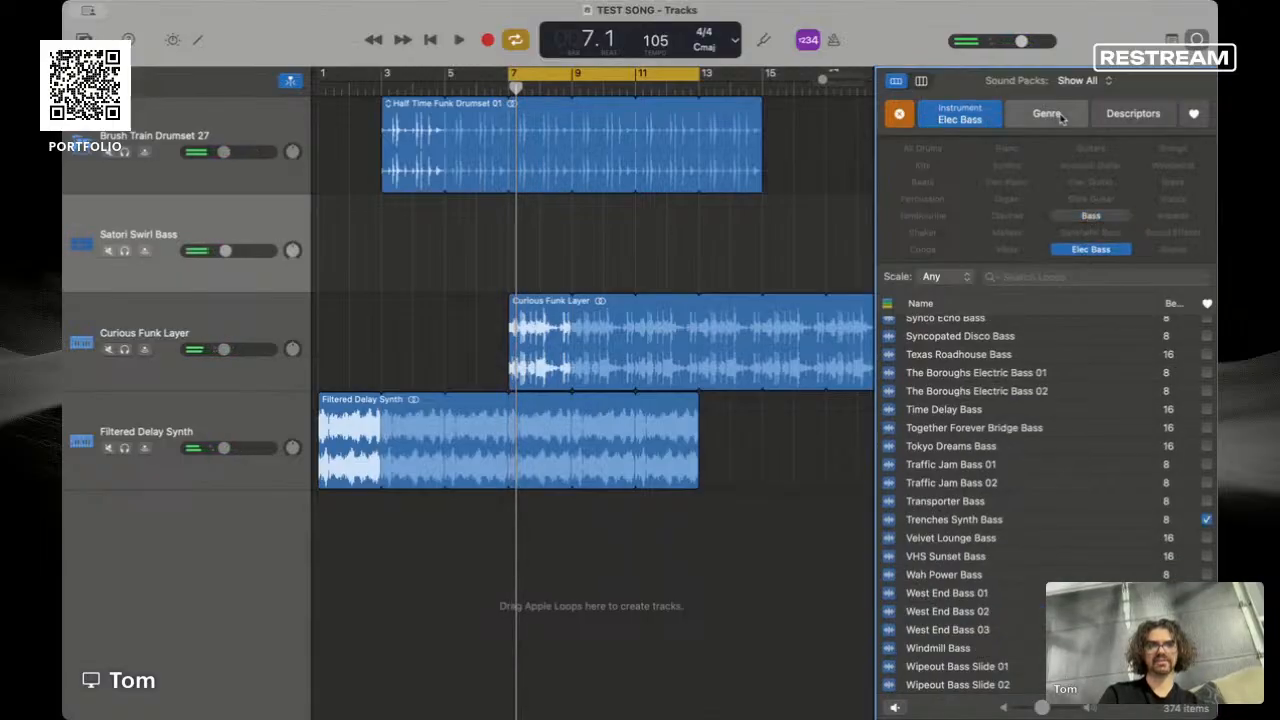
- Filter the Elec Bass loops by the House genre and preview Positive Tension Bass
{"action": "left_click", "coordinate": [1055, 118]}
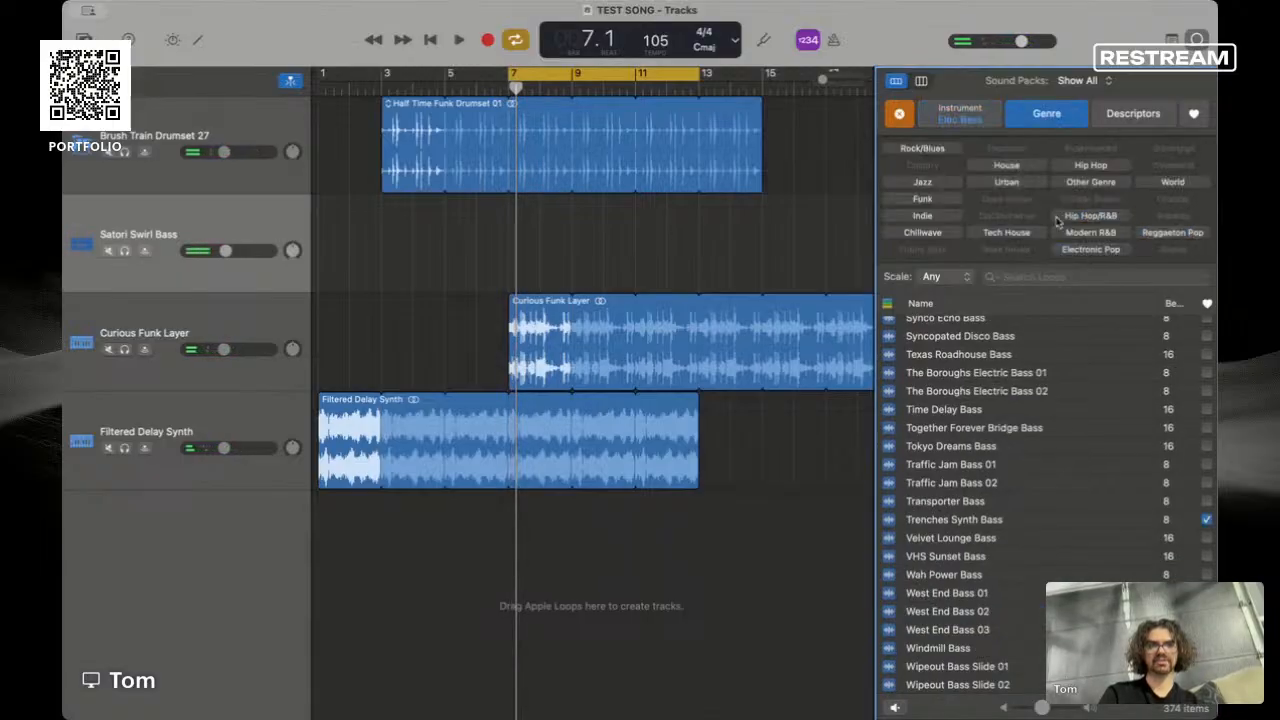
{"action": "left_click", "coordinate": [1022, 167]}
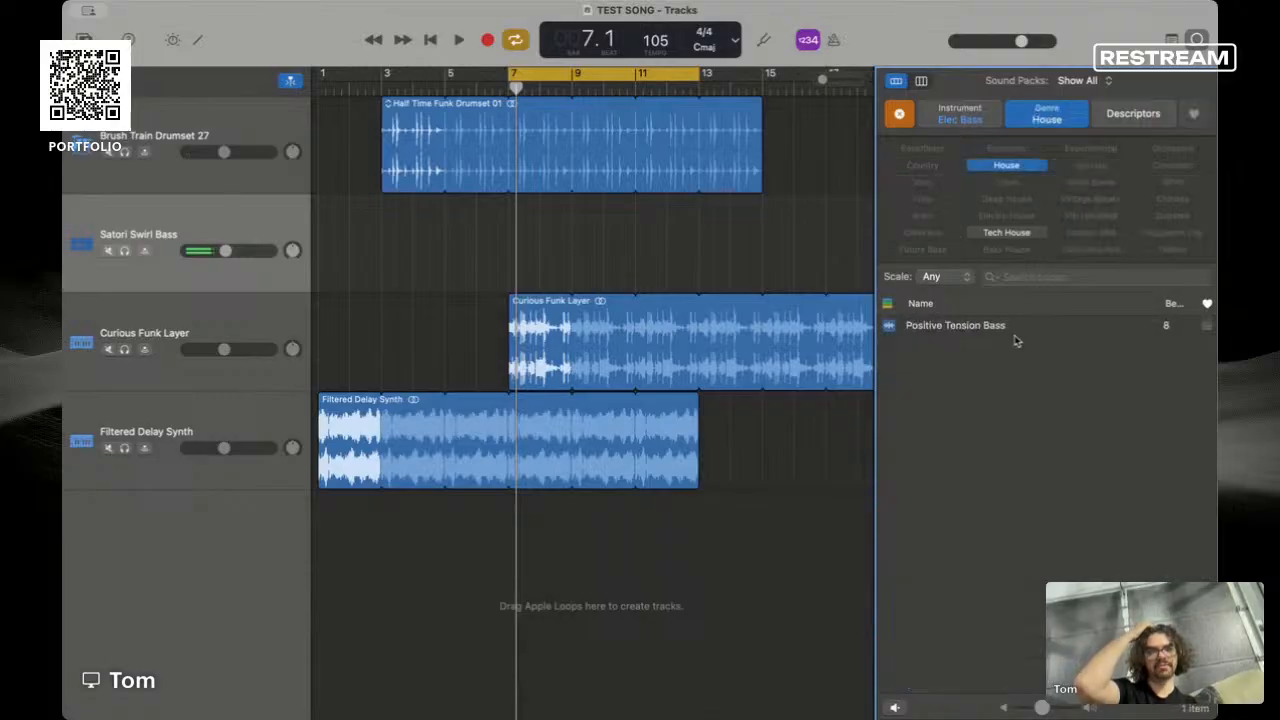
{"action": "left_click", "coordinate": [1014, 330]}
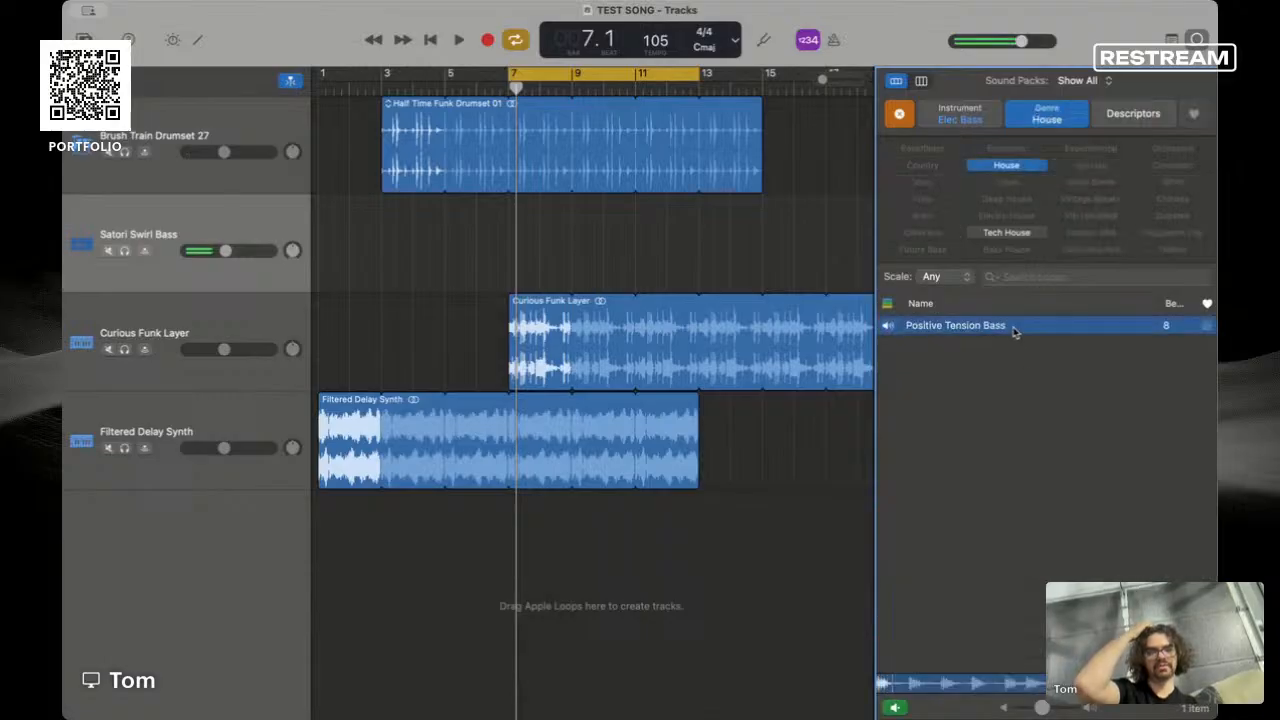
- Switch the Elec Bass loops' genre filter from House to Funk and preview Party Time Bass 02 and Shining Star Bass 02
{"action": "left_click", "coordinate": [1010, 165]}
{"action": "left_click", "coordinate": [942, 204]}
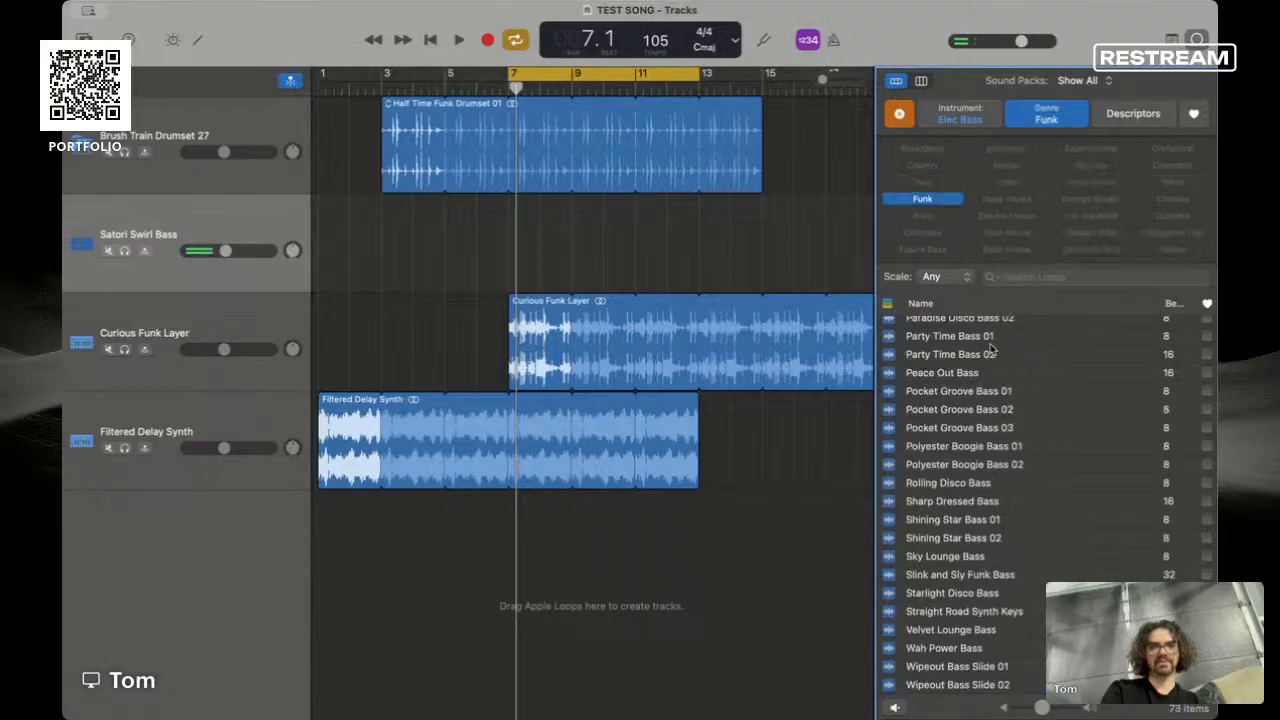
{"action": "left_click", "coordinate": [990, 354]}
{"action": "scroll", "coordinate": [990, 480], "scroll_direction": "down", "scroll_amount": 1}
{"action": "left_click", "coordinate": [985, 514]}
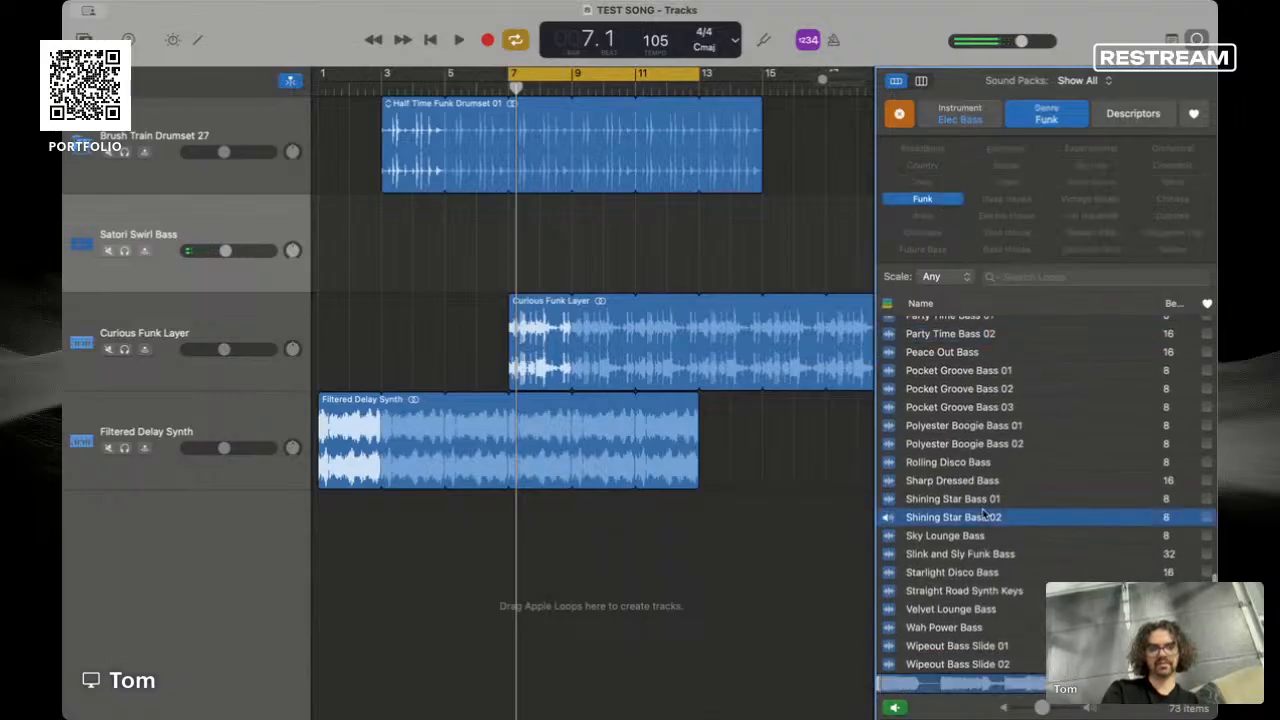
- Preview Funk bass loops back up the list, including Disco Delight Slap Bass, Dance Floor Lights Bass 02, Chopped Funk Bass 02 and Bumping Disco Bass 03
{"action": "scroll", "coordinate": [993, 560], "scroll_direction": "up", "scroll_amount": 10}
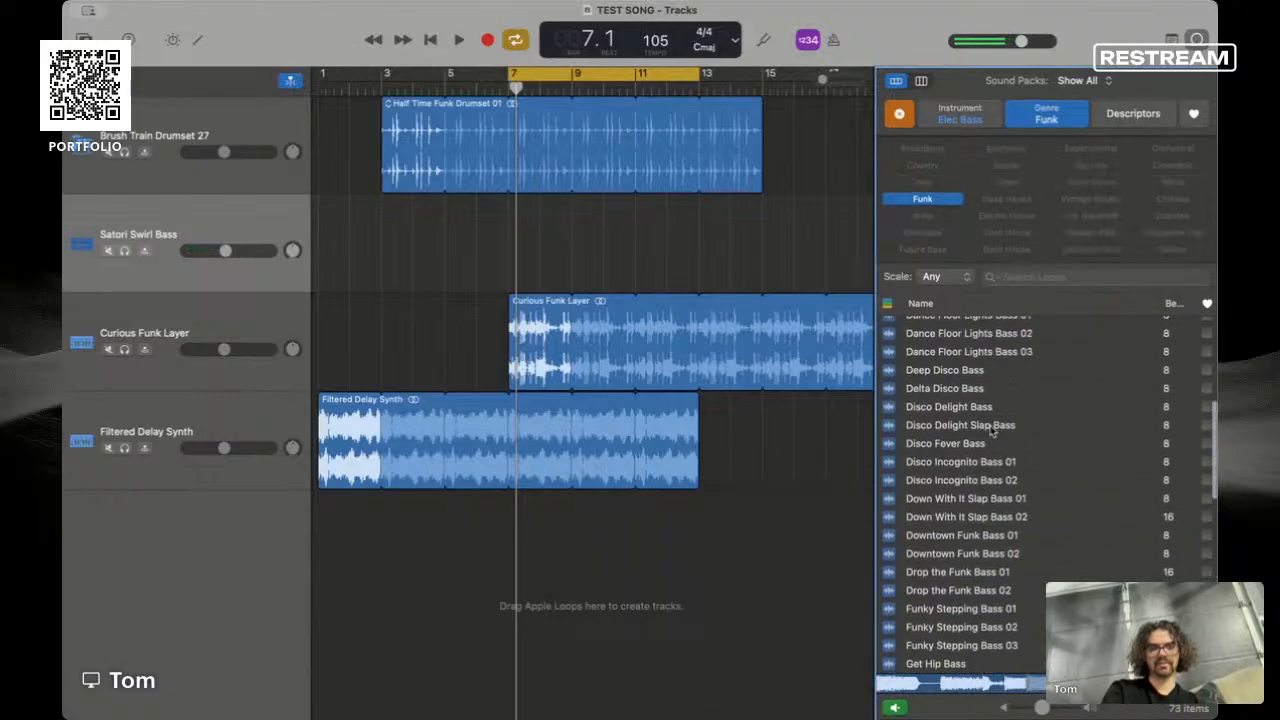
{"action": "left_click", "coordinate": [990, 425]}
{"action": "scroll", "coordinate": [990, 425], "scroll_direction": "up", "scroll_amount": 4}
{"action": "left_click", "coordinate": [985, 478]}
{"action": "scroll", "coordinate": [985, 480], "scroll_direction": "up", "scroll_amount": 3}
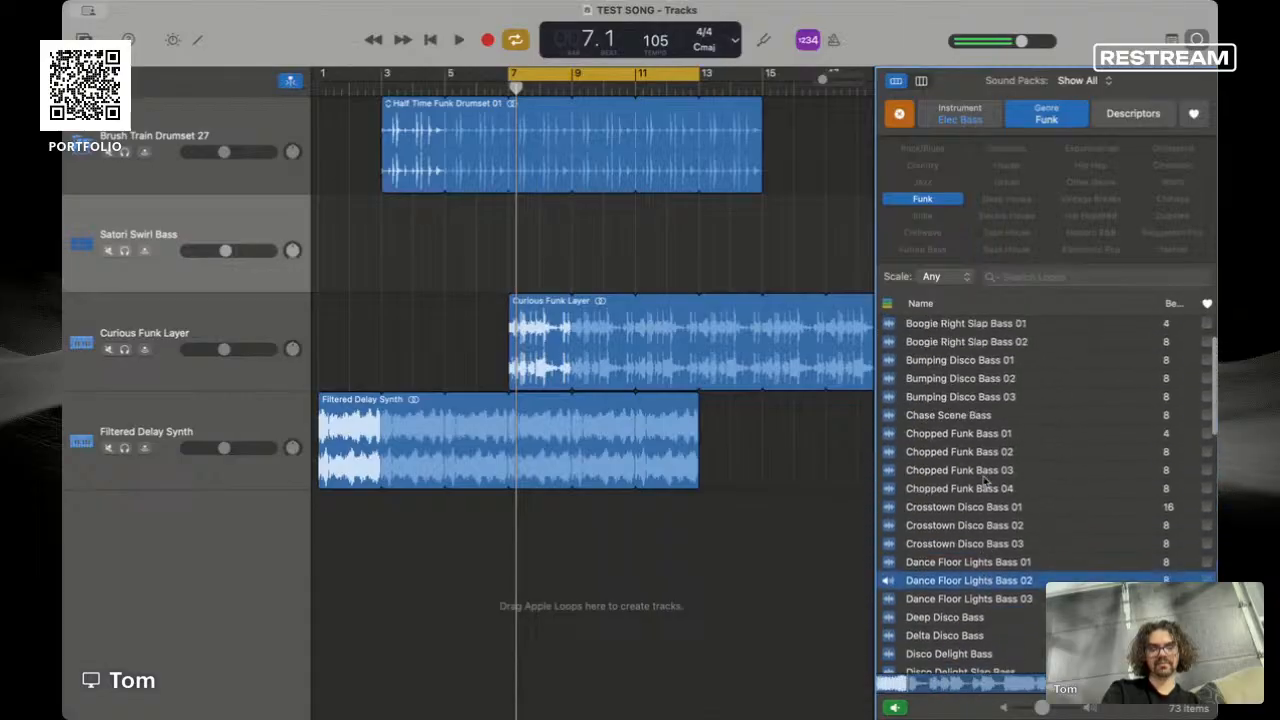
{"action": "left_click", "coordinate": [985, 478]}
{"action": "scroll", "coordinate": [985, 480], "scroll_direction": "up", "scroll_amount": 3}
{"action": "left_click", "coordinate": [984, 476]}
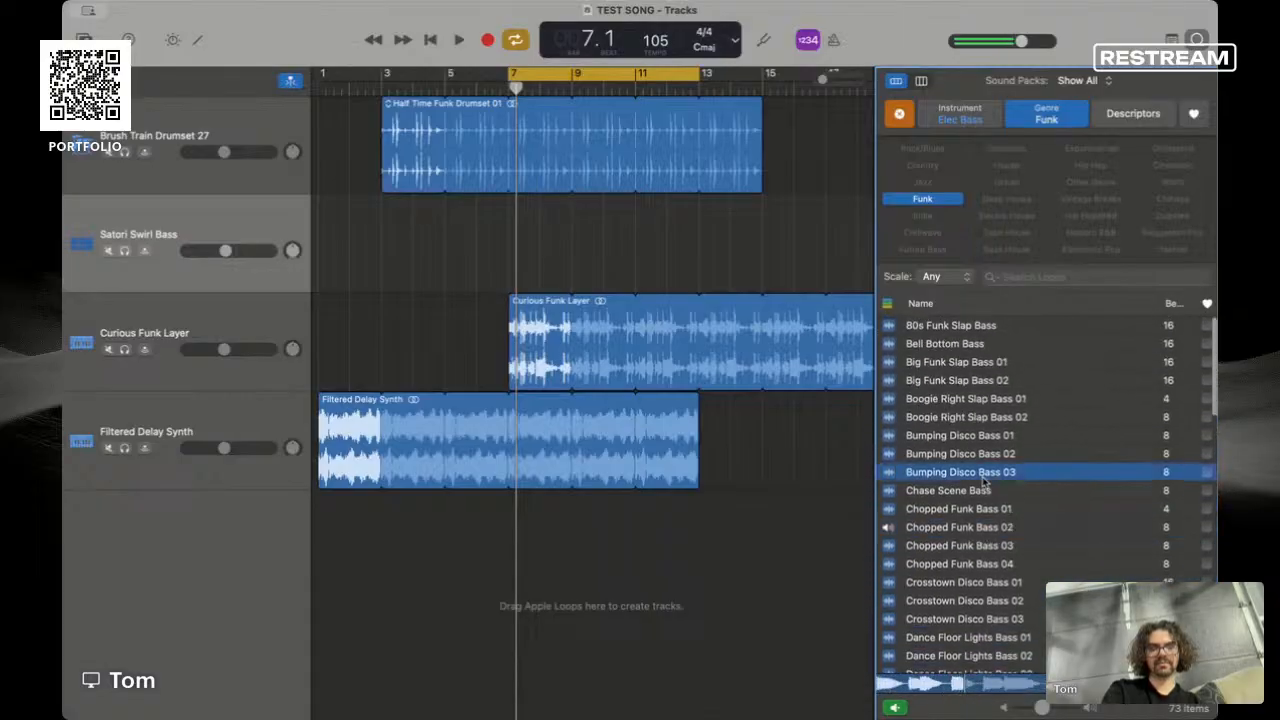
- Preview Bell Bottom Bass, both Boogie Right Slap Bass loops, Chase Scene Bass and Deep Disco Bass
{"action": "left_click", "coordinate": [986, 344]}
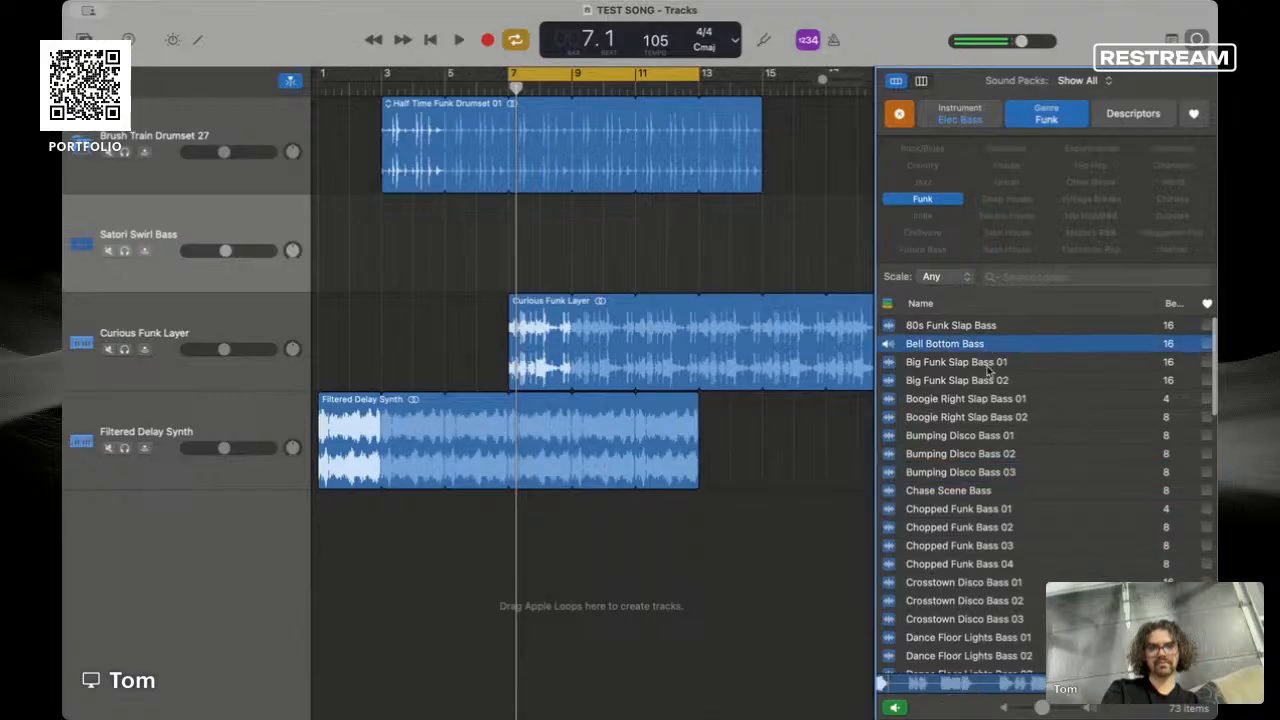
{"action": "left_click", "coordinate": [985, 419]}
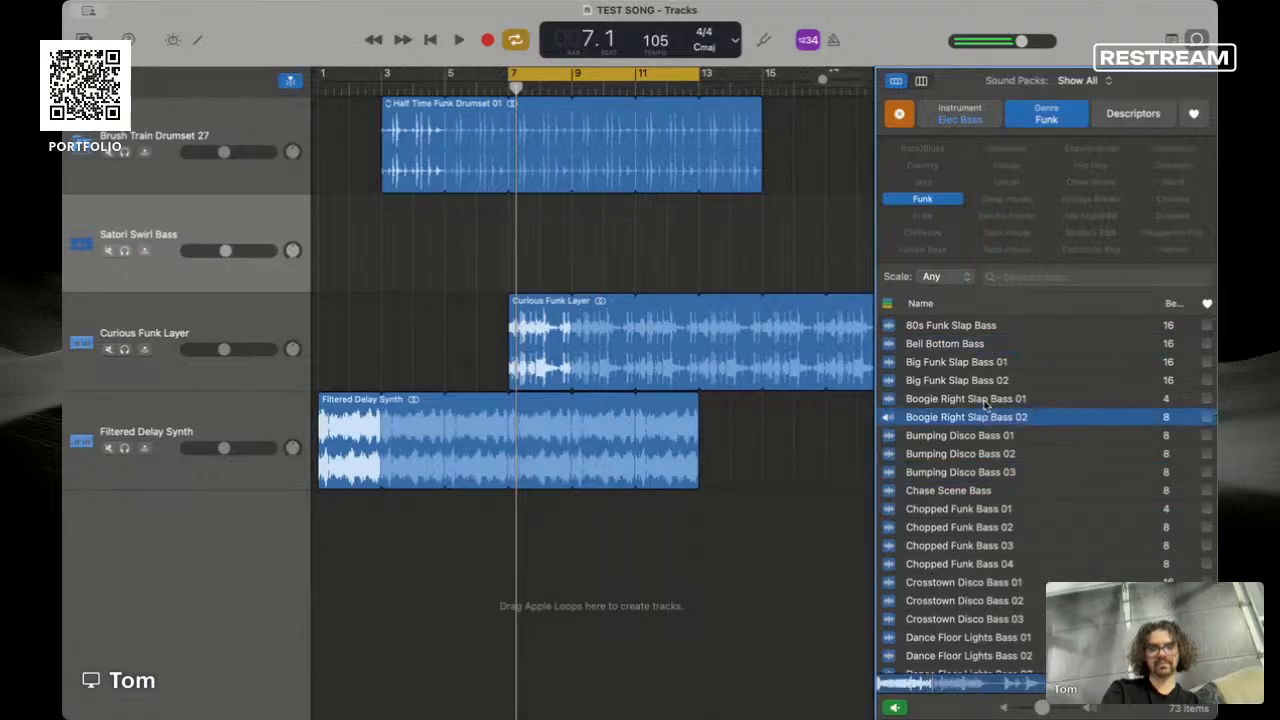
{"action": "left_click", "coordinate": [985, 401]}
{"action": "left_click", "coordinate": [981, 490]}
{"action": "scroll", "coordinate": [983, 555], "scroll_direction": "down", "scroll_amount": 3}
{"action": "left_click", "coordinate": [984, 566]}
- Preview further Funk loops down the list, including Disco Fever Bass and Get Hip Bass
{"action": "scroll", "coordinate": [992, 612], "scroll_direction": "down", "scroll_amount": 3}
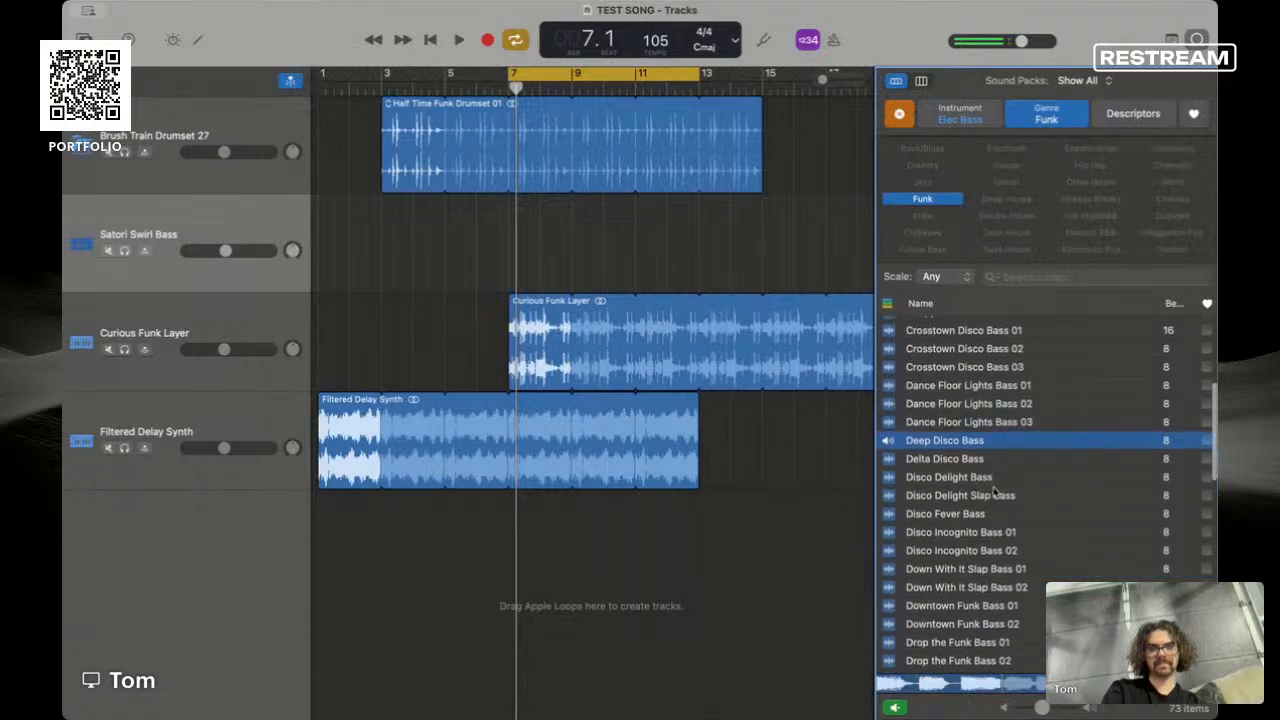
{"action": "left_click", "coordinate": [975, 513]}
{"action": "scroll", "coordinate": [975, 515], "scroll_direction": "down", "scroll_amount": 5}
{"action": "left_click", "coordinate": [975, 521]}
{"action": "left_click", "coordinate": [975, 503]}
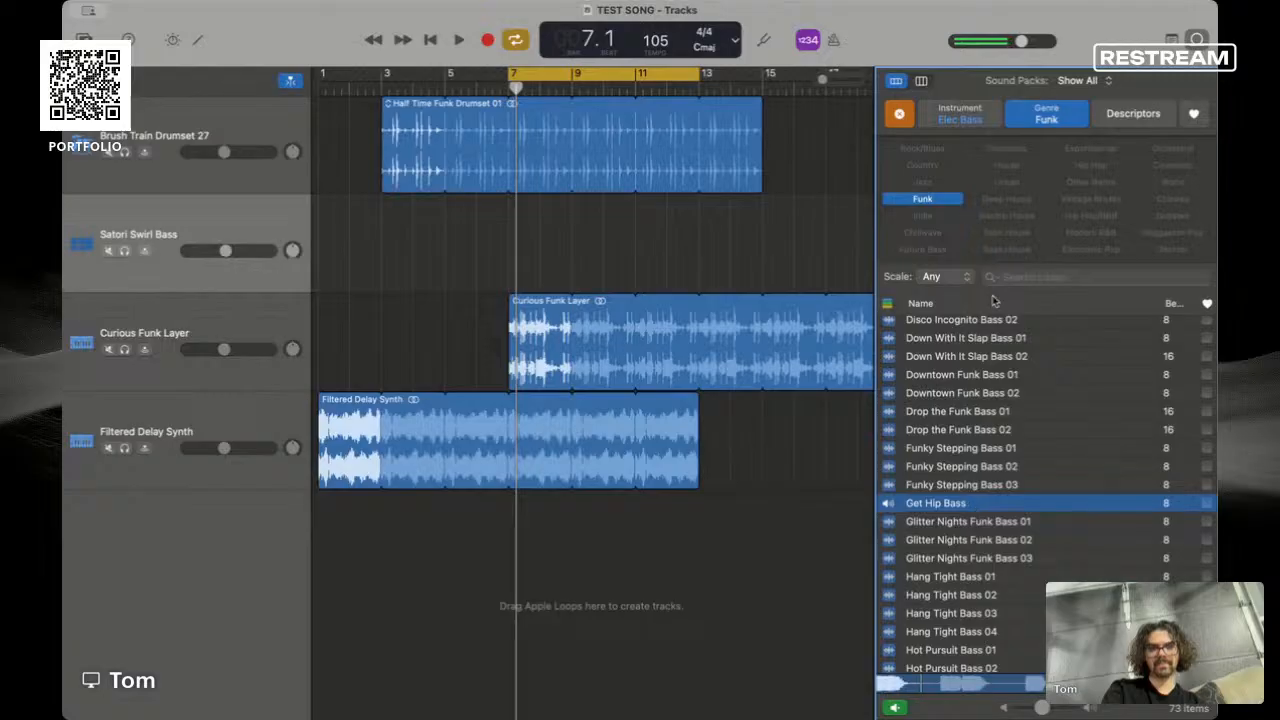
- Change the Elec Bass loops' genre filter from Funk to Chillwave and preview Night Flight Bass
{"action": "left_click", "coordinate": [941, 203]}
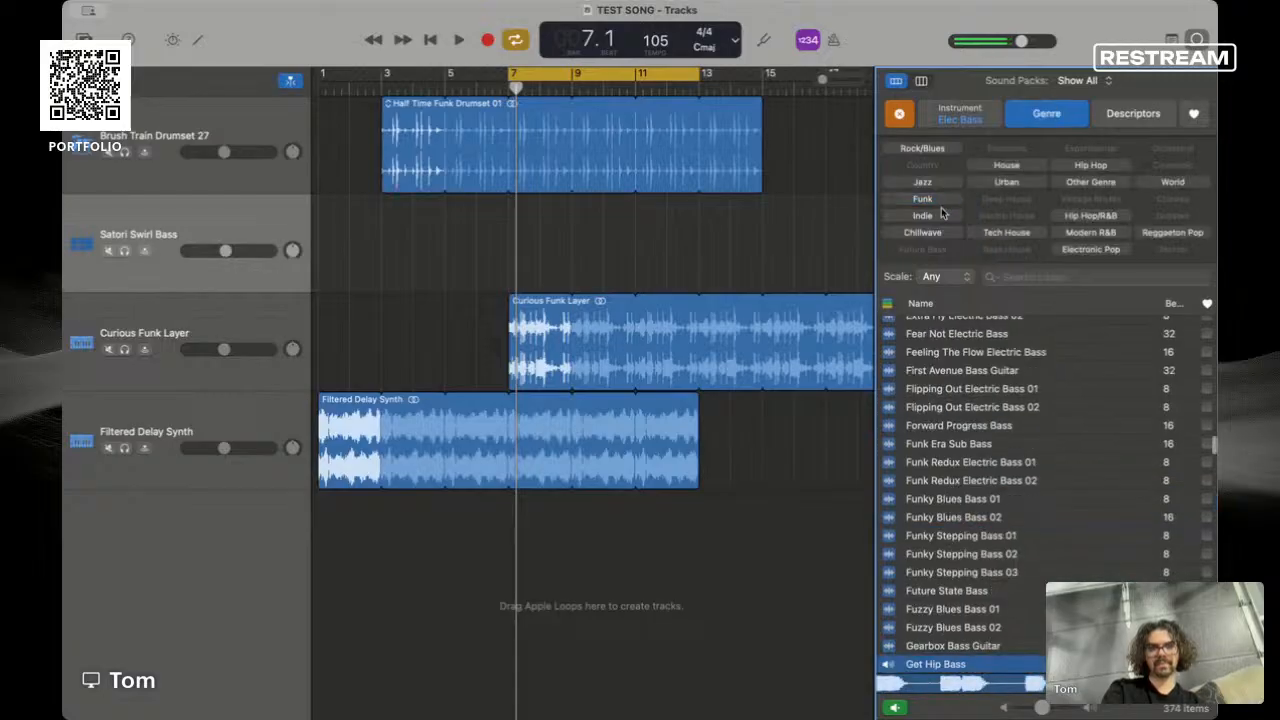
{"action": "left_click", "coordinate": [946, 233]}
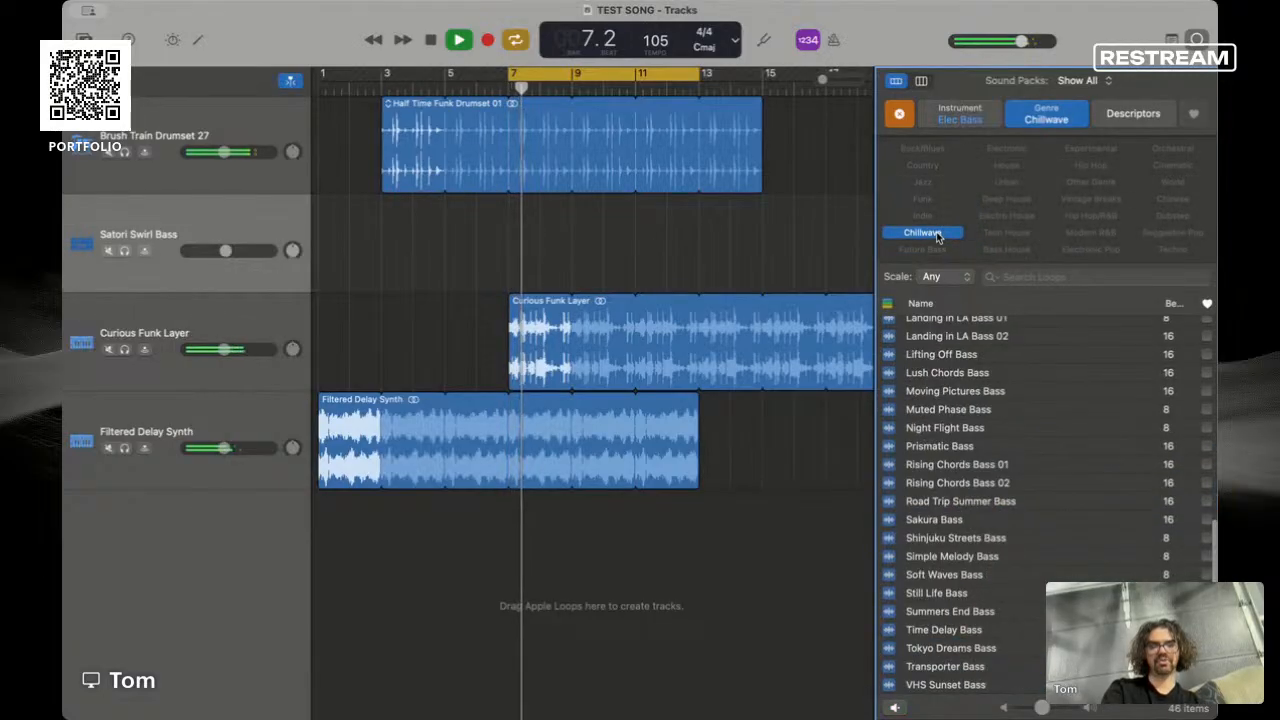
{"action": "left_click", "coordinate": [948, 427]}
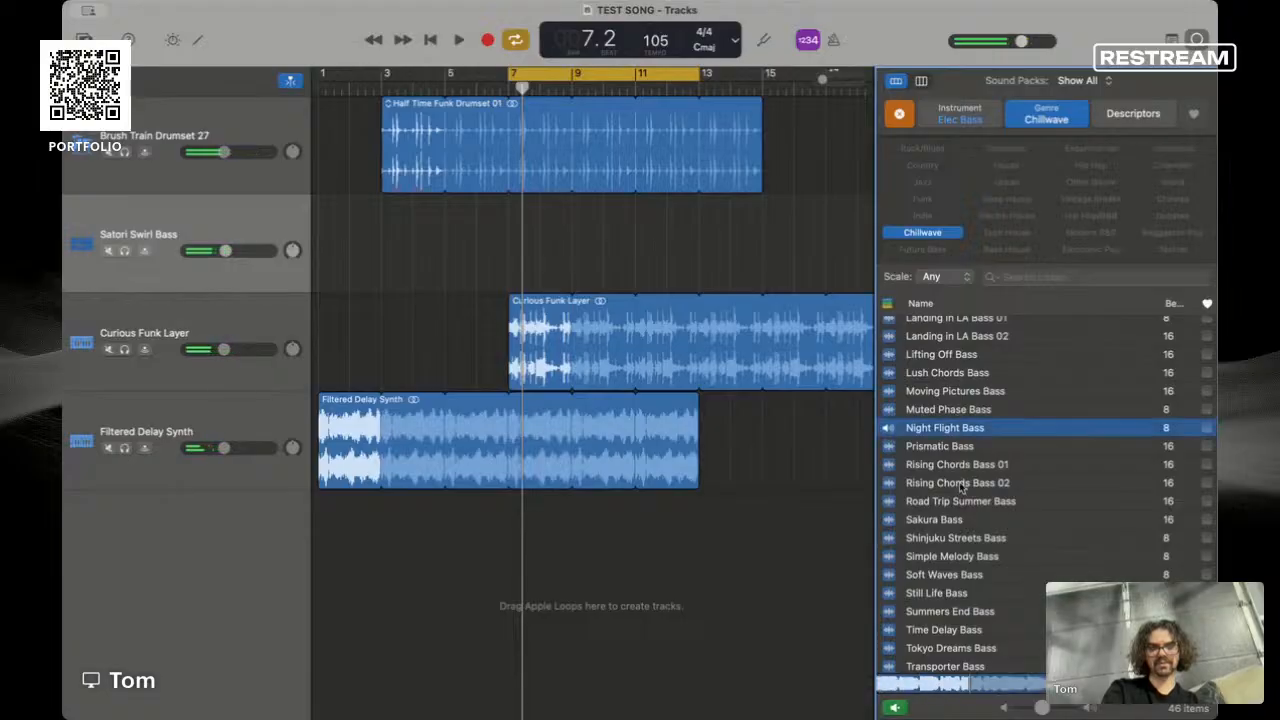
- Try Night Flight Bass on the bass track at bar 7 during playback and delete its region
{"action": "left_click_drag", "start_coordinate": [958, 432], "coordinate": [515, 245]}
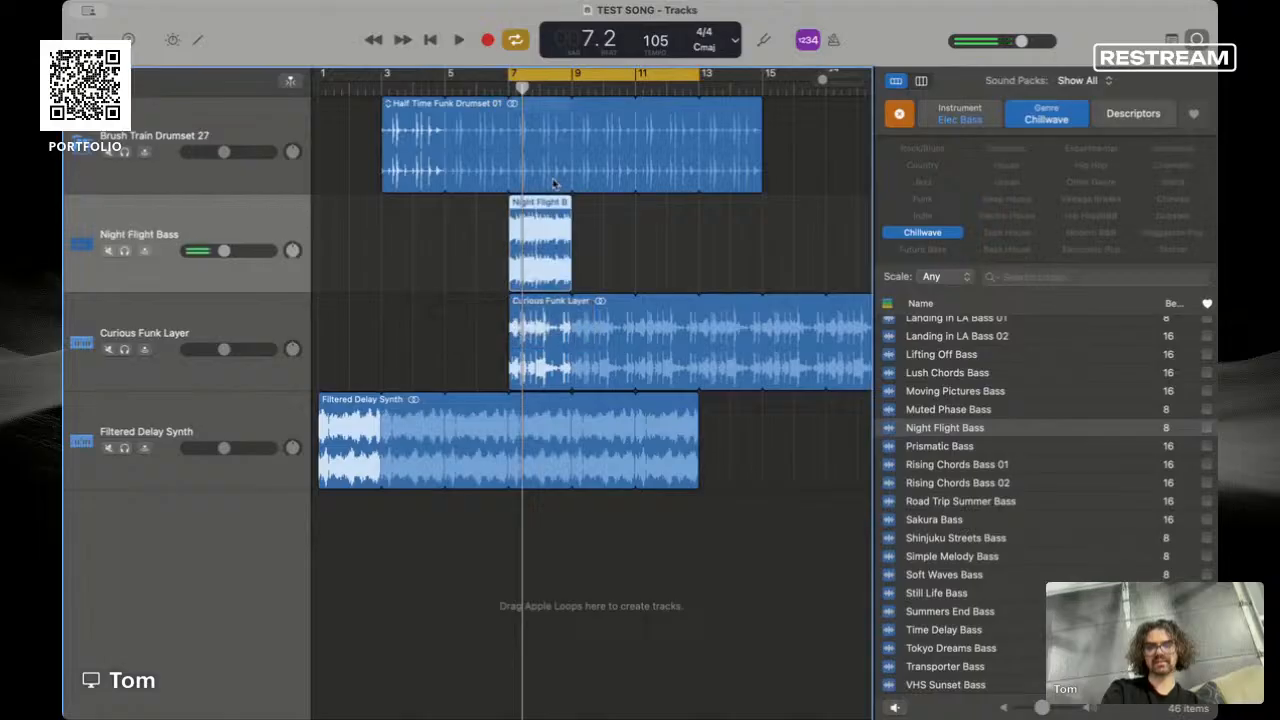
{"action": "key", "text": "space"}
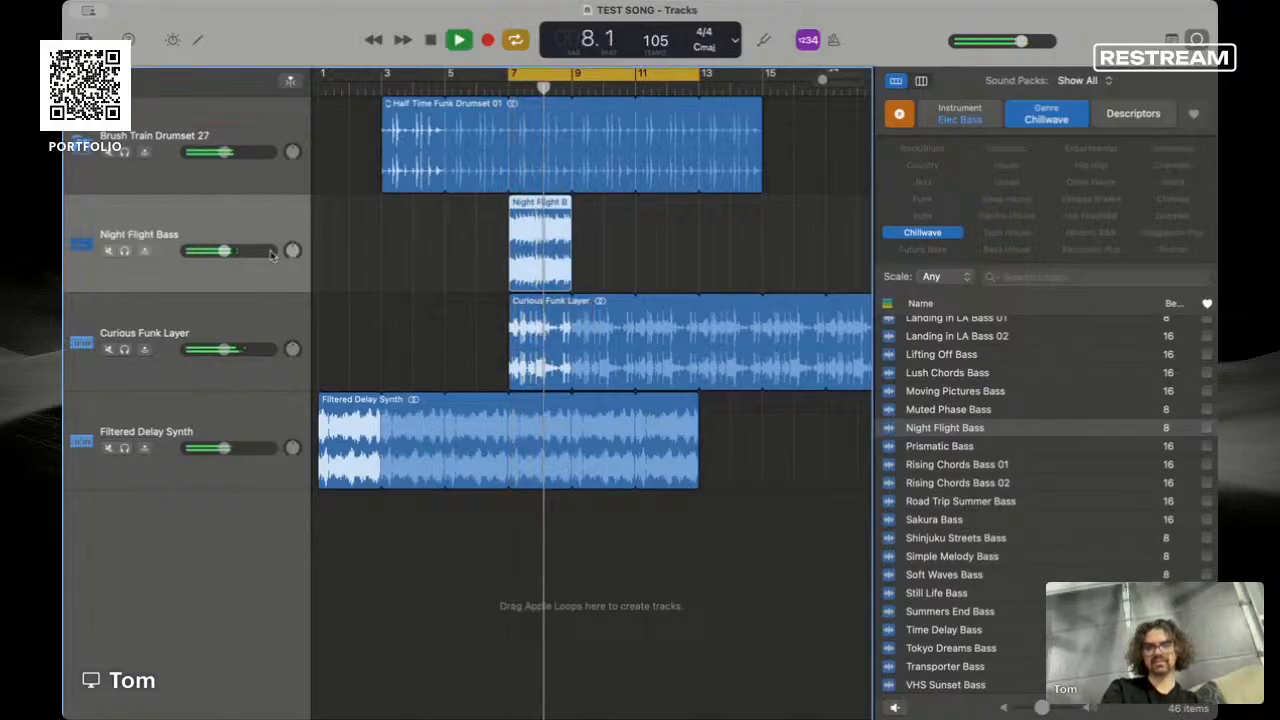
{"action": "key", "text": "space"}
{"action": "key", "text": "Delete"}
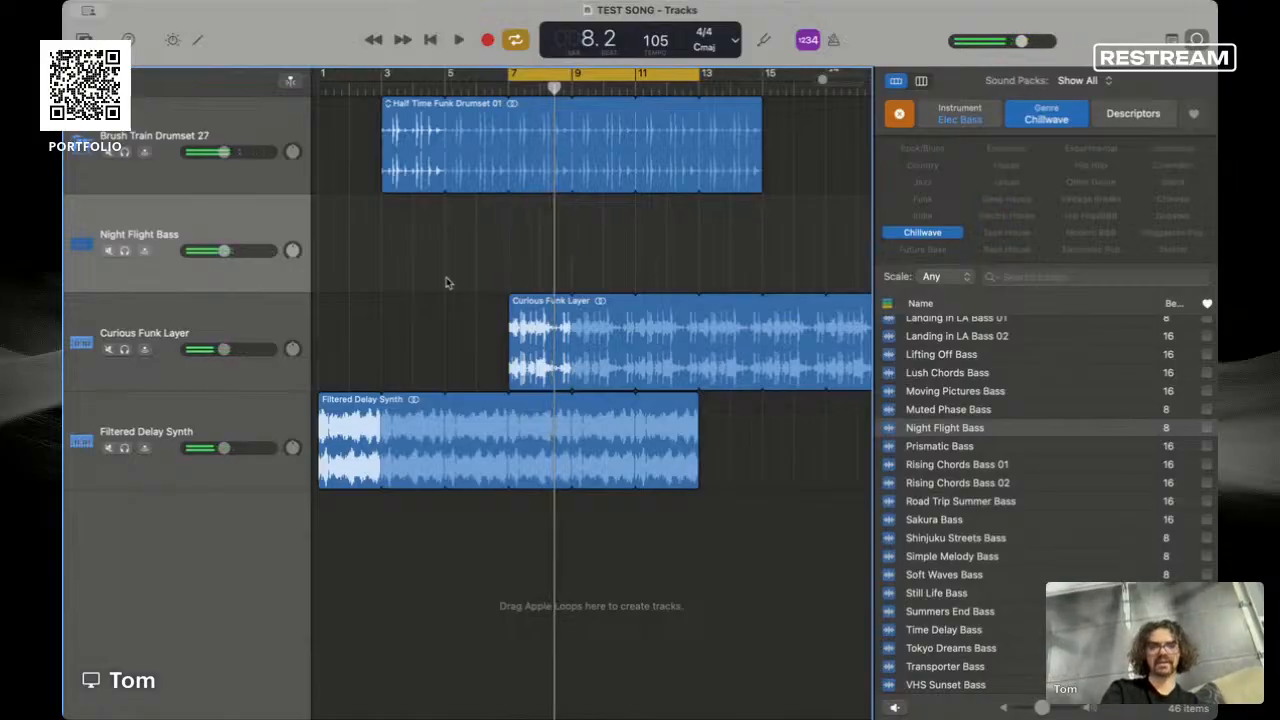
- Preview the Chillwave loops Lush Chords Bass and Still Life Bass on their own
{"action": "left_click", "coordinate": [954, 375]}
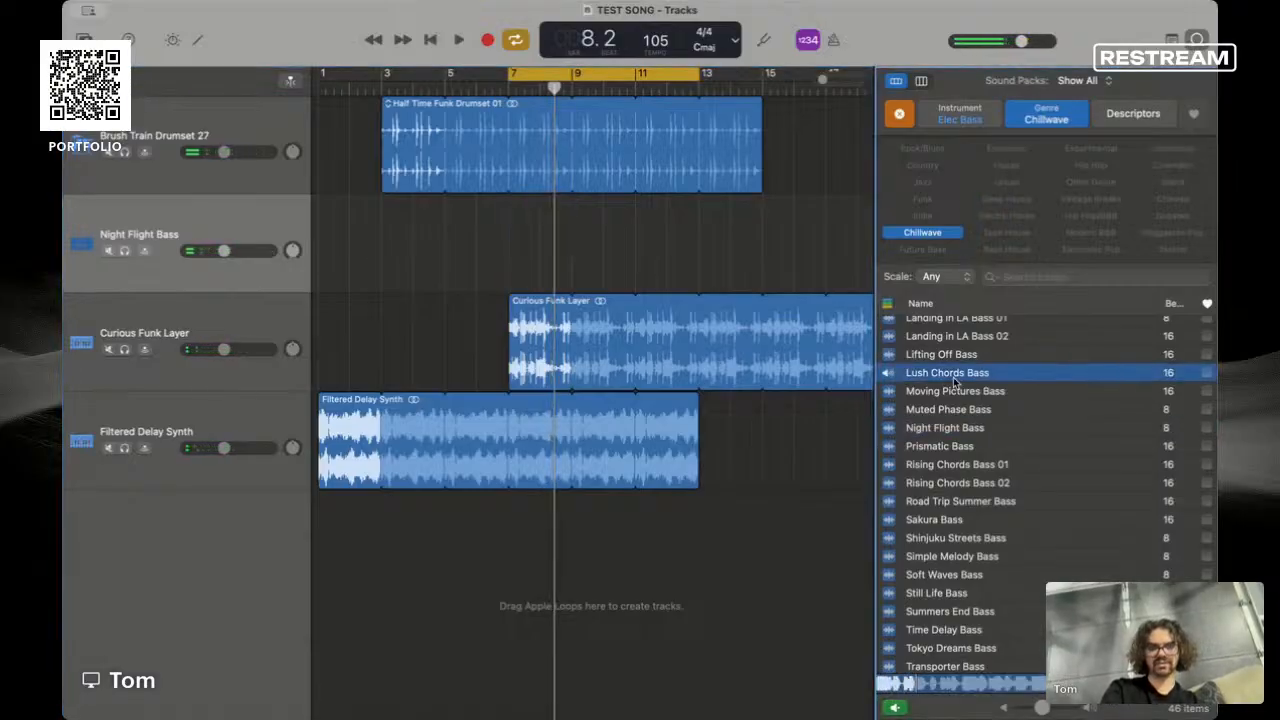
{"action": "left_click", "coordinate": [961, 598]}
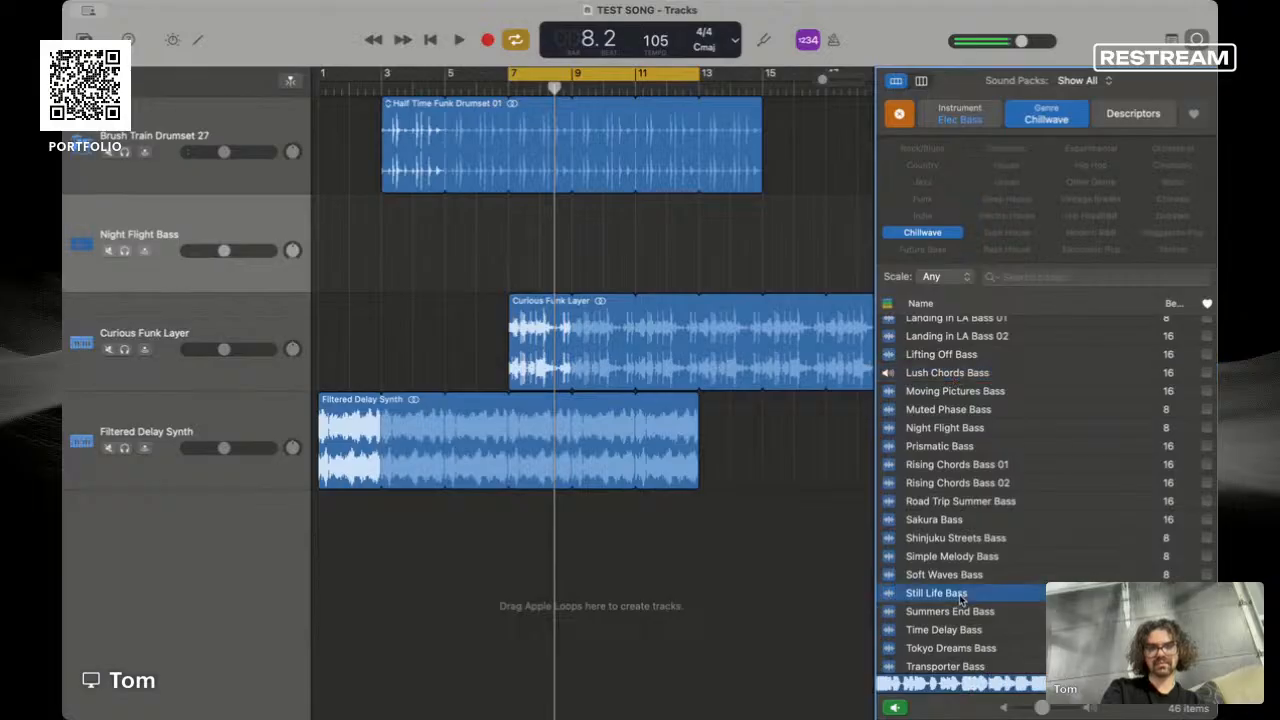
{"action": "scroll", "coordinate": [966, 620], "scroll_direction": "down", "scroll_amount": 1}
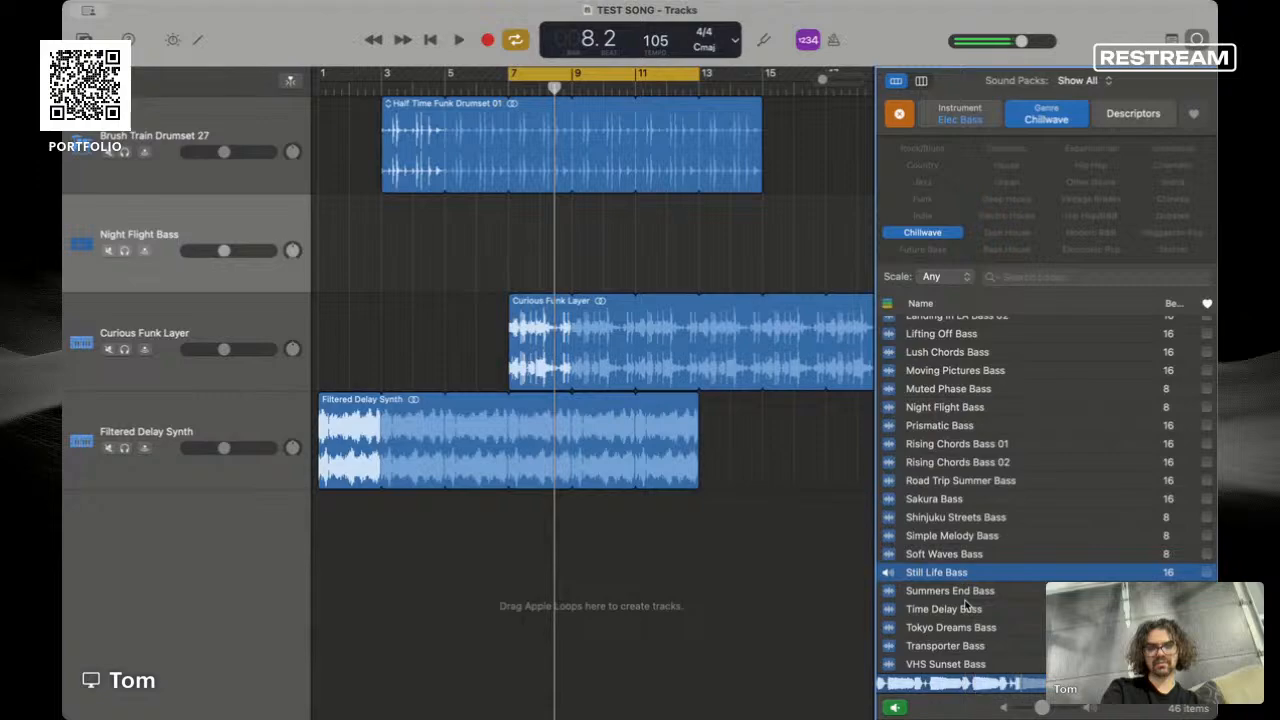
{"action": "scroll", "coordinate": [951, 585], "scroll_direction": "up", "scroll_amount": 1}
- Listen to Still Life Bass and Shinjuku Streets Bass along with the song's cycled section
{"action": "key", "text": "space"}
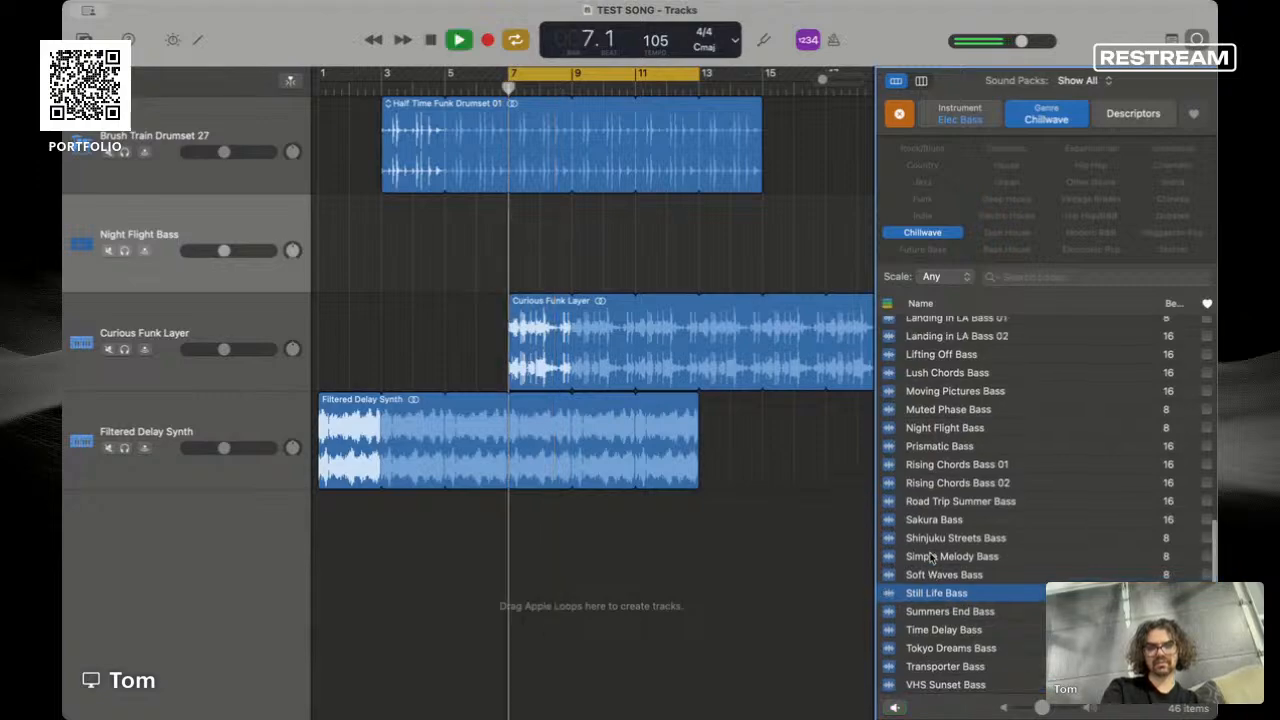
{"action": "left_click", "coordinate": [931, 606]}
{"action": "left_click", "coordinate": [931, 596]}
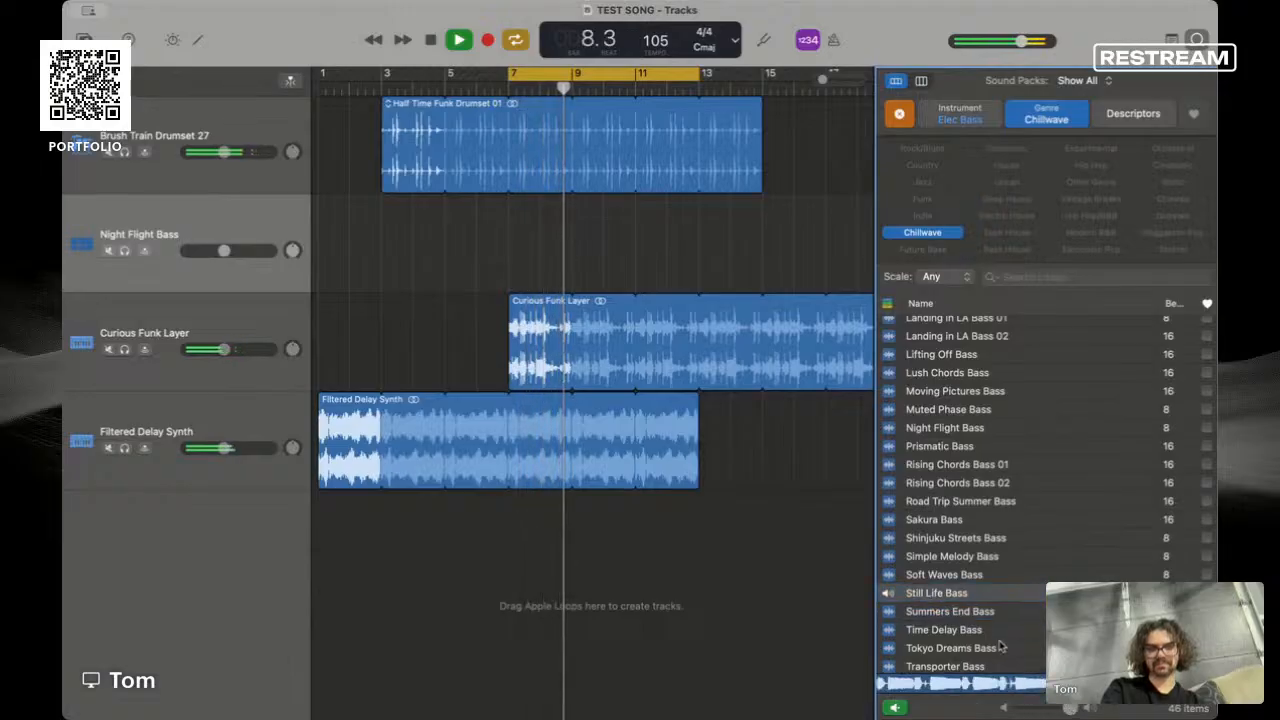
{"action": "left_click", "coordinate": [977, 541]}
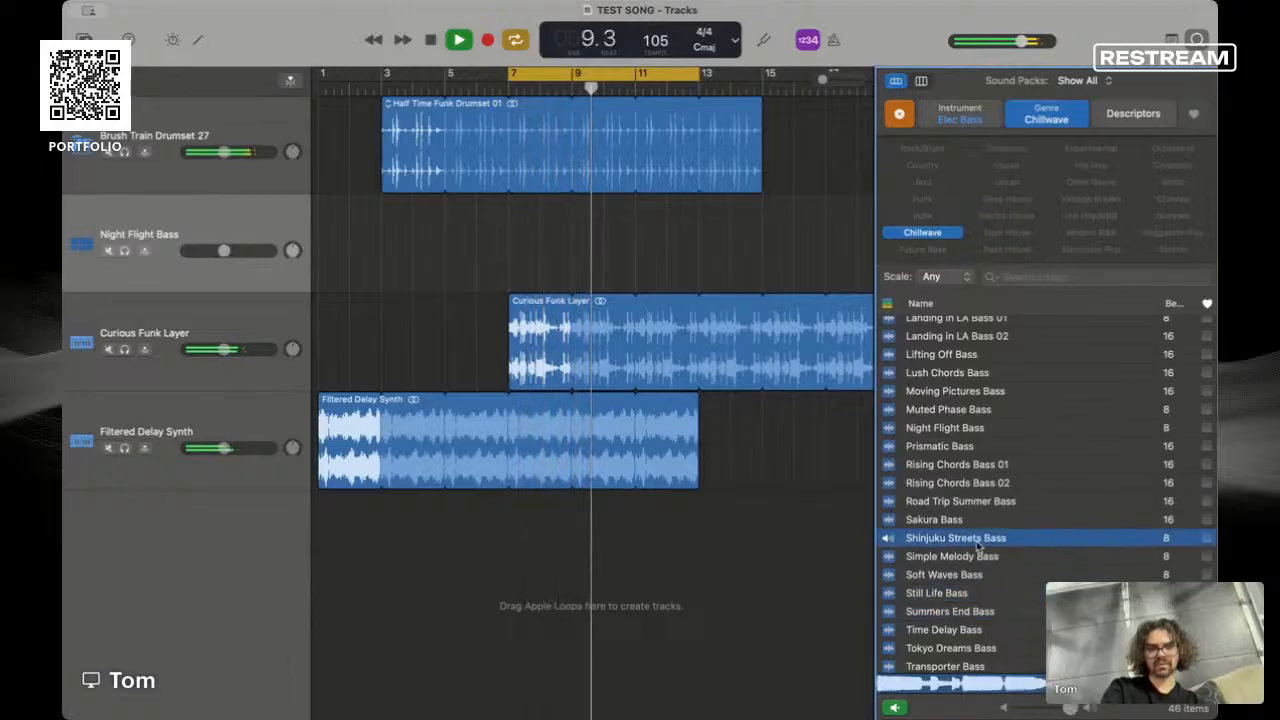
{"action": "key", "text": "space"}
- Place Muted Phase Bass on the bass track at bar 7 and lower the track's volume while listening to the cycled section
{"action": "left_click", "coordinate": [965, 411]}
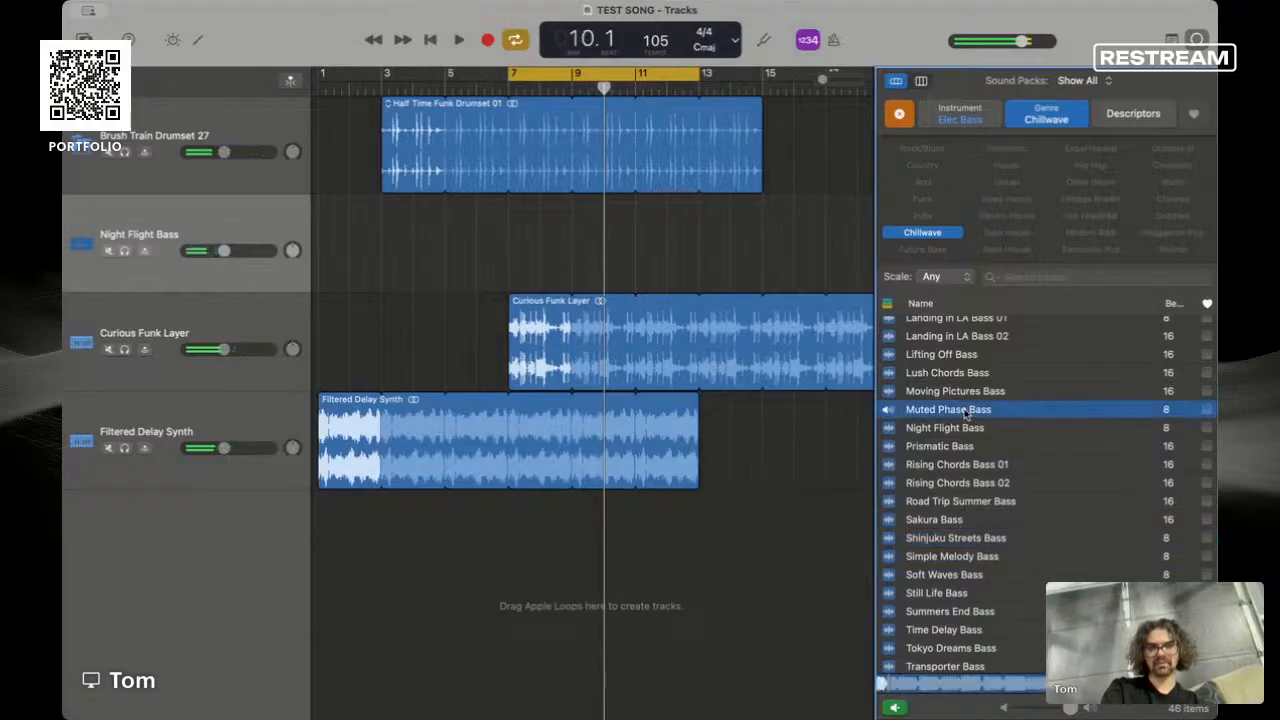
{"action": "left_click_drag", "start_coordinate": [963, 419], "coordinate": [524, 250]}
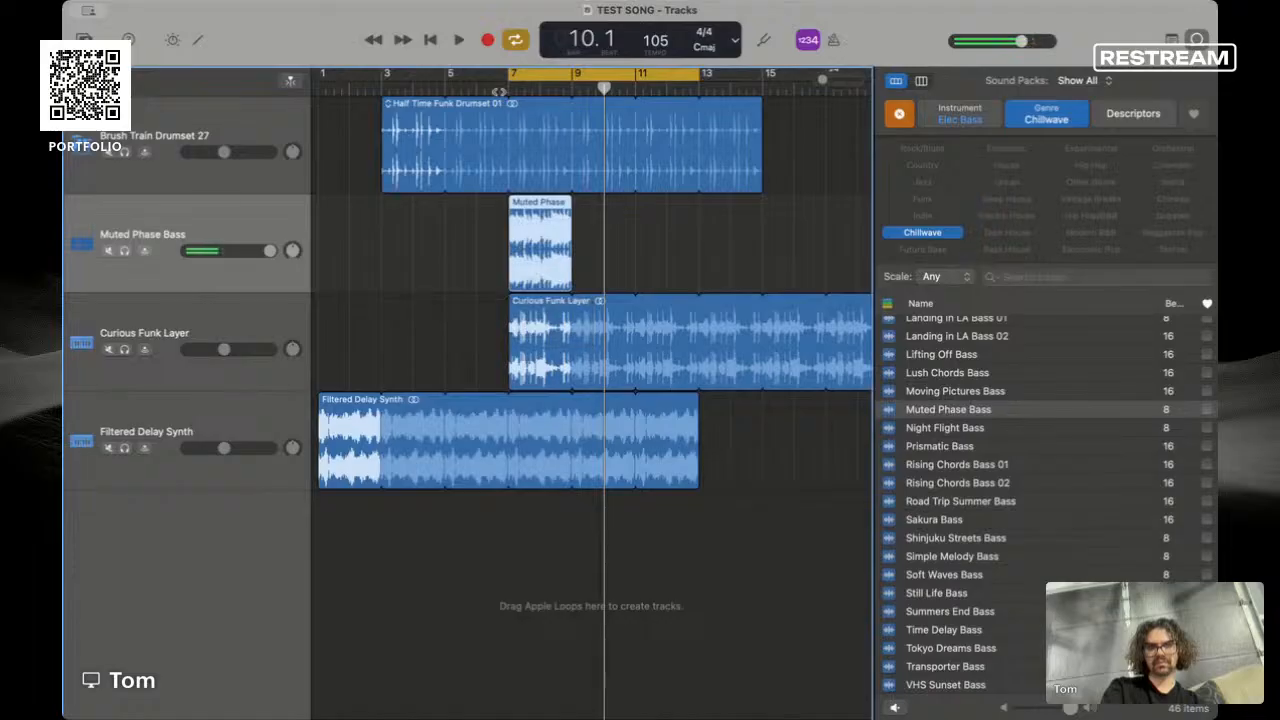
{"action": "key", "text": "space"}
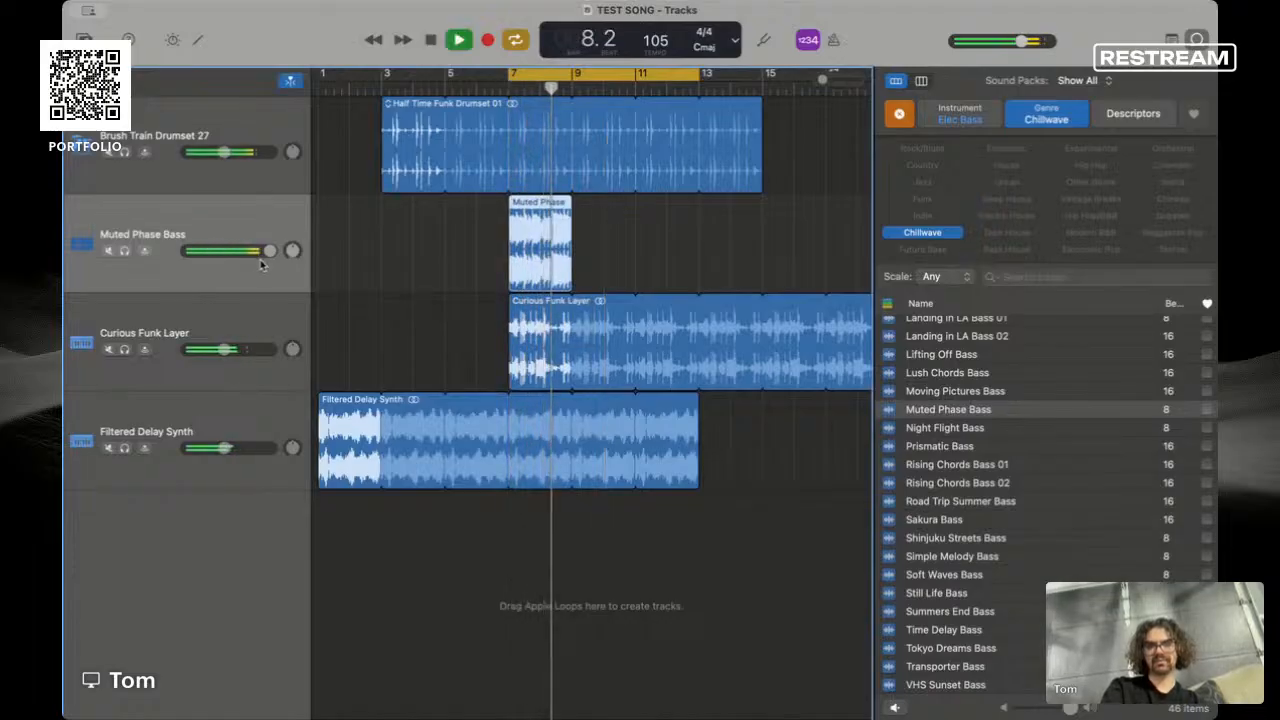
{"action": "left_click_drag", "start_coordinate": [221, 253], "coordinate": [227, 257]}
{"action": "key", "text": "space"}
- Loop the Muted Phase Bass region to eight bars and shift its start to bar 9
{"action": "left_click_drag", "start_coordinate": [565, 224], "coordinate": [754, 225]}
{"action": "left_click_drag", "start_coordinate": [513, 208], "coordinate": [577, 208]}
- Move the playhead to bar 3 and turn off the cycle range
{"action": "left_click", "coordinate": [497, 89]}
{"action": "left_click_drag", "start_coordinate": [497, 89], "coordinate": [376, 90]}
{"action": "left_click", "coordinate": [547, 74]}
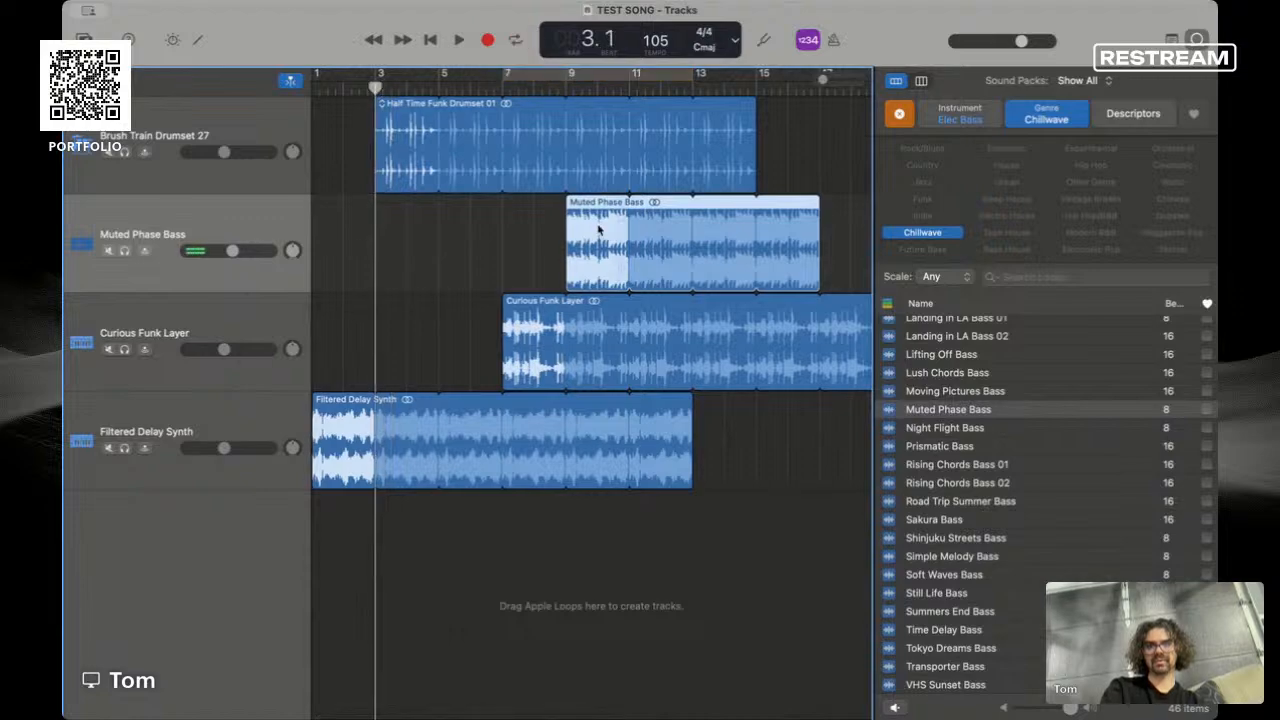
- Make the looped Muted Phase Bass region span bars 3 to 15, matching the drum region, and listen to the arrangement
{"action": "left_click_drag", "start_coordinate": [598, 213], "coordinate": [756, 220]}
{"action": "key", "text": "space"}
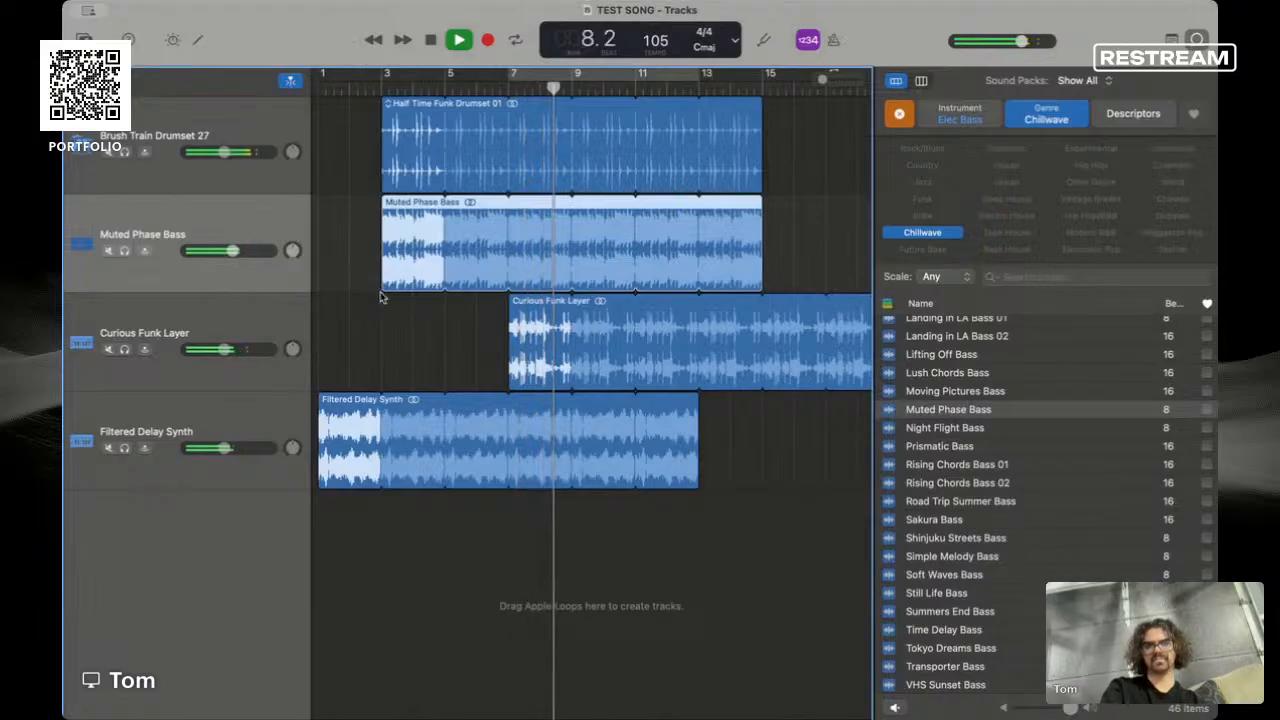
{"action": "key", "text": "space"}
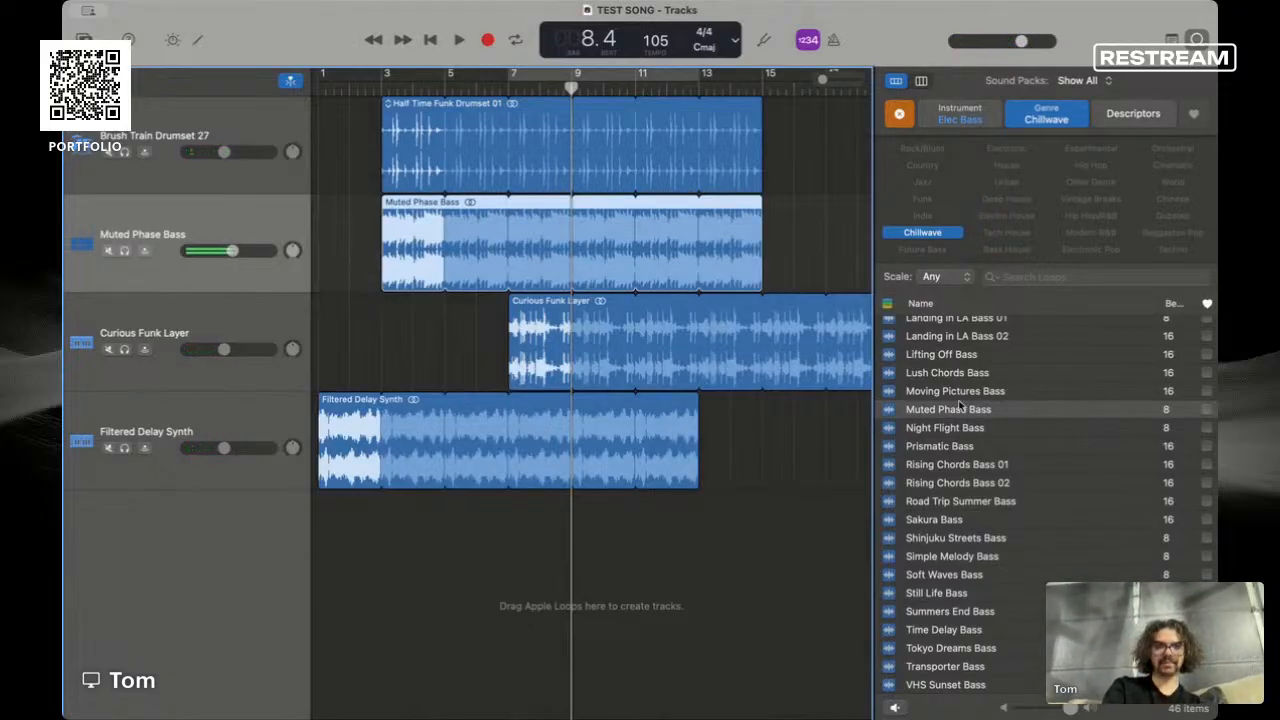
- Replace the Chillwave and Elec Bass loop filters with the Vocals instrument filter and browse its loops
{"action": "scroll", "coordinate": [958, 422], "scroll_direction": "up", "scroll_amount": 10}
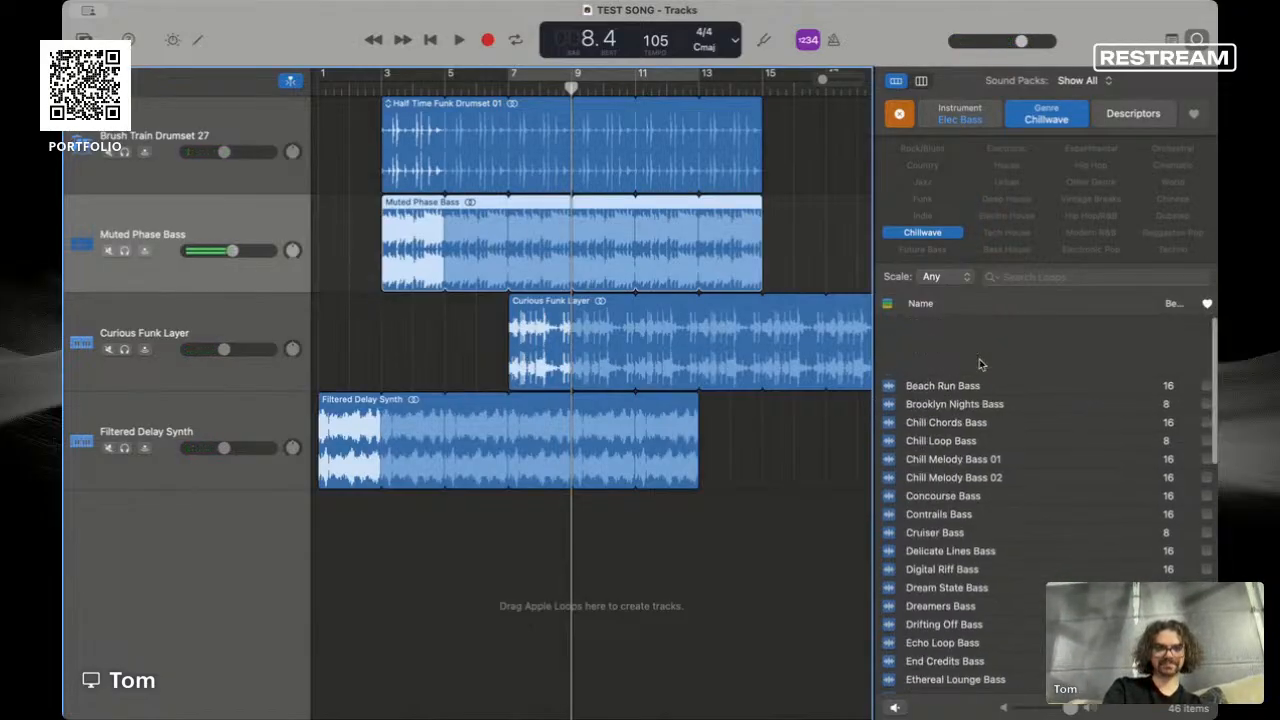
{"action": "left_click", "coordinate": [938, 233]}
{"action": "left_click", "coordinate": [965, 116]}
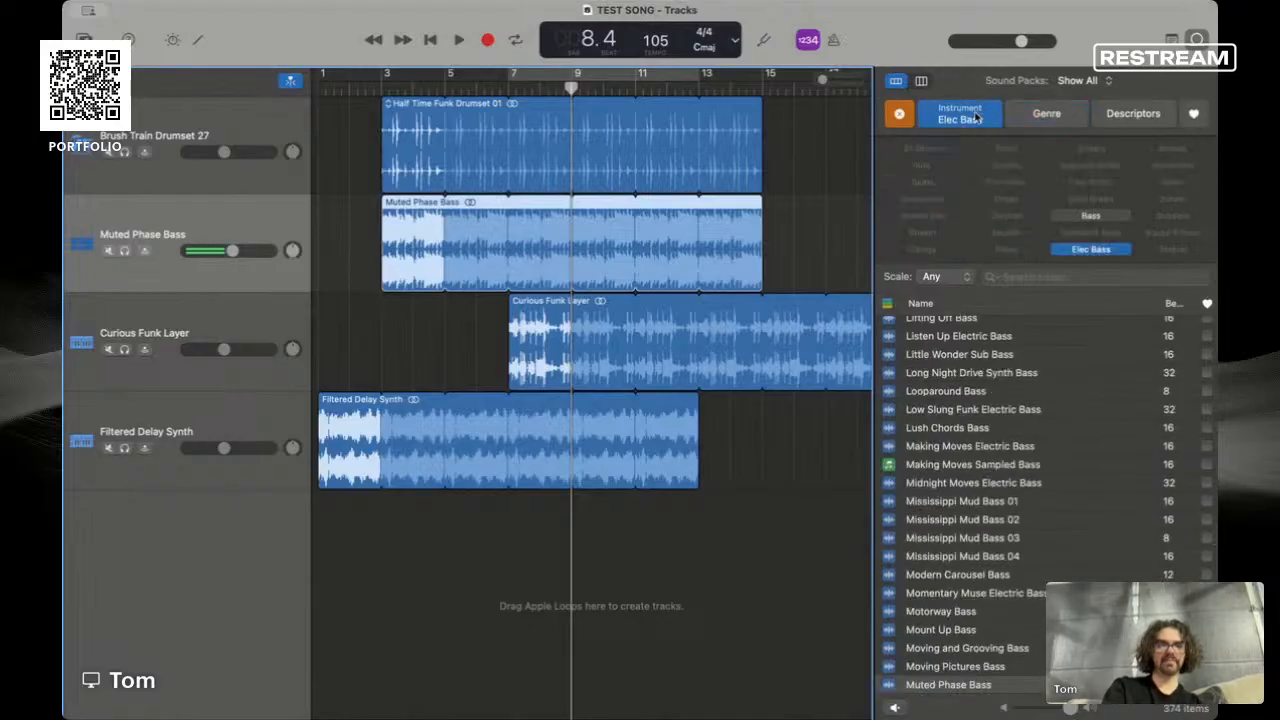
{"action": "left_click", "coordinate": [1071, 255]}
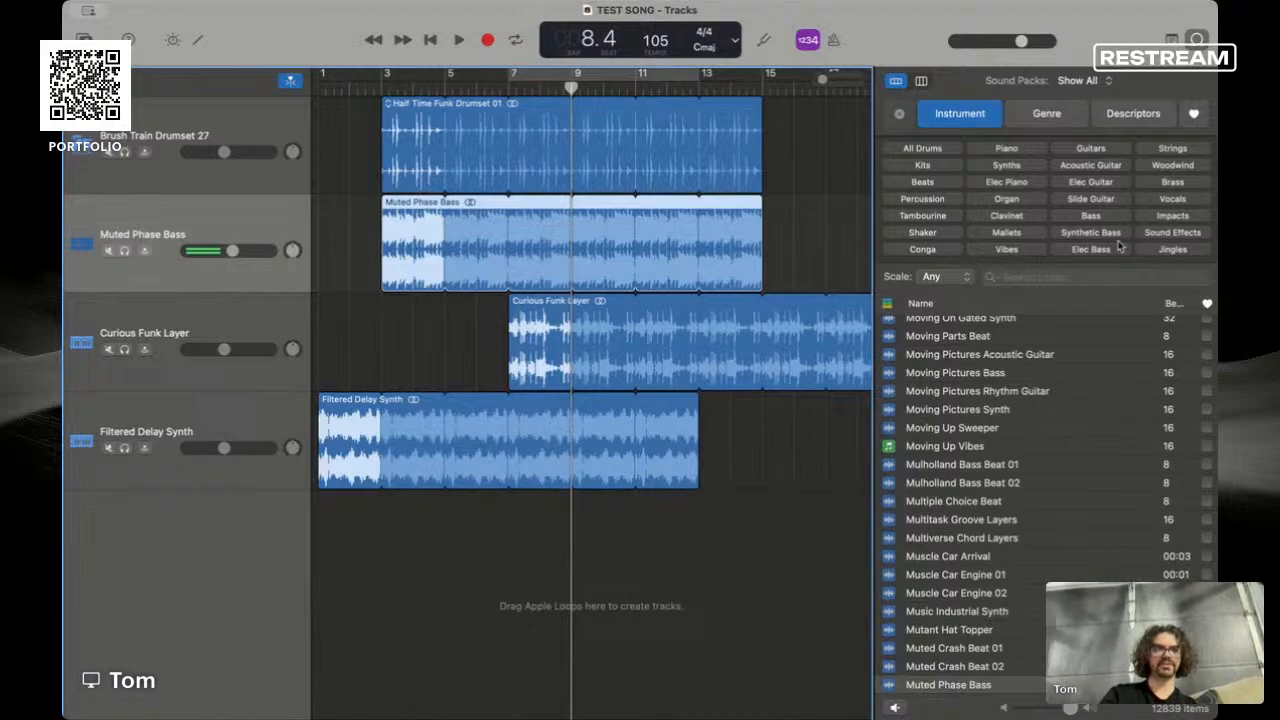
{"action": "left_click", "coordinate": [1185, 202]}
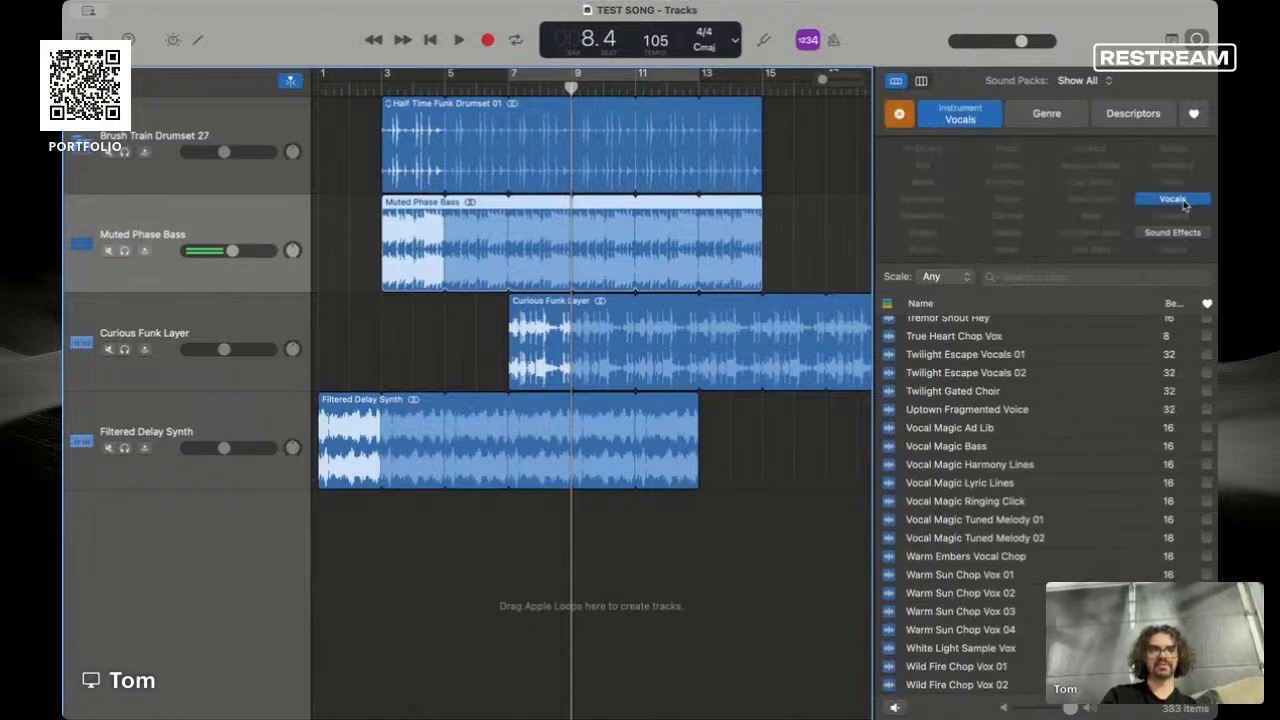
{"action": "scroll", "coordinate": [922, 600], "scroll_direction": "up", "scroll_amount": 15}
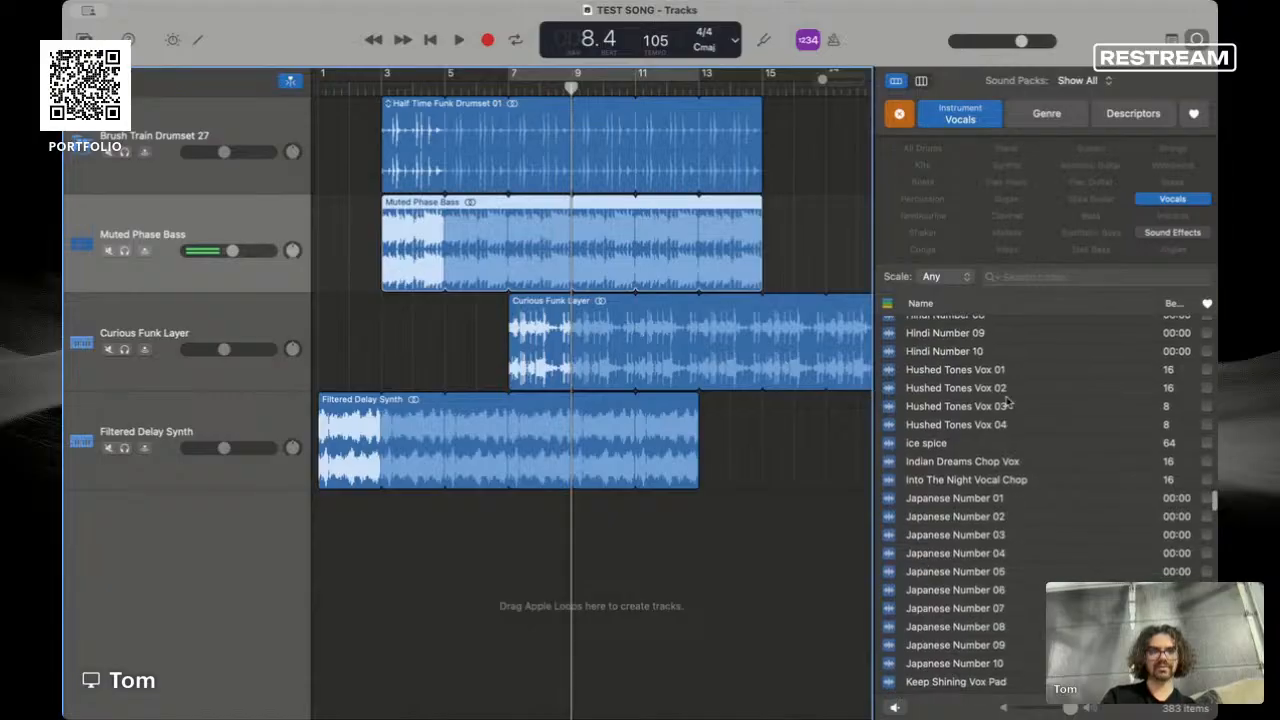
- Audition the Hushed Tones and Japanese Number vocal loops in the loop list
{"action": "left_click", "coordinate": [1004, 390]}
{"action": "left_click", "coordinate": [986, 498]}
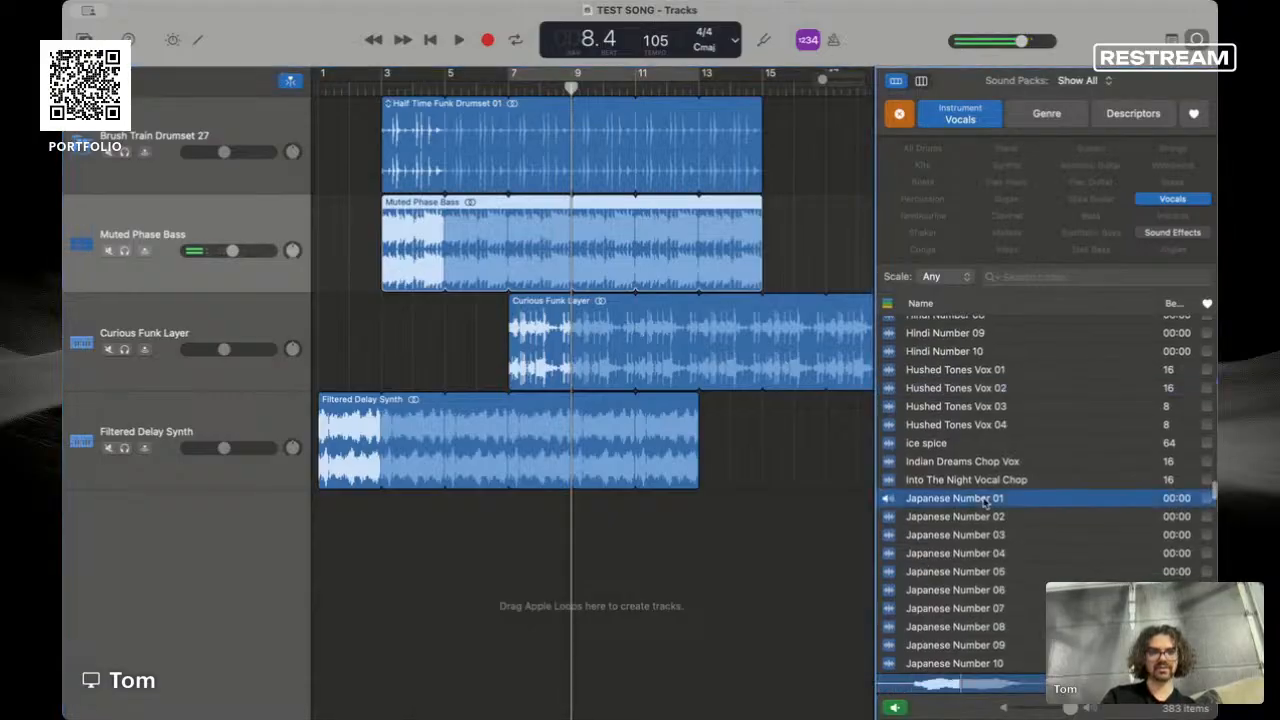
{"action": "left_click", "coordinate": [972, 589]}
{"action": "scroll", "coordinate": [970, 590], "scroll_direction": "down", "scroll_amount": 3}
{"action": "left_click", "coordinate": [971, 592]}
{"action": "left_click", "coordinate": [970, 483]}
{"action": "left_click", "coordinate": [968, 446]}
{"action": "left_click", "coordinate": [966, 410]}
{"action": "scroll", "coordinate": [965, 478], "scroll_direction": "down", "scroll_amount": 10}
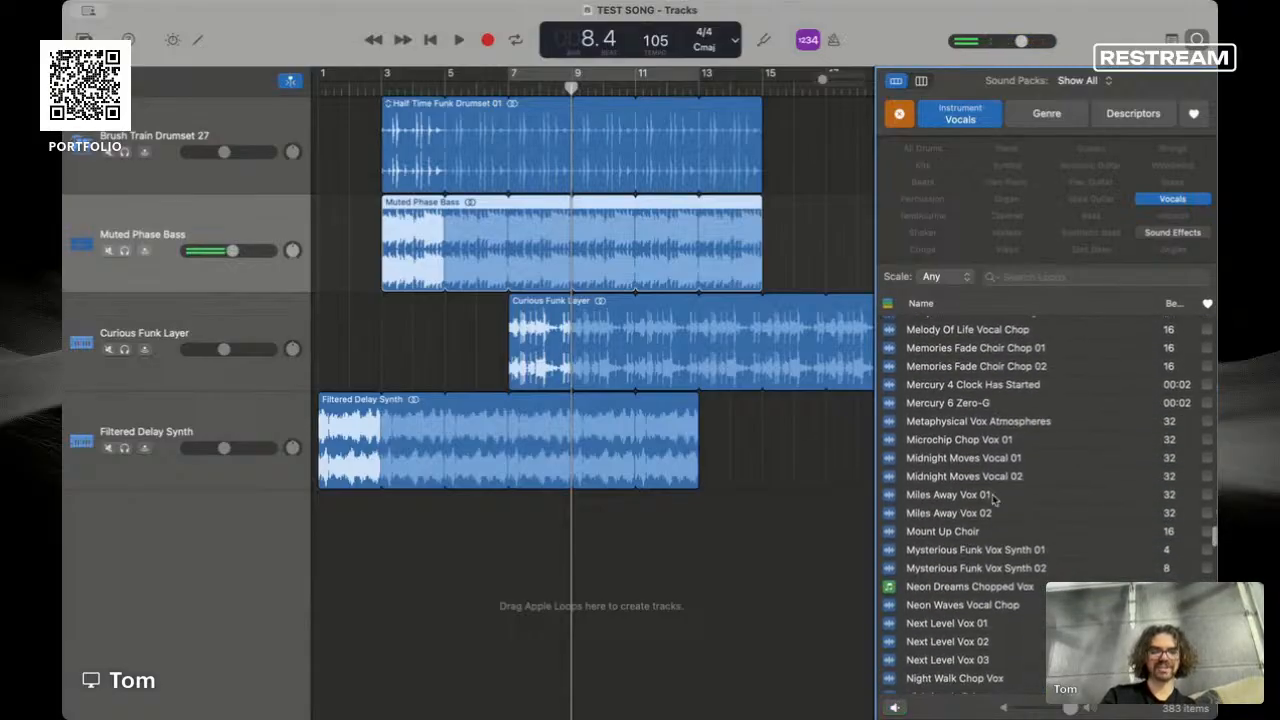
- Audition further vocal loops, including Miles Away Vox 01, No Good Vox, No Light Distant Vox and Northside Choir
{"action": "left_click", "coordinate": [973, 497]}
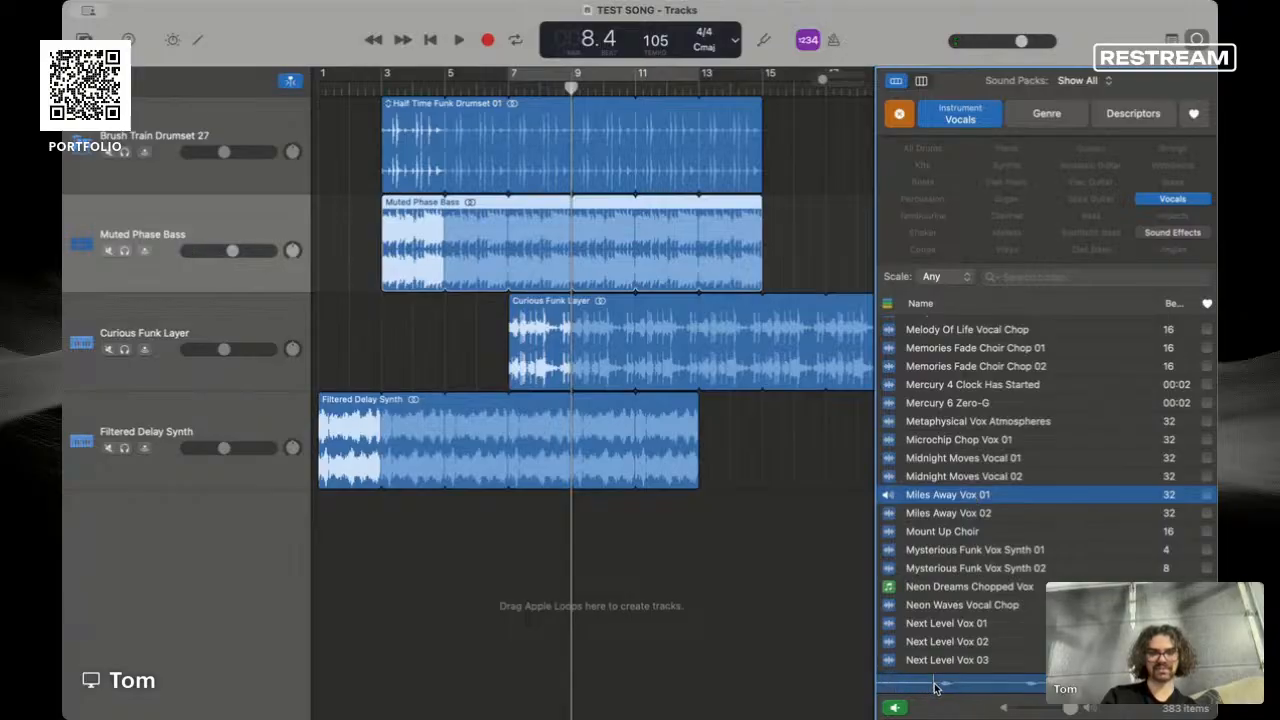
{"action": "scroll", "coordinate": [950, 560], "scroll_direction": "down", "scroll_amount": 2}
{"action": "left_click", "coordinate": [955, 483]}
{"action": "scroll", "coordinate": [966, 546], "scroll_direction": "down", "scroll_amount": 5}
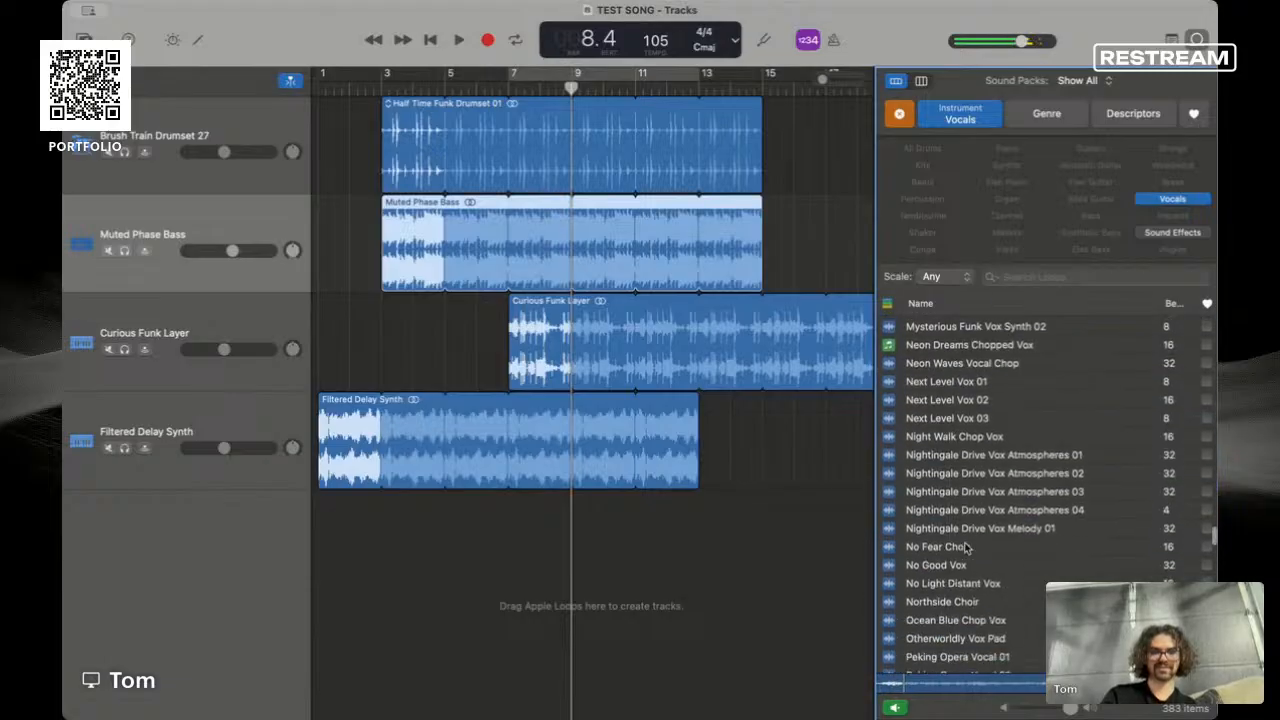
{"action": "left_click", "coordinate": [962, 566]}
{"action": "scroll", "coordinate": [972, 603], "scroll_direction": "down", "scroll_amount": 3}
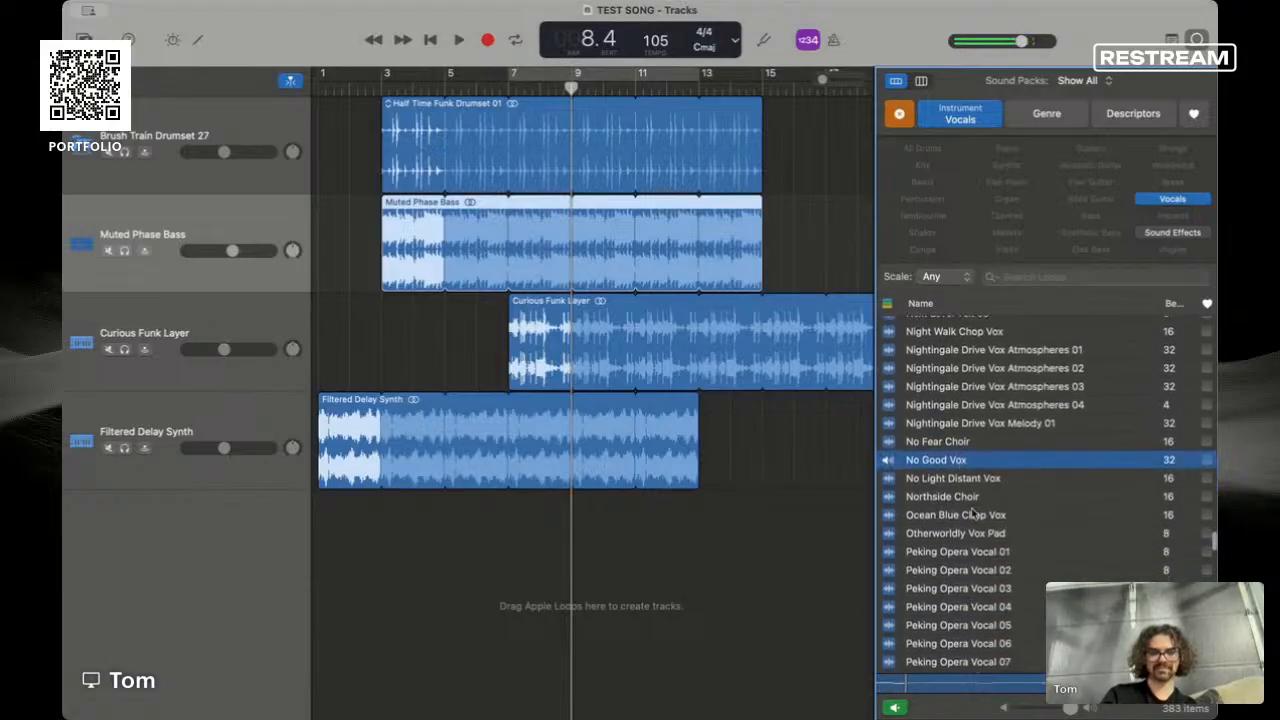
{"action": "left_click", "coordinate": [969, 444]}
{"action": "left_click", "coordinate": [972, 484]}
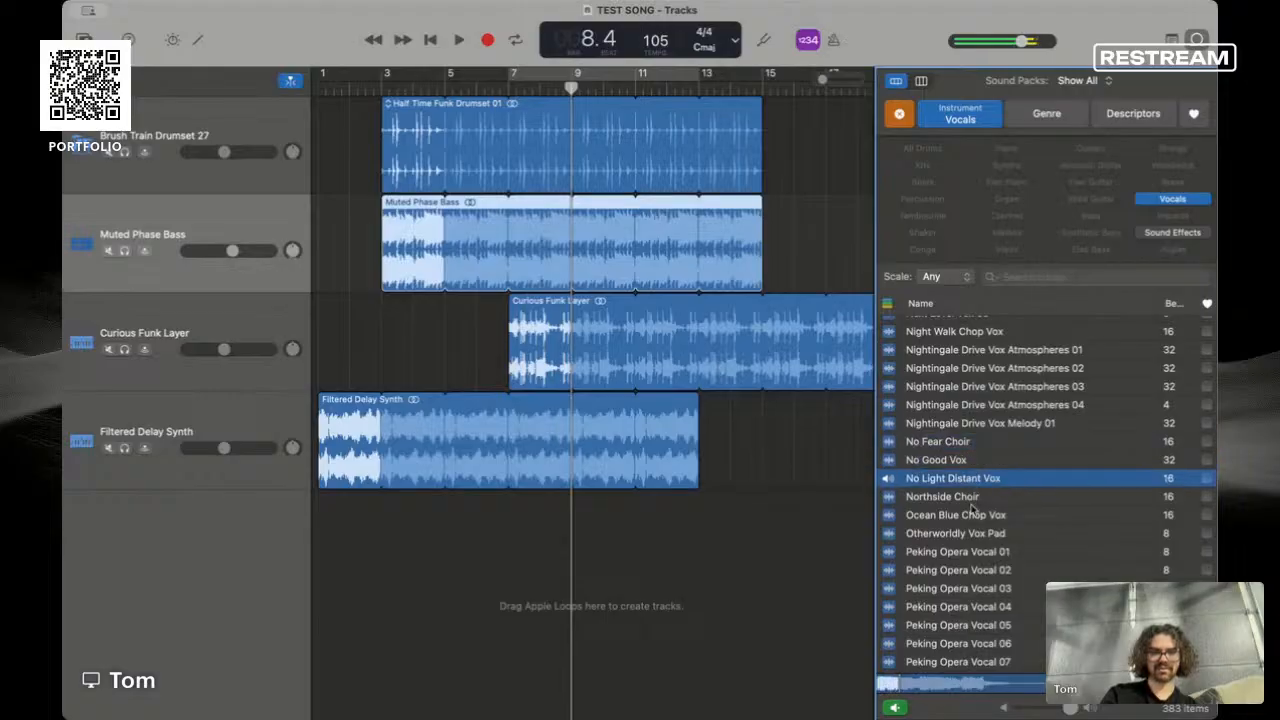
{"action": "left_click", "coordinate": [972, 497]}
{"action": "scroll", "coordinate": [972, 505], "scroll_direction": "down", "scroll_amount": 5}
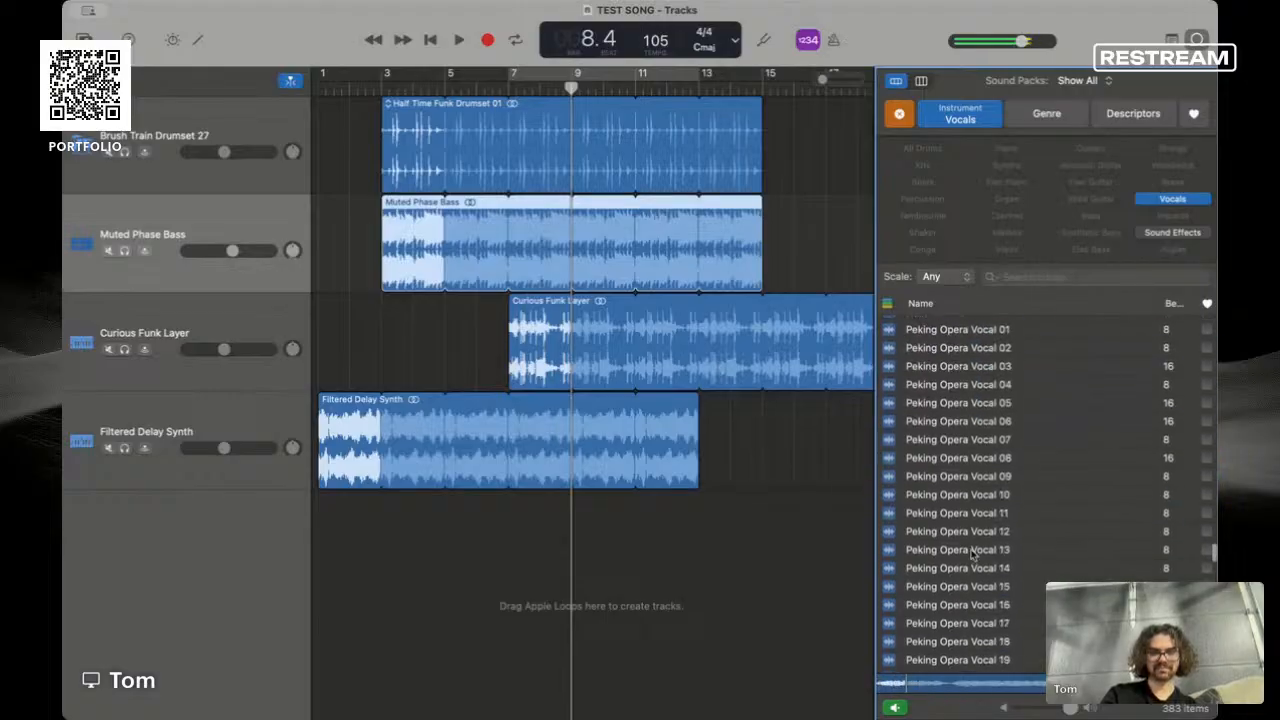
- Add the Northside Choir loop on a new track at bar 1 and lower its volume while playing from the start
{"action": "scroll", "coordinate": [975, 518], "scroll_direction": "up", "scroll_amount": 6}
{"action": "left_click_drag", "start_coordinate": [964, 518], "coordinate": [333, 521]}
{"action": "key", "text": "Return"}
{"action": "key", "text": "space"}
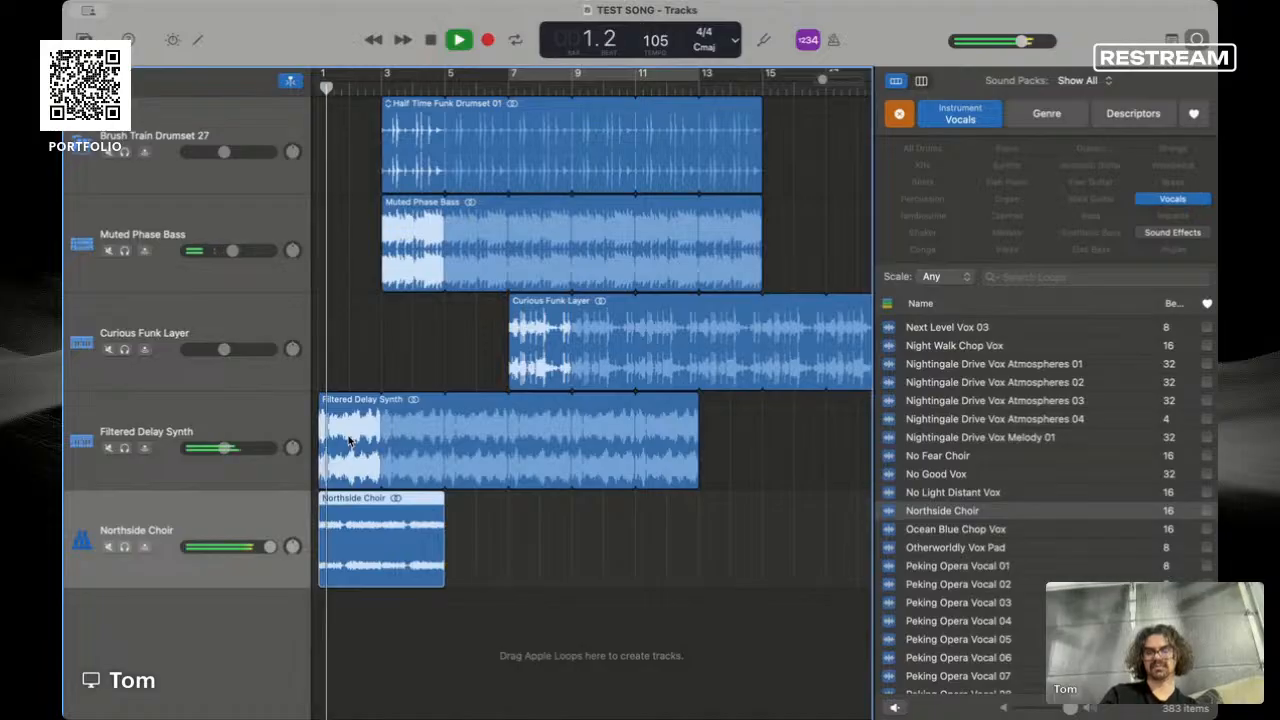
{"action": "left_click_drag", "start_coordinate": [269, 546], "coordinate": [225, 547]}
{"action": "left_click_drag", "start_coordinate": [1067, 708], "coordinate": [1046, 708]}
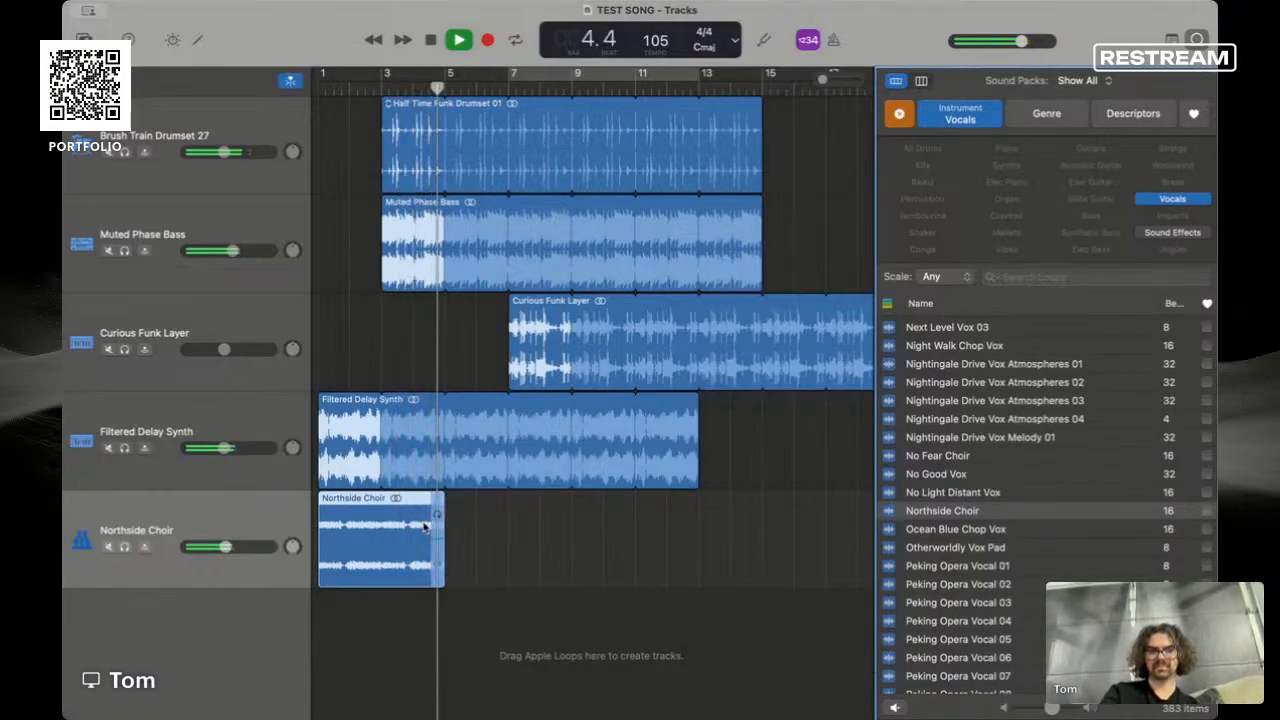
- Replay the song from the beginning, and delete the Northside Choir region
{"action": "key", "text": "space"}
{"action": "left_click_drag", "start_coordinate": [463, 88], "coordinate": [298, 116]}
{"action": "key", "text": "space"}
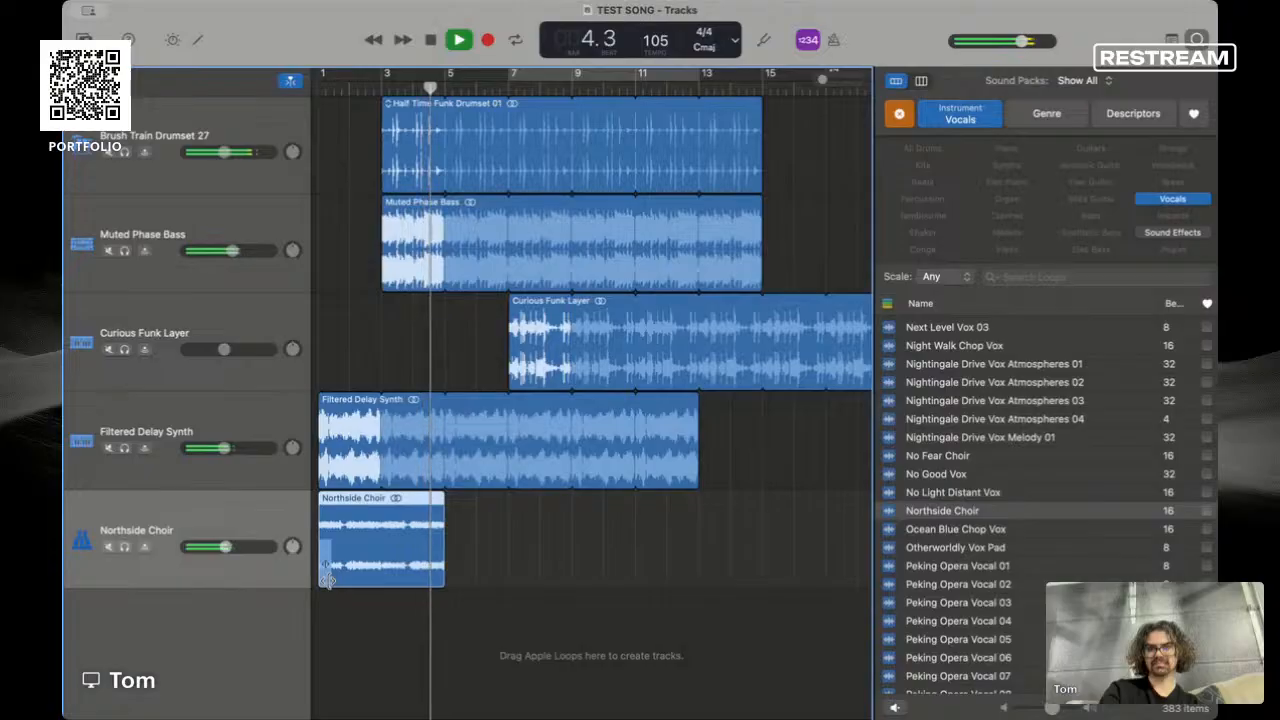
{"action": "key", "text": "Delete"}
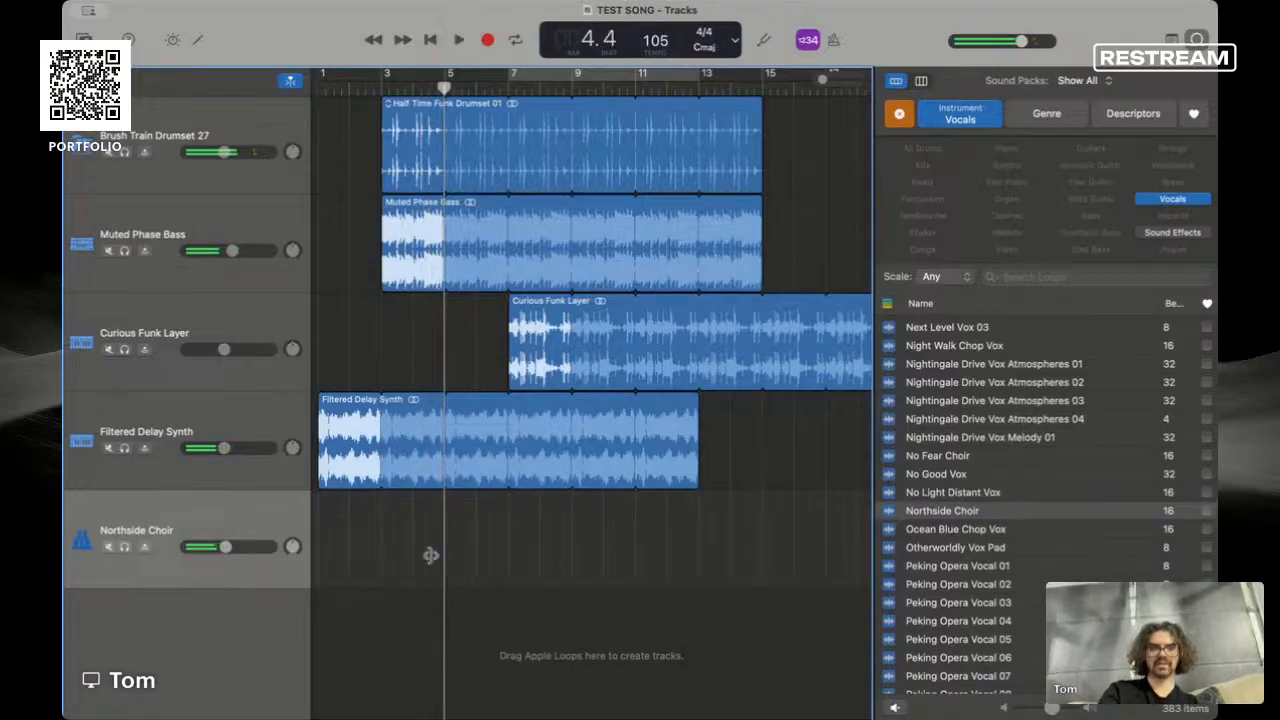
- Preview Make Believe Vox FX 01, and switch the loop instrument filter from Vocals to Impacts
{"action": "scroll", "coordinate": [960, 450], "scroll_direction": "up", "scroll_amount": 10}
{"action": "left_click", "coordinate": [940, 405]}
{"action": "scroll", "coordinate": [940, 392], "scroll_direction": "up", "scroll_amount": 3}
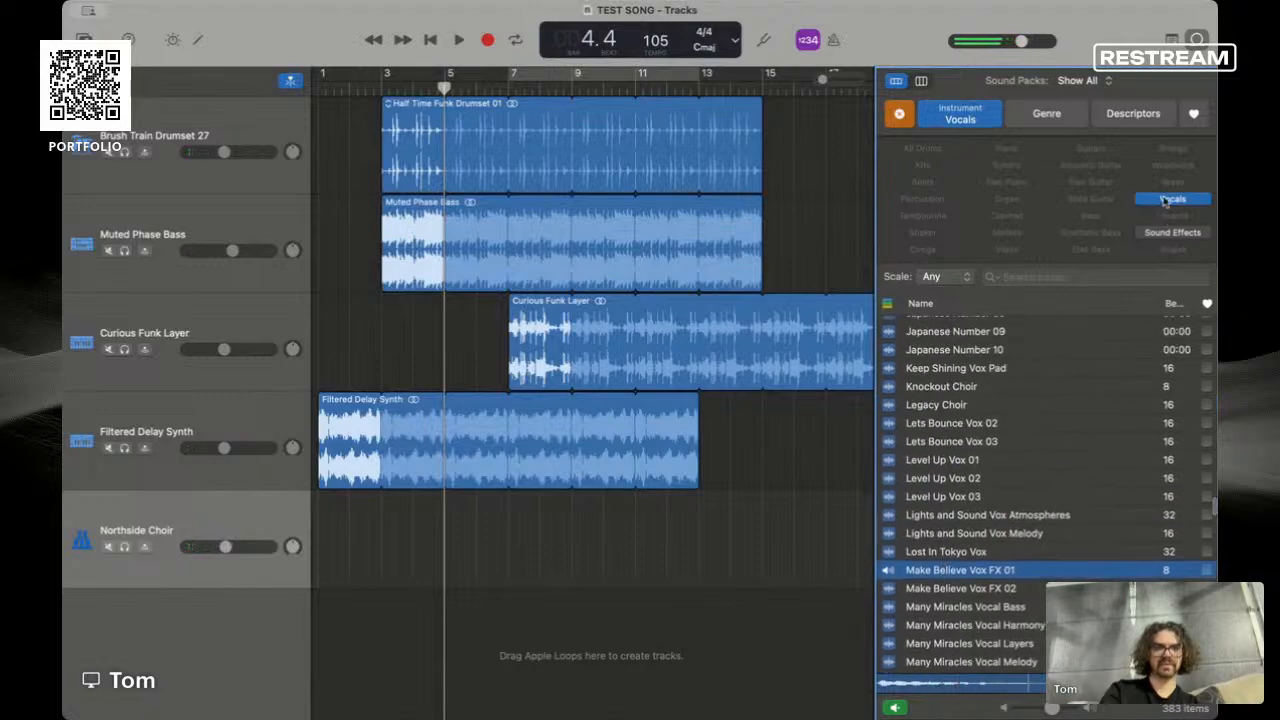
{"action": "left_click", "coordinate": [1165, 200]}
{"action": "left_click", "coordinate": [1170, 216]}
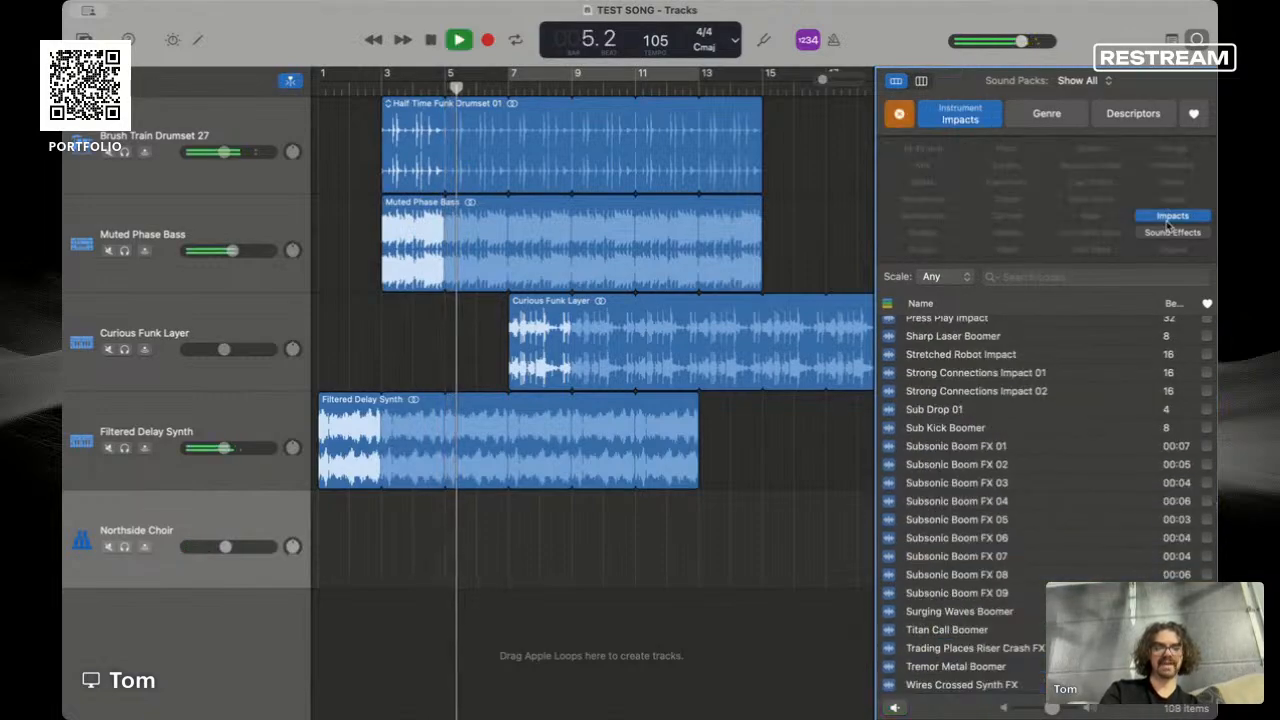
- Raise the loop preview volume and audition Subsonic Boom FX 07, Sub Drop 01, Sub Kick Boomer and Subsonic Boom FX 01
{"action": "left_click", "coordinate": [960, 558]}
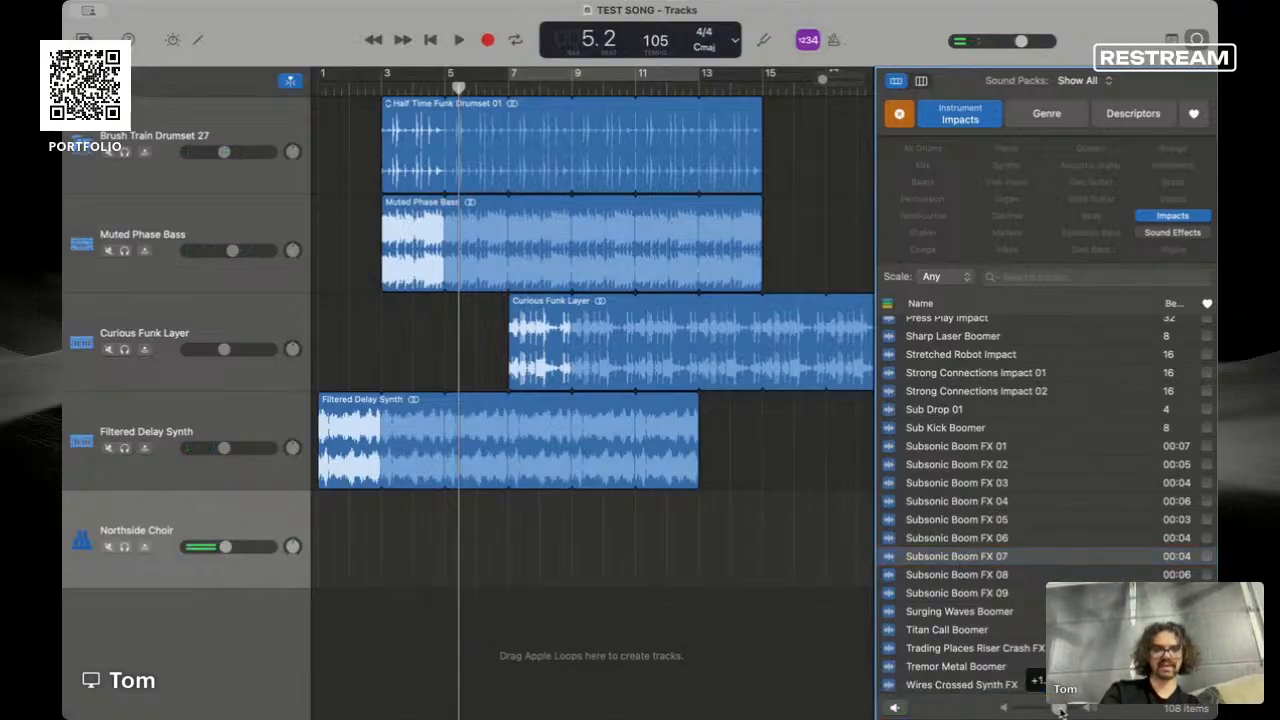
{"action": "left_click", "coordinate": [1020, 412]}
{"action": "left_click", "coordinate": [1013, 430]}
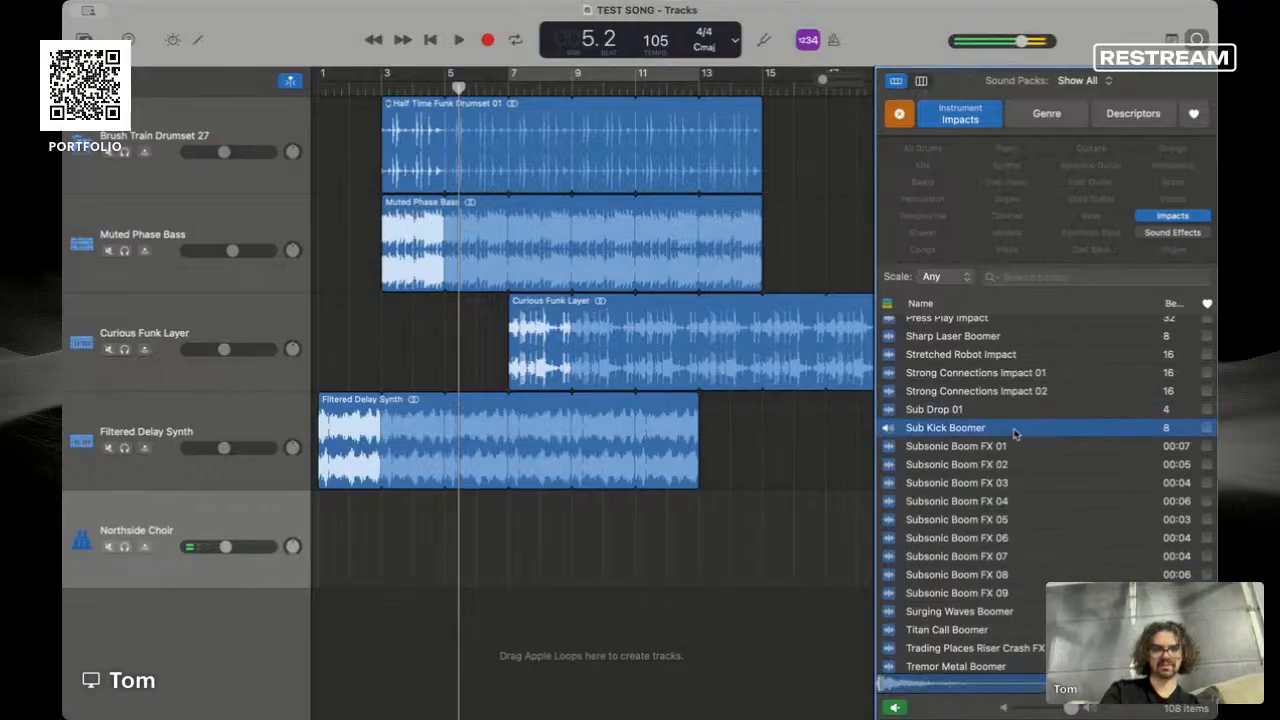
{"action": "left_click", "coordinate": [1001, 447]}
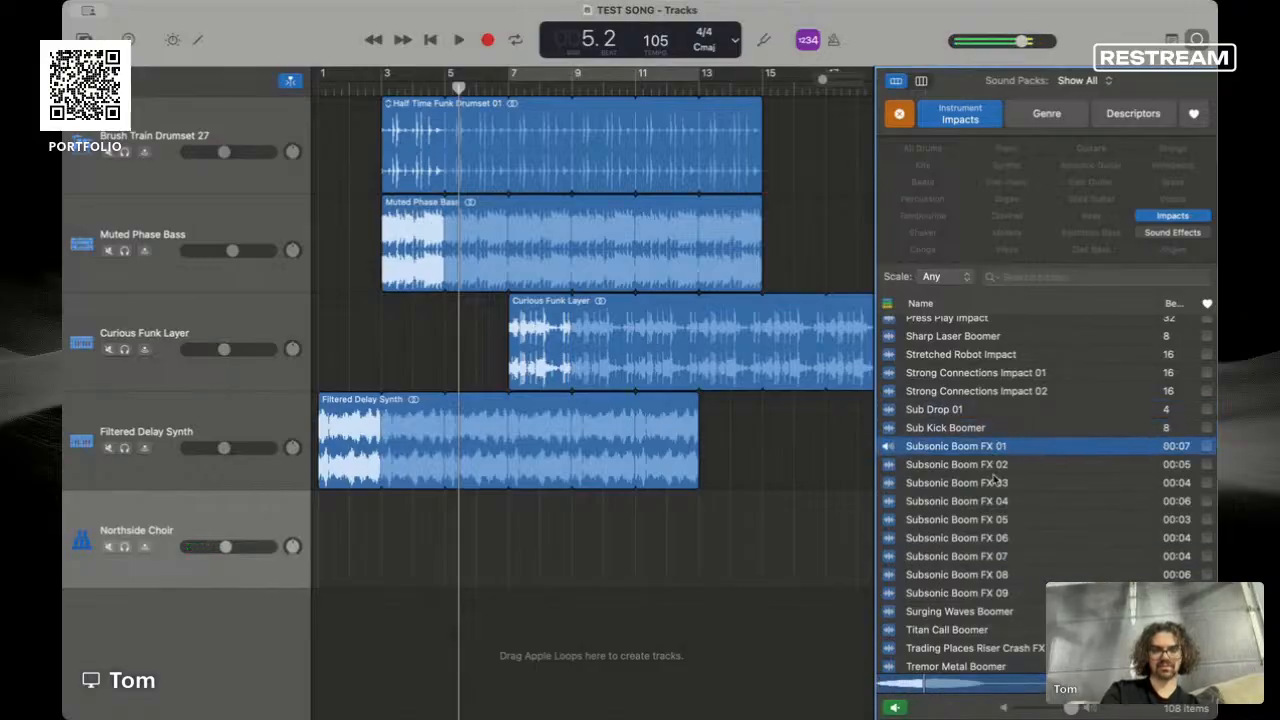
- Add the Subsonic Boom FX 01 loop to the empty track between bars 2 and 3, and lower that track's volume after playback
{"action": "left_click_drag", "start_coordinate": [962, 458], "coordinate": [420, 518]}
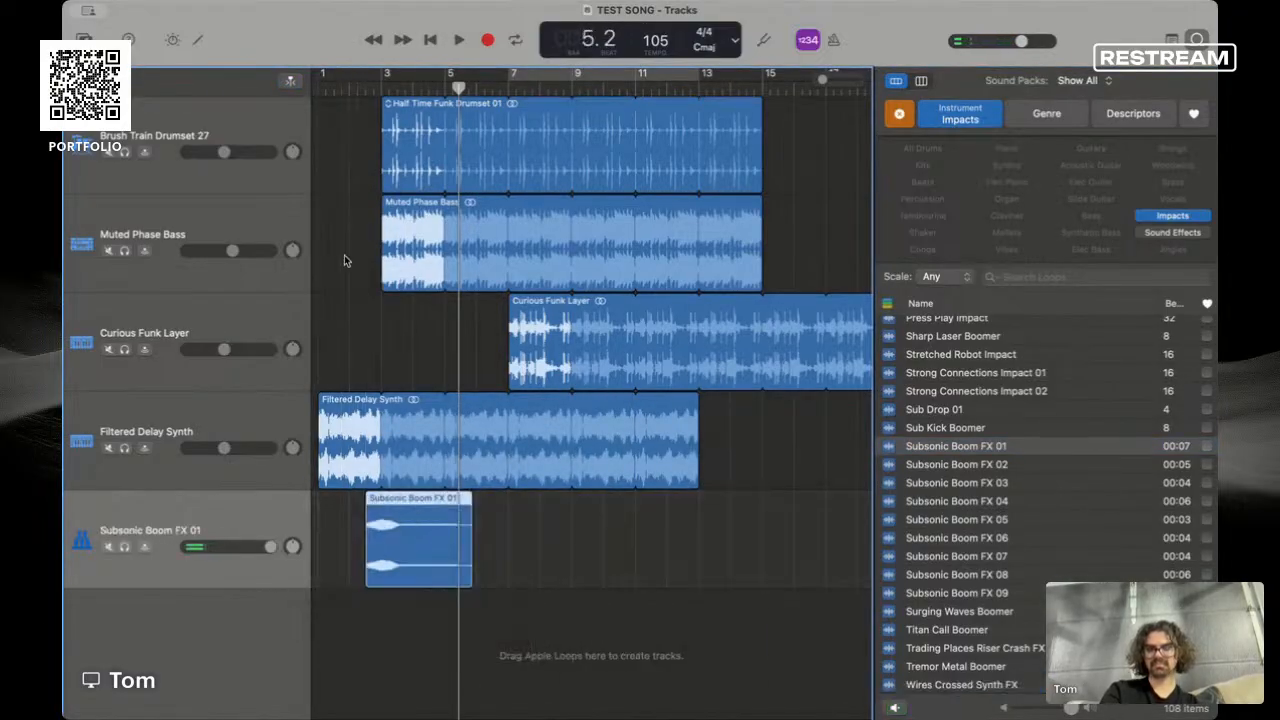
{"action": "left_click", "coordinate": [347, 90]}
{"action": "key", "text": "space"}
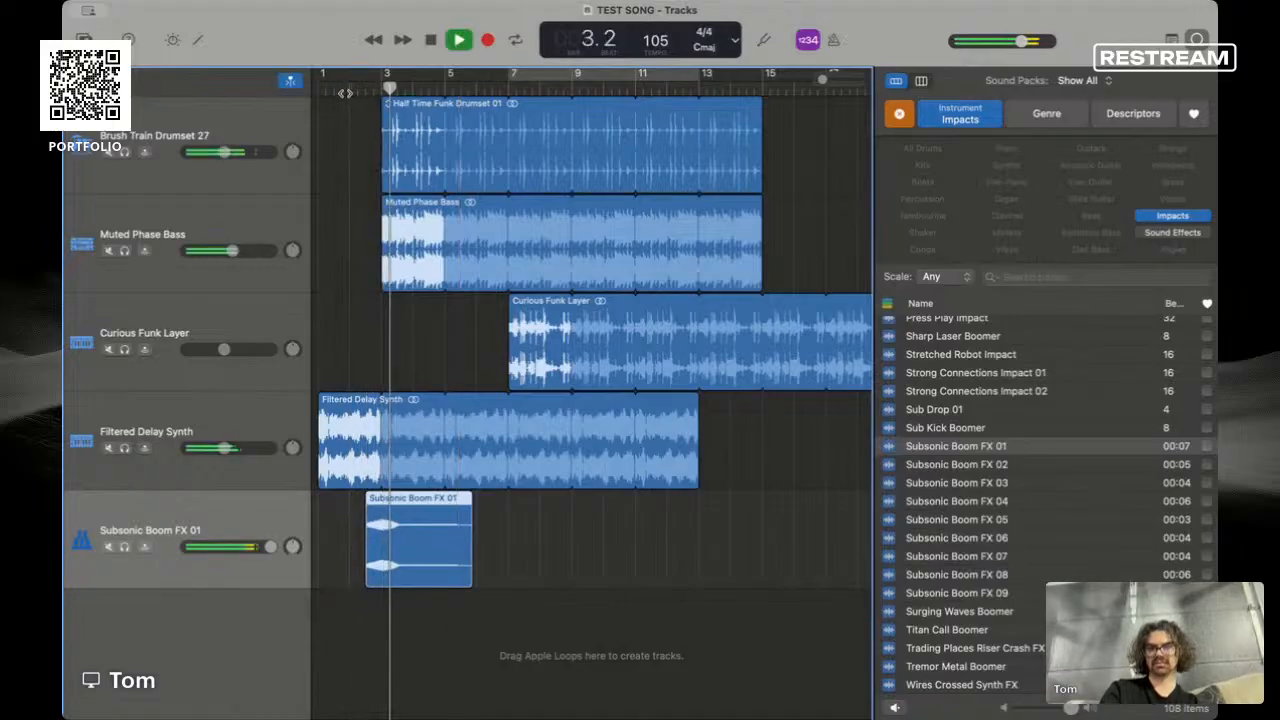
{"action": "key", "text": "space"}
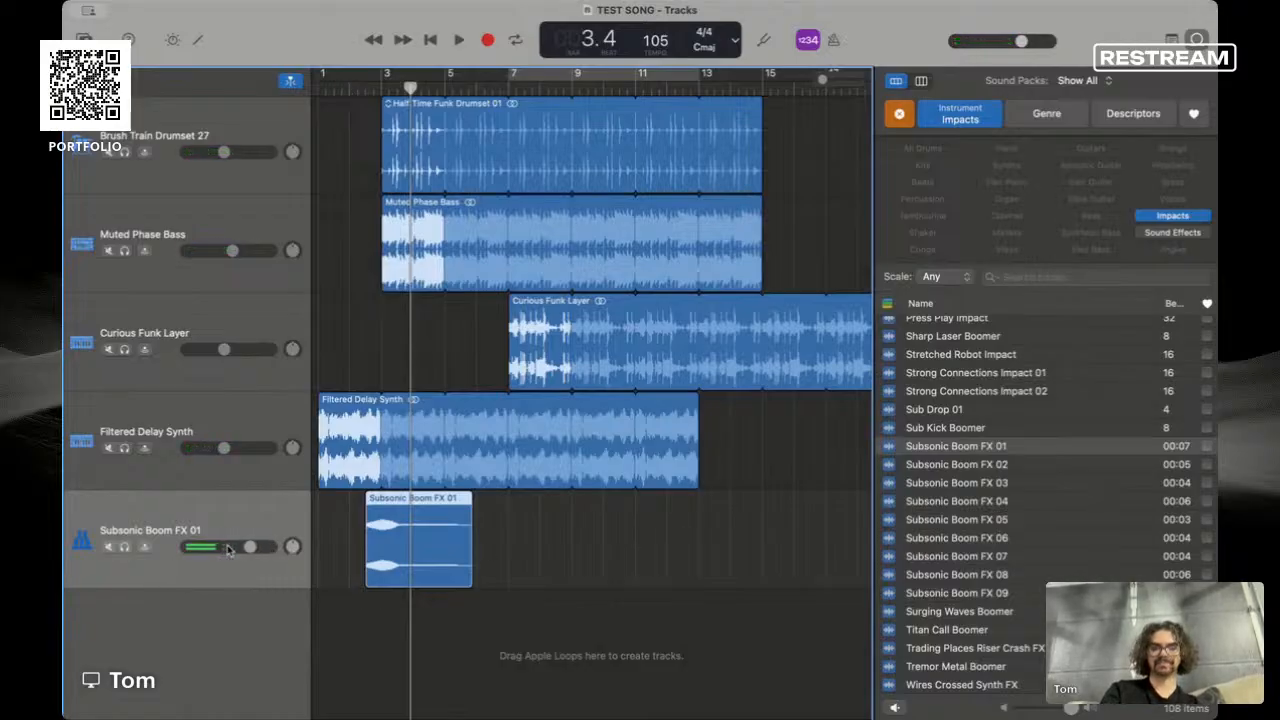
- Add the Sub Kick Boomer loop at bar 15 on the Subsonic Boom FX 01 track and play through the ending
{"action": "left_click", "coordinate": [935, 428]}
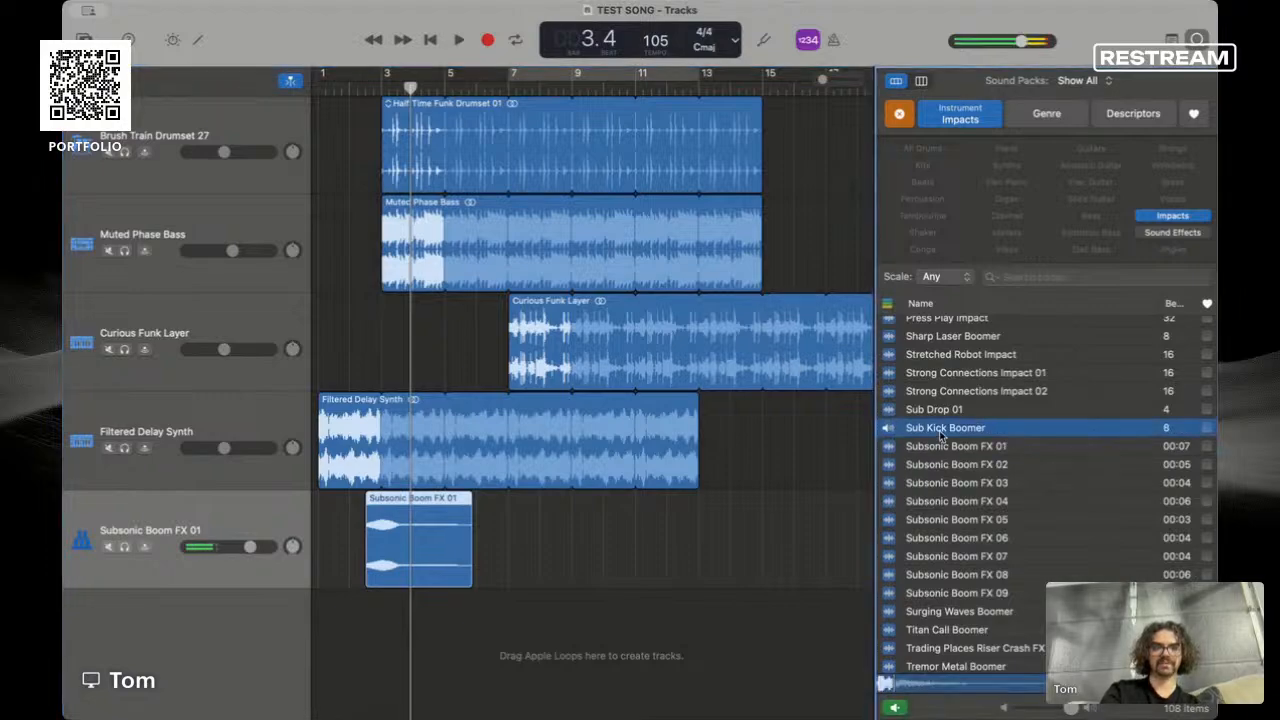
{"action": "scroll", "coordinate": [940, 474], "scroll_direction": "up", "scroll_amount": 3}
{"action": "left_click_drag", "start_coordinate": [950, 530], "coordinate": [752, 514]}
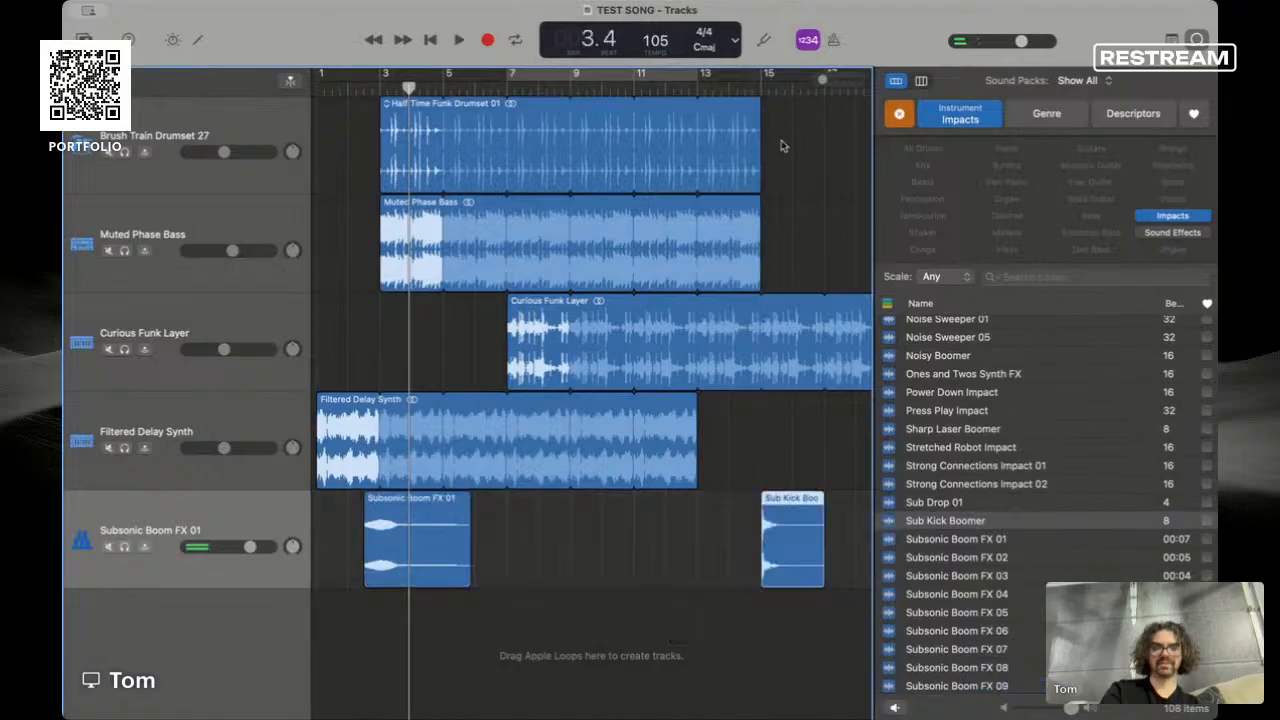
{"action": "key", "text": "space"}
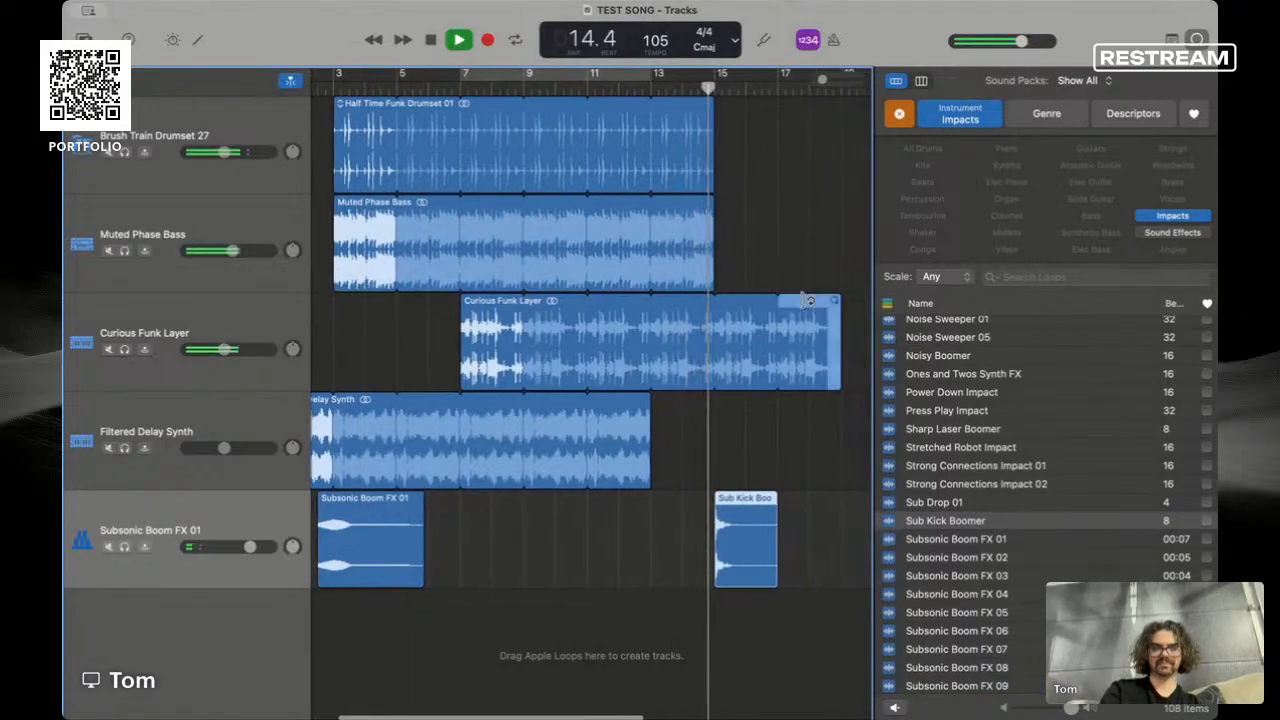
{"action": "key", "text": "space"}
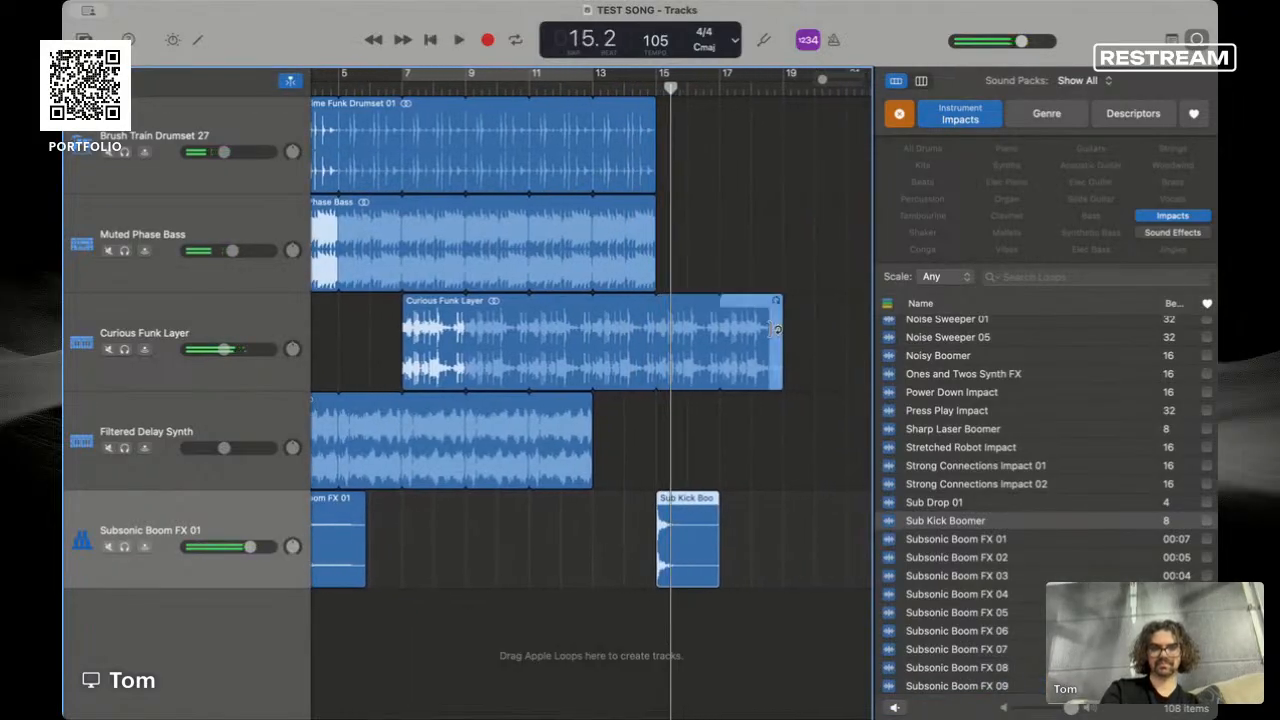
- Shorten the Curious Funk Layer region to end at bar 15 with the drums and bass, and replay the ending
{"action": "left_click_drag", "start_coordinate": [768, 365], "coordinate": [657, 368]}
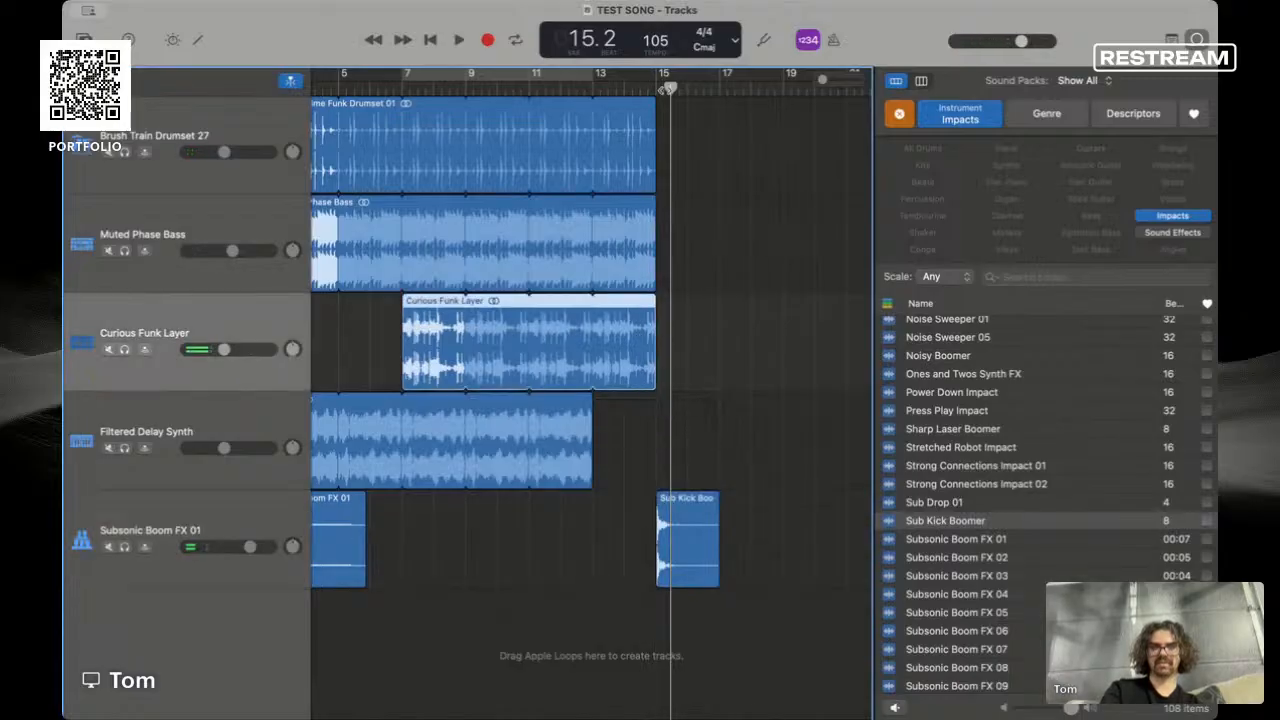
{"action": "key", "text": "space"}
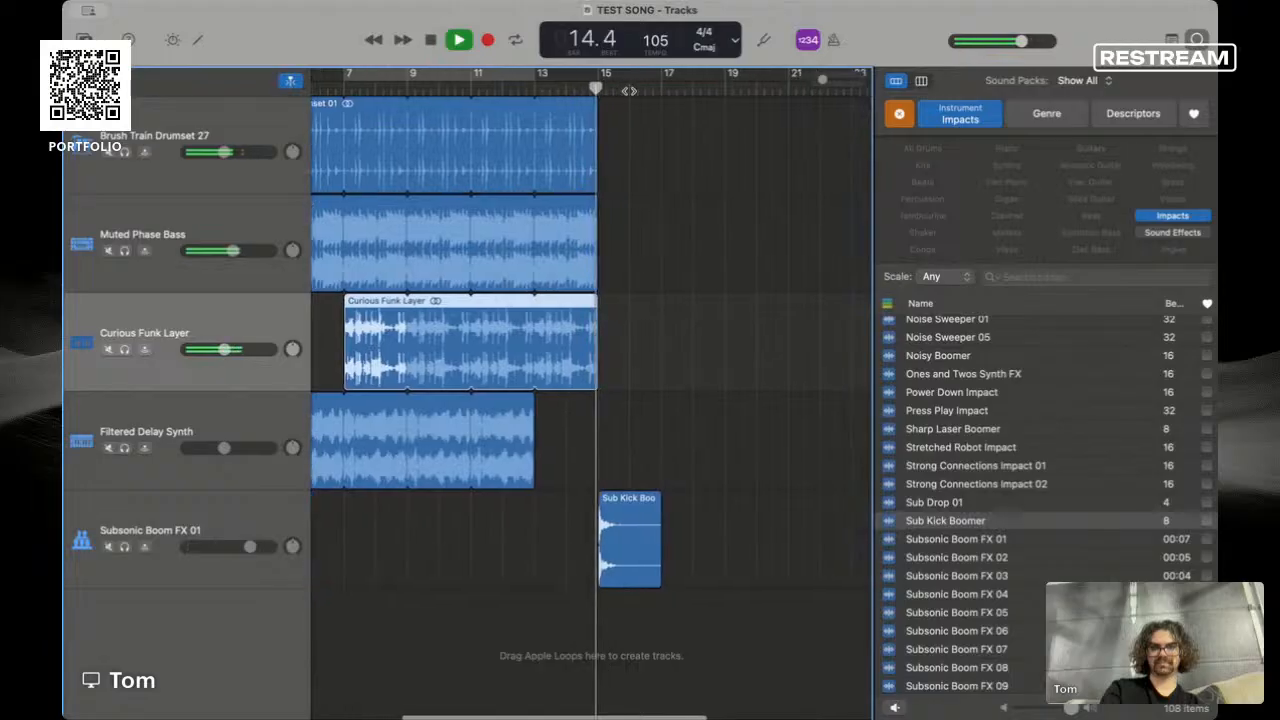
{"action": "key", "text": "space"}
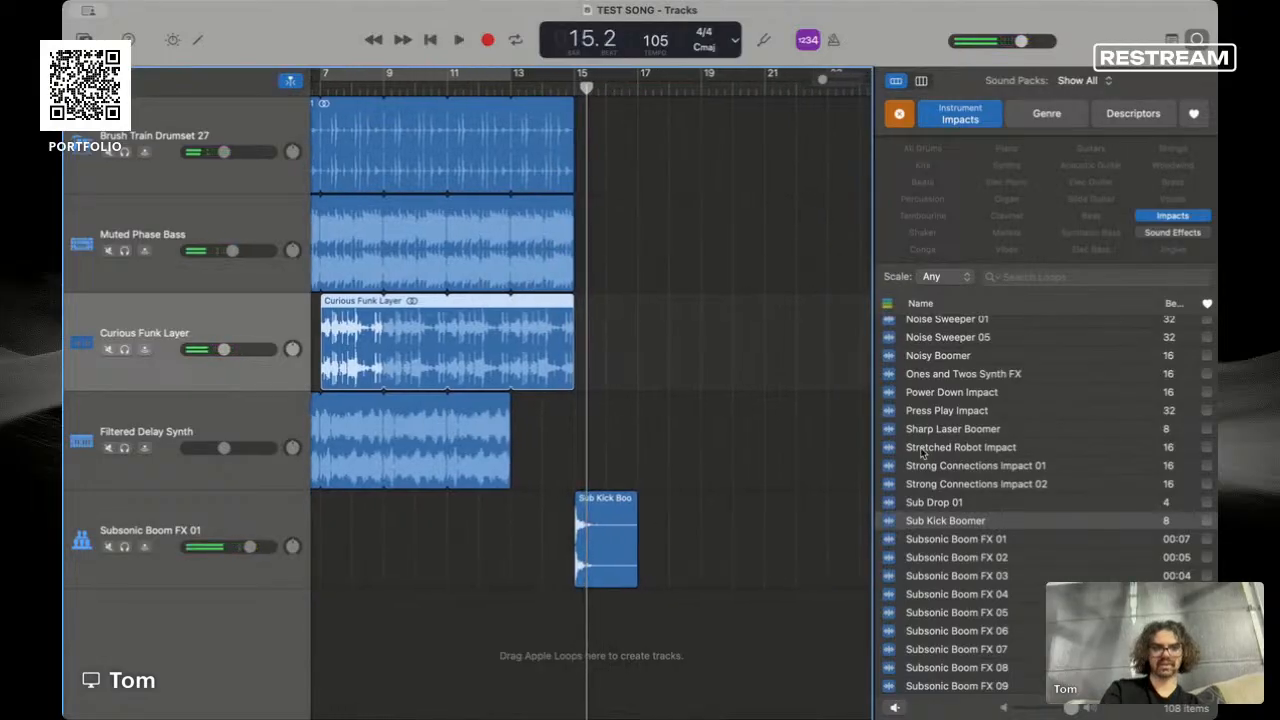
- Audition Altered Machinery Impact, Arcade Summer Kick Boom and Bhangra Glow Timpani from the start of the impact loop list
{"action": "scroll", "coordinate": [965, 425], "scroll_direction": "up", "scroll_amount": 15}
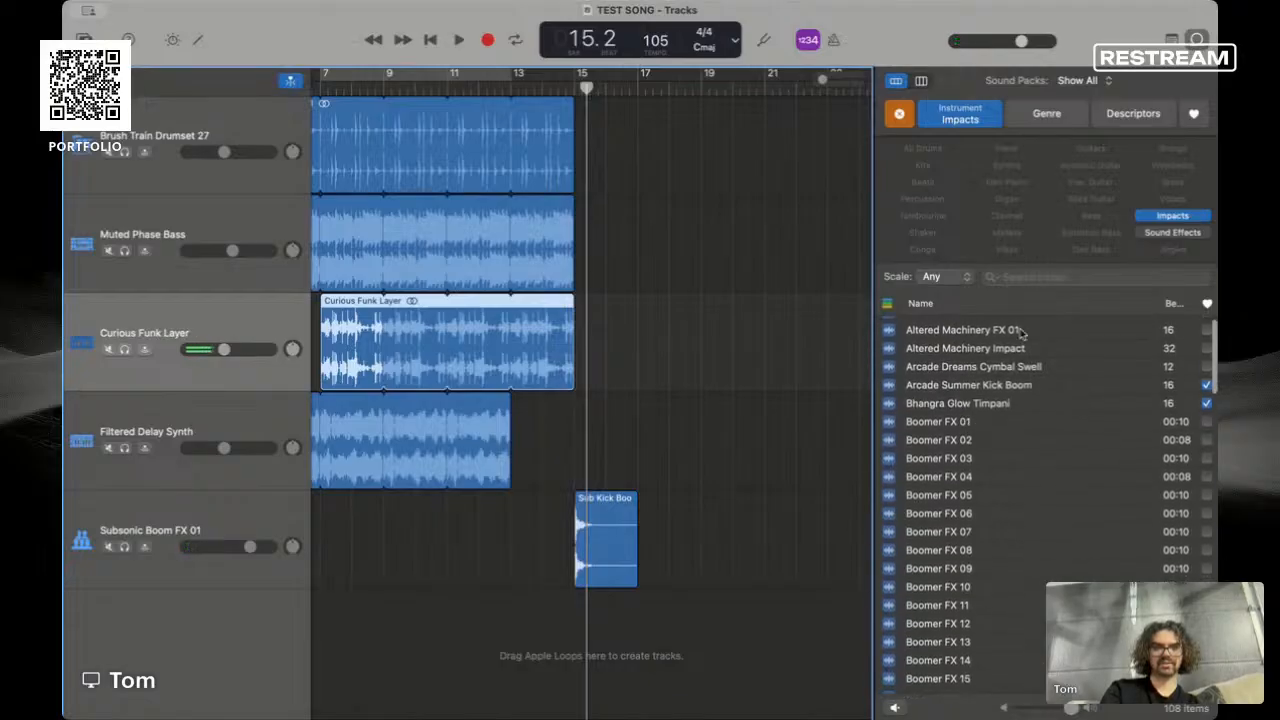
{"action": "left_click", "coordinate": [1007, 350]}
{"action": "scroll", "coordinate": [1004, 380], "scroll_direction": "down", "scroll_amount": 1}
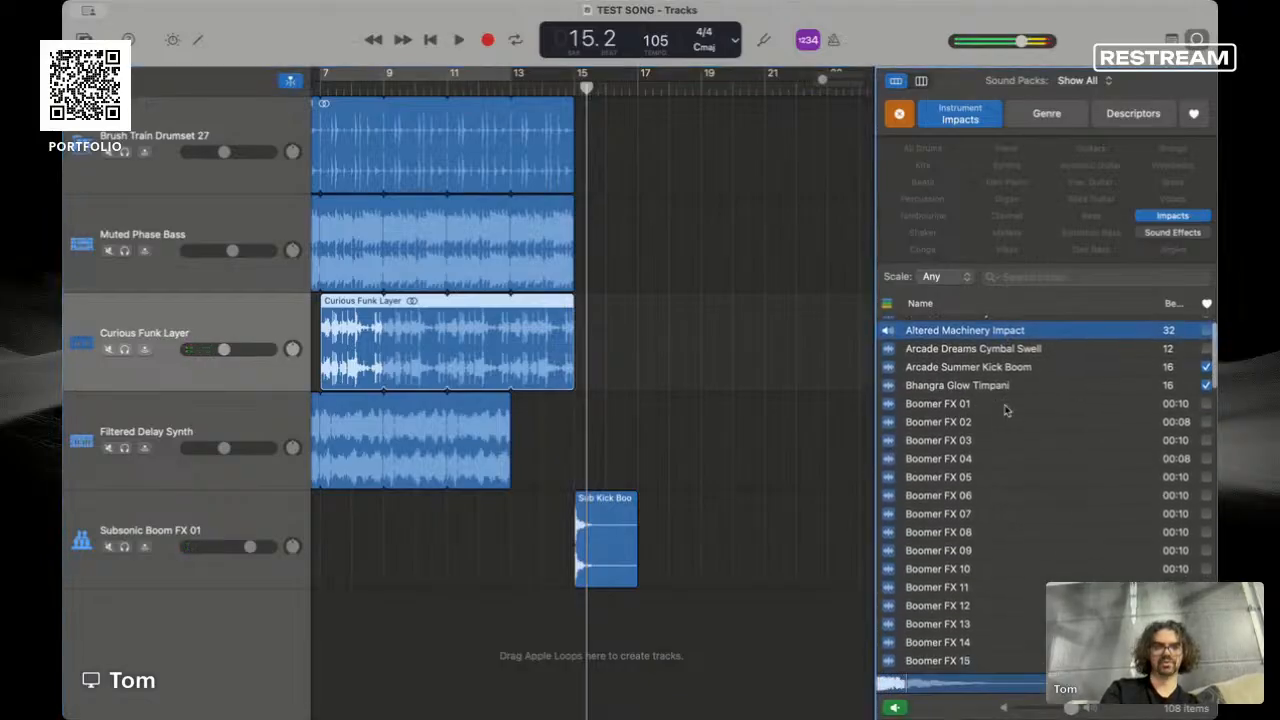
{"action": "key", "text": "space"}
{"action": "left_click", "coordinate": [1007, 367]}
{"action": "key", "text": "space"}
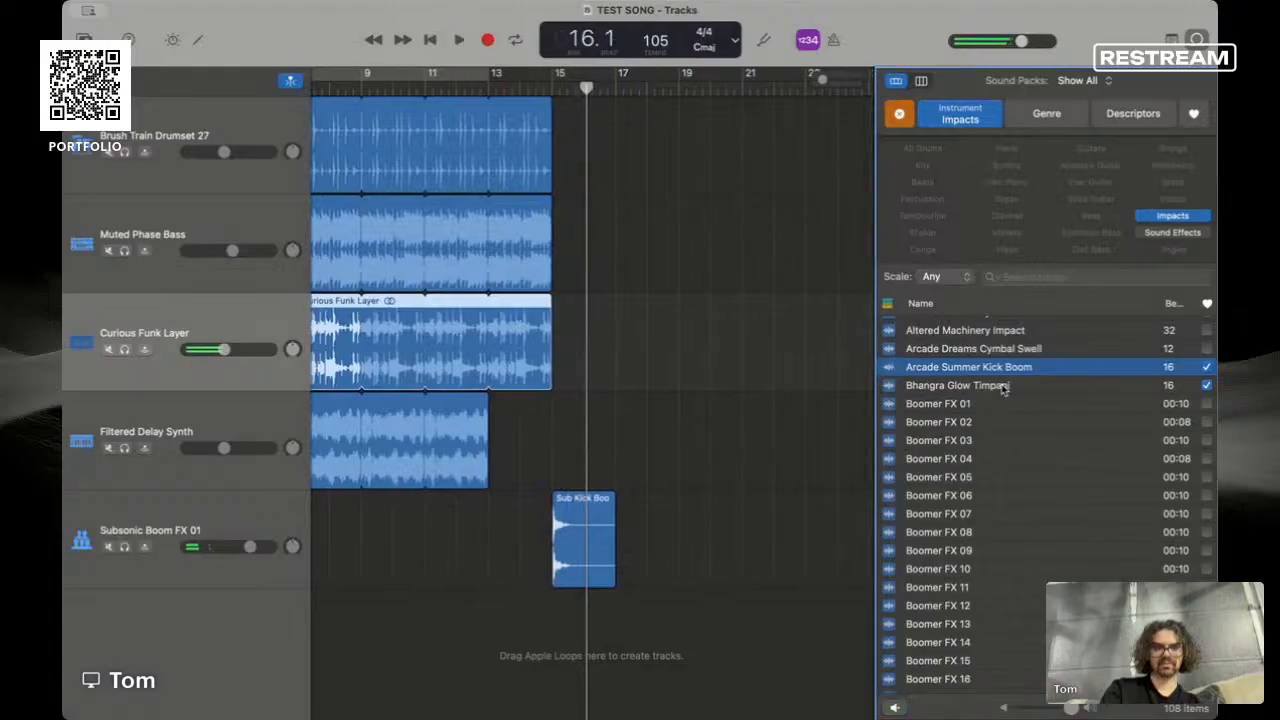
{"action": "left_click", "coordinate": [983, 389]}
- Audition Subsonic Boom FX 03, Trading Places Riser Crash FX, Titan Call Boomer and Tremor Metal Boomer near the end of the impact list
{"action": "scroll", "coordinate": [970, 500], "scroll_direction": "down", "scroll_amount": 15}
{"action": "left_click", "coordinate": [969, 511]}
{"action": "scroll", "coordinate": [969, 511], "scroll_direction": "down", "scroll_amount": 3}
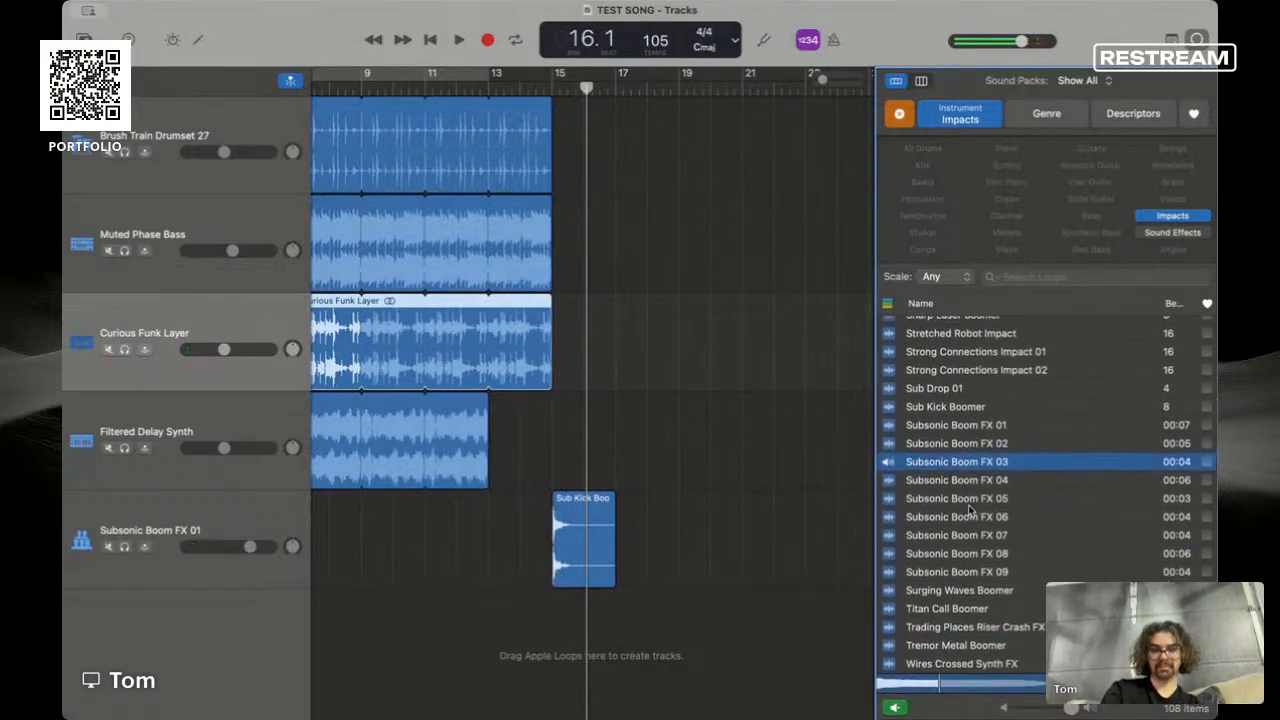
{"action": "left_click", "coordinate": [962, 627]}
{"action": "left_click", "coordinate": [960, 611]}
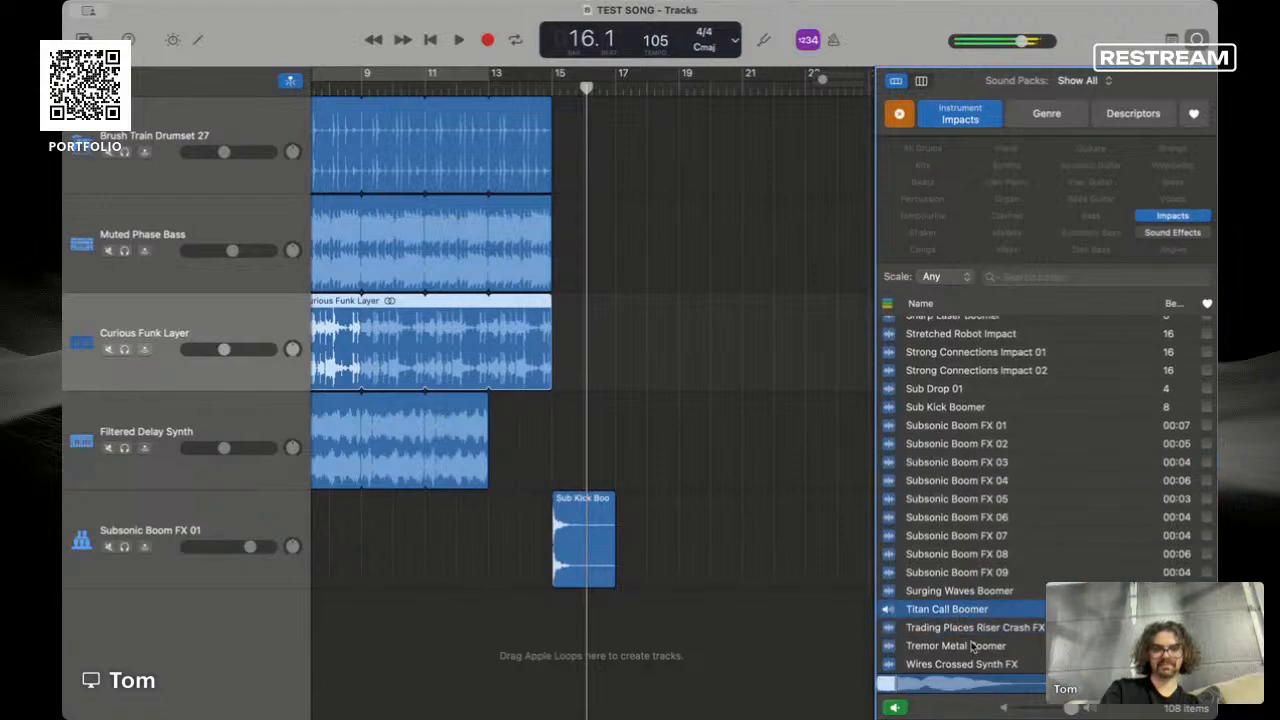
{"action": "left_click", "coordinate": [959, 646]}
- Clear the Impacts filter and search the whole loop library for "riser", stopping playback
{"action": "left_click", "coordinate": [1165, 218]}
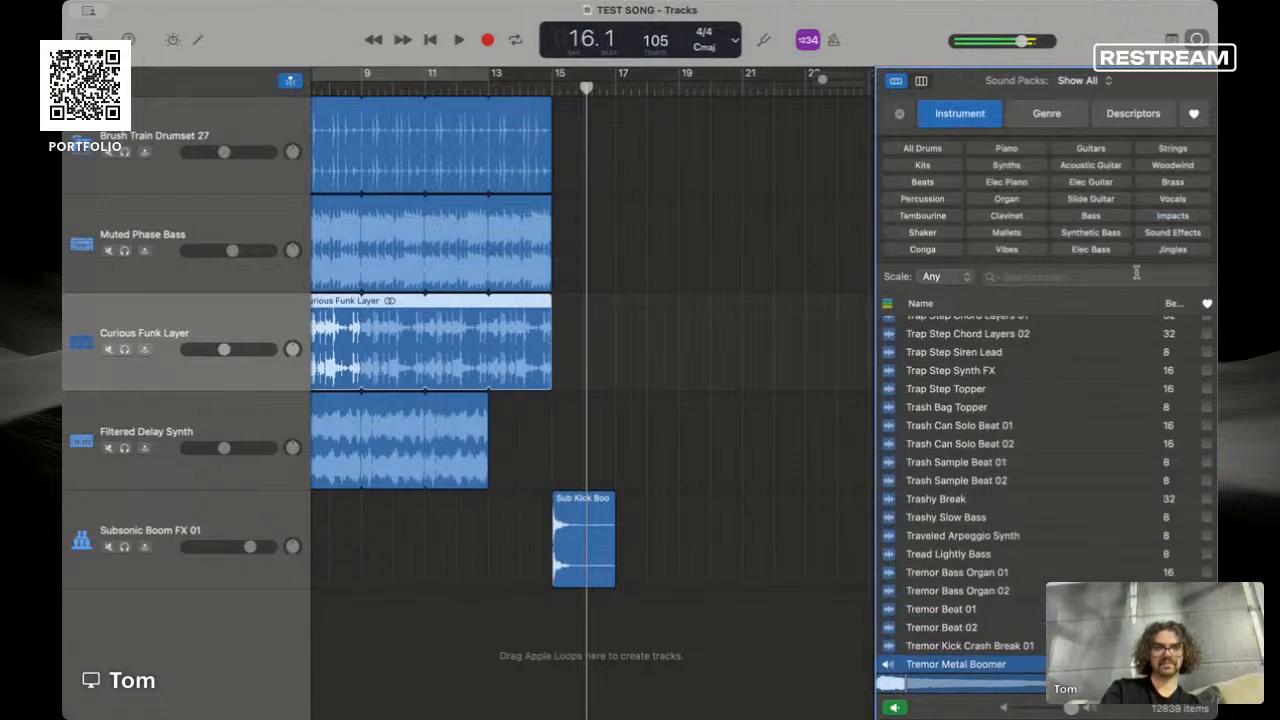
{"action": "key", "text": "space"}
{"action": "left_click", "coordinate": [1090, 277]}
{"action": "type", "text": "riser"}
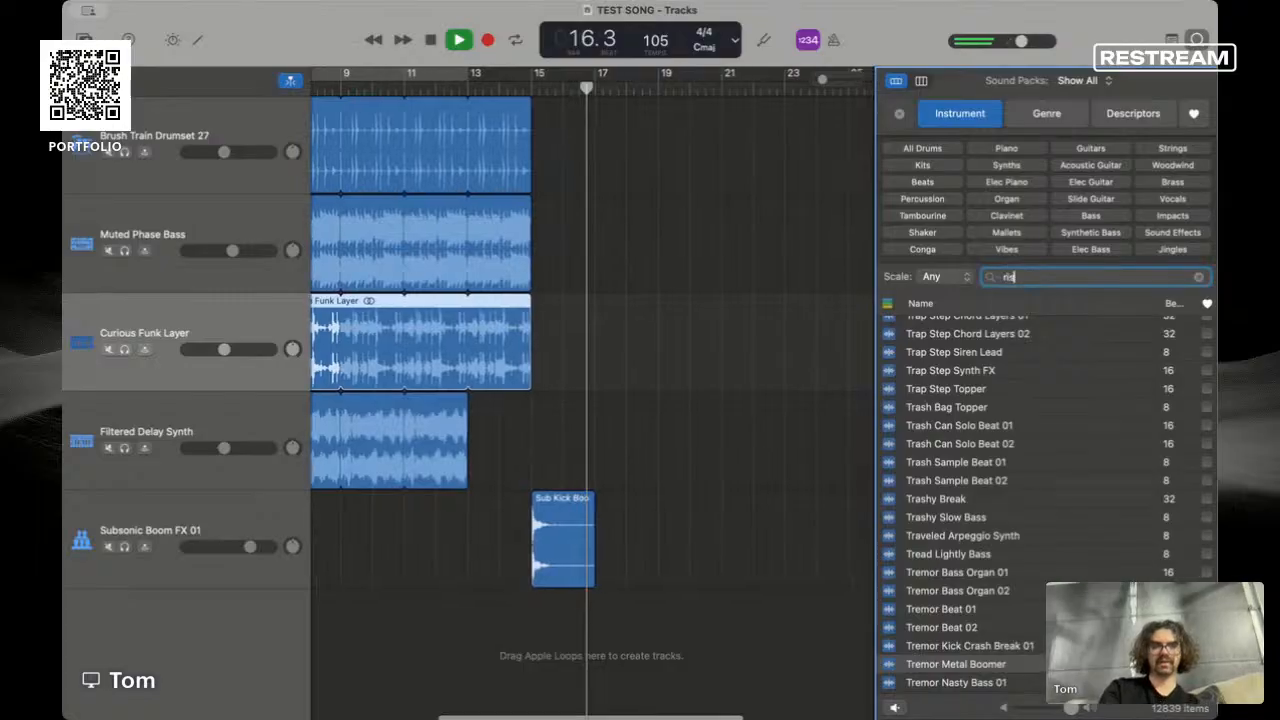
{"action": "left_click", "coordinate": [645, 380]}
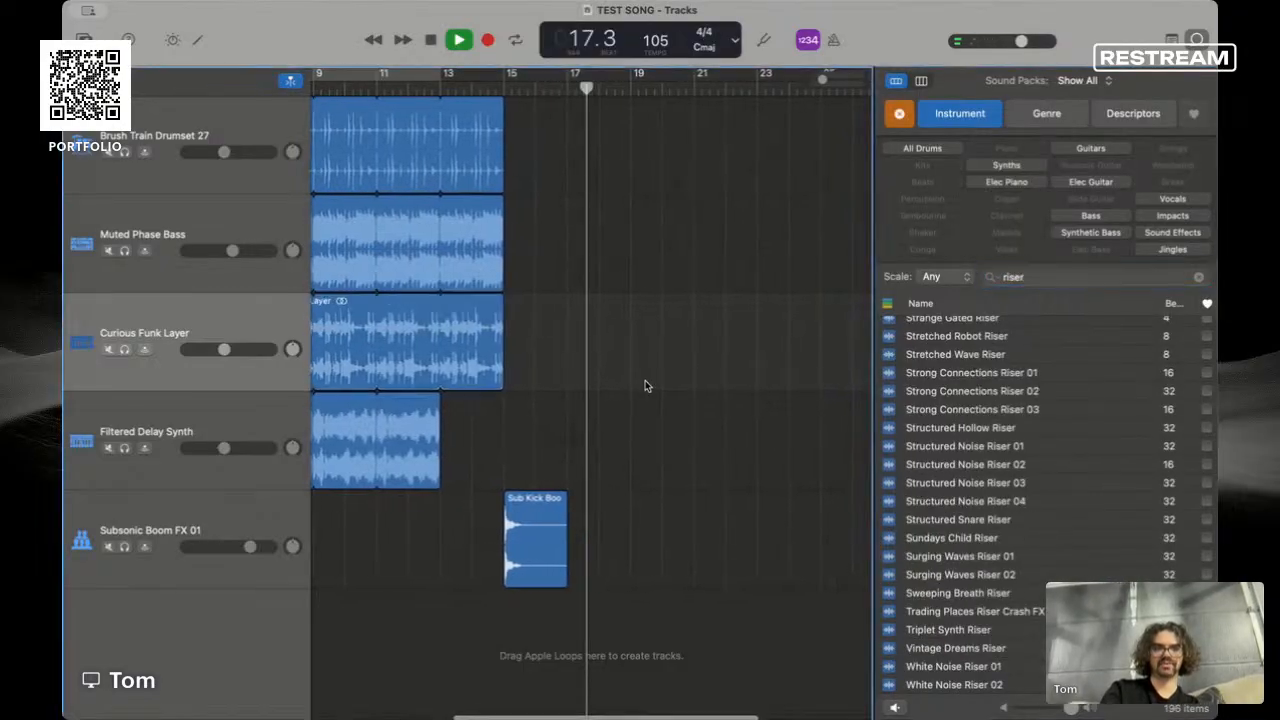
{"action": "key", "text": "space"}
{"action": "scroll", "coordinate": [808, 561], "scroll_direction": "left", "scroll_amount": 5}
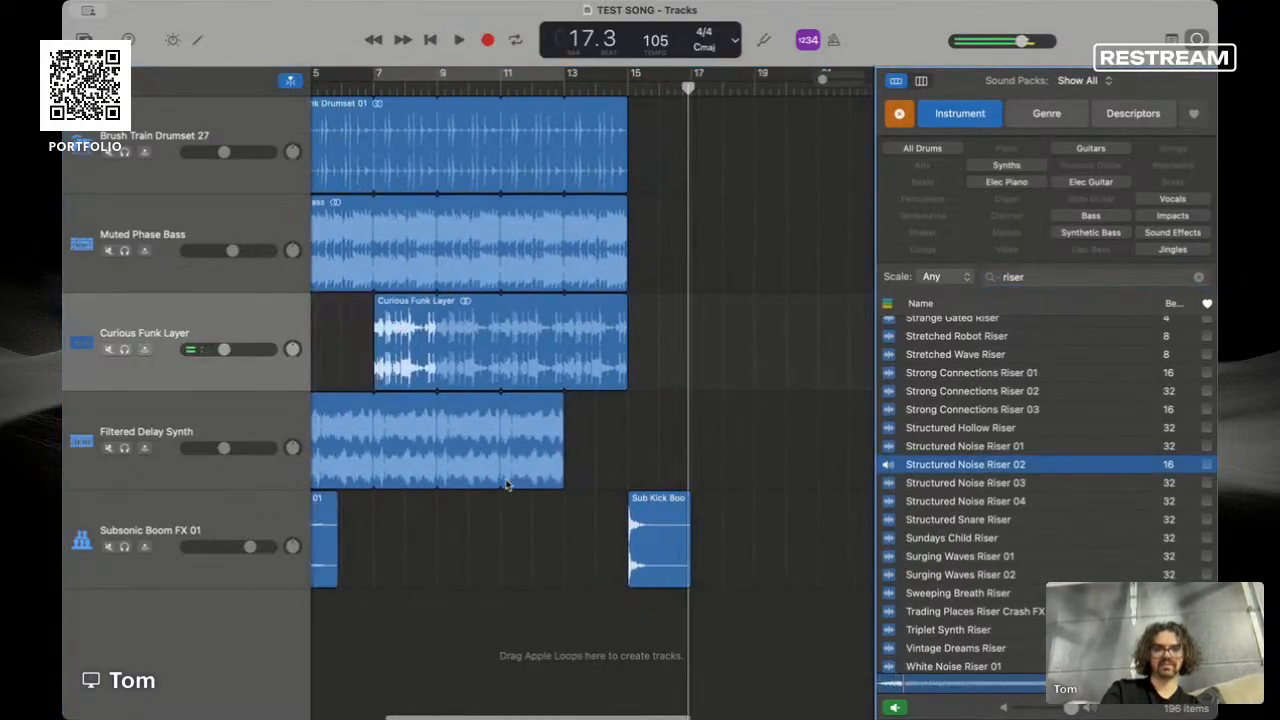
- Add Triplet Synth Riser on a new track and shift its region to run from bar 1 to bar 17
{"action": "key", "text": "space"}
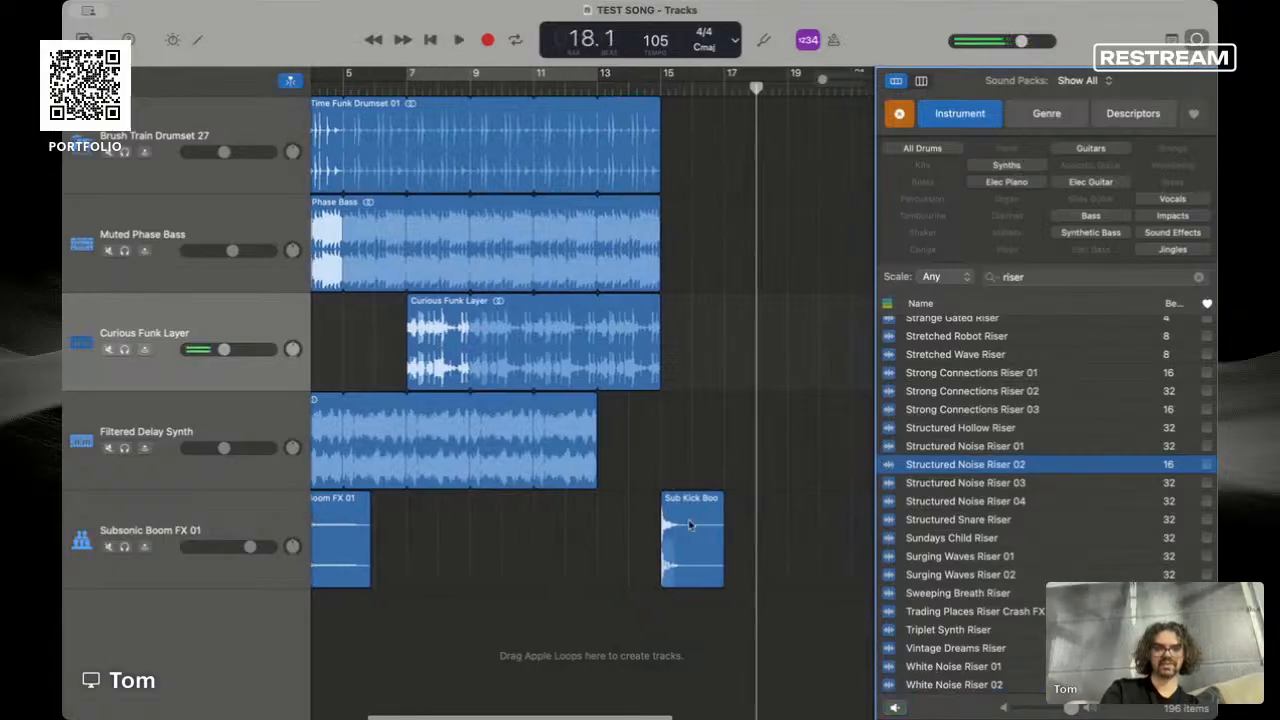
{"action": "left_click", "coordinate": [970, 629]}
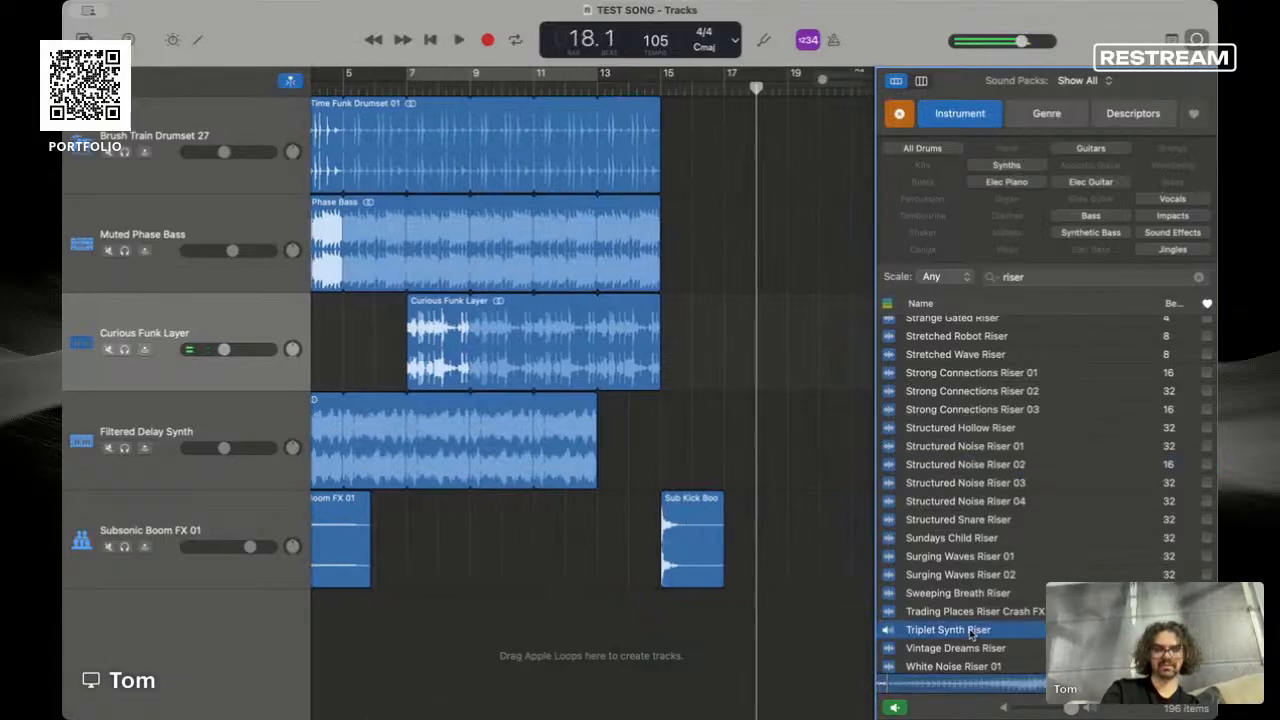
{"action": "left_click_drag", "start_coordinate": [952, 632], "coordinate": [380, 636]}
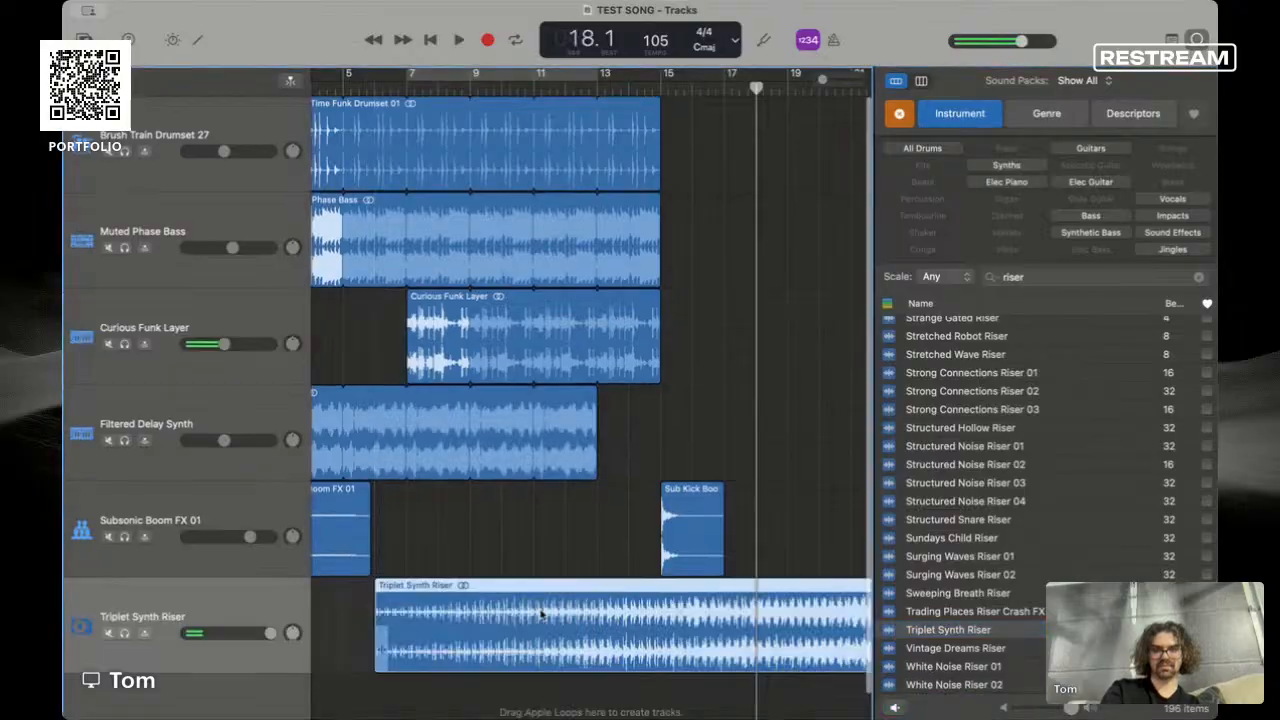
{"action": "scroll", "coordinate": [542, 614], "scroll_direction": "up", "scroll_amount": 2}
{"action": "left_click_drag", "start_coordinate": [553, 560], "coordinate": [447, 553]}
- Move Sub Kick Boomer to bar 17 and extend the Curious Funk Layer, Muted Phase Bass and drum regions to end there
{"action": "left_click_drag", "start_coordinate": [585, 485], "coordinate": [624, 485]}
{"action": "left_click_drag", "start_coordinate": [563, 311], "coordinate": [606, 312]}
{"action": "left_click_drag", "start_coordinate": [564, 222], "coordinate": [606, 222]}
{"action": "left_click_drag", "start_coordinate": [564, 135], "coordinate": [604, 137]}
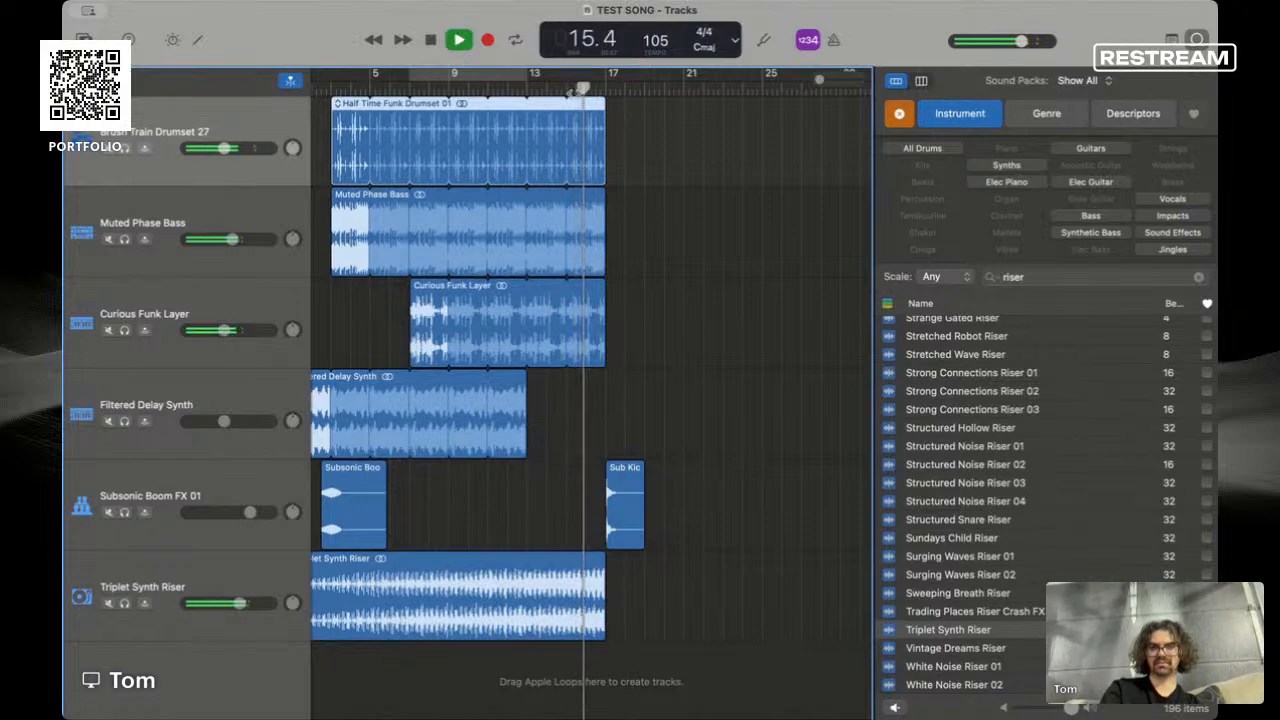
- Solo the Triplet Synth Riser track, play it from bar 5, lower its volume and switch the solo off
{"action": "left_click", "coordinate": [122, 603]}
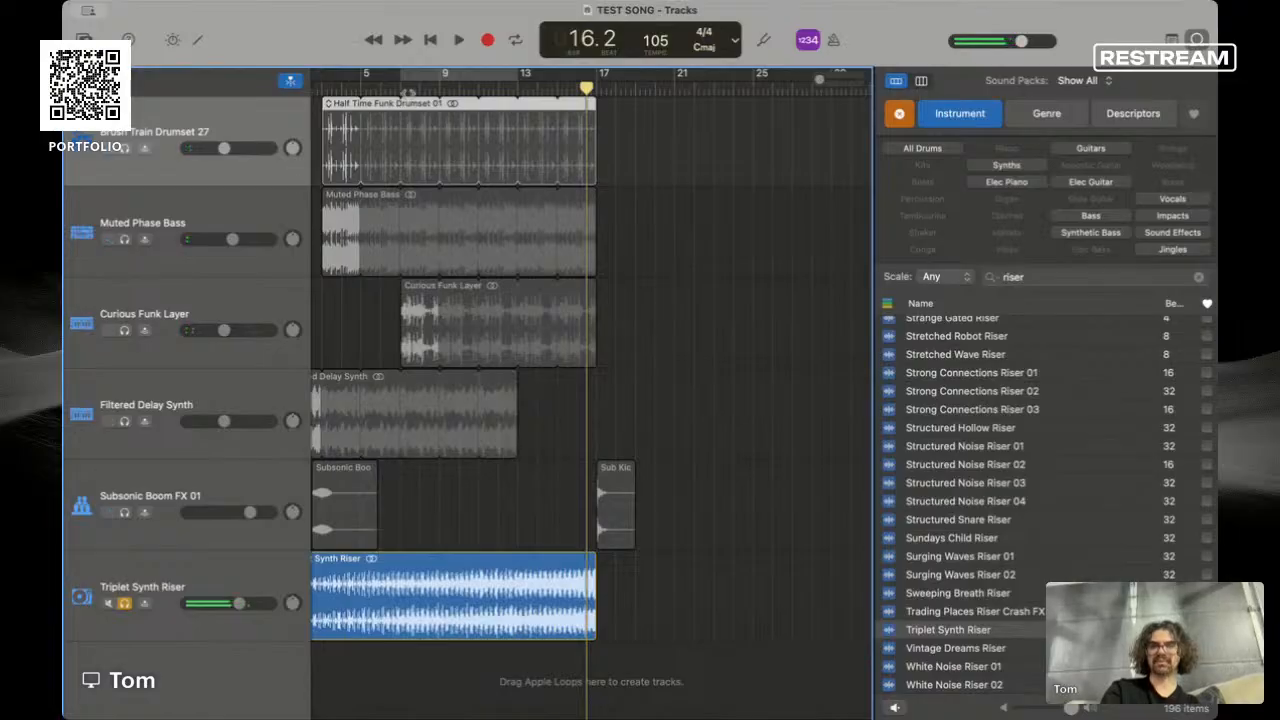
{"action": "left_click", "coordinate": [366, 102]}
{"action": "key", "text": "space"}
{"action": "left_click", "coordinate": [363, 90]}
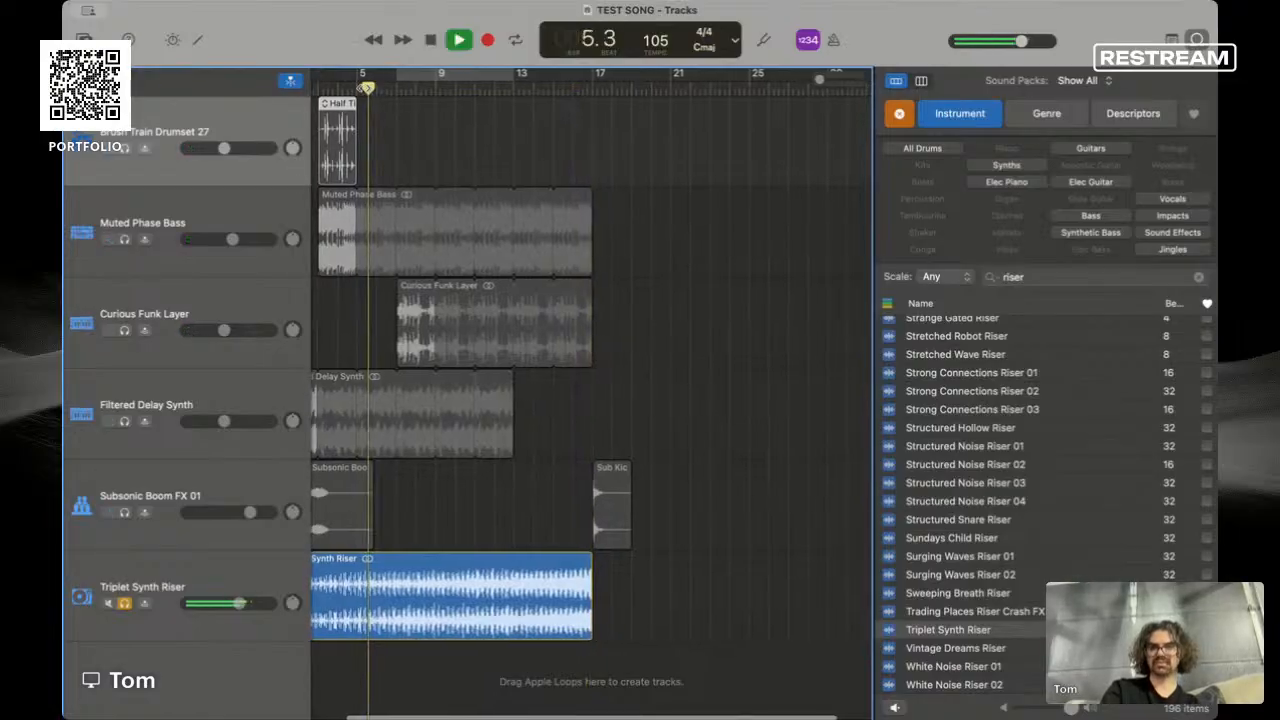
{"action": "scroll", "coordinate": [360, 96], "scroll_direction": "left", "scroll_amount": 2}
{"action": "left_click_drag", "start_coordinate": [230, 600], "coordinate": [210, 603]}
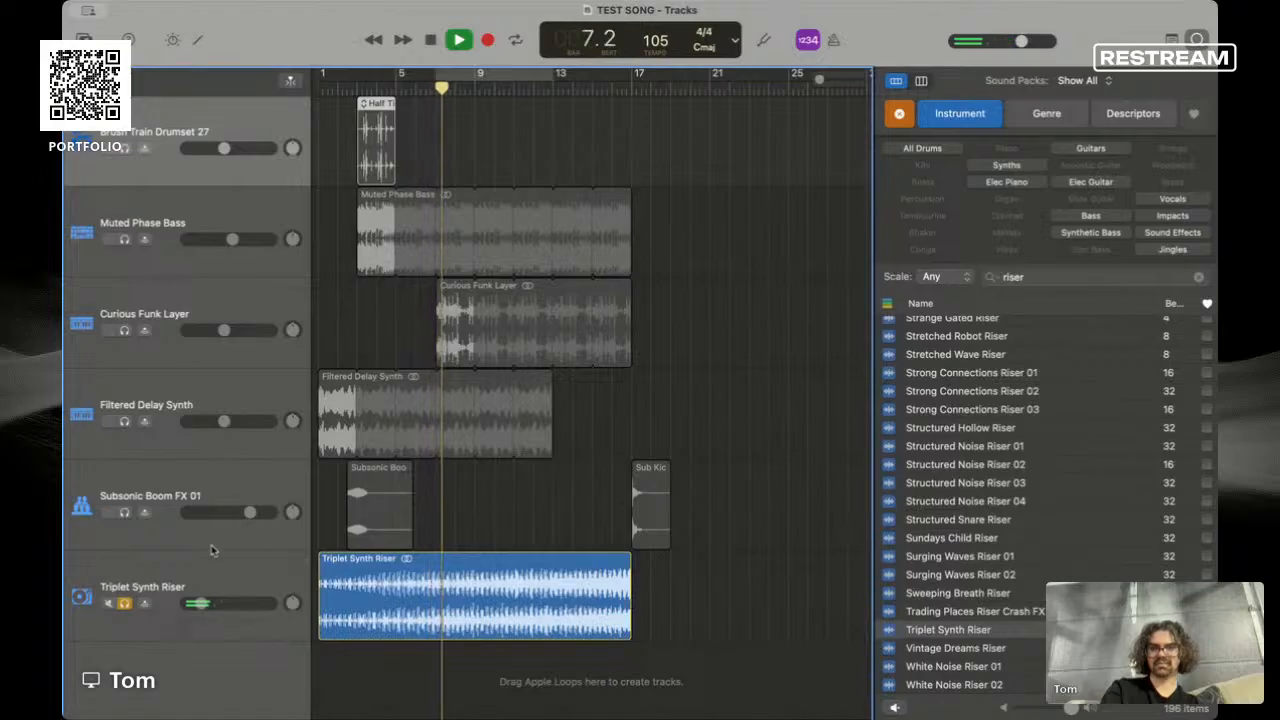
{"action": "left_click", "coordinate": [124, 603]}
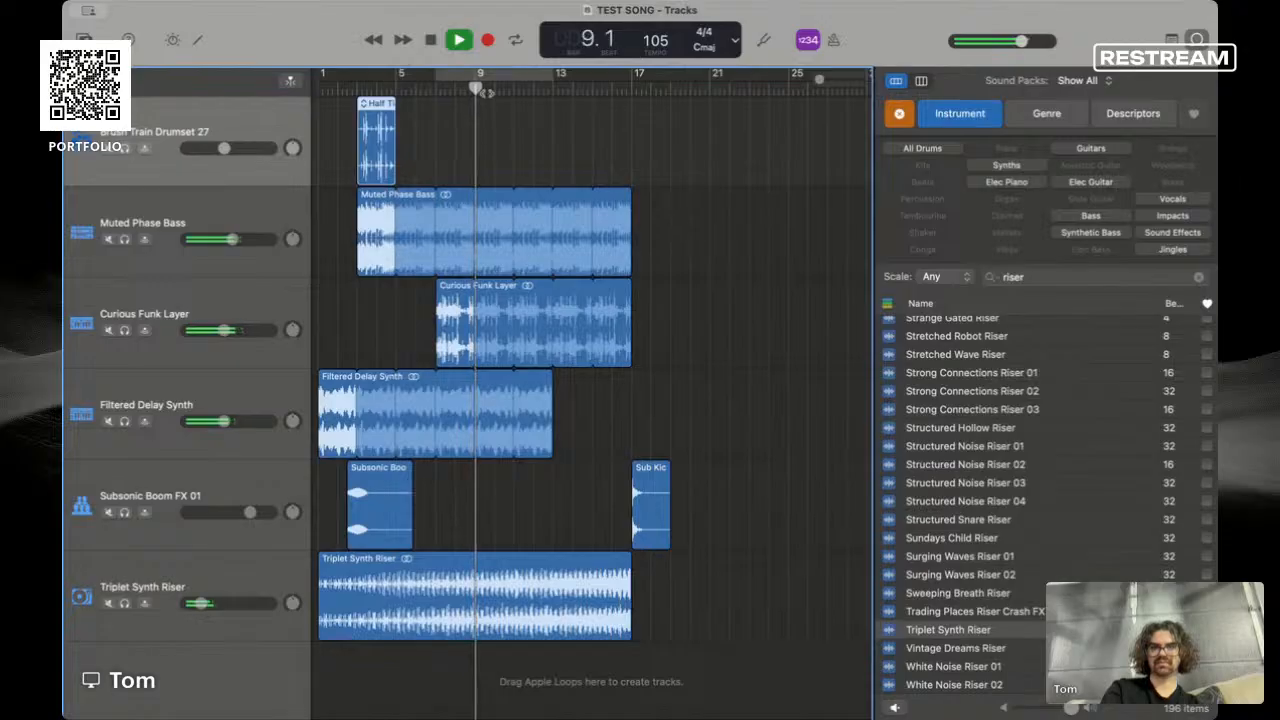
- Extend the Half Time Funk Drumset 01 loop to end at bar 17 and stop playback
{"action": "left_click_drag", "start_coordinate": [393, 118], "coordinate": [624, 122]}
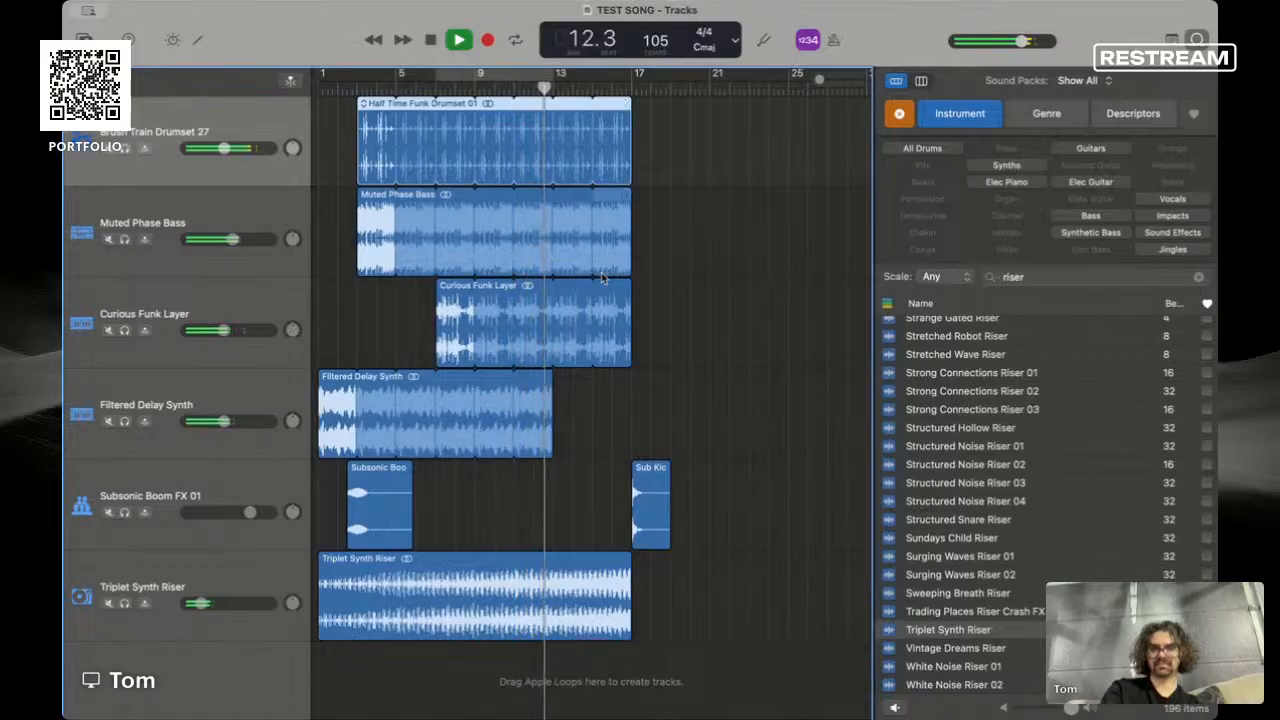
{"action": "key", "text": "space"}
- Lower the loop preview volume and delete the Triplet Synth Riser region
{"action": "left_click_drag", "start_coordinate": [1070, 707], "coordinate": [1028, 707]}
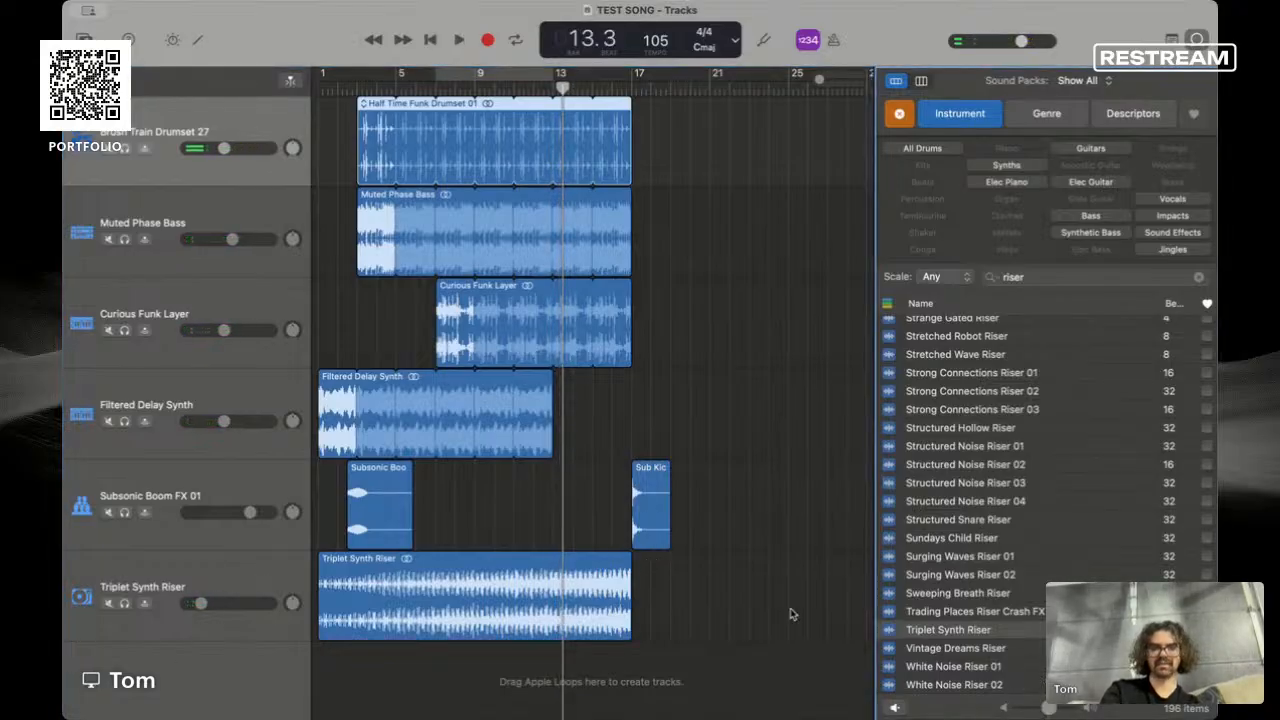
{"action": "left_click", "coordinate": [560, 598]}
{"action": "key", "text": "Delete"}
- Audition shorter alternatives in the riser list, including Stretched Robot Riser and Short Airy Riser 01
{"action": "left_click", "coordinate": [969, 340]}
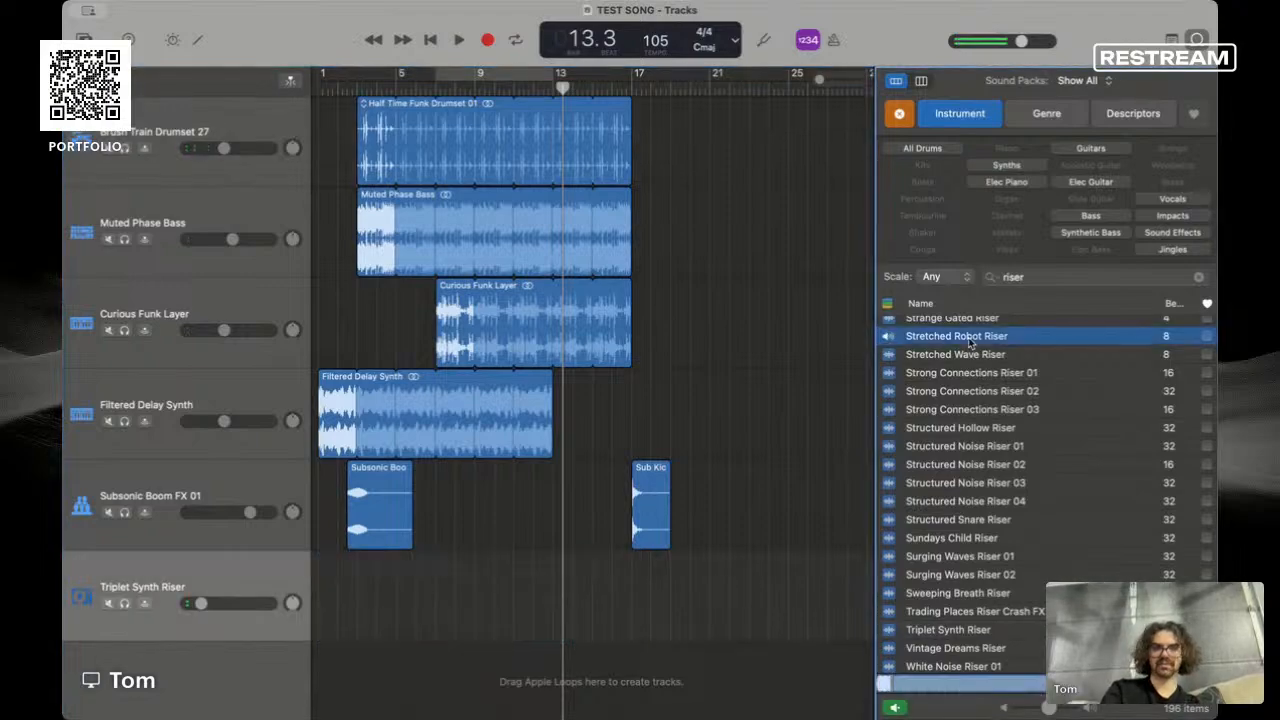
{"action": "scroll", "coordinate": [971, 420], "scroll_direction": "down", "scroll_amount": 2}
{"action": "left_click", "coordinate": [966, 533]}
{"action": "left_click", "coordinate": [971, 611]}
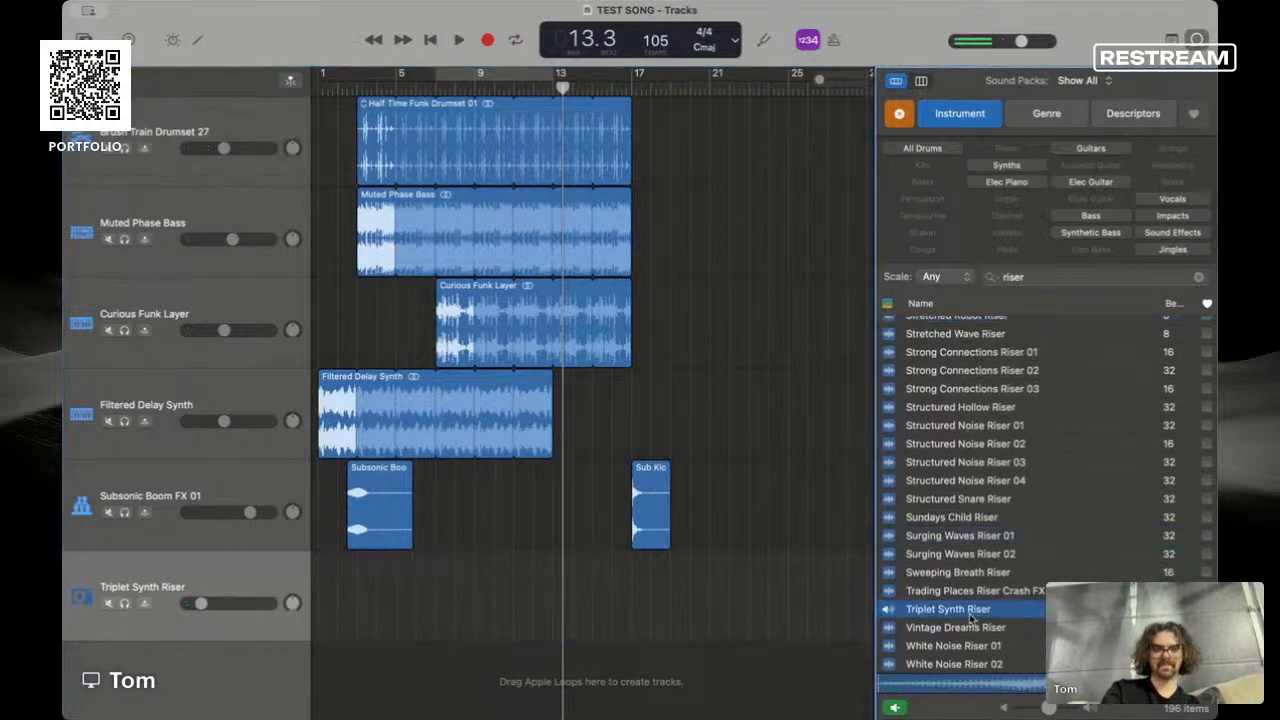
{"action": "scroll", "coordinate": [971, 609], "scroll_direction": "up", "scroll_amount": 10}
{"action": "left_click", "coordinate": [971, 433]}
{"action": "left_click", "coordinate": [969, 398]}
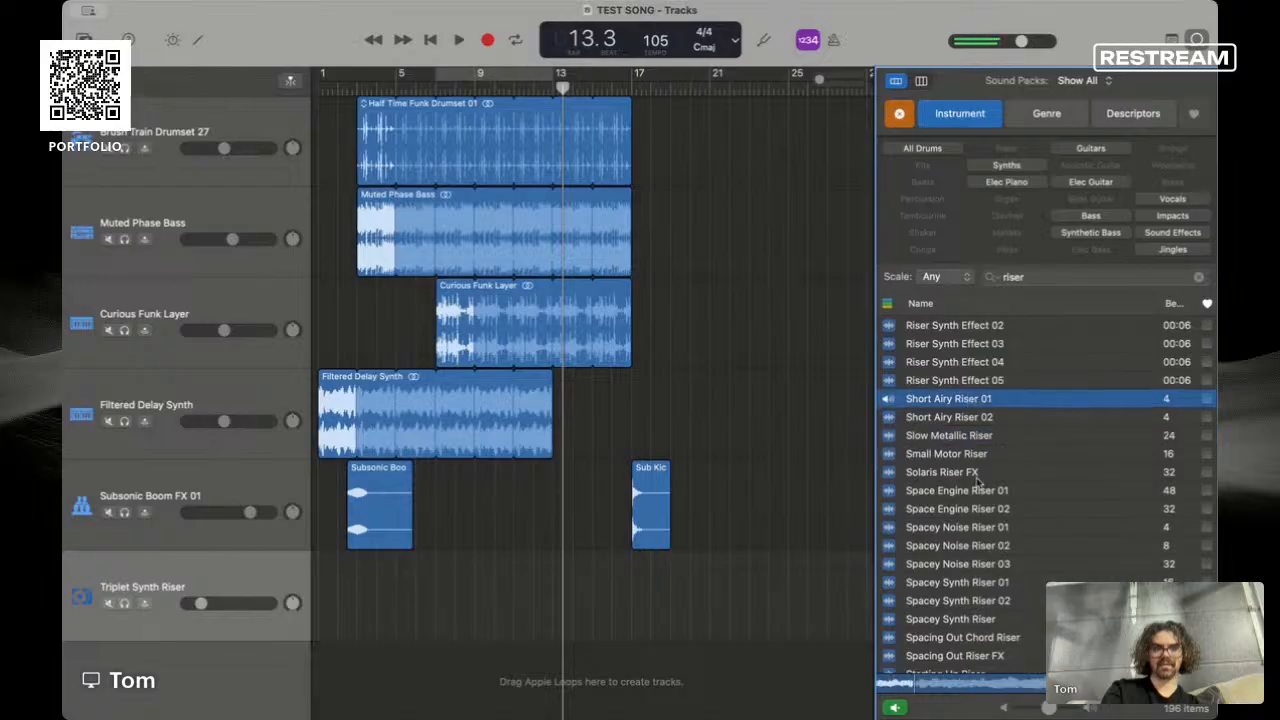
- Place Short Airy Riser 01 on the emptied riser track from bar 16 to bar 17 and play back the ending
{"action": "left_click_drag", "start_coordinate": [969, 398], "coordinate": [619, 598]}
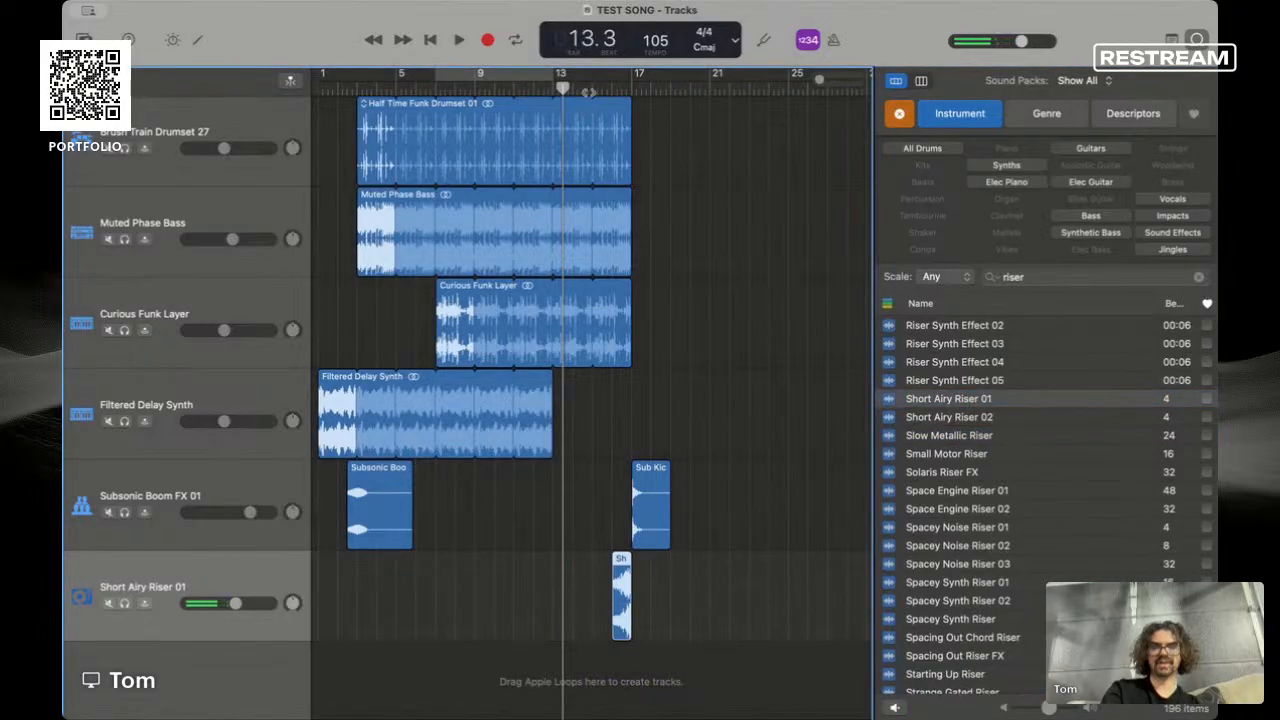
{"action": "key", "text": "space"}
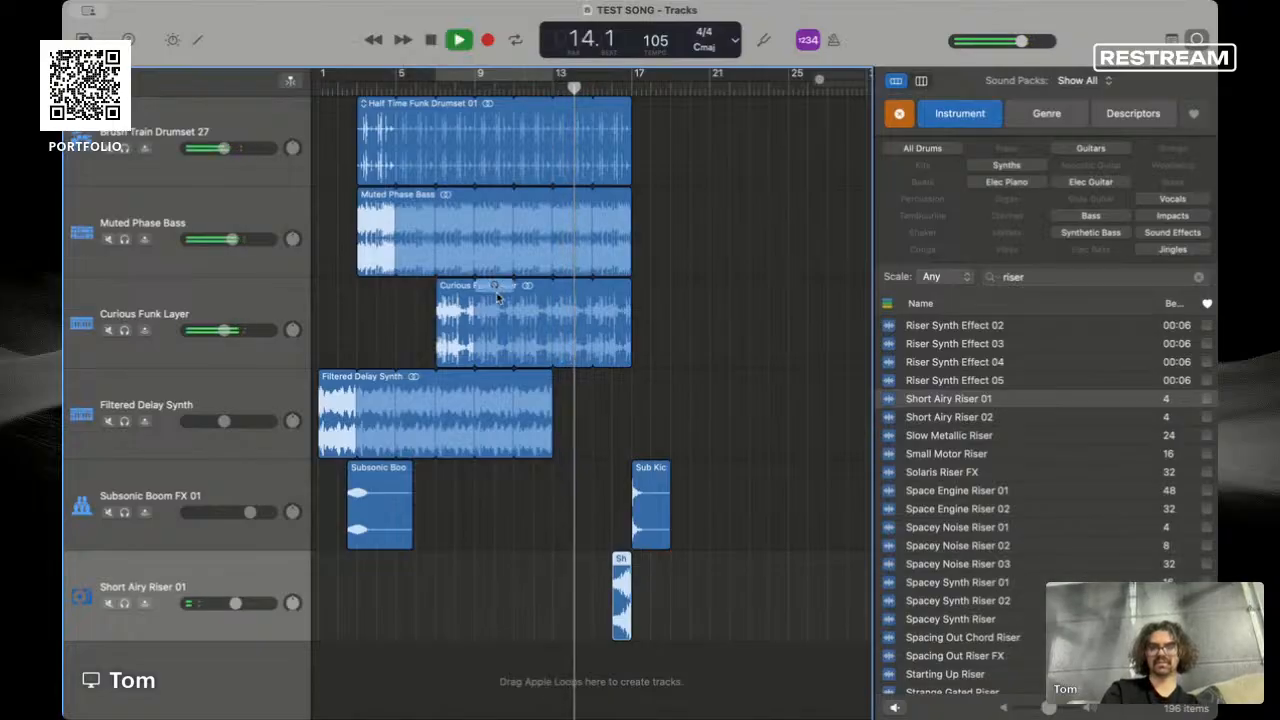
{"action": "scroll", "coordinate": [613, 147], "scroll_direction": "up", "scroll_amount": 5}
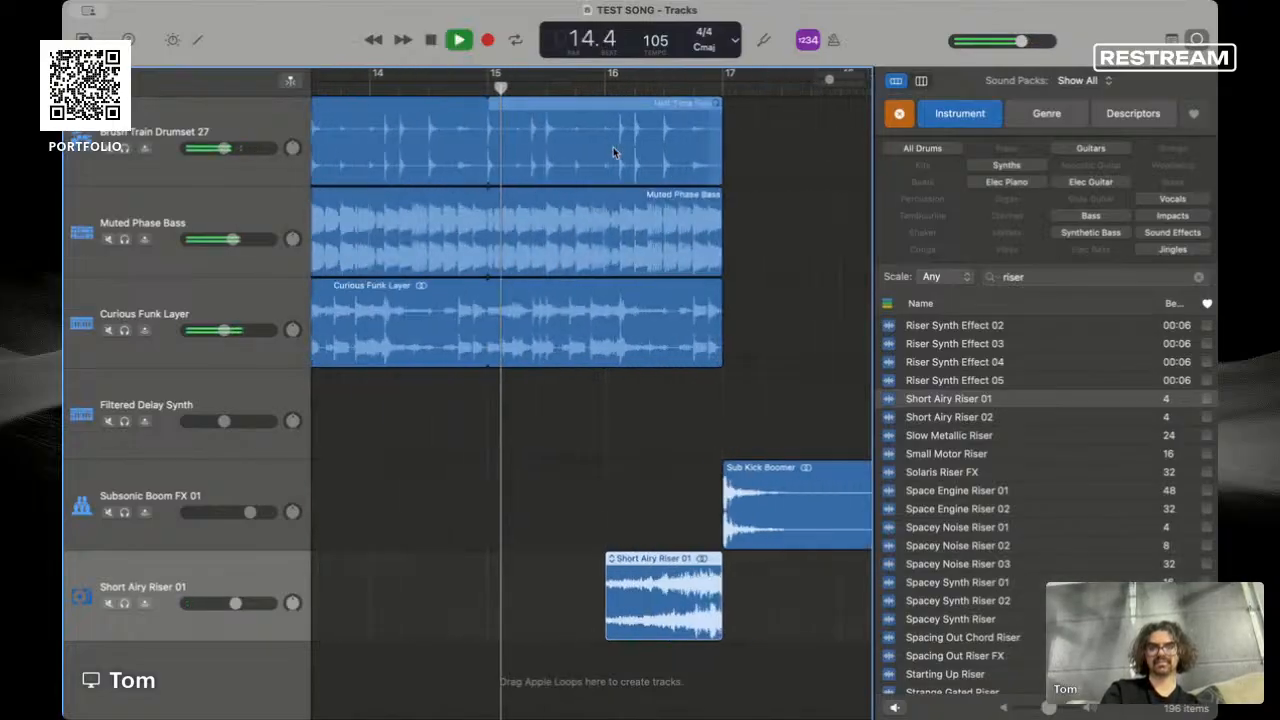
{"action": "scroll", "coordinate": [613, 147], "scroll_direction": "down", "scroll_amount": 2}
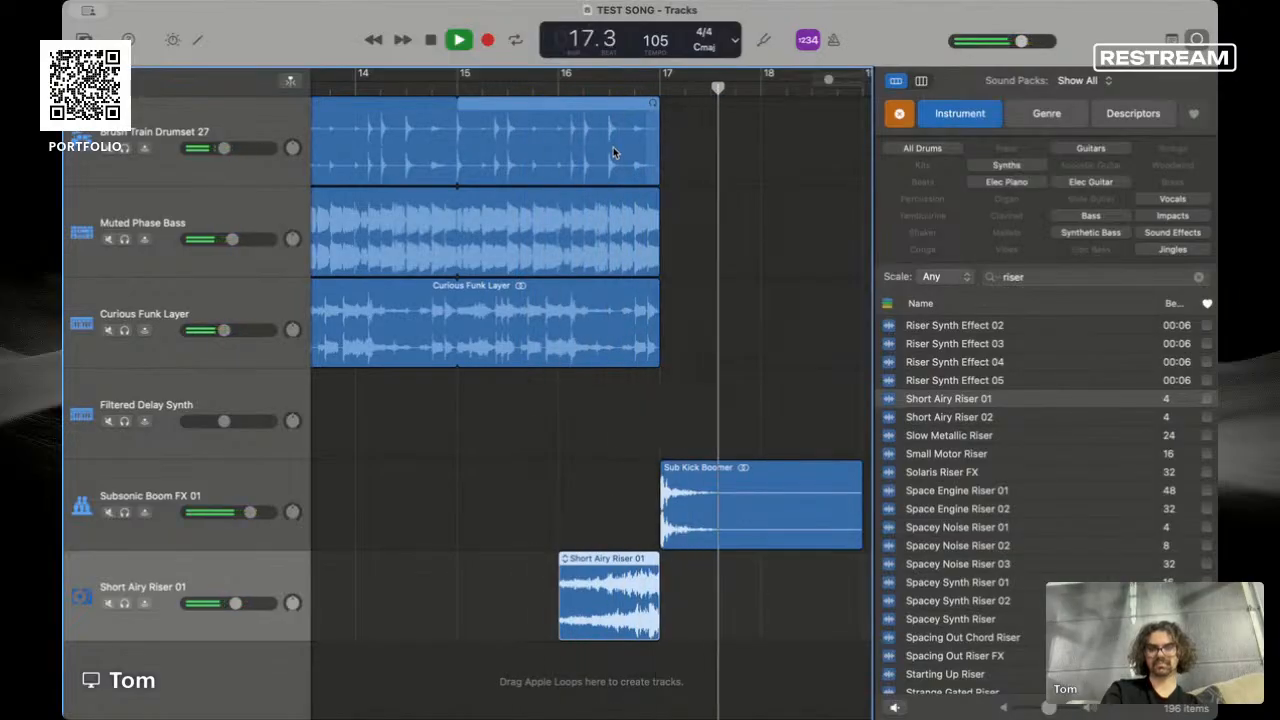
{"action": "key", "text": "space"}
- Filter the riser search results by the Sound Effects instrument
{"action": "scroll", "coordinate": [634, 475], "scroll_direction": "down", "scroll_amount": 5}
{"action": "scroll", "coordinate": [634, 475], "scroll_direction": "left", "scroll_amount": 5}
{"action": "scroll", "coordinate": [634, 475], "scroll_direction": "down", "scroll_amount": 5}
{"action": "scroll", "coordinate": [634, 475], "scroll_direction": "up", "scroll_amount": 5}
{"action": "scroll", "coordinate": [634, 475], "scroll_direction": "left", "scroll_amount": 5}
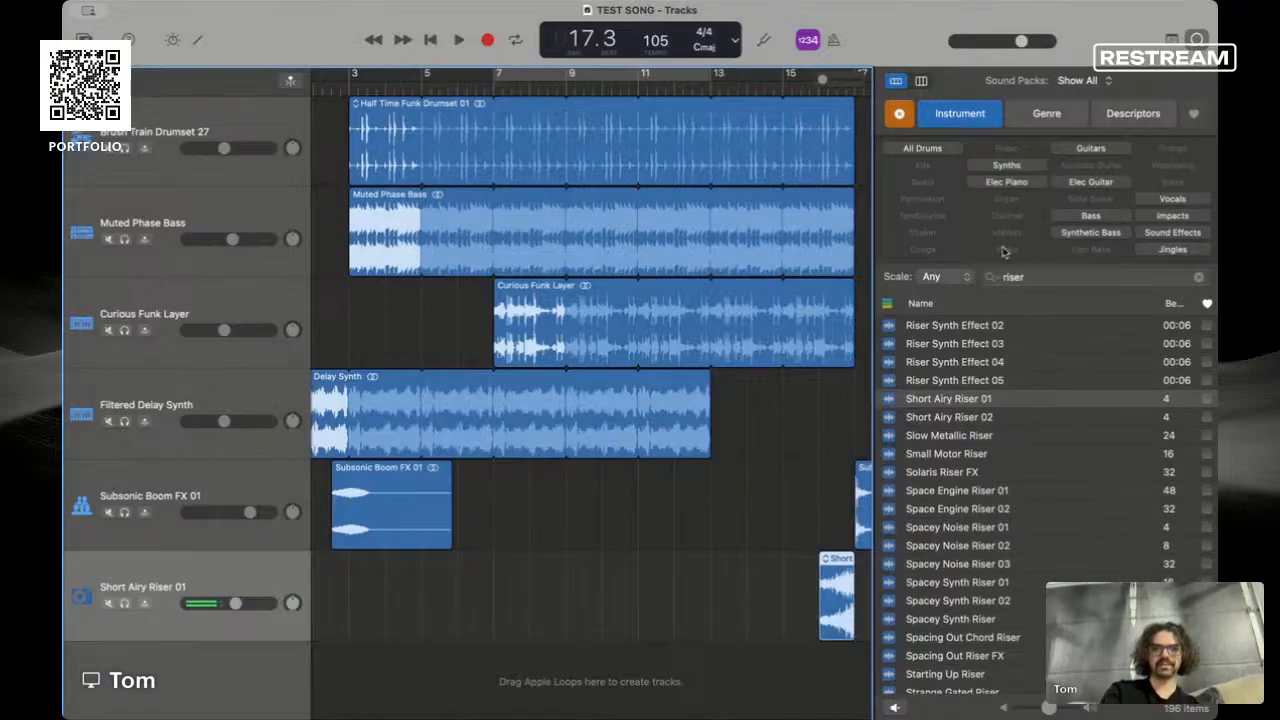
{"action": "left_click", "coordinate": [1175, 237]}
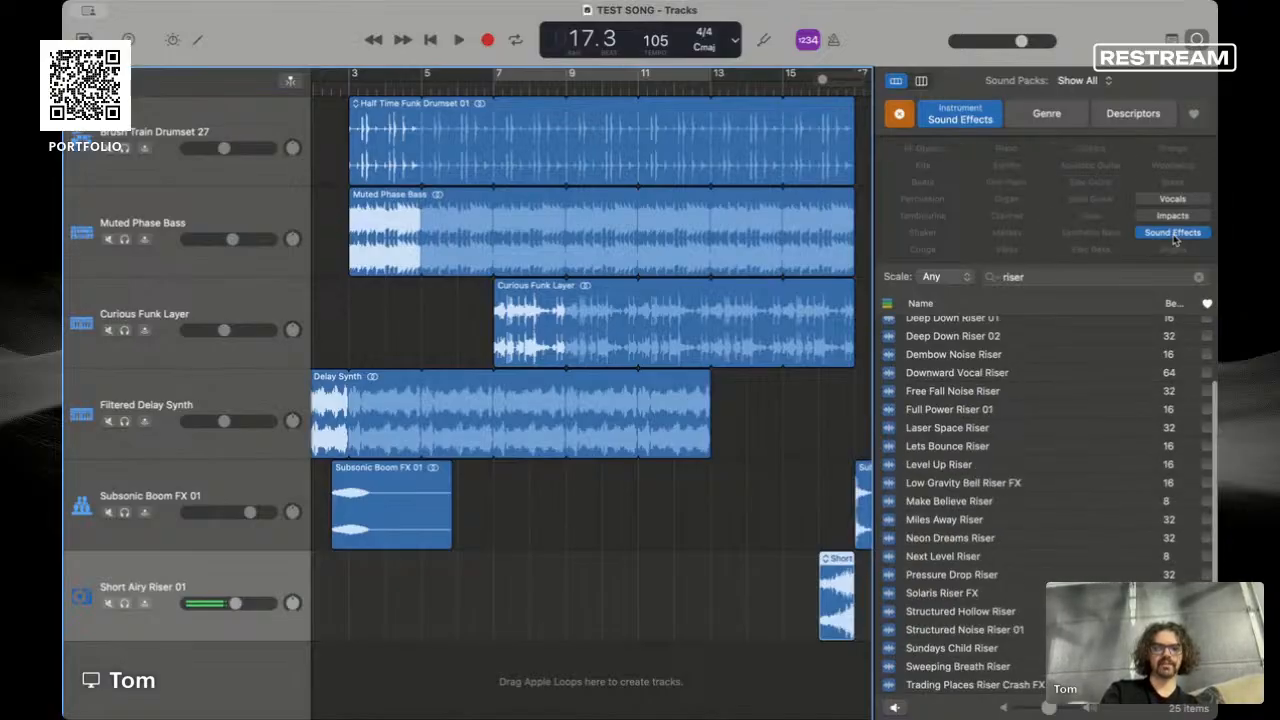
- Audition Make Believe Riser, Laser Space Riser and Next Level Riser among the filtered sound effects
{"action": "left_click", "coordinate": [1004, 497]}
{"action": "left_click", "coordinate": [993, 430]}
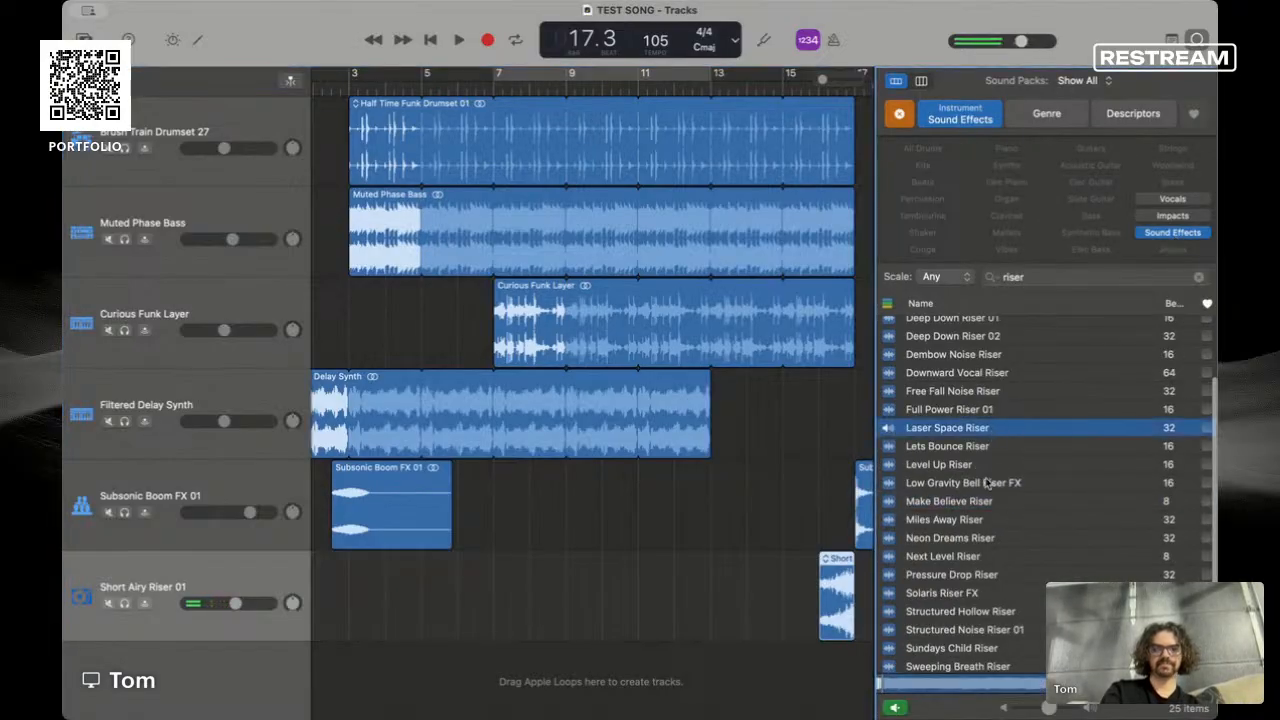
{"action": "scroll", "coordinate": [987, 484], "scroll_direction": "down", "scroll_amount": 3}
{"action": "left_click", "coordinate": [985, 540]}
{"action": "scroll", "coordinate": [984, 544], "scroll_direction": "up", "scroll_amount": 5}
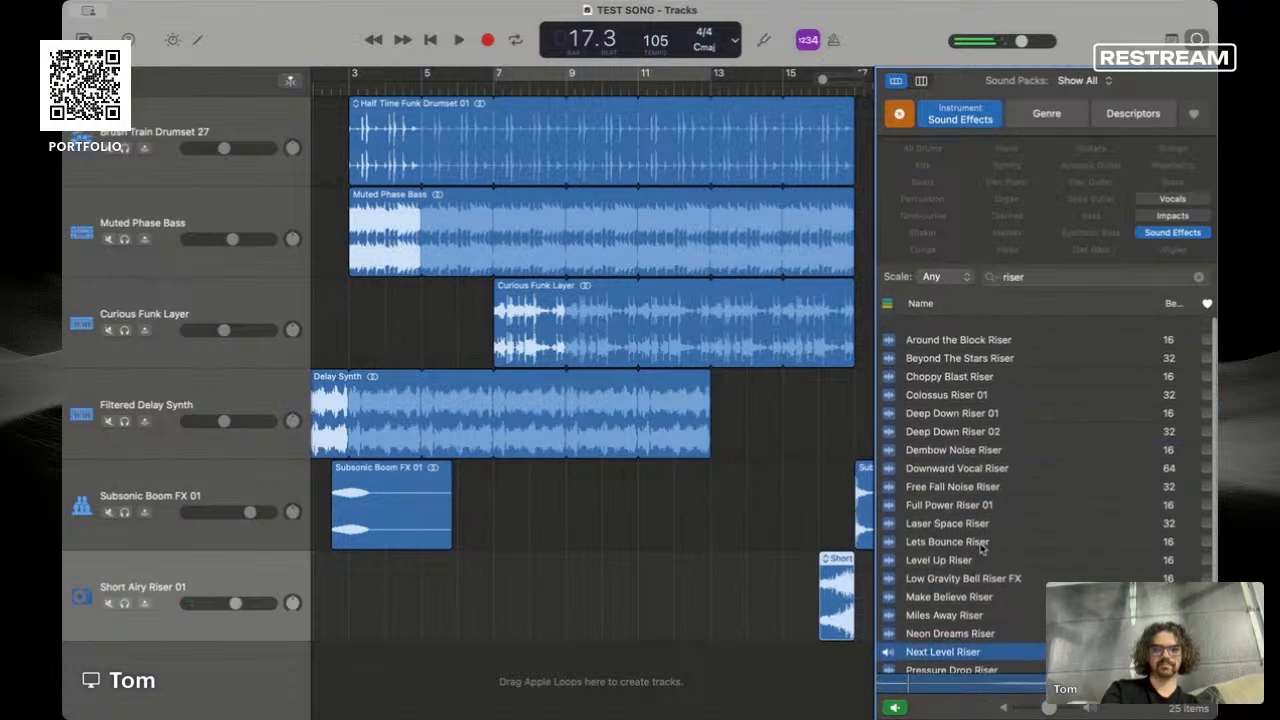
- Clear the riser search while keeping the Sound Effects filter, and audition Moving Chords FX
{"action": "left_click", "coordinate": [1198, 277]}
{"action": "left_click", "coordinate": [1013, 445]}
{"action": "left_click", "coordinate": [1000, 427]}
{"action": "left_click", "coordinate": [986, 449]}
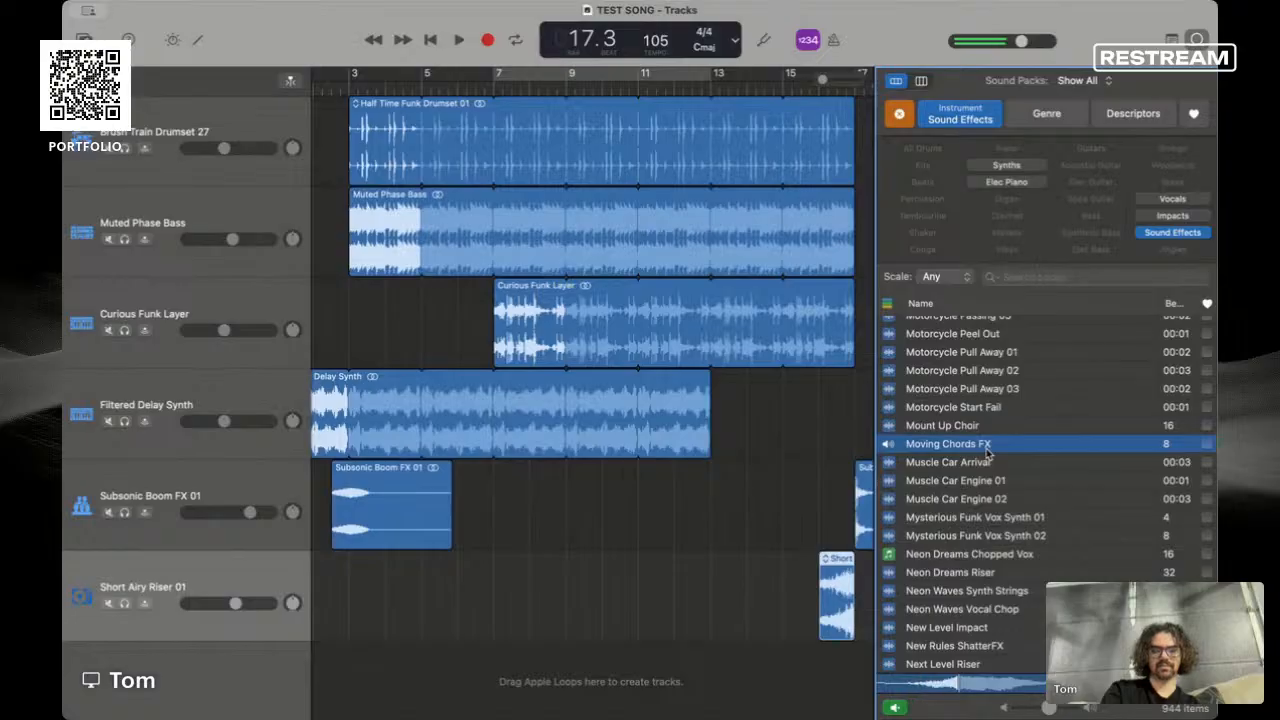
- Try Moving Chords FX on the riser track aligned with the start of Subsonic Boom FX 01, play it and delete it
{"action": "left_click_drag", "start_coordinate": [986, 452], "coordinate": [331, 609]}
{"action": "scroll", "coordinate": [350, 600], "scroll_direction": "left", "scroll_amount": 2}
{"action": "left_click_drag", "start_coordinate": [380, 570], "coordinate": [399, 569]}
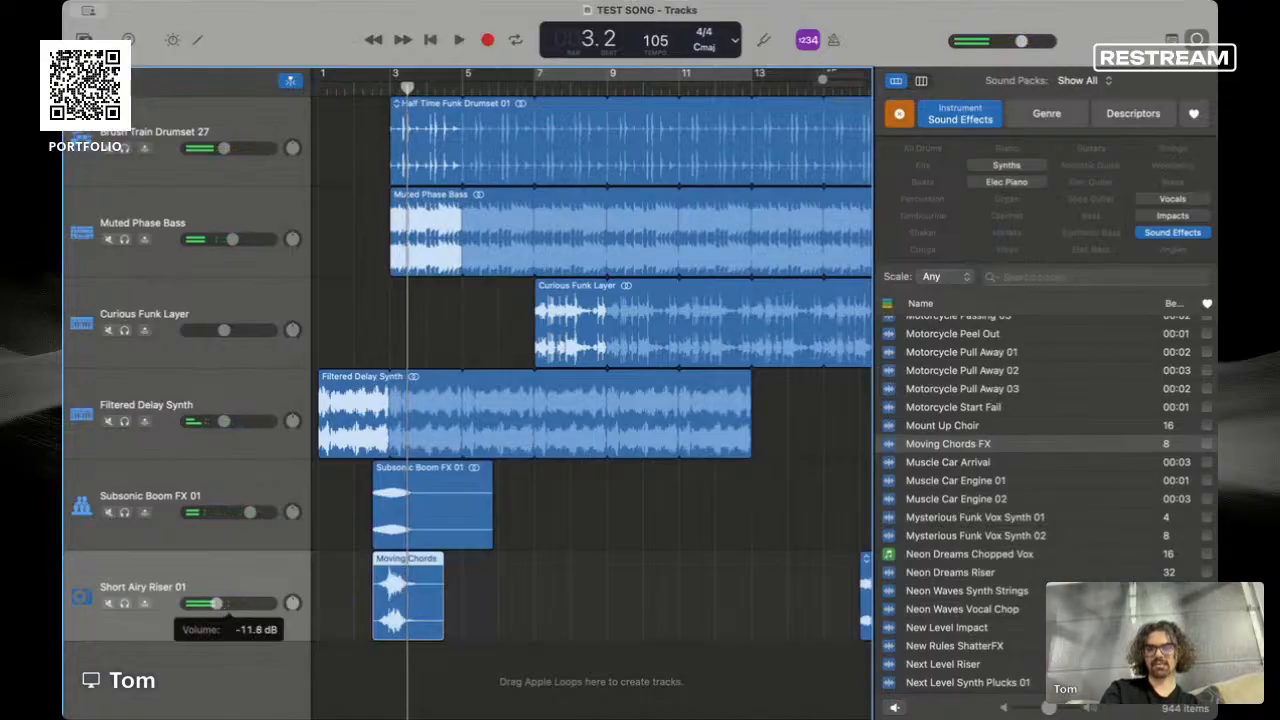
{"action": "key", "text": "space"}
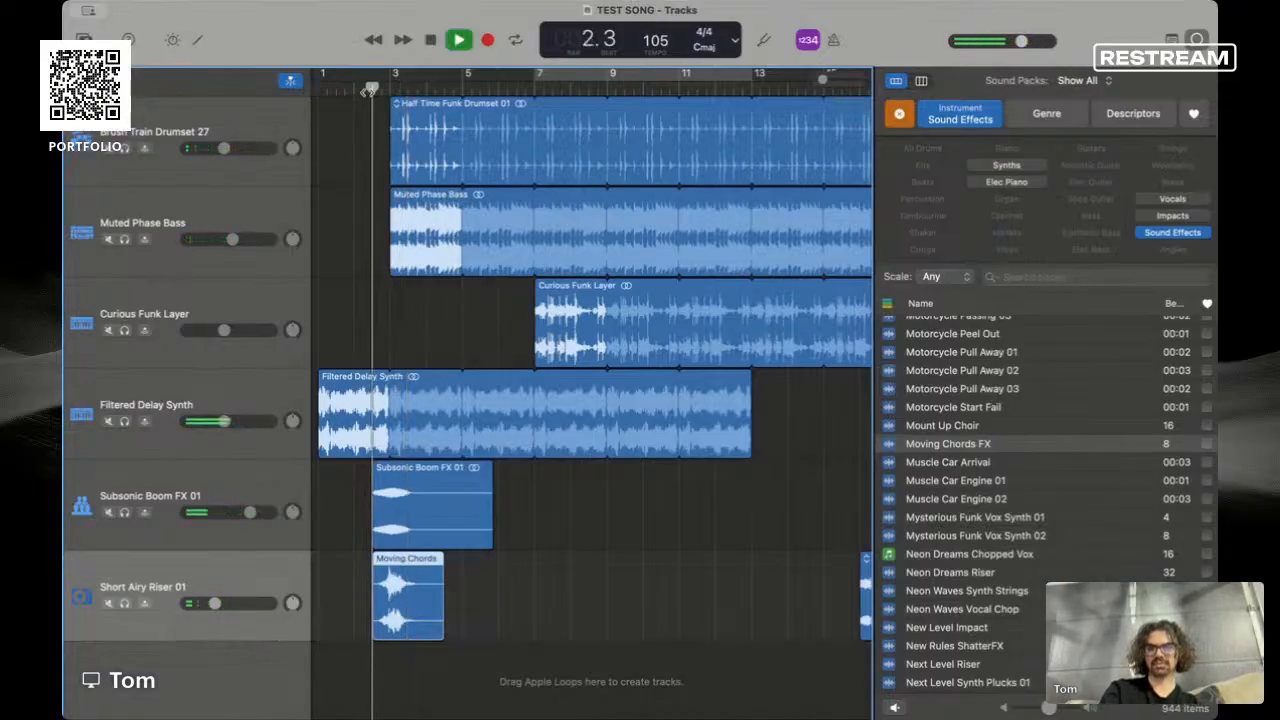
{"action": "key", "text": "space"}
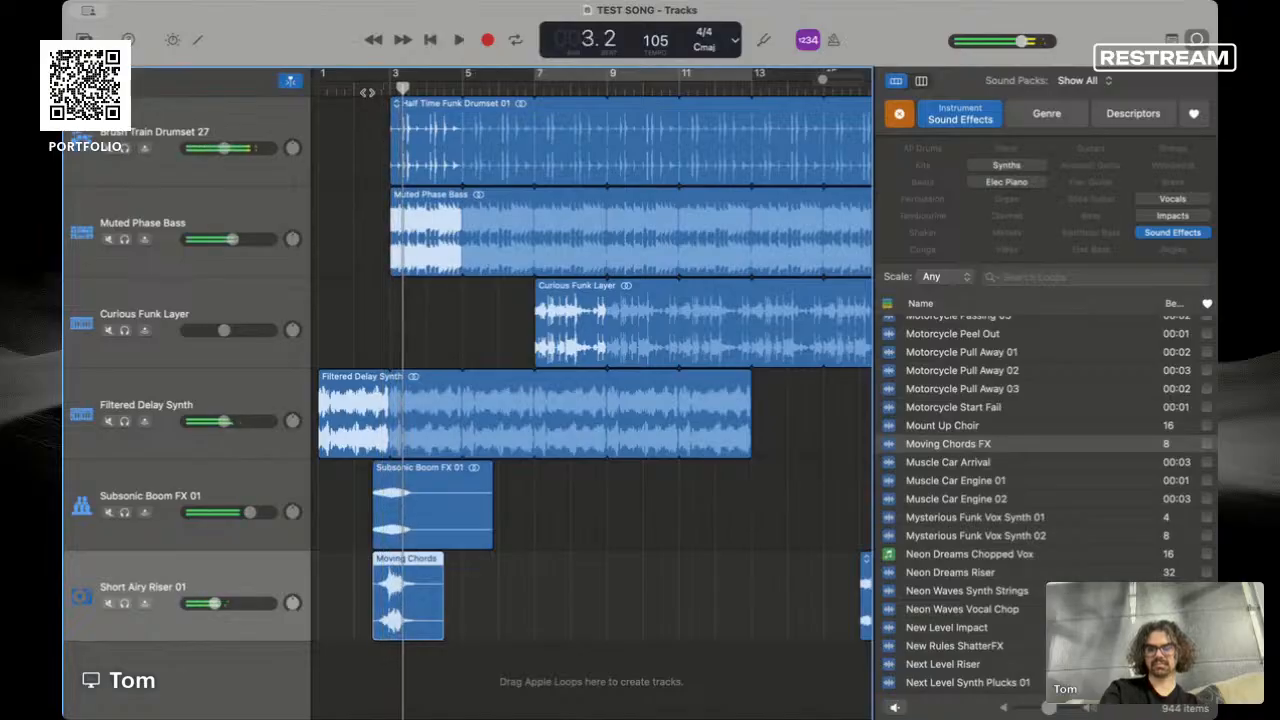
{"action": "key", "text": "Delete"}
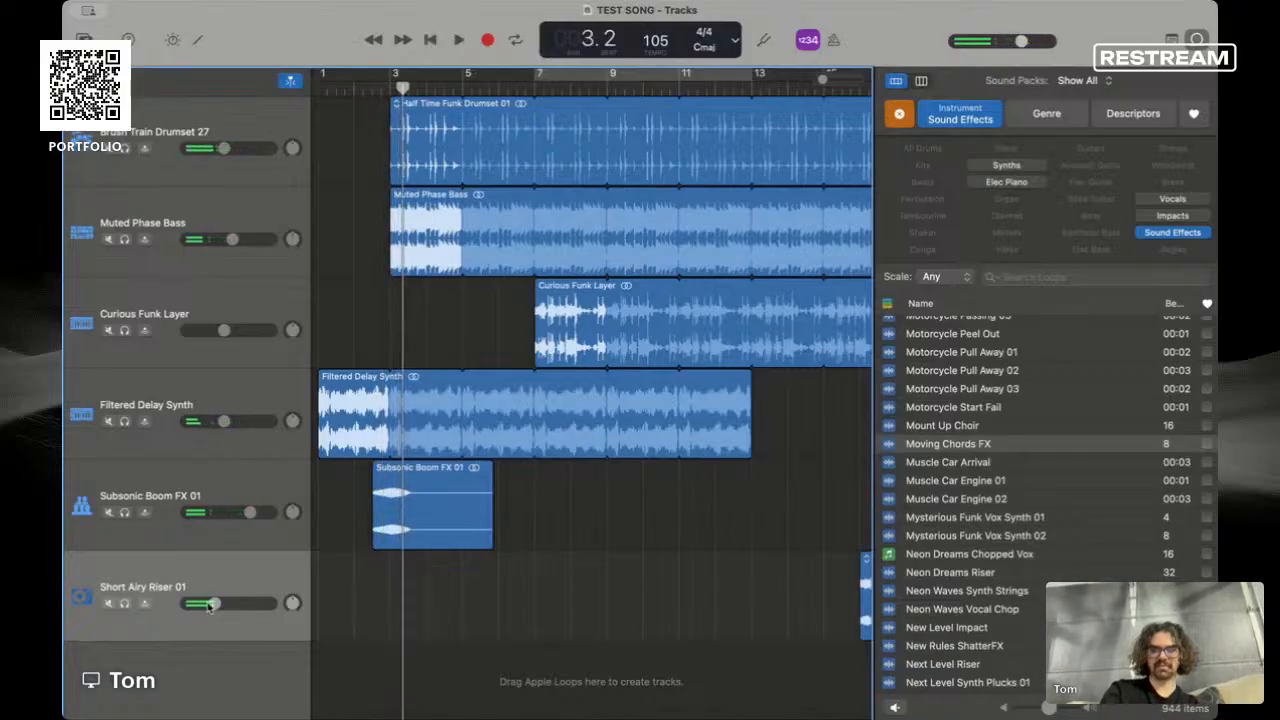
- Audition Panda Bleat 01, Panda Cub Squeak and Ostrich Chatter, and briefly play the song just after the drum entry
{"action": "scroll", "coordinate": [661, 466], "scroll_direction": "right", "scroll_amount": 1}
{"action": "left_click", "coordinate": [1013, 370]}
{"action": "scroll", "coordinate": [996, 484], "scroll_direction": "down", "scroll_amount": 10}
{"action": "left_click", "coordinate": [990, 498]}
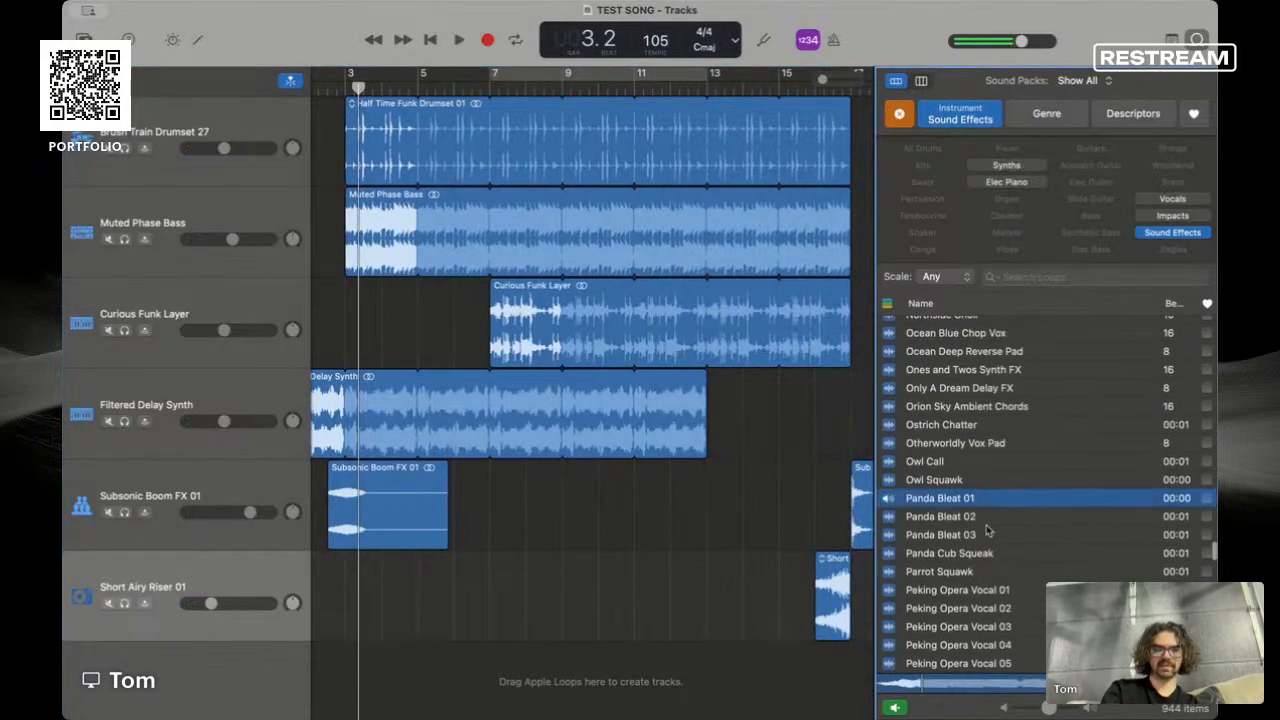
{"action": "left_click", "coordinate": [978, 553]}
{"action": "key", "text": "space"}
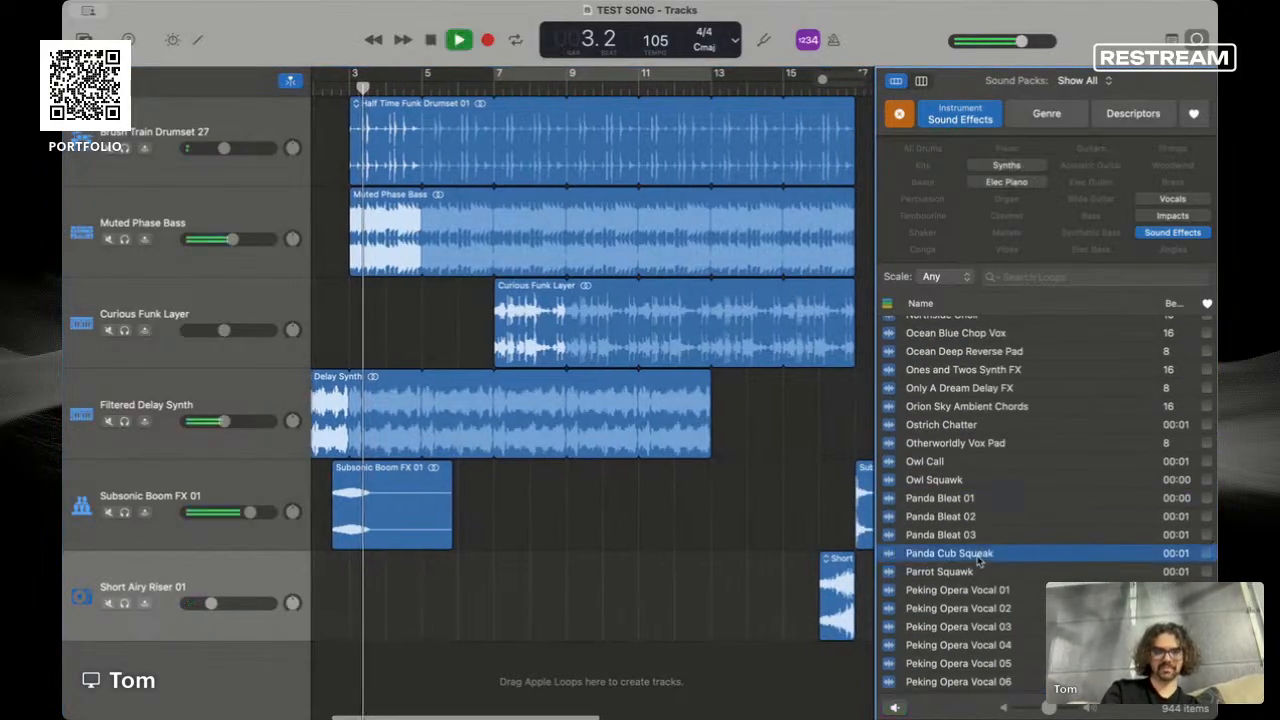
{"action": "left_click", "coordinate": [966, 480]}
{"action": "key", "text": "space"}
{"action": "left_click", "coordinate": [966, 425]}
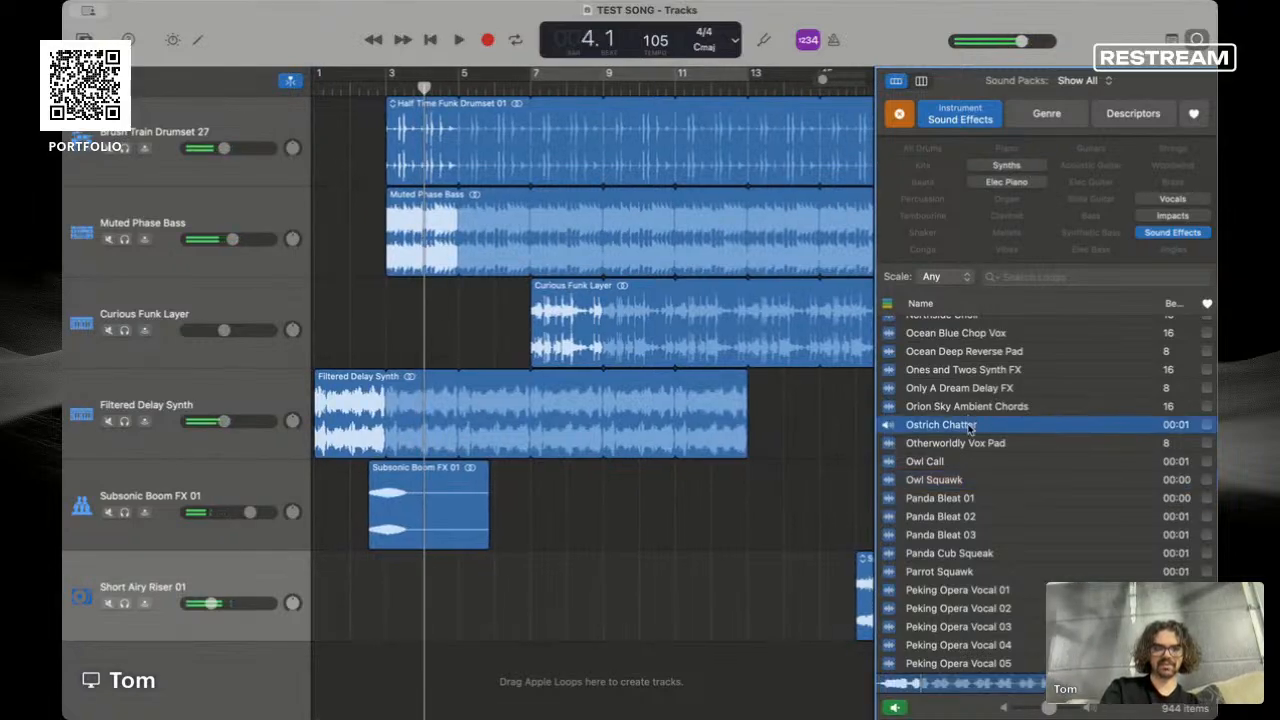
- Audition Owl Squawk, Panda Bleat 01, Panda Cub Squeak, Peking Opera Vocal 01 and effects further down the list
{"action": "left_click", "coordinate": [979, 479]}
{"action": "left_click", "coordinate": [977, 498]}
{"action": "left_click", "coordinate": [974, 553]}
{"action": "left_click", "coordinate": [970, 590]}
{"action": "scroll", "coordinate": [968, 634], "scroll_direction": "down", "scroll_amount": 5}
{"action": "left_click", "coordinate": [968, 634]}
{"action": "scroll", "coordinate": [968, 634], "scroll_direction": "down", "scroll_amount": 7}
{"action": "left_click", "coordinate": [968, 634]}
{"action": "scroll", "coordinate": [968, 634], "scroll_direction": "down", "scroll_amount": 15}
- Audition the Planetarium FX sounds, including Planetarium FX 03 and Planetarium FX 04
{"action": "scroll", "coordinate": [1009, 490], "scroll_direction": "up", "scroll_amount": 6}
{"action": "scroll", "coordinate": [1000, 470], "scroll_direction": "up", "scroll_amount": 4}
{"action": "left_click", "coordinate": [995, 445]}
{"action": "scroll", "coordinate": [995, 445], "scroll_direction": "up", "scroll_amount": 1}
{"action": "left_click", "coordinate": [990, 402]}
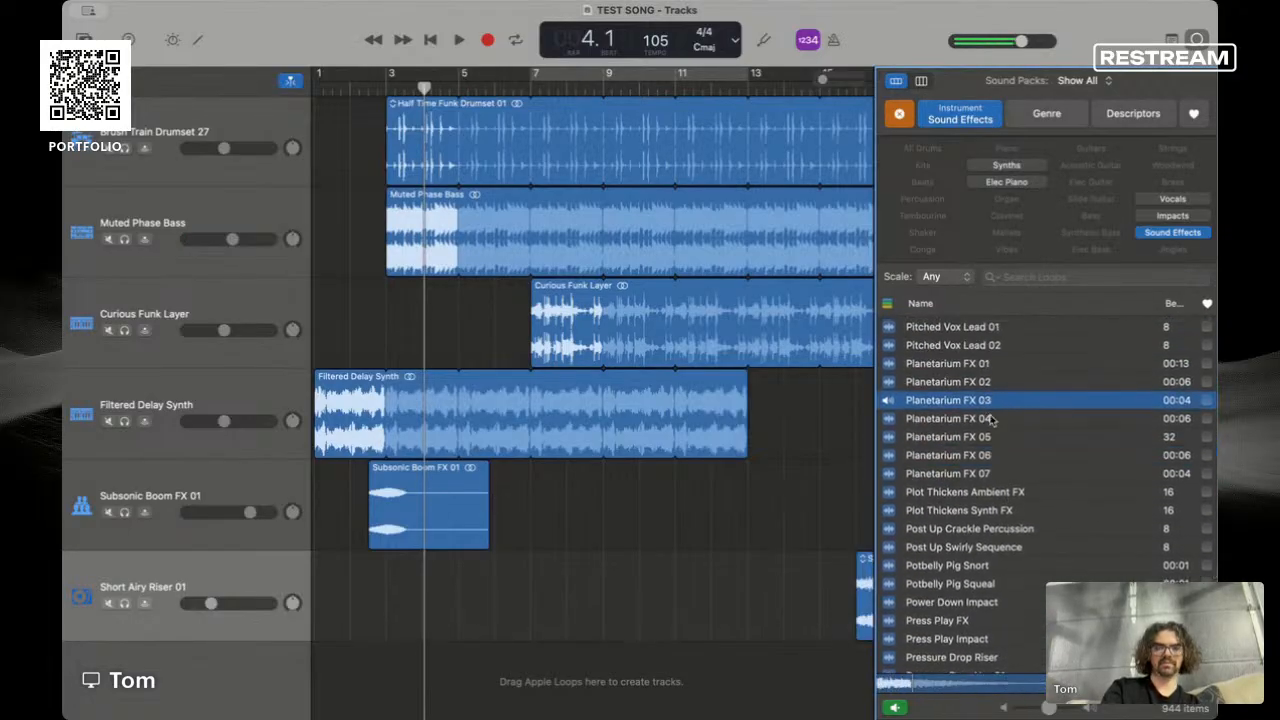
{"action": "left_click", "coordinate": [978, 423]}
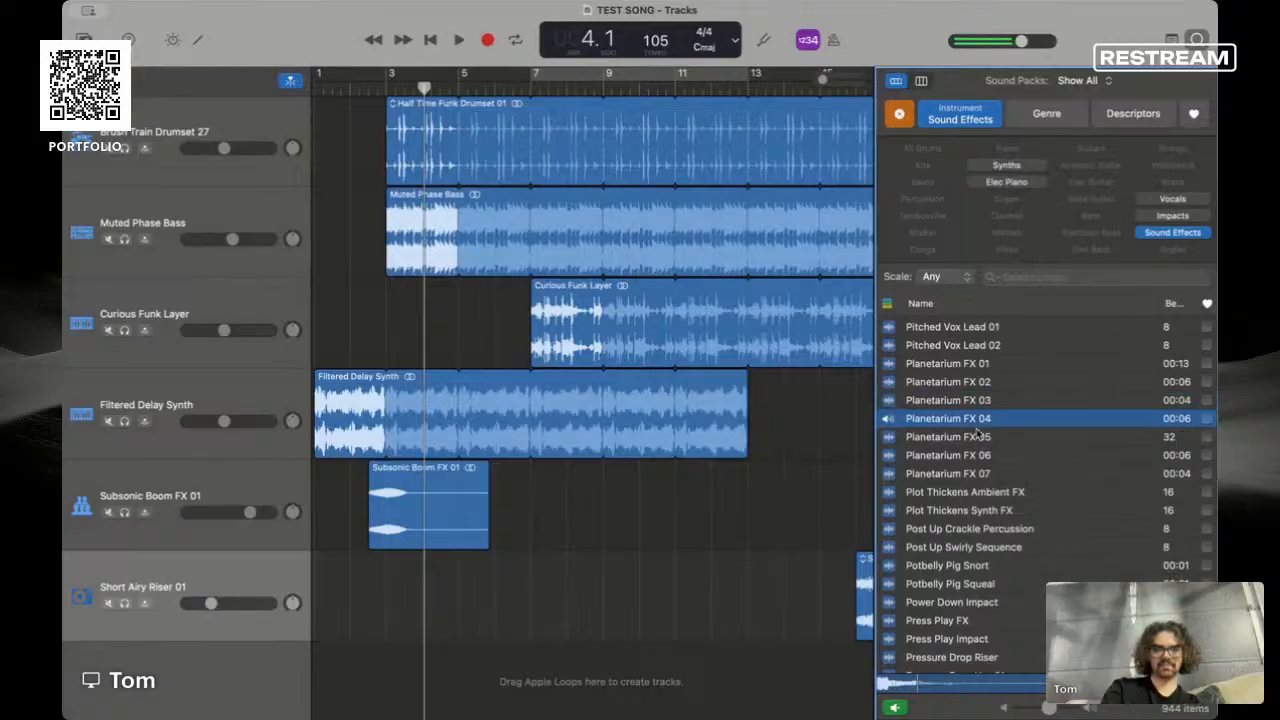
- Add Planetarium FX 04 on a new track, play it with the song and move its region to start at bar 9
{"action": "left_click_drag", "start_coordinate": [978, 418], "coordinate": [645, 655]}
{"action": "left_click", "coordinate": [644, 89]}
{"action": "key", "text": "space"}
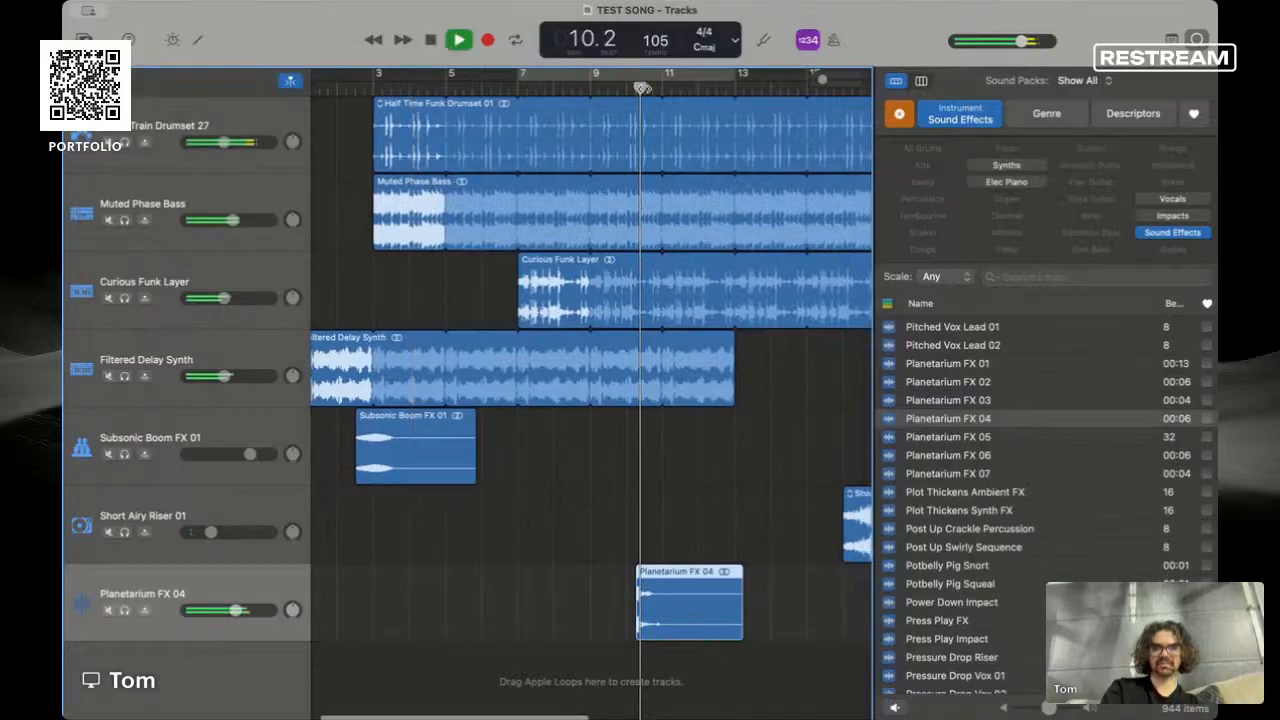
{"action": "key", "text": "space"}
{"action": "left_click", "coordinate": [559, 88]}
{"action": "left_click_drag", "start_coordinate": [629, 577], "coordinate": [583, 577]}
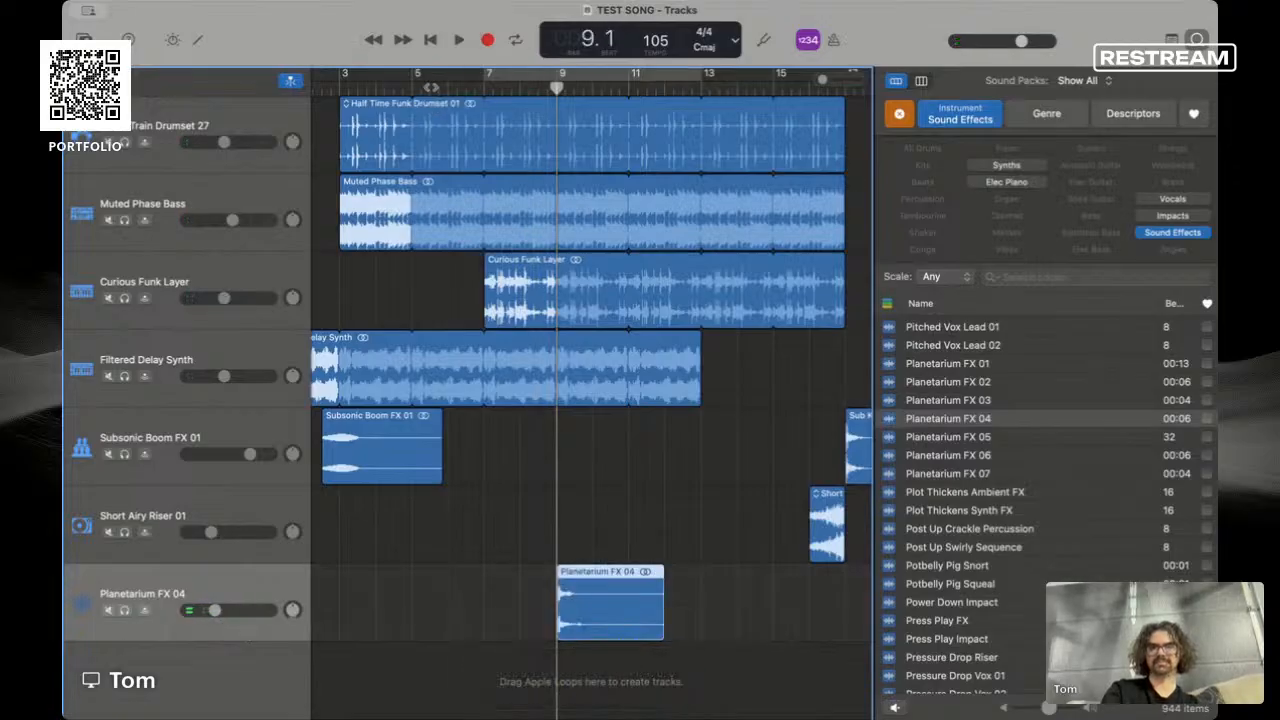
- Play back the song through the Planetarium FX 04 entry at bar 9, and stop
{"action": "left_click", "coordinate": [430, 94]}
{"action": "key", "text": "space"}
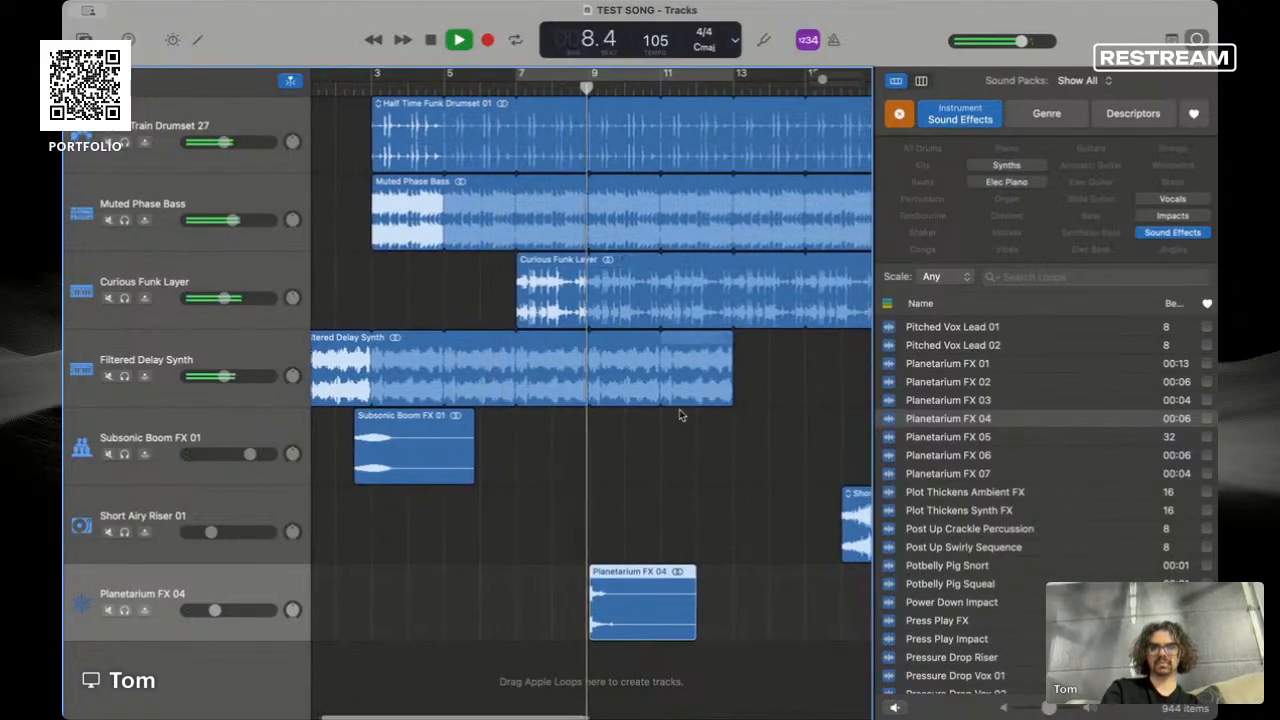
{"action": "key", "text": "space"}
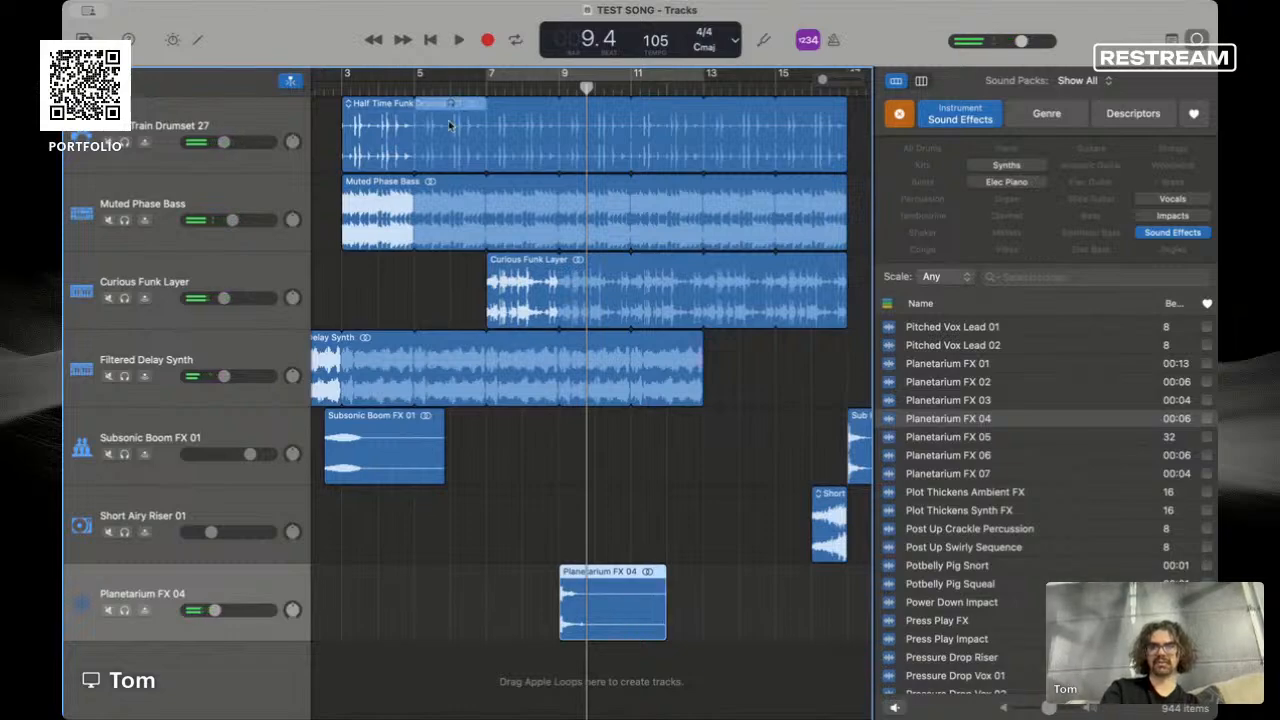
- Paste copies of the Planetarium FX 04 region at bar 5 and bar 17 of its track
{"action": "left_click", "coordinate": [412, 90]}
{"action": "key", "text": "super+v"}
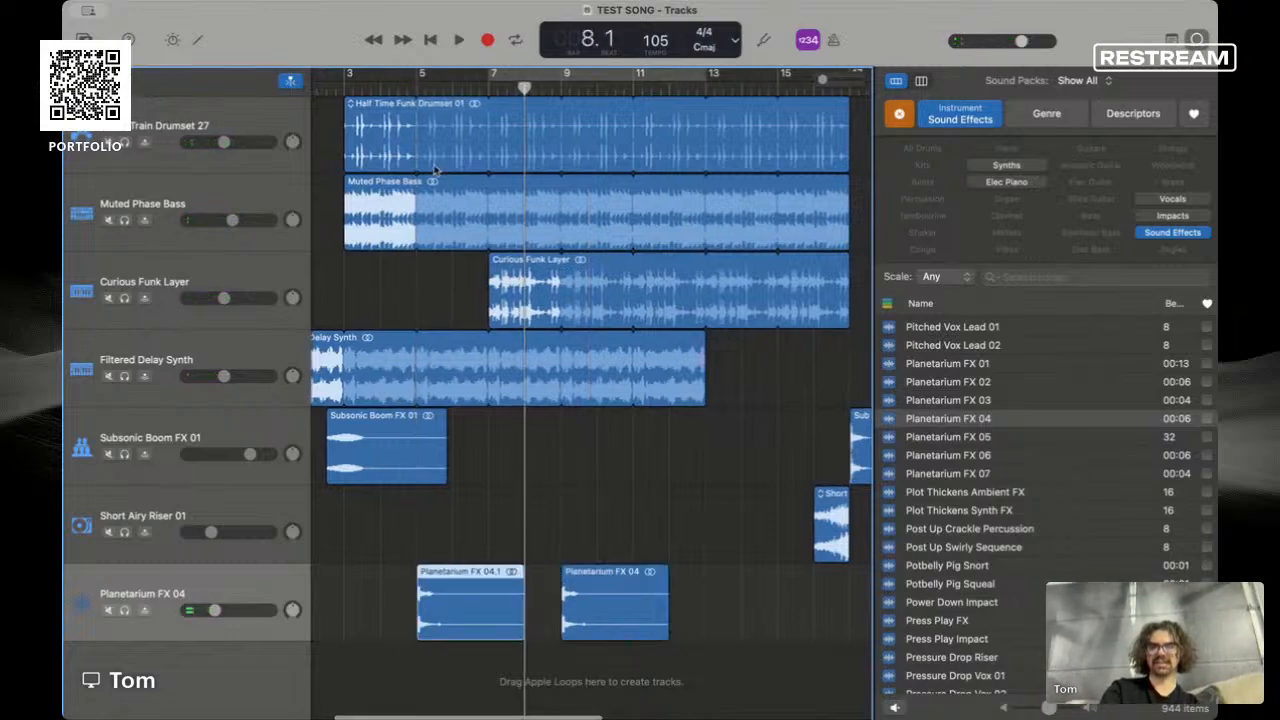
{"action": "left_click", "coordinate": [778, 88]}
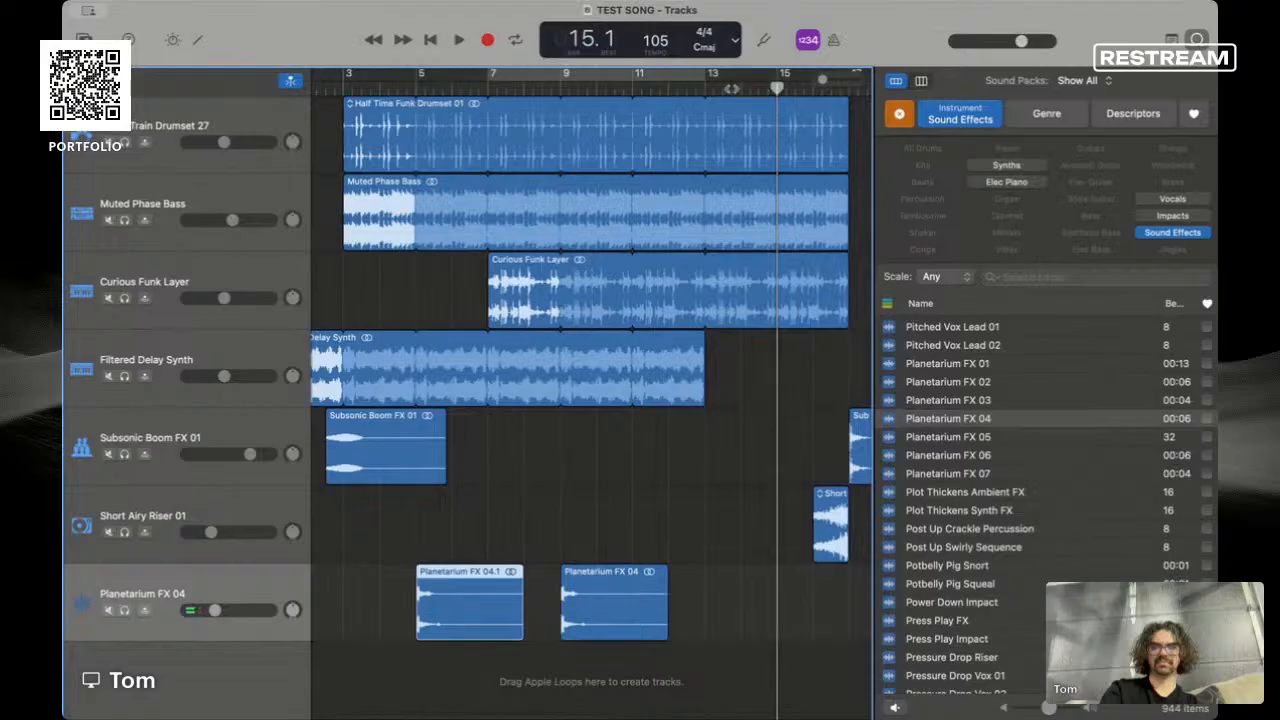
{"action": "scroll", "coordinate": [785, 88], "scroll_direction": "right", "scroll_amount": 3}
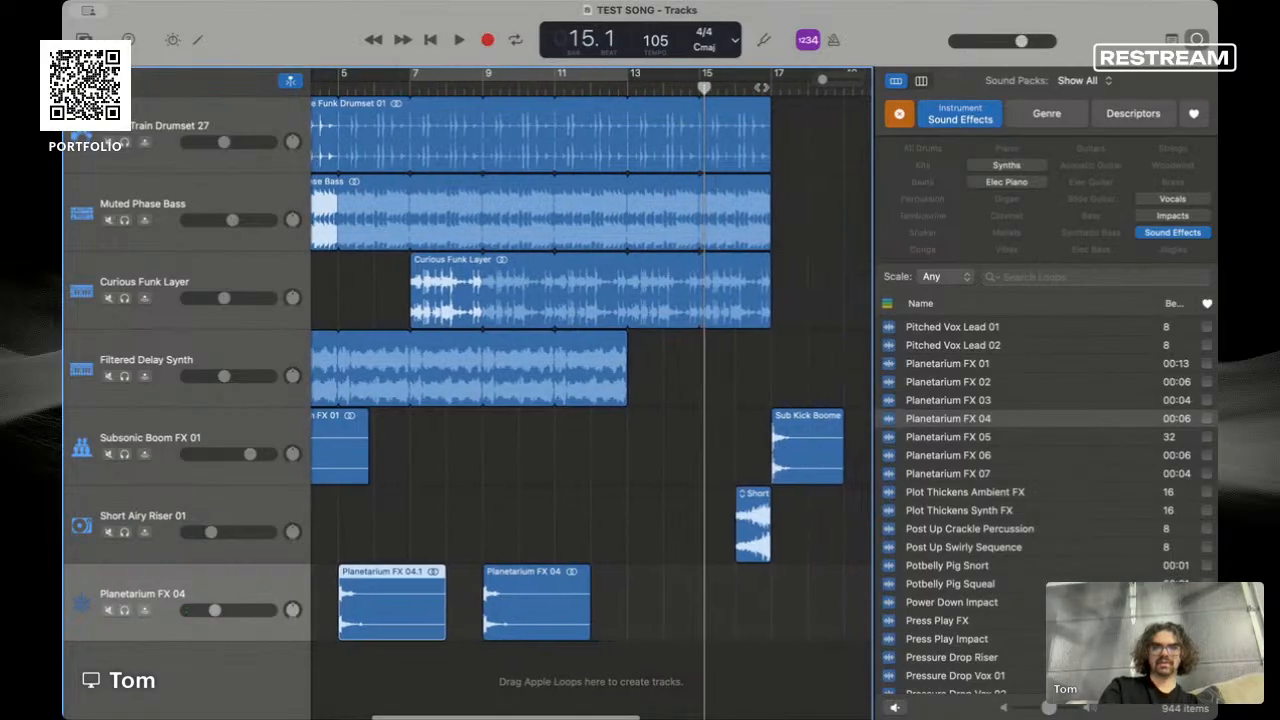
{"action": "left_click", "coordinate": [748, 88]}
{"action": "left_click", "coordinate": [762, 88]}
{"action": "key", "text": "super+v"}
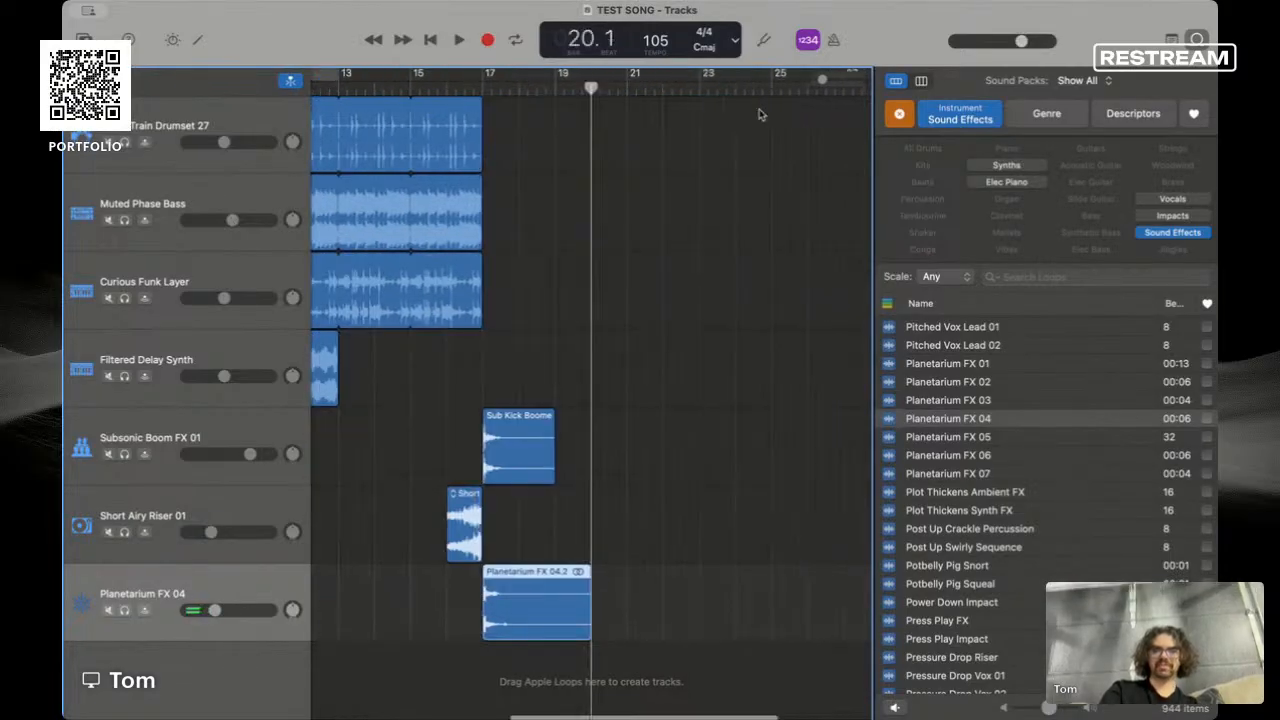
- Play the song from the intro through the Planetarium FX 04 entry at bar 5
{"action": "scroll", "coordinate": [524, 265], "scroll_direction": "left", "scroll_amount": 5}
{"action": "left_click_drag", "start_coordinate": [508, 88], "coordinate": [158, 193]}
{"action": "key", "text": "space"}
{"action": "scroll", "coordinate": [423, 361], "scroll_direction": "up", "scroll_amount": 4}
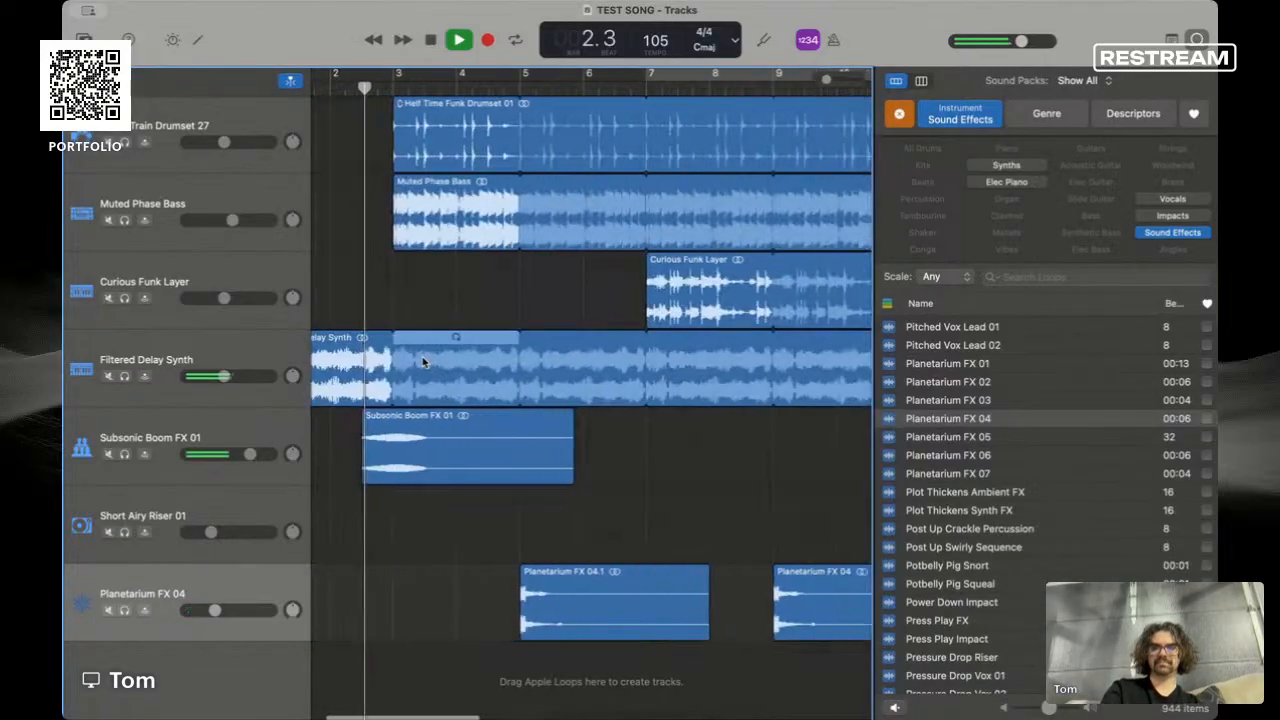
{"action": "scroll", "coordinate": [423, 361], "scroll_direction": "down", "scroll_amount": 2}
{"action": "scroll", "coordinate": [546, 407], "scroll_direction": "down", "scroll_amount": 1}
{"action": "scroll", "coordinate": [546, 407], "scroll_direction": "up", "scroll_amount": 3}
{"action": "scroll", "coordinate": [546, 407], "scroll_direction": "left", "scroll_amount": 1}
{"action": "scroll", "coordinate": [546, 407], "scroll_direction": "left", "scroll_amount": 1}
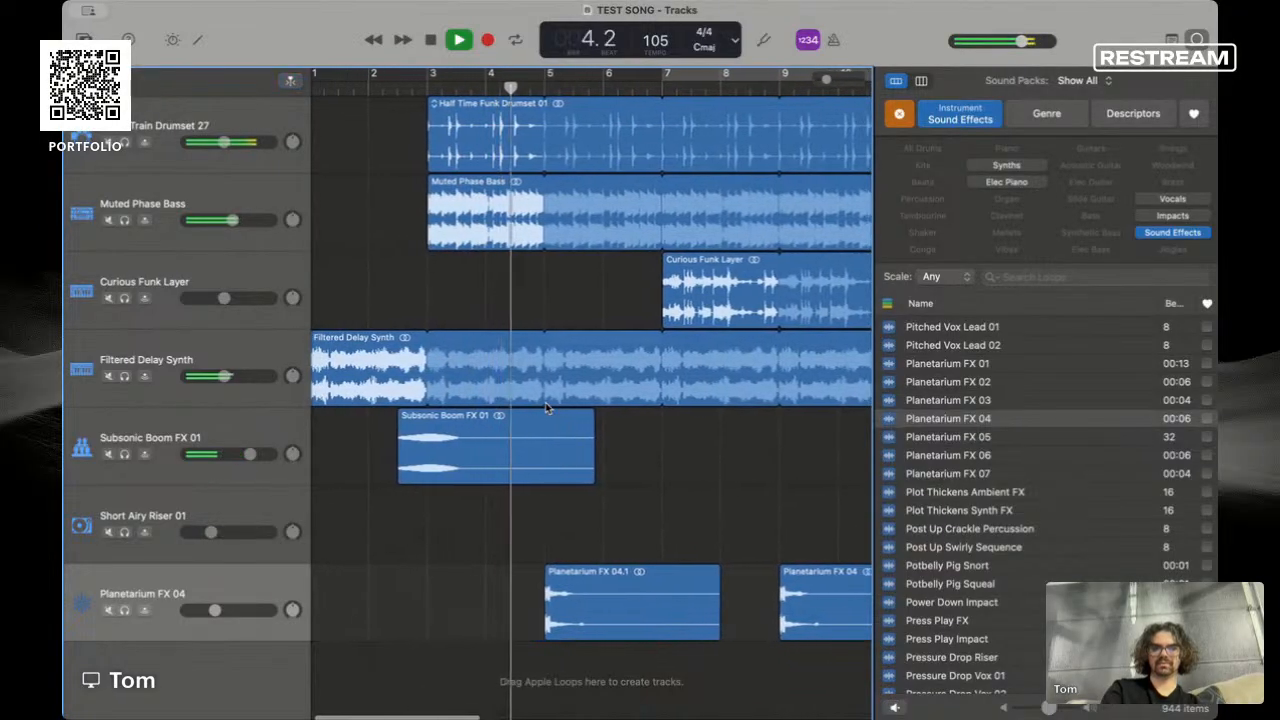
{"action": "scroll", "coordinate": [546, 407], "scroll_direction": "right", "scroll_amount": 4}
{"action": "scroll", "coordinate": [546, 407], "scroll_direction": "left", "scroll_amount": 2}
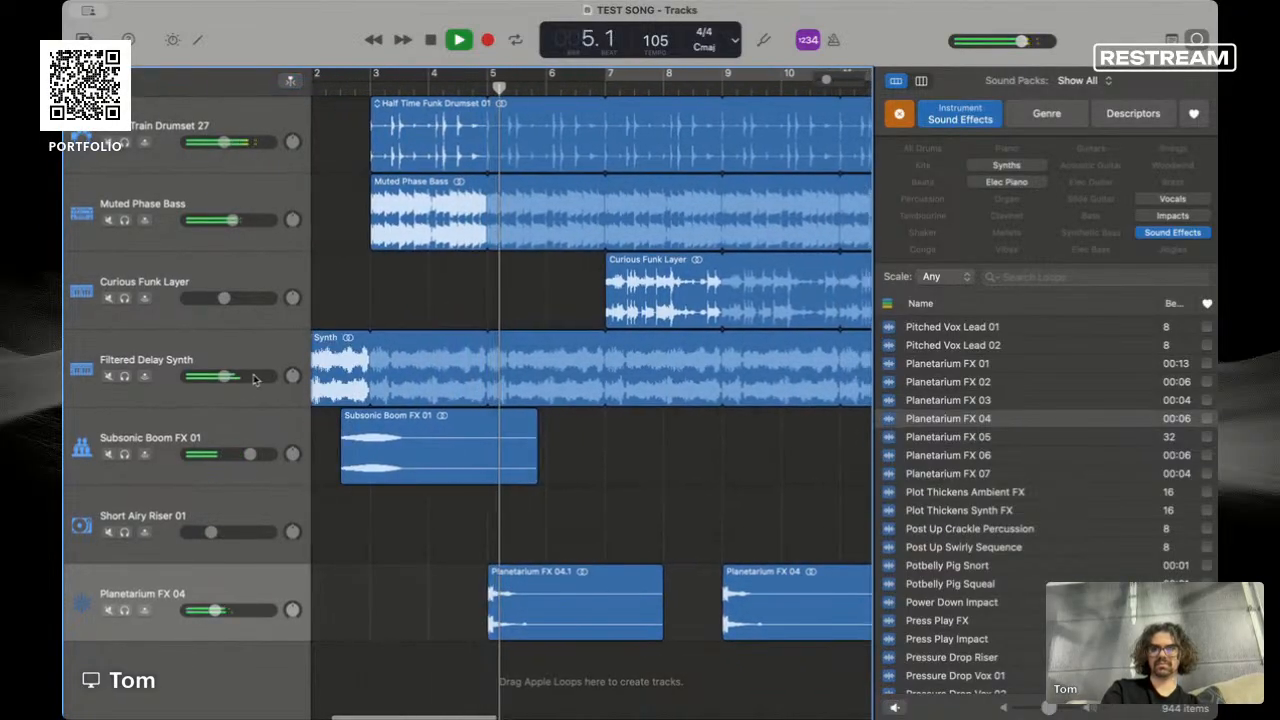
- Lower the volumes of the Planetarium FX 04 and Curious Funk Layer tracks, and set Filtered Delay Synth to about -11 dB
{"action": "left_click_drag", "start_coordinate": [215, 610], "coordinate": [205, 610]}
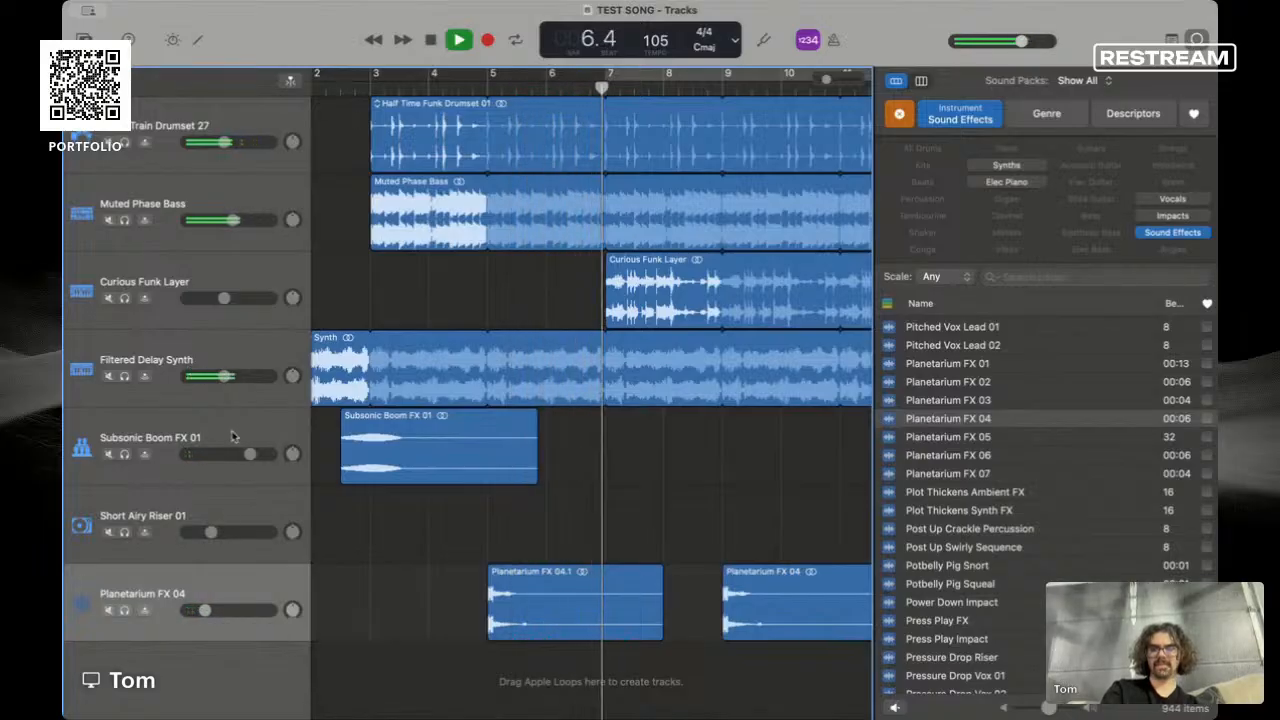
{"action": "key", "text": "space"}
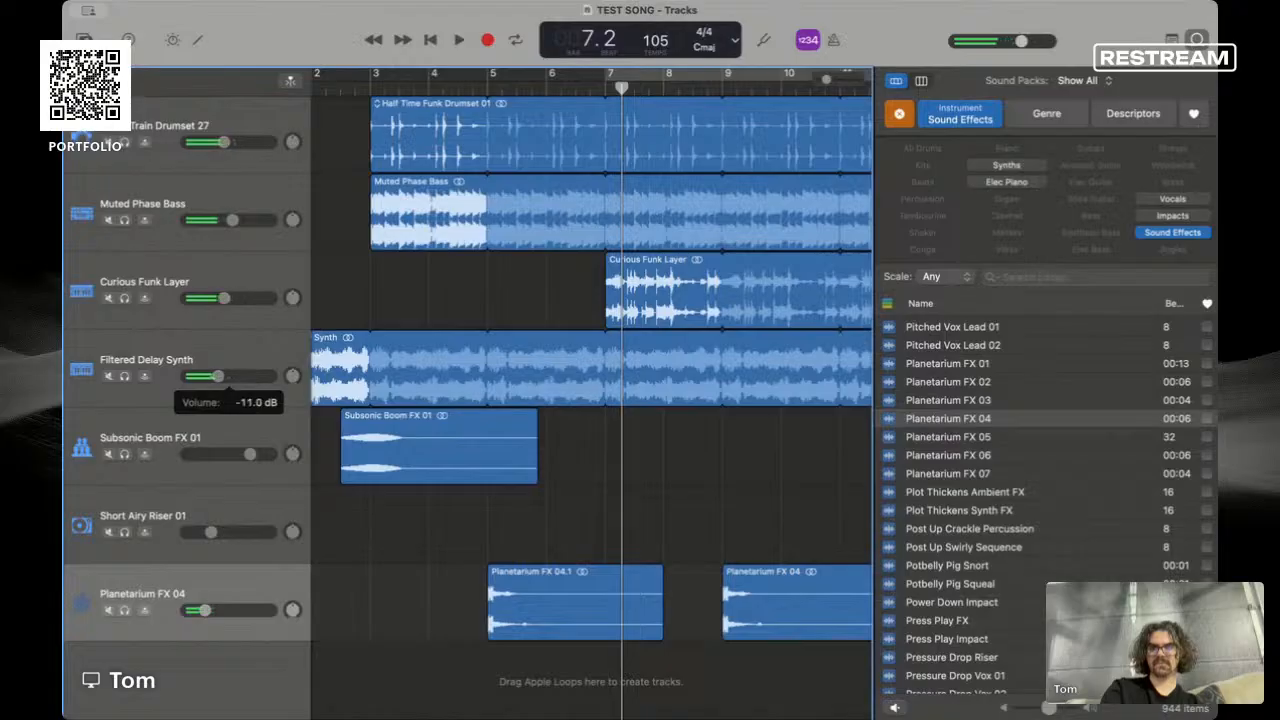
{"action": "key", "text": "space"}
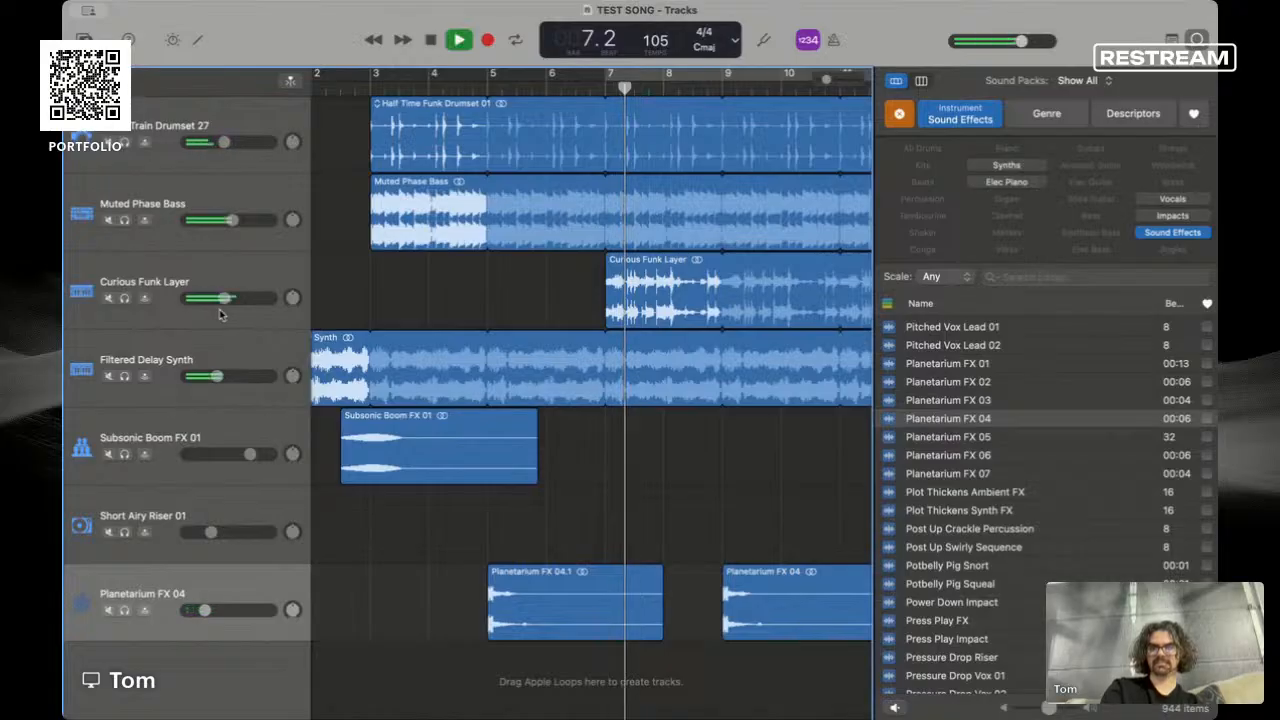
{"action": "left_click", "coordinate": [224, 298]}
{"action": "left_click_drag", "start_coordinate": [224, 298], "coordinate": [213, 298]}
- Extend the looped Filtered Delay Synth region to bar 17, level with the end of the other instrument tracks
{"action": "scroll", "coordinate": [461, 371], "scroll_direction": "left", "scroll_amount": 2}
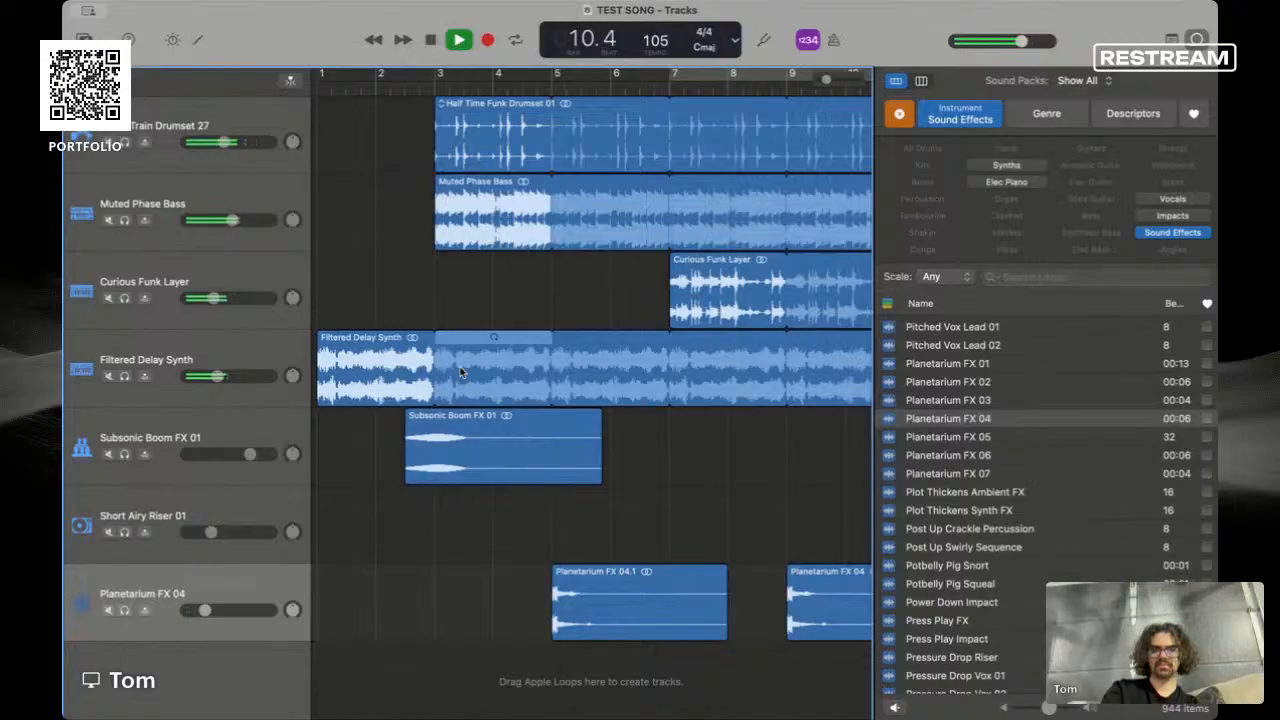
{"action": "scroll", "coordinate": [460, 372], "scroll_direction": "right", "scroll_amount": 5}
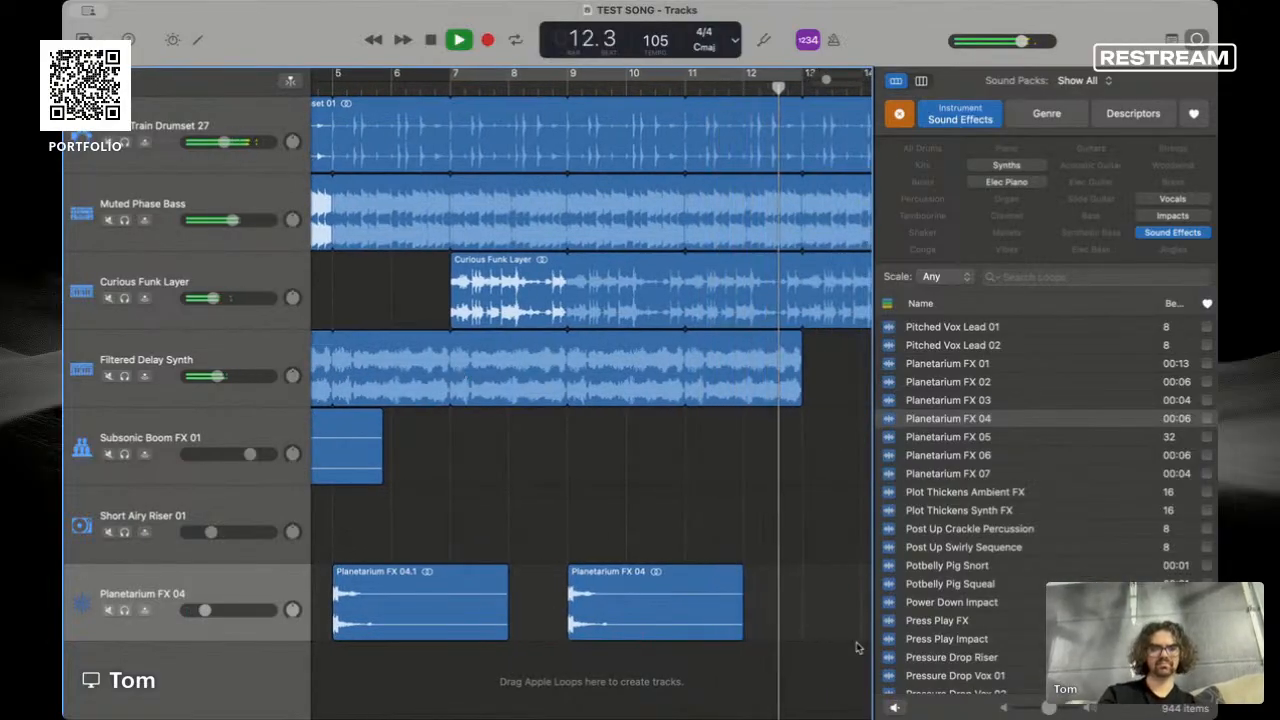
{"action": "scroll", "coordinate": [797, 436], "scroll_direction": "right", "scroll_amount": 3}
{"action": "scroll", "coordinate": [797, 436], "scroll_direction": "right", "scroll_amount": 2}
{"action": "scroll", "coordinate": [611, 371], "scroll_direction": "right", "scroll_amount": 3}
{"action": "left_click_drag", "start_coordinate": [531, 358], "coordinate": [766, 358]}
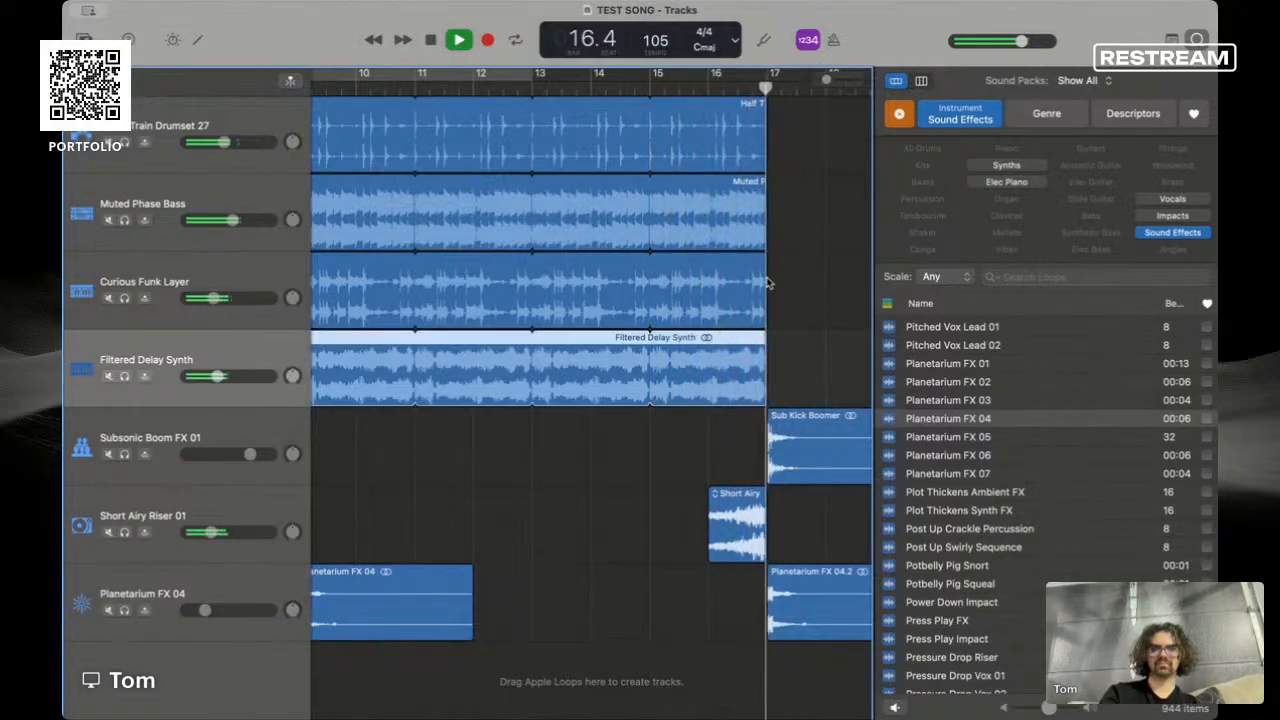
- Delete the Planetarium FX 04 copy at bar 17 and stop playback
{"action": "left_click", "coordinate": [789, 588]}
{"action": "key", "text": "Delete"}
{"action": "key", "text": "space"}
- Audition further sound effects down the list, including Press Play FX, Rainy Day Vox and Roll Deep Pulsing Vox Pad
{"action": "left_click", "coordinate": [945, 621]}
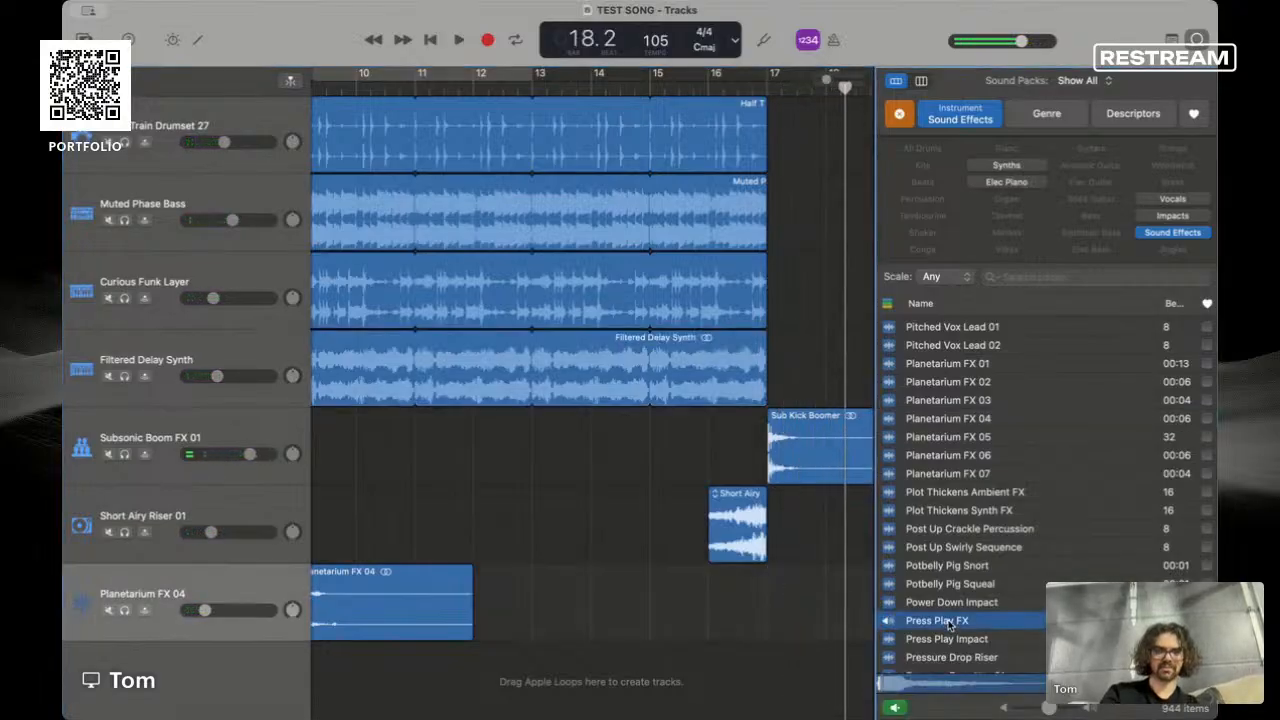
{"action": "scroll", "coordinate": [947, 610], "scroll_direction": "down", "scroll_amount": 3}
{"action": "left_click", "coordinate": [948, 620]}
{"action": "scroll", "coordinate": [950, 625], "scroll_direction": "down", "scroll_amount": 3}
{"action": "left_click", "coordinate": [970, 622]}
{"action": "scroll", "coordinate": [970, 610], "scroll_direction": "down", "scroll_amount": 5}
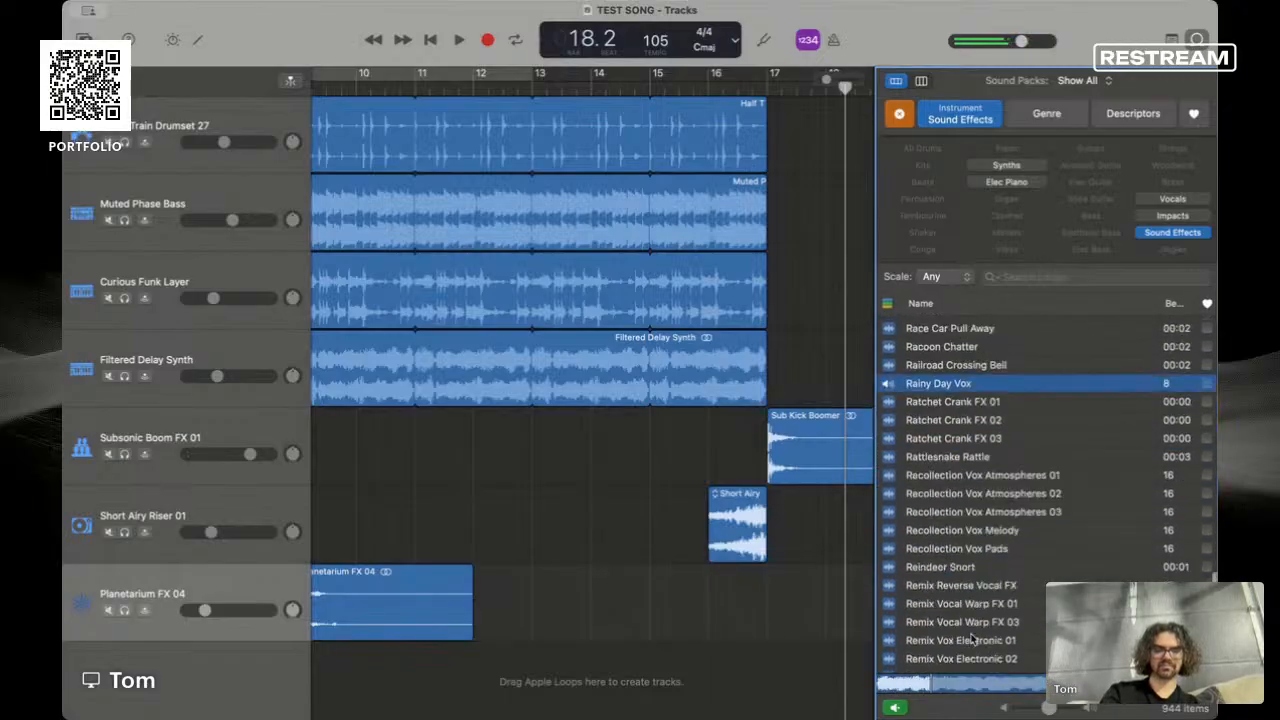
{"action": "left_click", "coordinate": [969, 610]}
{"action": "scroll", "coordinate": [970, 607], "scroll_direction": "down", "scroll_amount": 4}
{"action": "scroll", "coordinate": [975, 500], "scroll_direction": "down", "scroll_amount": 5}
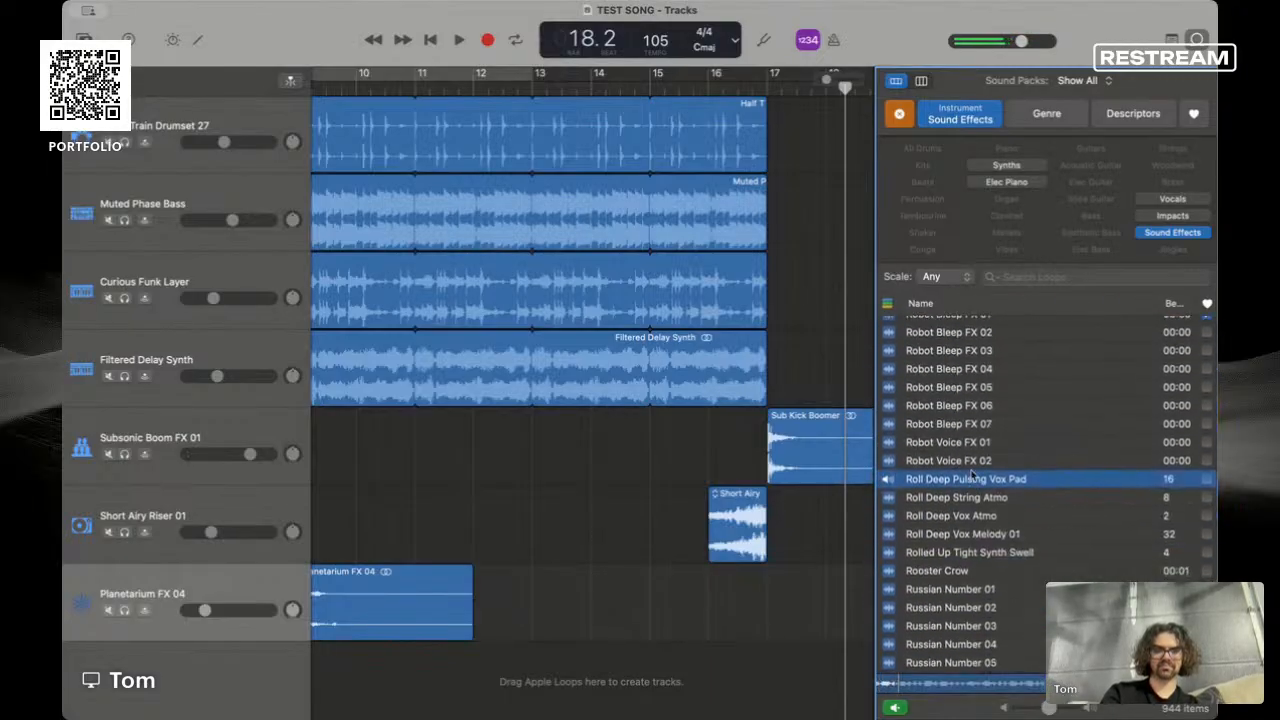
- Audition Robot Bleep FX 04, Robot Bleep FX 05 and Robot Bleep FX 06
{"action": "left_click", "coordinate": [977, 405]}
{"action": "scroll", "coordinate": [979, 477], "scroll_direction": "up", "scroll_amount": 2}
{"action": "left_click", "coordinate": [970, 411]}
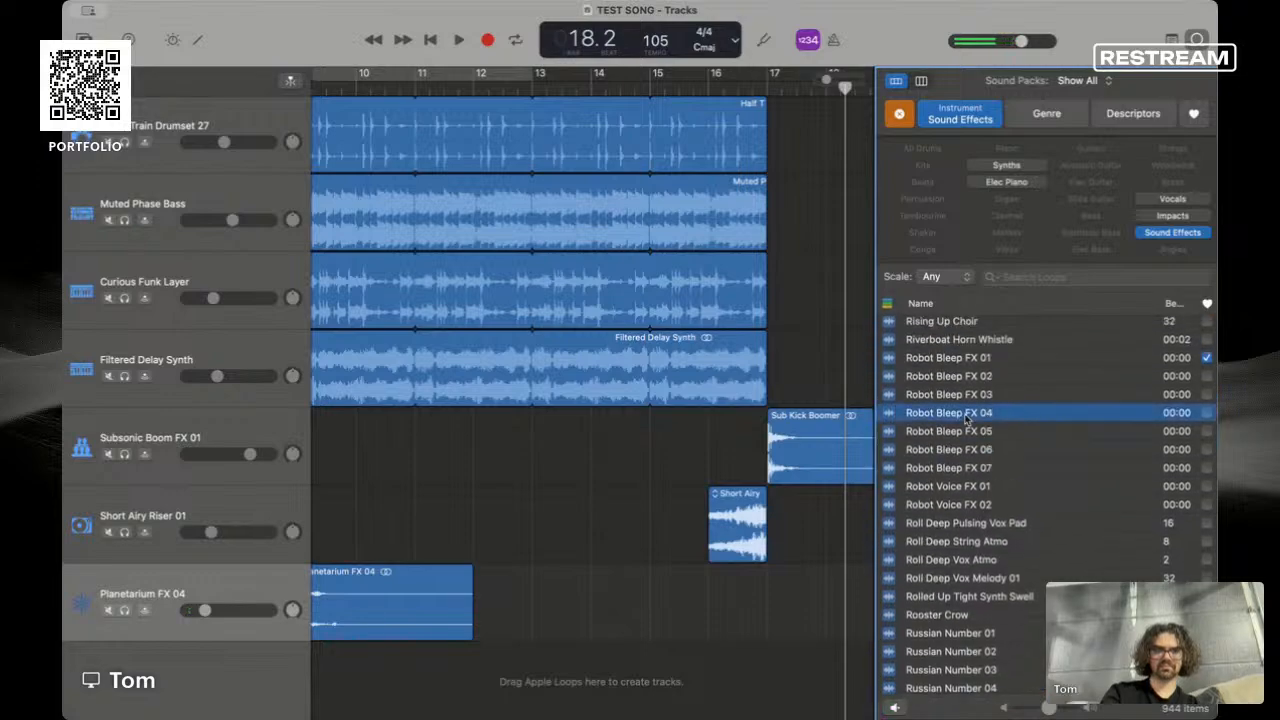
{"action": "left_click", "coordinate": [966, 428]}
{"action": "left_click", "coordinate": [971, 454]}
{"action": "left_click", "coordinate": [971, 432]}
- Try Robot Bleep FX 05 on a new track at bar 12, playing it with the song at a lowered track volume
{"action": "left_click_drag", "start_coordinate": [971, 432], "coordinate": [472, 663]}
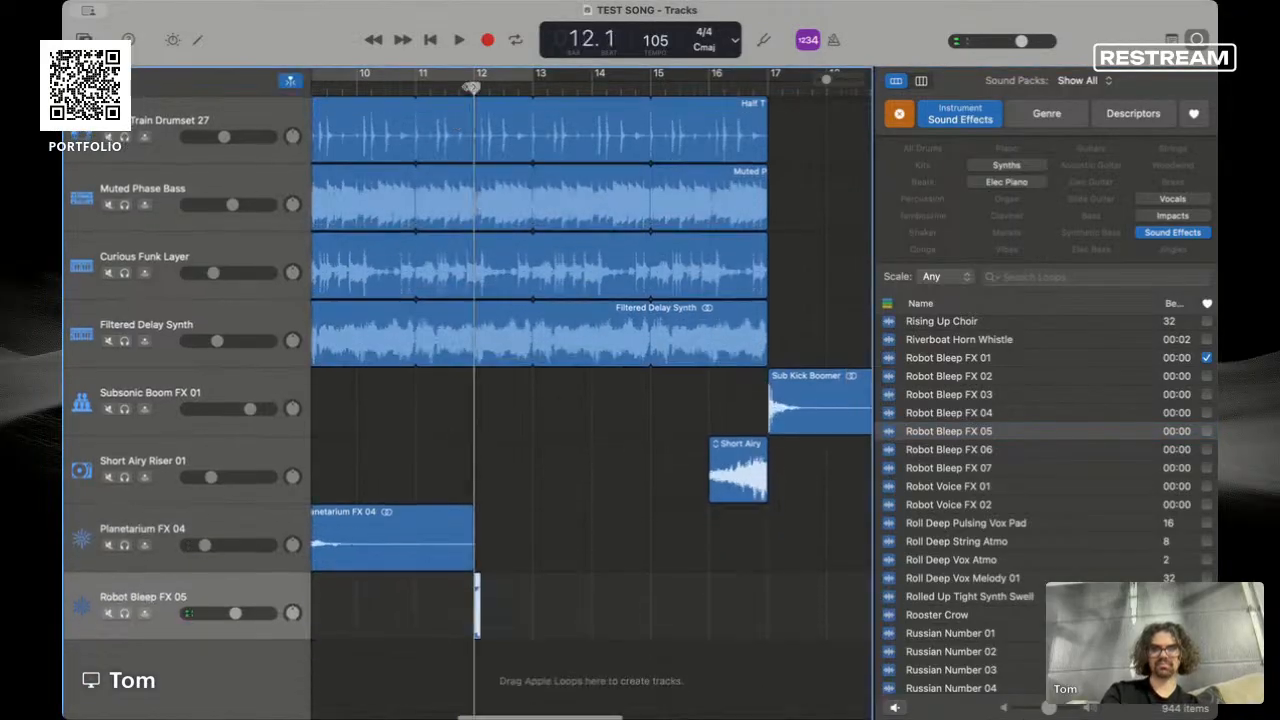
{"action": "key", "text": "space"}
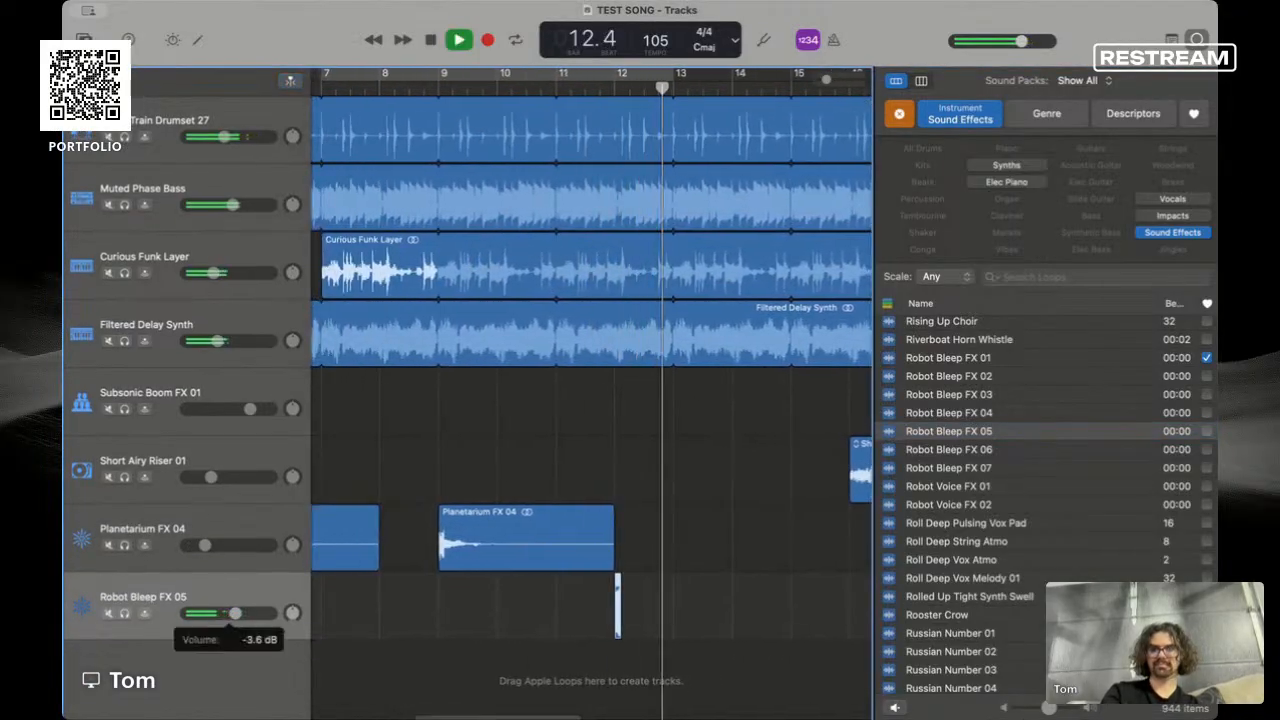
{"action": "scroll", "coordinate": [497, 323], "scroll_direction": "left", "scroll_amount": 5}
{"action": "key", "text": "space"}
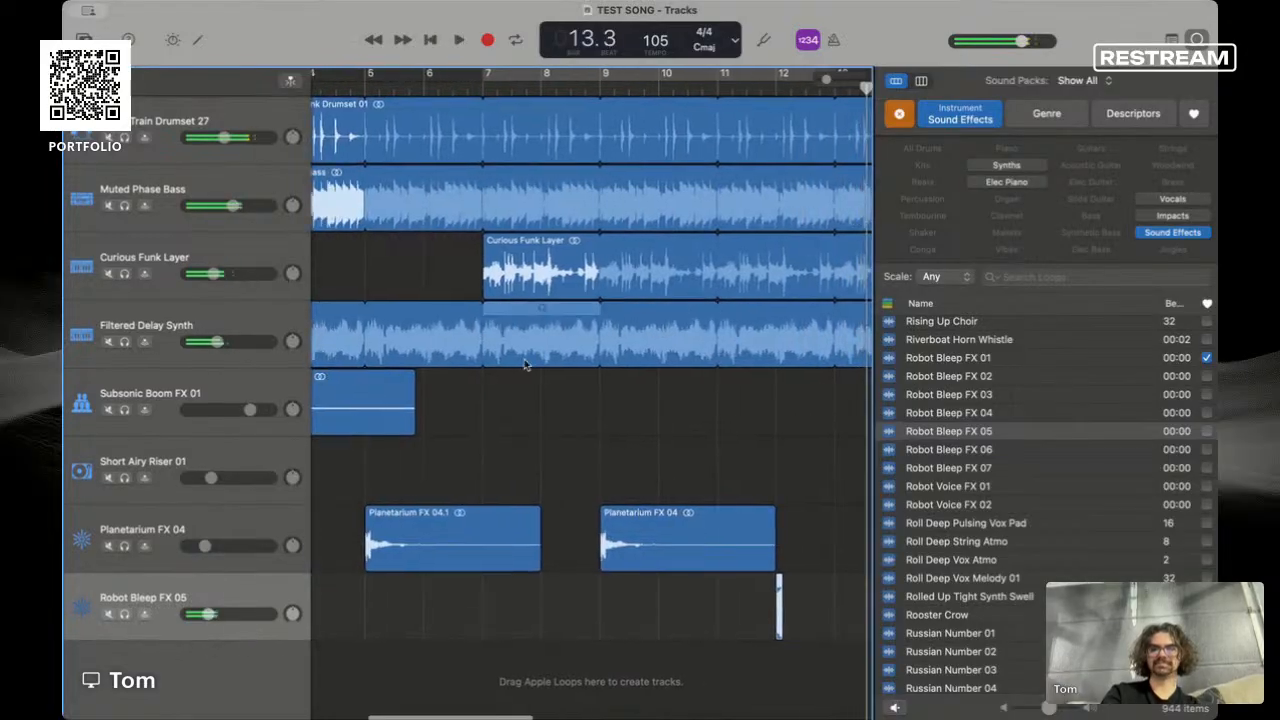
- Delete the Robot Bleep FX 05 region at bar 12
{"action": "scroll", "coordinate": [569, 403], "scroll_direction": "down", "scroll_amount": 5}
{"action": "scroll", "coordinate": [569, 403], "scroll_direction": "up", "scroll_amount": 4}
{"action": "scroll", "coordinate": [566, 403], "scroll_direction": "left", "scroll_amount": 10}
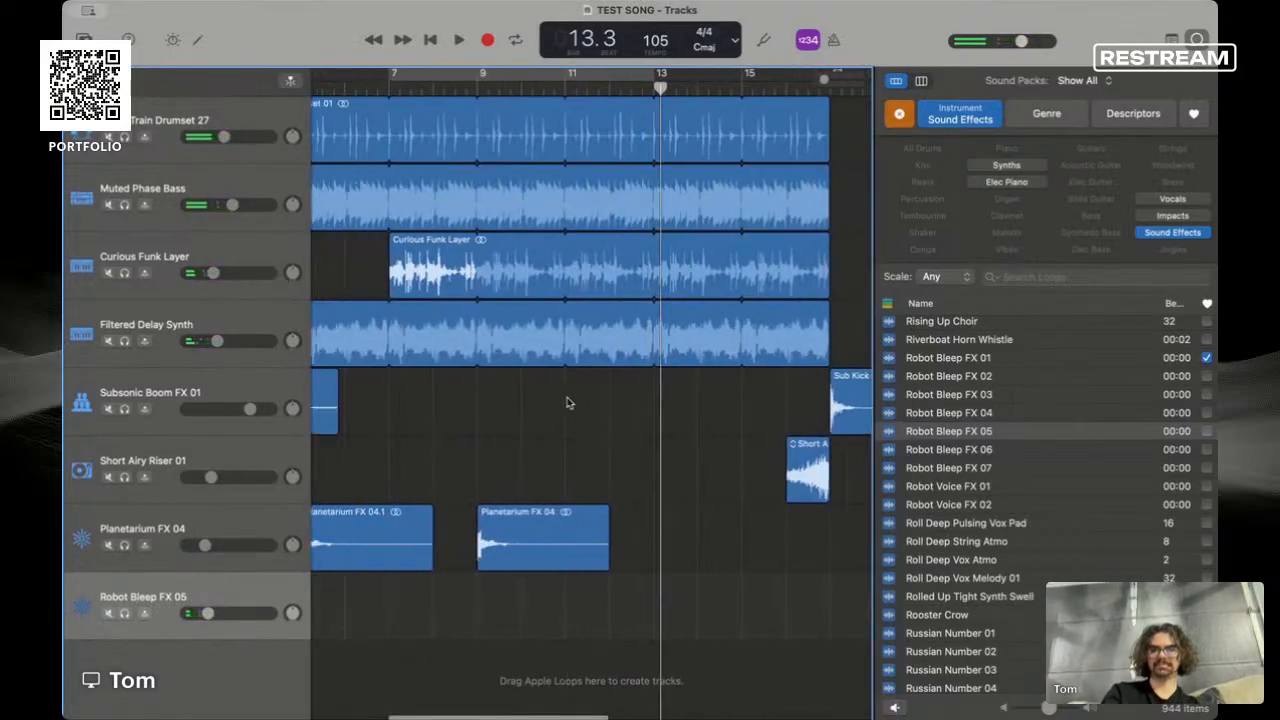
- Audition the Robot Bleep FX sounds again, from Robot Bleep FX 05 up to Robot Bleep FX 01
{"action": "left_click", "coordinate": [998, 436]}
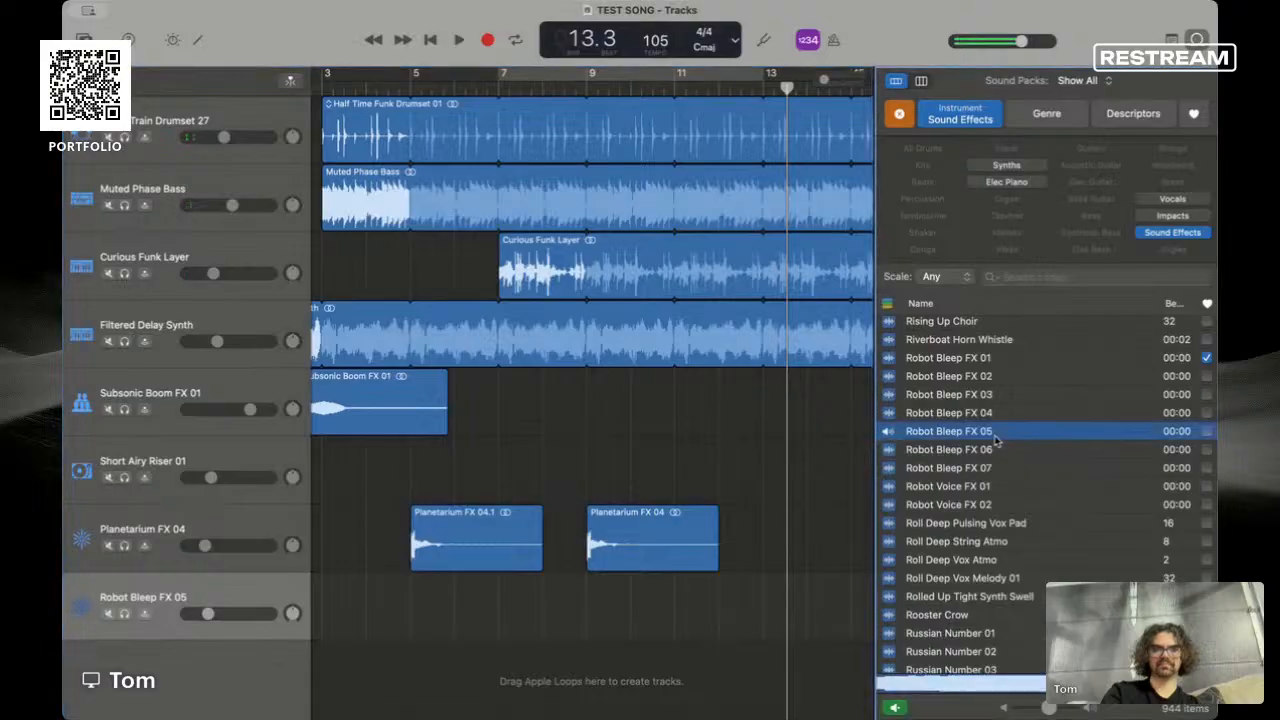
{"action": "left_click", "coordinate": [990, 413]}
{"action": "left_click", "coordinate": [980, 397]}
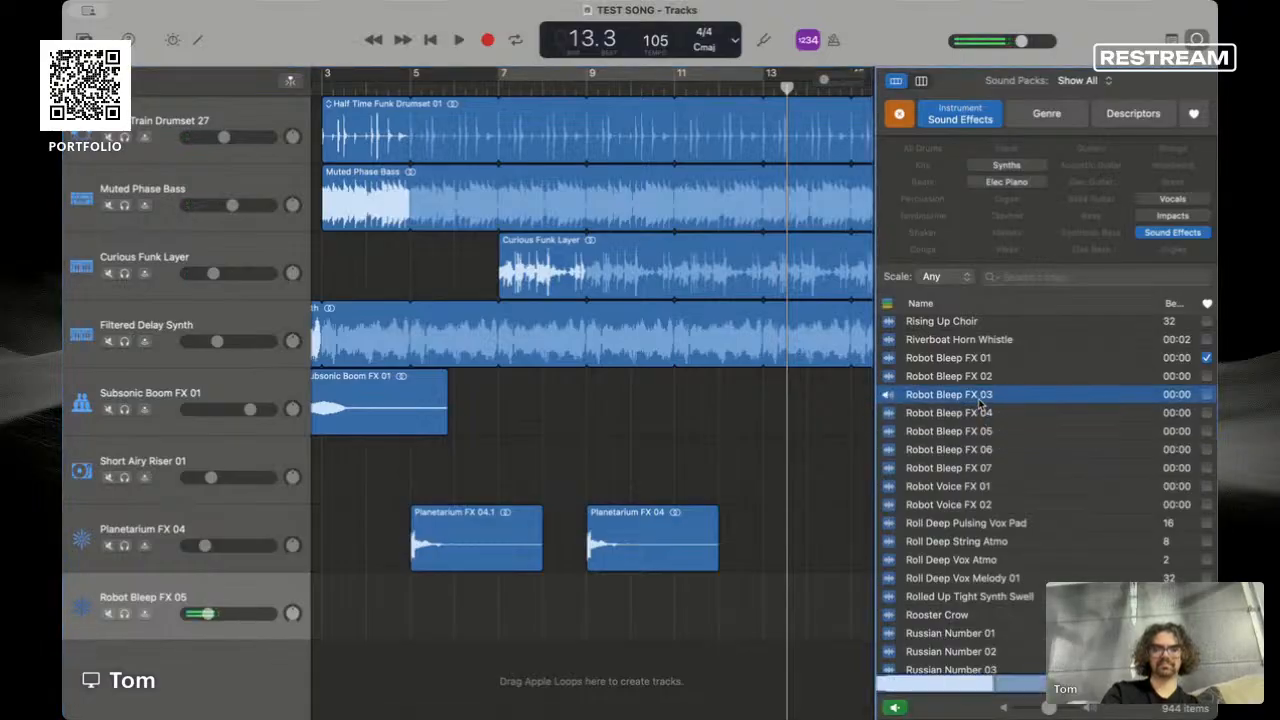
{"action": "left_click", "coordinate": [977, 386]}
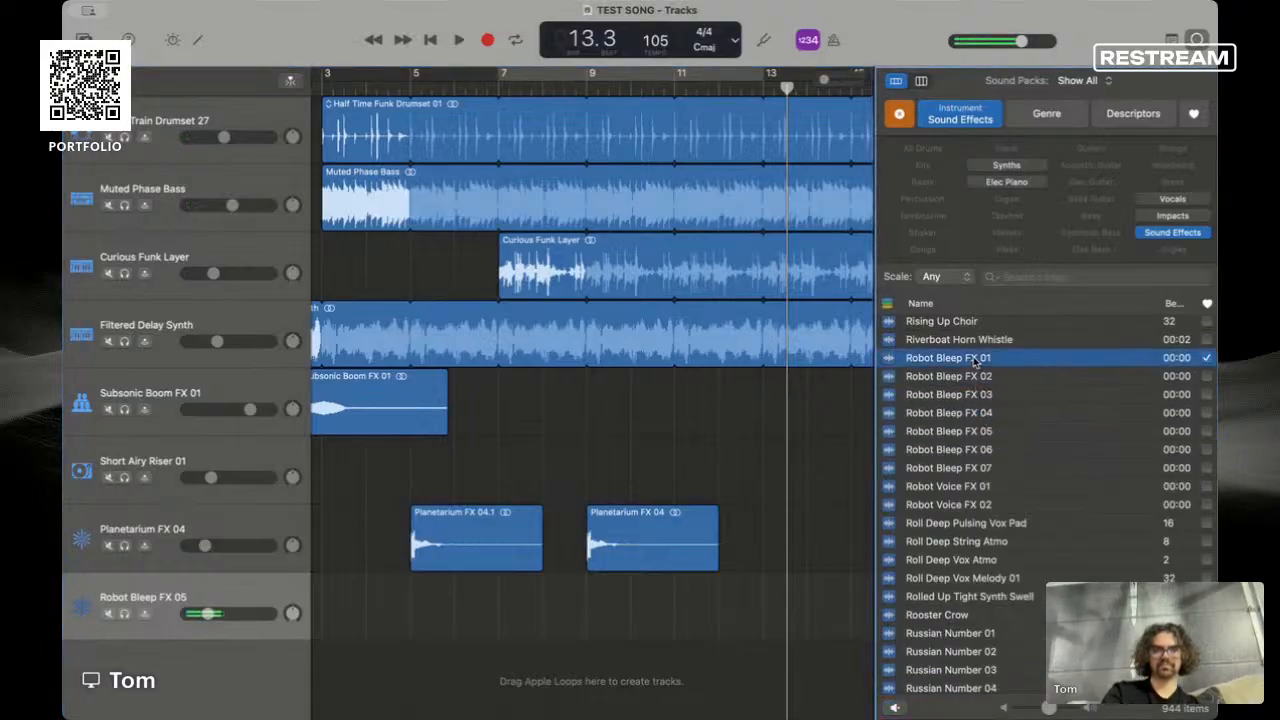
- Add Robot Bleep FX 02 at bar 8 below the Planetarium FX 04 track and set its track volume to -24.0 dB
{"action": "left_click_drag", "start_coordinate": [976, 372], "coordinate": [545, 655]}
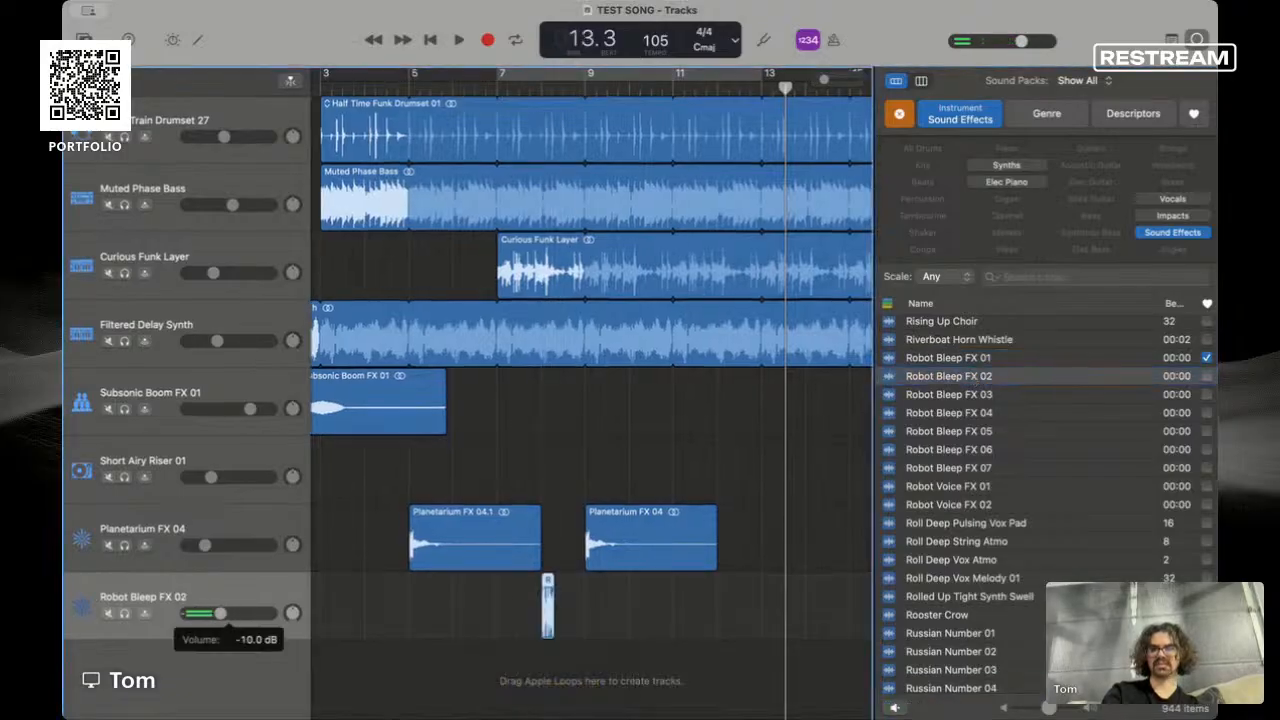
{"action": "left_click", "coordinate": [525, 87]}
{"action": "key", "text": "space"}
{"action": "key", "text": "space"}
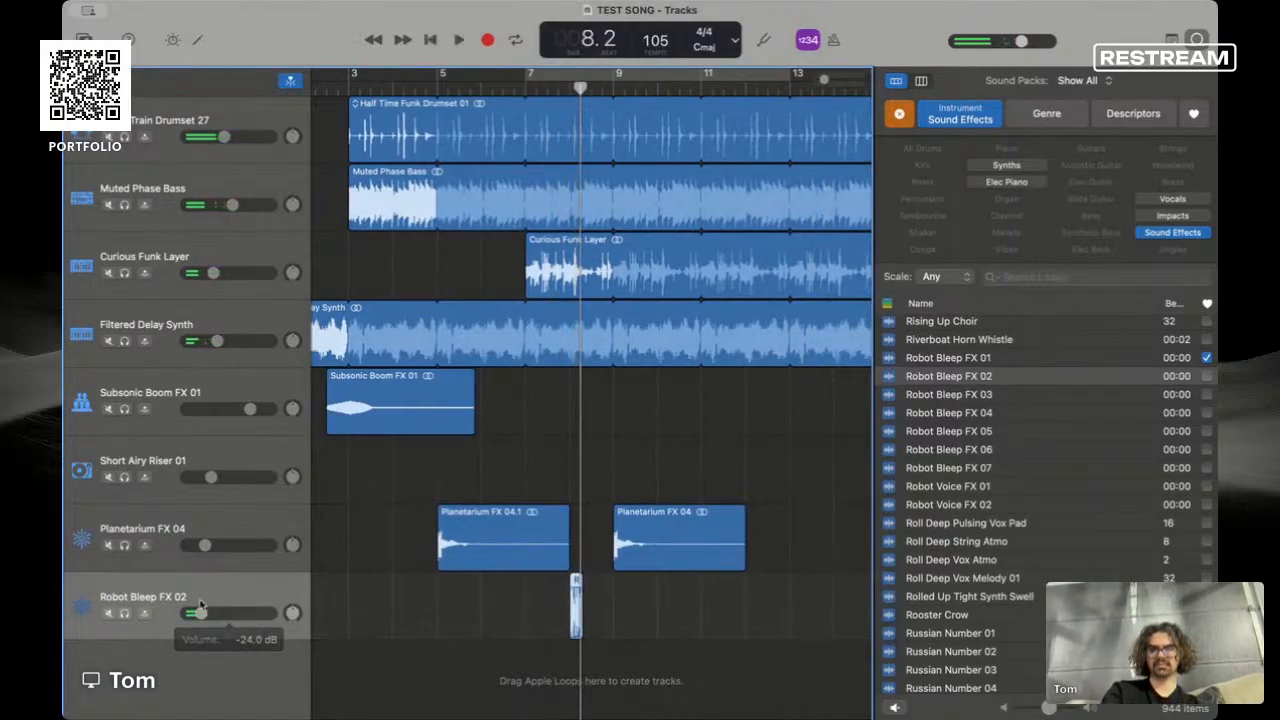
- Play back the song through the Robot Bleep FX 02 entry at bar 8, and stop
{"action": "left_click", "coordinate": [550, 88]}
{"action": "key", "text": "space"}
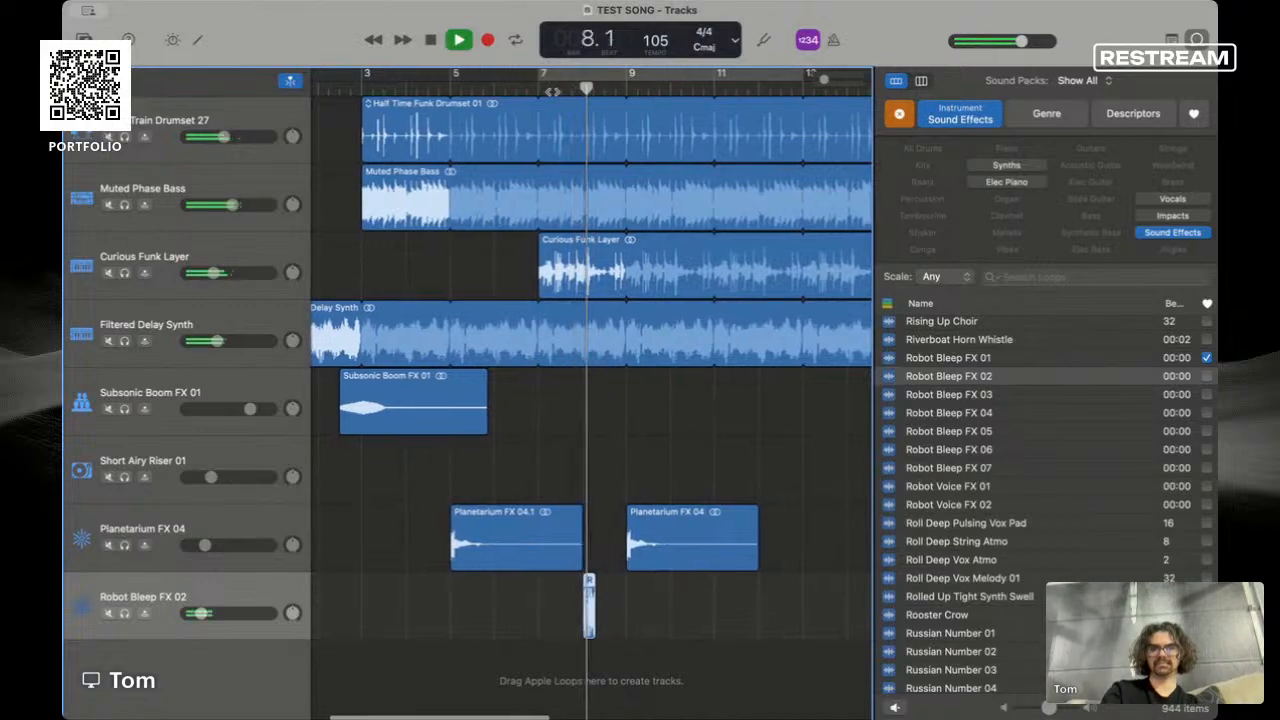
{"action": "key", "text": "space"}
- Audition Riverboat Horn Whistle and several Robot Bleep sounds, and add Robot Bleep FX 05 at bar 4 of the Robot Bleep FX 02 track
{"action": "left_click", "coordinate": [955, 339]}
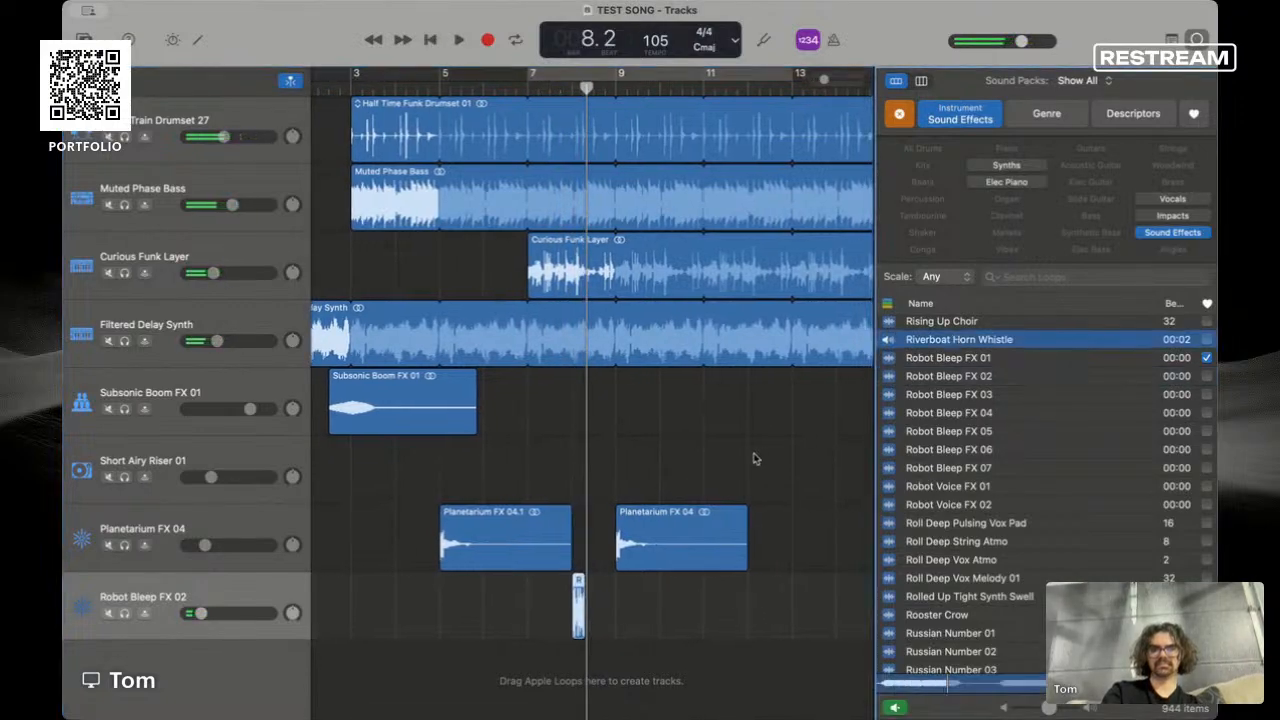
{"action": "left_click", "coordinate": [1037, 427]}
{"action": "left_click", "coordinate": [995, 467]}
{"action": "left_click", "coordinate": [953, 434]}
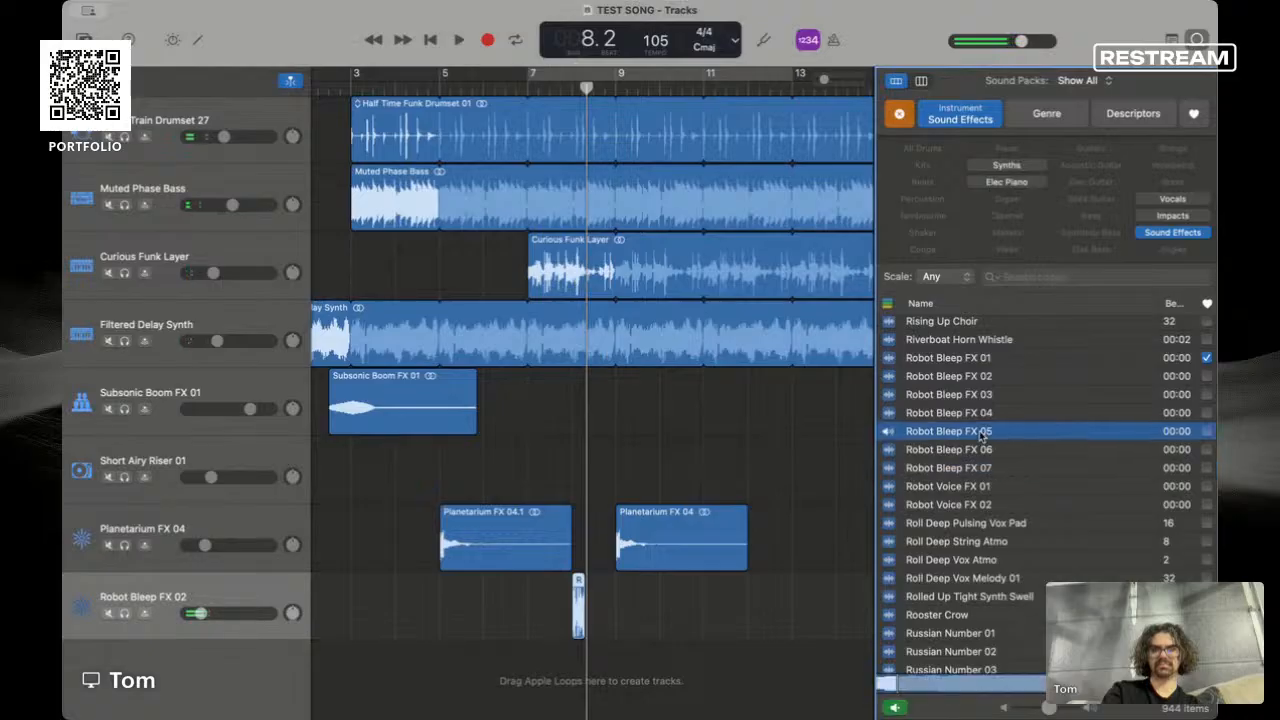
{"action": "left_click_drag", "start_coordinate": [953, 434], "coordinate": [397, 621]}
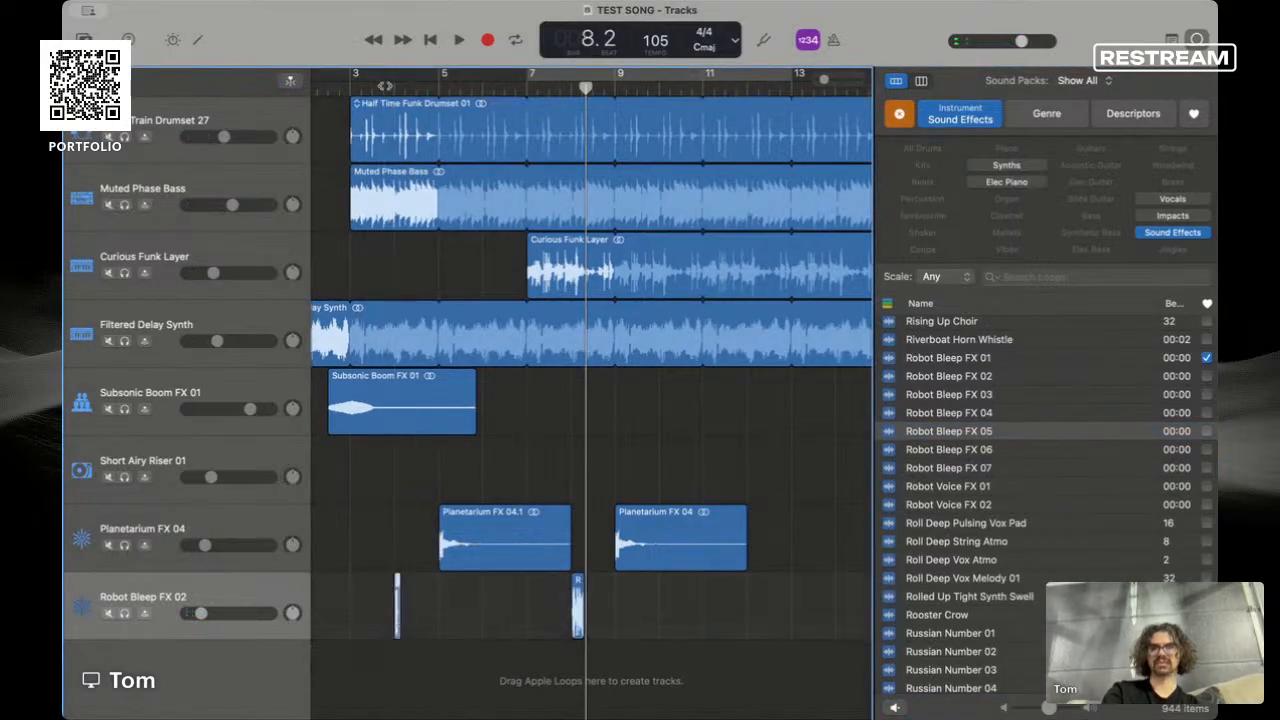
- Play the song around bar 4 and place a copy of the short Robot Bleep FX 05 region just before bar 5
{"action": "left_click", "coordinate": [385, 86]}
{"action": "key", "text": "space"}
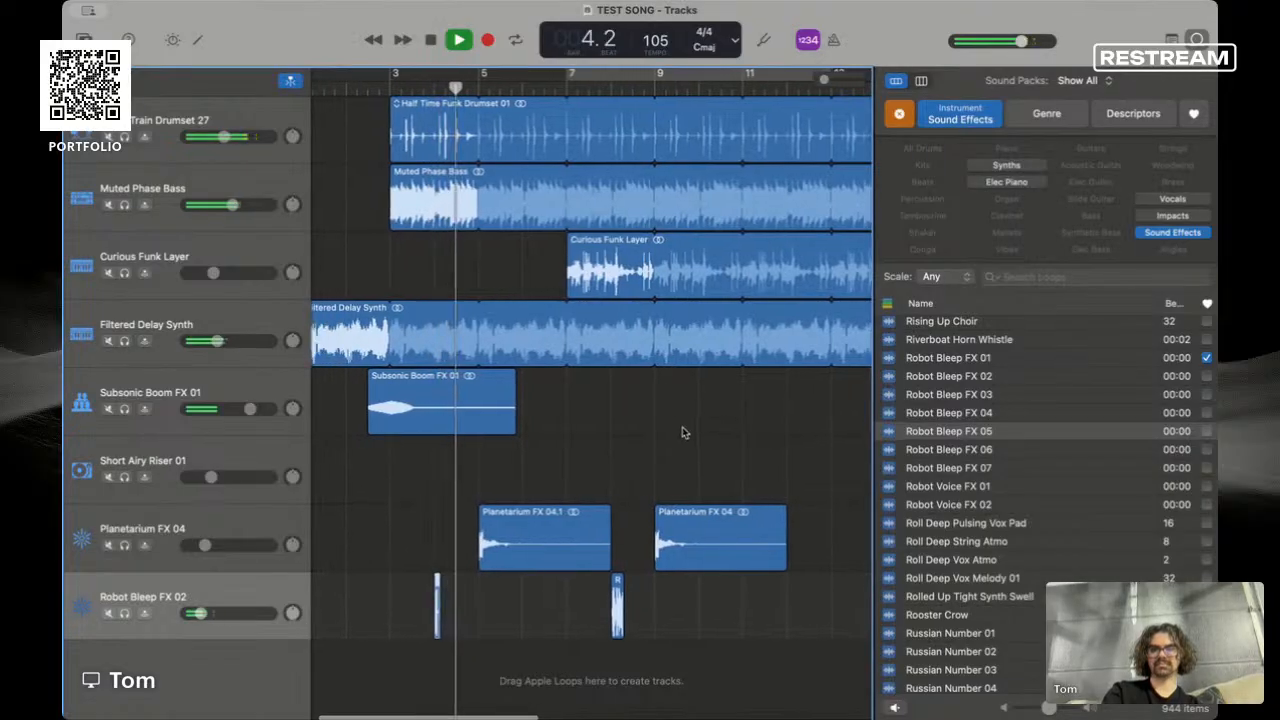
{"action": "key", "text": "space"}
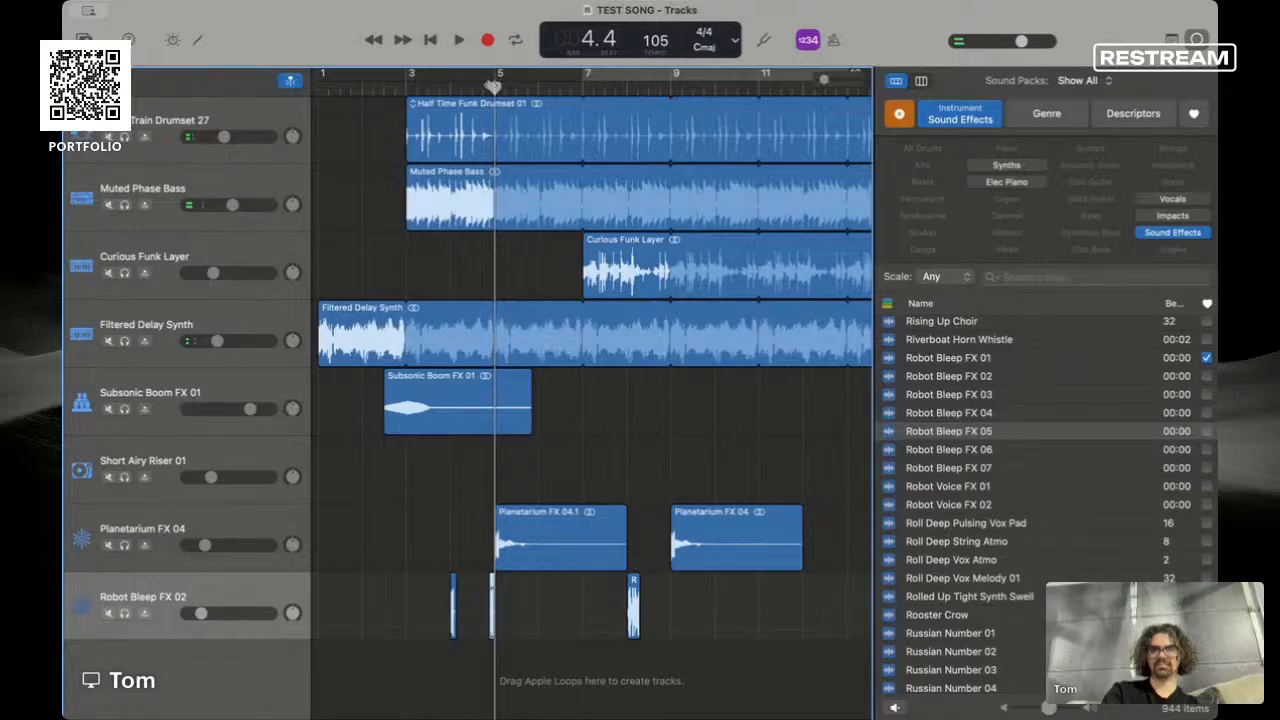
{"action": "key", "text": "space"}
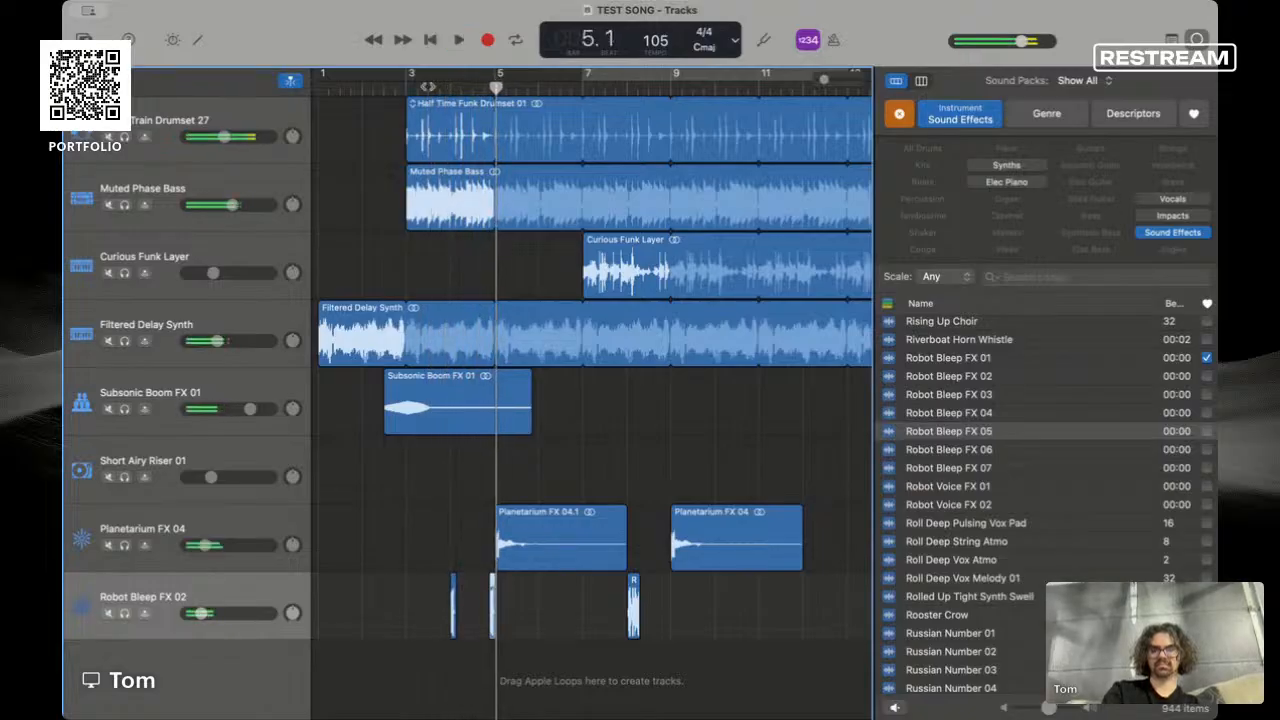
- Paste a copy of the short Robot Bleep FX 05 region and place it just before bar 9 on the Robot Bleep FX 02 track
{"action": "left_click", "coordinate": [673, 87]}
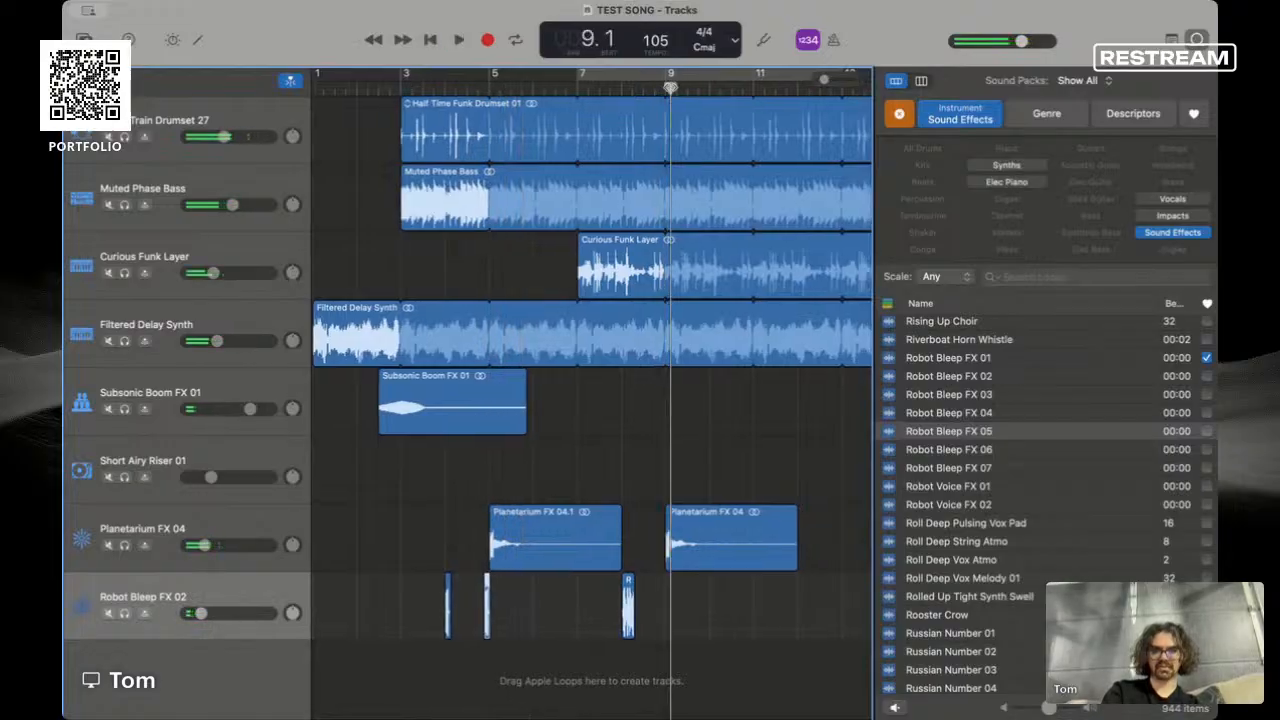
{"action": "left_click_drag", "start_coordinate": [660, 88], "coordinate": [654, 88]}
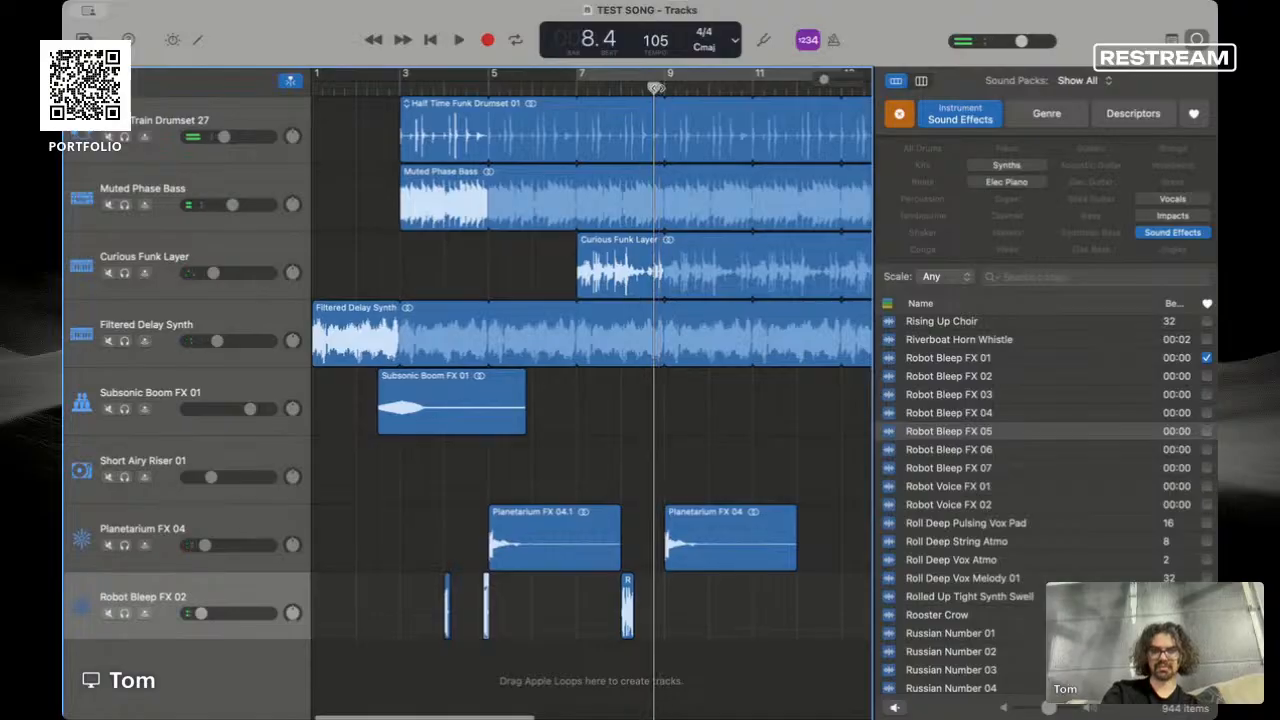
{"action": "key", "text": "super+v"}
{"action": "scroll", "coordinate": [652, 600], "scroll_direction": "up", "scroll_amount": 10}
{"action": "scroll", "coordinate": [652, 600], "scroll_direction": "down", "scroll_amount": 2}
{"action": "left_click_drag", "start_coordinate": [624, 598], "coordinate": [697, 597]}
- Play the song through the bleep before bar 9, replay the passage leading into bar 8, and stop
{"action": "key", "text": "space"}
{"action": "scroll", "coordinate": [630, 300], "scroll_direction": "down", "scroll_amount": 5}
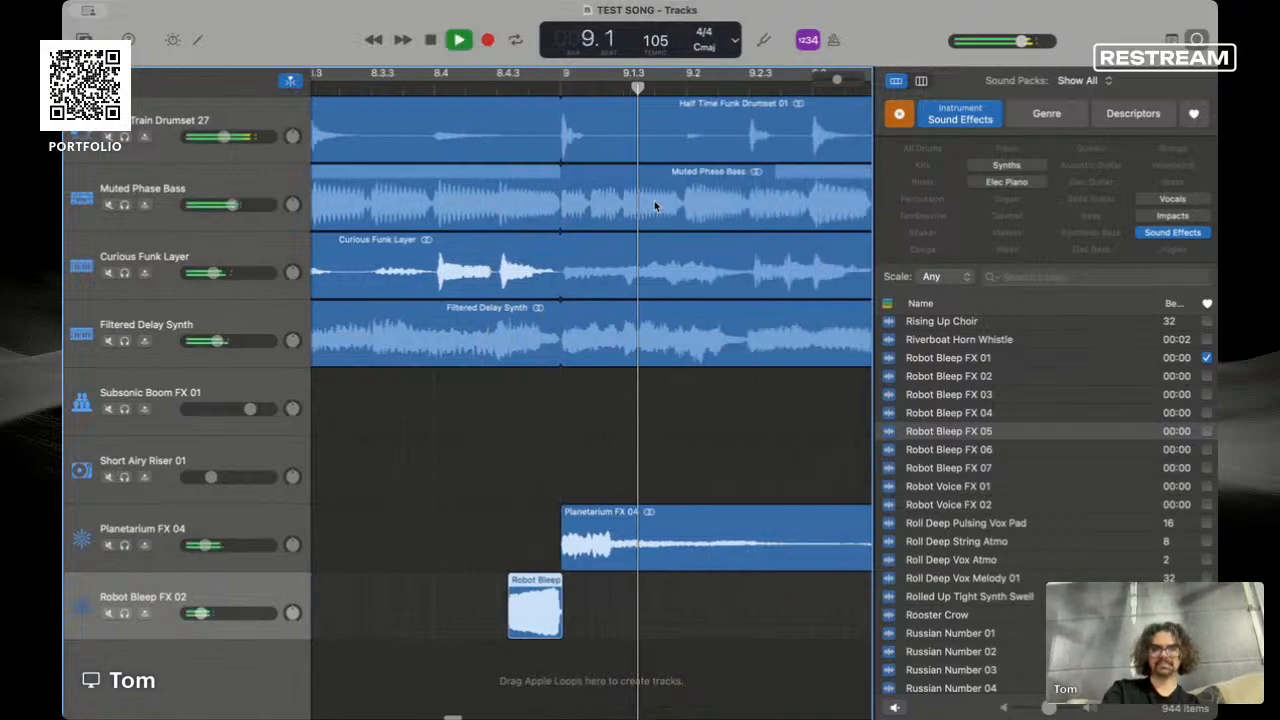
{"action": "scroll", "coordinate": [600, 394], "scroll_direction": "up", "scroll_amount": 5}
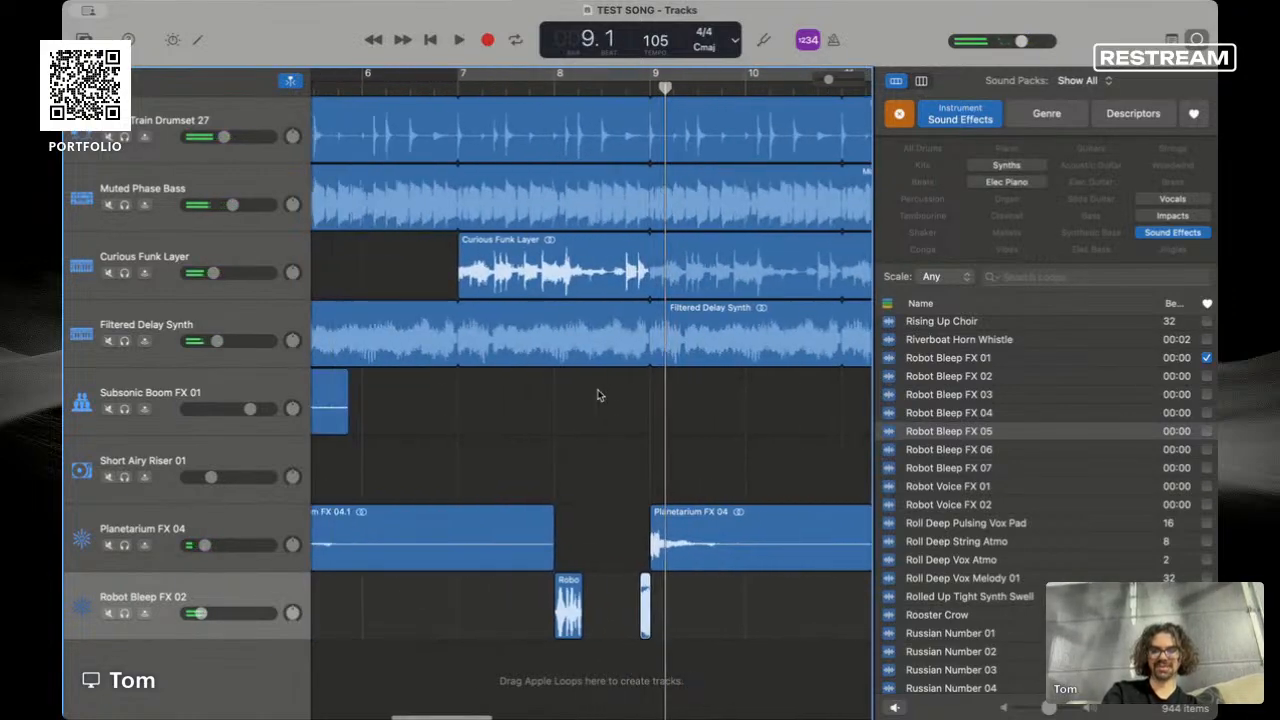
{"action": "left_click", "coordinate": [531, 86]}
{"action": "key", "text": "space"}
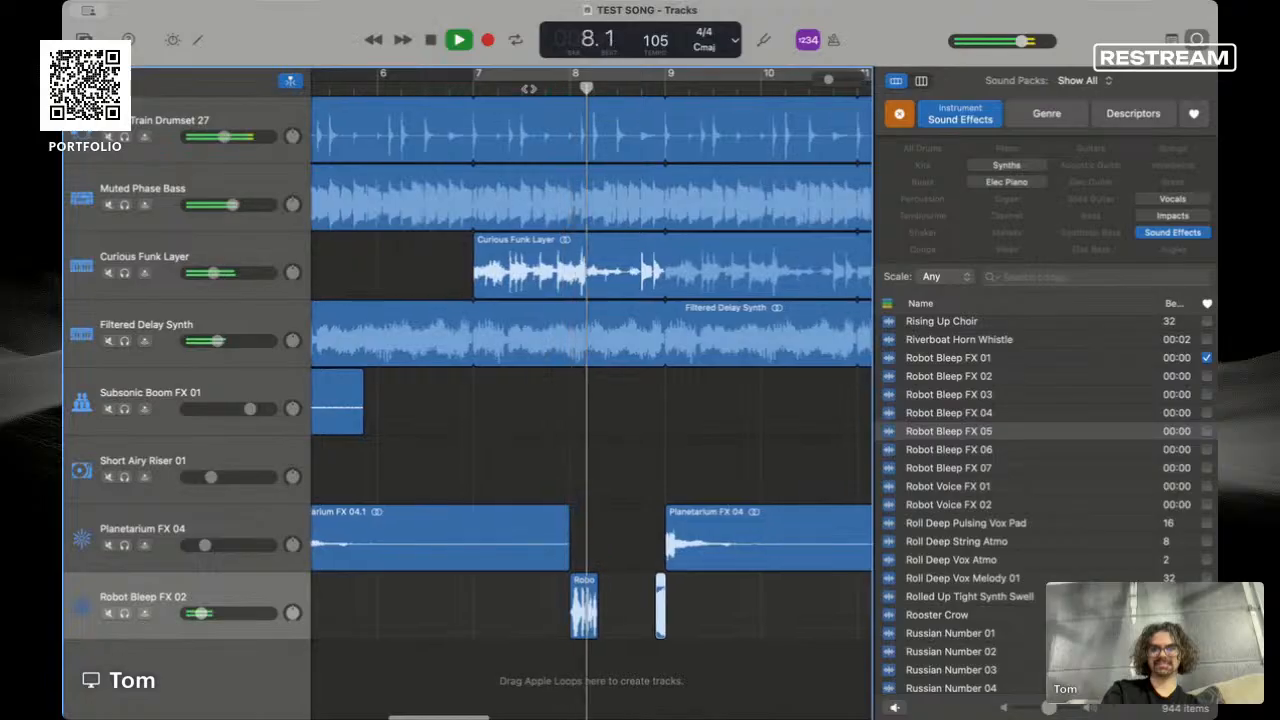
{"action": "key", "text": "space"}
- Audition Roll Deep Pulsing Vox Pad and Robot Bleep FX 06, 02 and 01 in the loop browser
{"action": "left_click", "coordinate": [996, 526]}
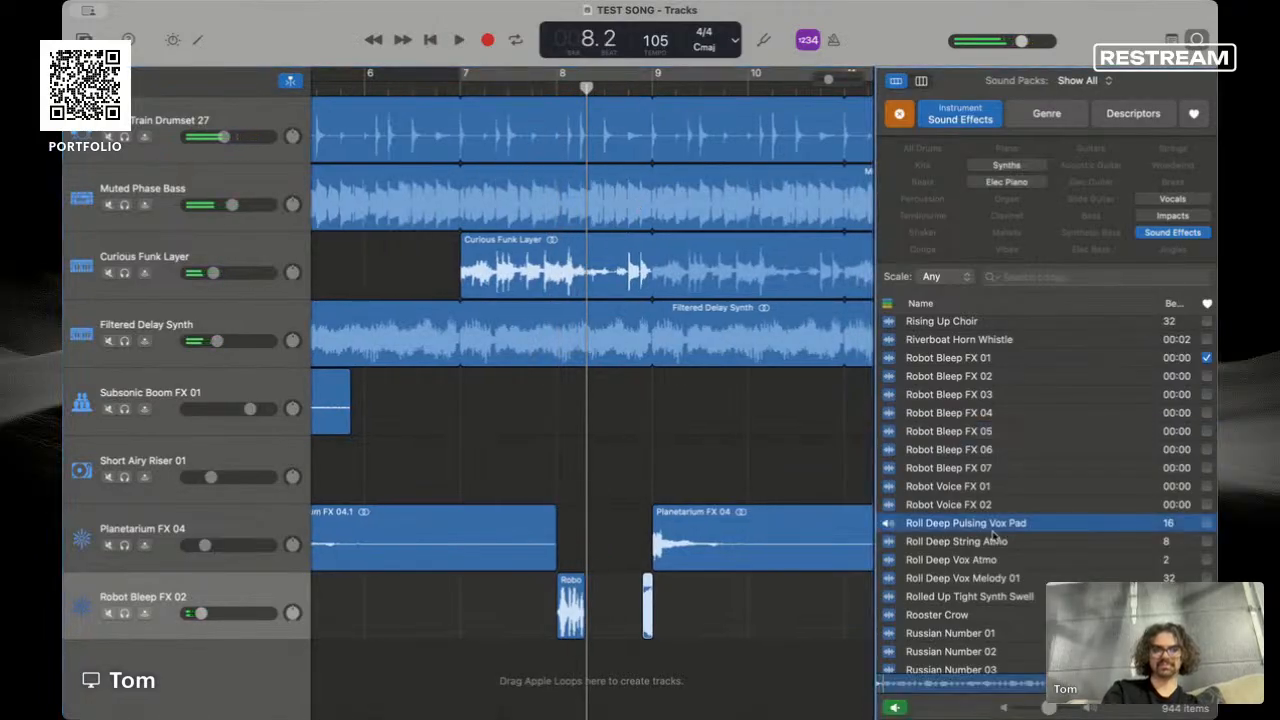
{"action": "left_click", "coordinate": [989, 450]}
{"action": "left_click", "coordinate": [988, 379]}
{"action": "left_click", "coordinate": [989, 360]}
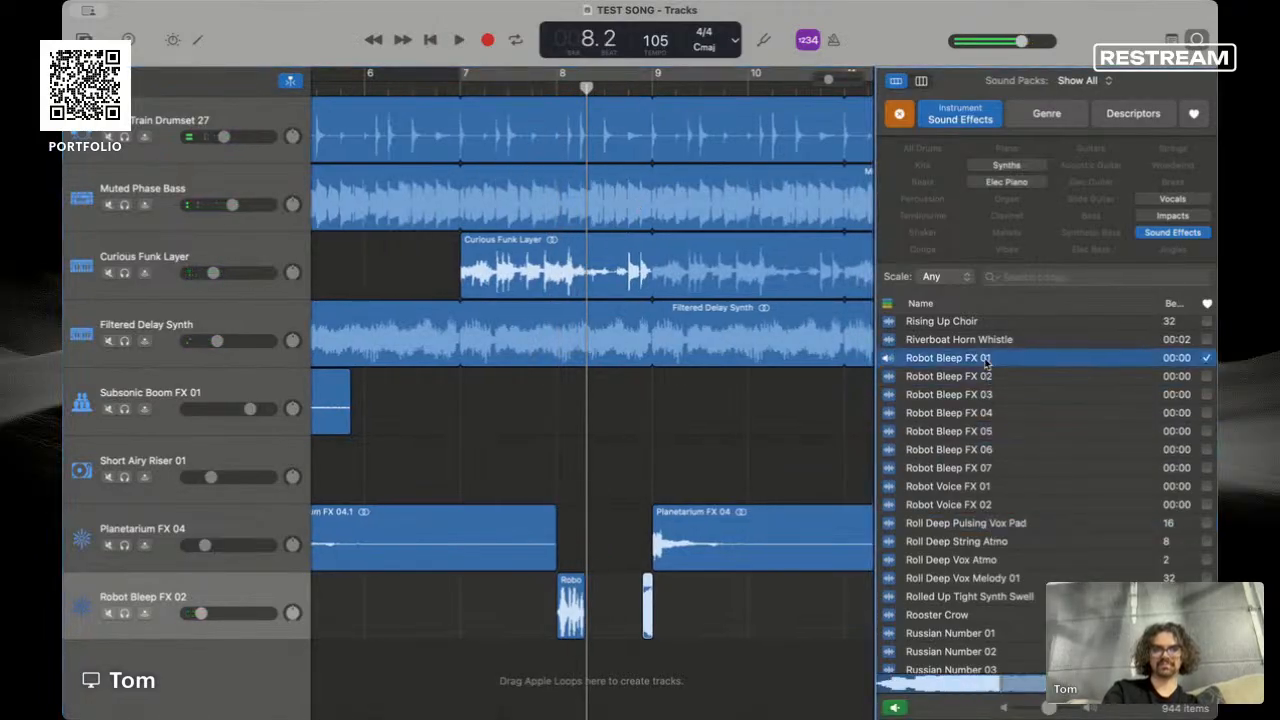
{"action": "left_click", "coordinate": [988, 378]}
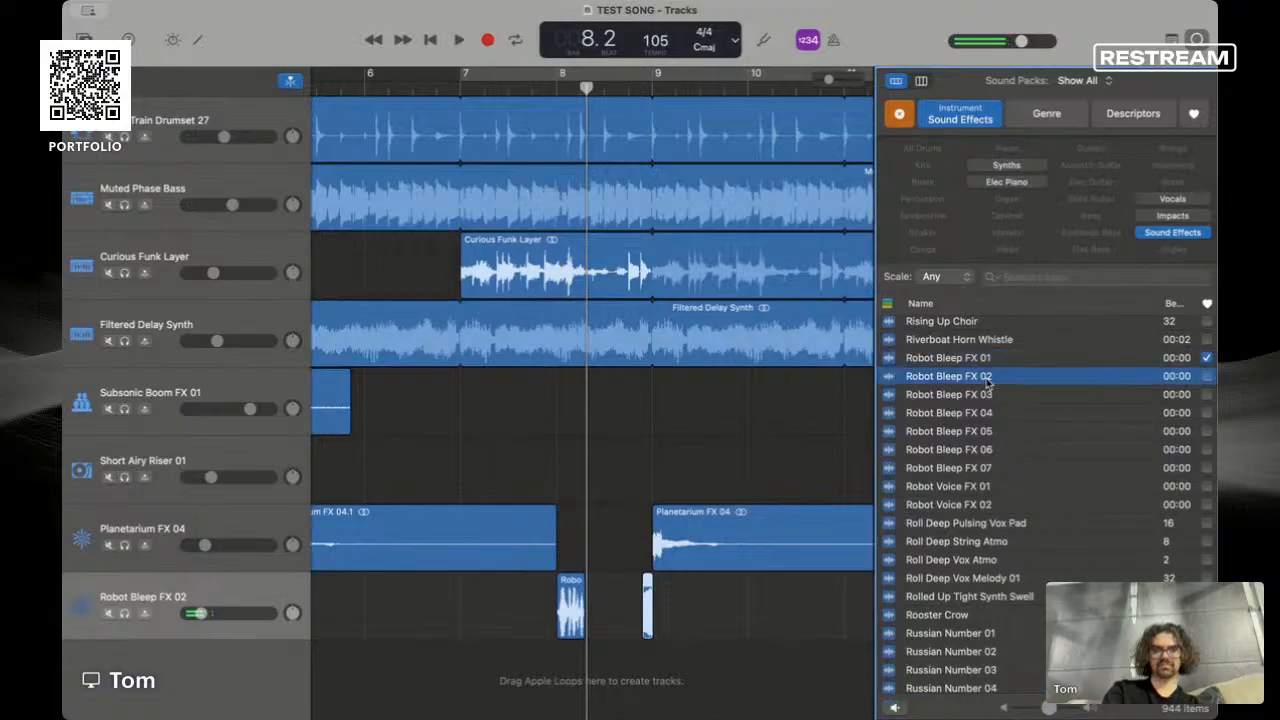
{"action": "left_click", "coordinate": [955, 358]}
- Add Robot Bleep FX 01 at bar 12 of the Robot Bleep FX 02 track and move it to bar 13 on the Planetarium FX 04 track
{"action": "scroll", "coordinate": [797, 527], "scroll_direction": "right", "scroll_amount": 3}
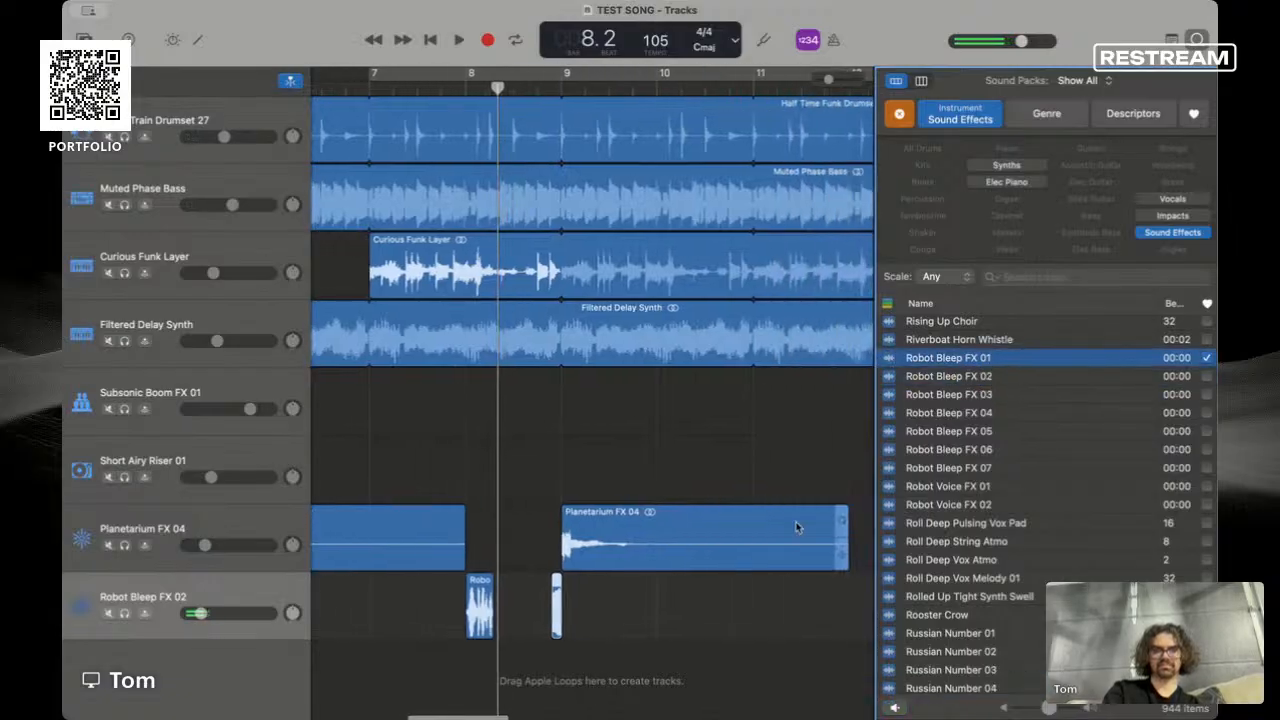
{"action": "scroll", "coordinate": [797, 527], "scroll_direction": "right", "scroll_amount": 1}
{"action": "left_click_drag", "start_coordinate": [907, 393], "coordinate": [743, 593]}
{"action": "scroll", "coordinate": [743, 593], "scroll_direction": "down", "scroll_amount": 5}
{"action": "scroll", "coordinate": [743, 593], "scroll_direction": "up", "scroll_amount": 3}
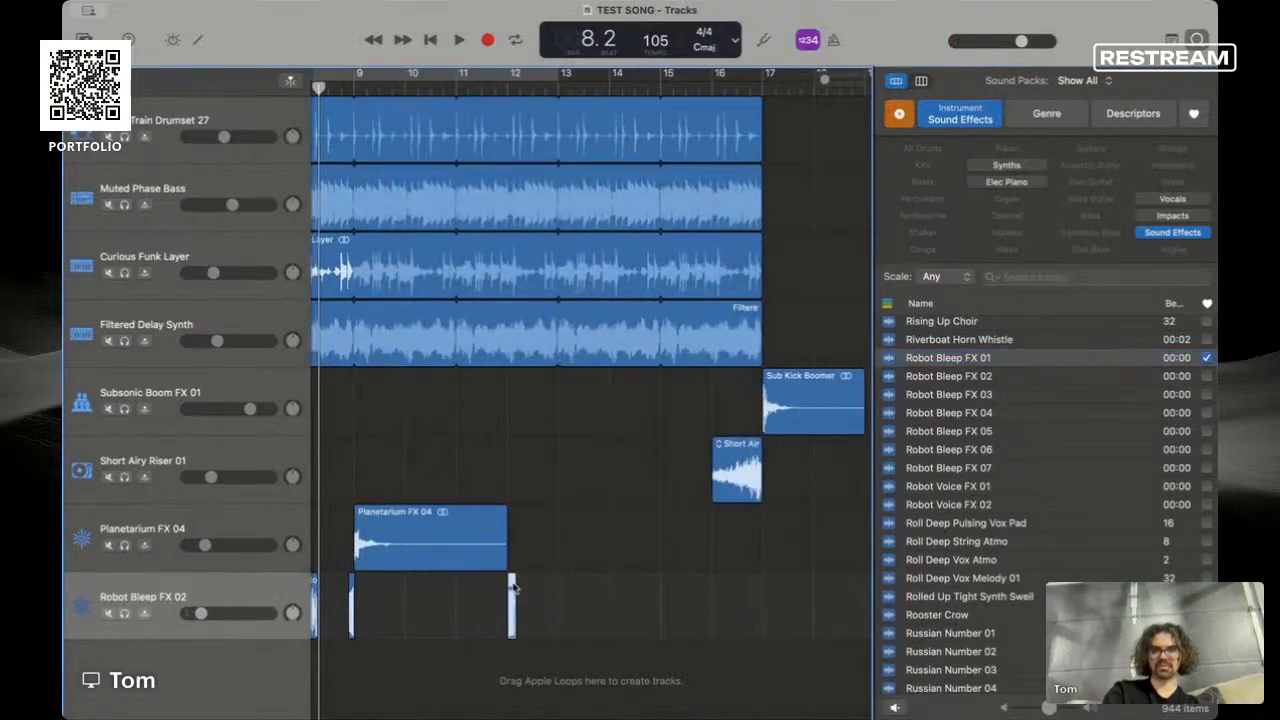
{"action": "left_click_drag", "start_coordinate": [515, 585], "coordinate": [566, 522]}
- Play the song through the bleep at bar 13, and listen to short passages from bar 14 and from around bar 2
{"action": "key", "text": "space"}
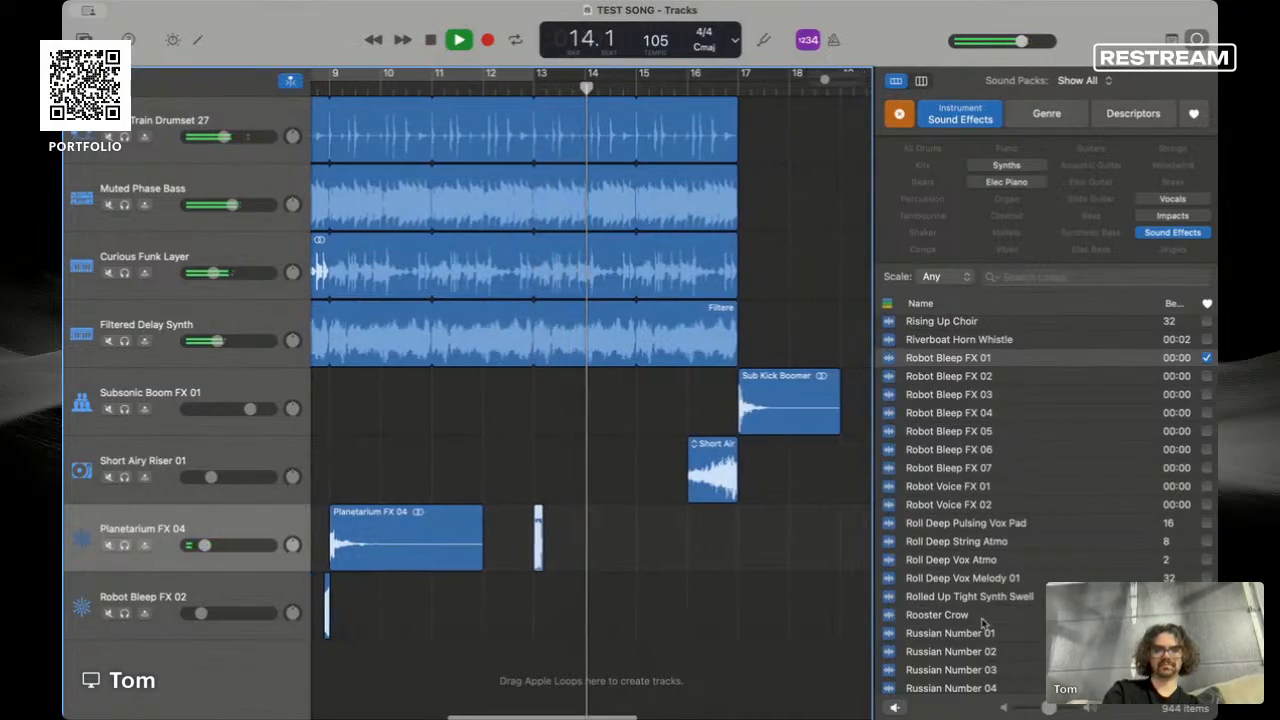
{"action": "key", "text": "space"}
{"action": "scroll", "coordinate": [651, 441], "scroll_direction": "down", "scroll_amount": 5}
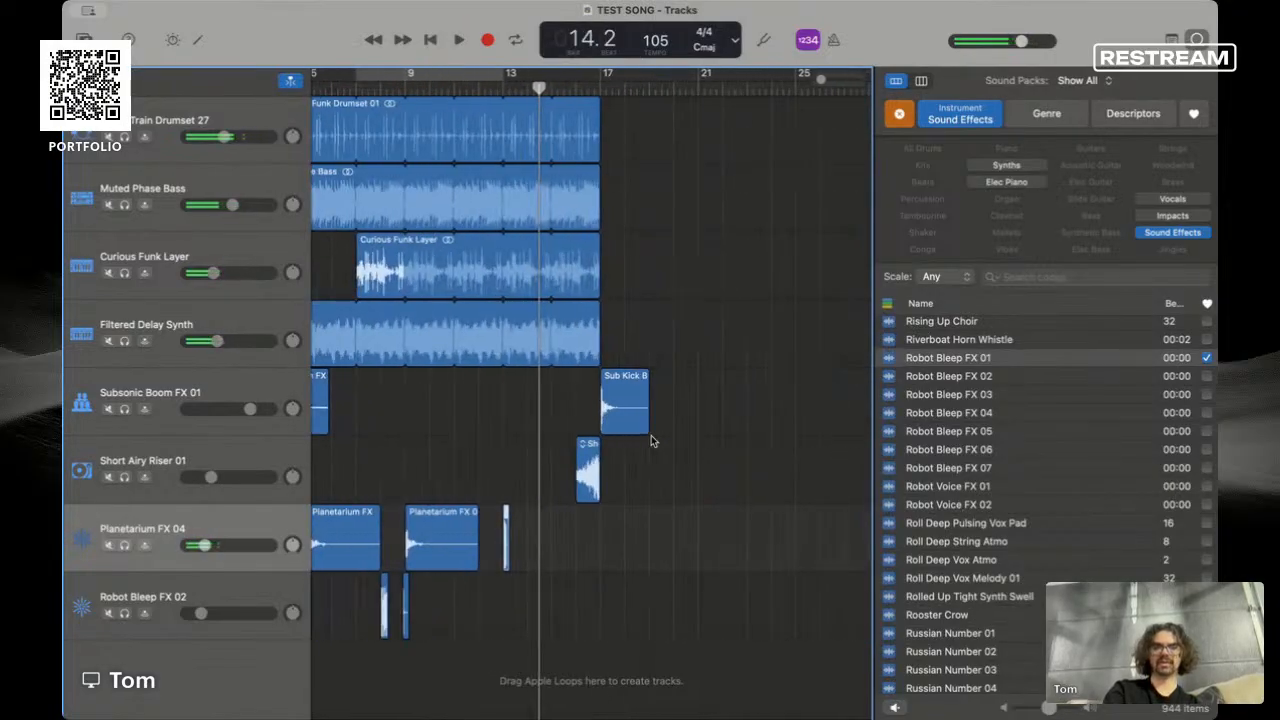
{"action": "scroll", "coordinate": [651, 441], "scroll_direction": "left", "scroll_amount": 3}
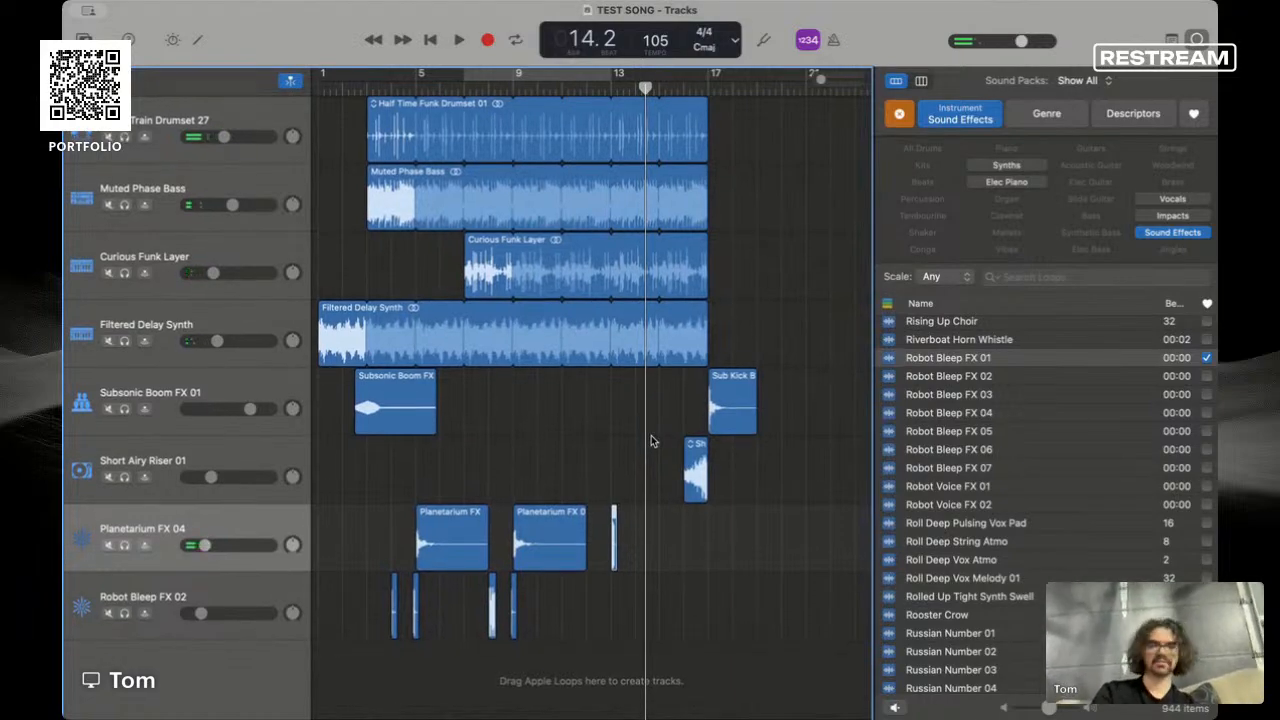
{"action": "key", "text": "space"}
{"action": "key", "text": "space"}
{"action": "scroll", "coordinate": [408, 110], "scroll_direction": "left", "scroll_amount": 2}
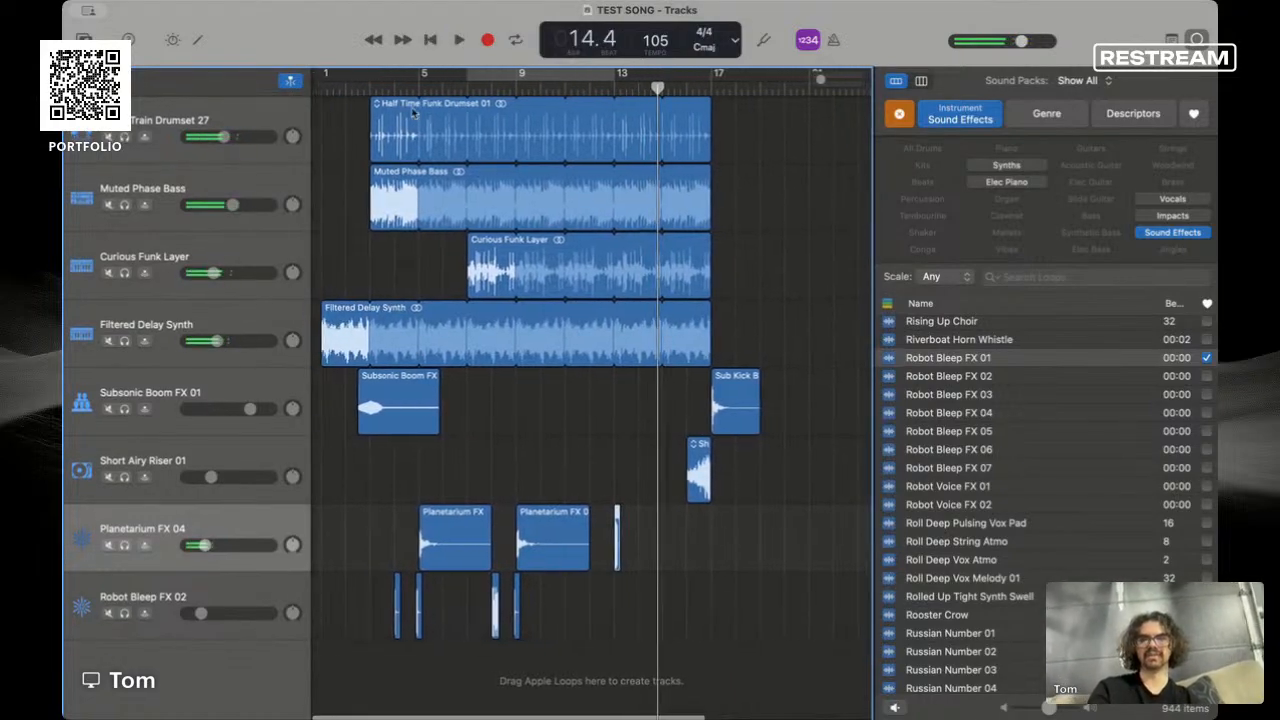
{"action": "left_click", "coordinate": [352, 88]}
{"action": "key", "text": "space"}
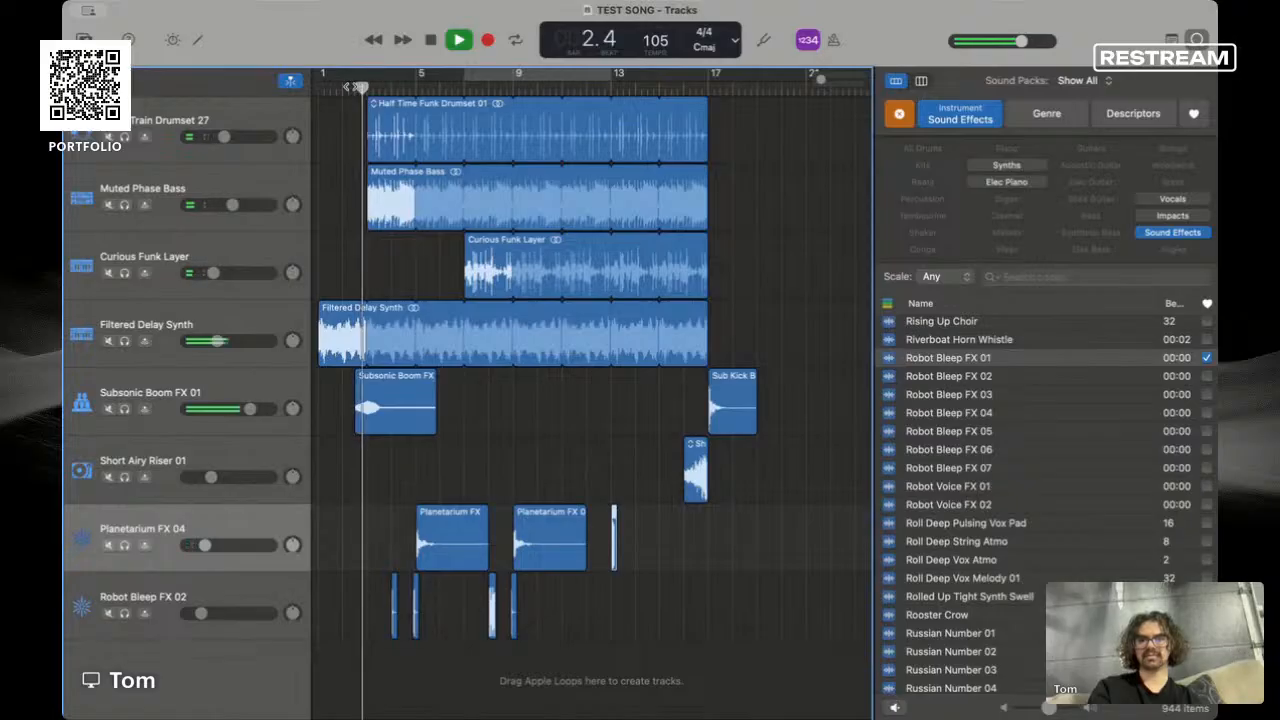
{"action": "key", "text": "space"}
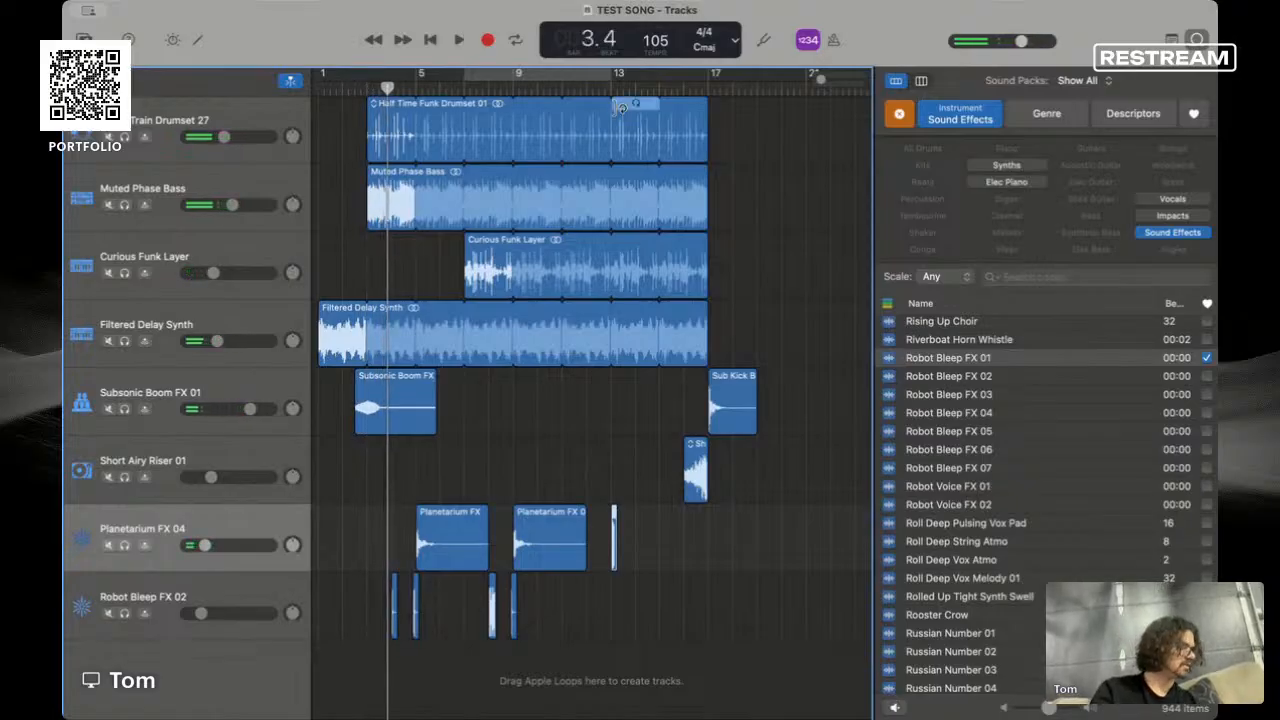
- Clear the Sound Effects instrument filter from the loop browser
{"action": "left_click", "coordinate": [1115, 116]}
{"action": "left_click", "coordinate": [1080, 118]}
{"action": "left_click", "coordinate": [960, 120]}
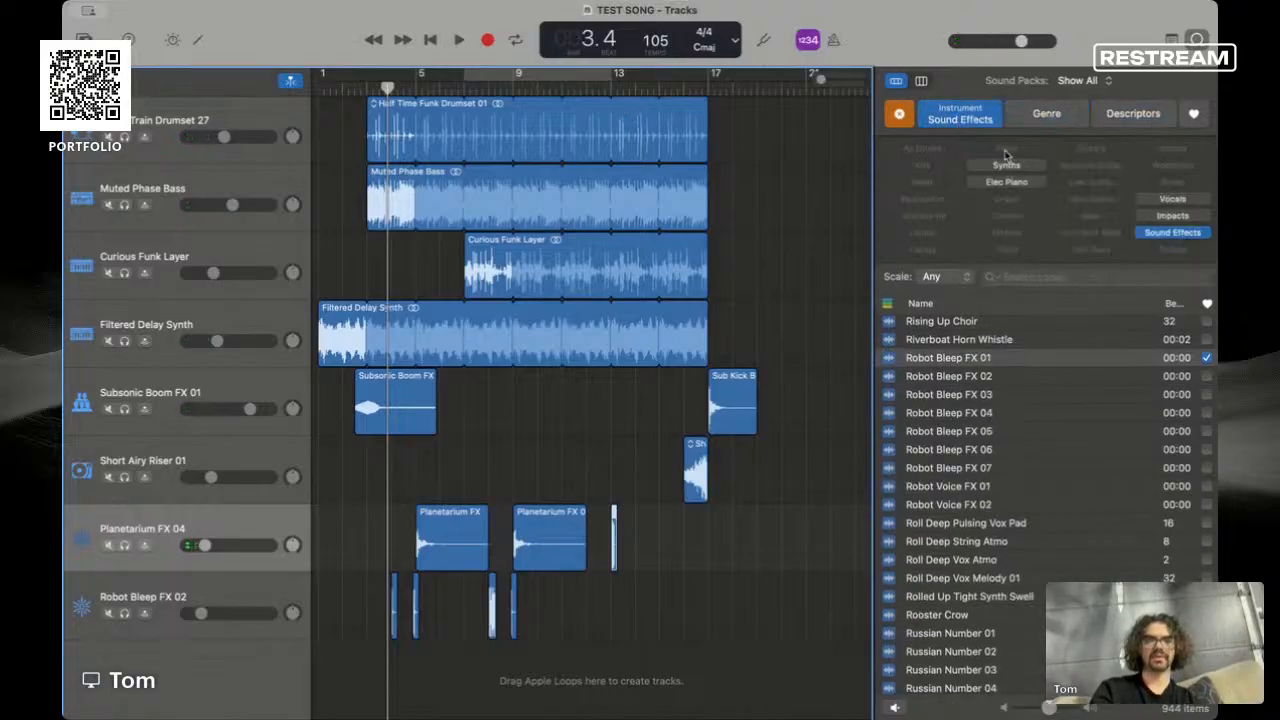
{"action": "left_click", "coordinate": [1160, 234]}
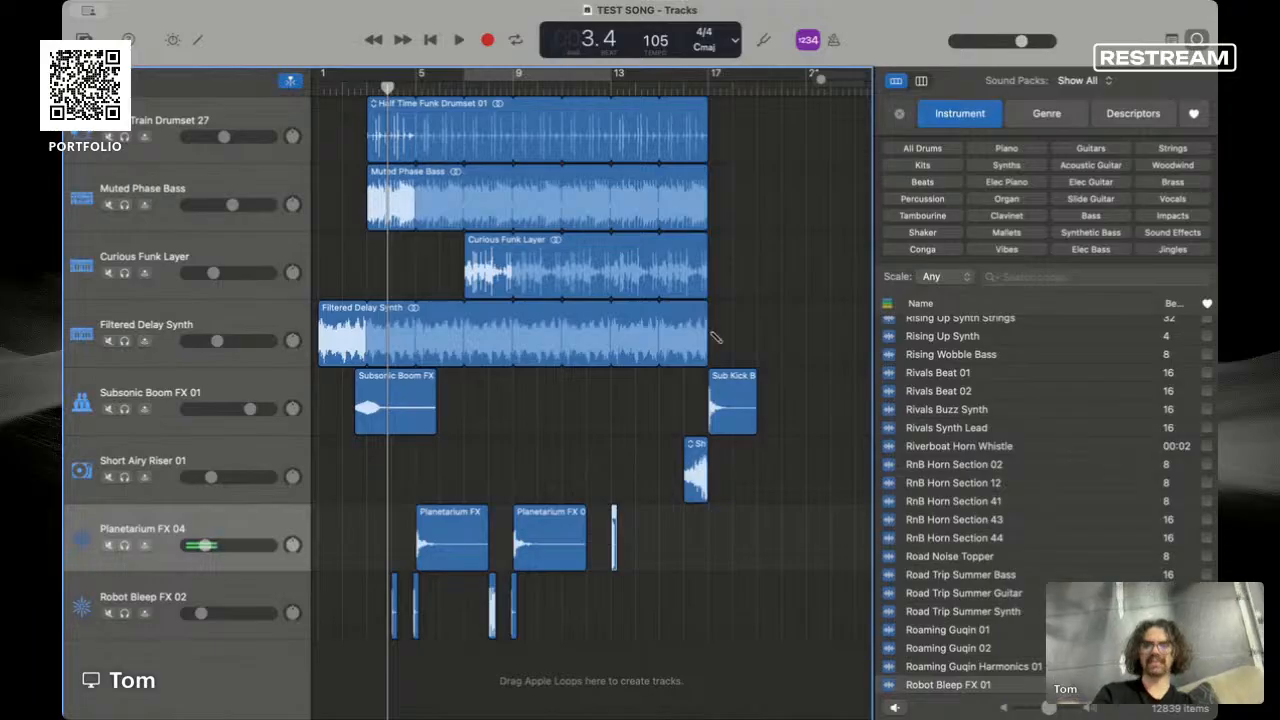
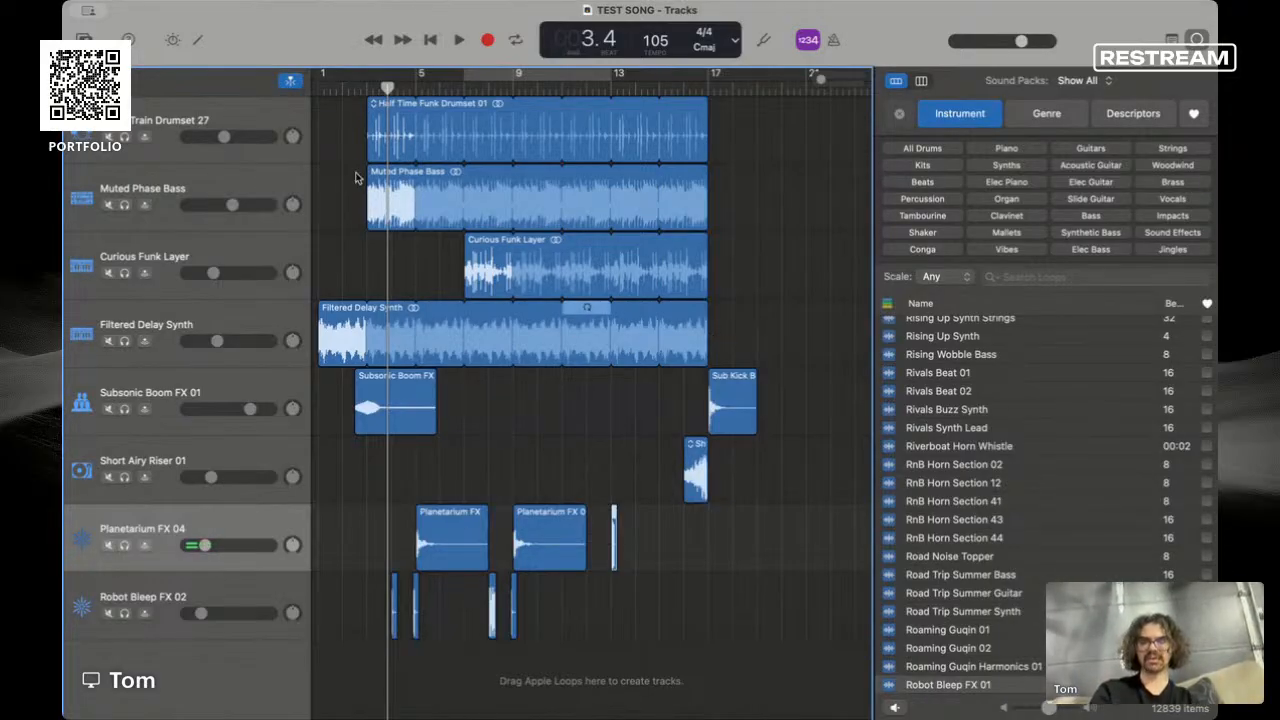
- Return the playhead to the start of the song at bar 1
{"action": "scroll", "coordinate": [397, 116], "scroll_direction": "left", "scroll_amount": 1}
{"action": "scroll", "coordinate": [358, 108], "scroll_direction": "up", "scroll_amount": 5}
{"action": "scroll", "coordinate": [358, 108], "scroll_direction": "down", "scroll_amount": 3}
{"action": "scroll", "coordinate": [355, 108], "scroll_direction": "down", "scroll_amount": 3}
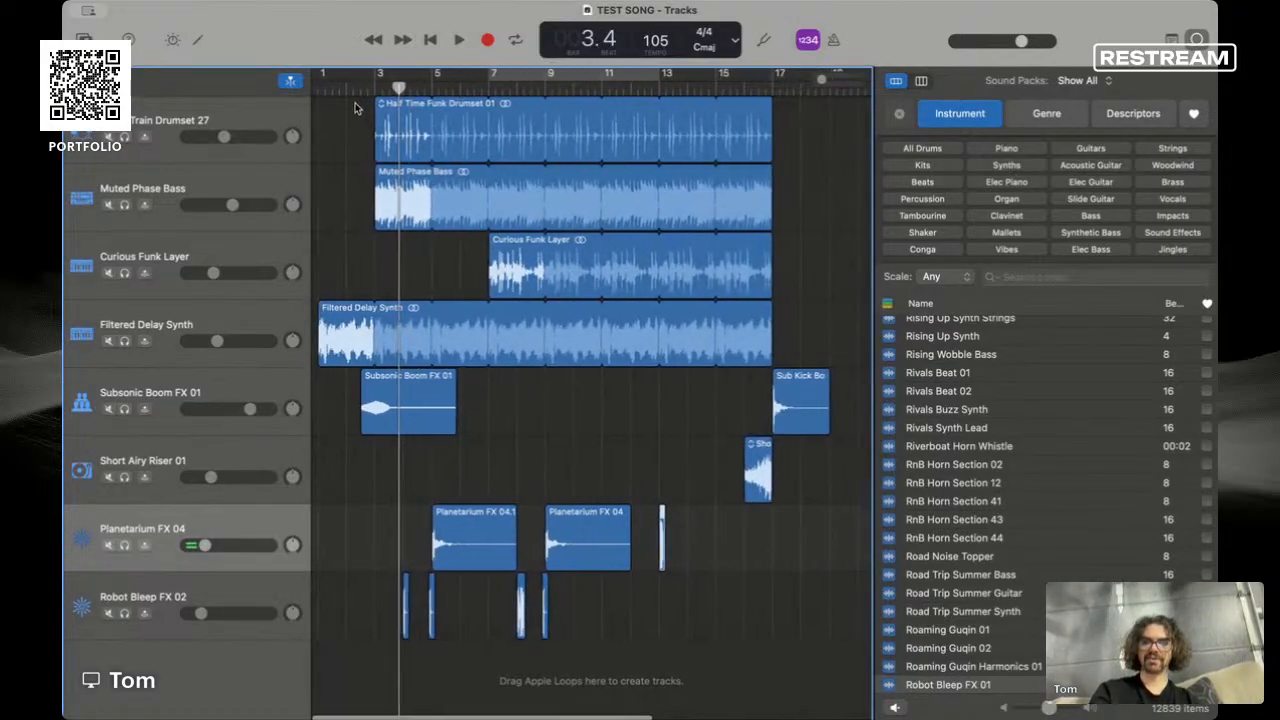
{"action": "left_click_drag", "start_coordinate": [397, 90], "coordinate": [299, 109]}
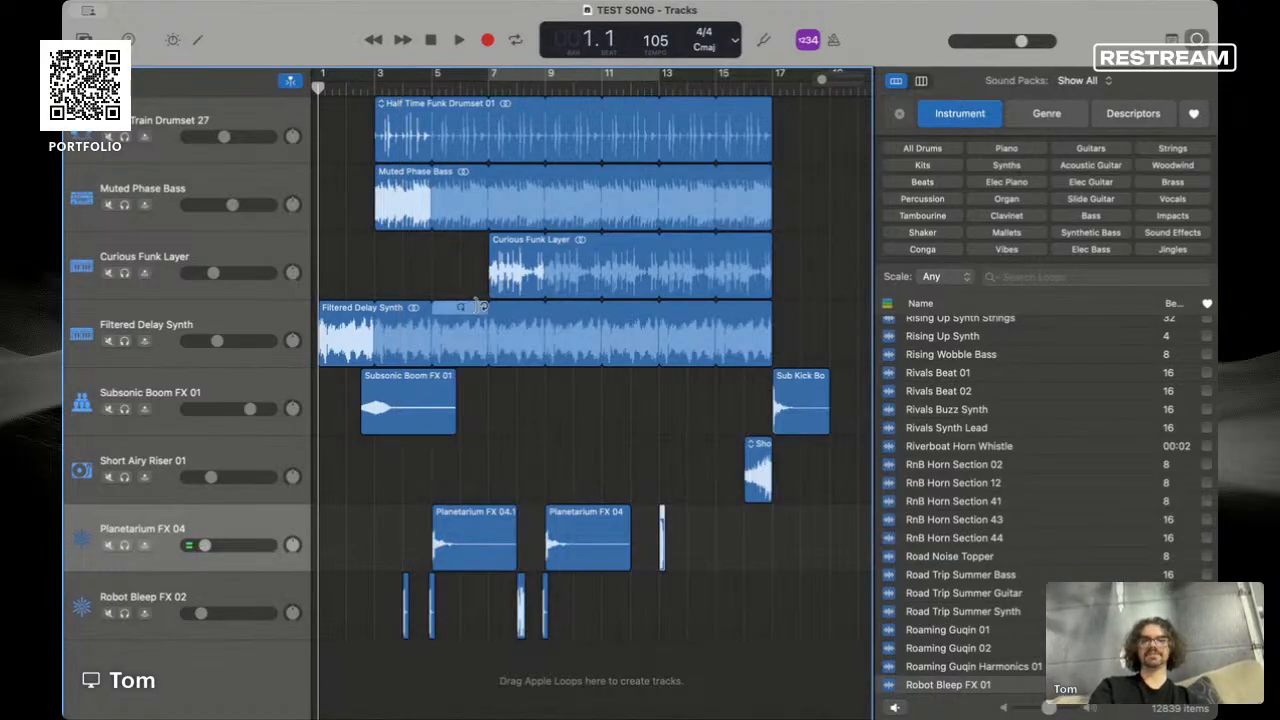
- Browse the full loop list and filter it to the Clavinet instrument
{"action": "scroll", "coordinate": [1069, 342], "scroll_direction": "up", "scroll_amount": 15}
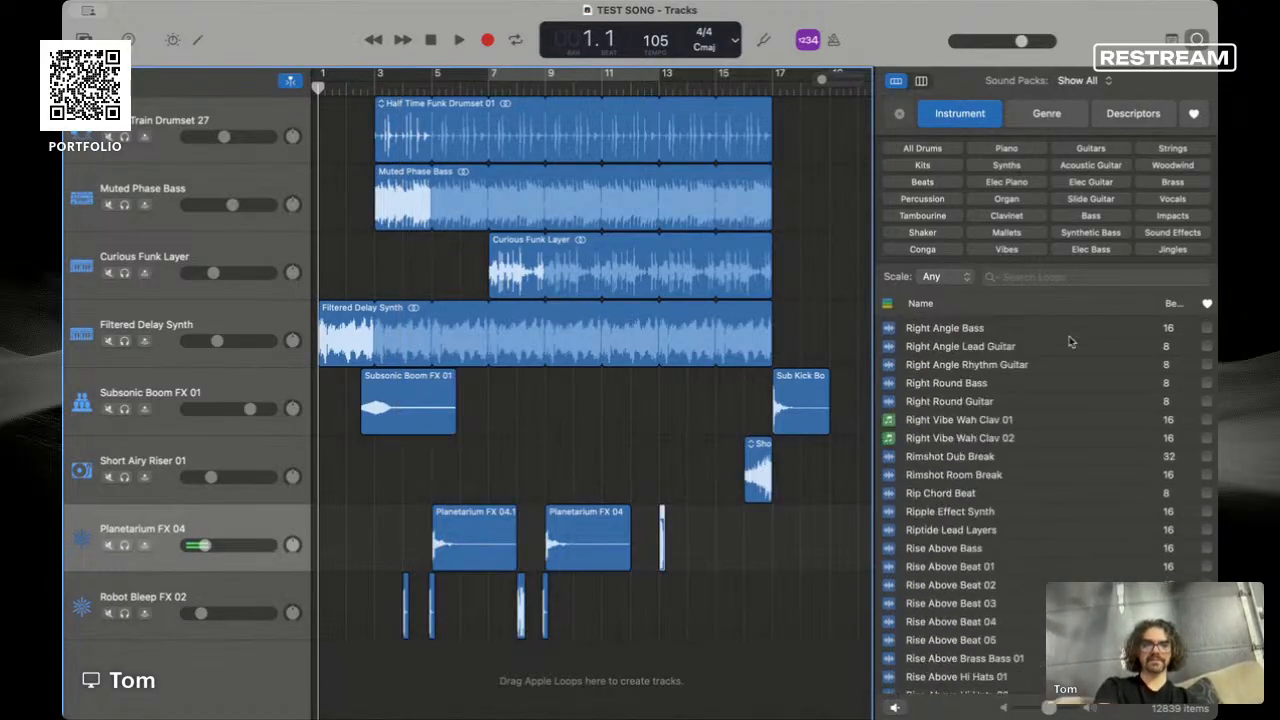
{"action": "scroll", "coordinate": [1069, 342], "scroll_direction": "up", "scroll_amount": 15}
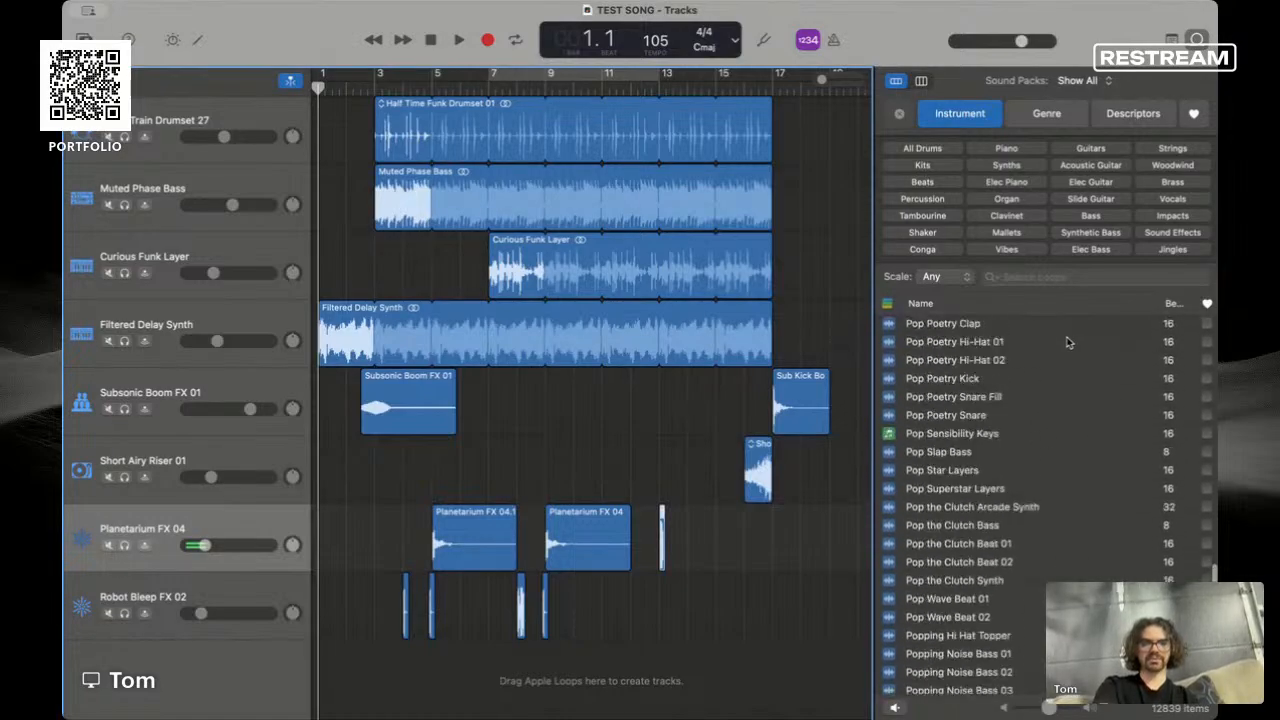
{"action": "scroll", "coordinate": [1069, 342], "scroll_direction": "up", "scroll_amount": 15}
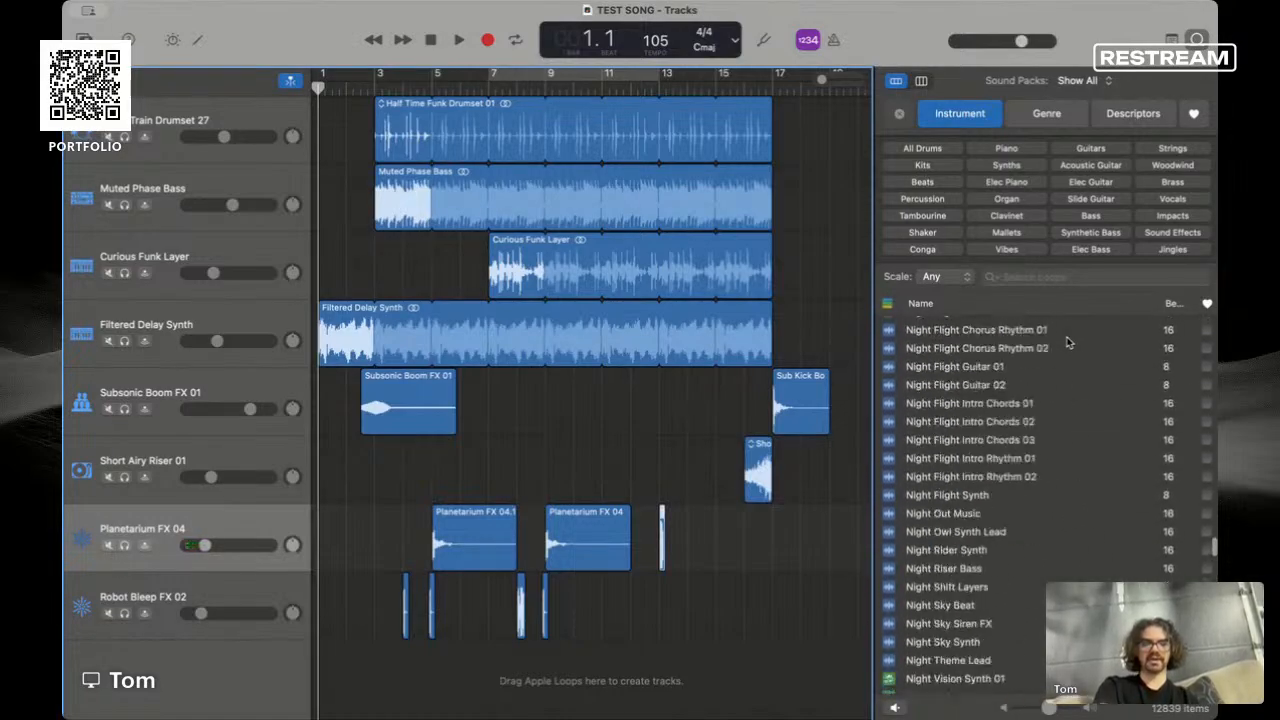
{"action": "scroll", "coordinate": [1069, 342], "scroll_direction": "up", "scroll_amount": 3}
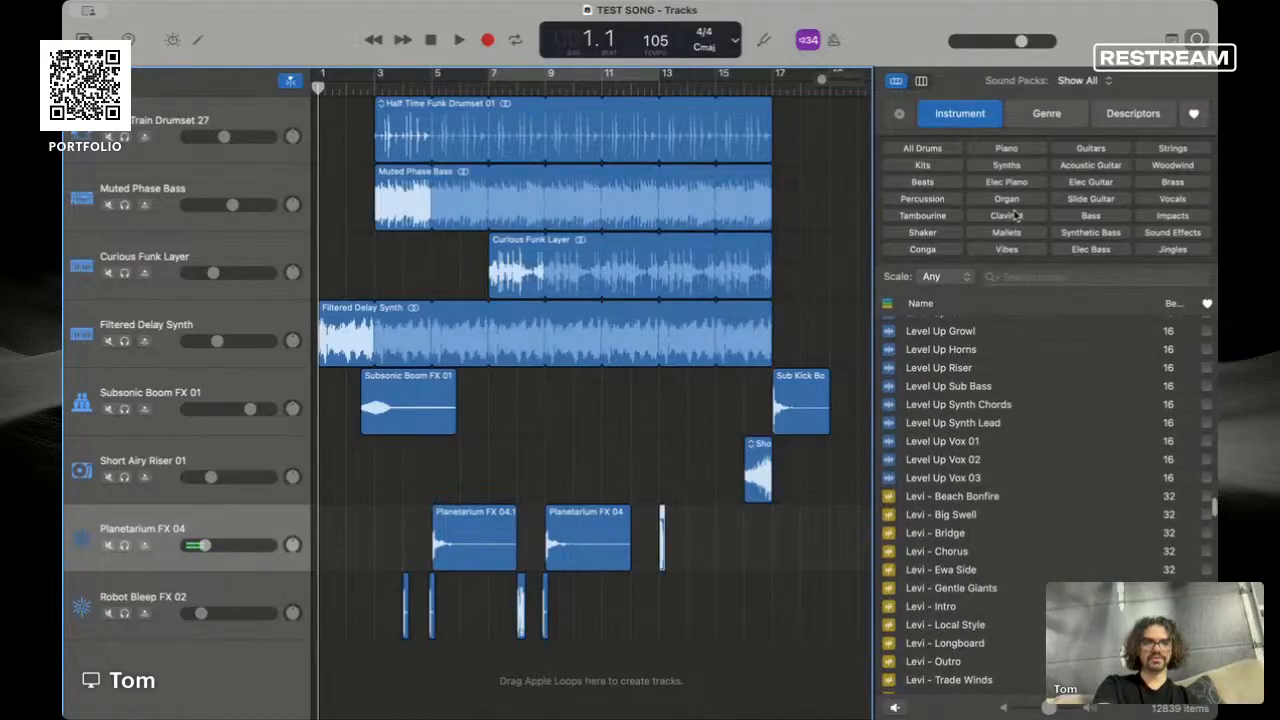
{"action": "left_click", "coordinate": [1006, 215]}
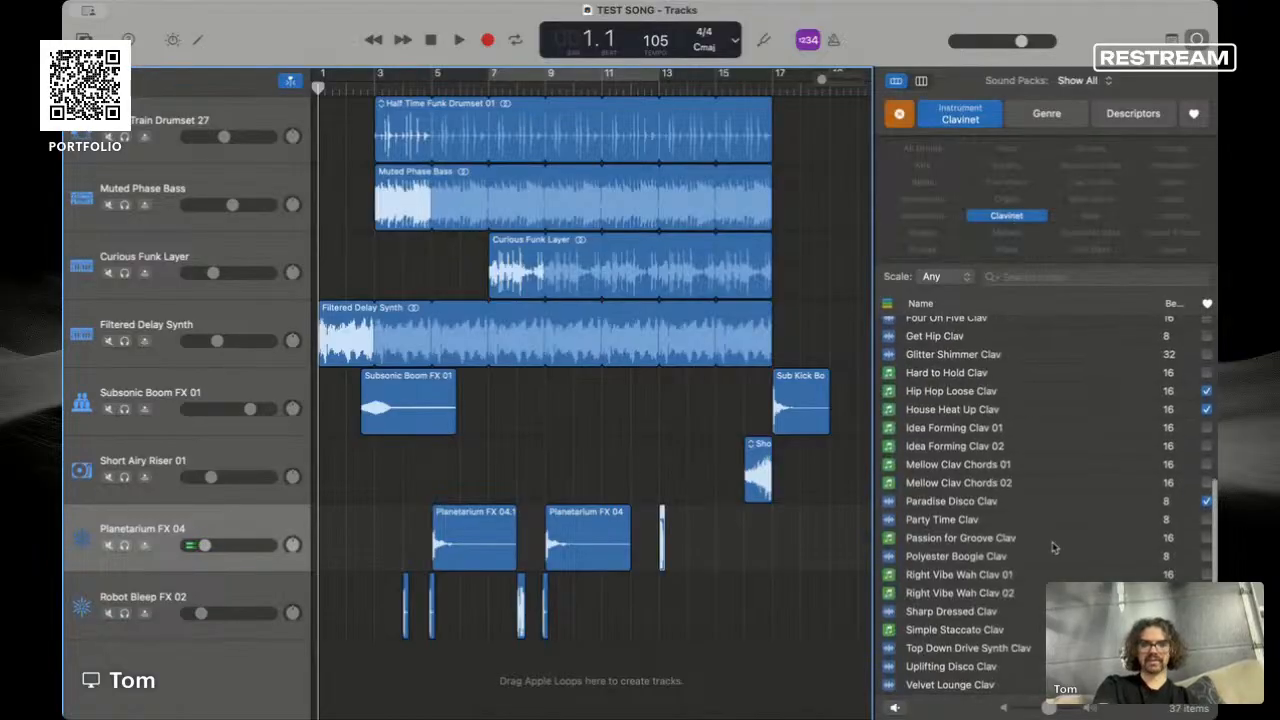
- Audition Mellow Clav Chords 02 and House Heat Up Clav, and add House Heat Up Clav at bar 11 on a new track below Robot Bleep FX 02
{"action": "left_click", "coordinate": [979, 483]}
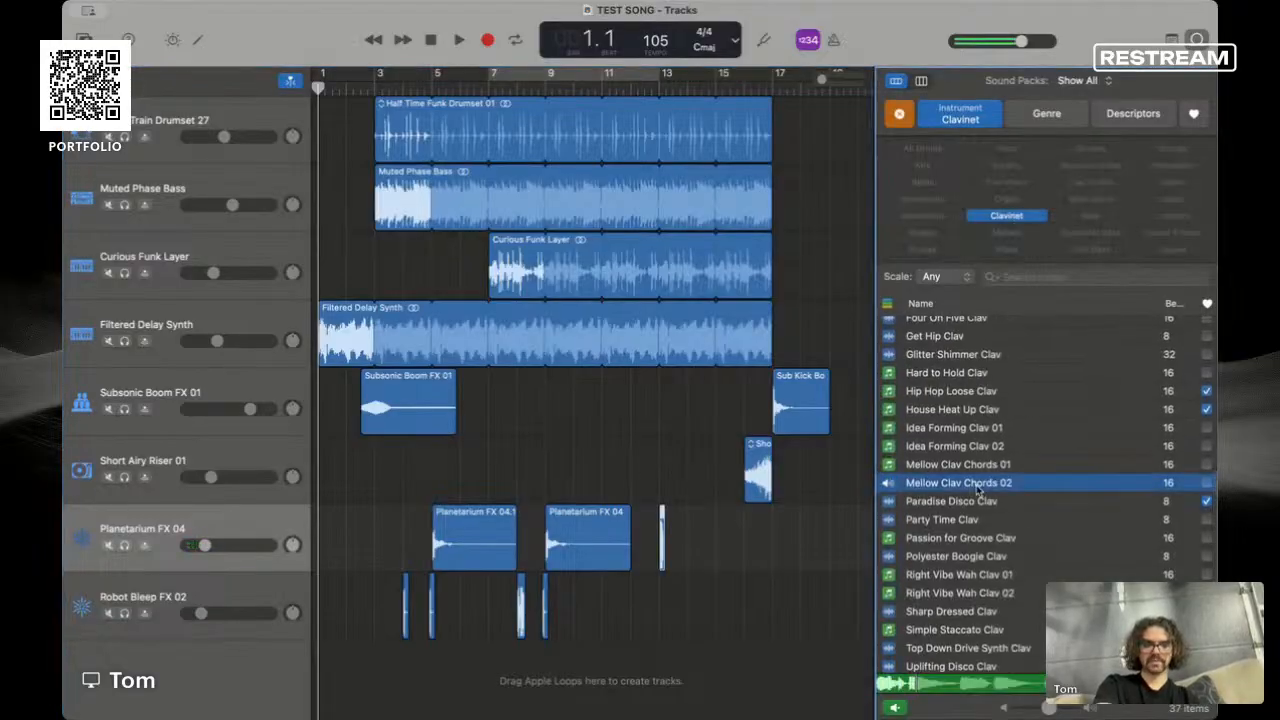
{"action": "key", "text": "space"}
{"action": "key", "text": "space"}
{"action": "scroll", "coordinate": [962, 465], "scroll_direction": "up", "scroll_amount": 5}
{"action": "scroll", "coordinate": [962, 465], "scroll_direction": "down", "scroll_amount": 5}
{"action": "scroll", "coordinate": [962, 465], "scroll_direction": "up", "scroll_amount": 1}
{"action": "left_click", "coordinate": [968, 449]}
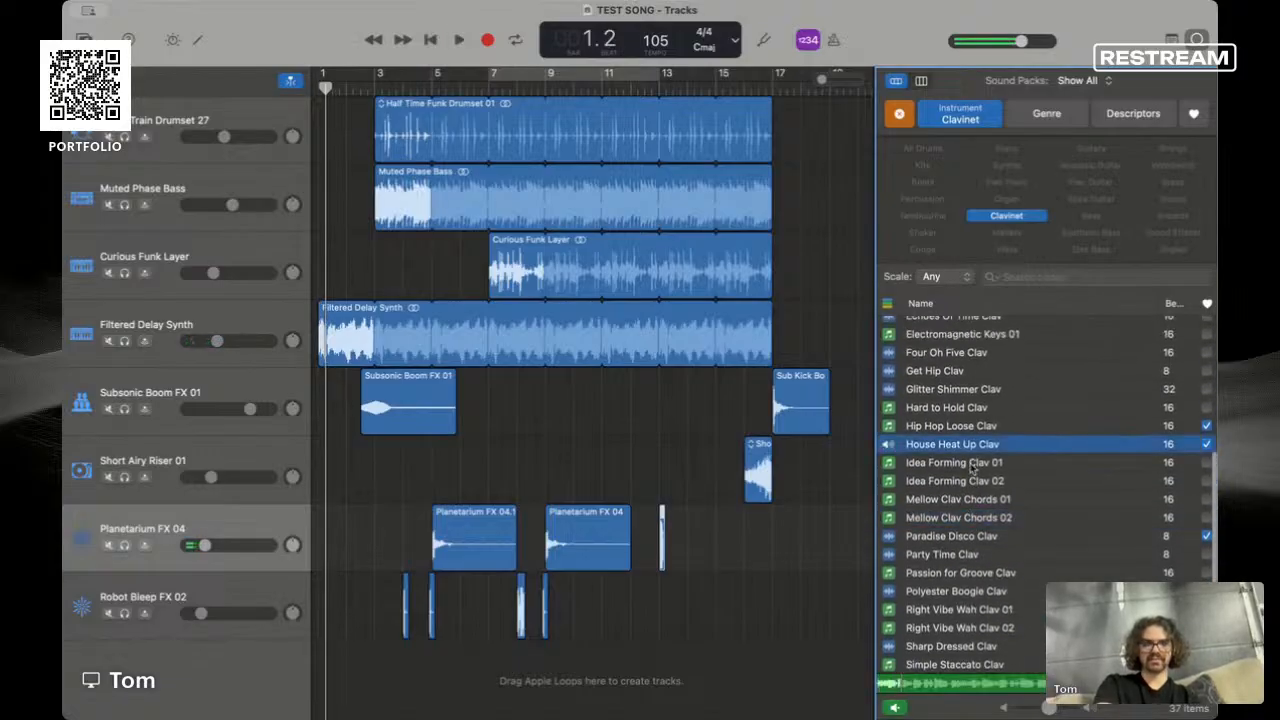
{"action": "left_click_drag", "start_coordinate": [968, 449], "coordinate": [598, 652]}
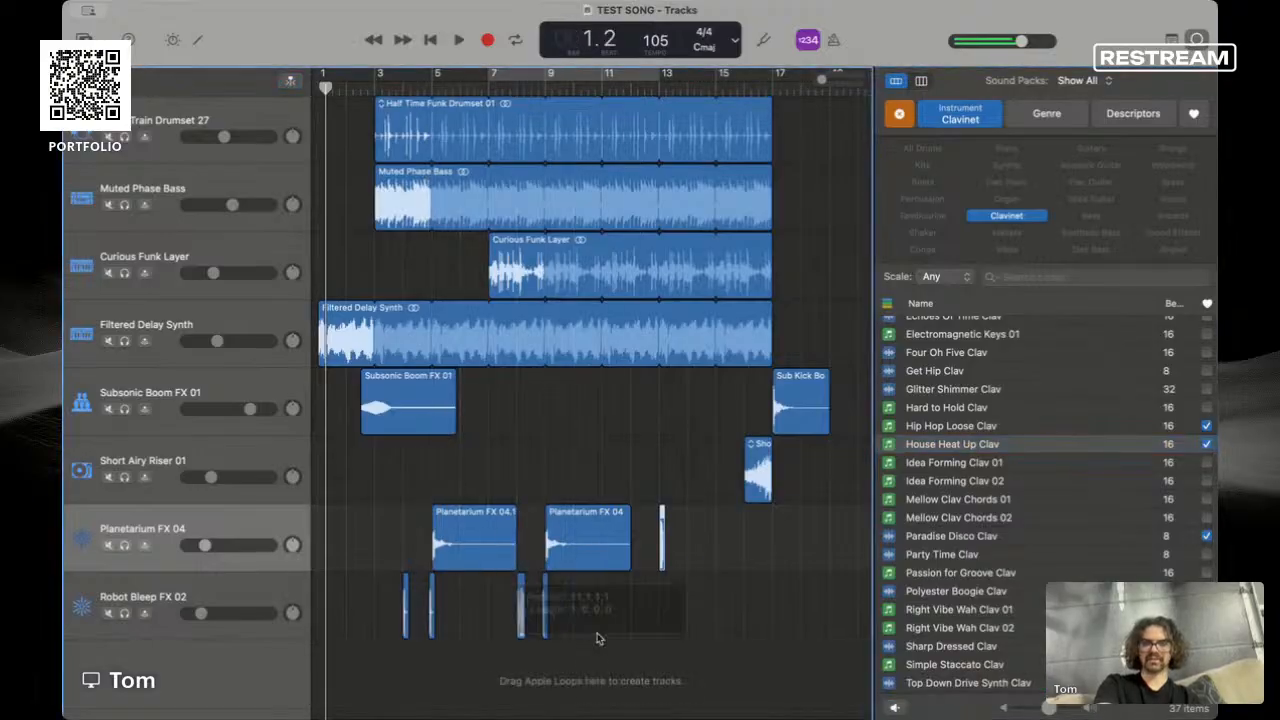
- Play the song from around bar 10 through the clavinet entry, lowering the Smokey Clav track's volume to fit the mix, and stop
{"action": "left_click", "coordinate": [569, 87]}
{"action": "key", "text": "space"}
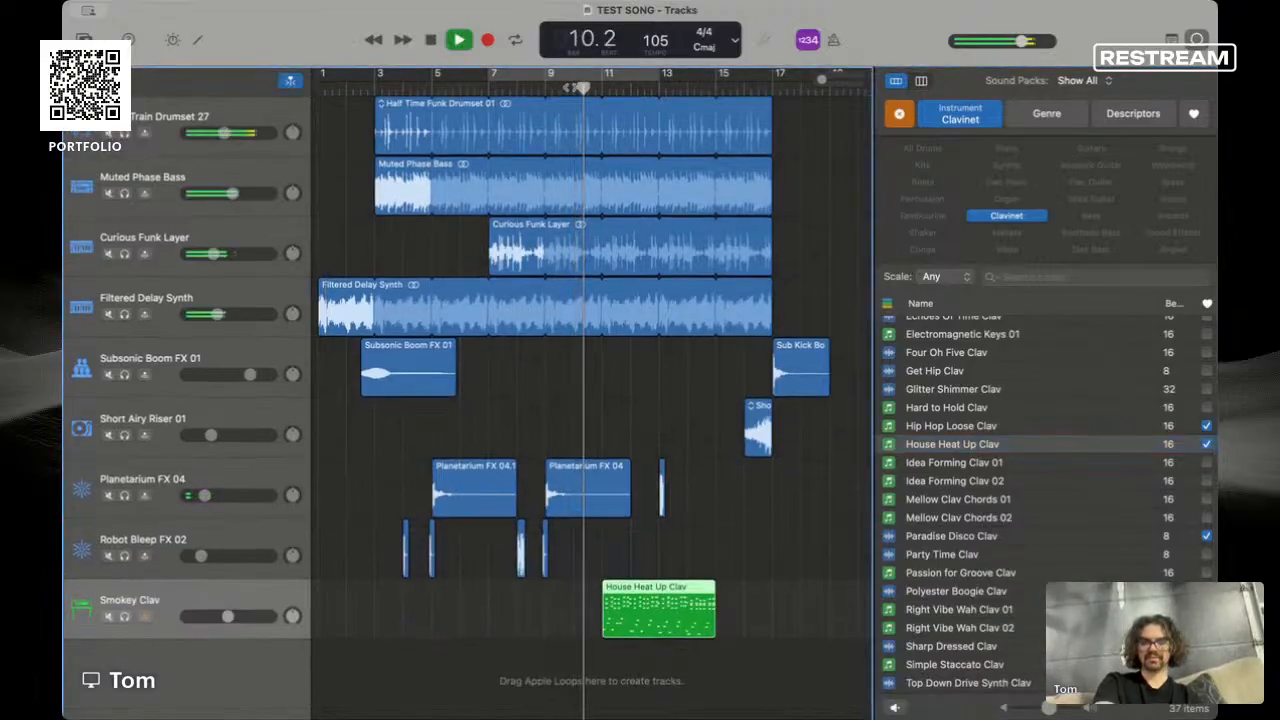
{"action": "key", "text": "space"}
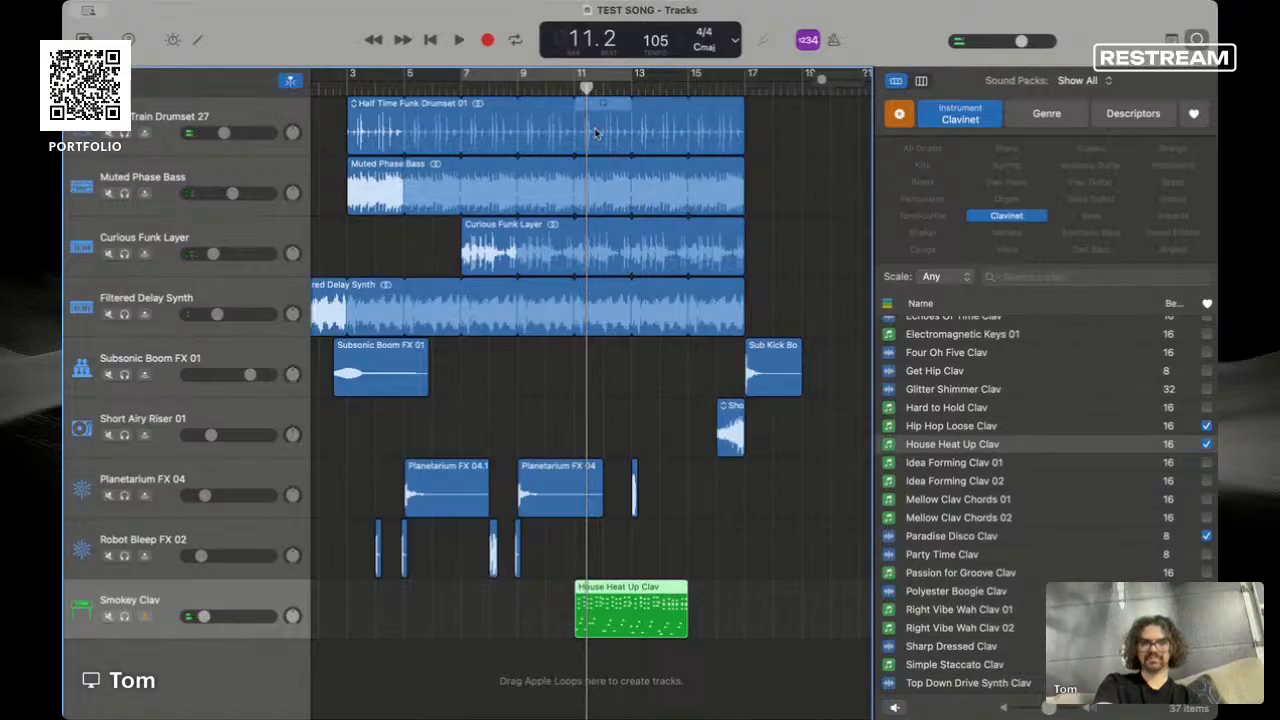
{"action": "key", "text": "space"}
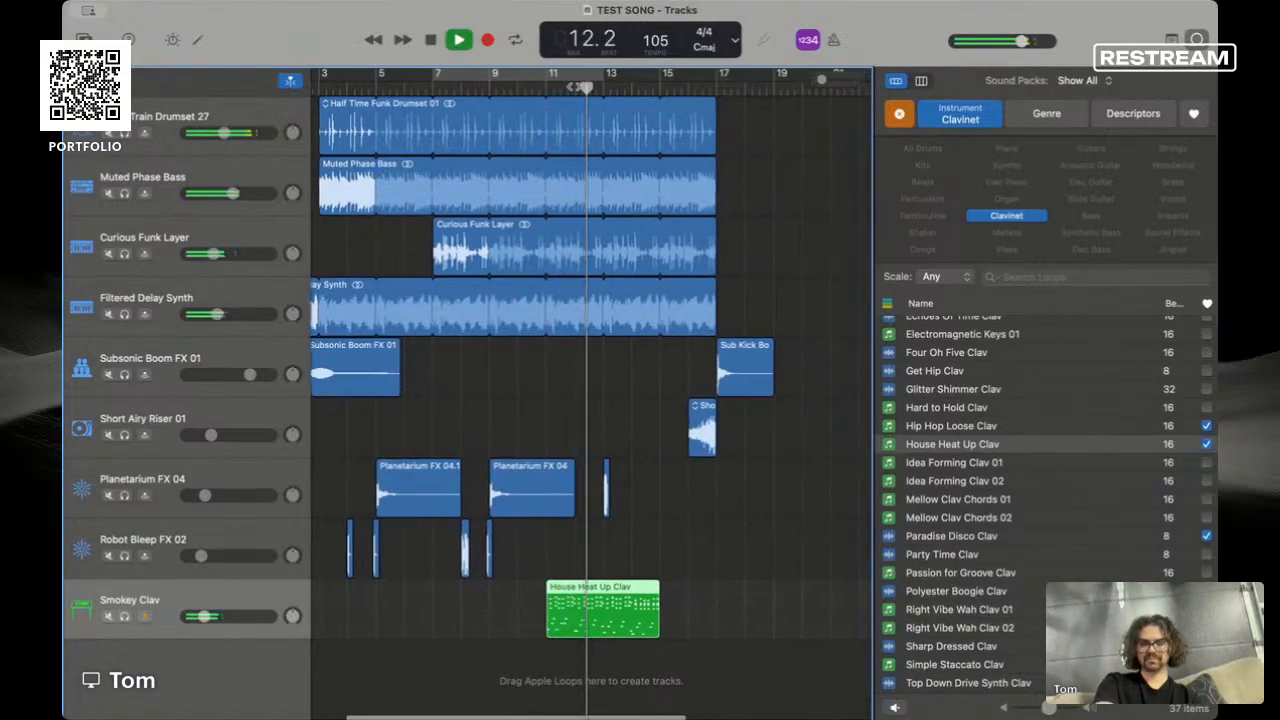
{"action": "key", "text": "space"}
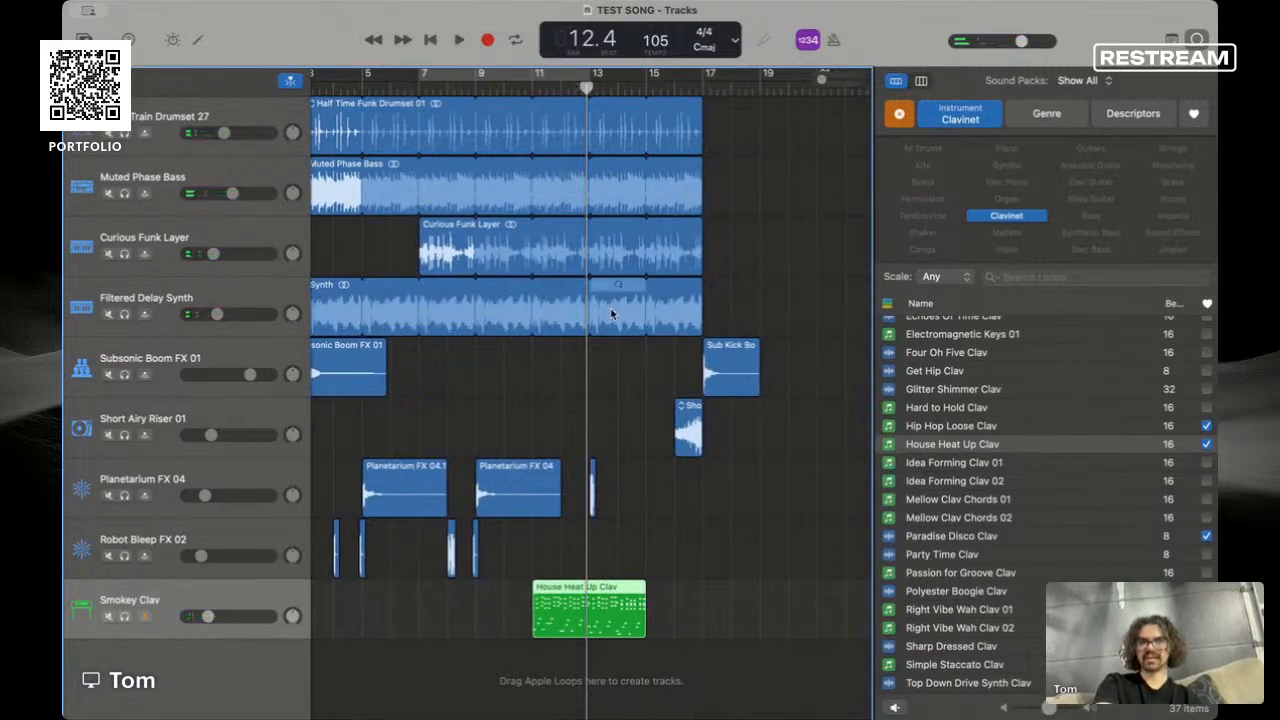
- Move the House Heat Up Clav region from bar 11 to bar 13 on the Smokey Clav track
{"action": "scroll", "coordinate": [590, 400], "scroll_direction": "left", "scroll_amount": 1}
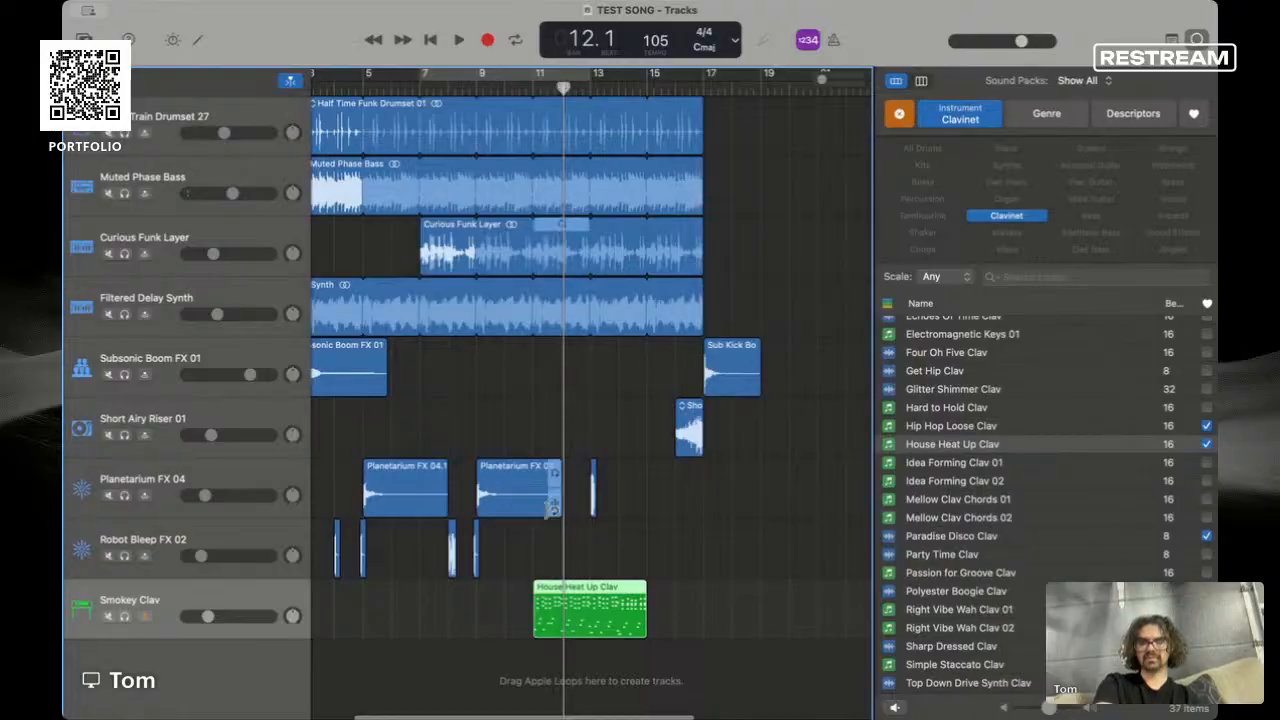
{"action": "left_click_drag", "start_coordinate": [553, 592], "coordinate": [610, 592]}
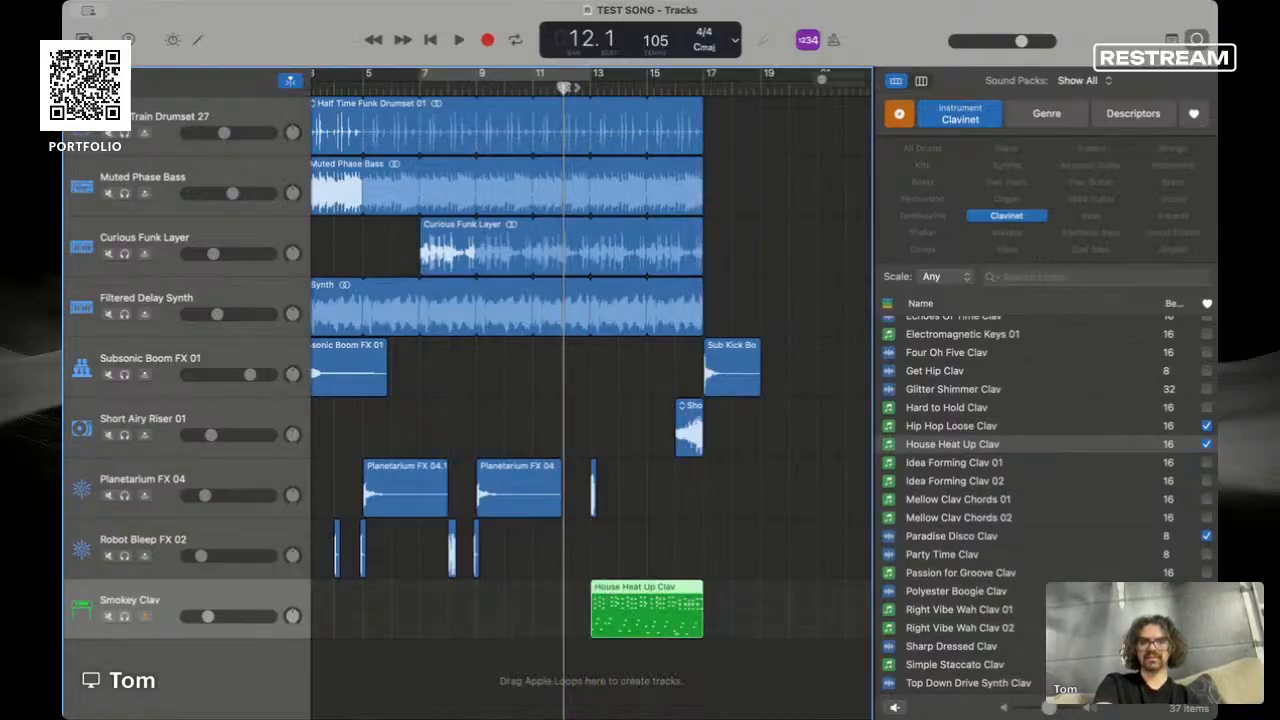
- Play the song from bar 12 into the House Heat Up Clav region, stop, and solo the Smokey Clav track
{"action": "key", "text": "space"}
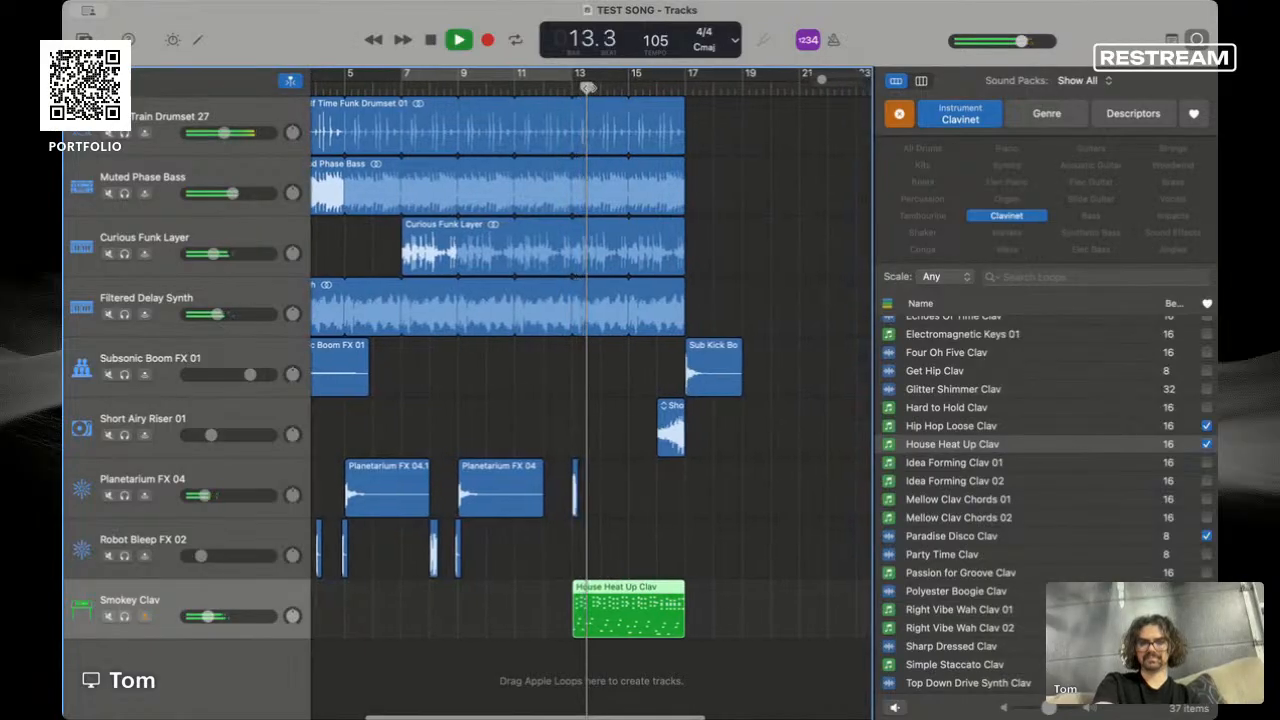
{"action": "key", "text": "space"}
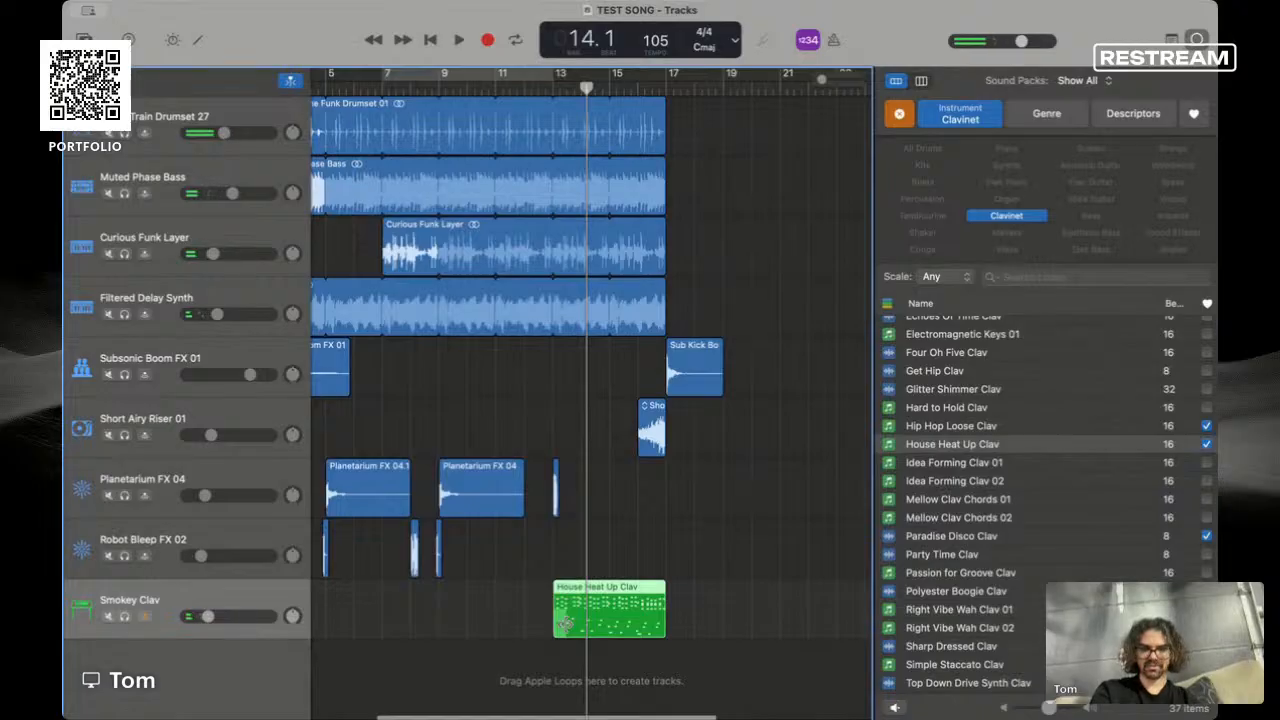
{"action": "scroll", "coordinate": [565, 624], "scroll_direction": "up", "scroll_amount": 10}
{"action": "scroll", "coordinate": [565, 622], "scroll_direction": "down", "scroll_amount": 4}
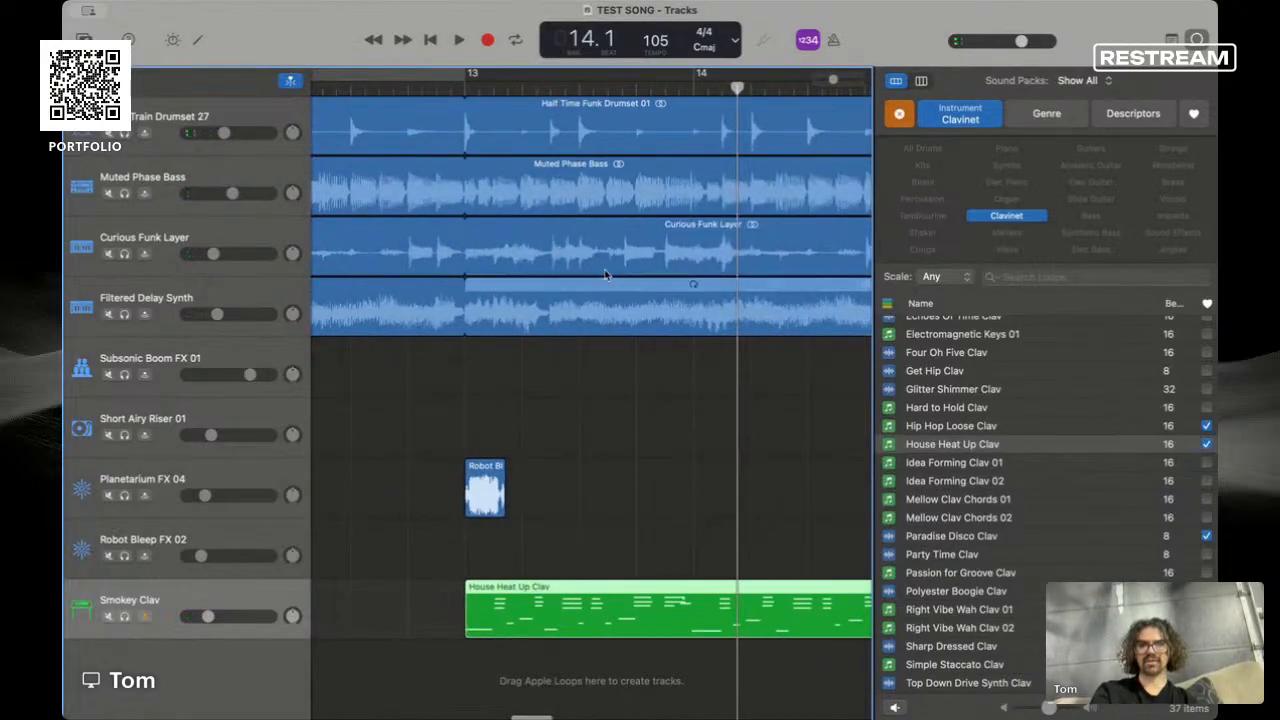
{"action": "left_click", "coordinate": [124, 616]}
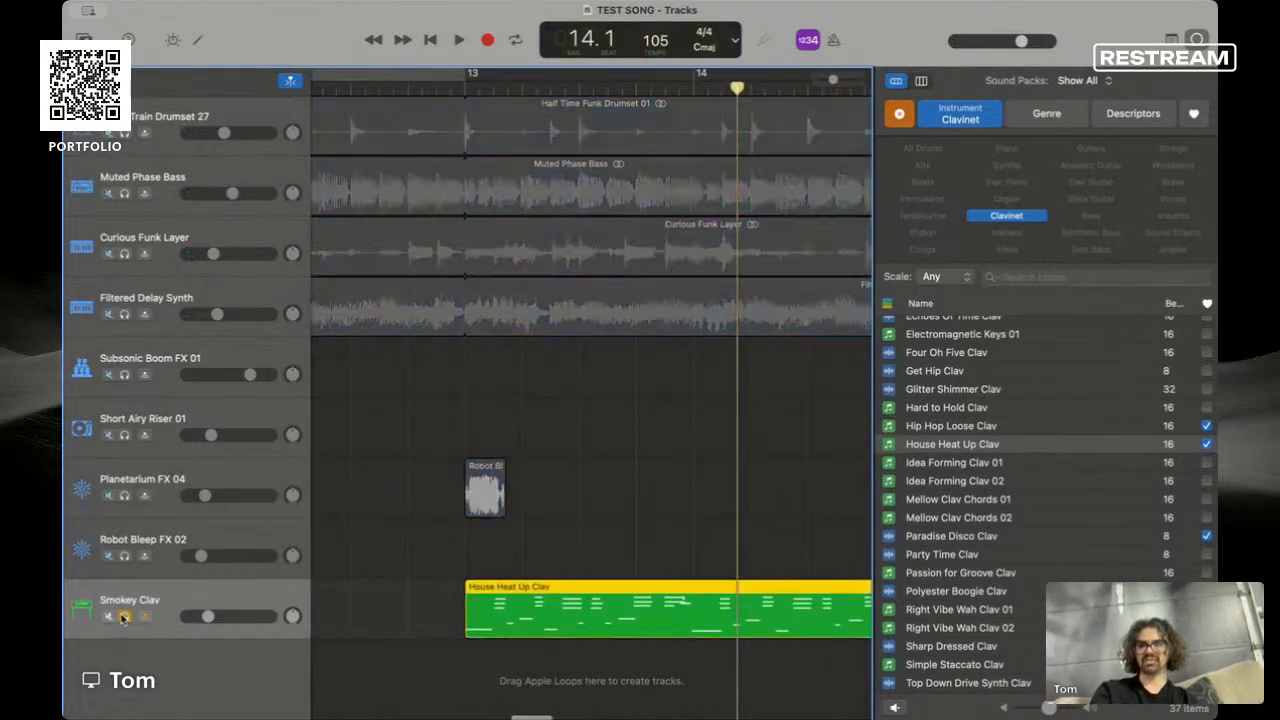
{"action": "scroll", "coordinate": [626, 566], "scroll_direction": "down", "scroll_amount": 7}
{"action": "scroll", "coordinate": [626, 566], "scroll_direction": "up", "scroll_amount": 3}
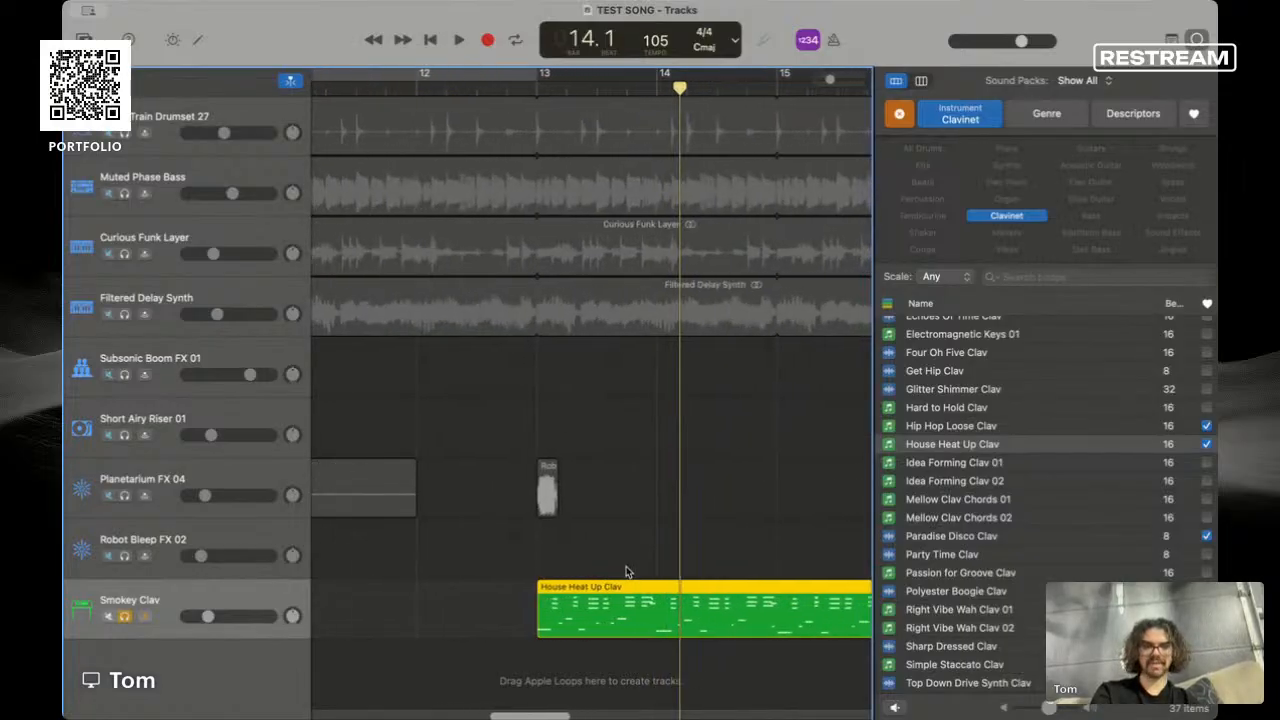
{"action": "scroll", "coordinate": [626, 566], "scroll_direction": "right", "scroll_amount": 3}
{"action": "scroll", "coordinate": [626, 571], "scroll_direction": "right", "scroll_amount": 2}
{"action": "scroll", "coordinate": [626, 571], "scroll_direction": "down", "scroll_amount": 3}
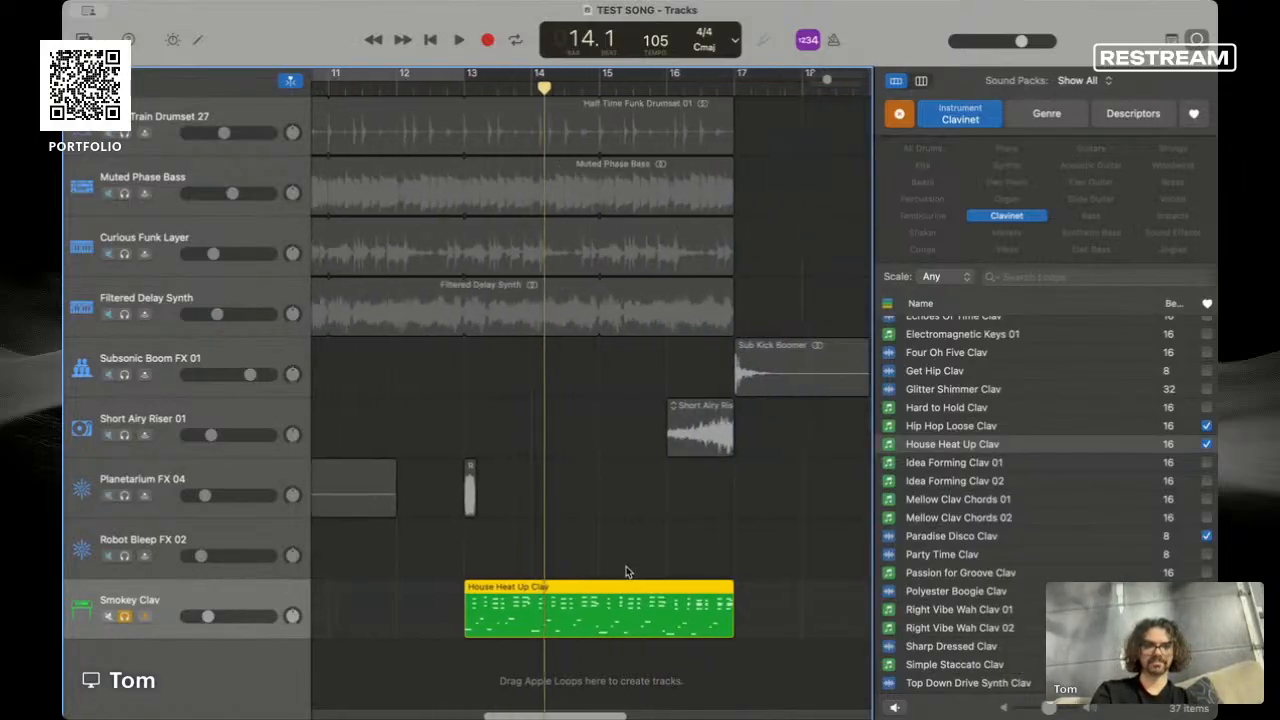
- Audition the Hard to Hold Clav loop against the soloed part, and add it at bar 5 on a new track below Smokey Clav
{"action": "left_click", "coordinate": [970, 408]}
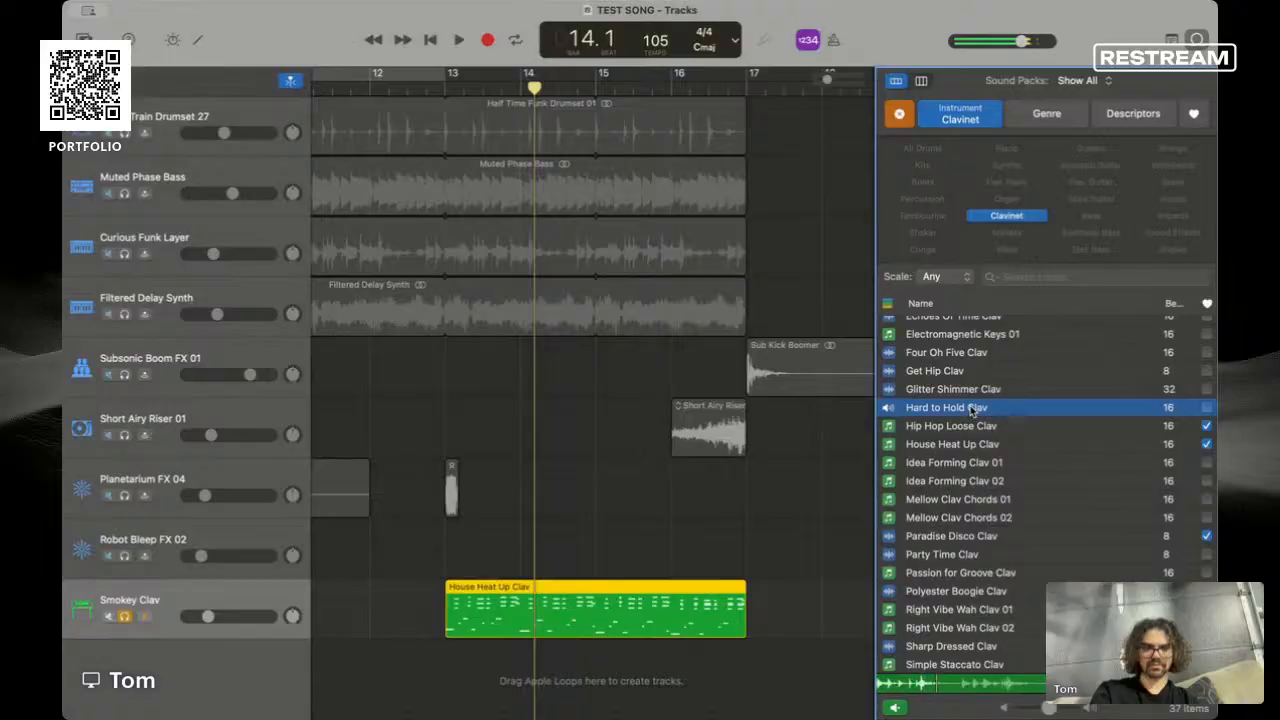
{"action": "key", "text": "space"}
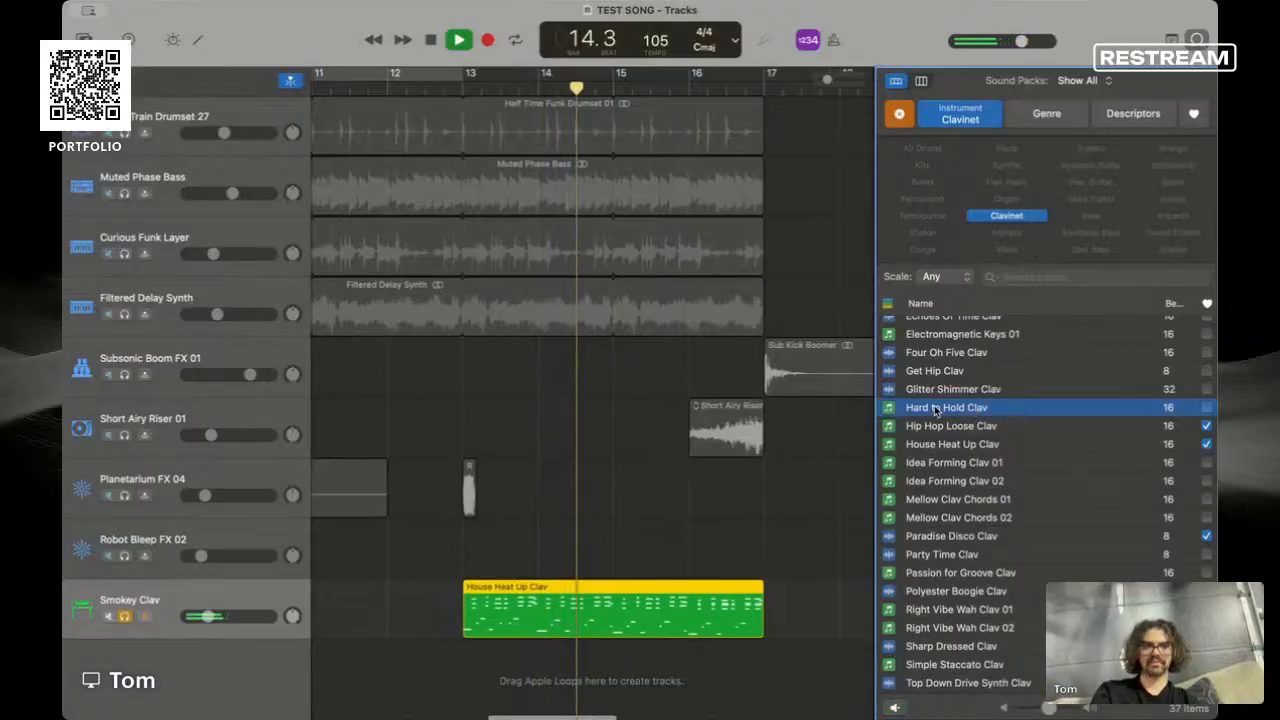
{"action": "key", "text": "space"}
{"action": "scroll", "coordinate": [810, 425], "scroll_direction": "down", "scroll_amount": 5}
{"action": "left_click_drag", "start_coordinate": [930, 412], "coordinate": [386, 672]}
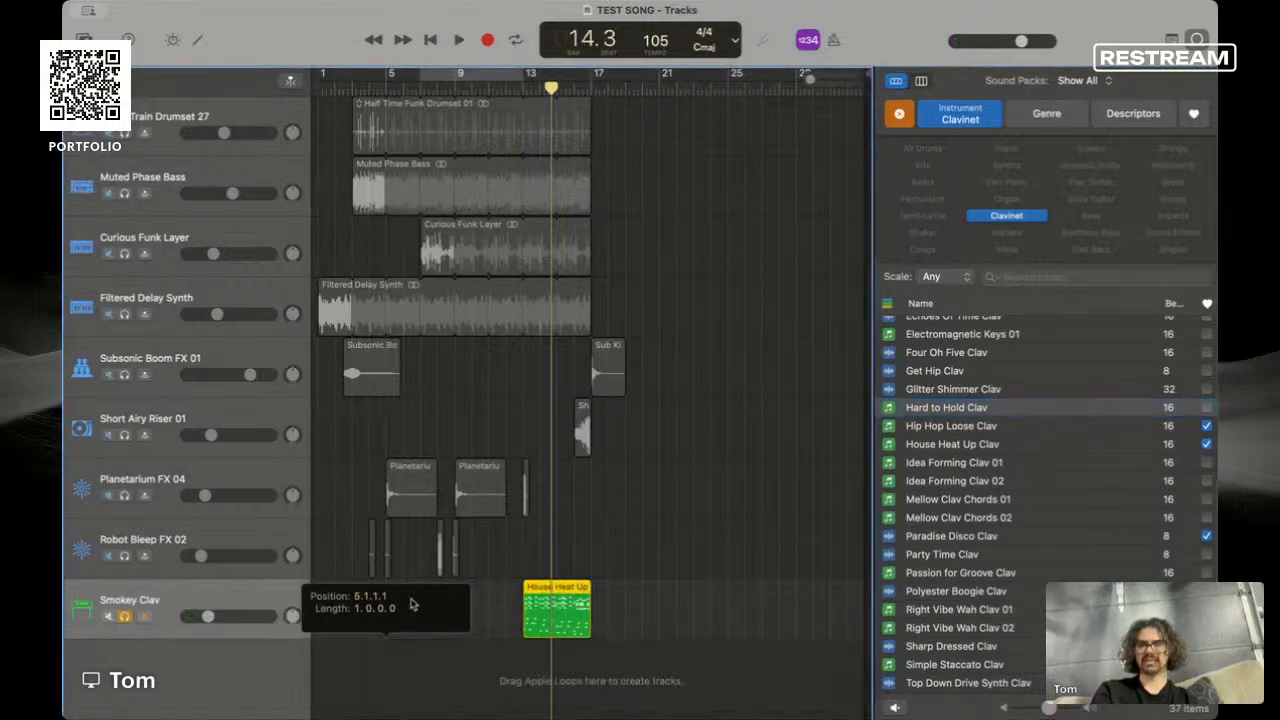
- Select the Smokey Clav track and replace the loop browser with the sound Library
{"action": "scroll", "coordinate": [563, 420], "scroll_direction": "up", "scroll_amount": 10}
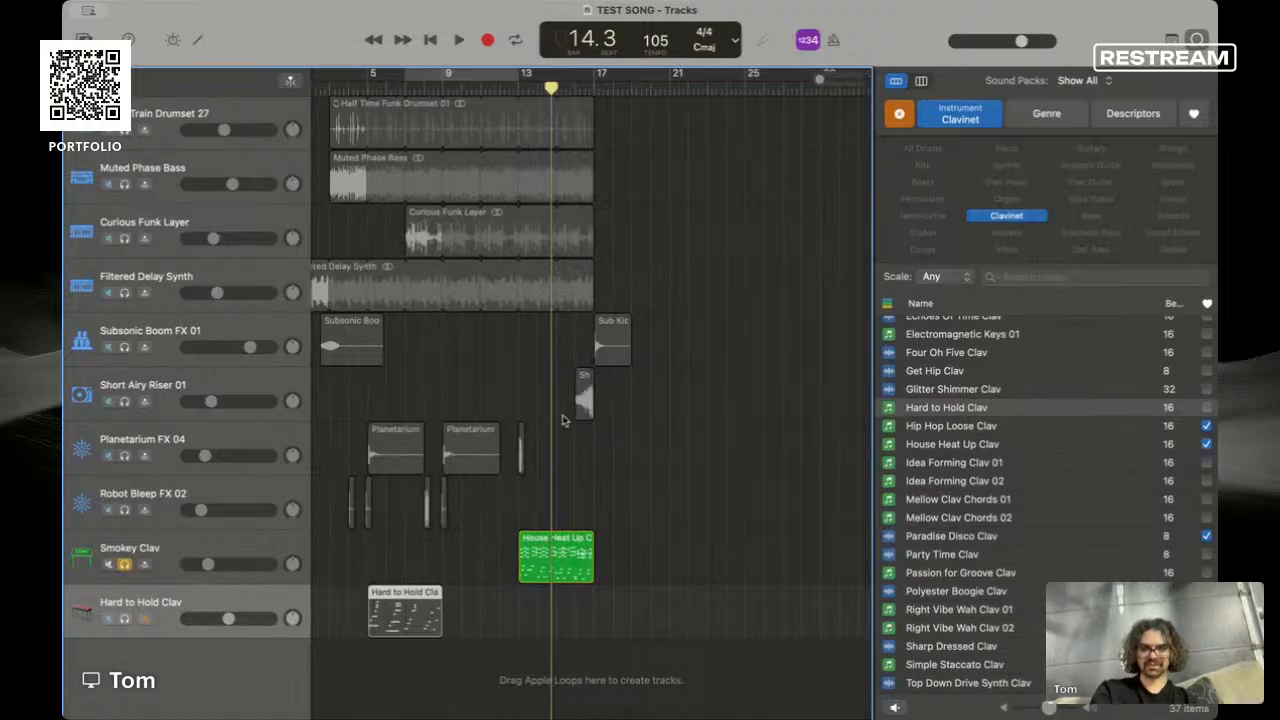
{"action": "scroll", "coordinate": [563, 420], "scroll_direction": "down", "scroll_amount": 5}
{"action": "scroll", "coordinate": [563, 420], "scroll_direction": "left", "scroll_amount": 2}
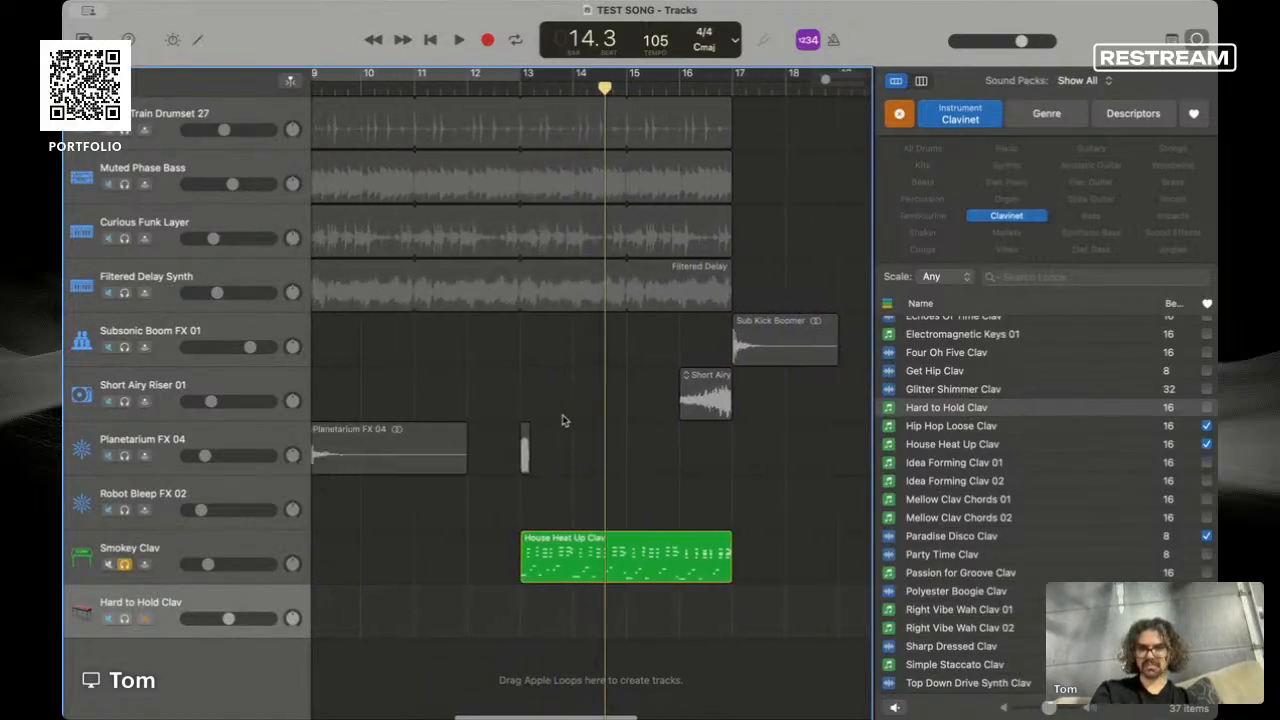
{"action": "left_click", "coordinate": [145, 553]}
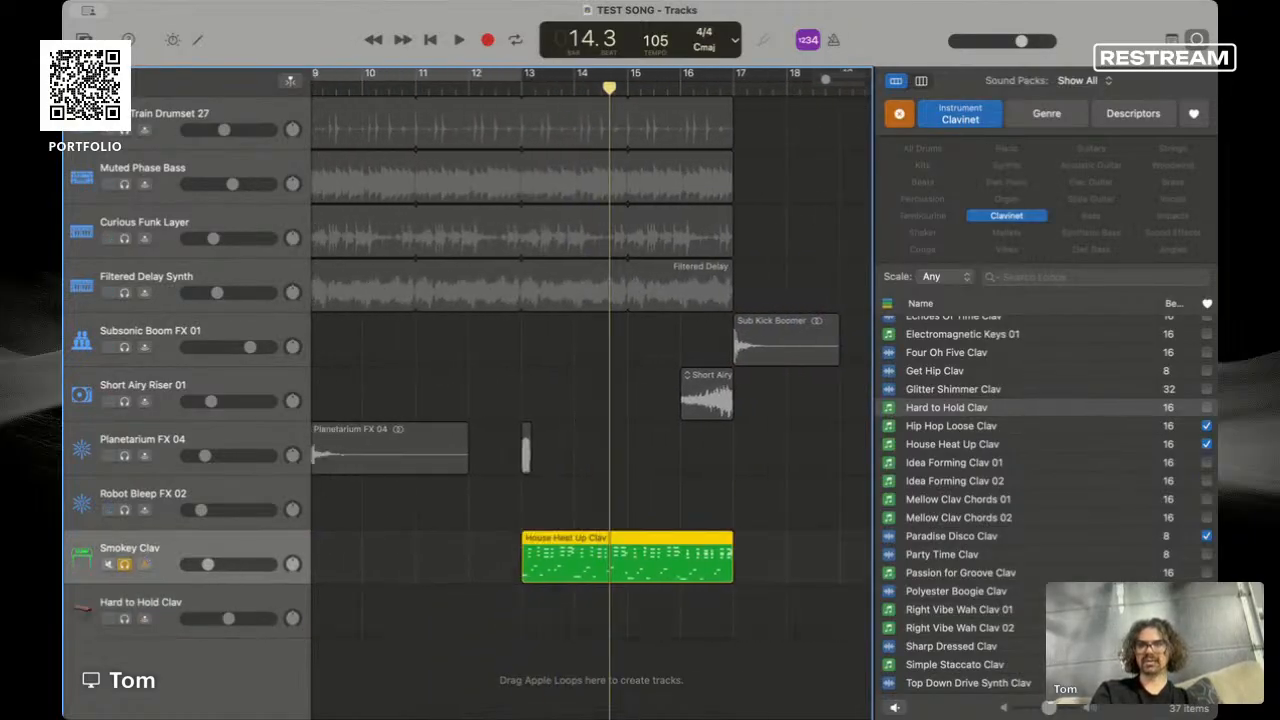
{"action": "left_click", "coordinate": [1197, 40]}
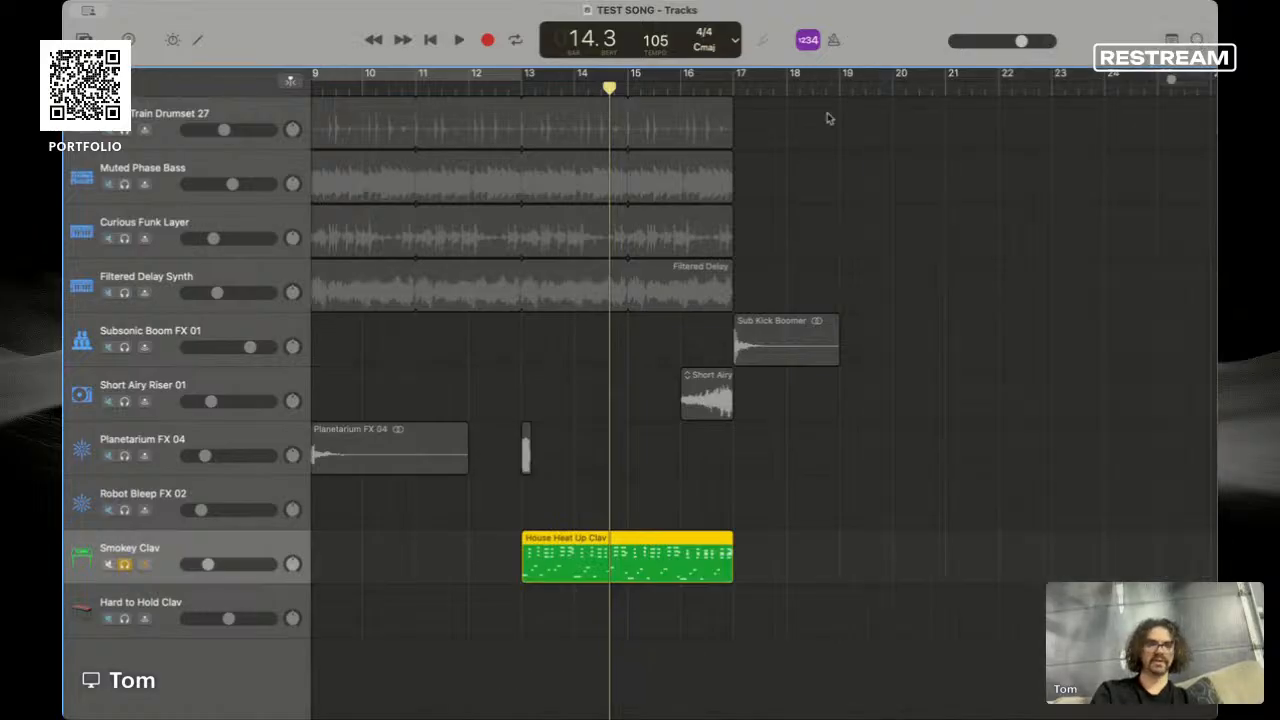
{"action": "left_click", "coordinate": [84, 36]}
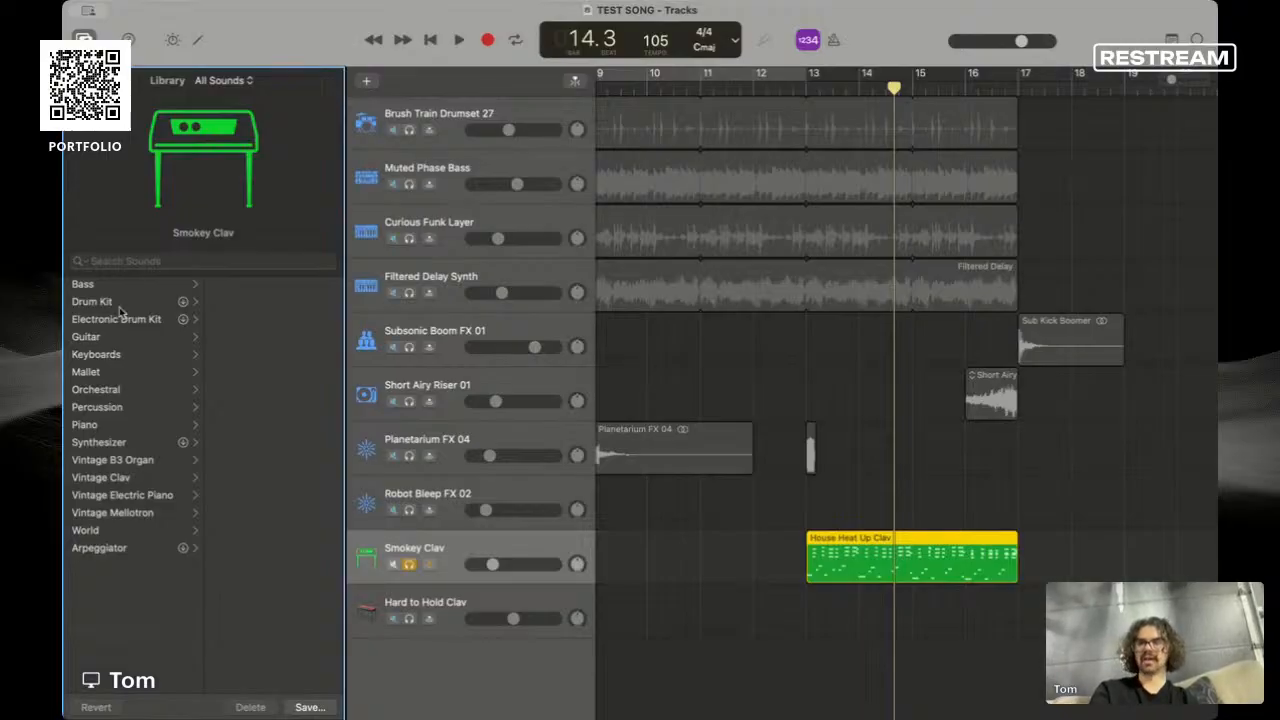
- Try the Arpeggiator Synth Layers sound Galactic Layers on the Smokey Clav track from bar 13, restore Smokey Clav, and play it for comparison
{"action": "left_click_drag", "start_coordinate": [817, 88], "coordinate": [806, 88]}
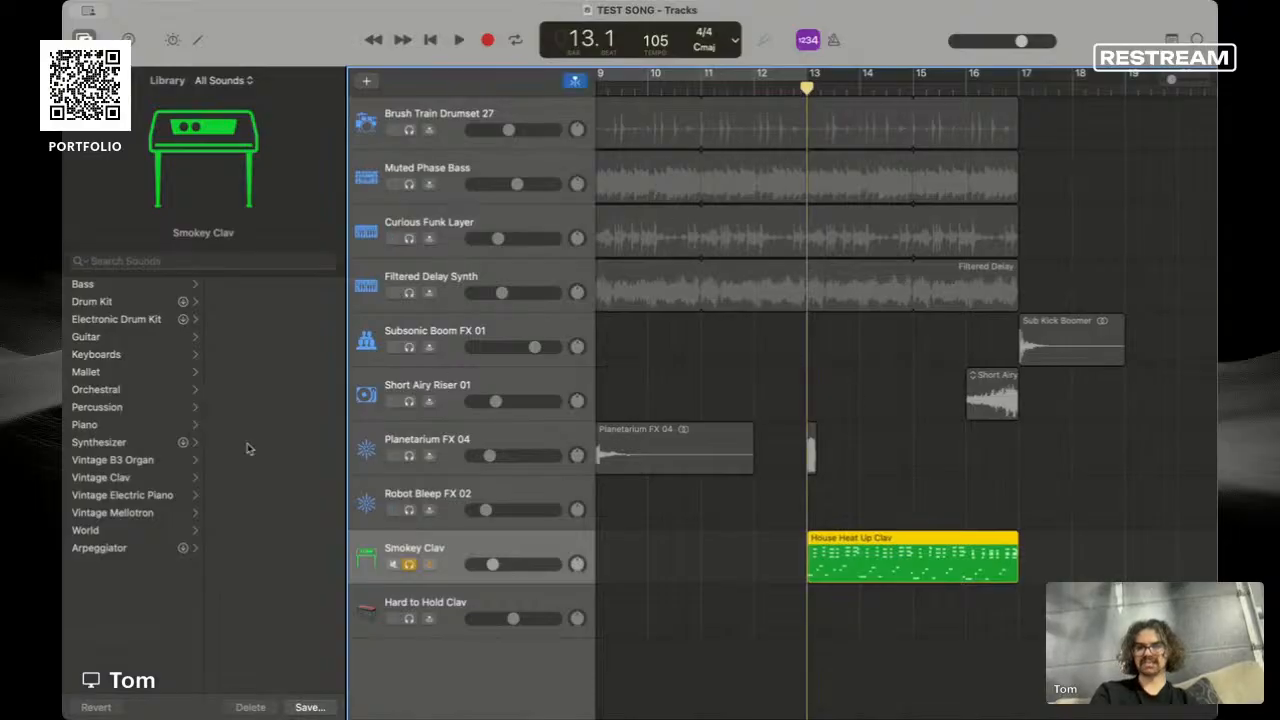
{"action": "left_click", "coordinate": [106, 550]}
{"action": "left_click", "coordinate": [268, 354]}
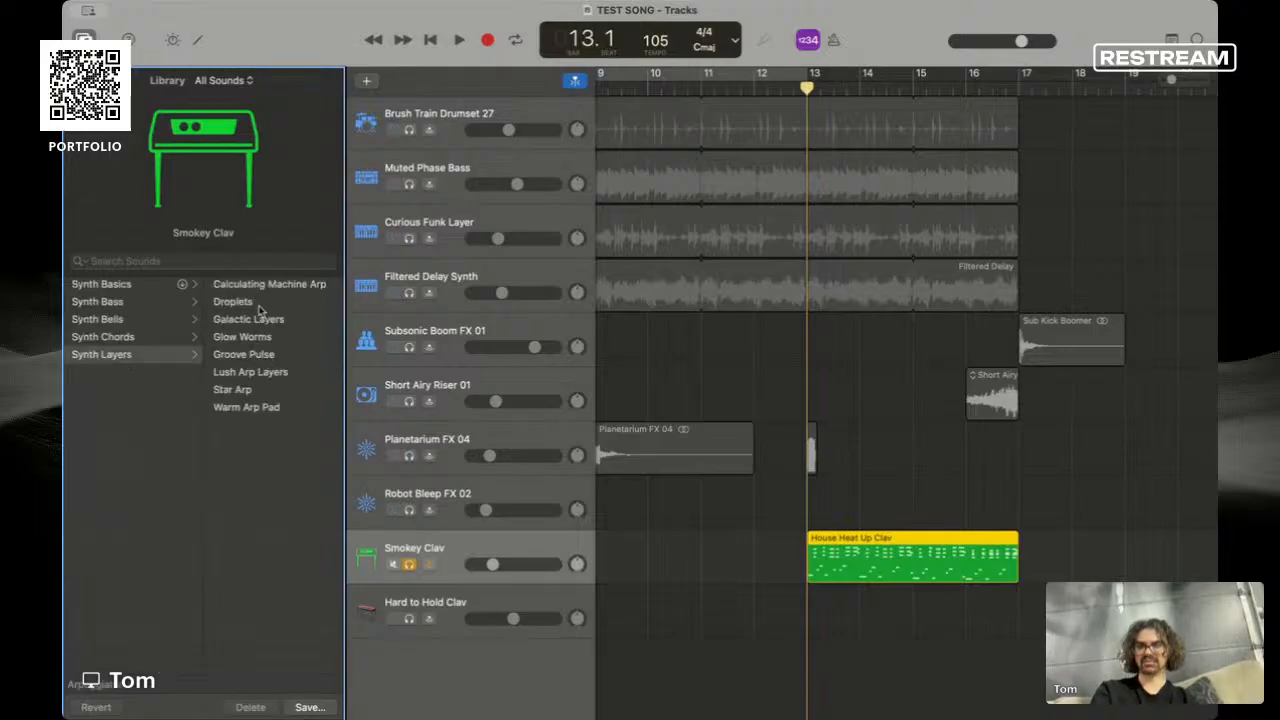
{"action": "left_click", "coordinate": [261, 317]}
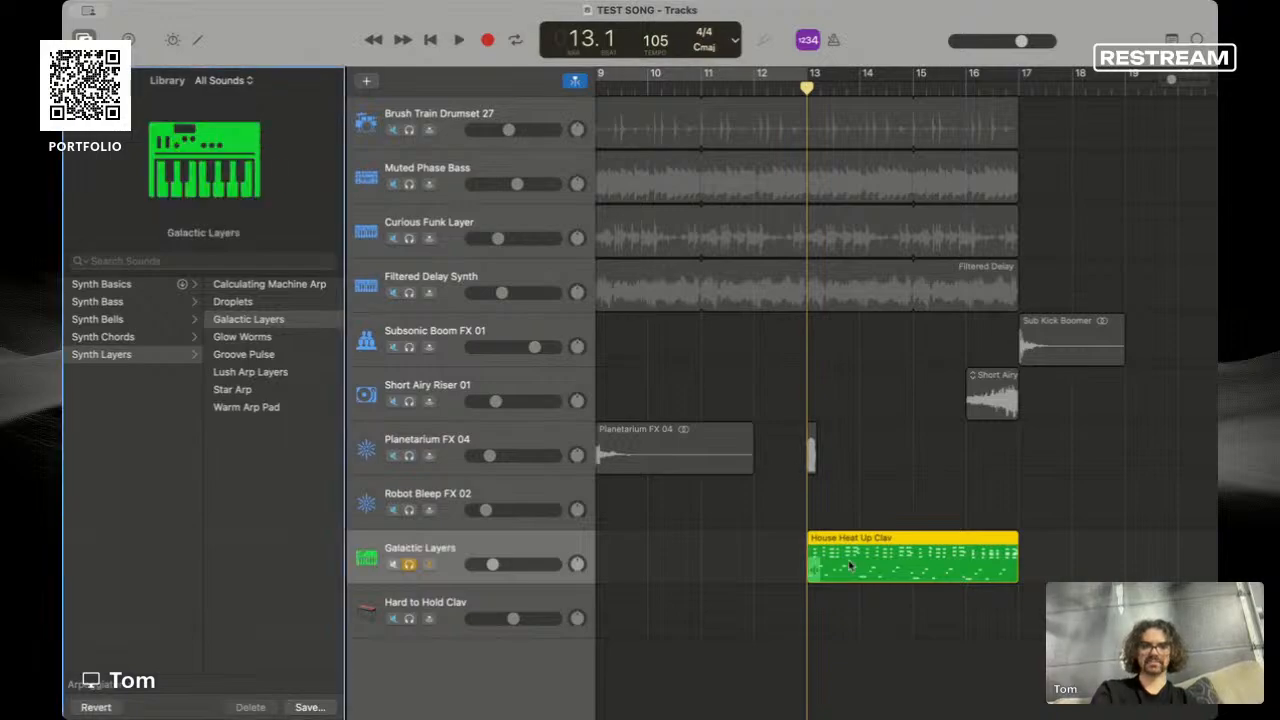
{"action": "key", "text": "space"}
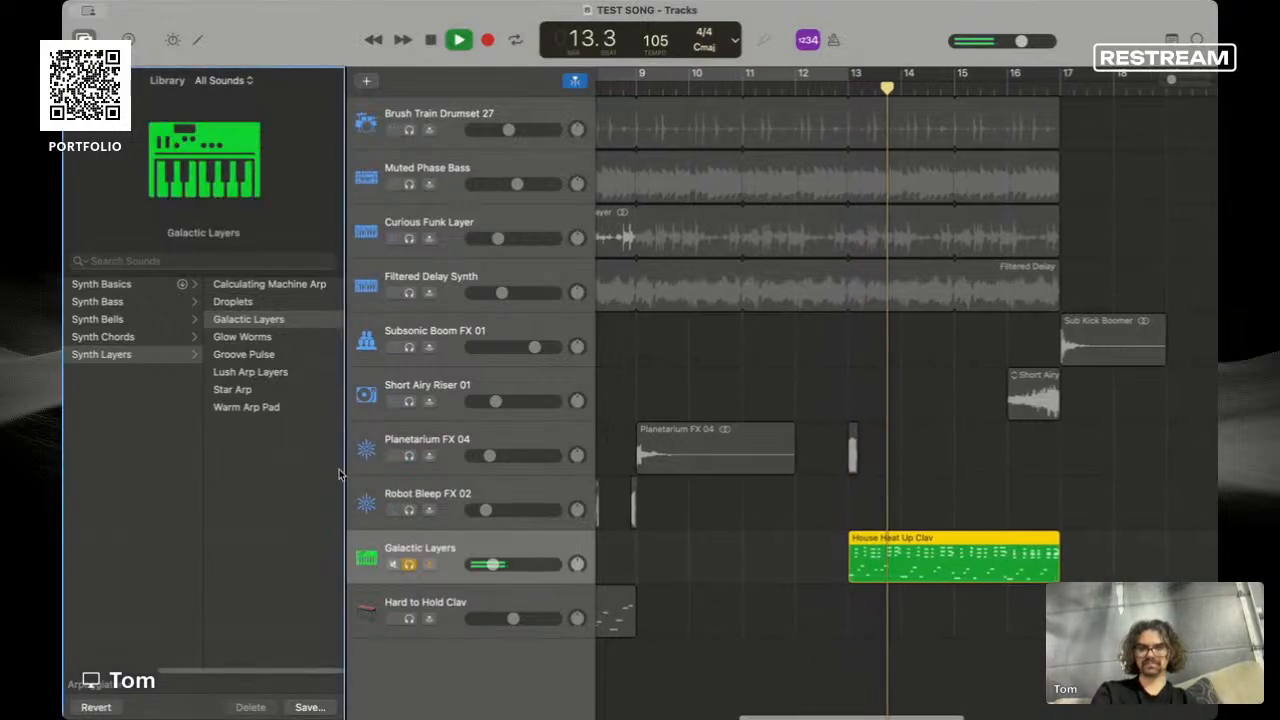
{"action": "key", "text": "space"}
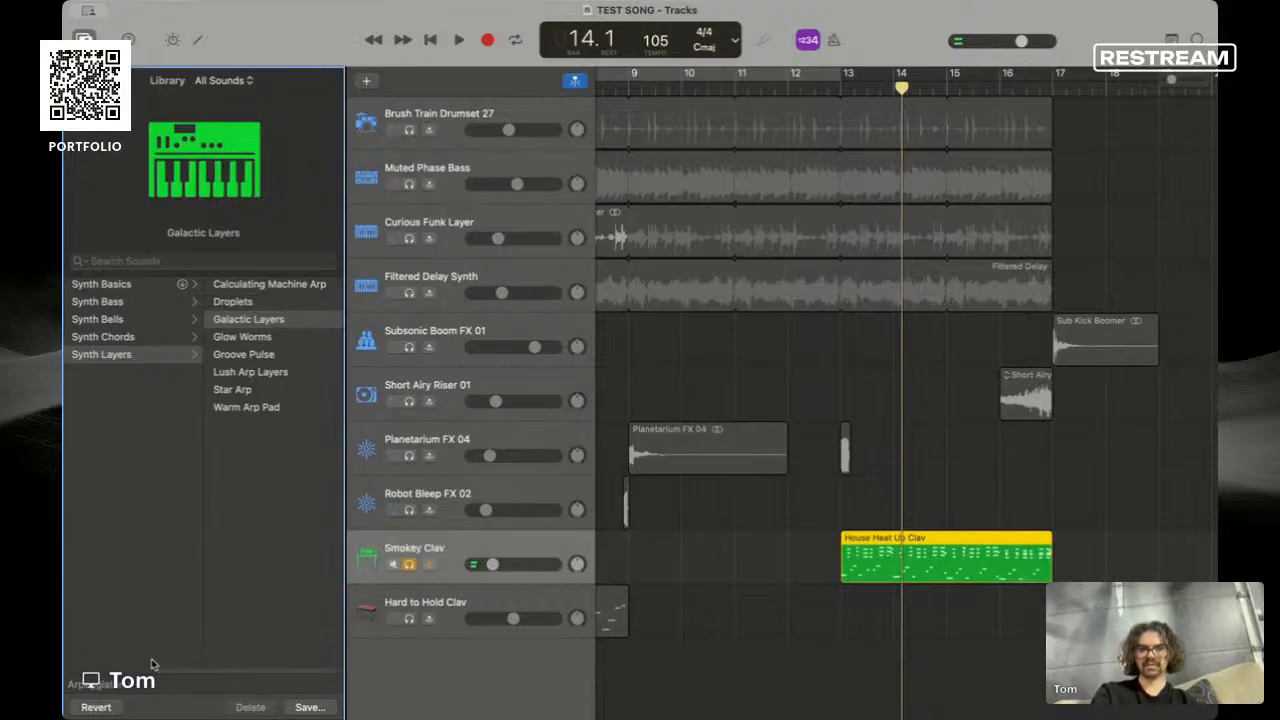
{"action": "key", "text": "space"}
{"action": "key", "text": "space"}
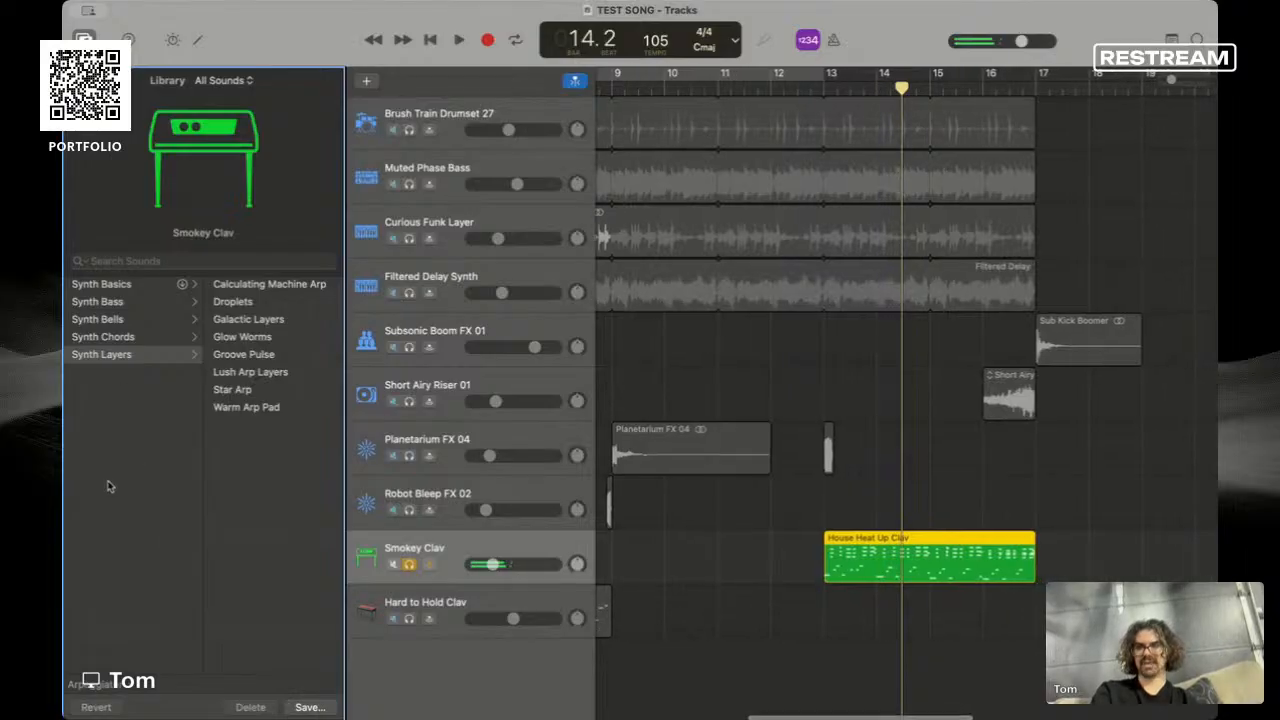
- Try the Acoustic Guitar sound on the Smokey Clav track and play the region from bar 13
{"action": "scroll", "coordinate": [105, 317], "scroll_direction": "left", "scroll_amount": 5}
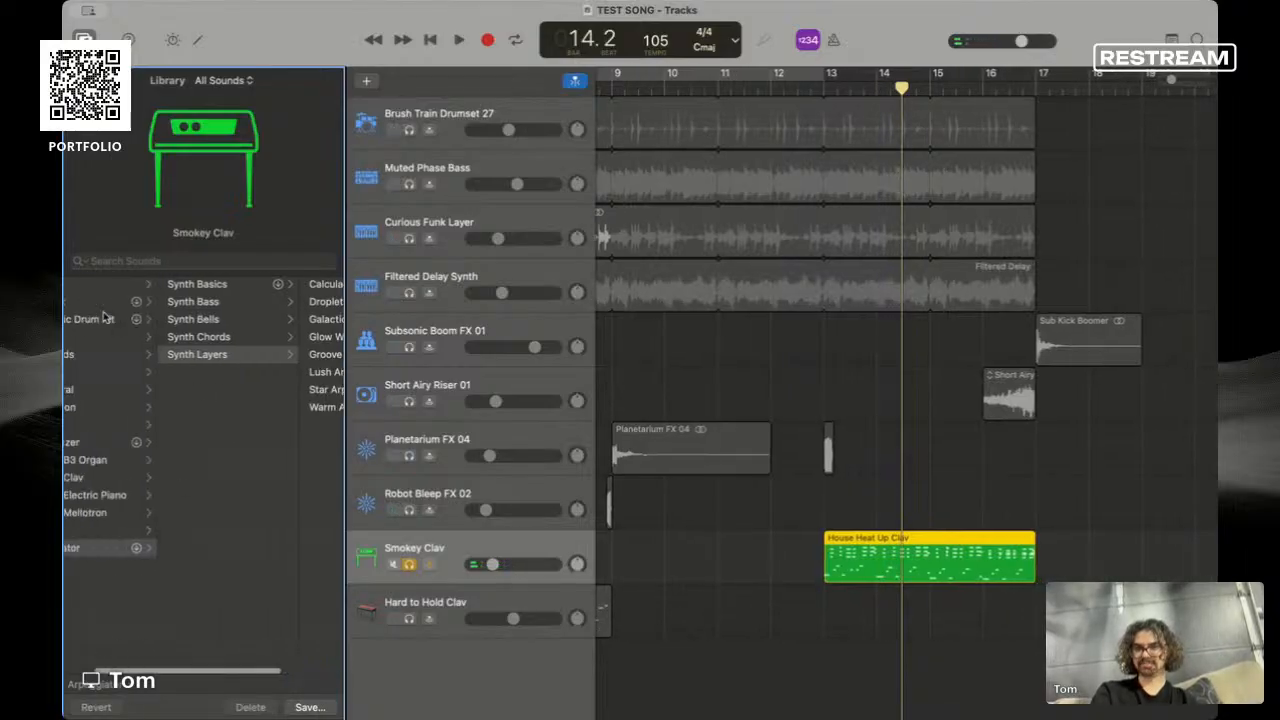
{"action": "left_click", "coordinate": [116, 338]}
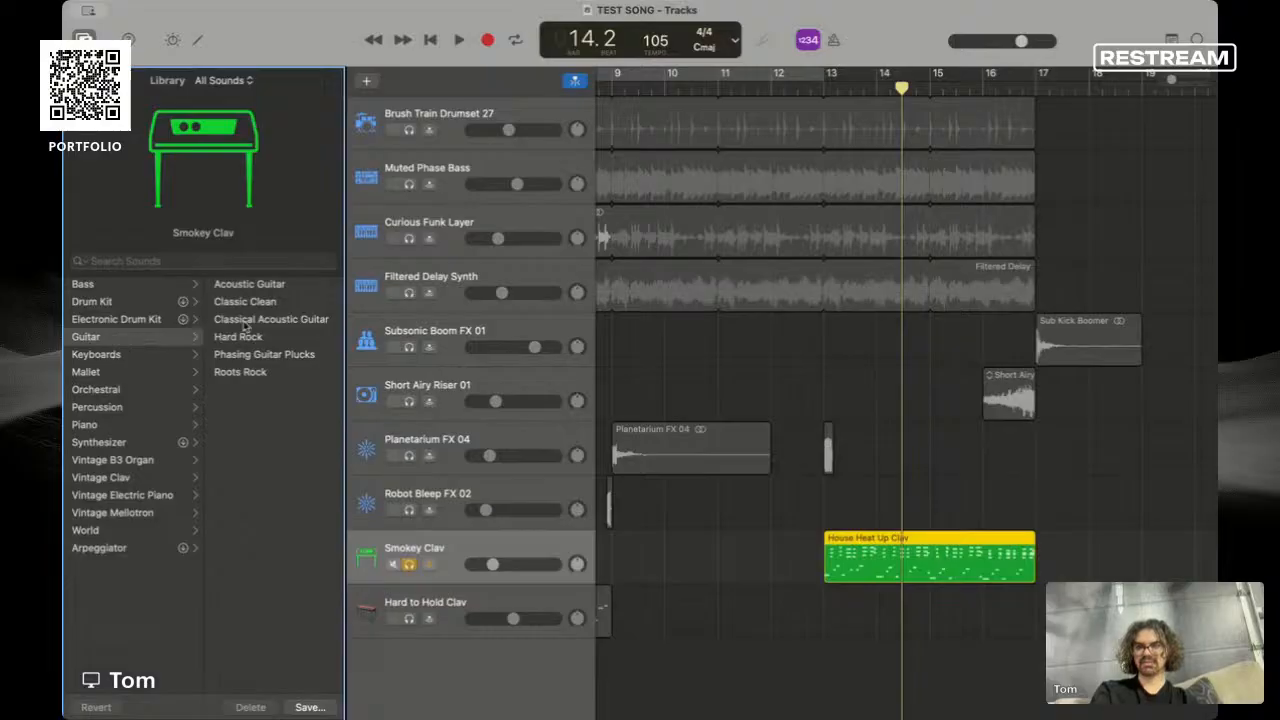
{"action": "left_click", "coordinate": [246, 292]}
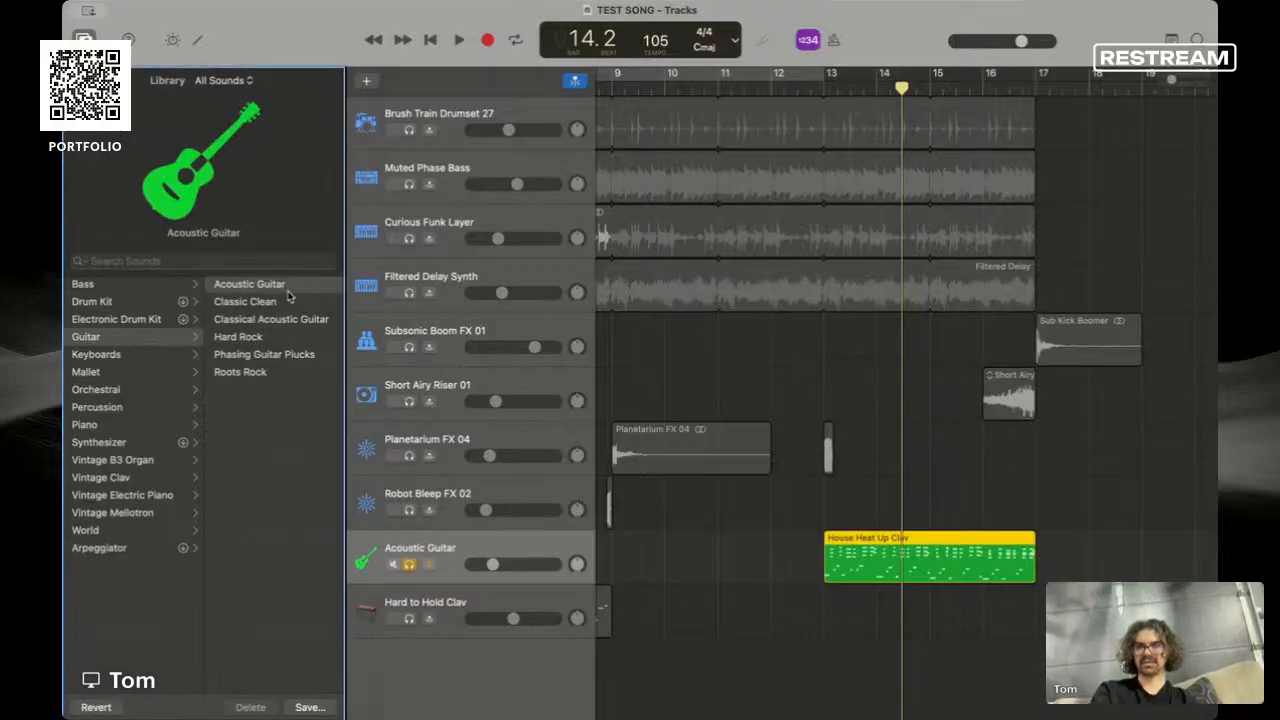
{"action": "left_click", "coordinate": [829, 92]}
{"action": "key", "text": "space"}
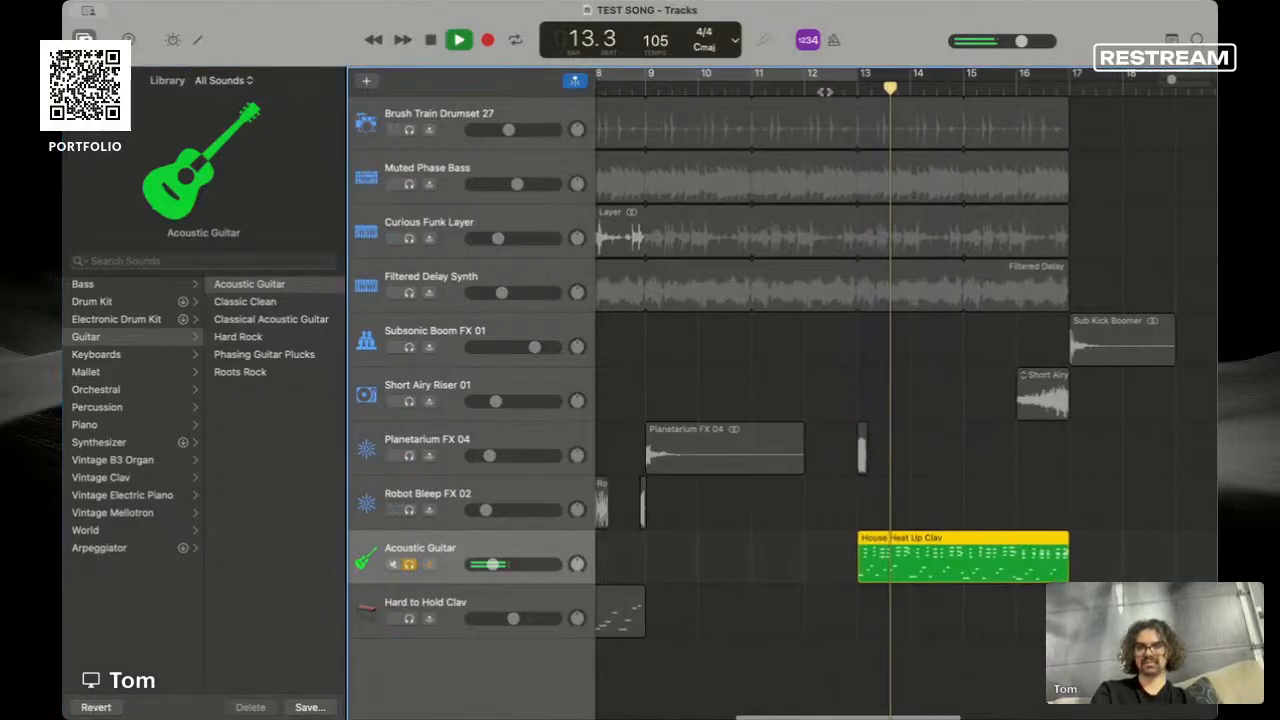
{"action": "key", "text": "space"}
- Try the Classic Clean and Hard Rock guitar sounds on the same track, playing the region from bar 13 with each
{"action": "left_click", "coordinate": [245, 301]}
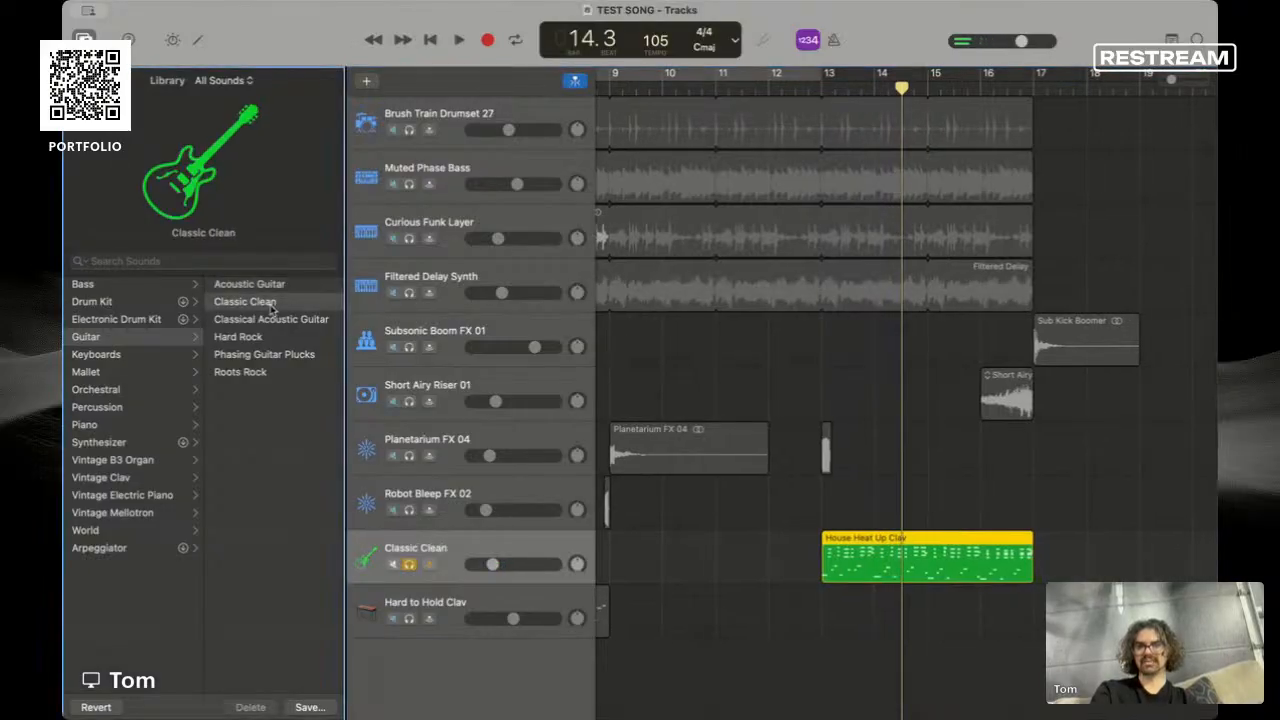
{"action": "key", "text": "space"}
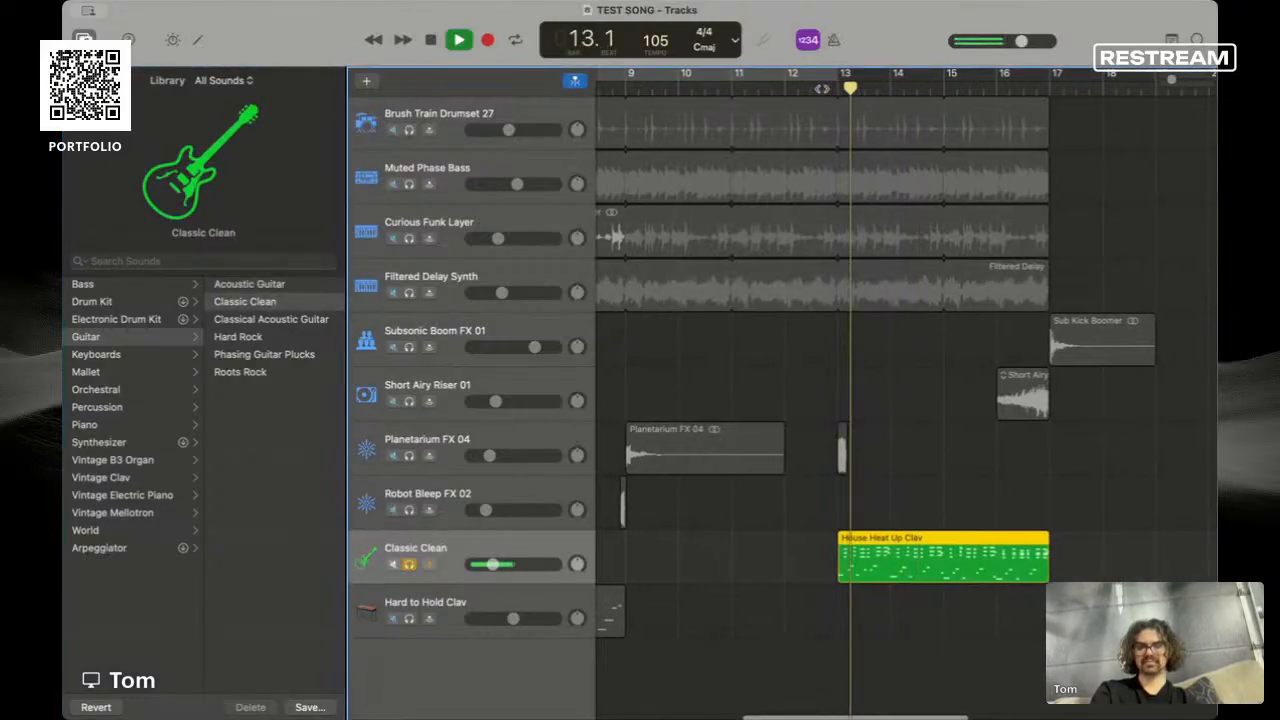
{"action": "key", "text": "space"}
{"action": "left_click", "coordinate": [270, 338]}
{"action": "key", "text": "space"}
{"action": "key", "text": "space"}
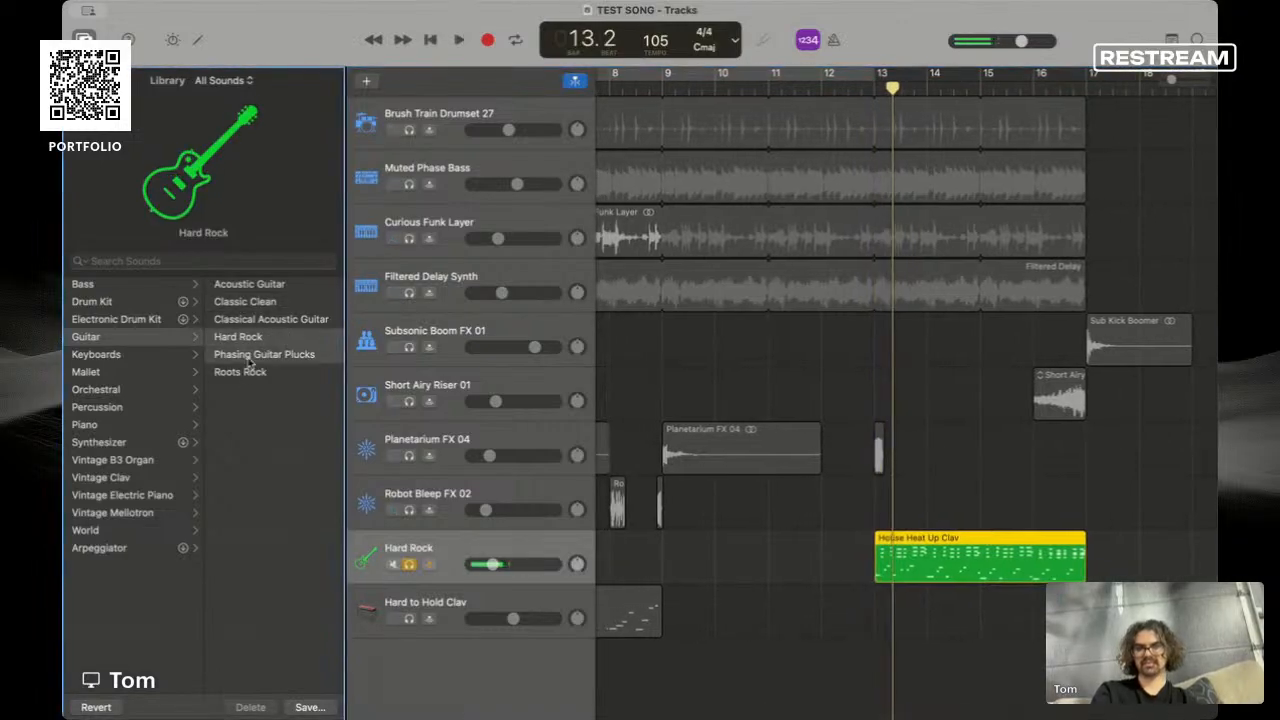
- Assign the Phasing Guitar Plucks sound to the soloed track and play its region from bar 13
{"action": "left_click", "coordinate": [252, 356]}
{"action": "key", "text": "space"}
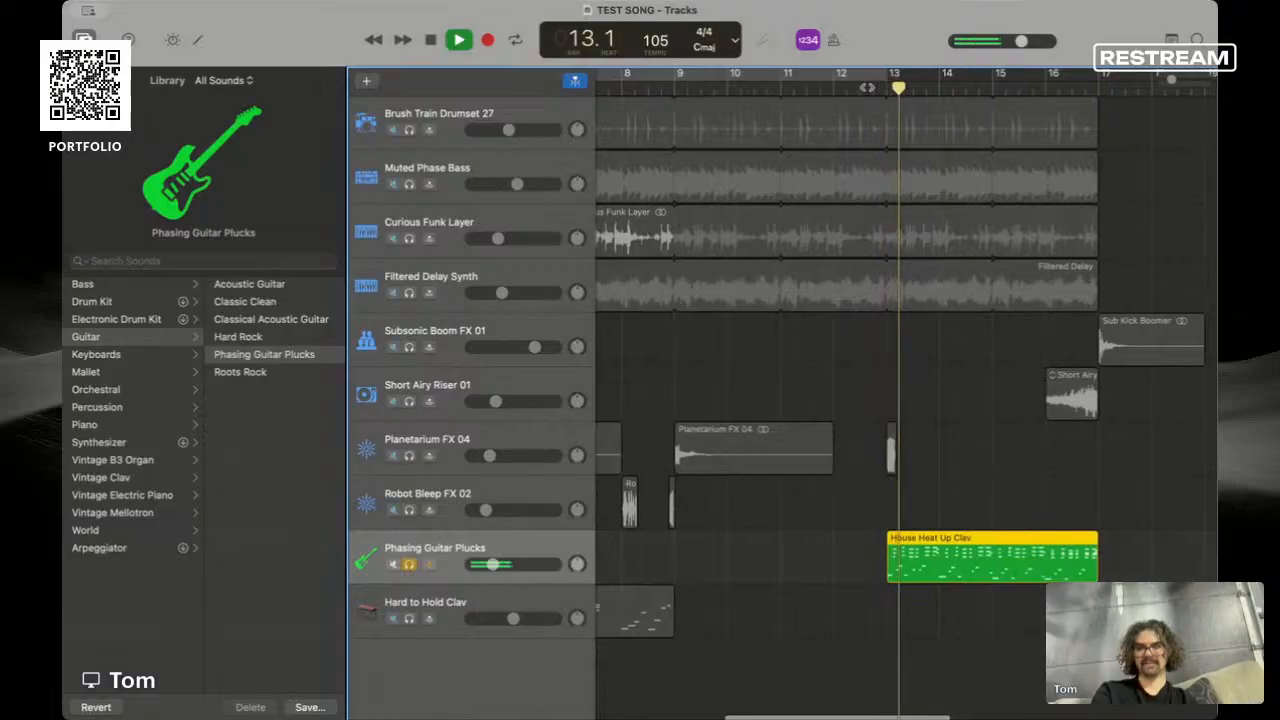
{"action": "key", "text": "space"}
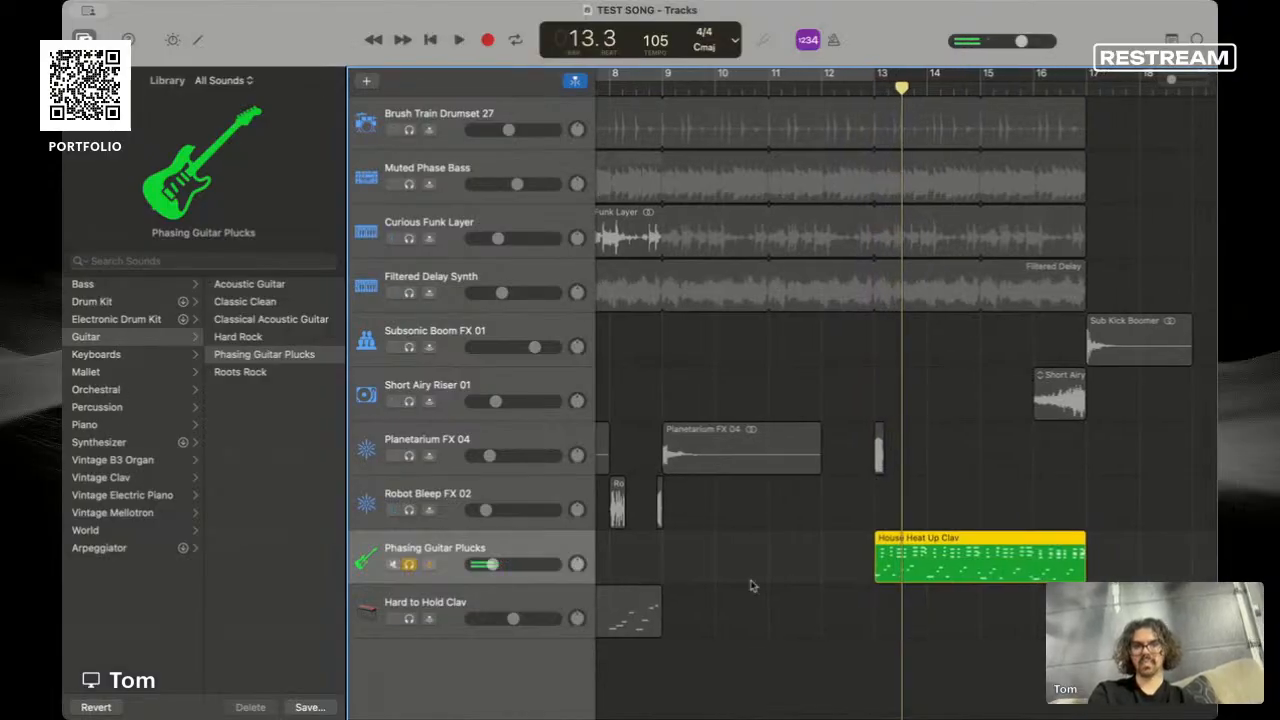
- Open the House Heat Up Clav region in the Piano Roll and enlarge the editor to show its full note range
{"action": "double_click", "coordinate": [917, 556]}
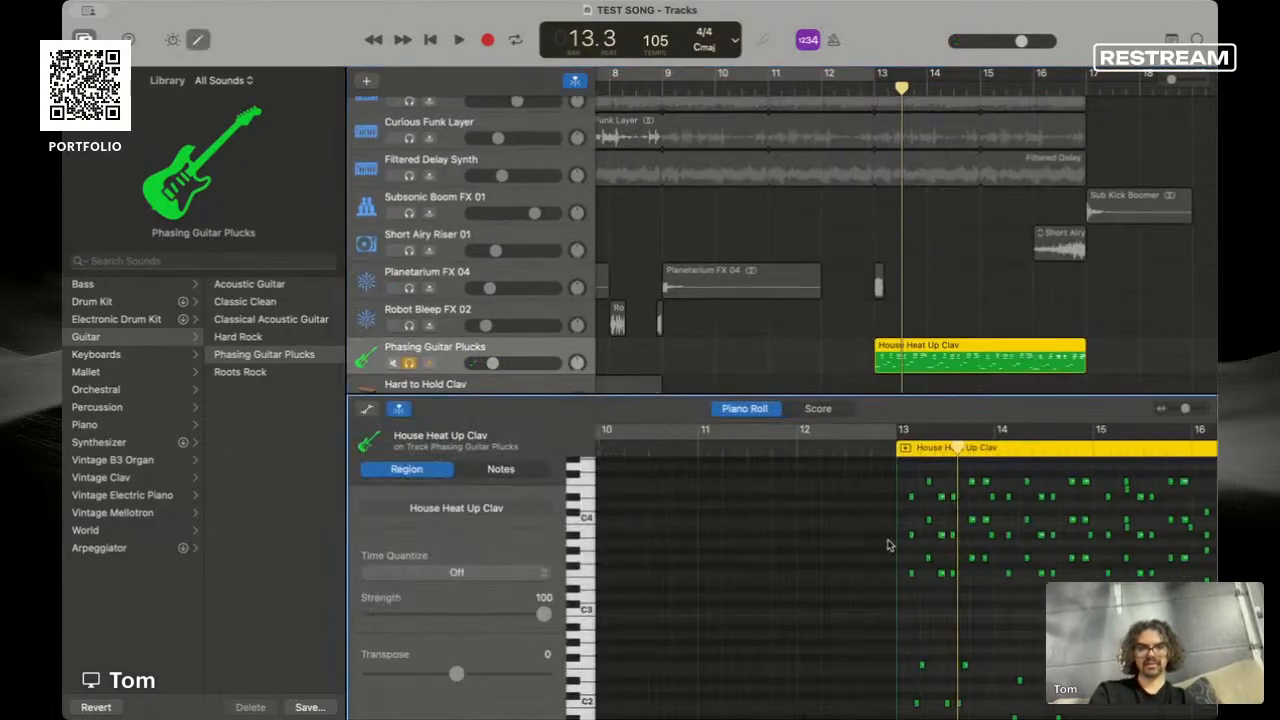
{"action": "scroll", "coordinate": [890, 545], "scroll_direction": "up", "scroll_amount": 5}
{"action": "scroll", "coordinate": [890, 545], "scroll_direction": "right", "scroll_amount": 4}
{"action": "scroll", "coordinate": [890, 545], "scroll_direction": "down", "scroll_amount": 2}
{"action": "scroll", "coordinate": [890, 545], "scroll_direction": "right", "scroll_amount": 2}
{"action": "scroll", "coordinate": [890, 545], "scroll_direction": "down", "scroll_amount": 5}
{"action": "scroll", "coordinate": [890, 545], "scroll_direction": "up", "scroll_amount": 5}
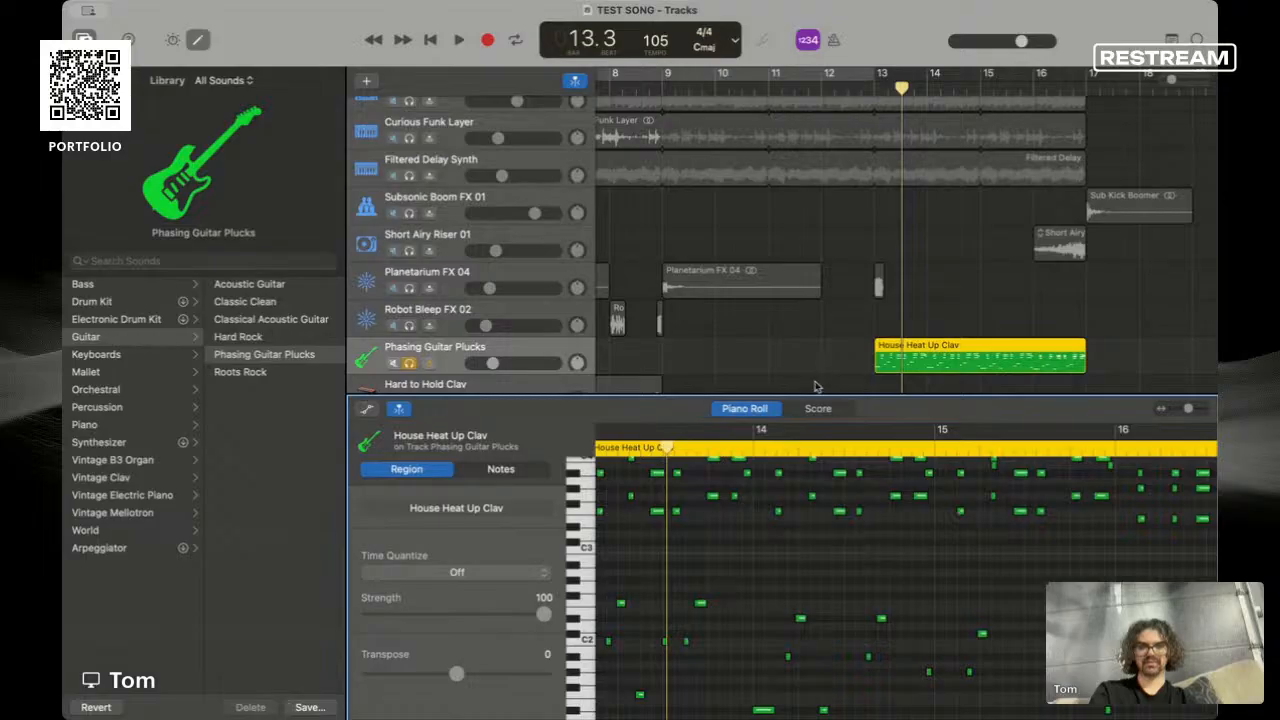
{"action": "left_click_drag", "start_coordinate": [806, 393], "coordinate": [833, 193]}
{"action": "scroll", "coordinate": [819, 365], "scroll_direction": "down", "scroll_amount": 5}
{"action": "scroll", "coordinate": [819, 365], "scroll_direction": "up", "scroll_amount": 7}
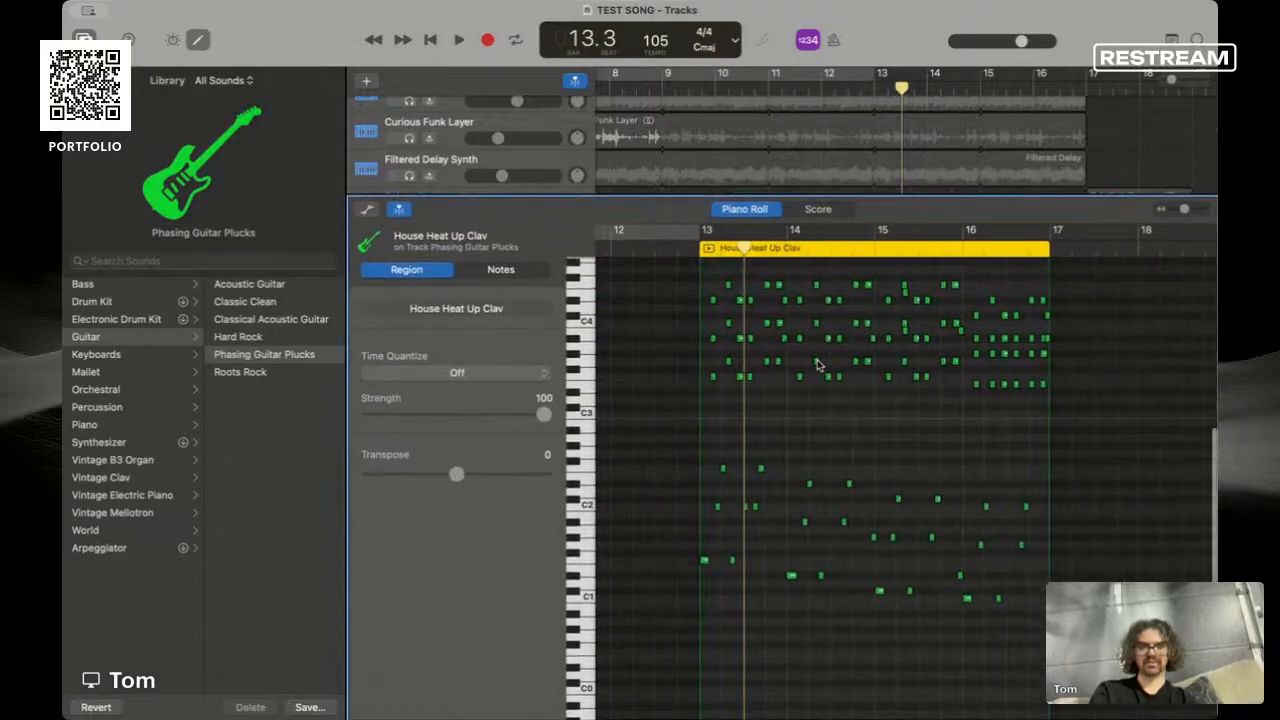
- Select all notes in the House Heat Up Clav region and move them down one octave
{"action": "scroll", "coordinate": [819, 365], "scroll_direction": "down", "scroll_amount": 1}
{"action": "left_click_drag", "start_coordinate": [1090, 305], "coordinate": [658, 665]}
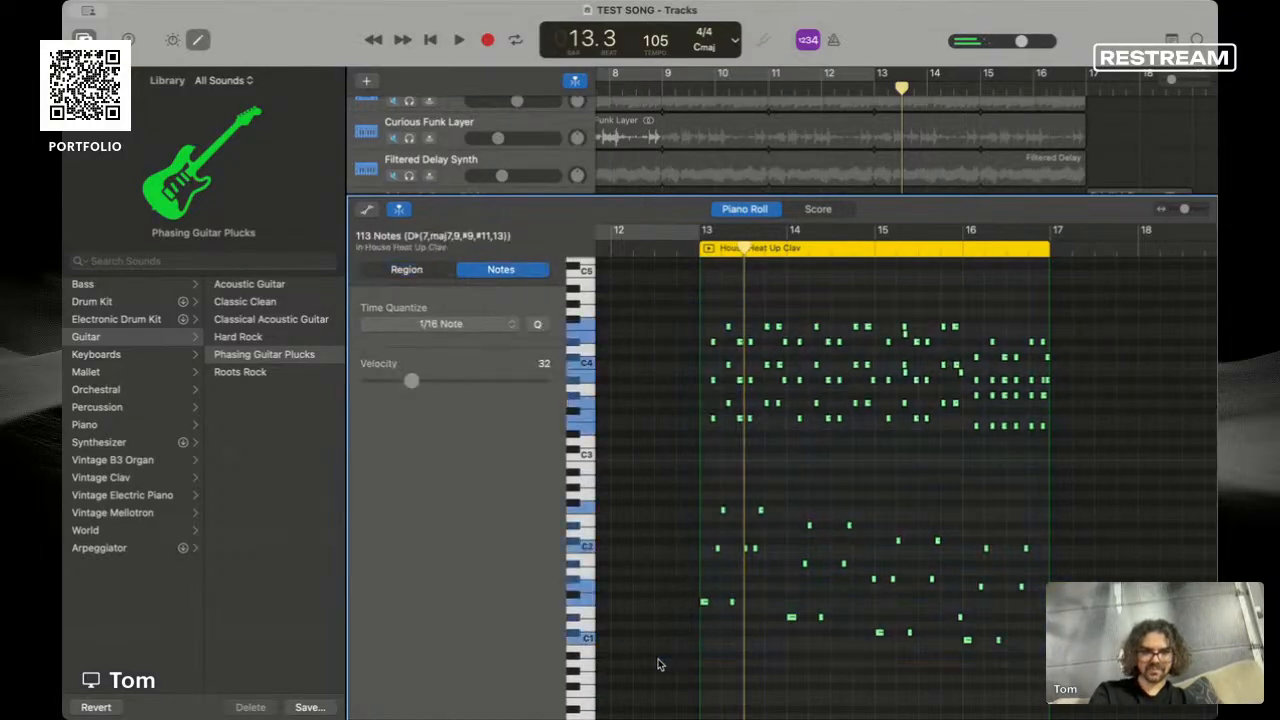
{"action": "scroll", "coordinate": [953, 642], "scroll_direction": "down", "scroll_amount": 4}
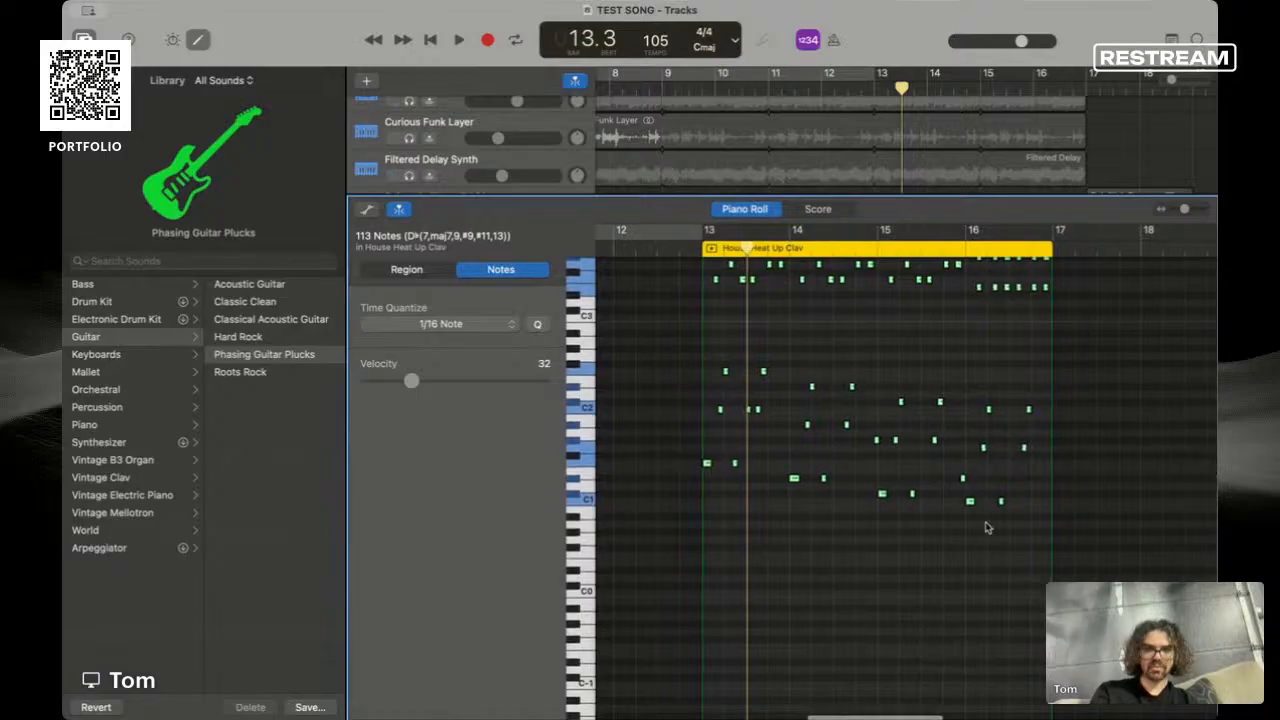
{"action": "left_click_drag", "start_coordinate": [970, 503], "coordinate": [973, 595]}
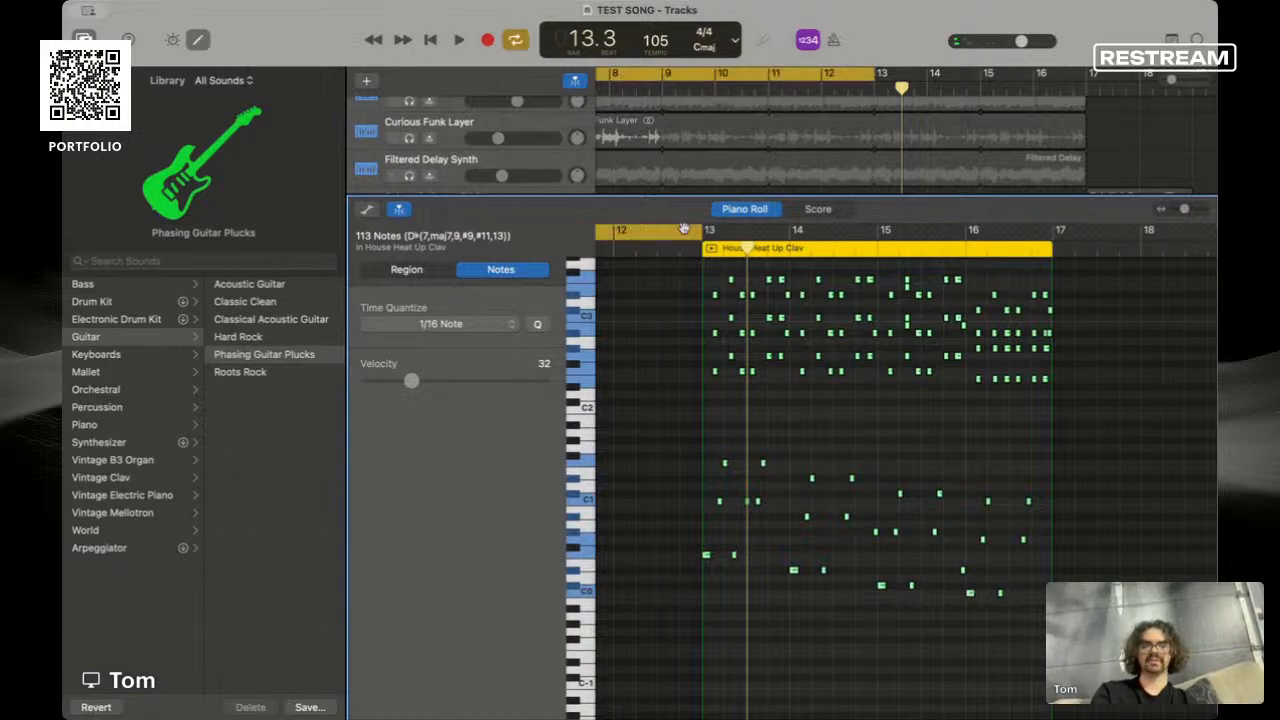
- Play the House Heat Up Clav region from just before bar 13 to hear the lowered notes with the guitar sound
{"action": "left_click", "coordinate": [672, 291]}
{"action": "key", "text": "space"}
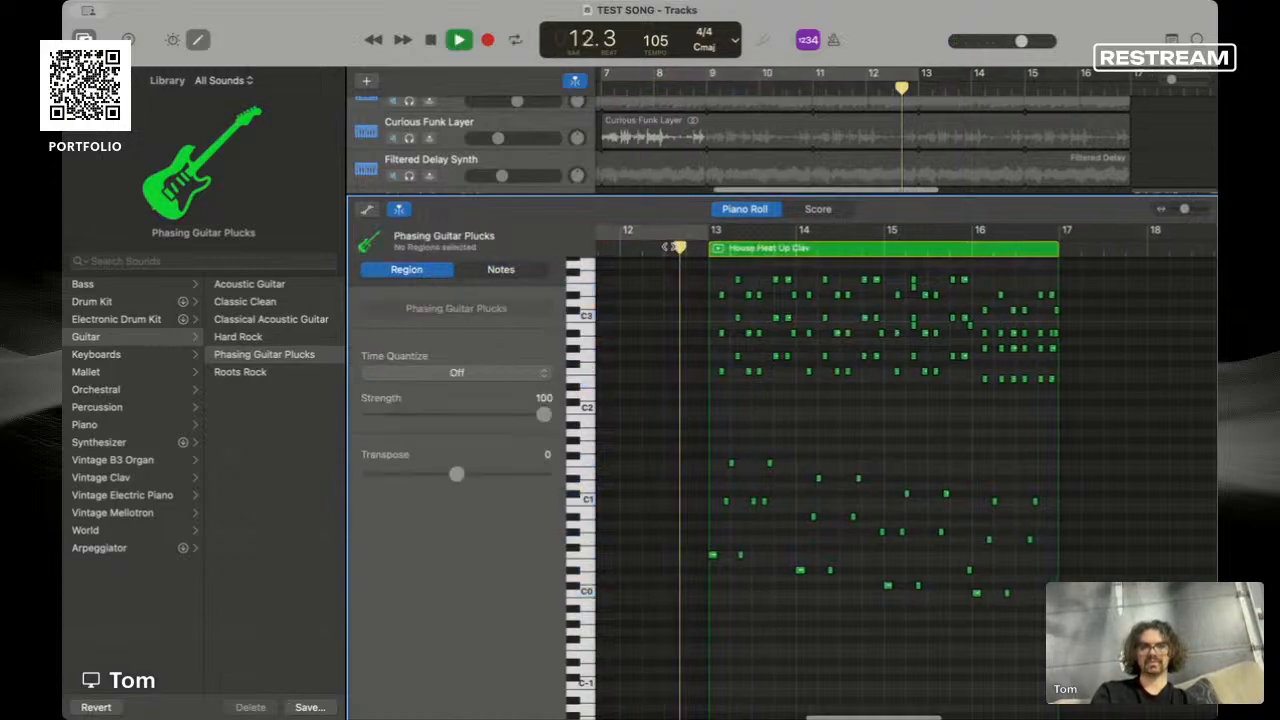
{"action": "key", "text": "space"}
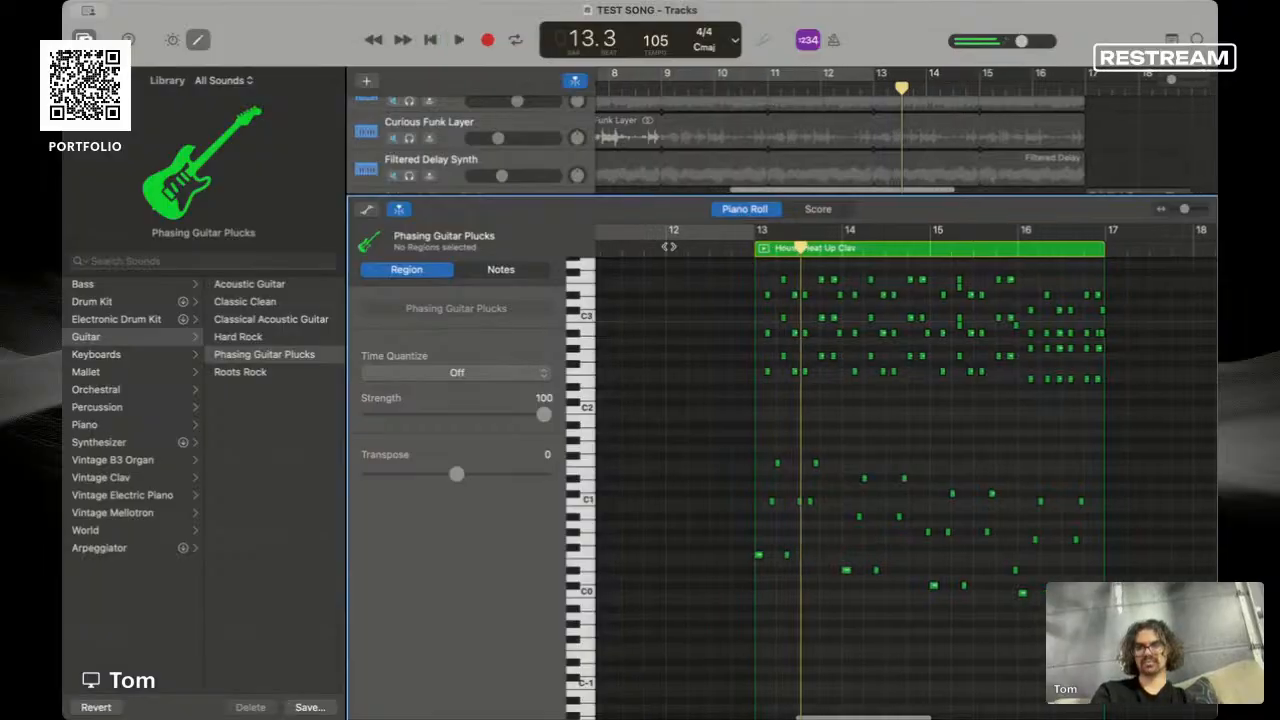
- Try the Beyond Deep Skies synthesizer pad on the soloed track, auditioning its Dark and Popcorn variations during playback
{"action": "left_click", "coordinate": [122, 444]}
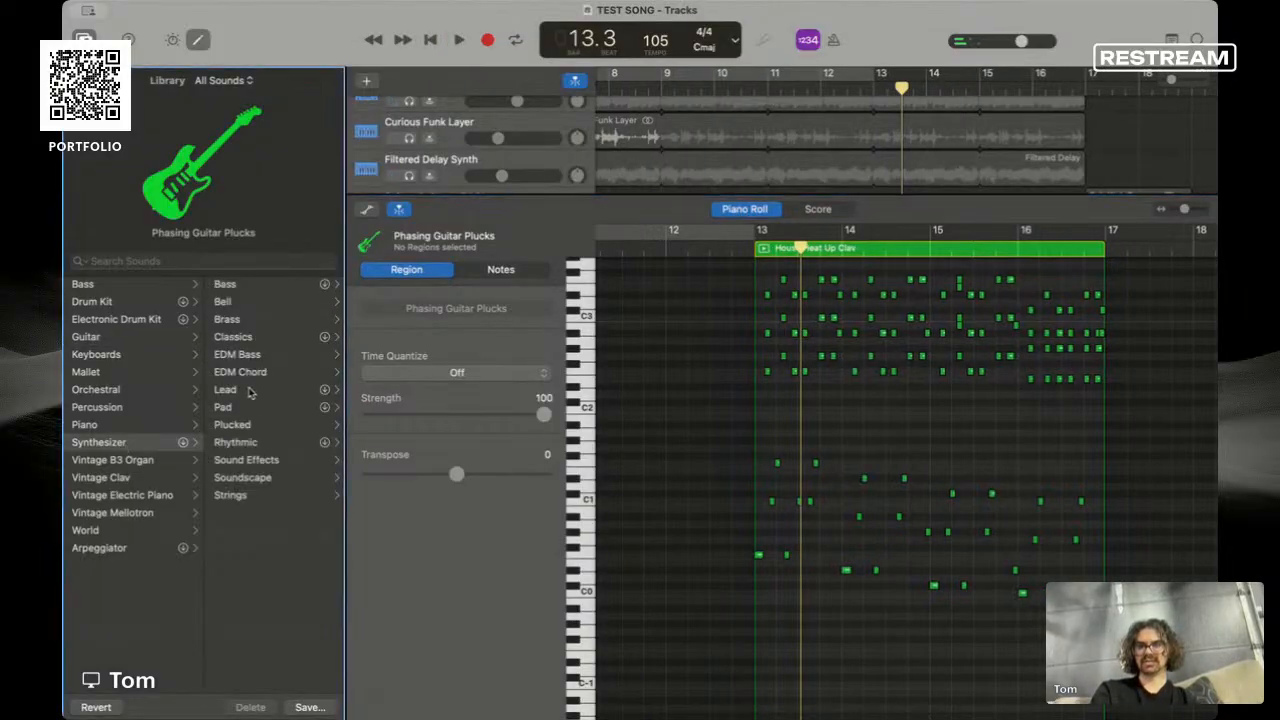
{"action": "left_click", "coordinate": [240, 410]}
{"action": "left_click", "coordinate": [257, 407]}
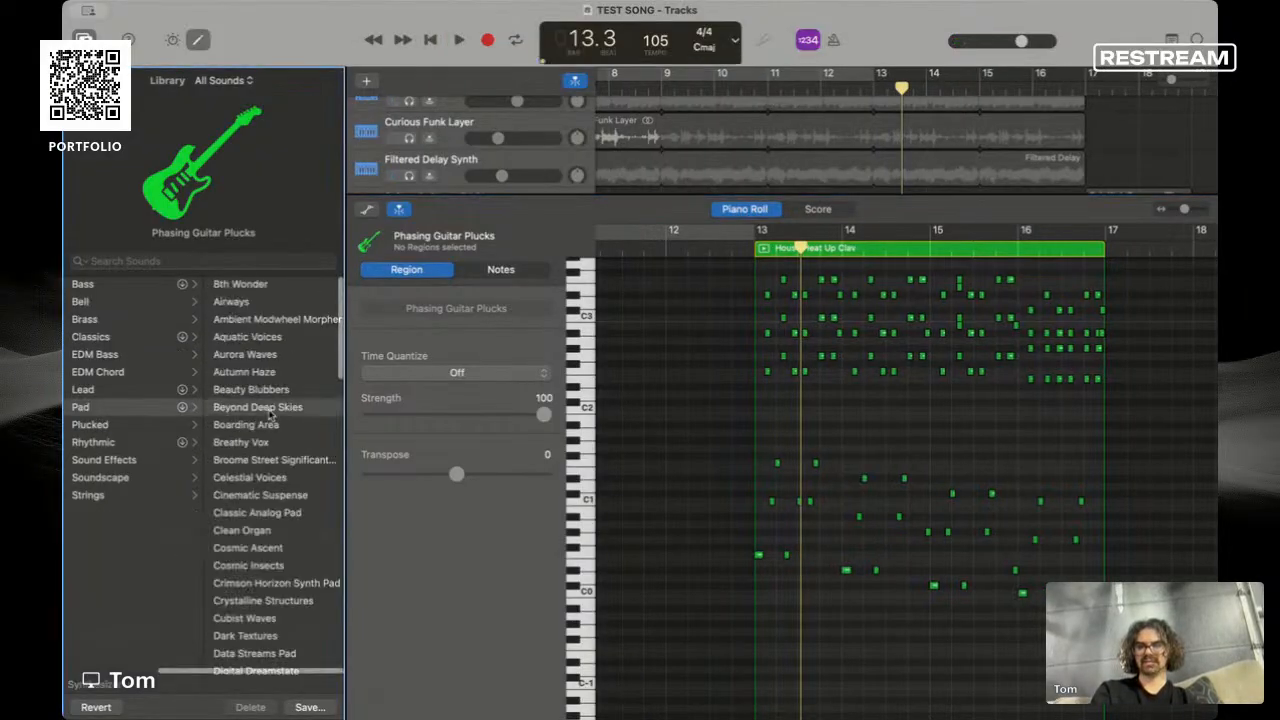
{"action": "key", "text": "space"}
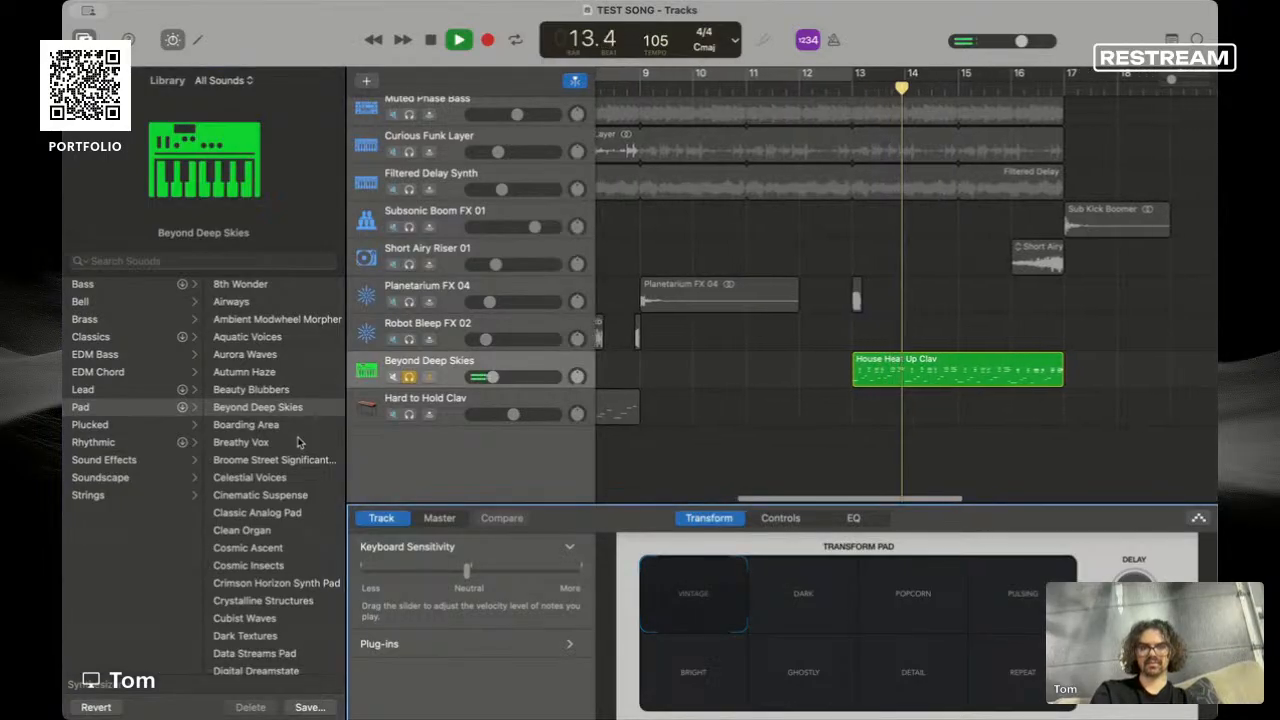
{"action": "left_click", "coordinate": [835, 600]}
{"action": "left_click", "coordinate": [901, 597]}
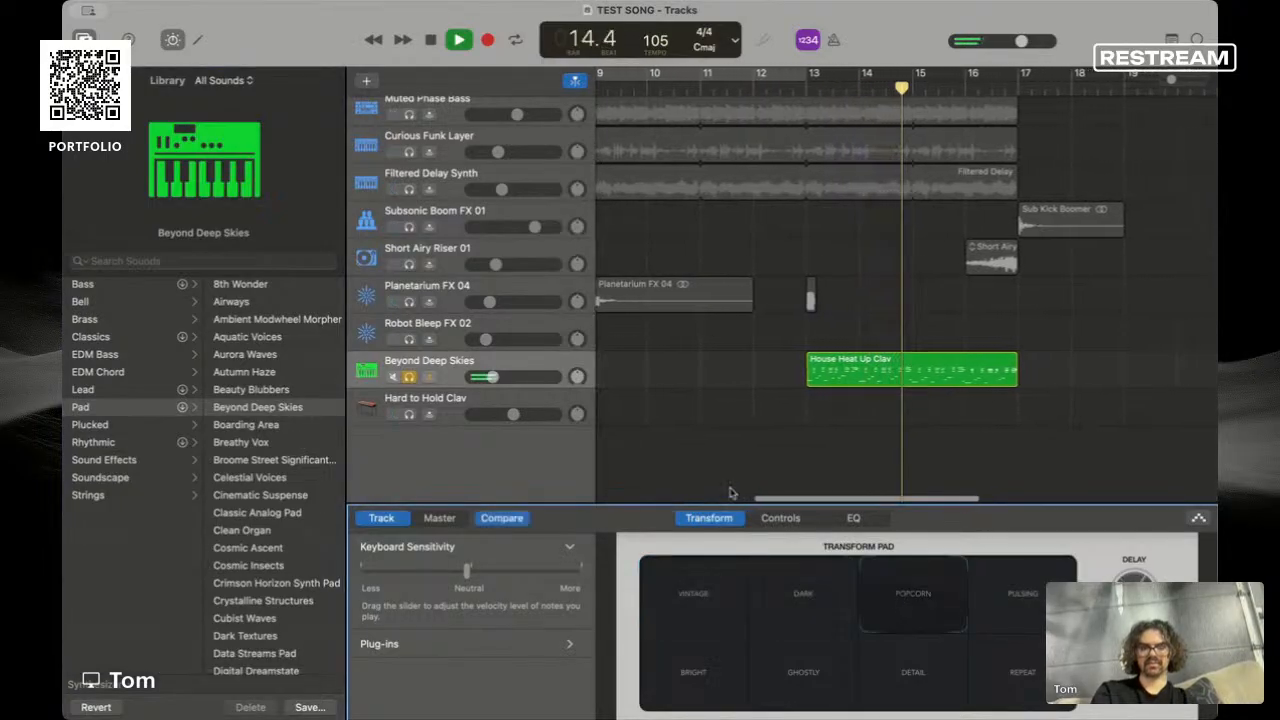
- Raise the Beyond Deep Skies track volume and try the Pulsing variation, replaying the region from its start
{"action": "left_click", "coordinate": [492, 376]}
{"action": "left_click_drag", "start_coordinate": [492, 376], "coordinate": [518, 376]}
{"action": "key", "text": "space"}
{"action": "left_click", "coordinate": [997, 583]}
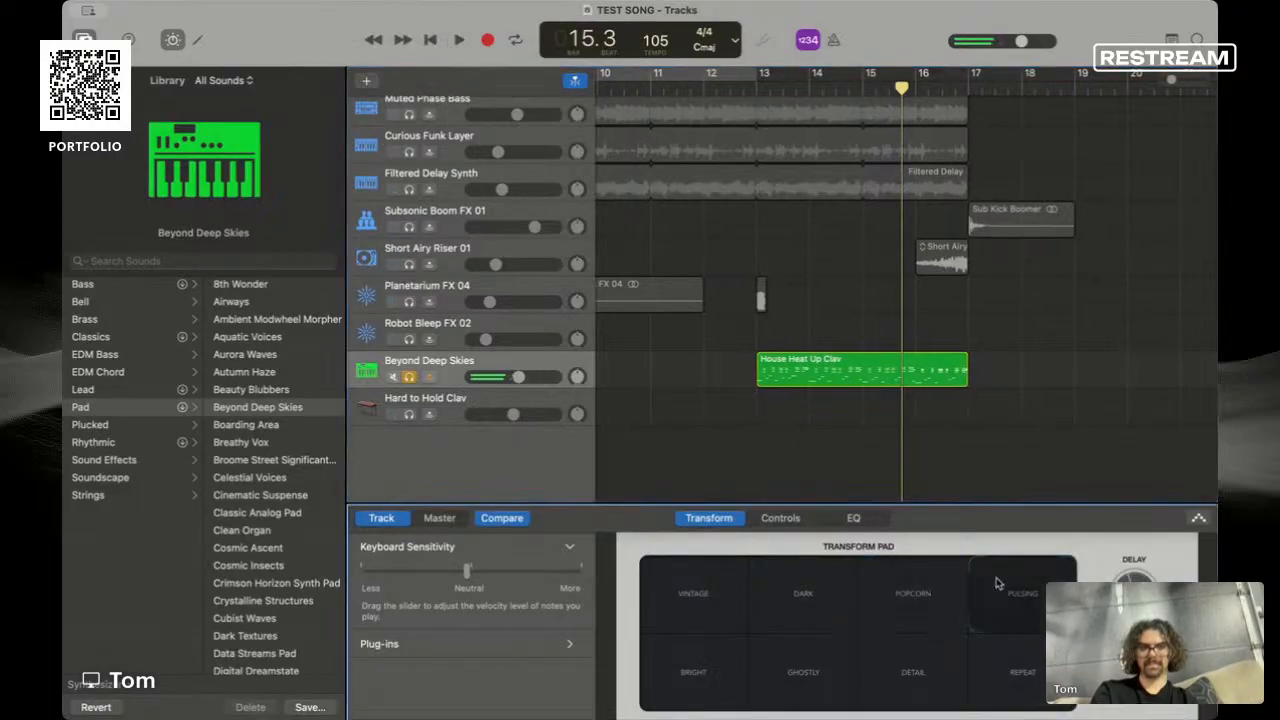
{"action": "left_click", "coordinate": [747, 91]}
{"action": "key", "text": "space"}
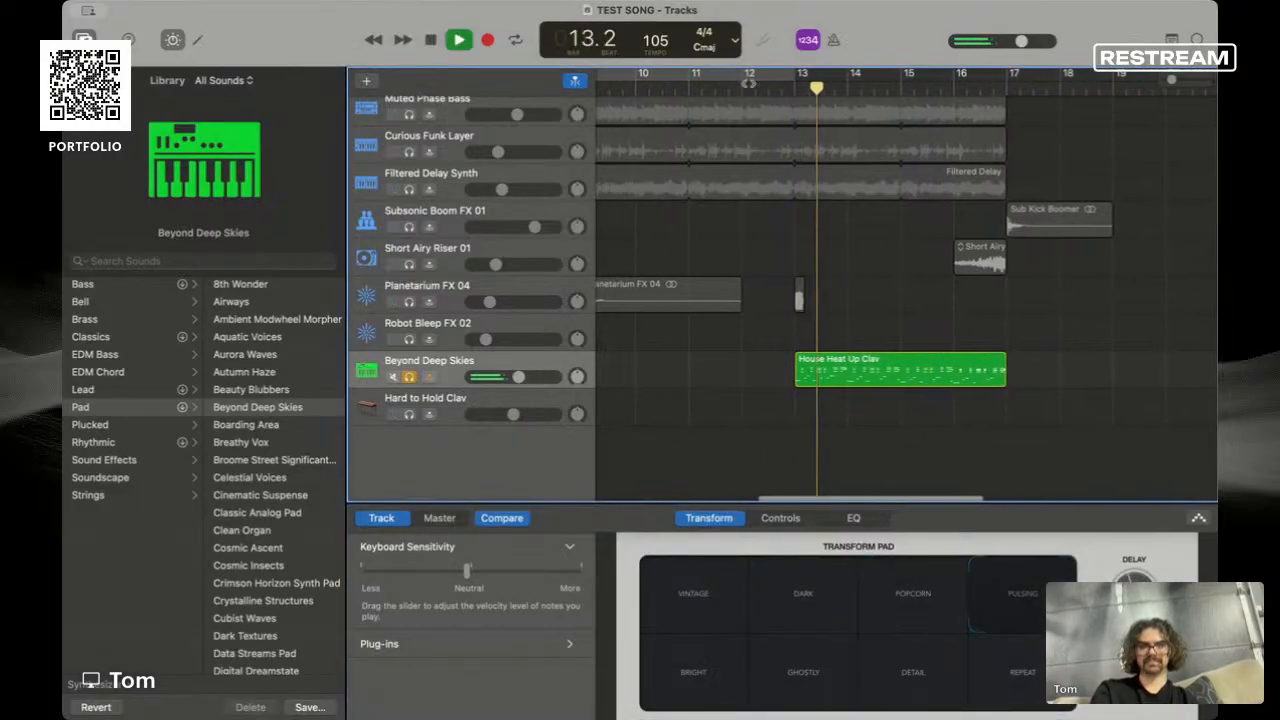
- Set a four-bar cycle range from bar 13 to bar 17 and loop the region's playback
{"action": "key", "text": "space"}
{"action": "left_click_drag", "start_coordinate": [777, 80], "coordinate": [988, 92]}
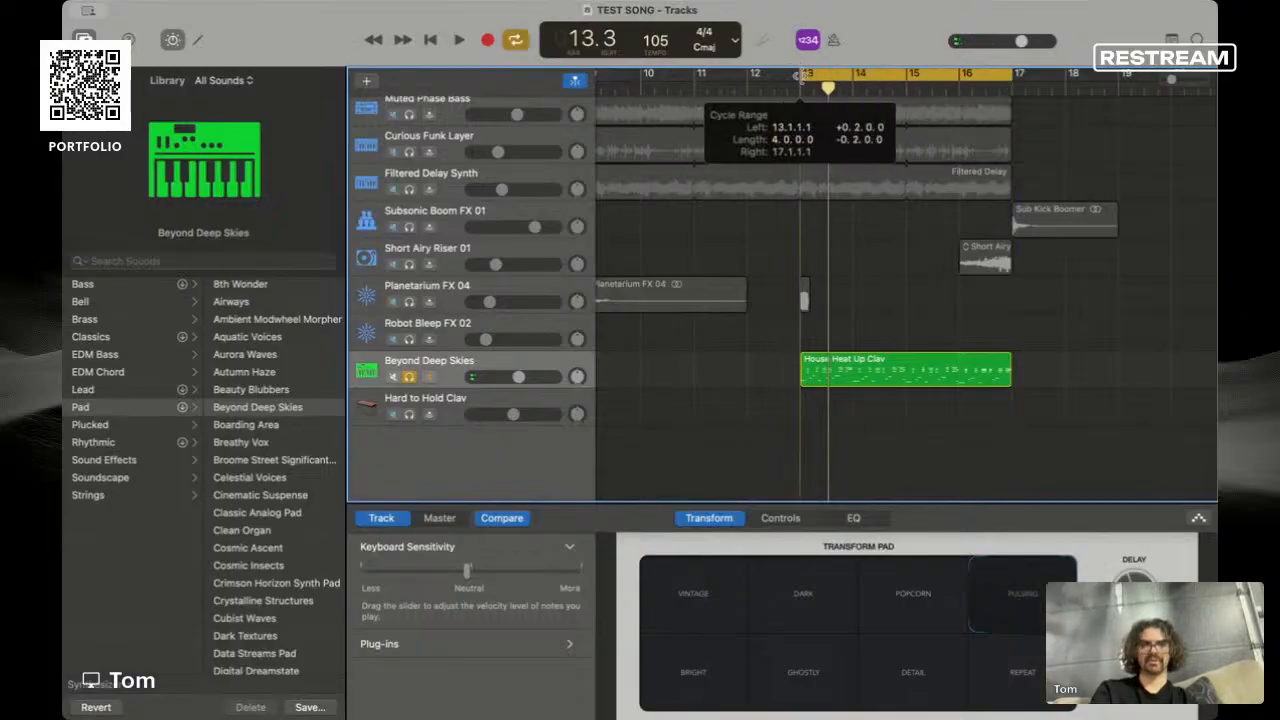
{"action": "key", "text": "space"}
- Try the Ghostly, Detail and Bright variations, followed by the Celestial Voices pad with its Lead Vocal and Stardust variations
{"action": "left_click", "coordinate": [803, 674]}
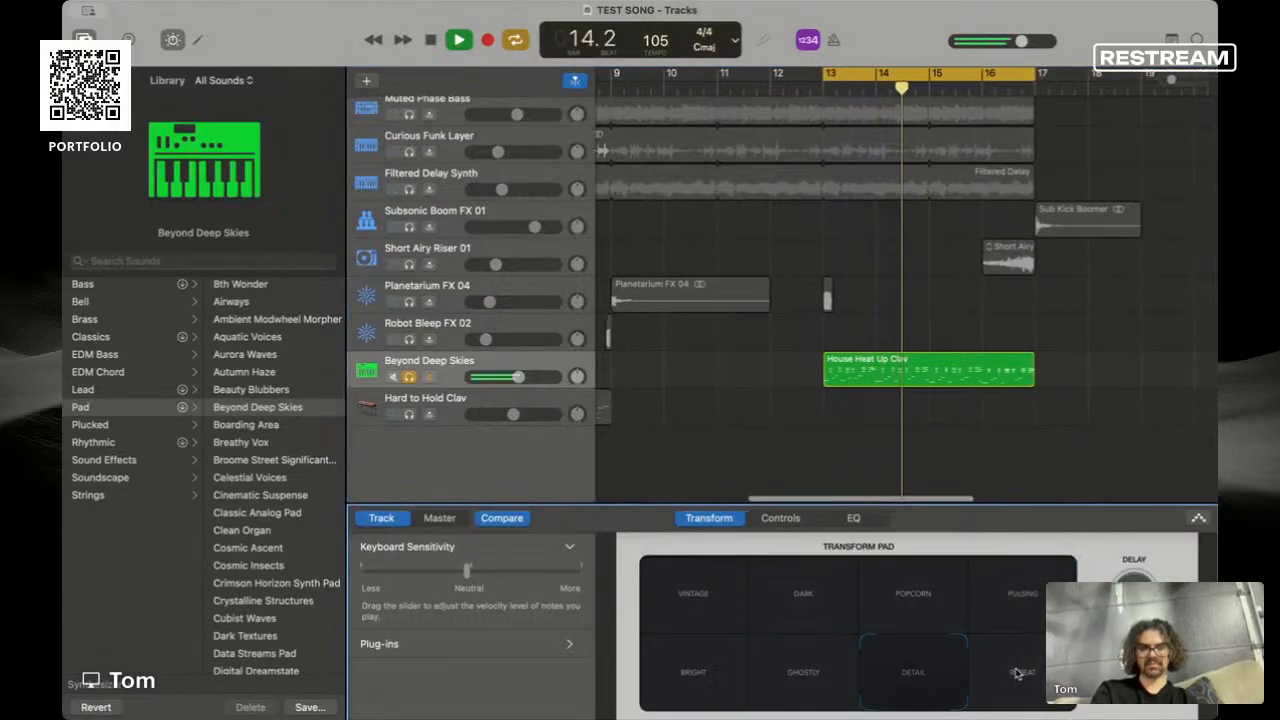
{"action": "left_click", "coordinate": [678, 666]}
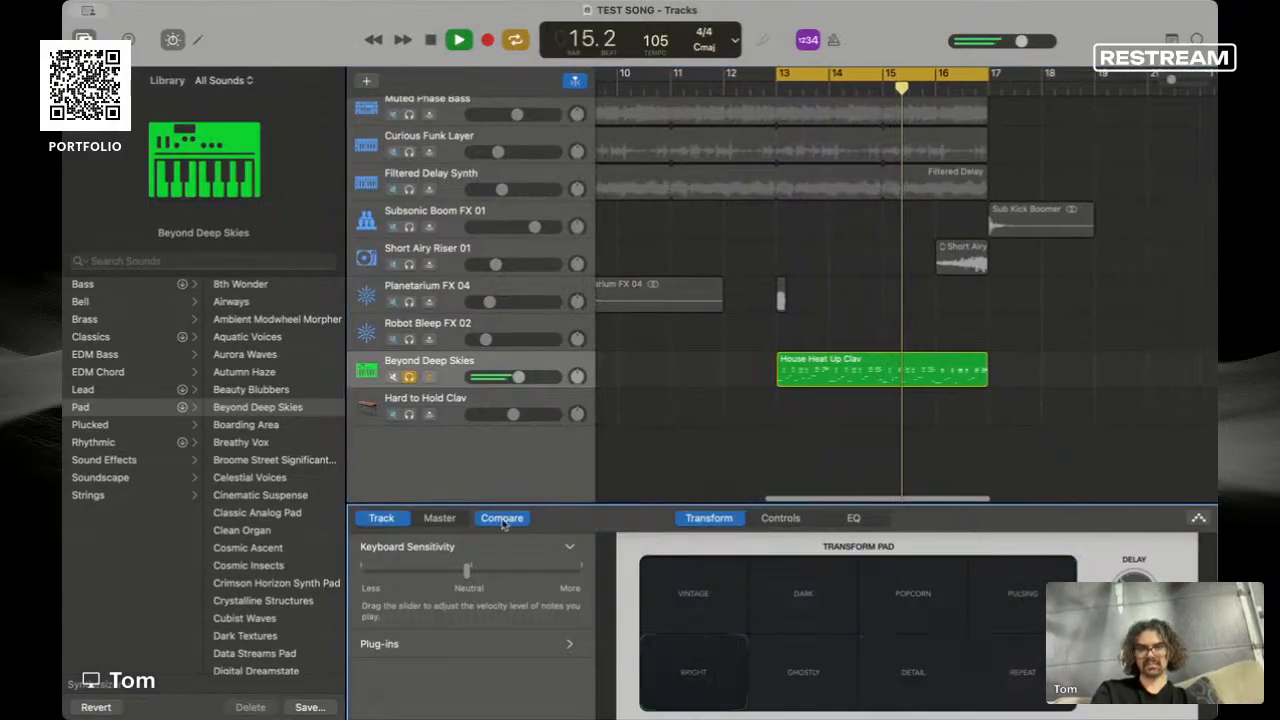
{"action": "left_click", "coordinate": [281, 480]}
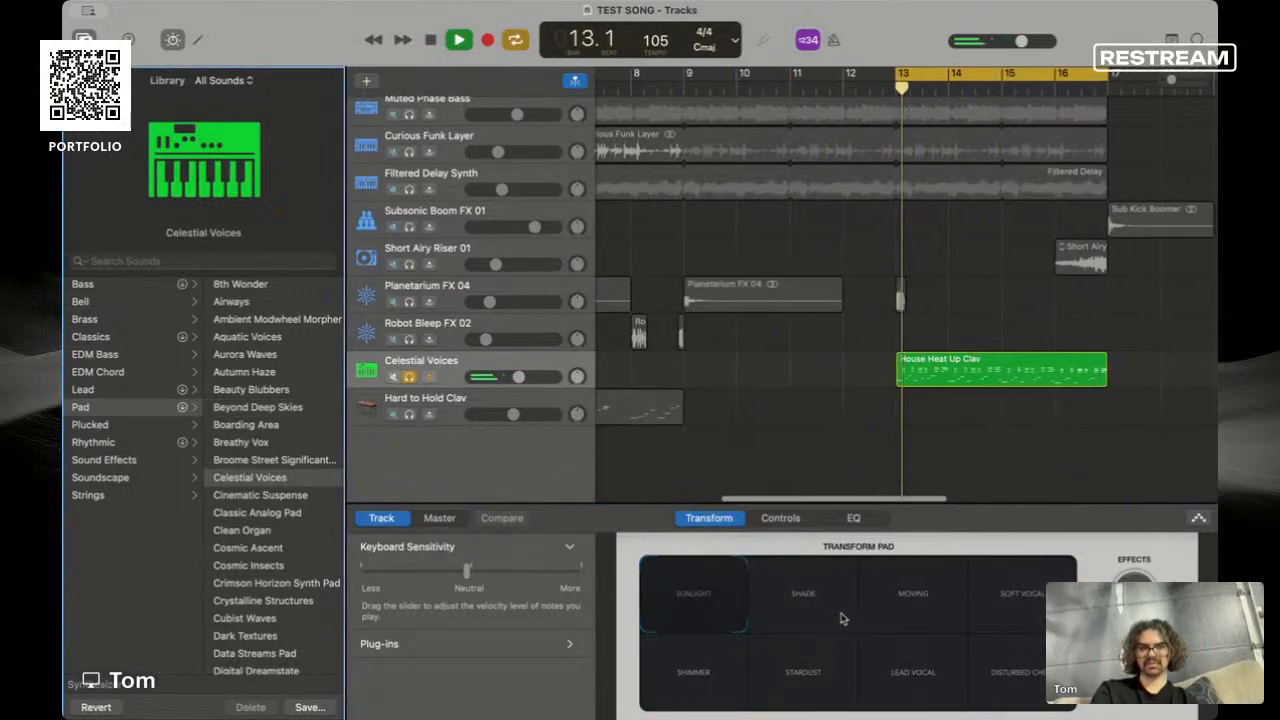
{"action": "left_click", "coordinate": [900, 672]}
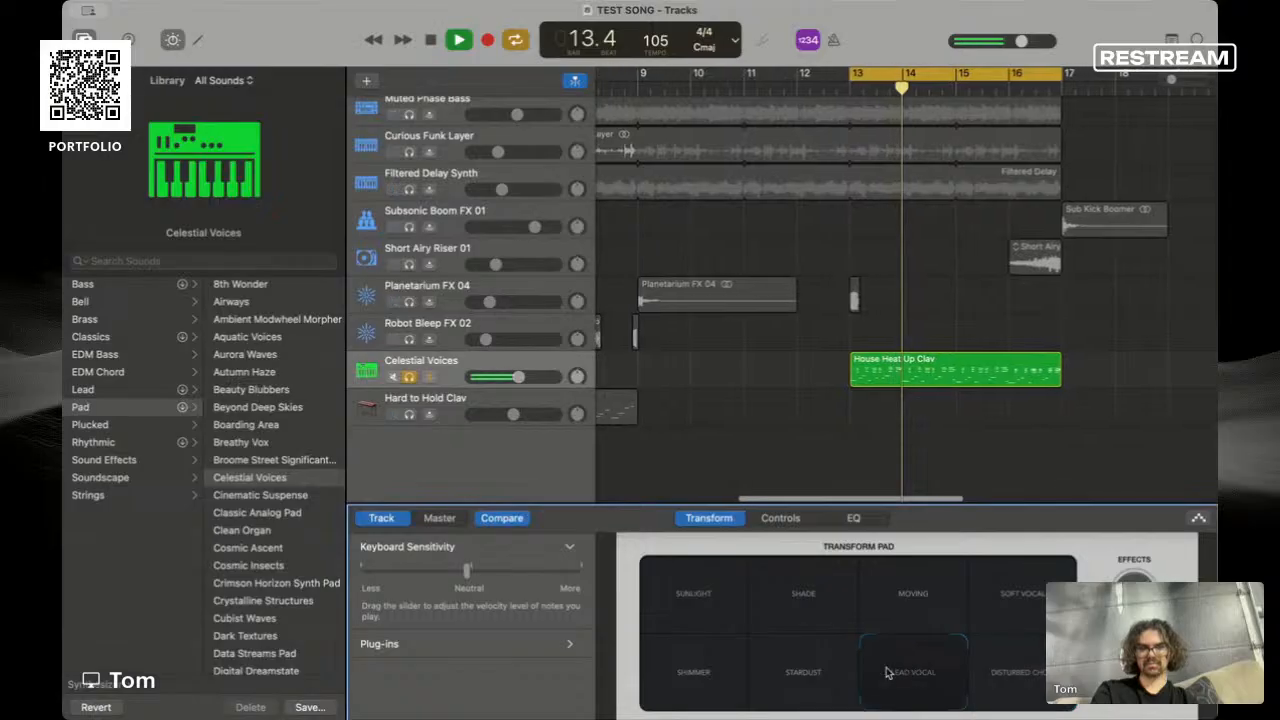
{"action": "left_click", "coordinate": [820, 668]}
- Try the Cubist Waves pad with its Expression, Soft Brass and Dreamy variations, settling on Texture
{"action": "left_click", "coordinate": [280, 620]}
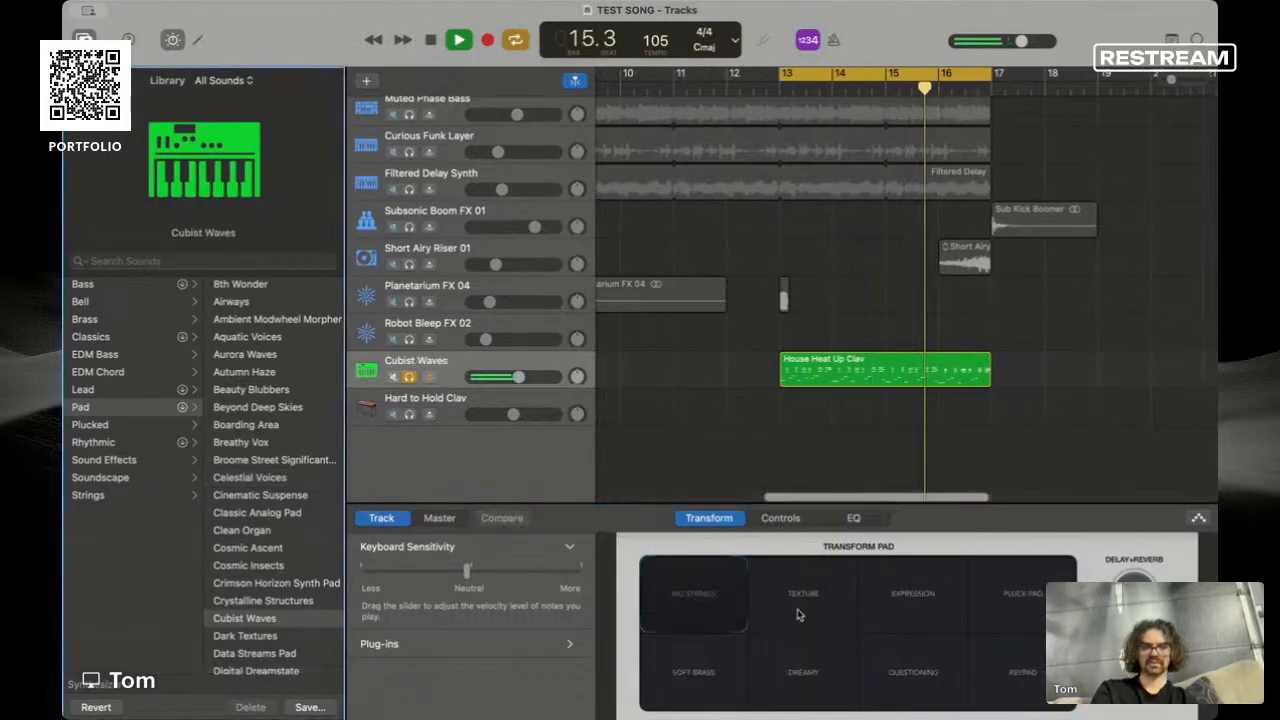
{"action": "left_click", "coordinate": [926, 612]}
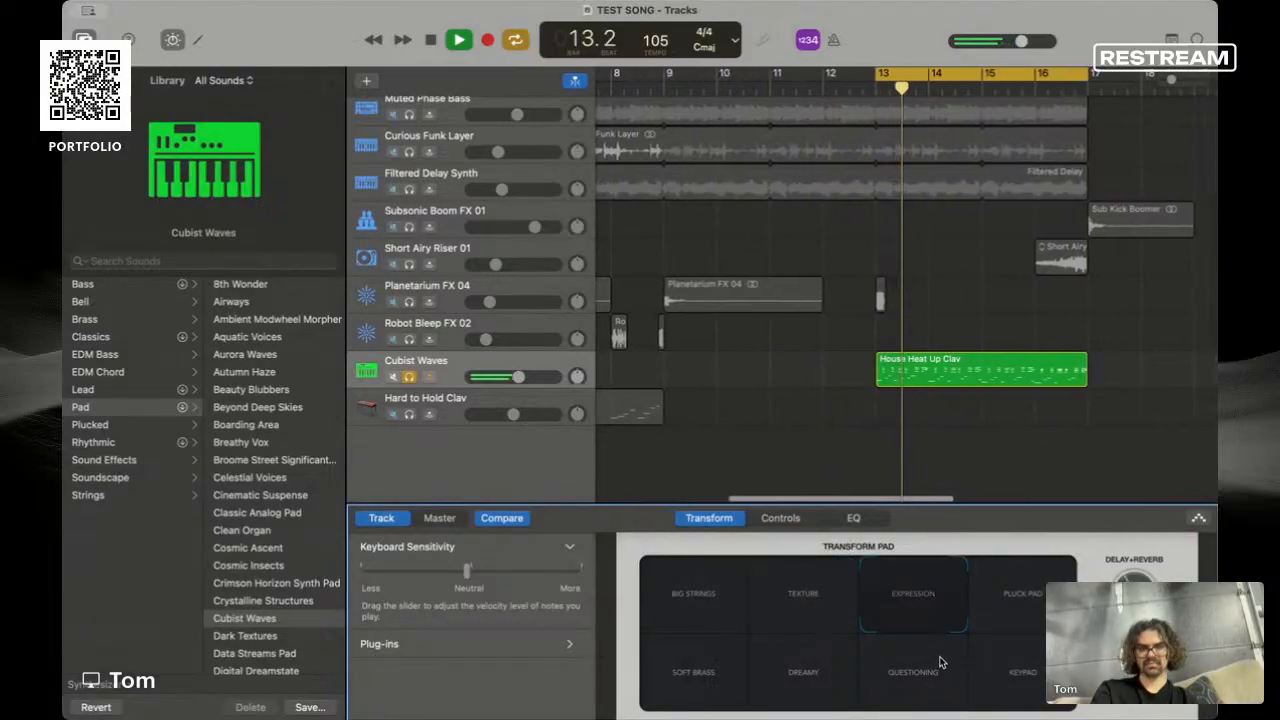
{"action": "left_click", "coordinate": [813, 599]}
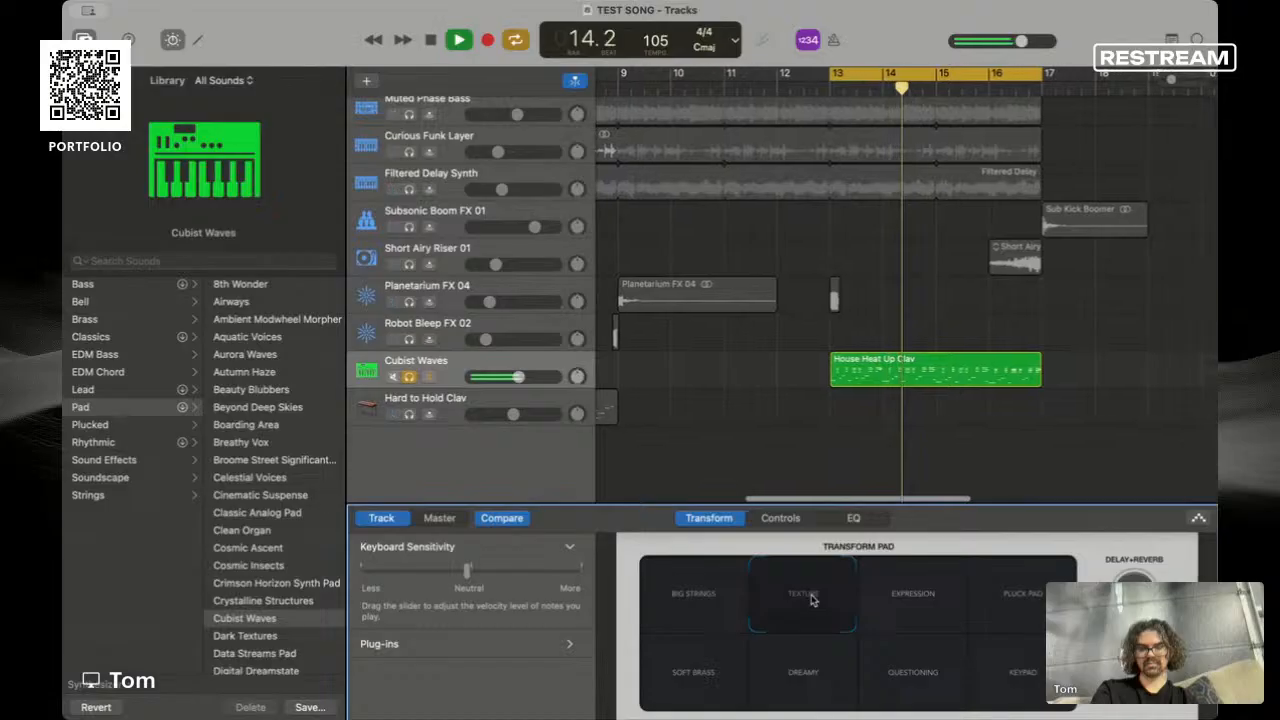
{"action": "left_click", "coordinate": [704, 672]}
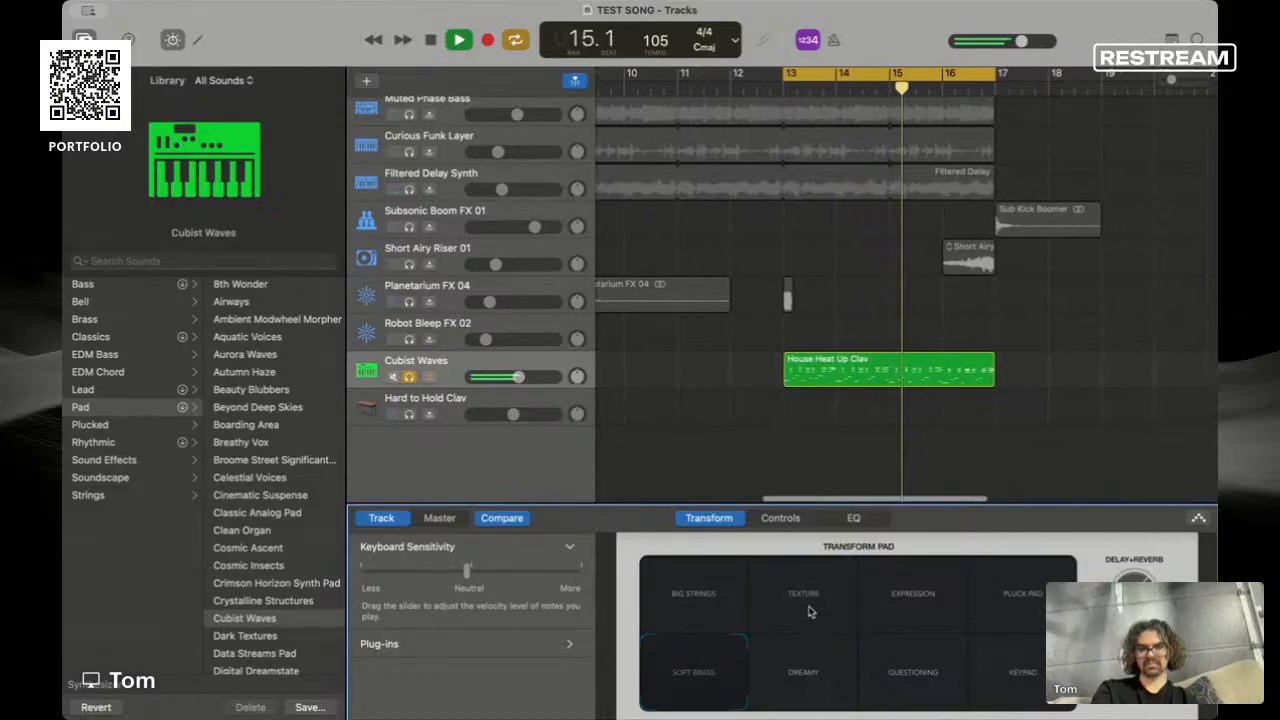
{"action": "left_click", "coordinate": [808, 672]}
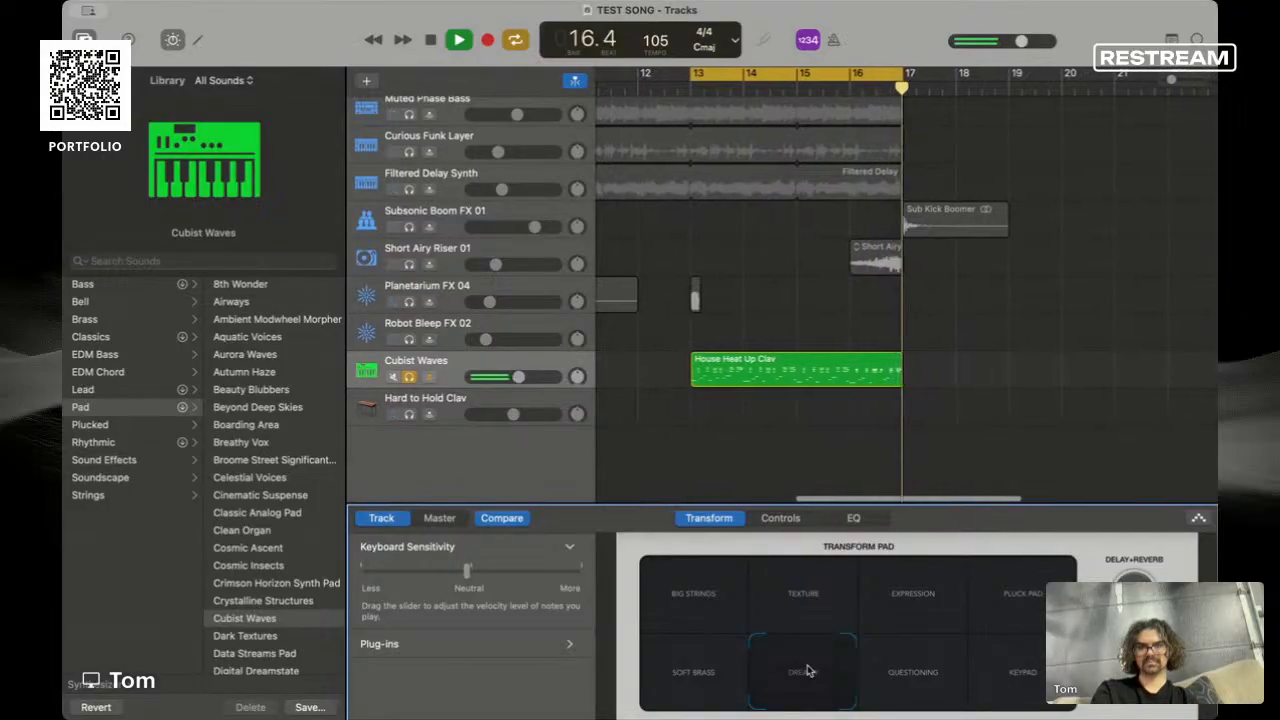
{"action": "left_click", "coordinate": [808, 606]}
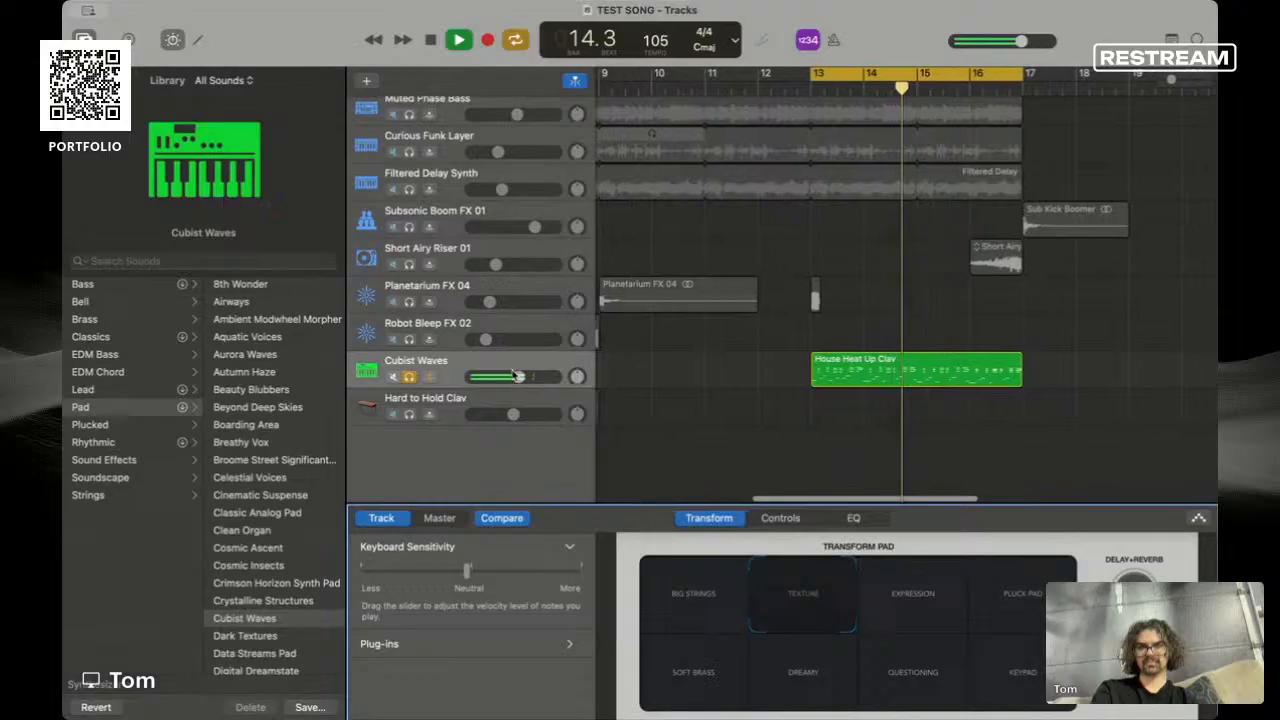
- Unsolo the Cubist Waves track and balance its volume around -13.0 dB in the mix, comparing the Keypad and Texture variations
{"action": "left_click_drag", "start_coordinate": [516, 374], "coordinate": [495, 377]}
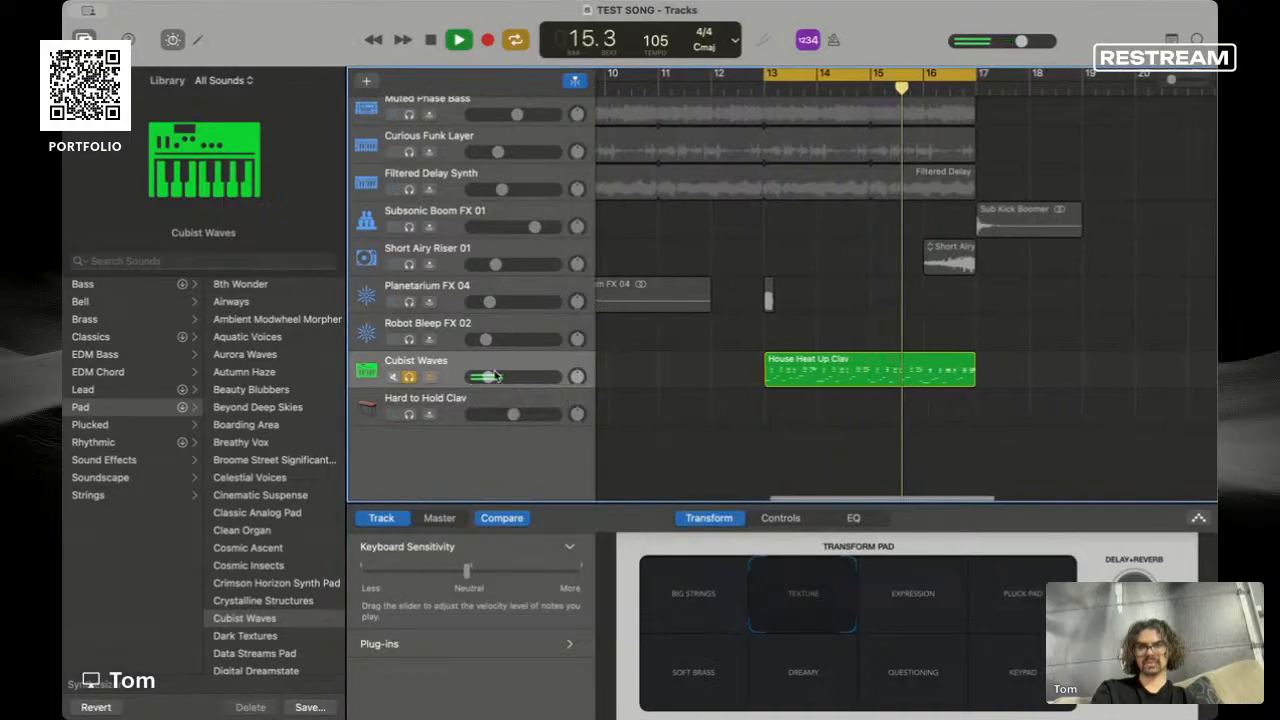
{"action": "left_click", "coordinate": [409, 376]}
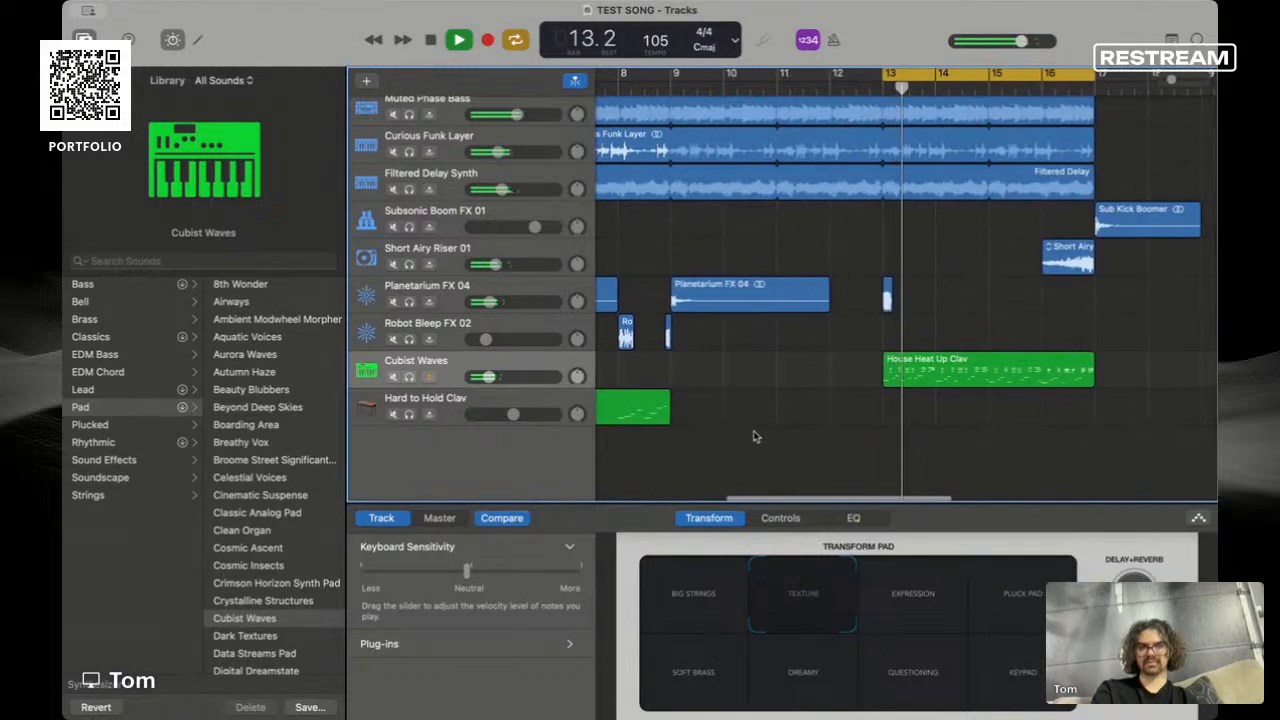
{"action": "mouse_move", "coordinate": [488, 376]}
{"action": "left_mouse_down"}
{"action": "mouse_move", "coordinate": [510, 378]}
{"action": "mouse_move", "coordinate": [497, 377]}
{"action": "left_mouse_up"}
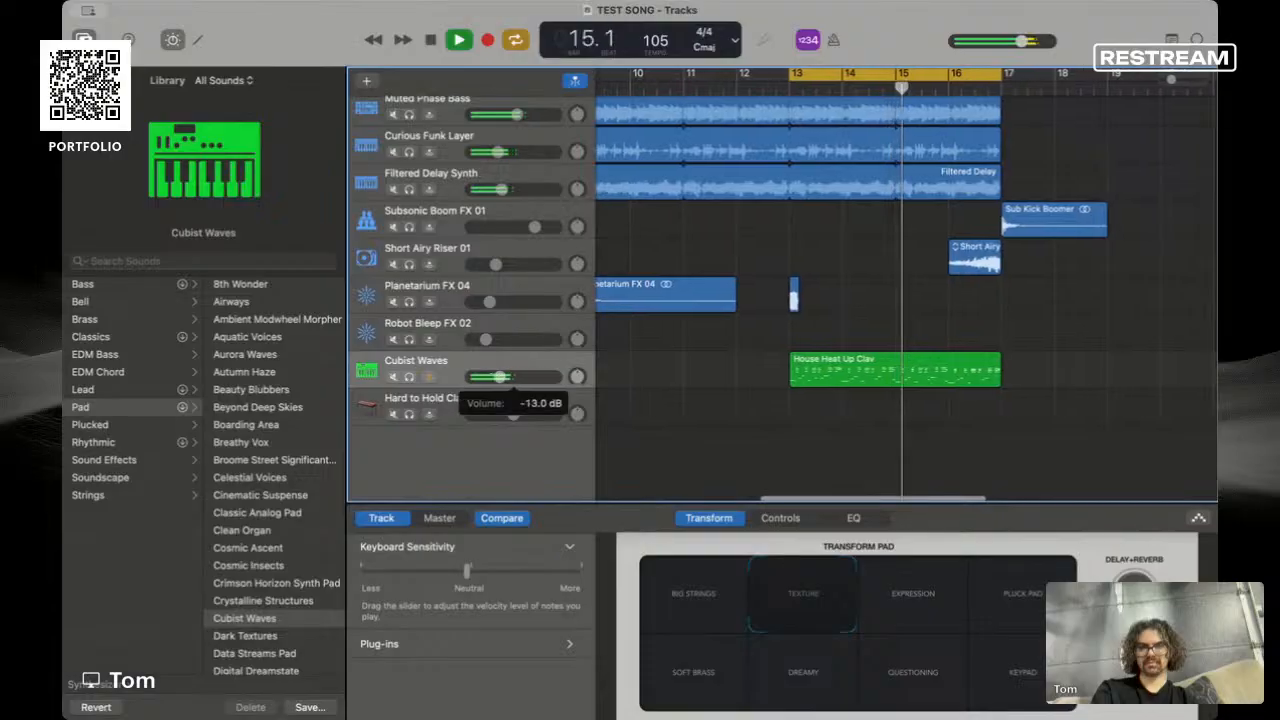
{"action": "left_click", "coordinate": [1016, 695]}
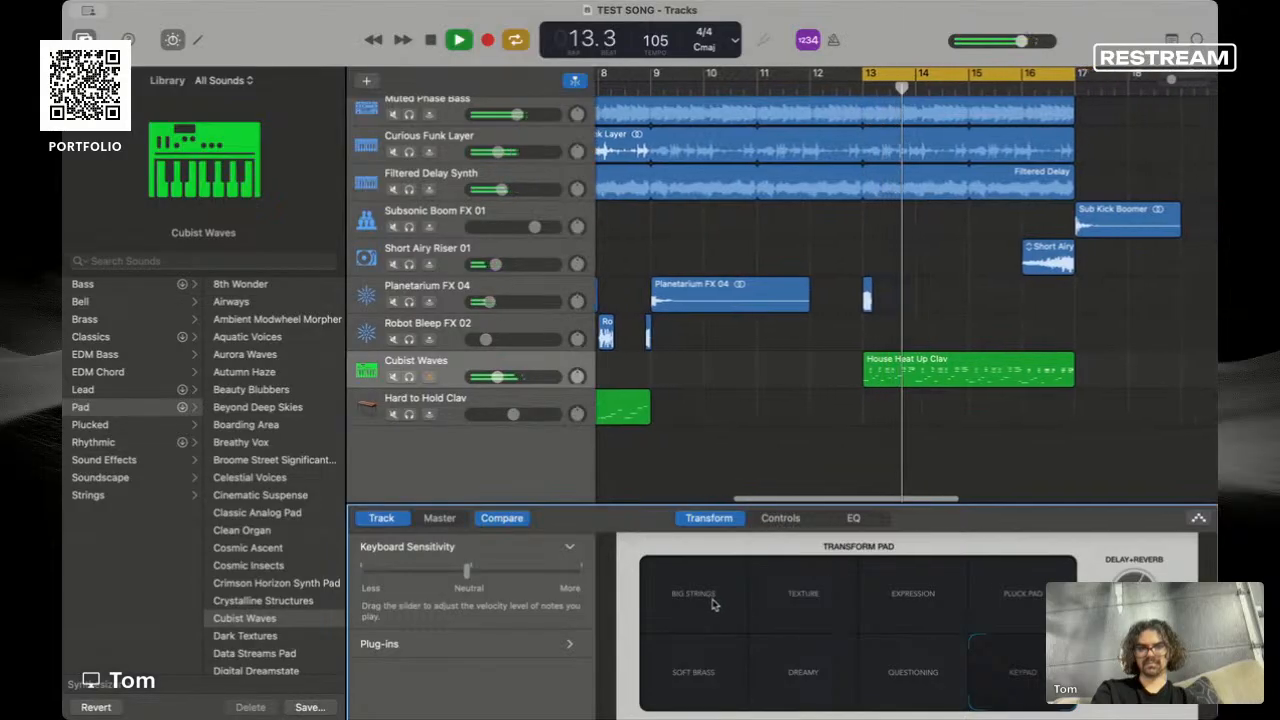
{"action": "left_click", "coordinate": [803, 620]}
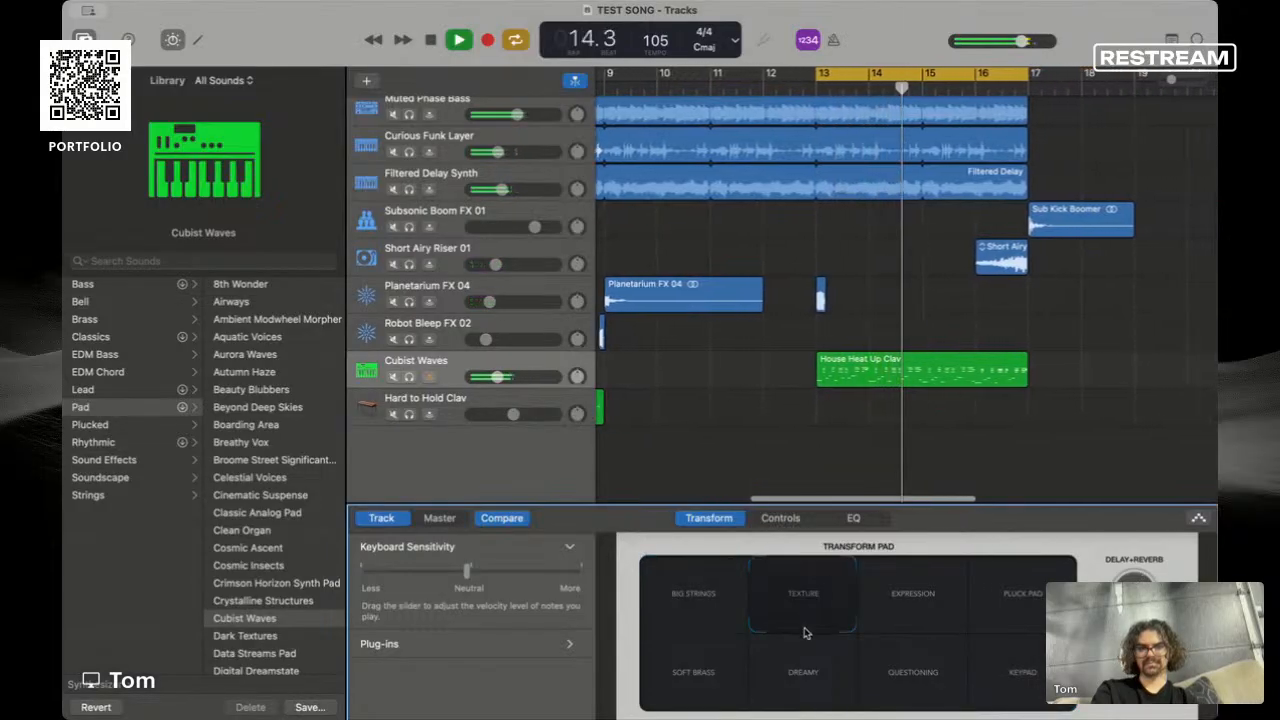
{"action": "left_click_drag", "start_coordinate": [499, 377], "coordinate": [503, 377]}
{"action": "key", "text": "space"}
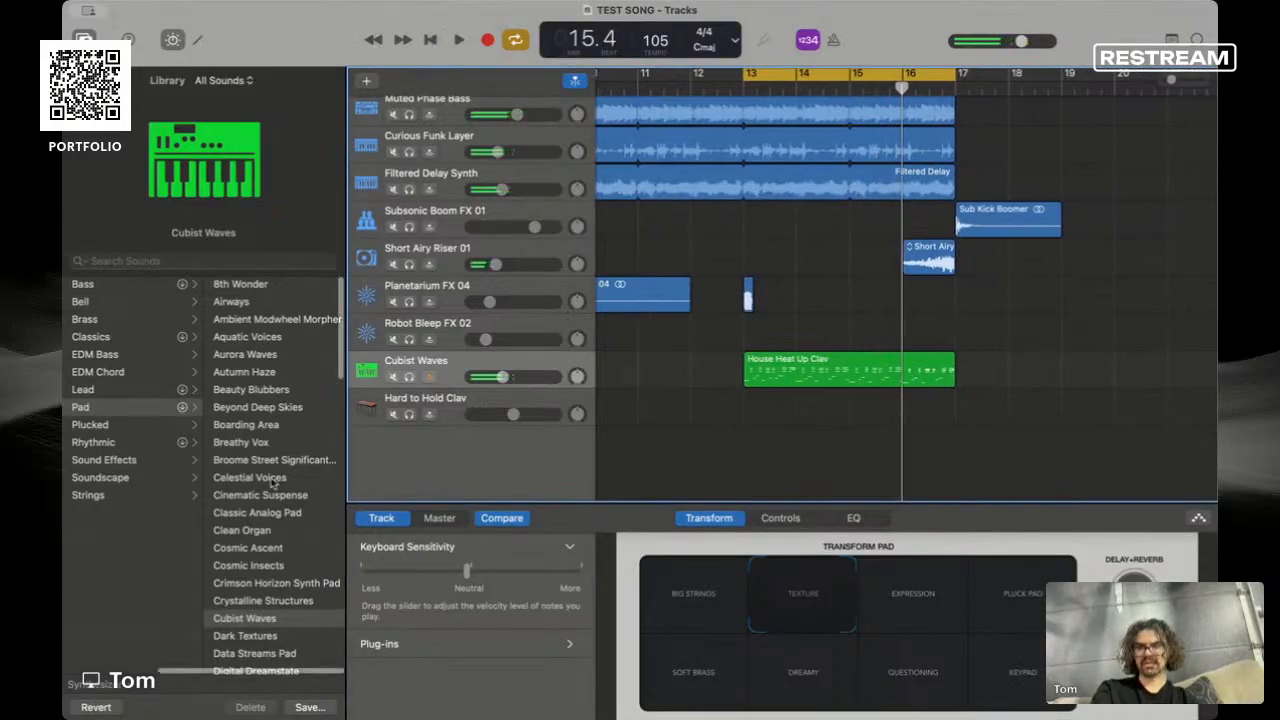
- Assign the rhythmic synthesizer sound Finger On The Pulse to the track and lower its volume to about -15.8 dB while soloed
{"action": "left_click", "coordinate": [113, 446]}
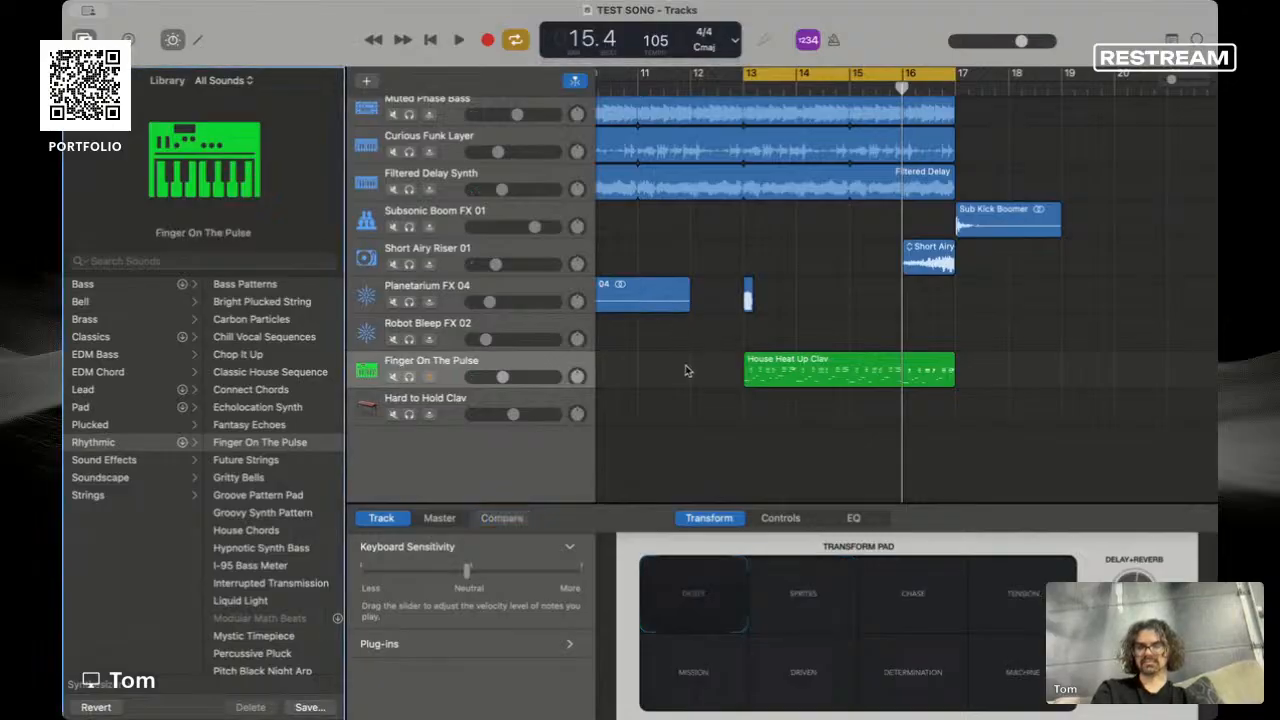
{"action": "key", "text": "space"}
{"action": "left_click", "coordinate": [410, 377]}
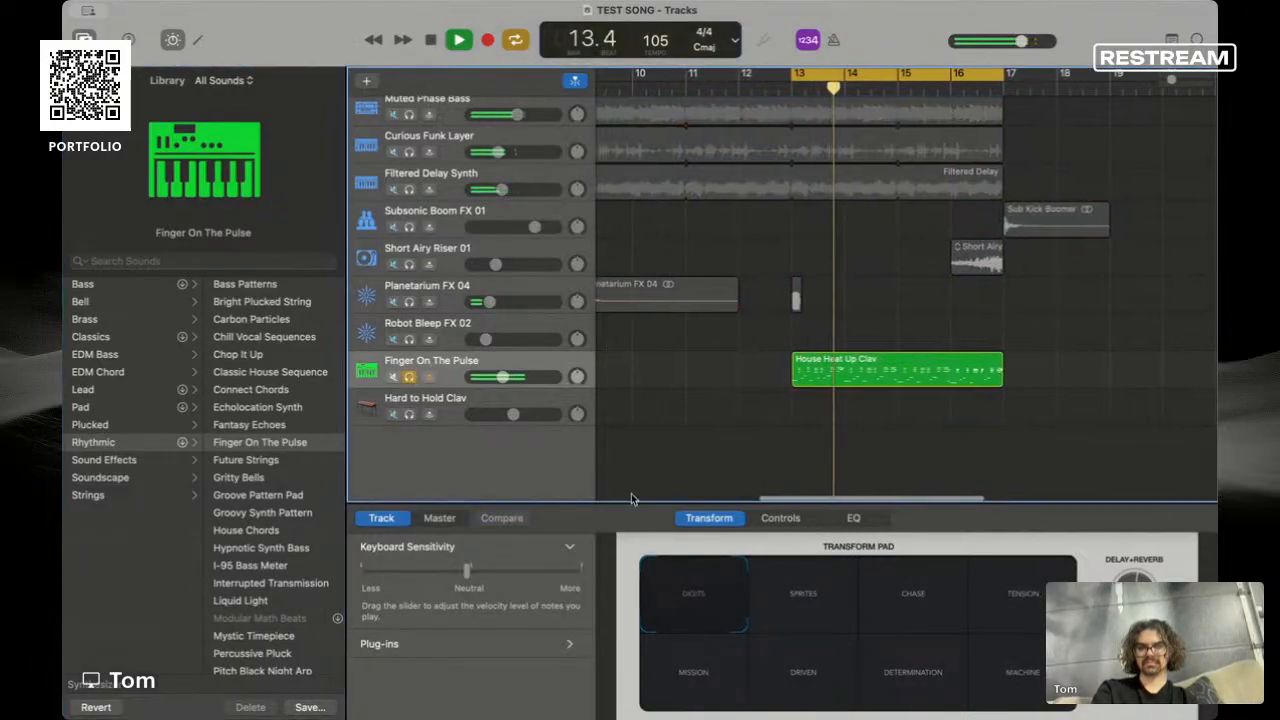
{"action": "left_click_drag", "start_coordinate": [503, 377], "coordinate": [493, 377]}
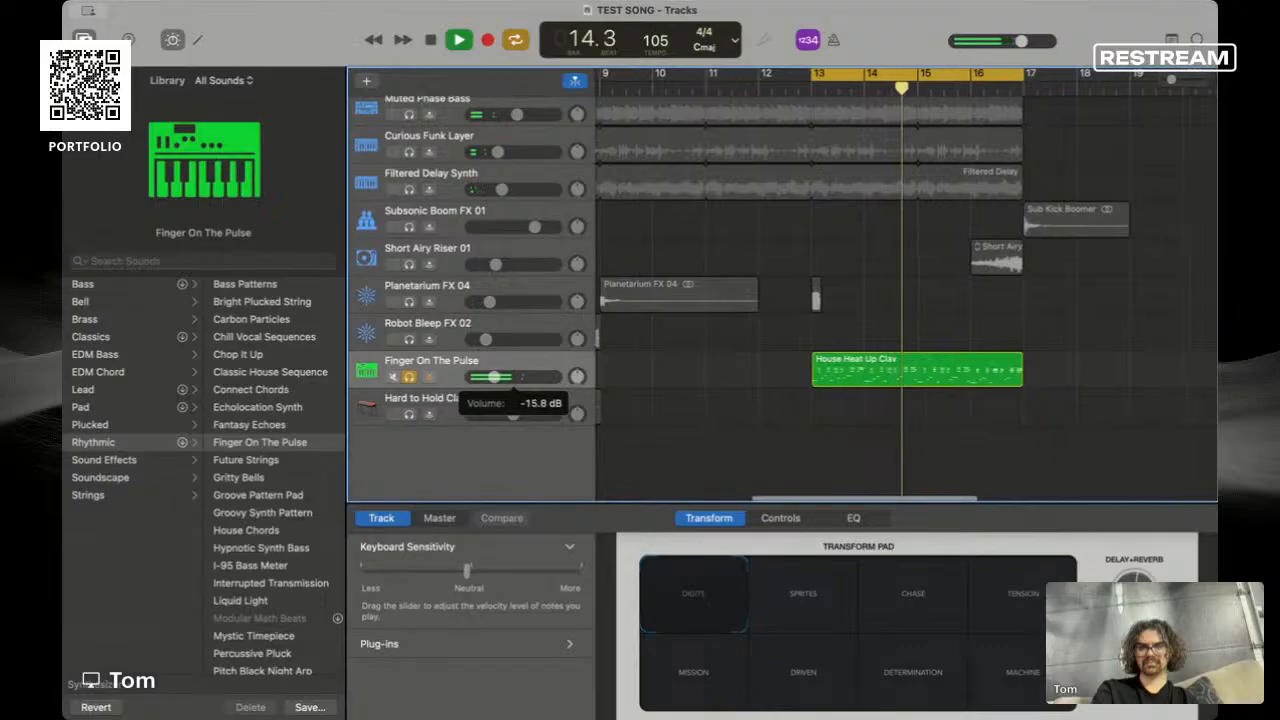
- Audition the Mission and Driven variations of Finger On The Pulse and rebalance the unsoloed track's volume against the full mix
{"action": "left_click", "coordinate": [806, 588]}
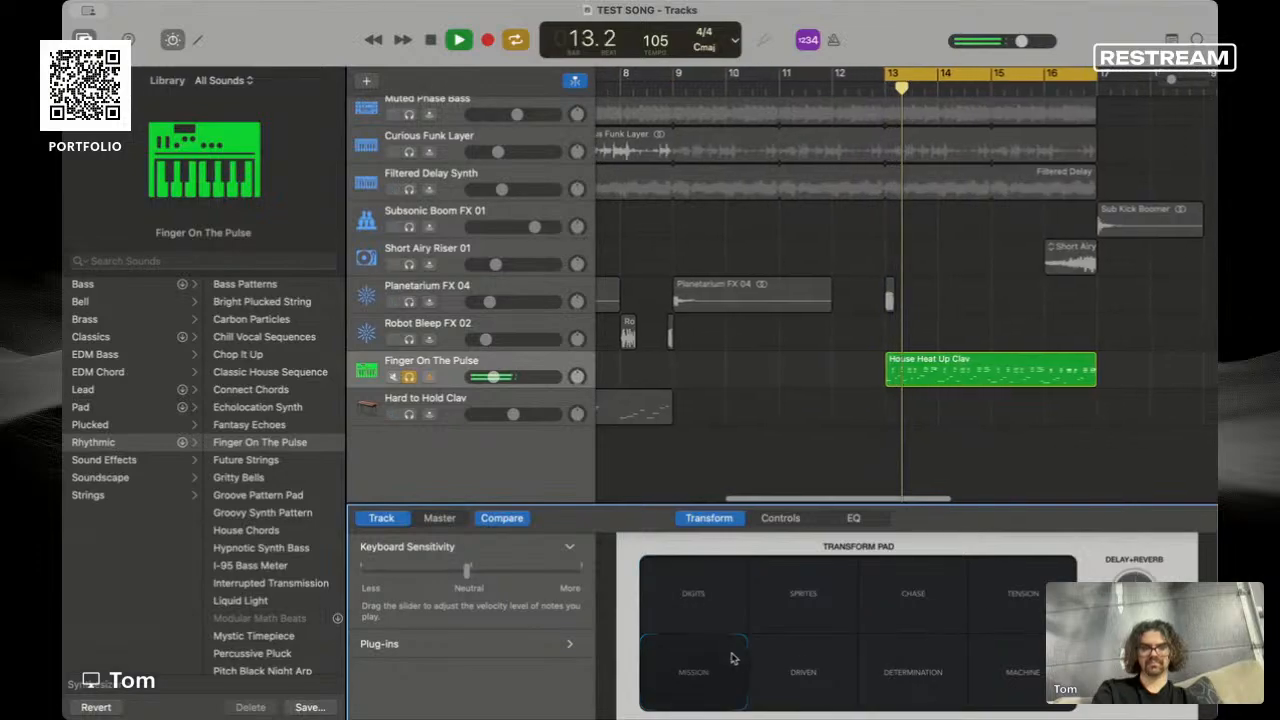
{"action": "left_click", "coordinate": [810, 673]}
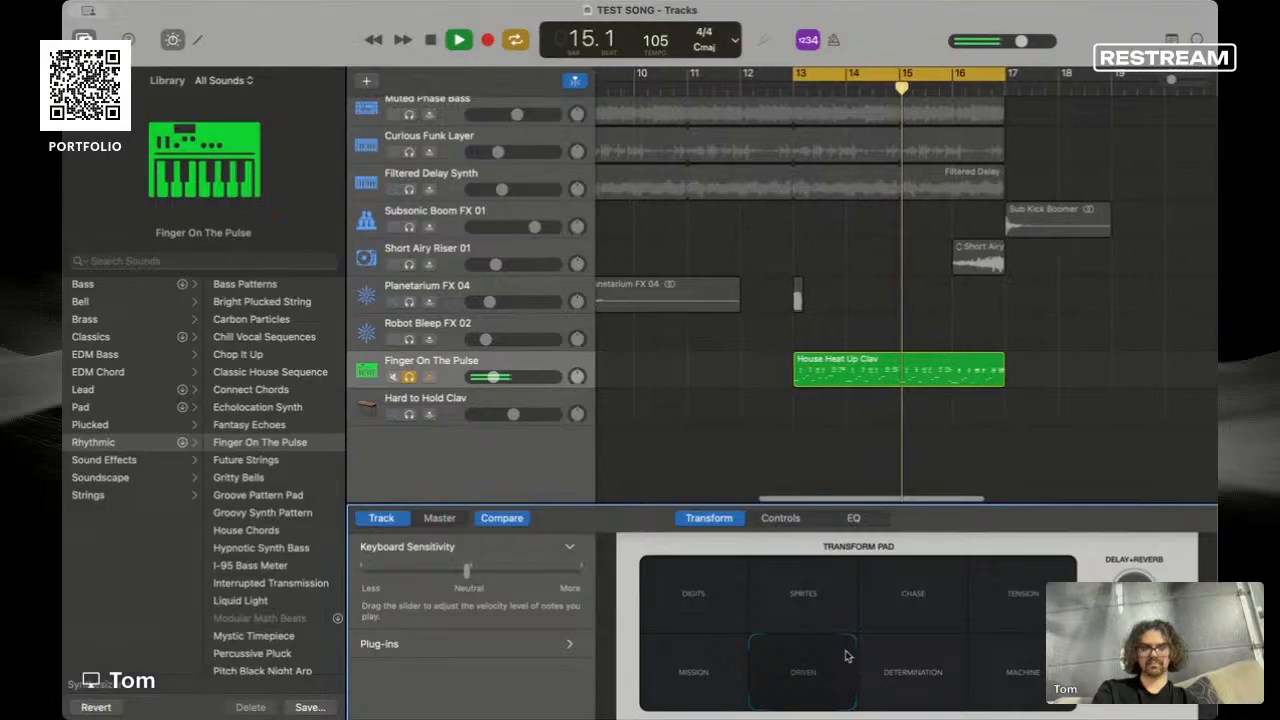
{"action": "left_click", "coordinate": [409, 377]}
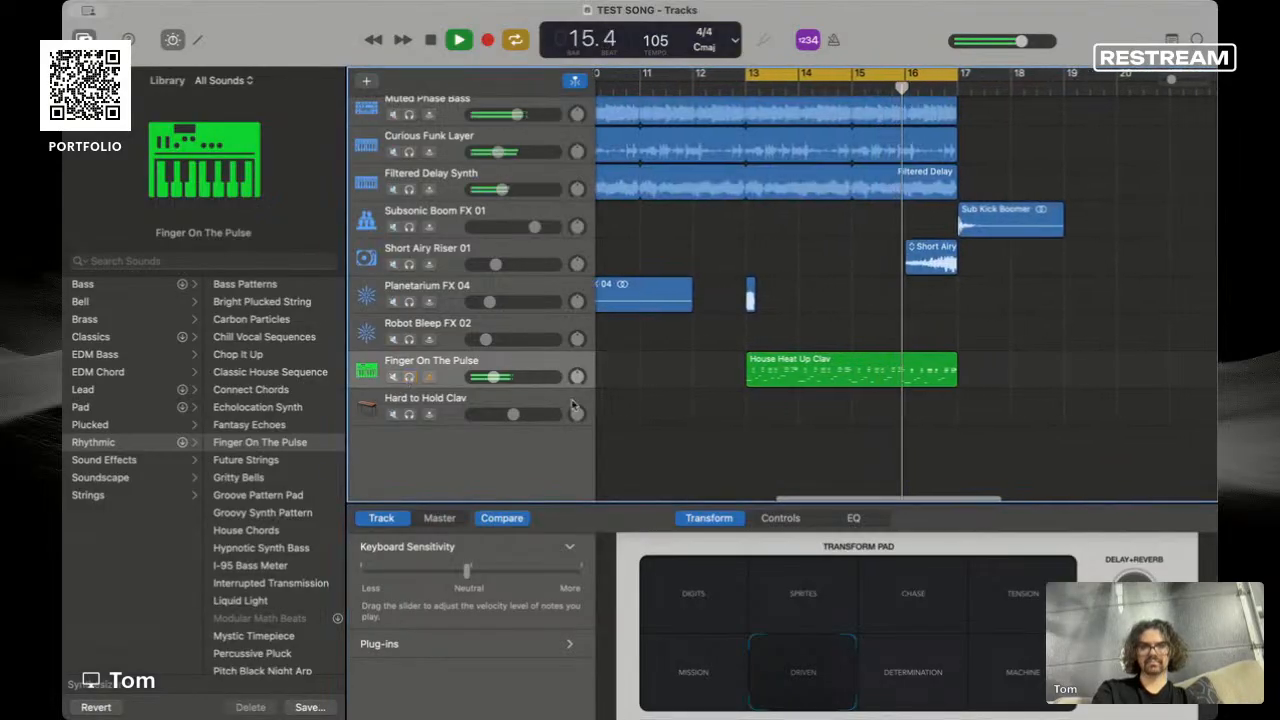
{"action": "left_click_drag", "start_coordinate": [493, 377], "coordinate": [501, 377]}
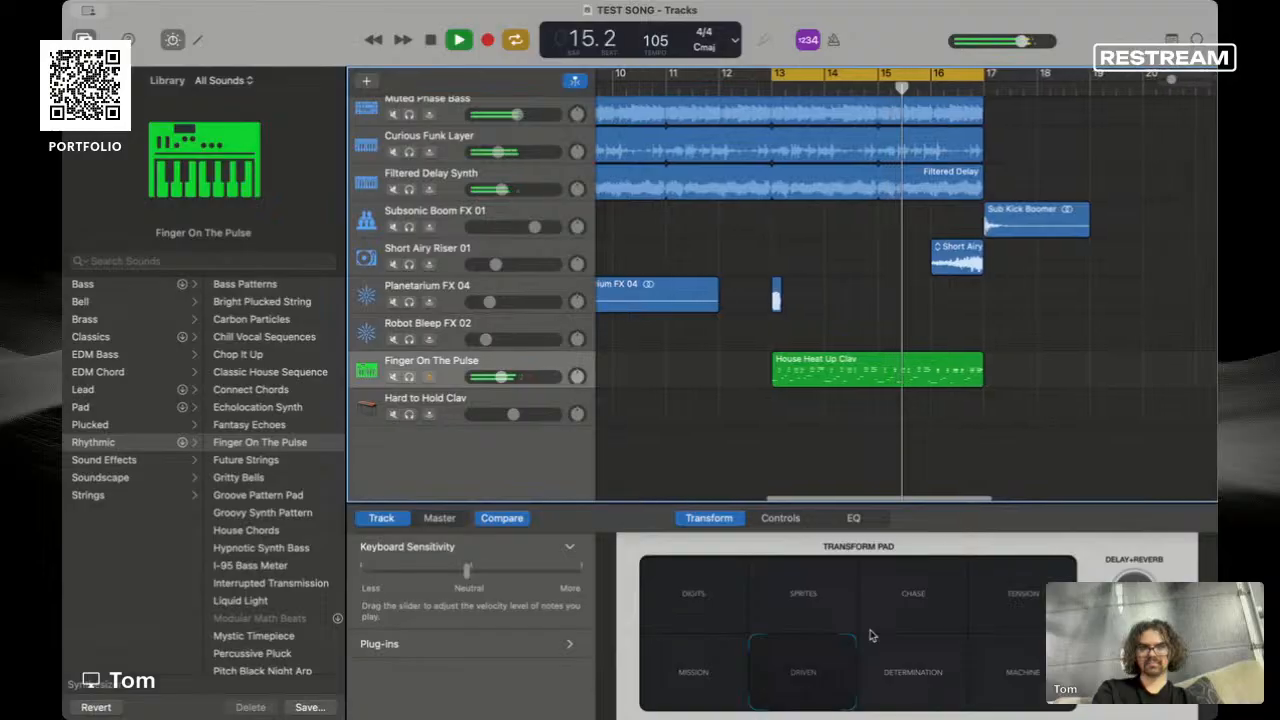
{"action": "left_click_drag", "start_coordinate": [501, 377], "coordinate": [498, 377]}
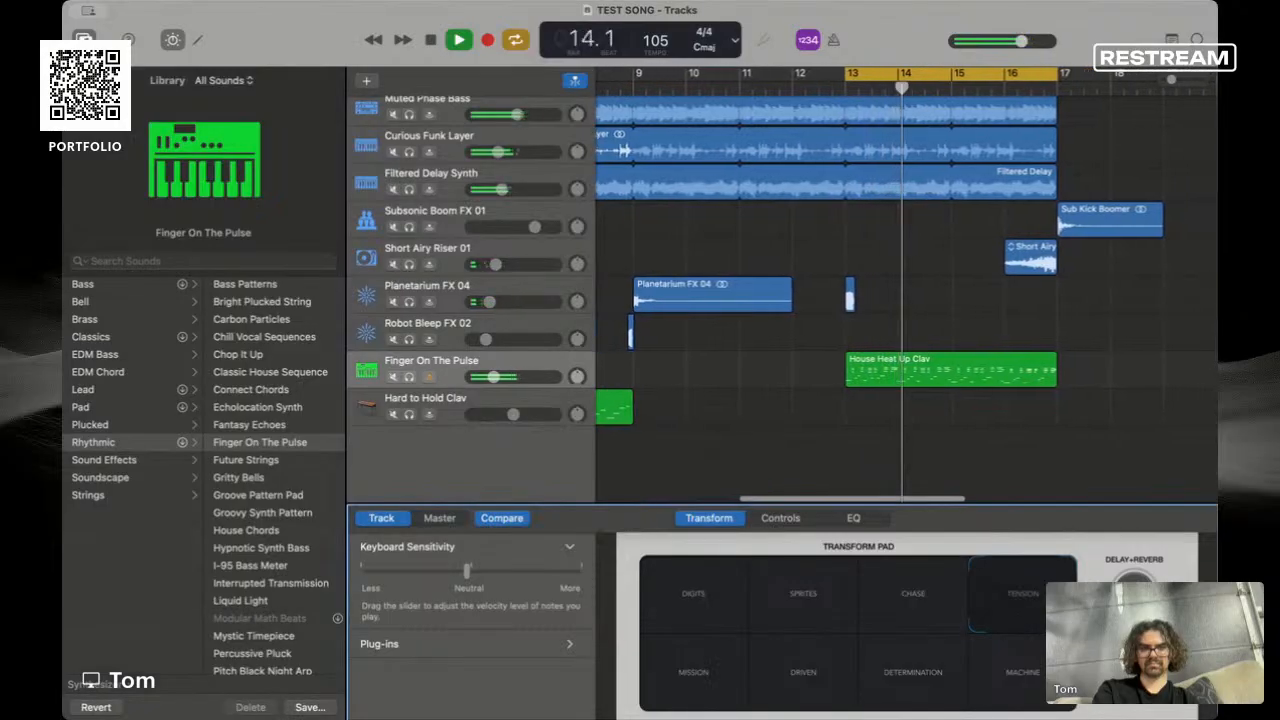
- Solo the Finger On The Pulse track and switch its sound to the Chase variation
{"action": "left_click", "coordinate": [409, 377]}
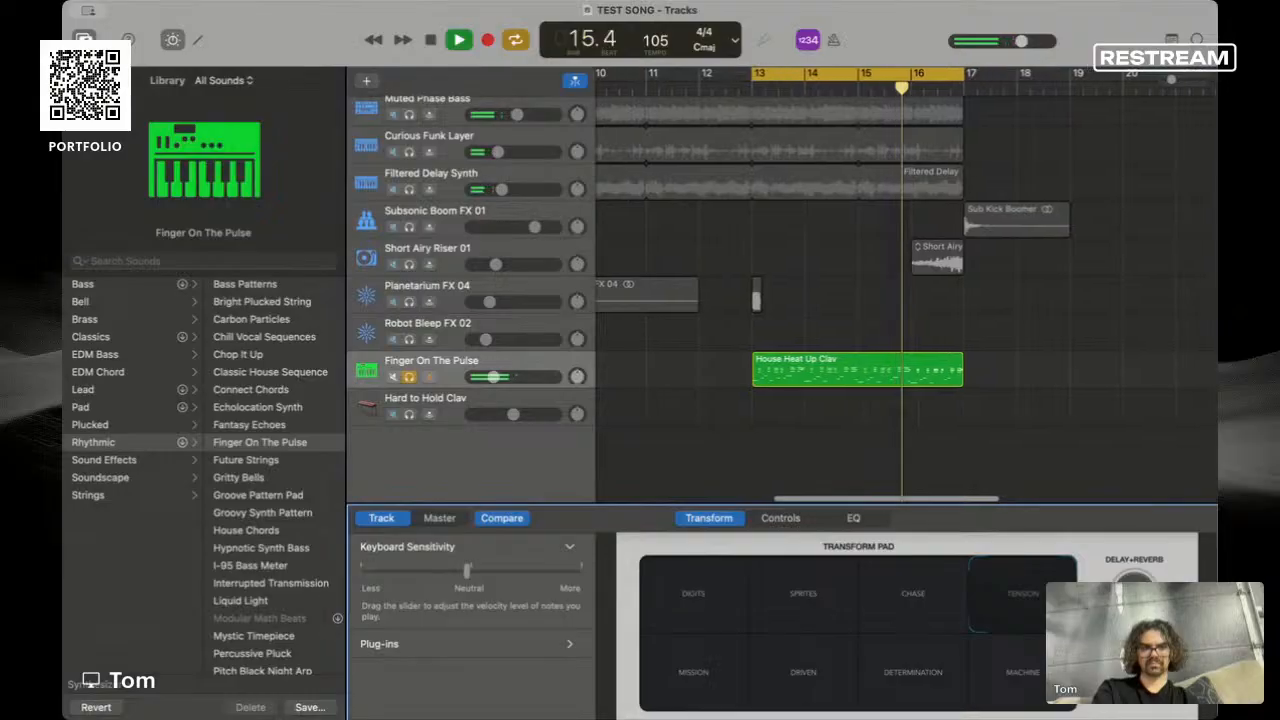
{"action": "left_click", "coordinate": [909, 607]}
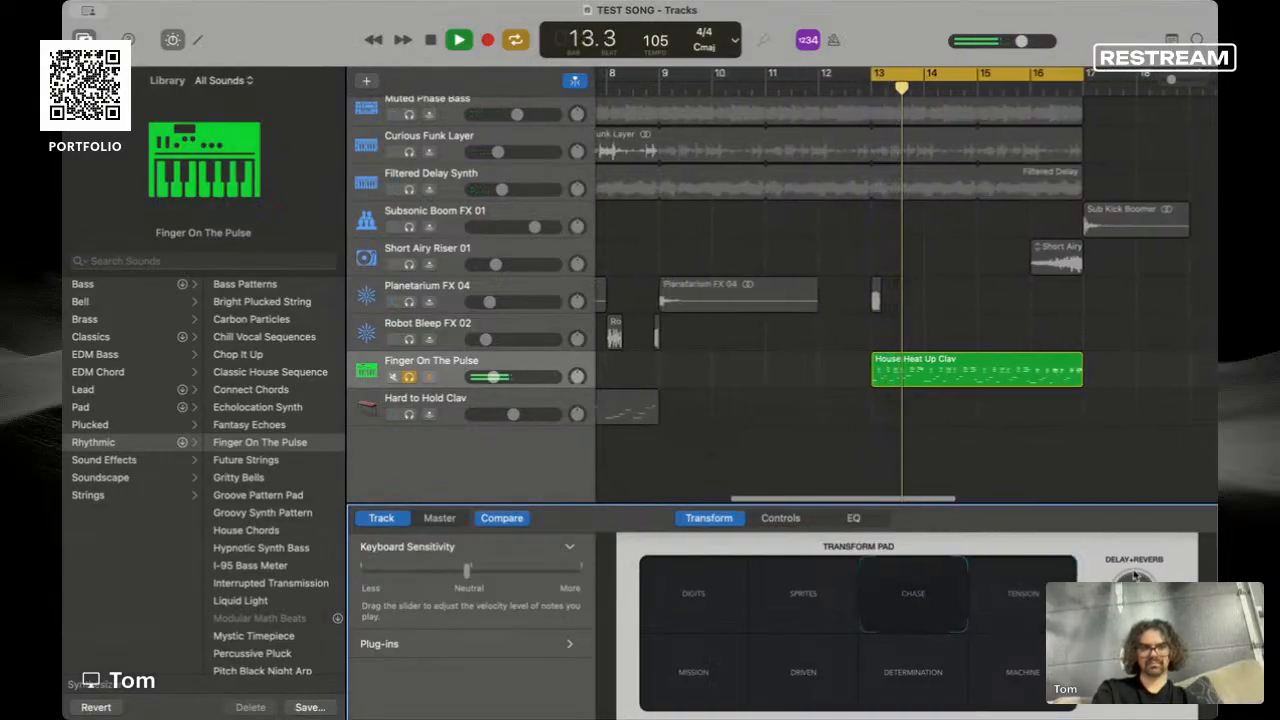
- Audition the Digits and Machine variations of the soloed Finger On The Pulse sound
{"action": "left_click", "coordinate": [656, 614]}
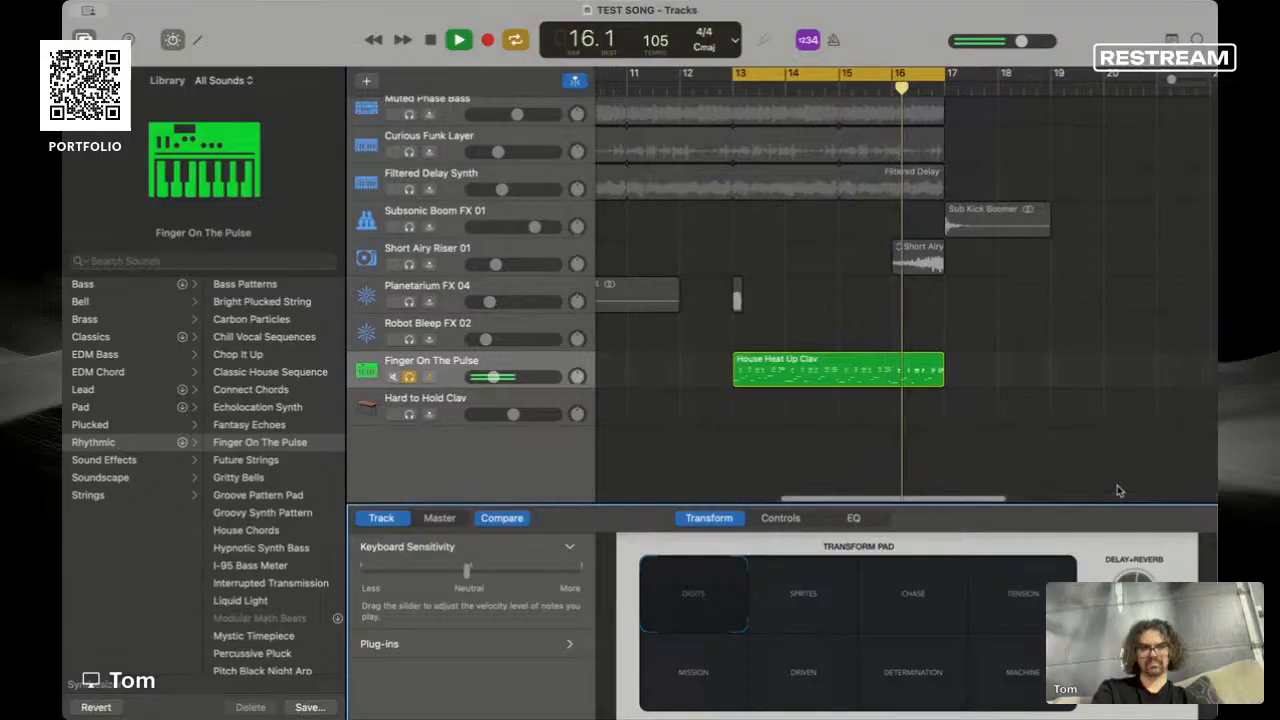
{"action": "left_click", "coordinate": [1031, 668]}
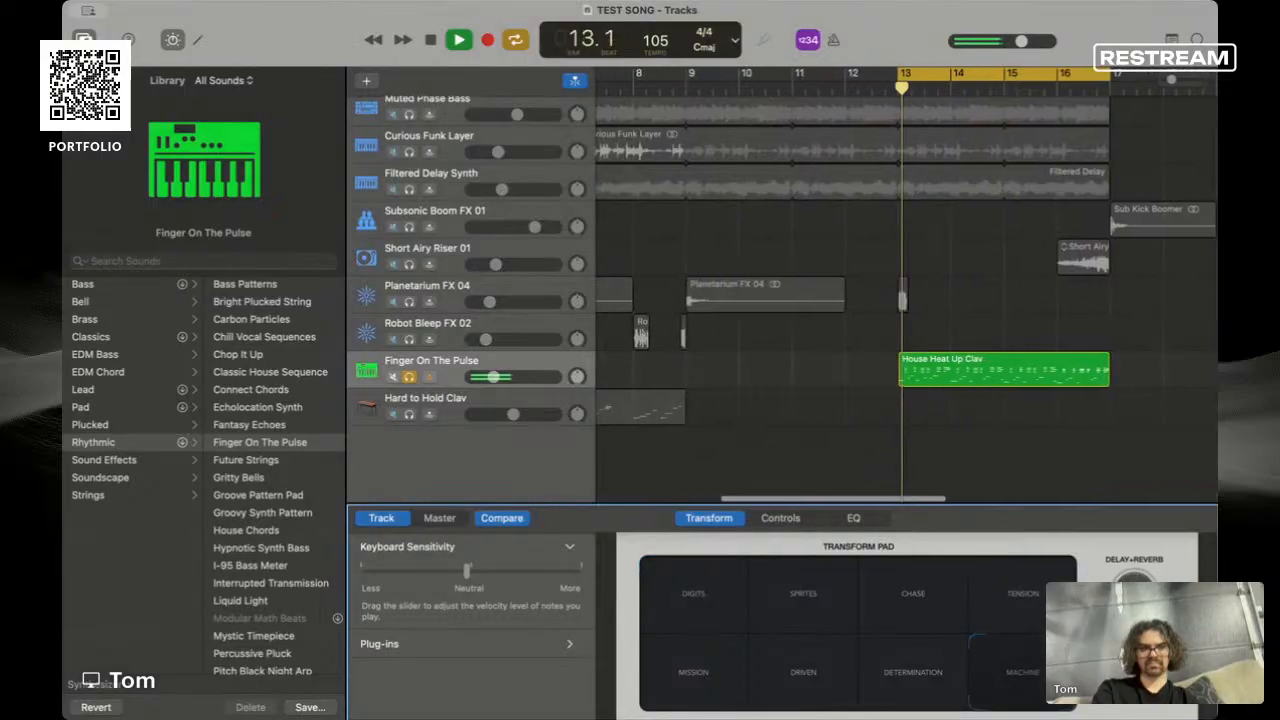
- Try the House Chords sound with the Rich Pad, Noise Sequence and Lead Sequence variations, unsoloing the track to hear Lead Sequence in the mix
{"action": "left_click", "coordinate": [268, 530]}
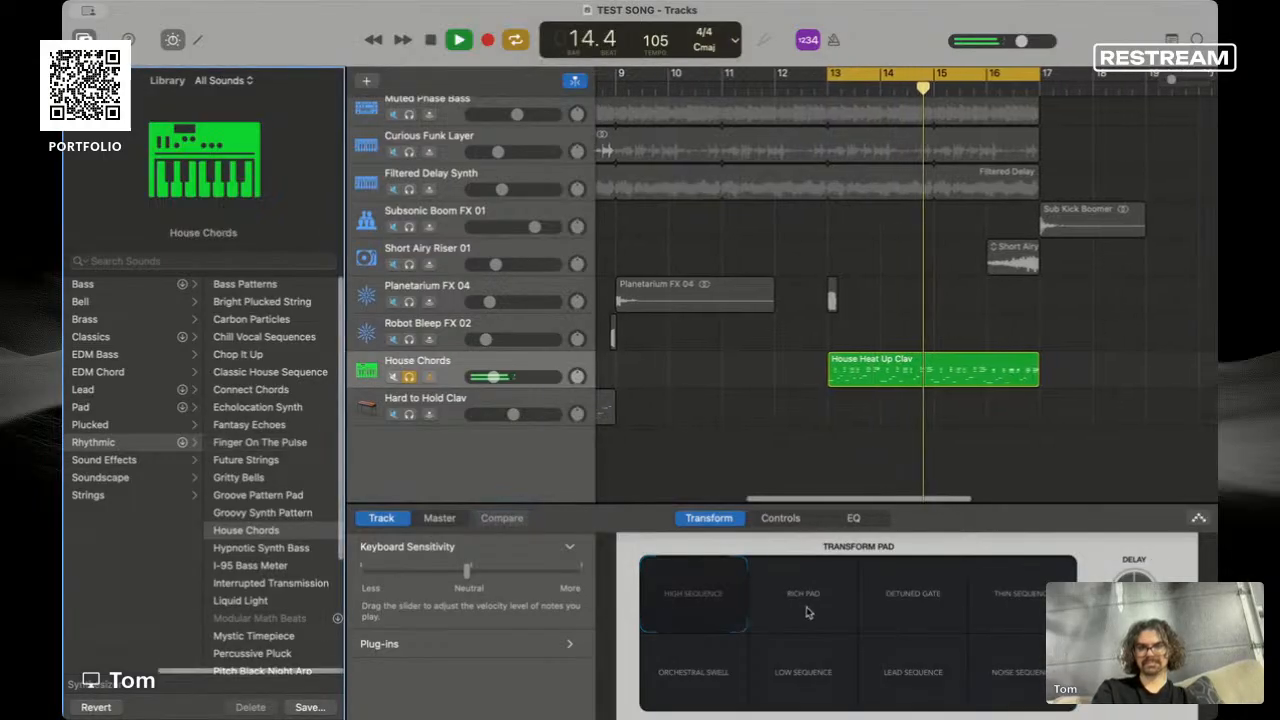
{"action": "left_click", "coordinate": [805, 612]}
{"action": "left_click", "coordinate": [911, 654]}
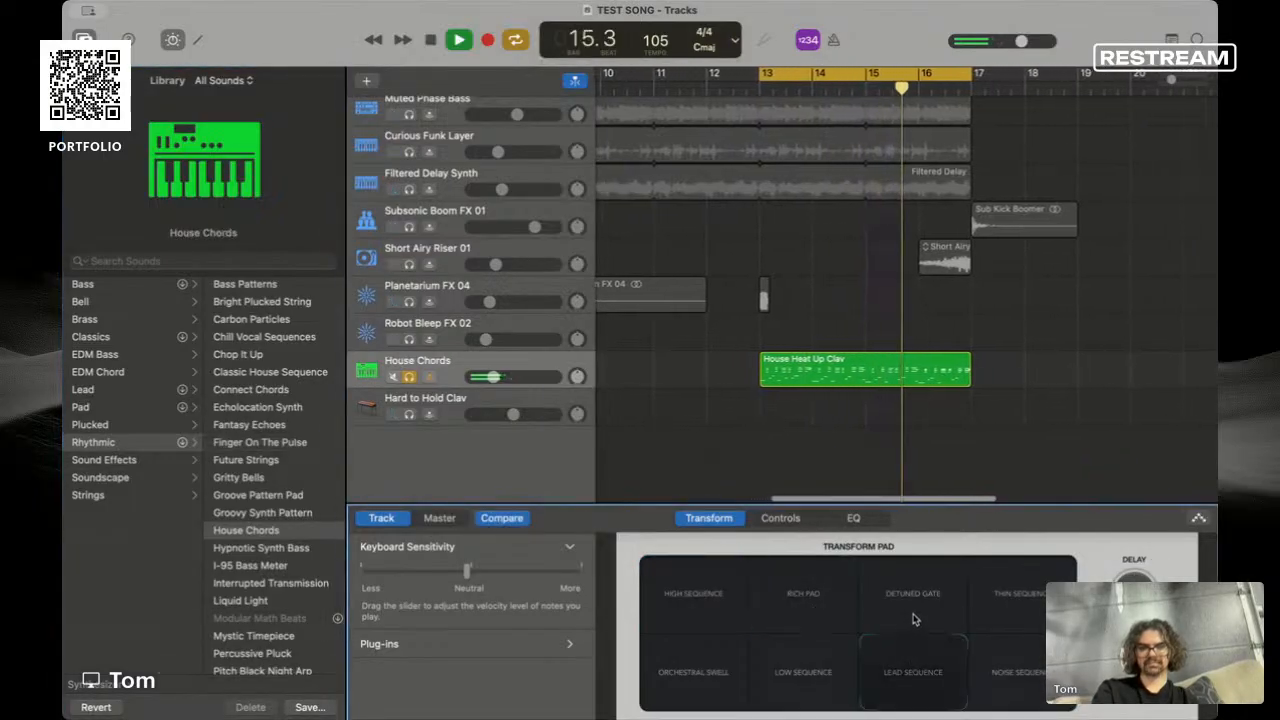
{"action": "left_click", "coordinate": [1030, 683]}
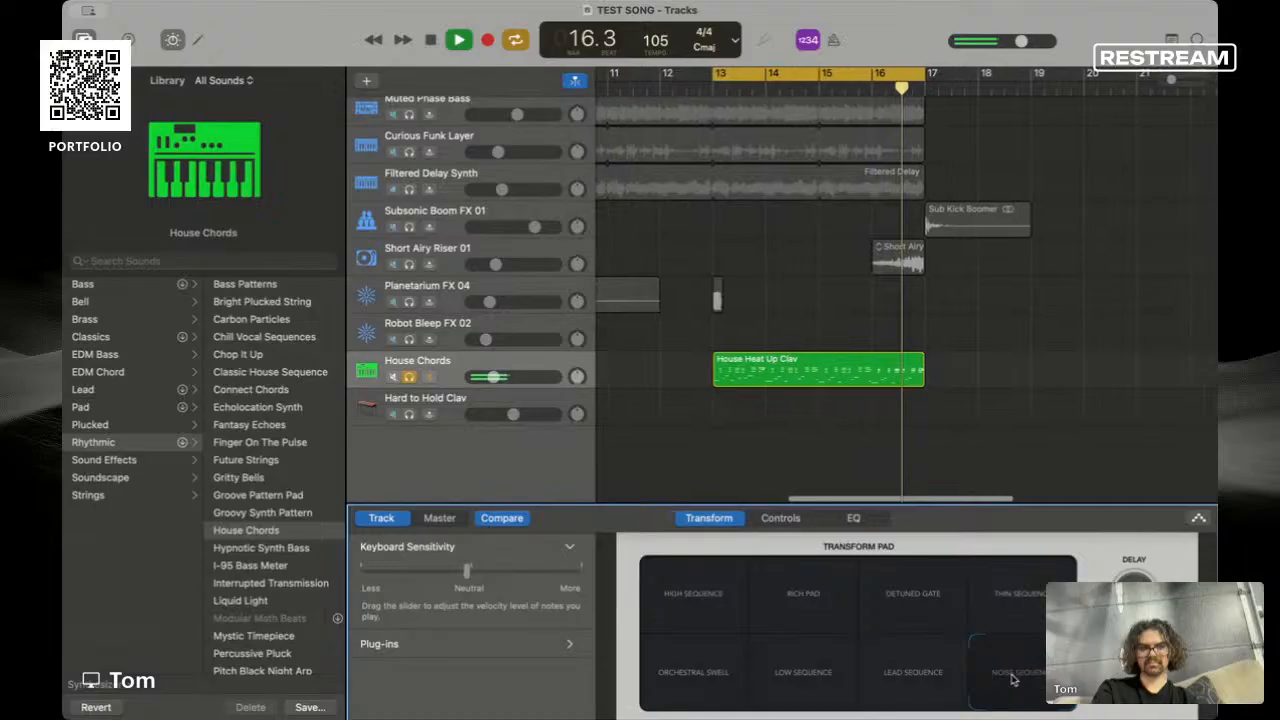
{"action": "left_click", "coordinate": [914, 671]}
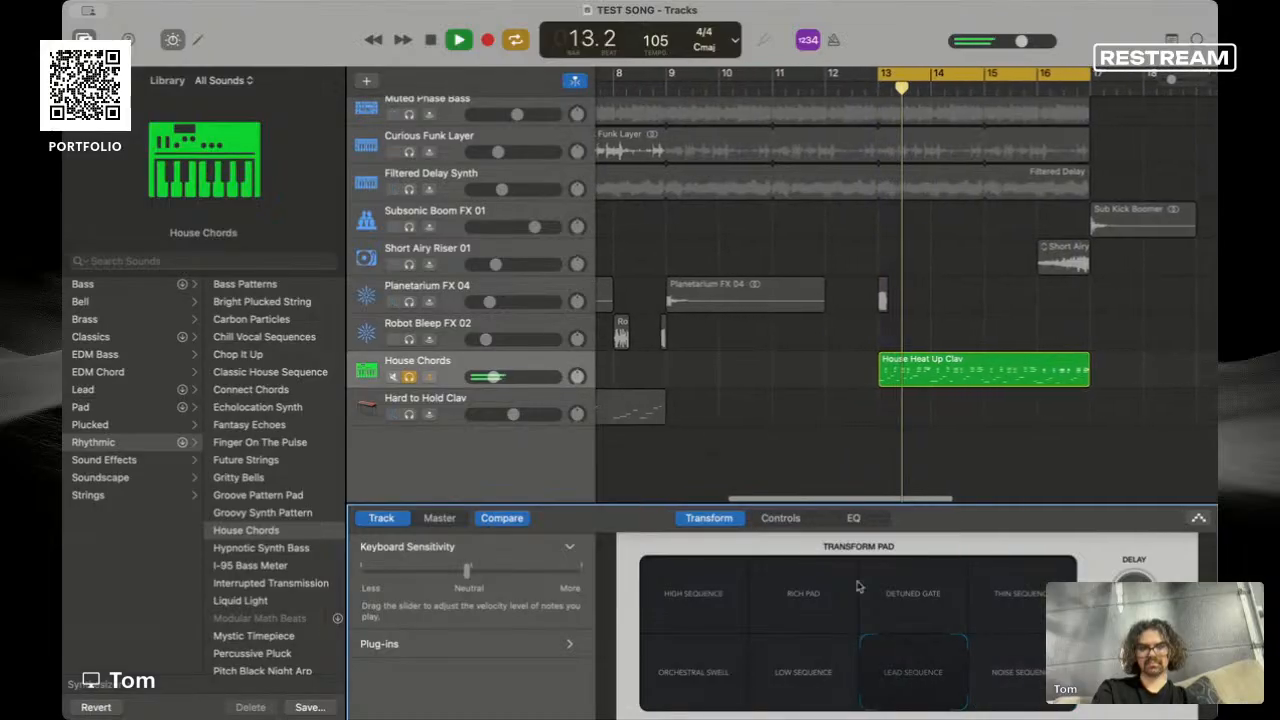
{"action": "left_click", "coordinate": [409, 376]}
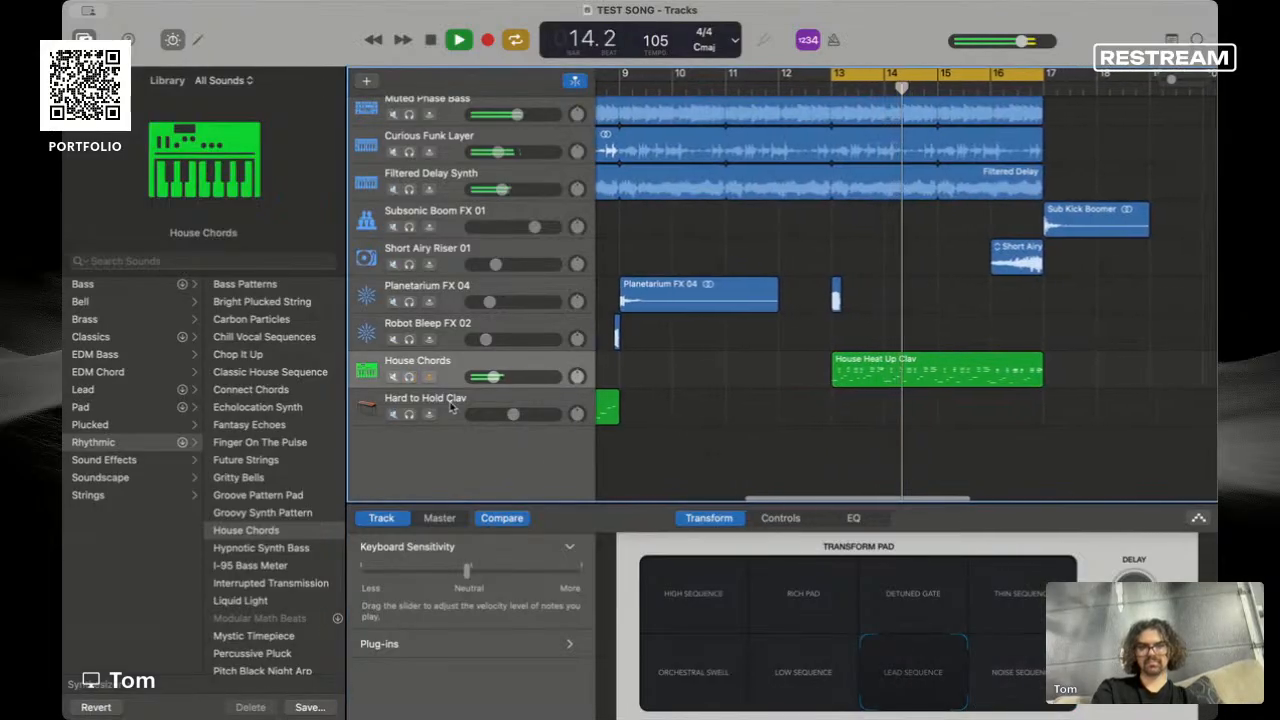
- Try the Pulsed Pad sound with the Old Strings variation, comparing it soloed and in the mix, and slightly lower the track's volume
{"action": "scroll", "coordinate": [295, 450], "scroll_direction": "down", "scroll_amount": 5}
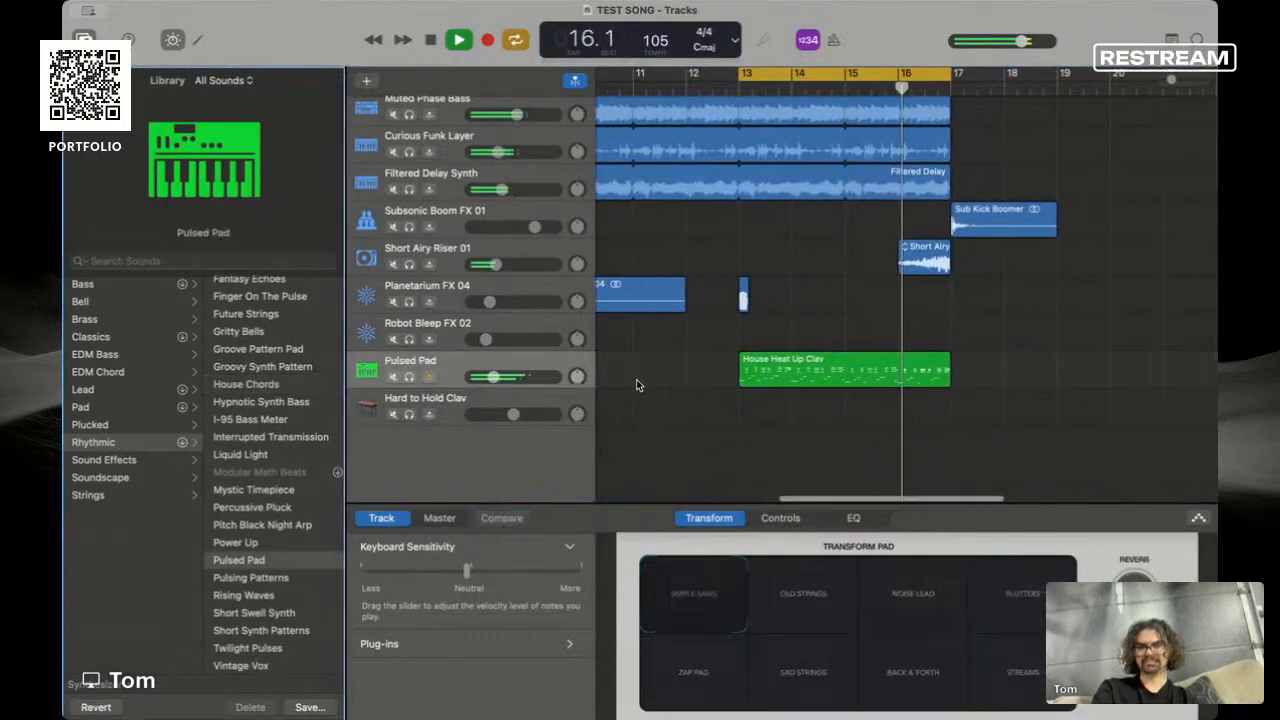
{"action": "key", "text": "space"}
{"action": "left_click", "coordinate": [767, 607]}
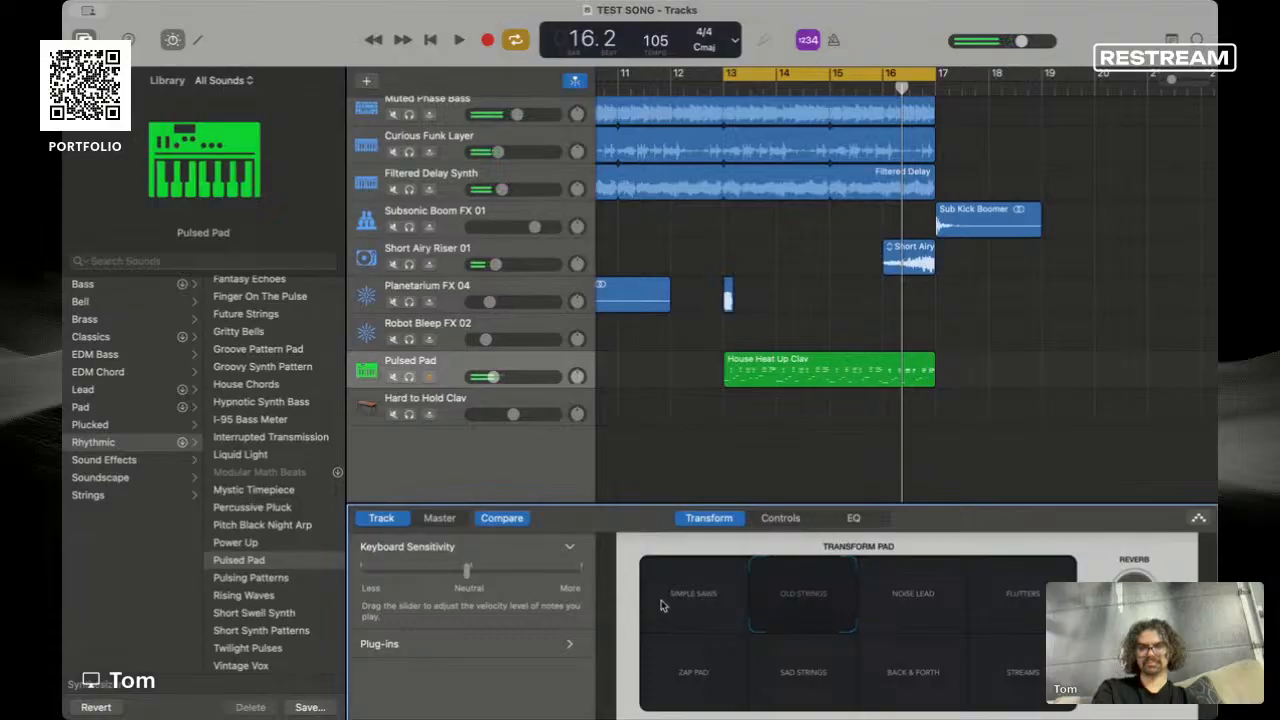
{"action": "left_click", "coordinate": [409, 377]}
{"action": "key", "text": "space"}
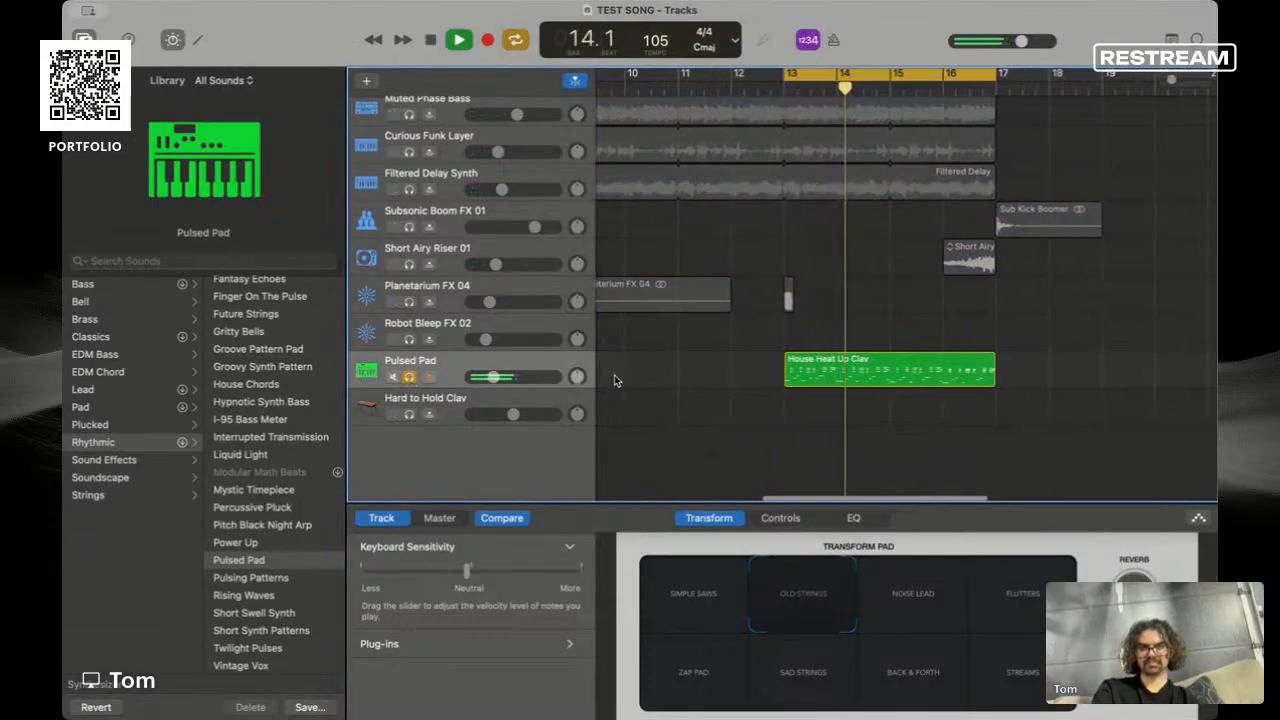
{"action": "left_click", "coordinate": [411, 377]}
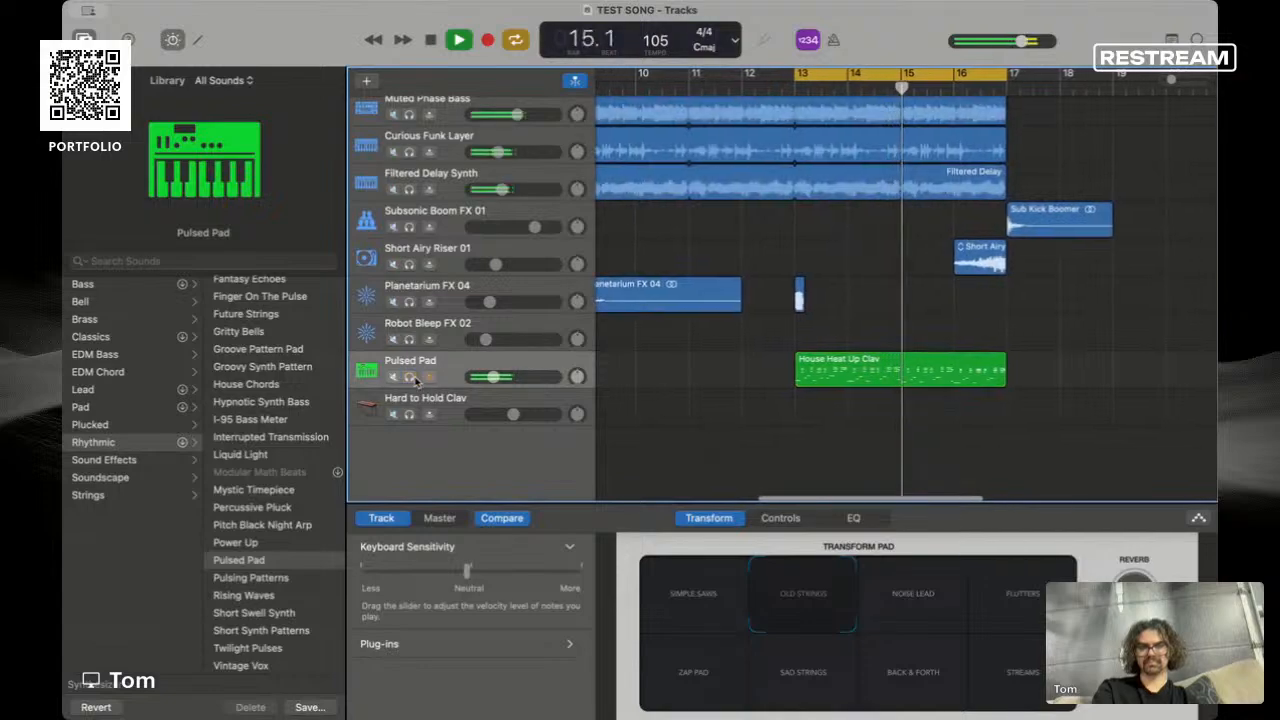
{"action": "left_click_drag", "start_coordinate": [497, 379], "coordinate": [489, 377]}
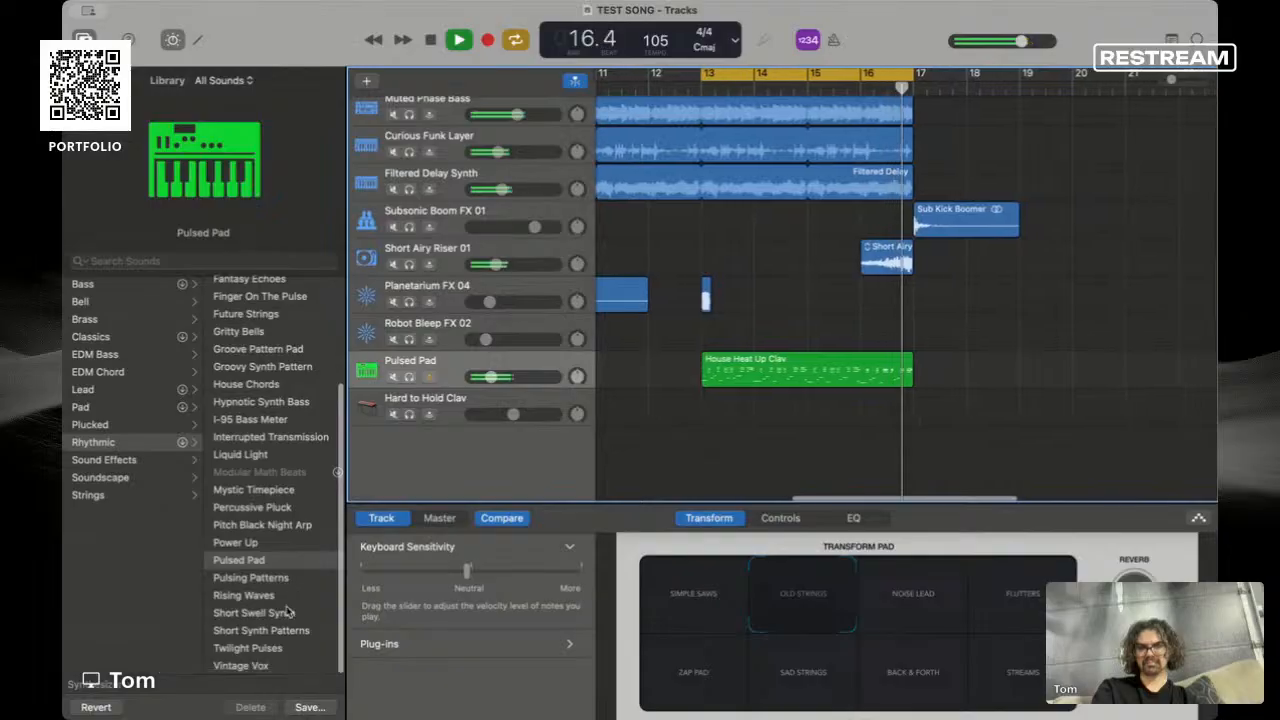
- Assign the rhythmic sound I-95 Bass Meter to the House Heat Up Clav track and adjust its synth controls while soloed
{"action": "left_click", "coordinate": [284, 648]}
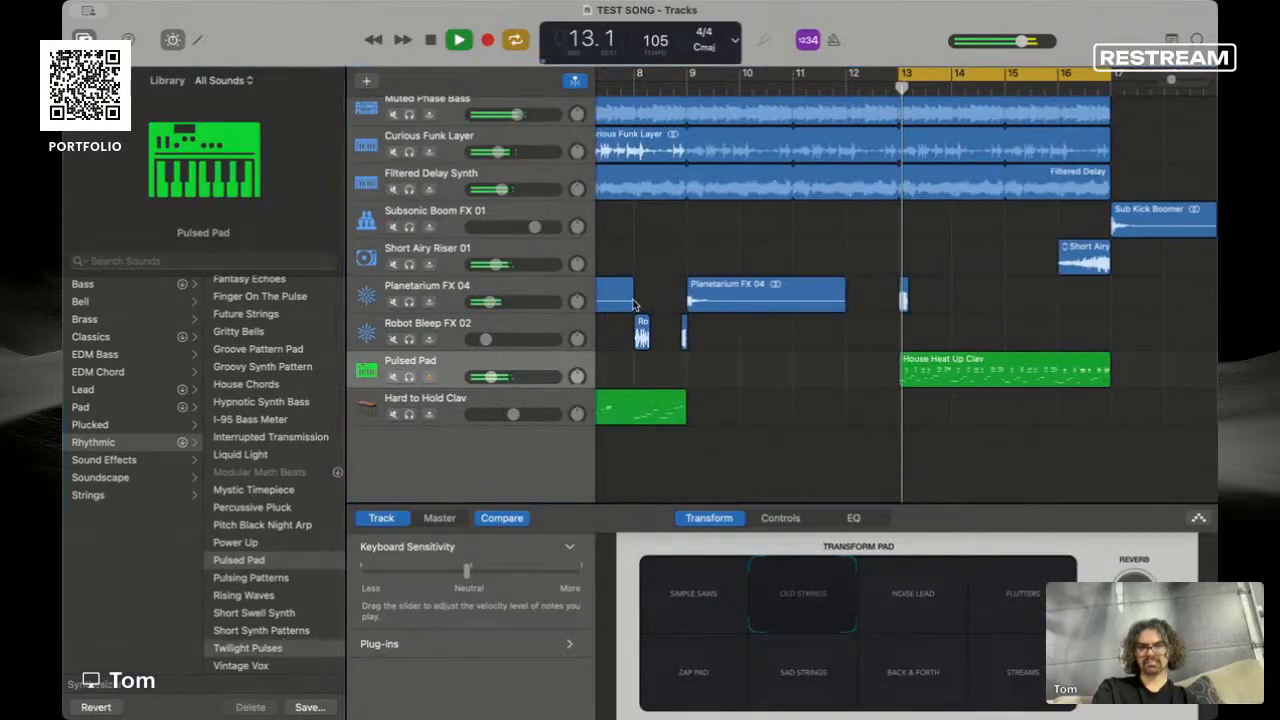
{"action": "left_click", "coordinate": [266, 419]}
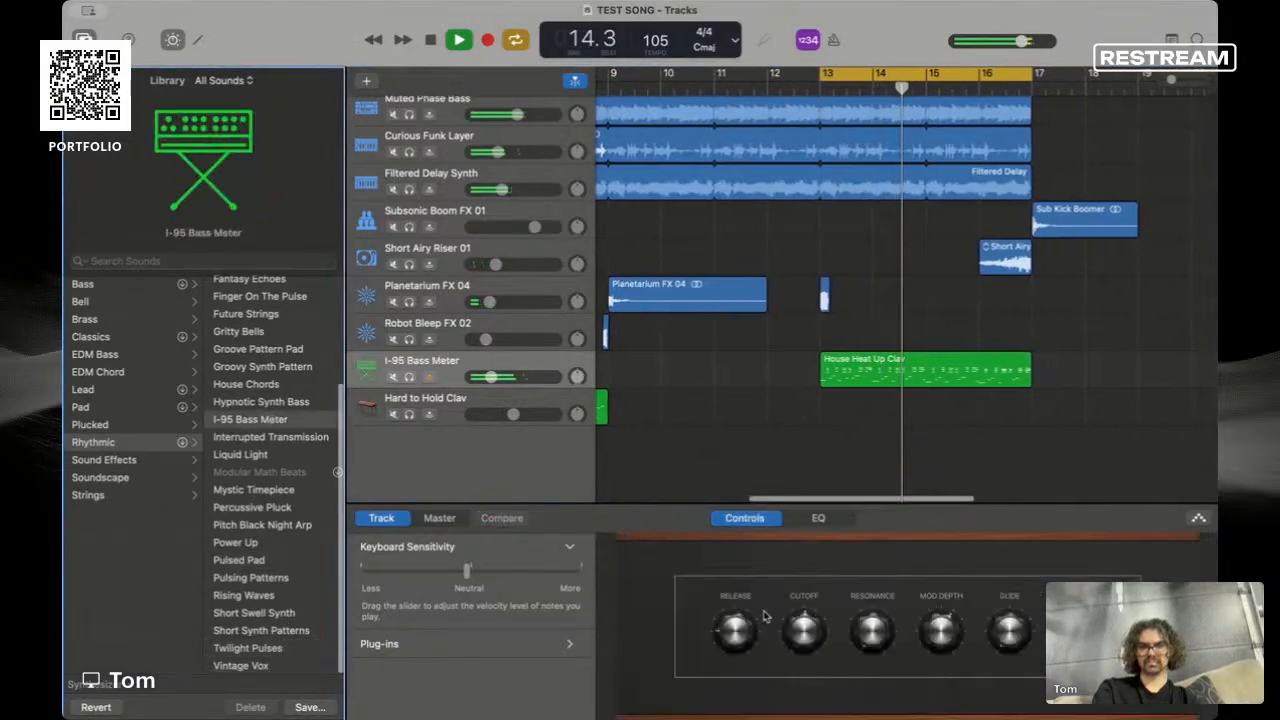
{"action": "left_click", "coordinate": [410, 377]}
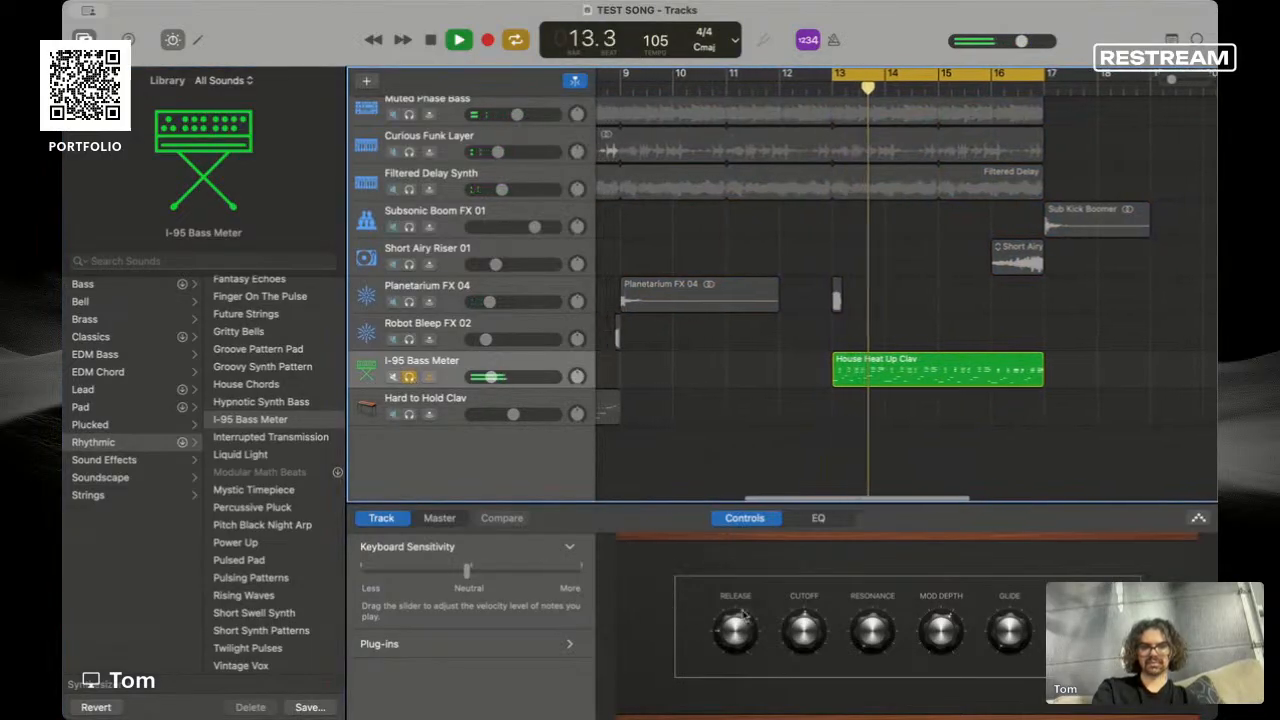
{"action": "left_click_drag", "start_coordinate": [1004, 639], "coordinate": [1004, 636]}
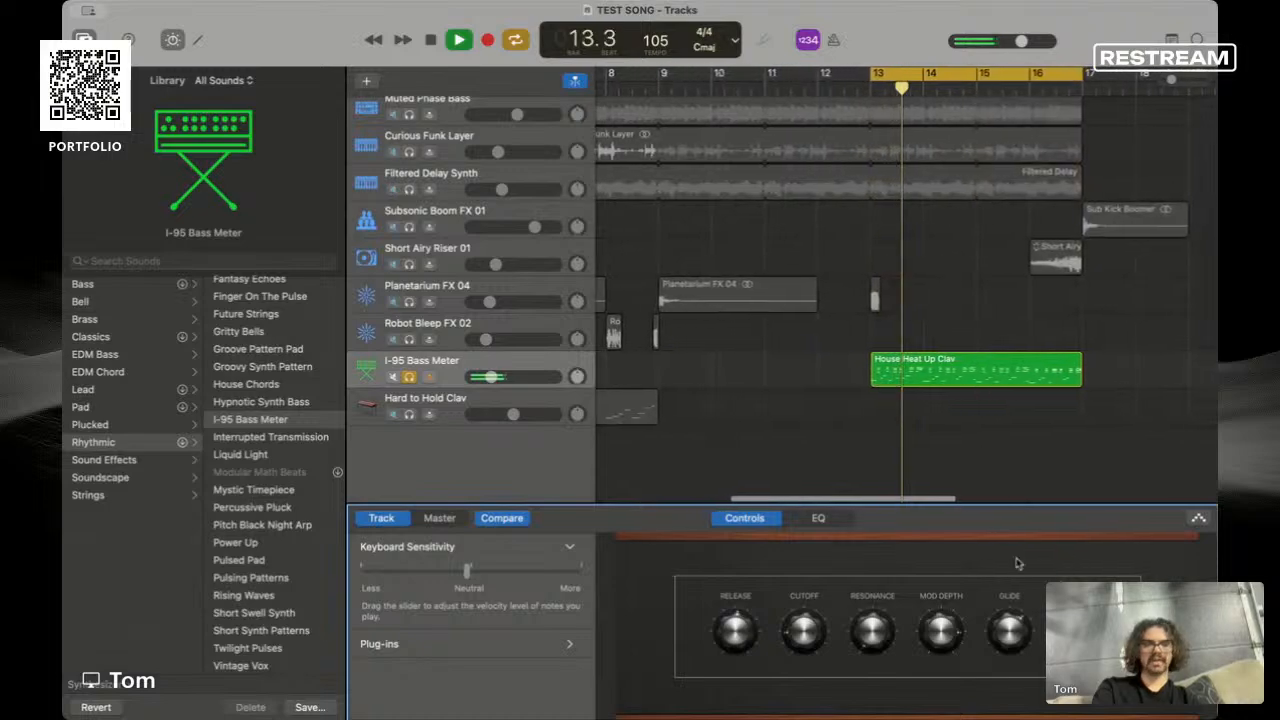
{"action": "key", "text": "space"}
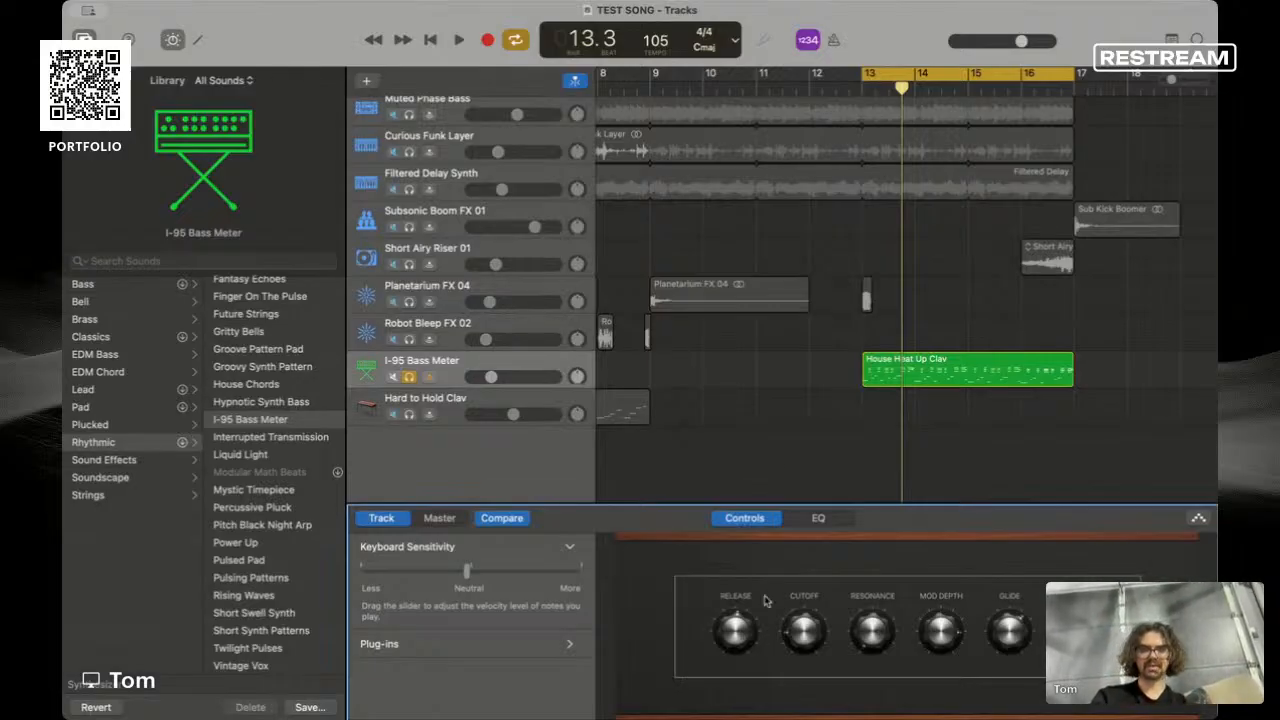
{"action": "key", "text": "space"}
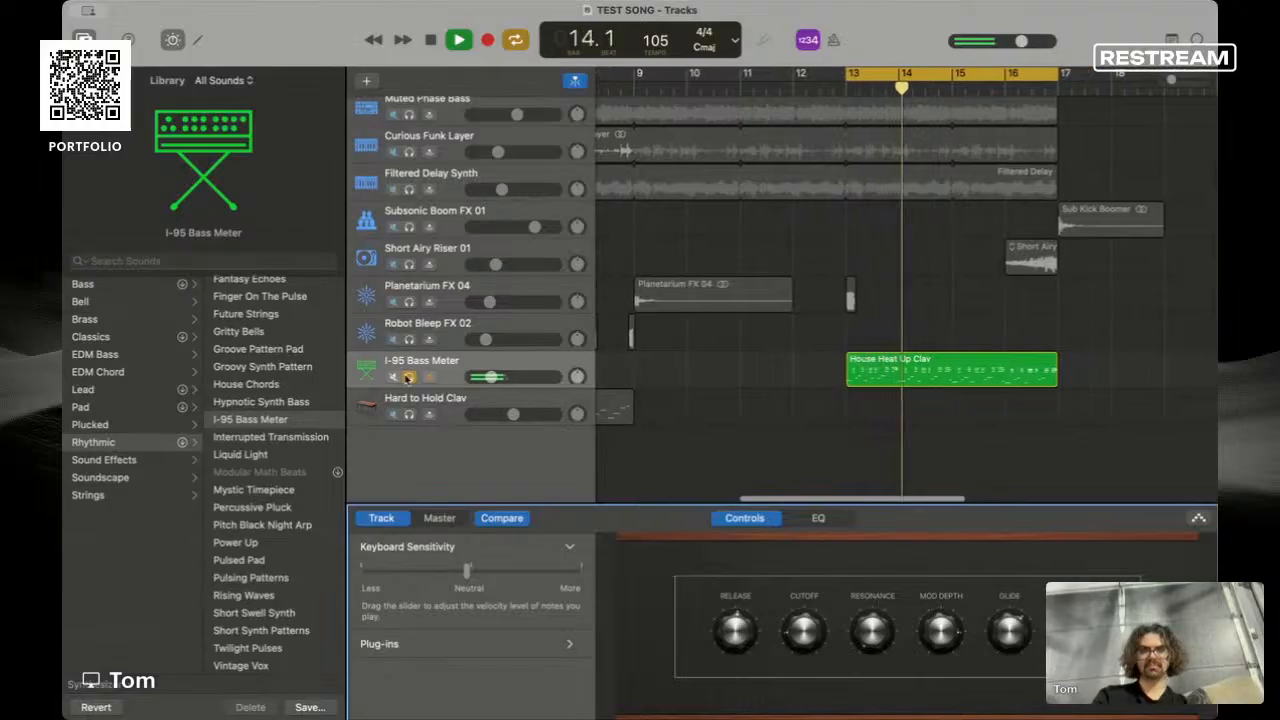
- Unsolo the I-95 Bass Meter track and raise its volume slightly against the mix
{"action": "left_click", "coordinate": [409, 376]}
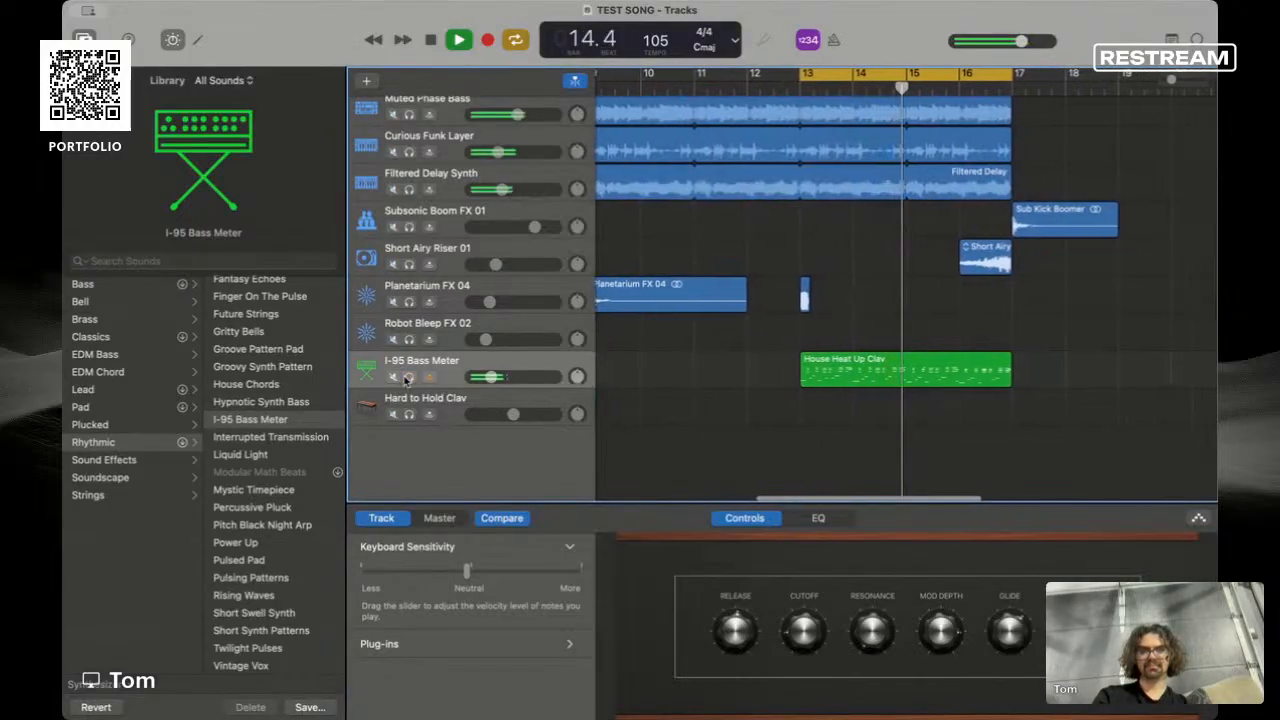
{"action": "key", "text": "space"}
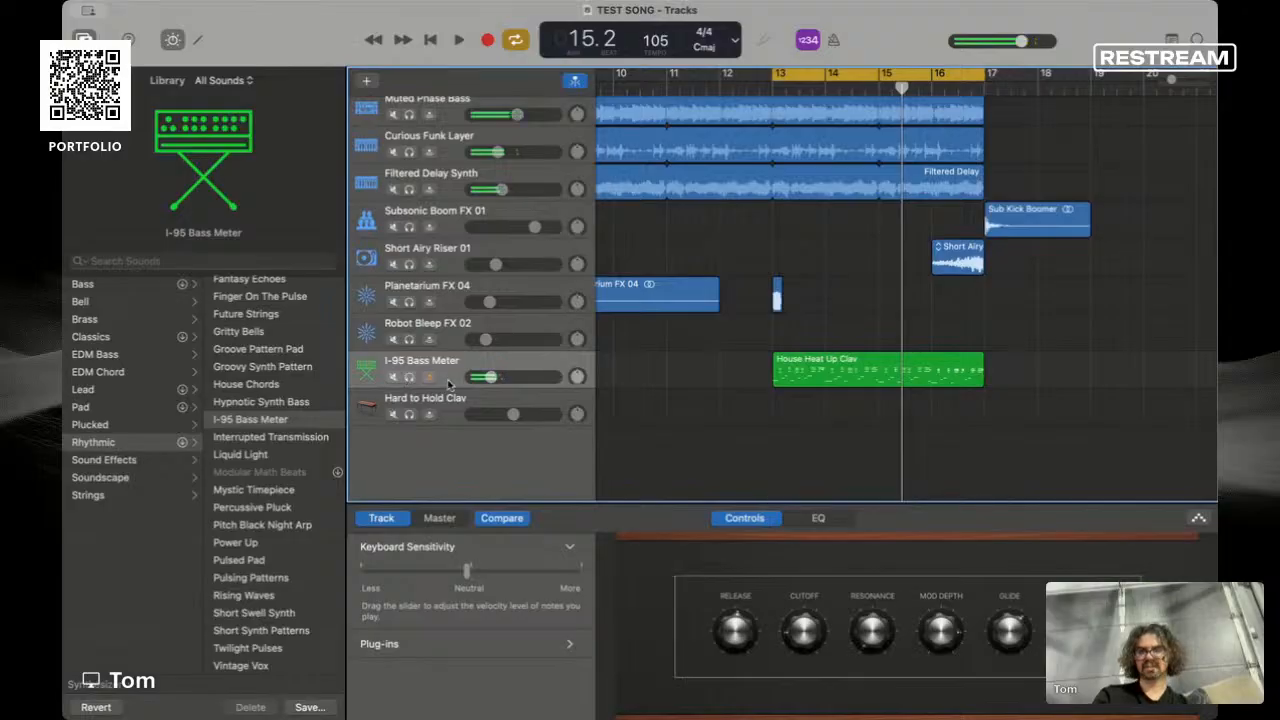
{"action": "mouse_move", "coordinate": [490, 377]}
- Play the song from bar 5 with cycling off and lower the Hard to Hold Clav track's volume
{"action": "scroll", "coordinate": [680, 374], "scroll_direction": "left", "scroll_amount": 10}
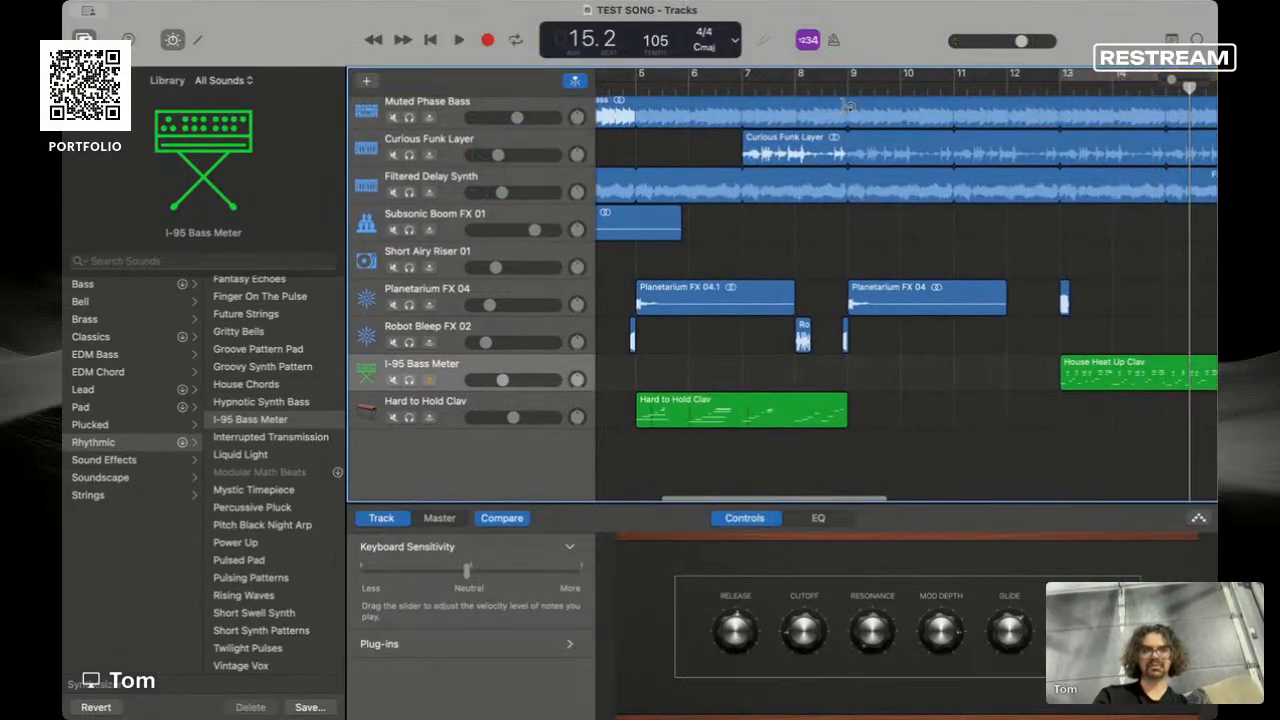
{"action": "left_click", "coordinate": [652, 86]}
{"action": "key", "text": "space"}
{"action": "scroll", "coordinate": [645, 84], "scroll_direction": "left", "scroll_amount": 2}
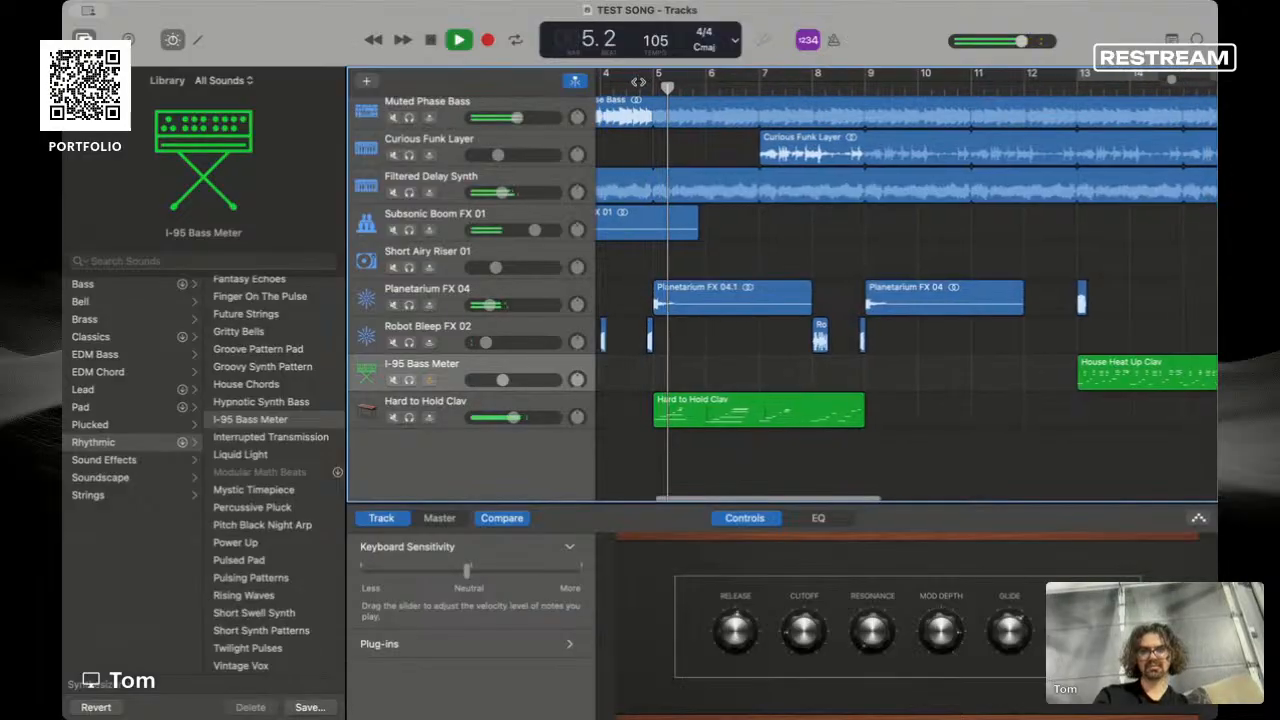
{"action": "key", "text": "space"}
{"action": "scroll", "coordinate": [638, 81], "scroll_direction": "left", "scroll_amount": 1}
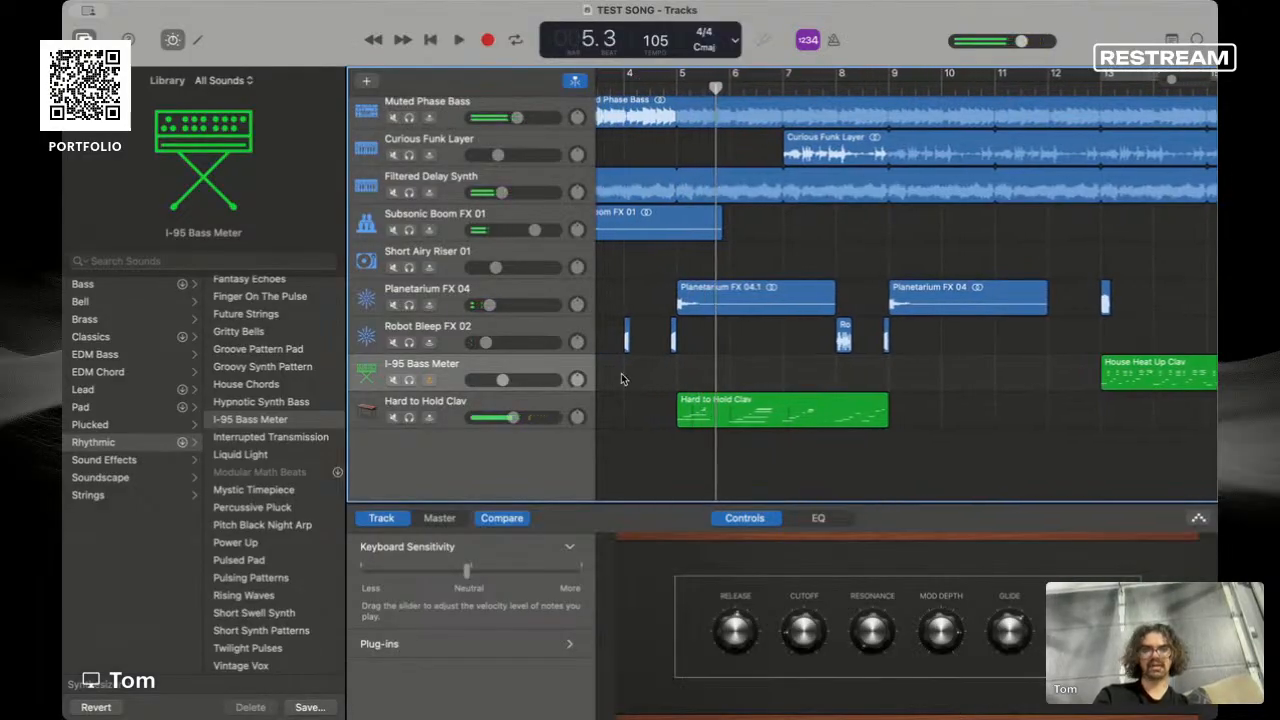
{"action": "left_click_drag", "start_coordinate": [510, 416], "coordinate": [500, 417]}
{"action": "key", "text": "space"}
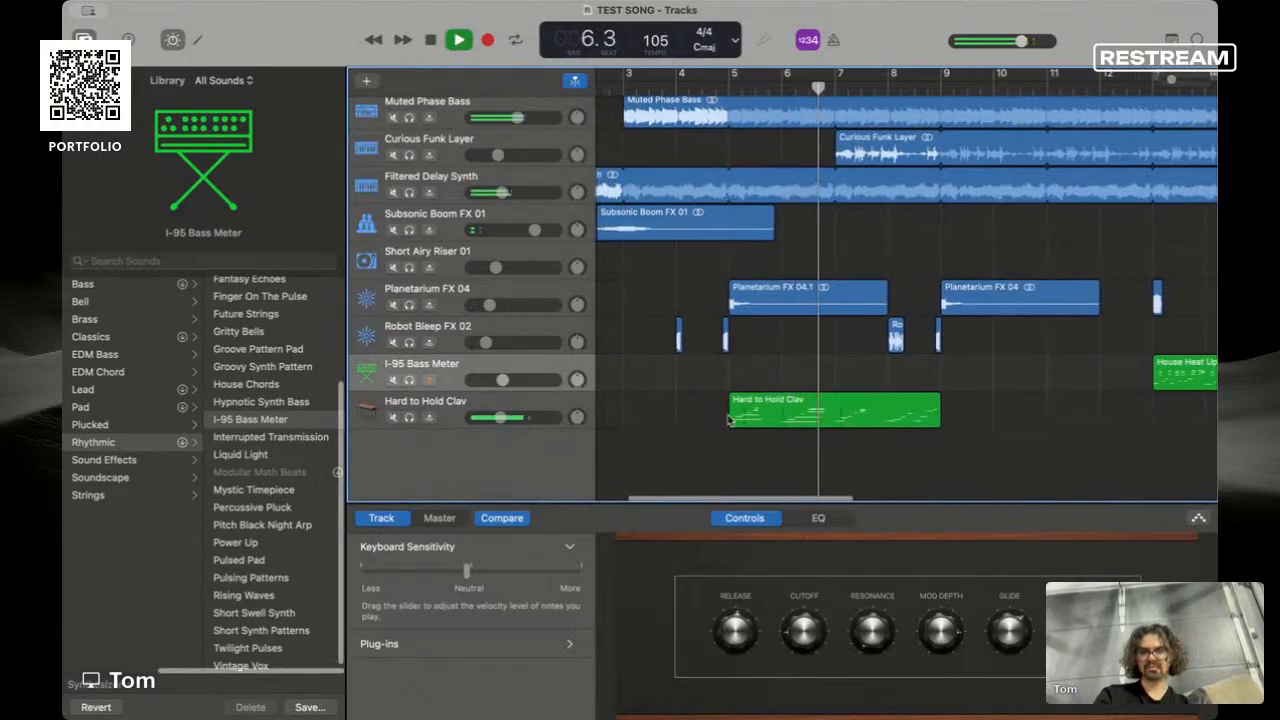
- Try the synthesizer sound effect Encoded Transmission on the Hard to Hold Clav track during playback
{"action": "left_click", "coordinate": [791, 422]}
{"action": "key", "text": "space"}
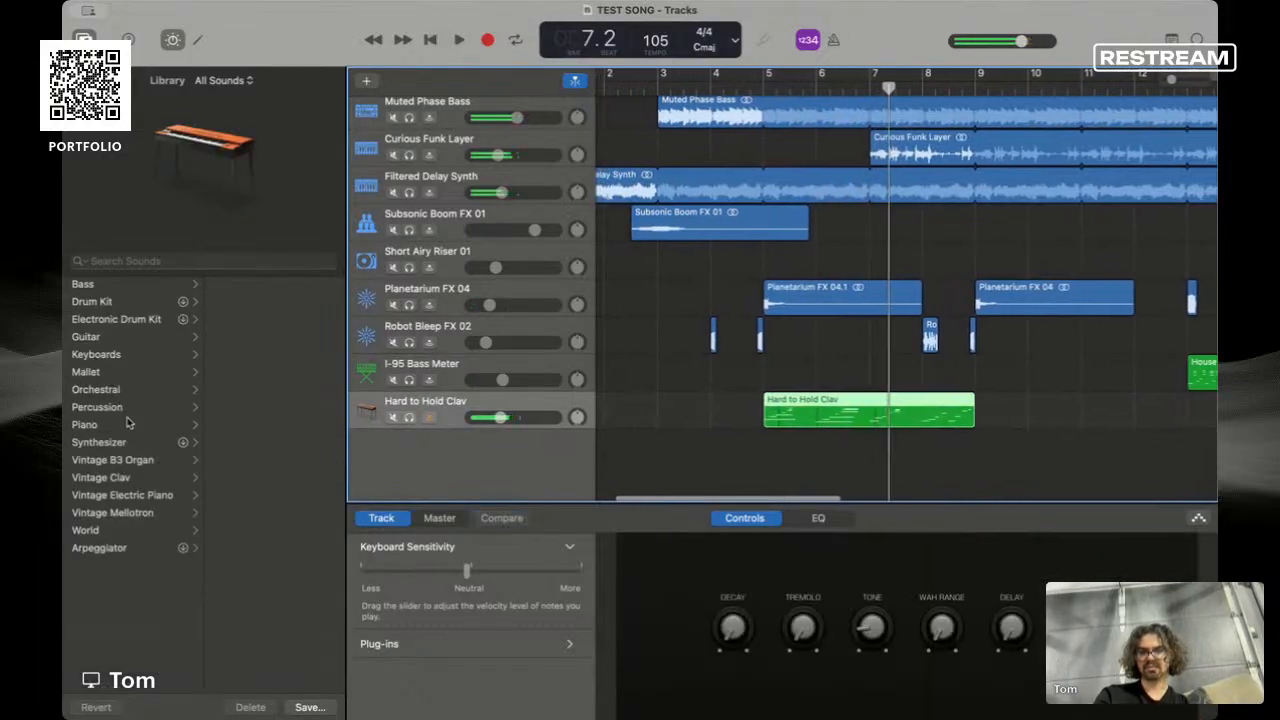
{"action": "left_click", "coordinate": [118, 446]}
{"action": "left_click", "coordinate": [250, 461]}
{"action": "left_click", "coordinate": [252, 461]}
{"action": "key", "text": "space"}
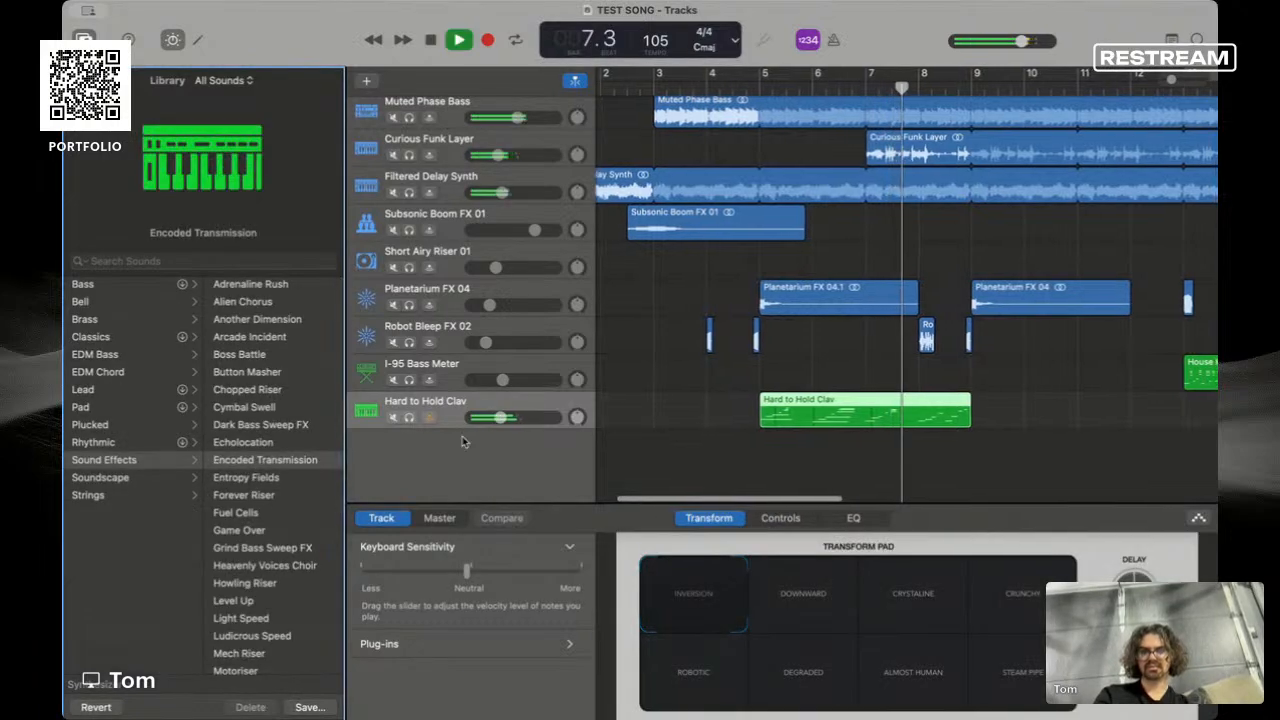
- Solo the Hard to Hold Clav track, switch its sound to Fuel Cells, and loop playback over bars 5 to 9
{"action": "left_click", "coordinate": [410, 418]}
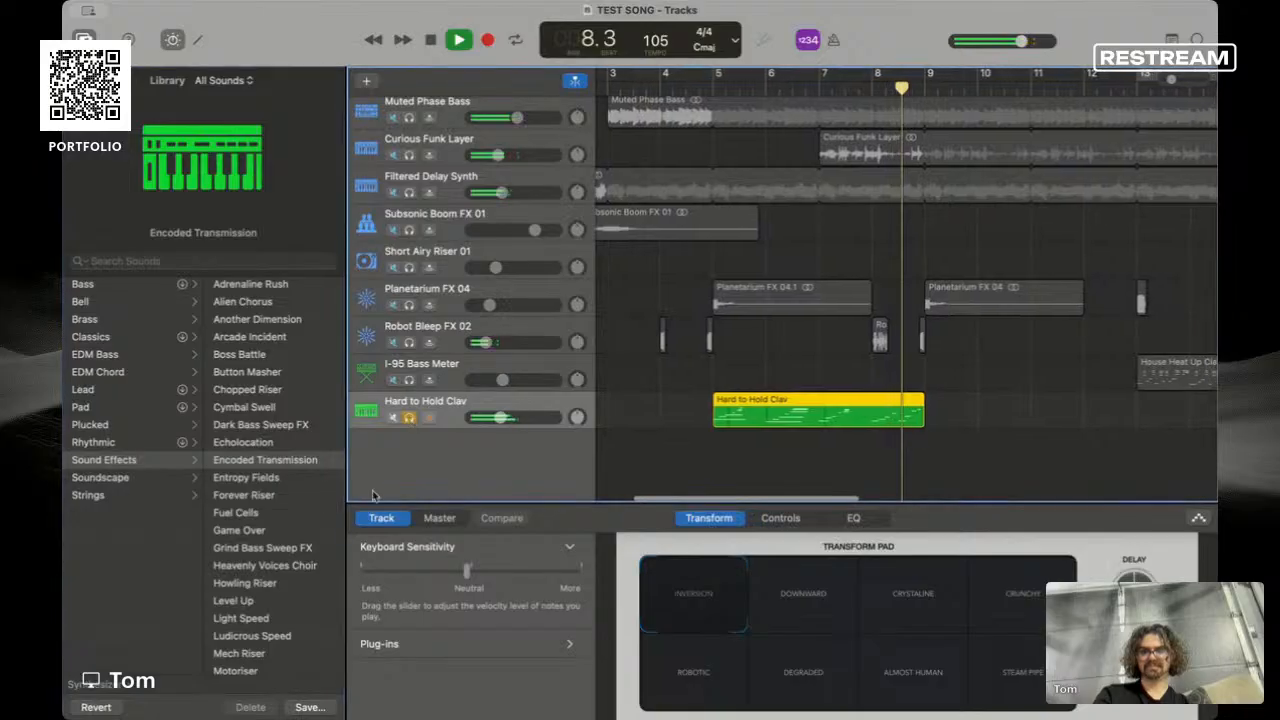
{"action": "left_click", "coordinate": [237, 512]}
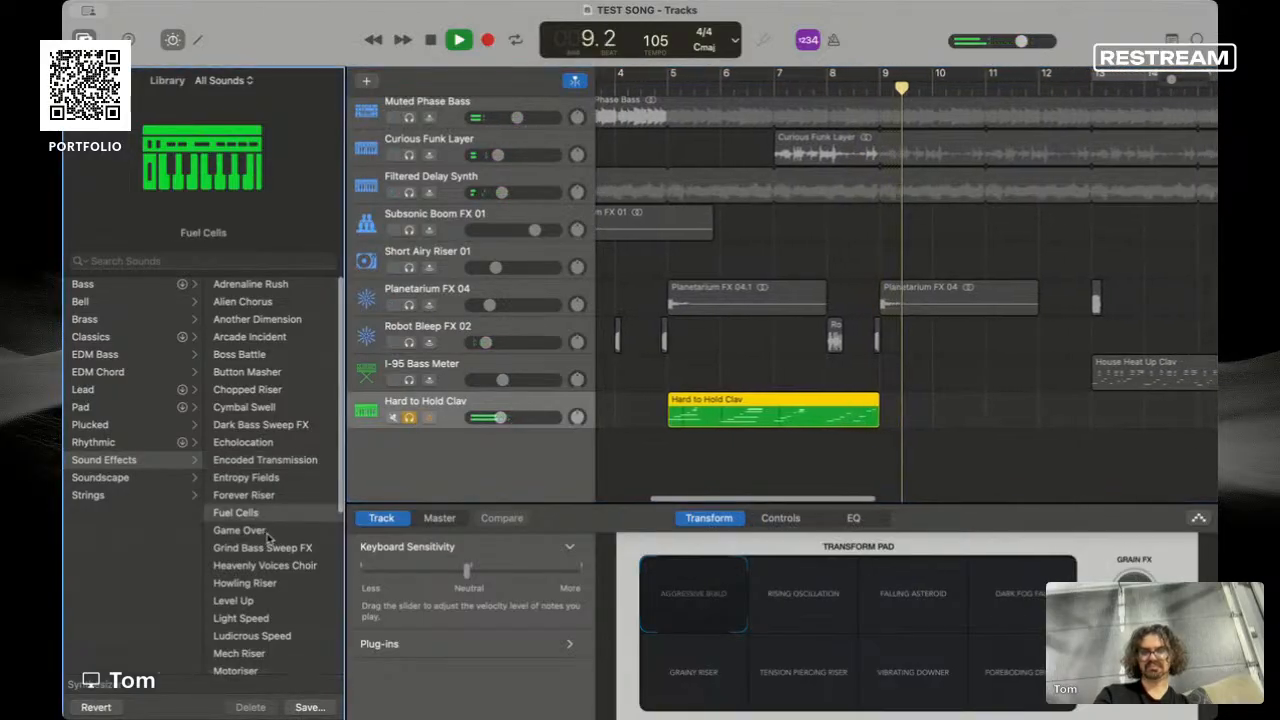
{"action": "key", "text": "space"}
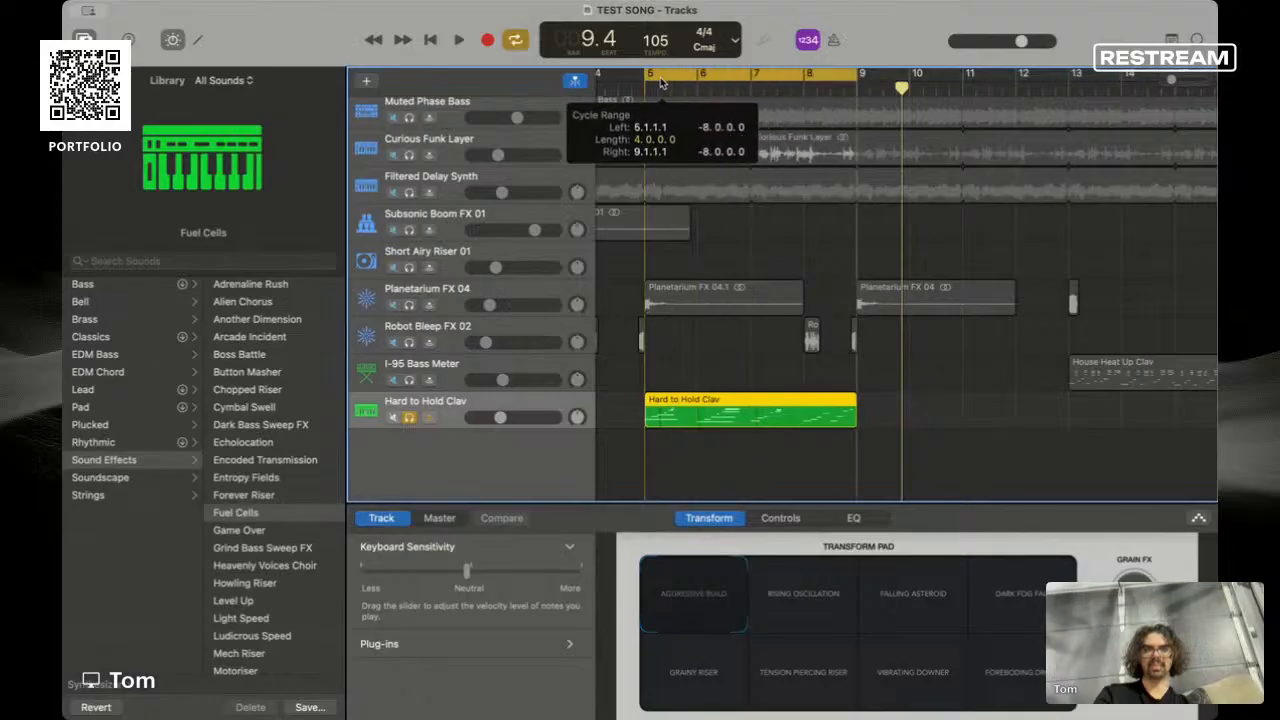
{"action": "left_click", "coordinate": [650, 77]}
{"action": "key", "text": "space"}
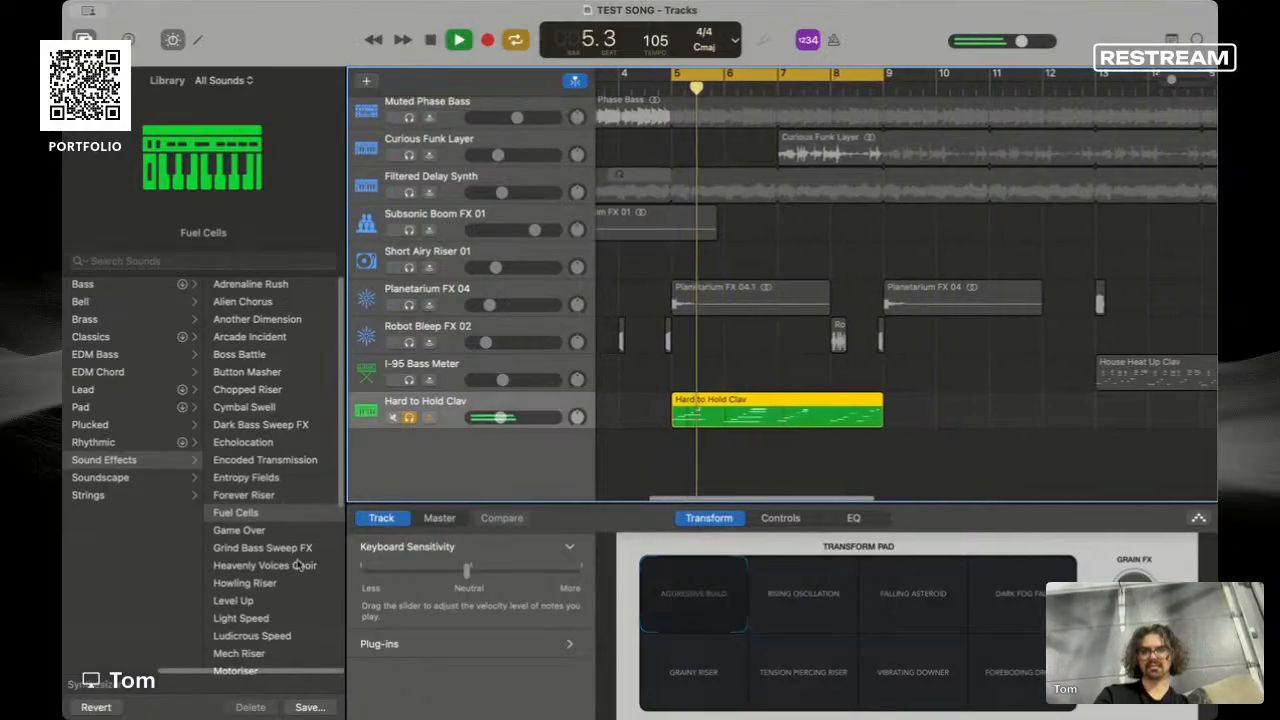
- Try the Game Over sound on the soloed clav track, auditioning variations such as Superfast Simple Arp and Jackpot Arp
{"action": "left_click", "coordinate": [268, 588]}
{"action": "left_click", "coordinate": [240, 530]}
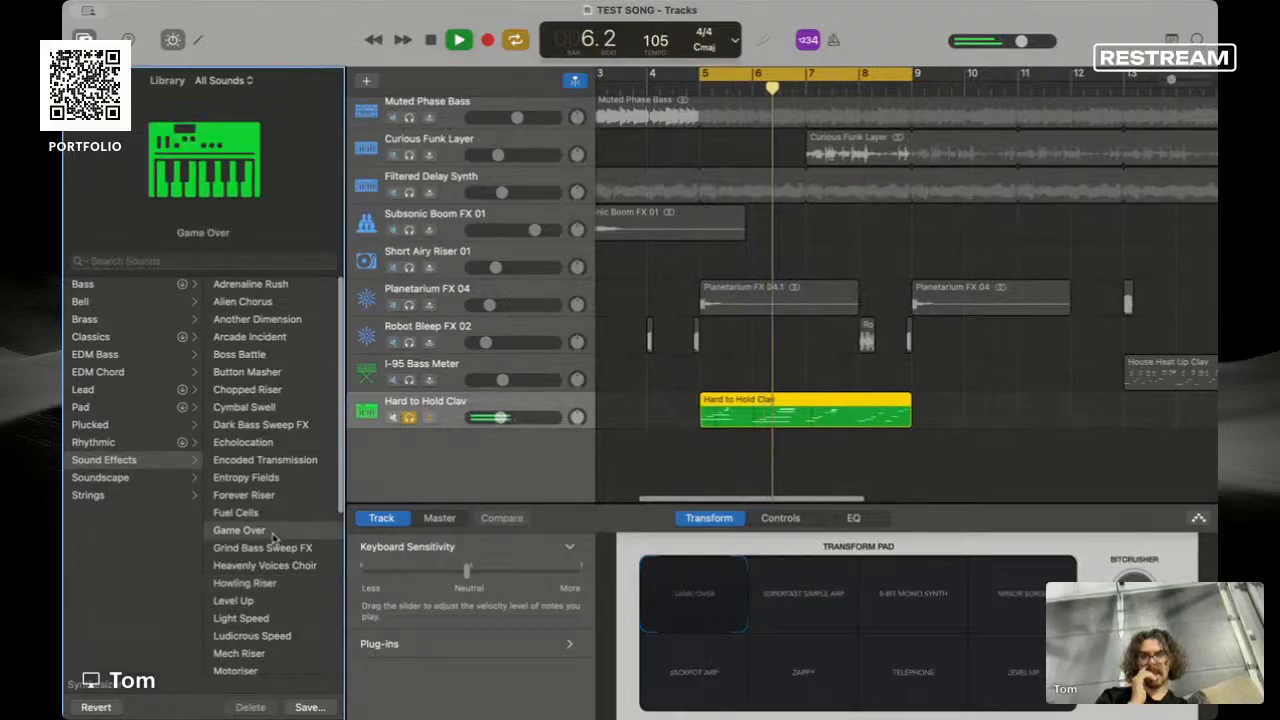
{"action": "left_click", "coordinate": [758, 604]}
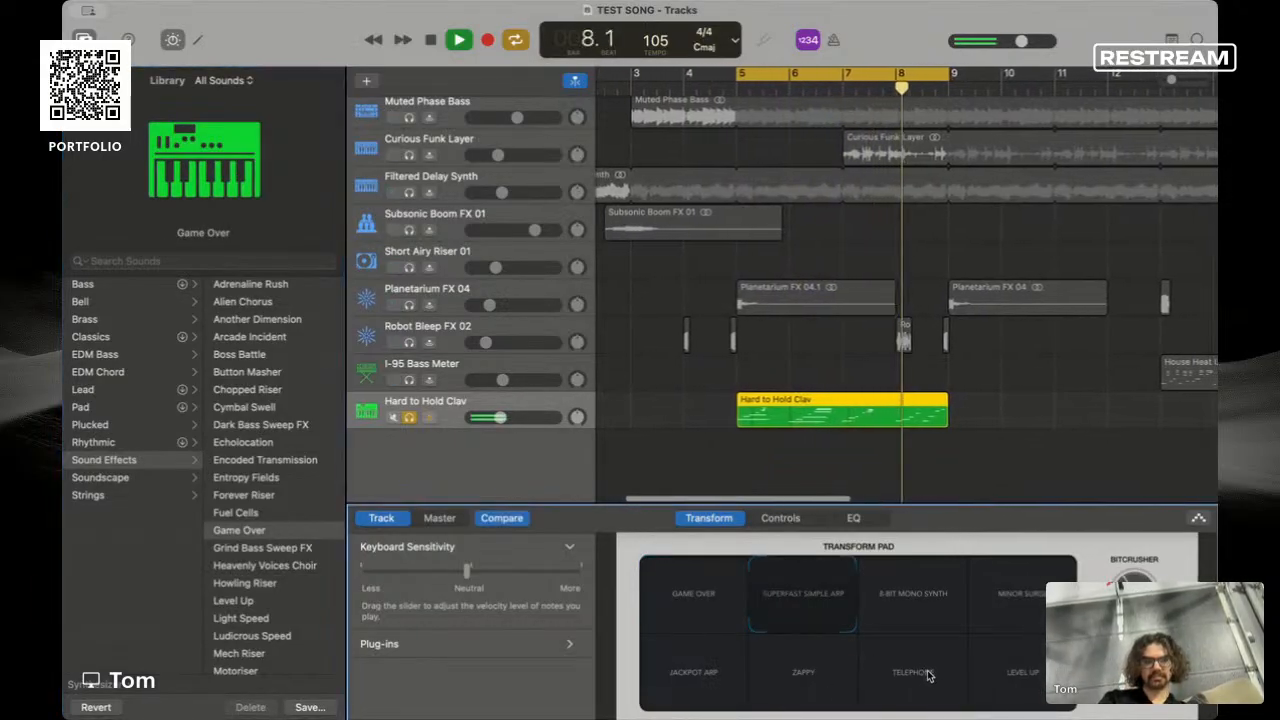
{"action": "left_click", "coordinate": [944, 598]}
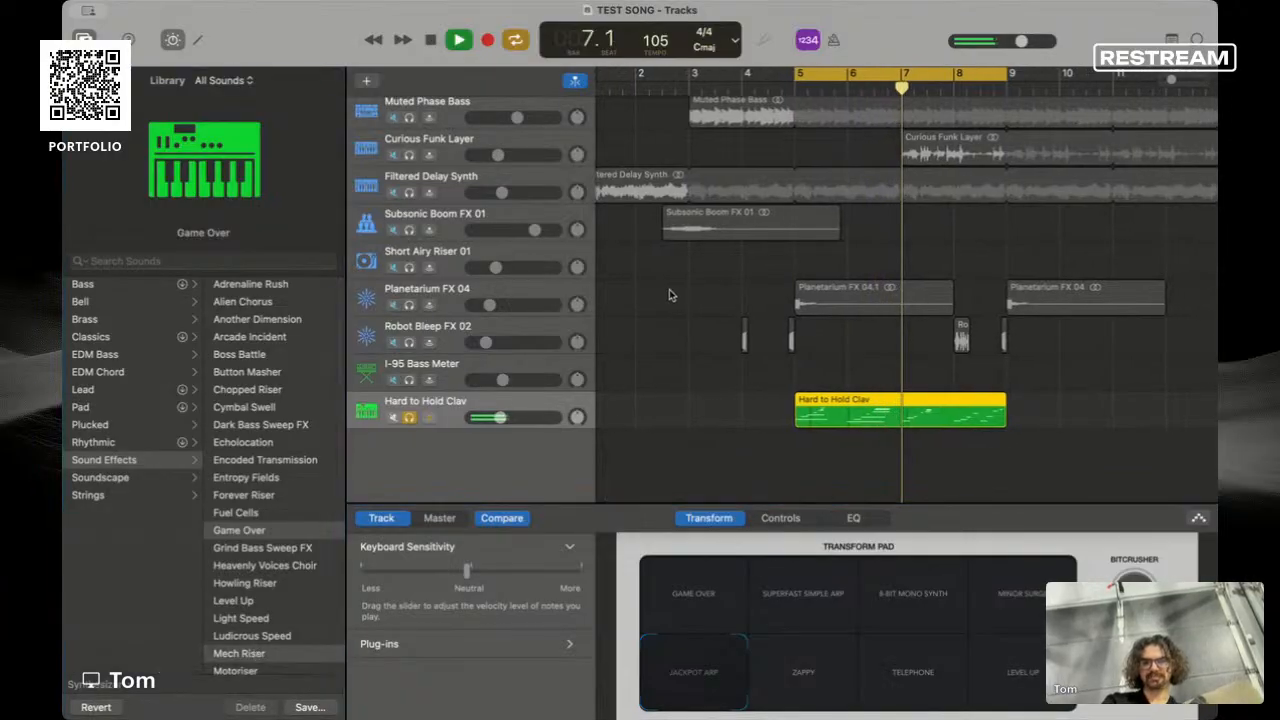
- Switch the clav track's sound to Mech Riser and audition its variations, including Phaser Riser and Saw Riser
{"action": "left_click", "coordinate": [803, 610]}
{"action": "left_click", "coordinate": [895, 615]}
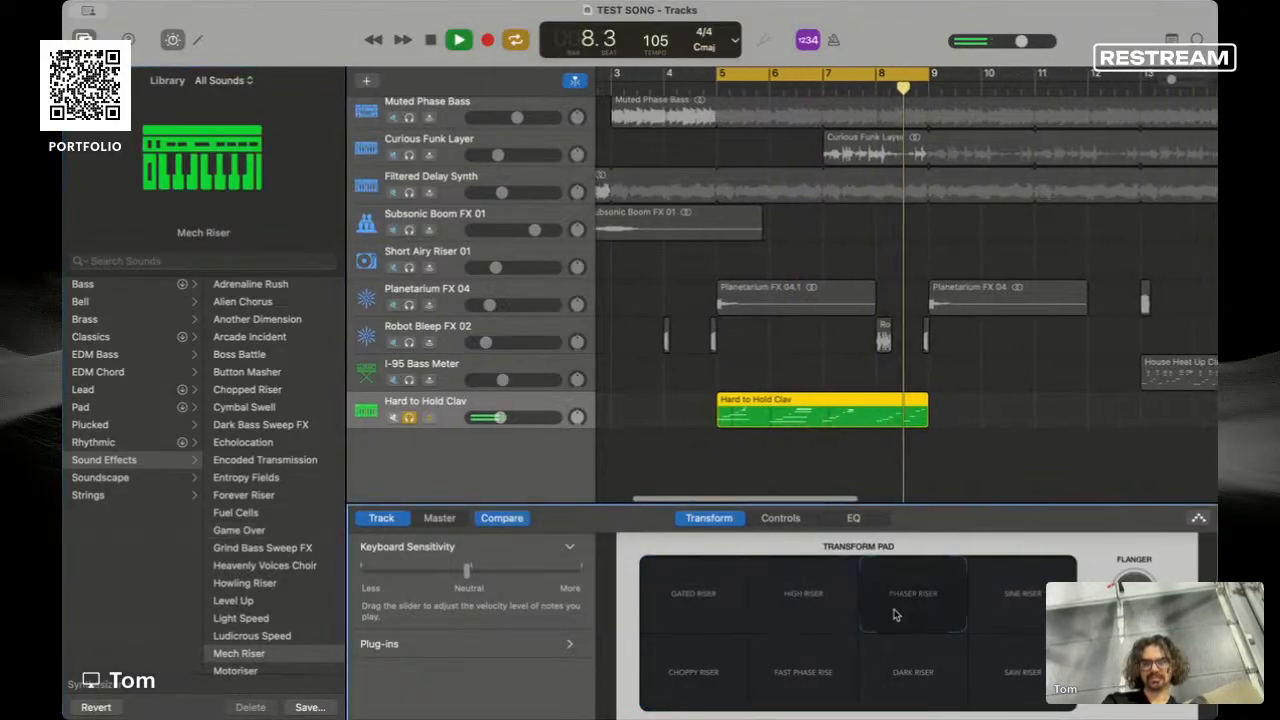
{"action": "left_click", "coordinate": [1015, 688]}
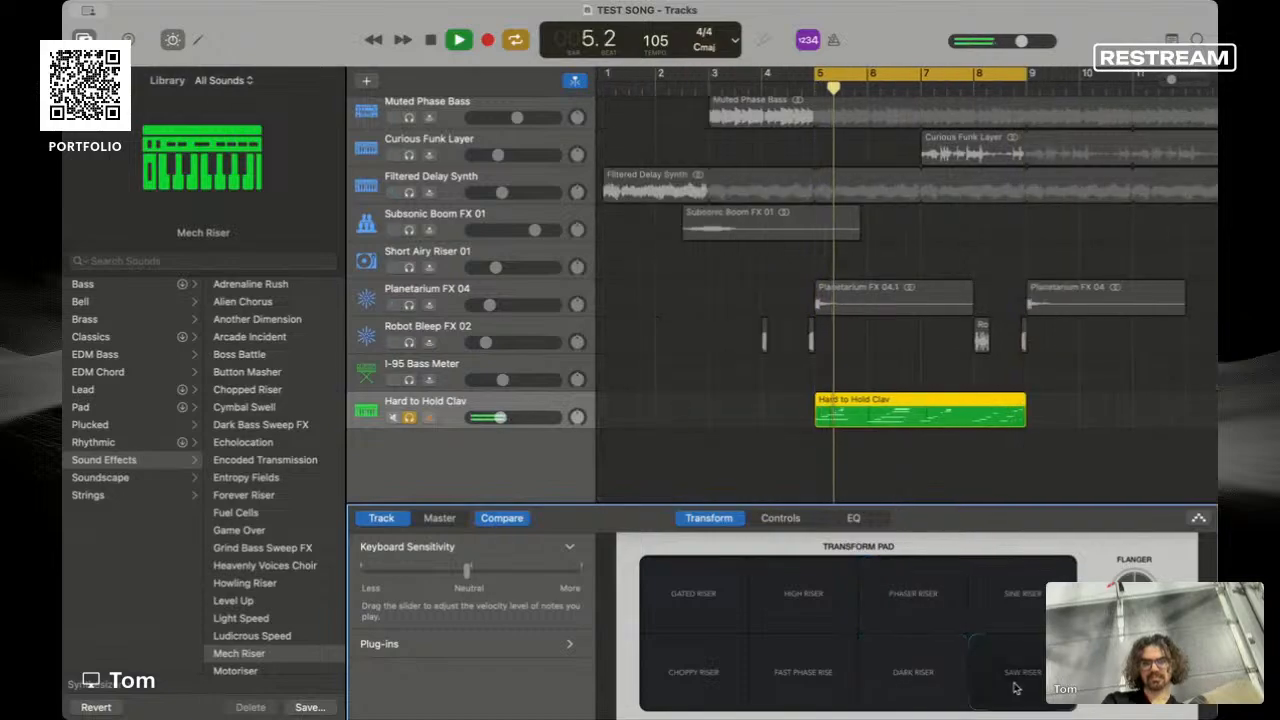
- Audition further Mech Riser variations on the soloed clav track, including Choppy Riser, Fast Phase Rise and Phaser Riser
{"action": "left_click", "coordinate": [743, 671]}
{"action": "left_click", "coordinate": [800, 671]}
{"action": "left_click", "coordinate": [892, 611]}
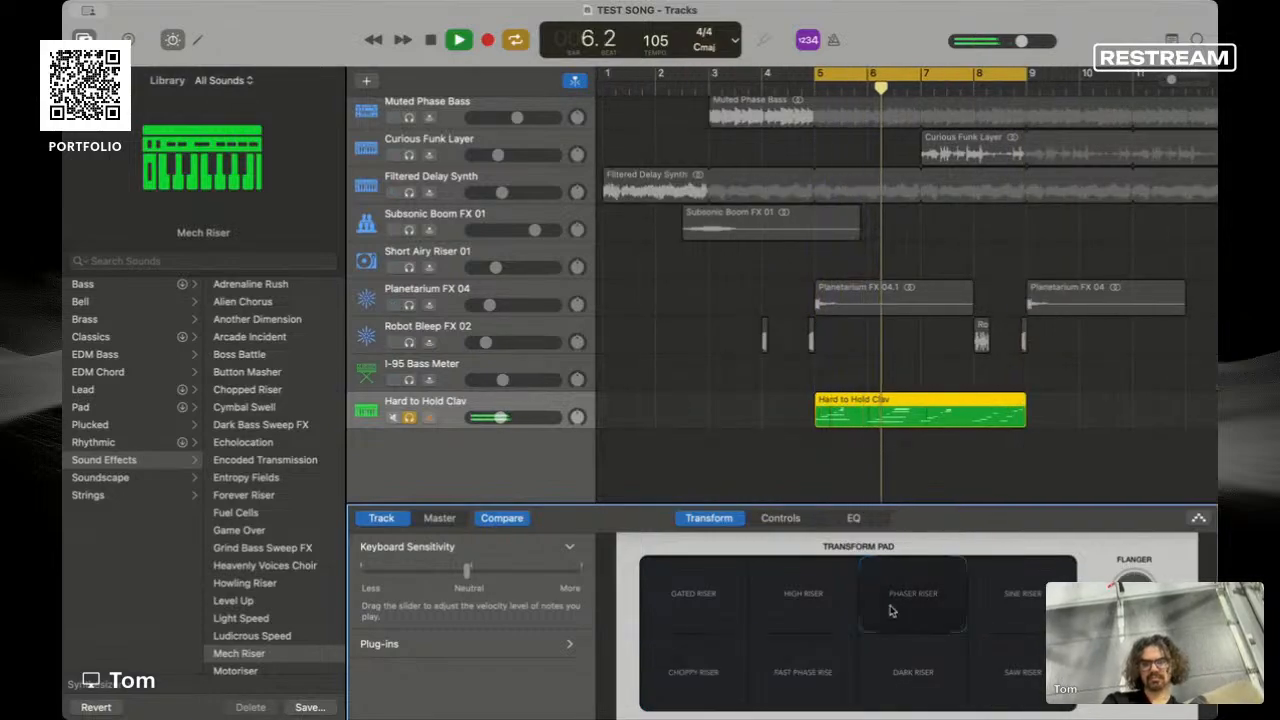
{"action": "key", "text": "space"}
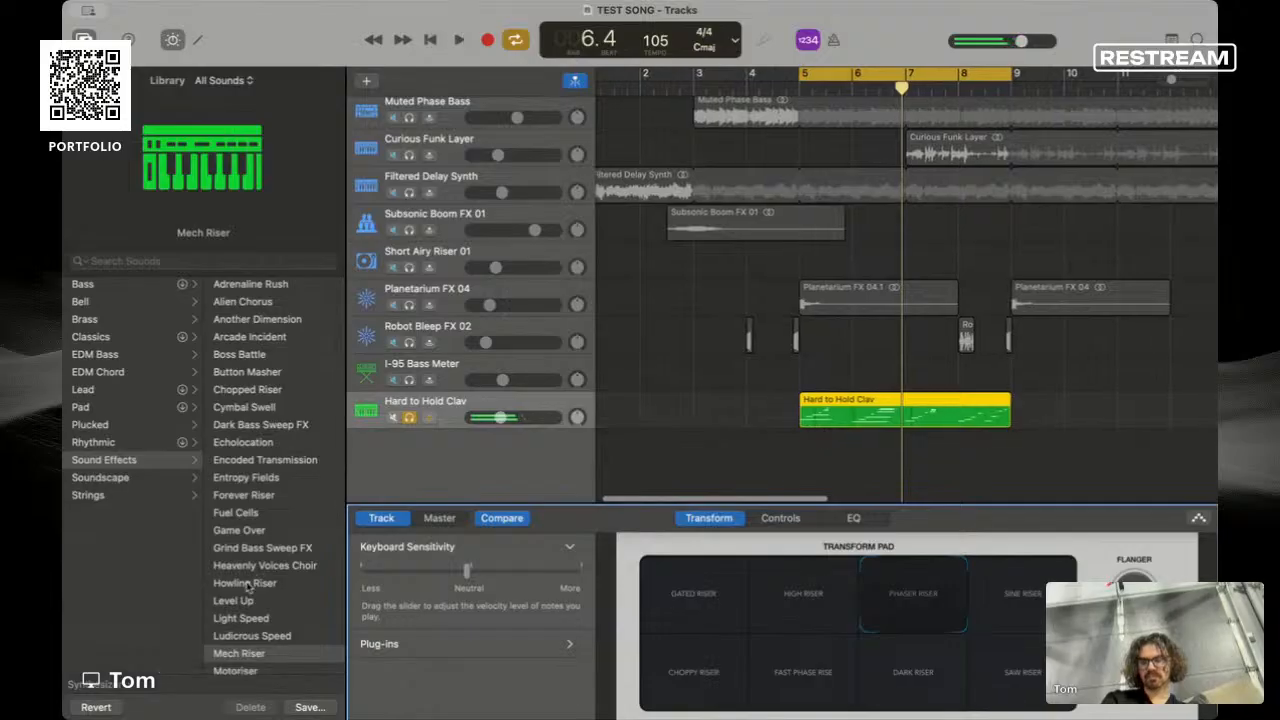
- Switch the clav track's sound to Ludicrous Speed and audition its variations, including Growling Fall, Long Morph Downer, Short Downer and Swishing Riser
{"action": "left_click", "coordinate": [240, 618]}
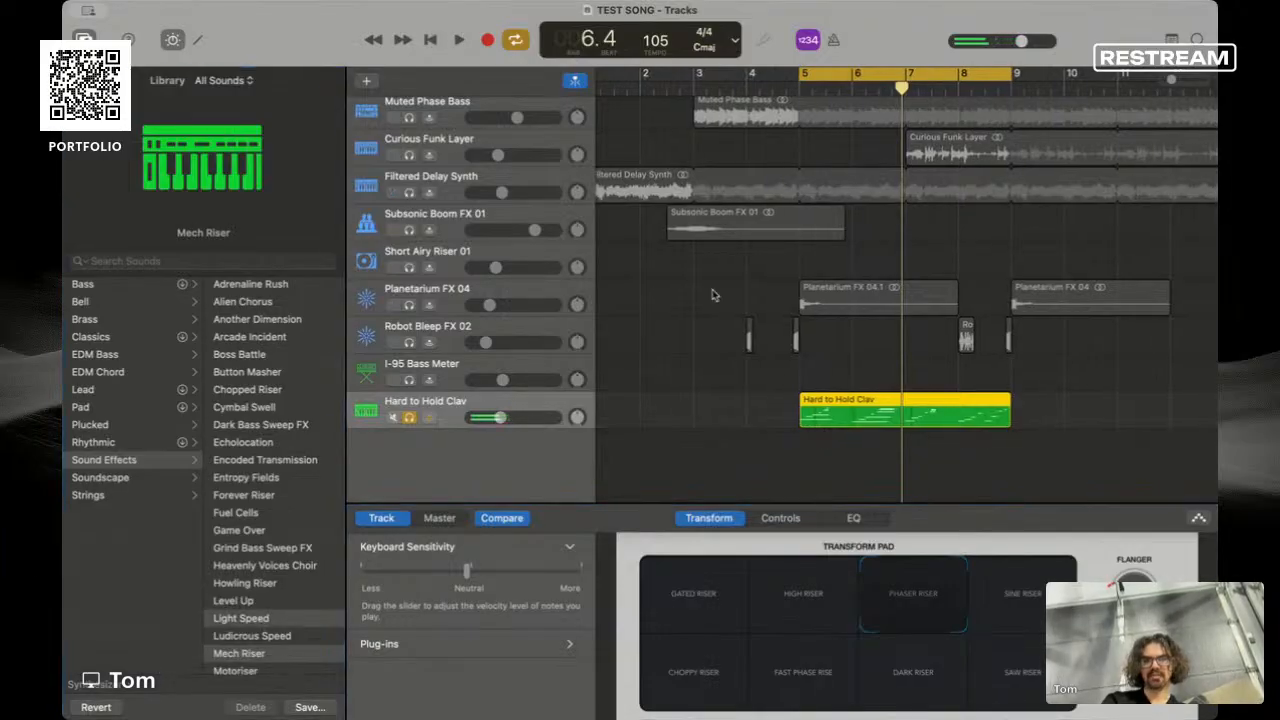
{"action": "left_click", "coordinate": [240, 618]}
{"action": "left_click", "coordinate": [252, 635]}
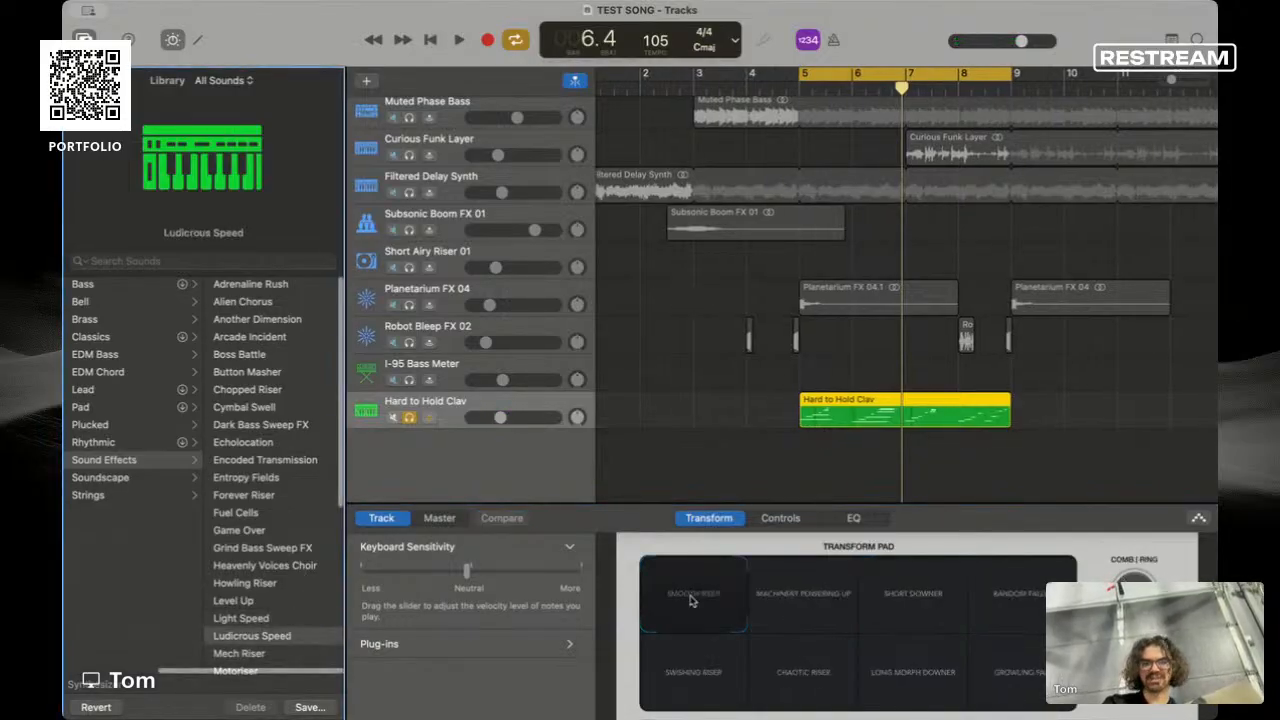
{"action": "key", "text": "space"}
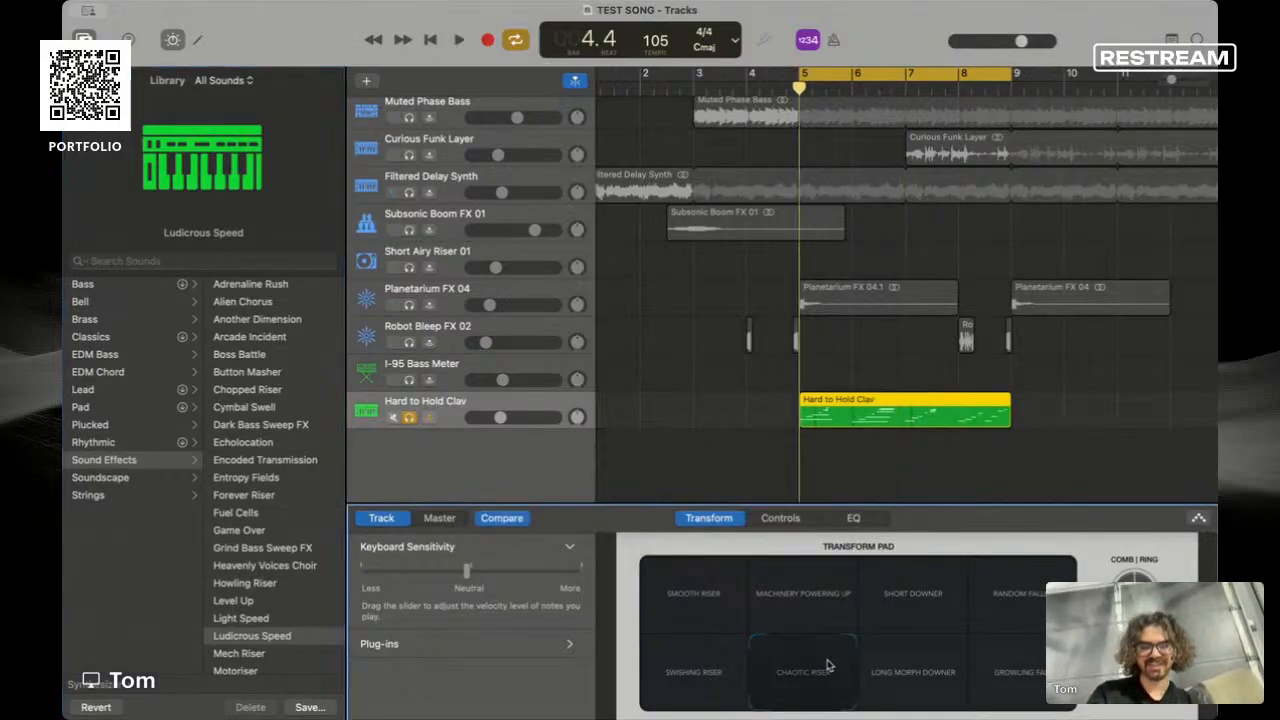
{"action": "left_click", "coordinate": [998, 697]}
{"action": "left_click", "coordinate": [909, 691]}
{"action": "left_click", "coordinate": [908, 621]}
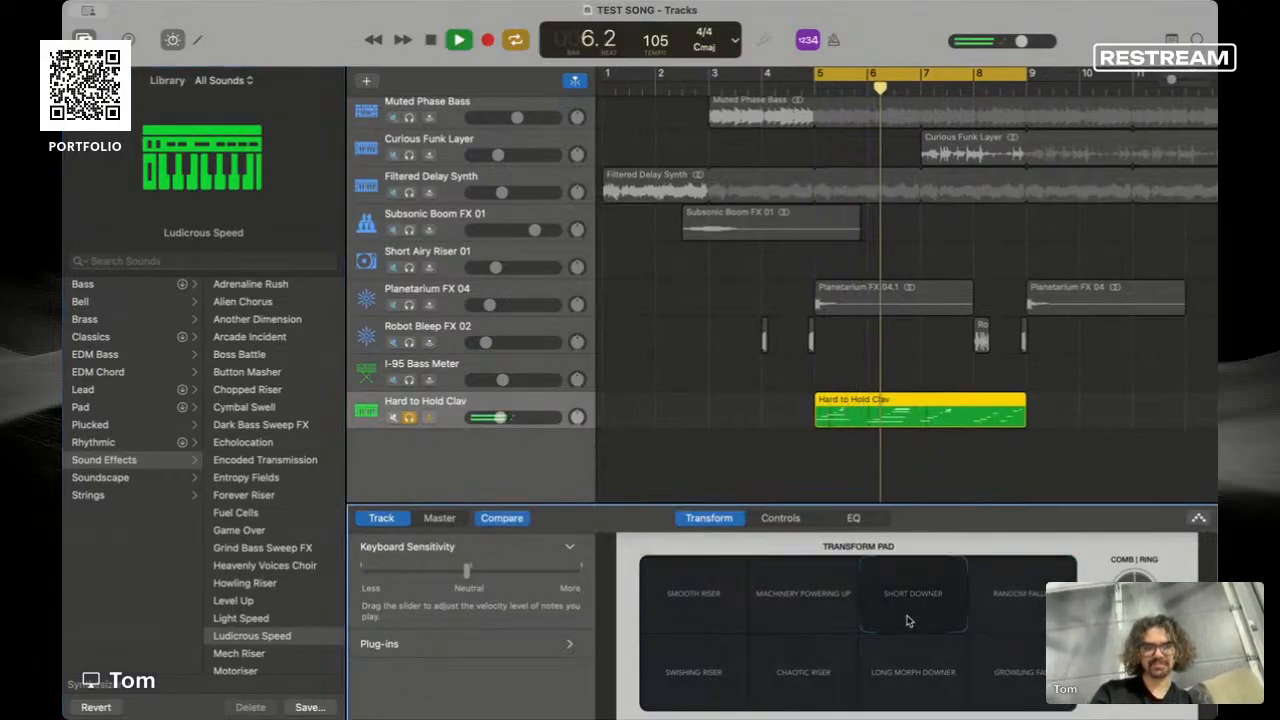
{"action": "left_click", "coordinate": [716, 645]}
{"action": "key", "text": "space"}
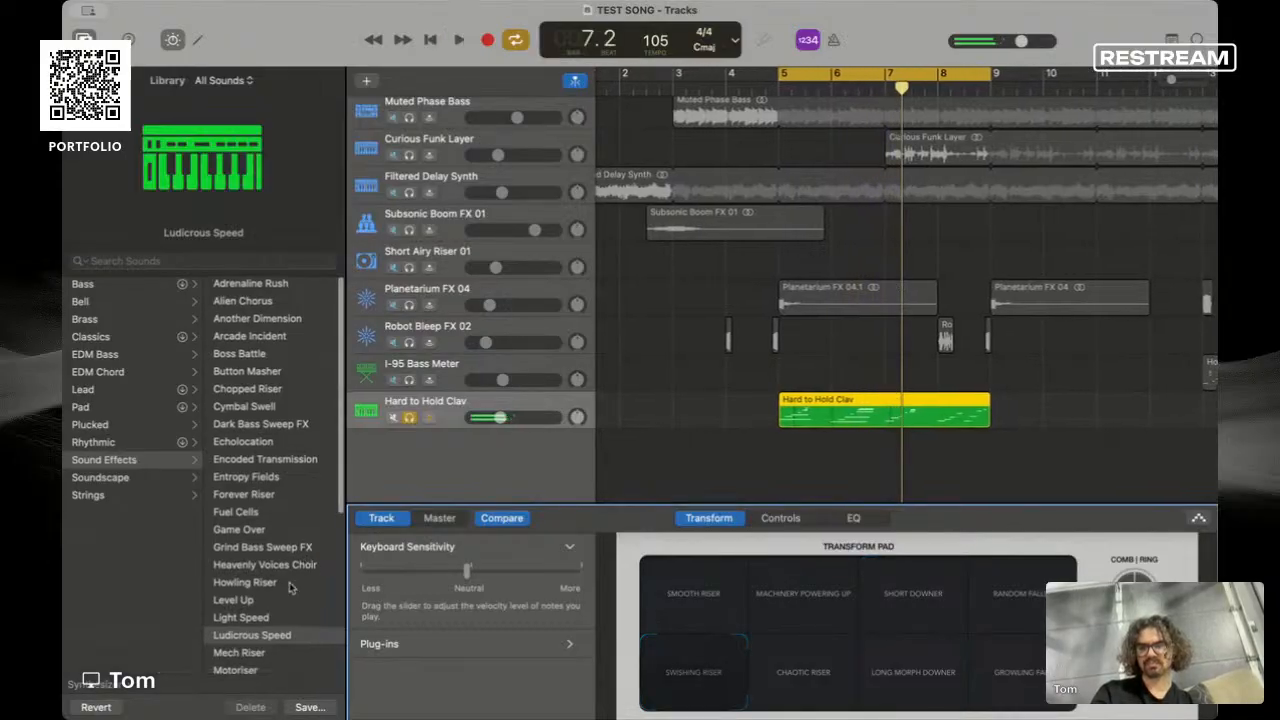
- Switch the clav track's sound to Cymbal Swell, audition Smooth Ride and Whistler, and settle on the Wet Crash variation
{"action": "scroll", "coordinate": [305, 562], "scroll_direction": "down", "scroll_amount": 2}
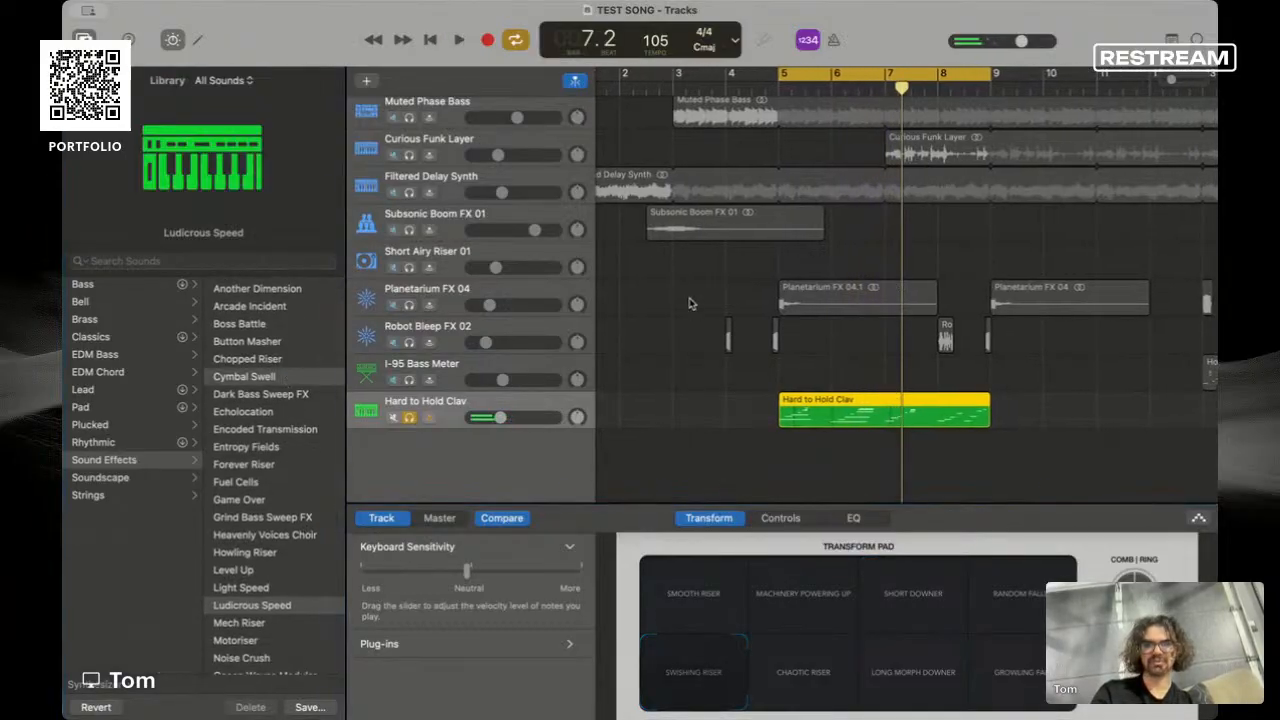
{"action": "key", "text": "space"}
{"action": "left_click", "coordinate": [803, 621]}
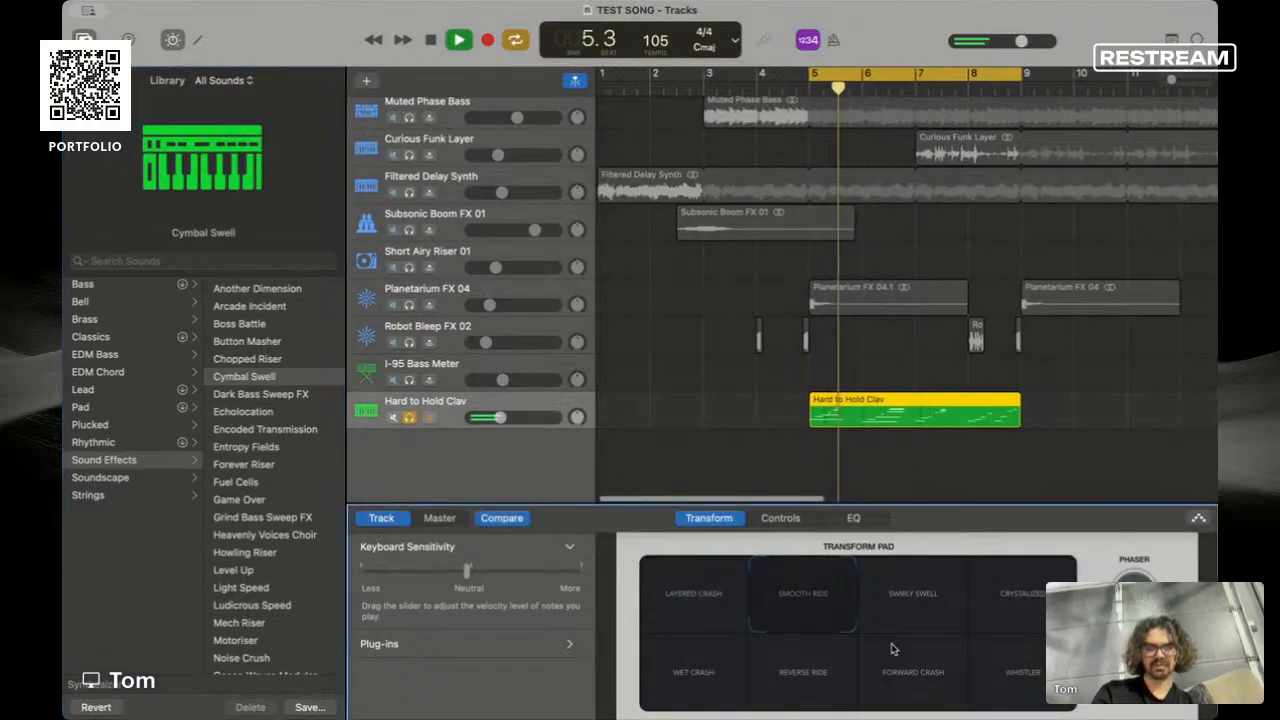
{"action": "left_click", "coordinate": [1020, 676]}
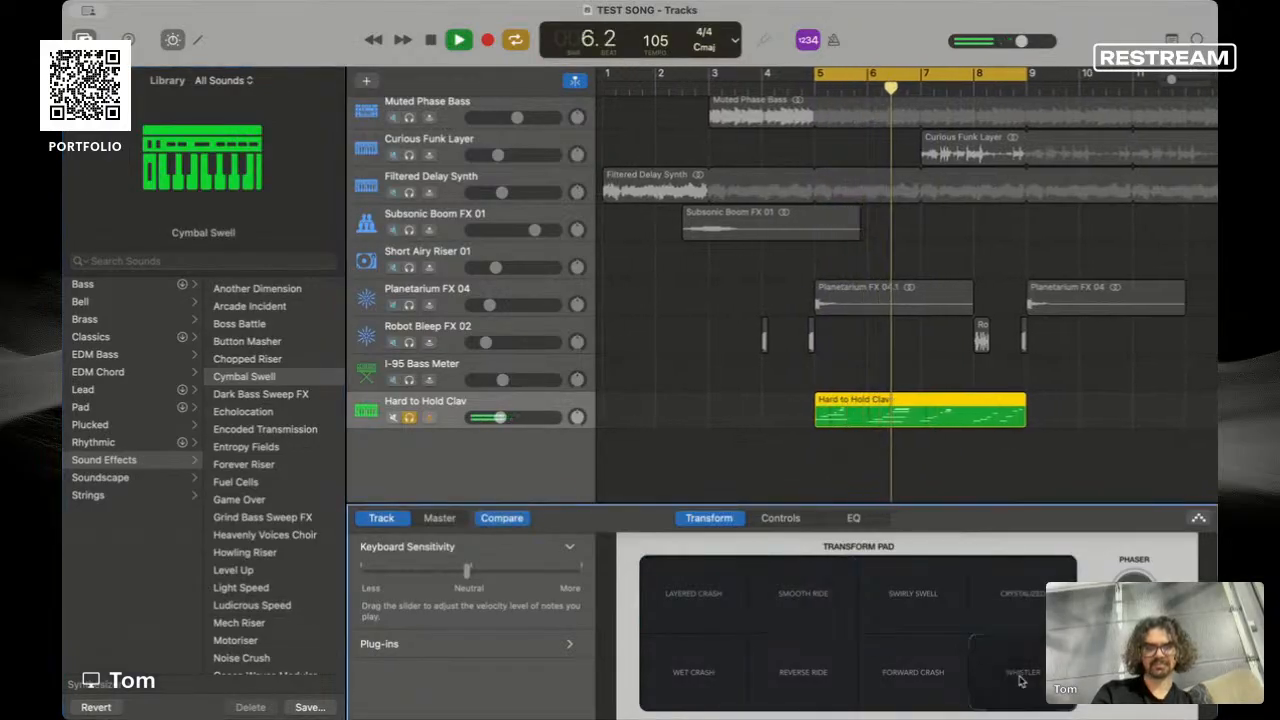
{"action": "left_click", "coordinate": [708, 672]}
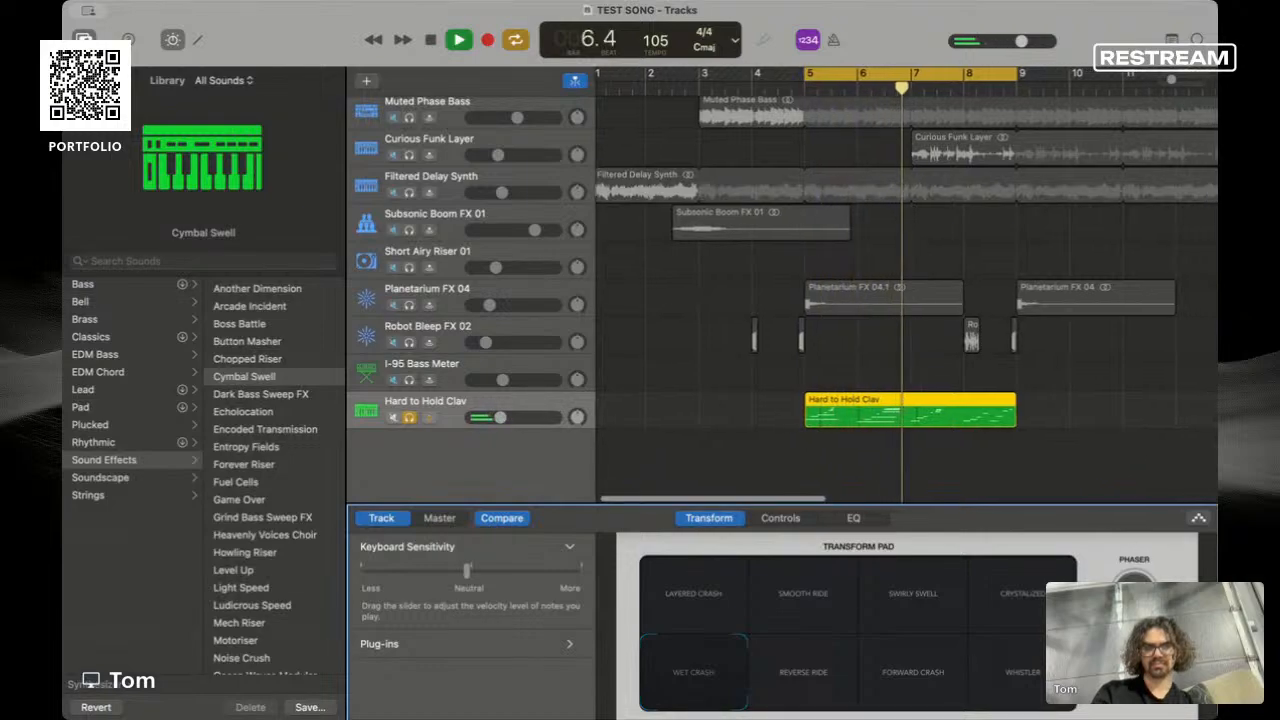
{"action": "key", "text": "space"}
- Turn off looping and the clav track's solo, play the full mix from about bar 3, and slightly lower the Hard to Hold Clav volume
{"action": "left_click", "coordinate": [814, 76]}
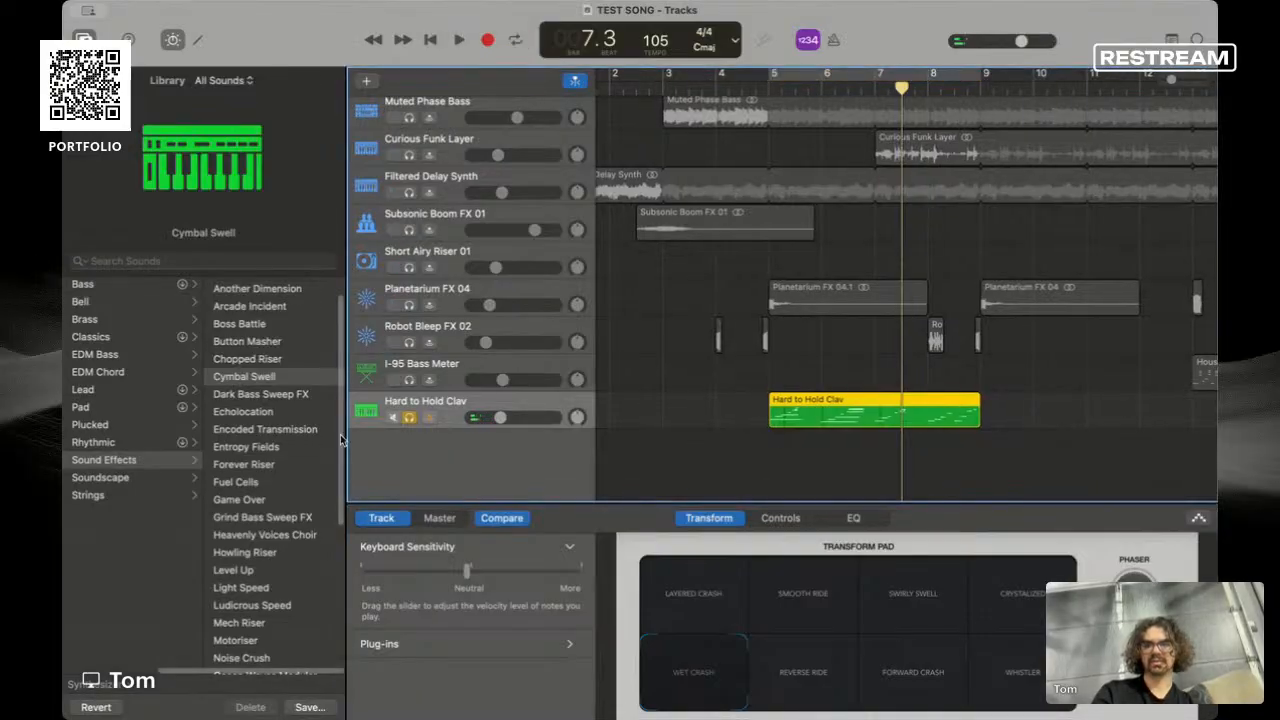
{"action": "key", "text": "super+a"}
{"action": "key", "text": "space"}
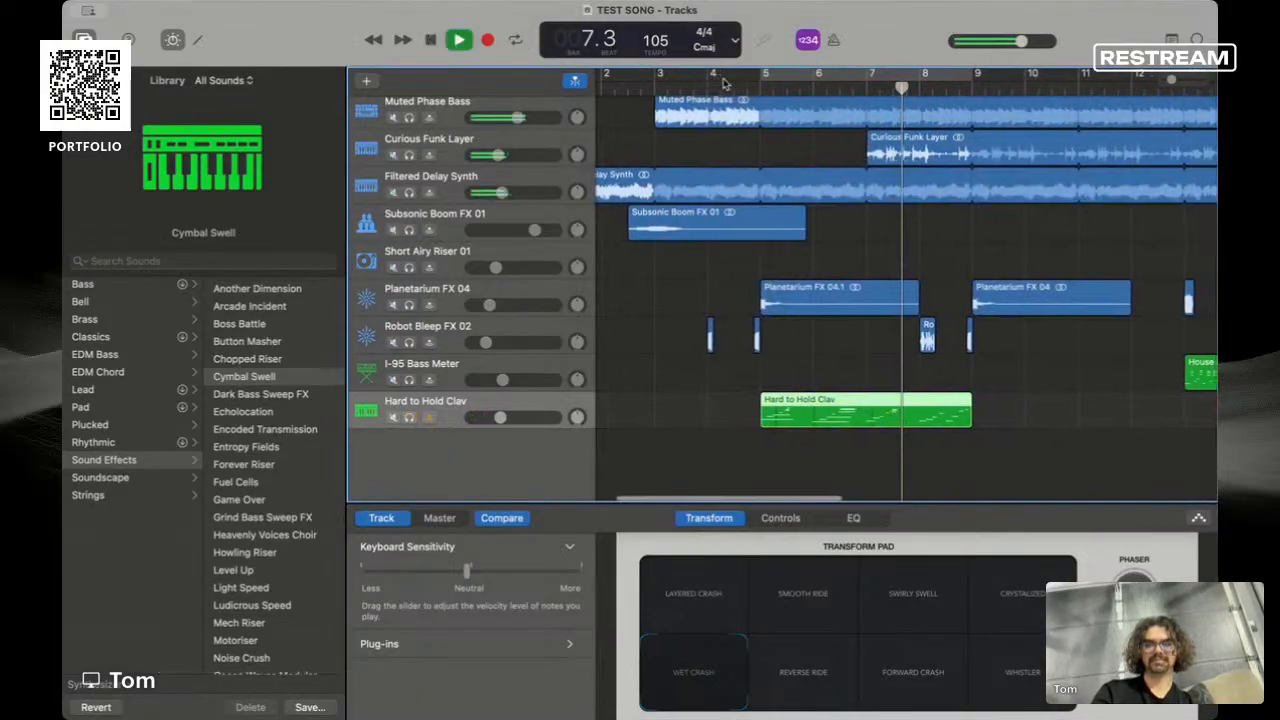
{"action": "left_click", "coordinate": [649, 78]}
{"action": "left_click_drag", "start_coordinate": [649, 79], "coordinate": [672, 79]}
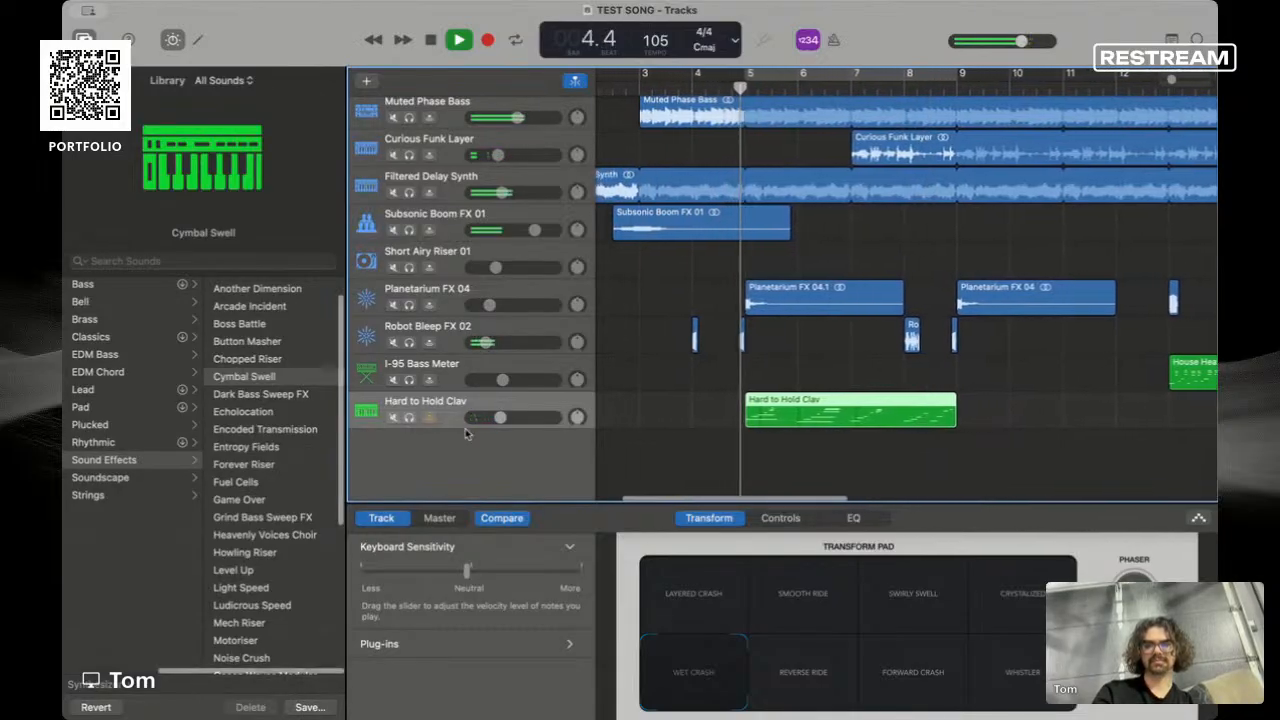
{"action": "left_click_drag", "start_coordinate": [502, 418], "coordinate": [497, 418]}
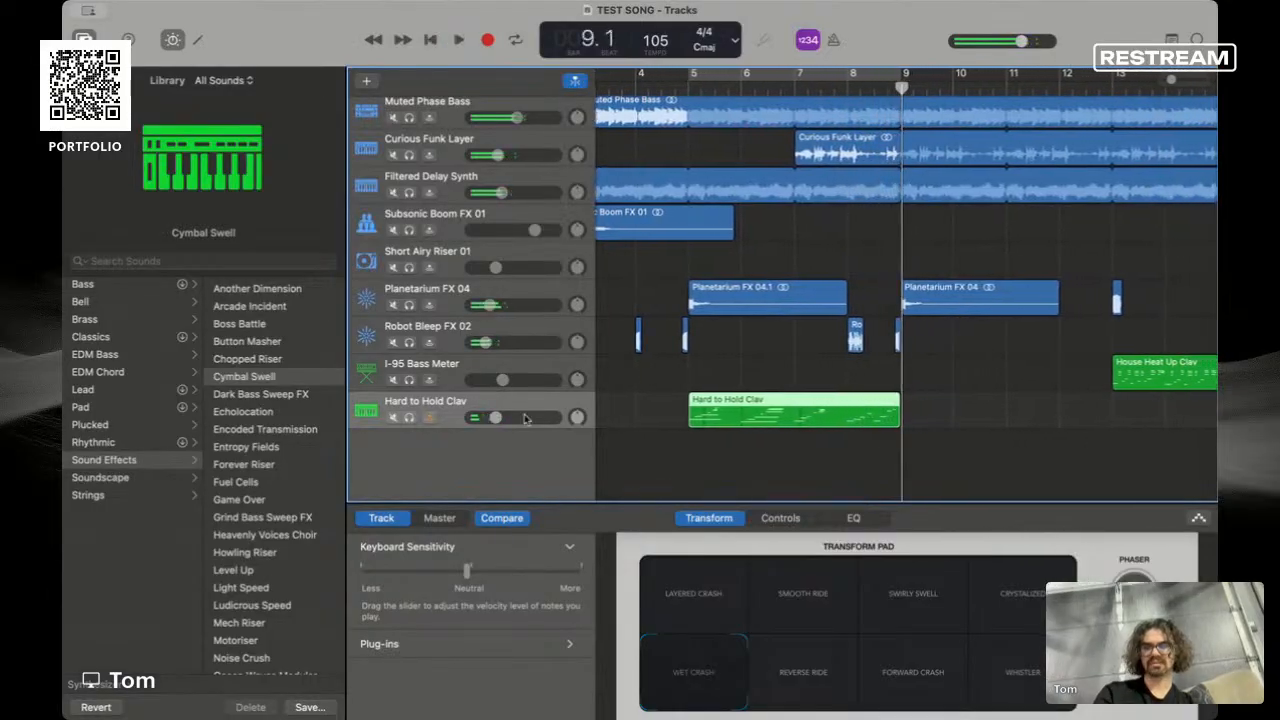
{"action": "scroll", "coordinate": [782, 376], "scroll_direction": "down", "scroll_amount": 8}
{"action": "scroll", "coordinate": [783, 377], "scroll_direction": "up", "scroll_amount": 8}
{"action": "scroll", "coordinate": [783, 378], "scroll_direction": "down", "scroll_amount": 2}
{"action": "scroll", "coordinate": [782, 378], "scroll_direction": "left", "scroll_amount": 5}
{"action": "scroll", "coordinate": [783, 378], "scroll_direction": "up", "scroll_amount": 2}
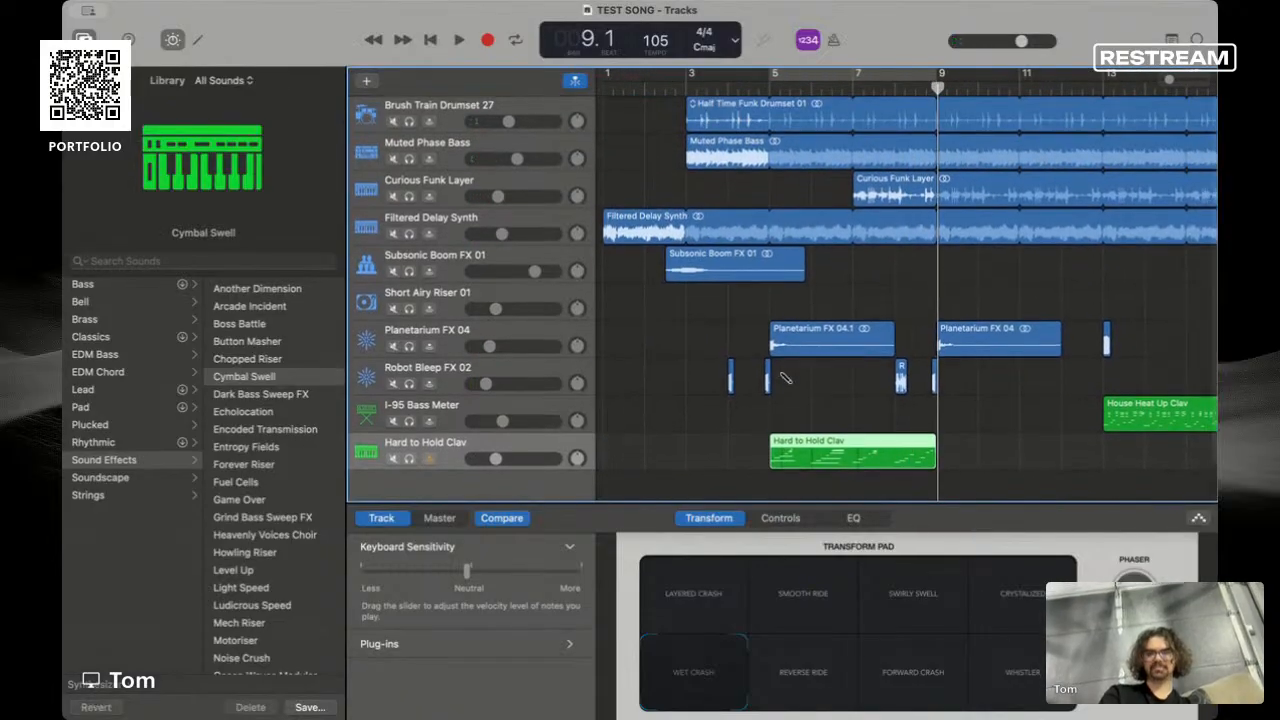
{"action": "scroll", "coordinate": [785, 378], "scroll_direction": "right", "scroll_amount": 4}
{"action": "scroll", "coordinate": [785, 378], "scroll_direction": "left", "scroll_amount": 5}
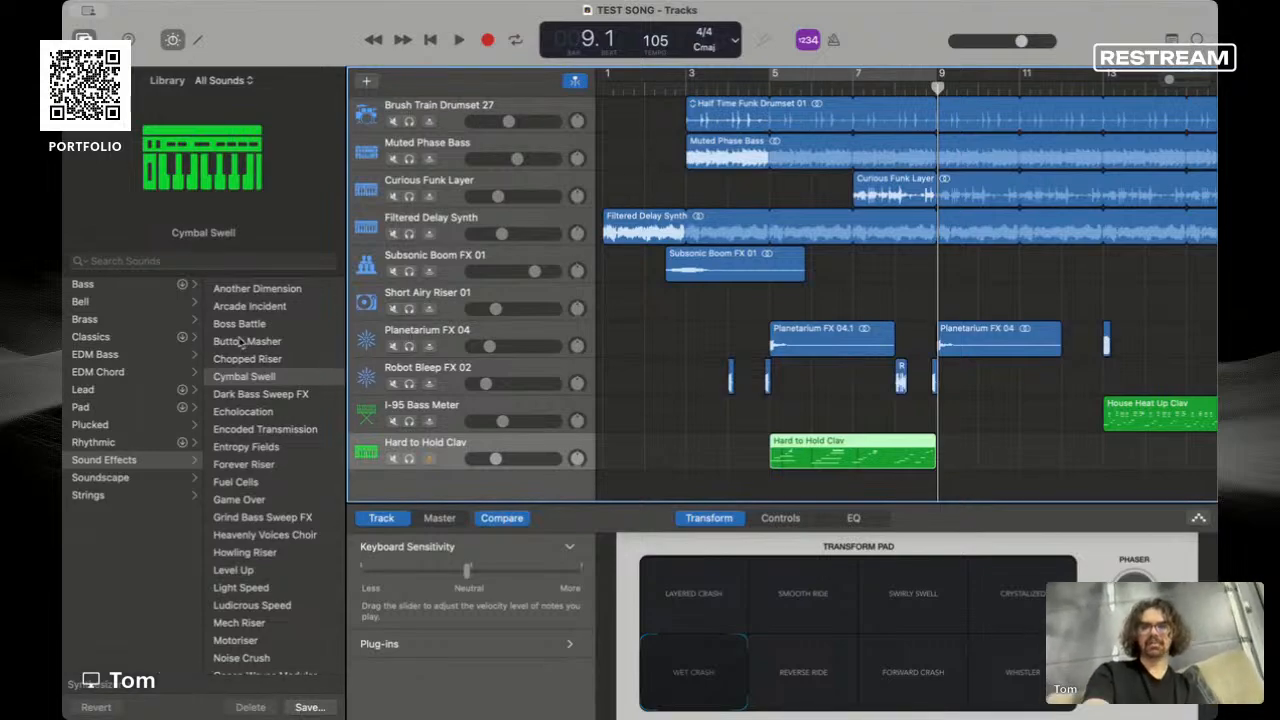
- Replace the Clavinet filter in the loop browser with Kits, look over the drum kit loops, and close the browser
{"action": "left_click", "coordinate": [1199, 40]}
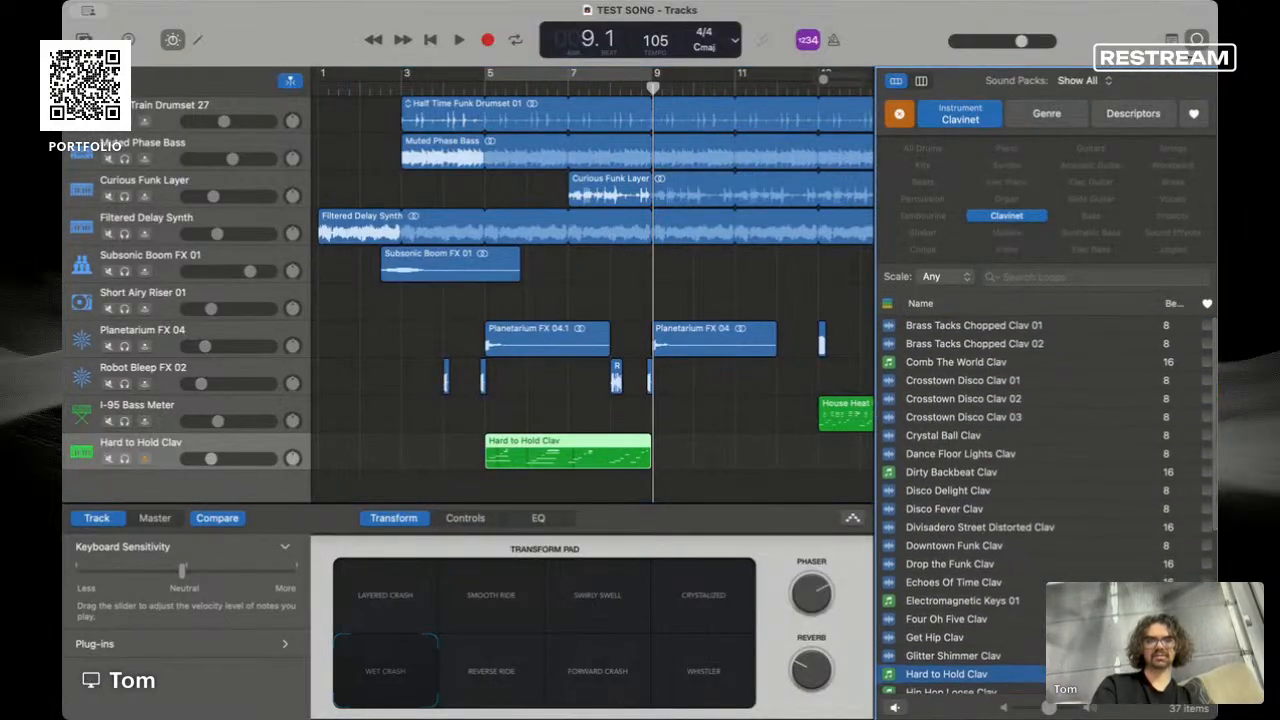
{"action": "left_click", "coordinate": [1198, 42]}
{"action": "left_click", "coordinate": [1199, 40]}
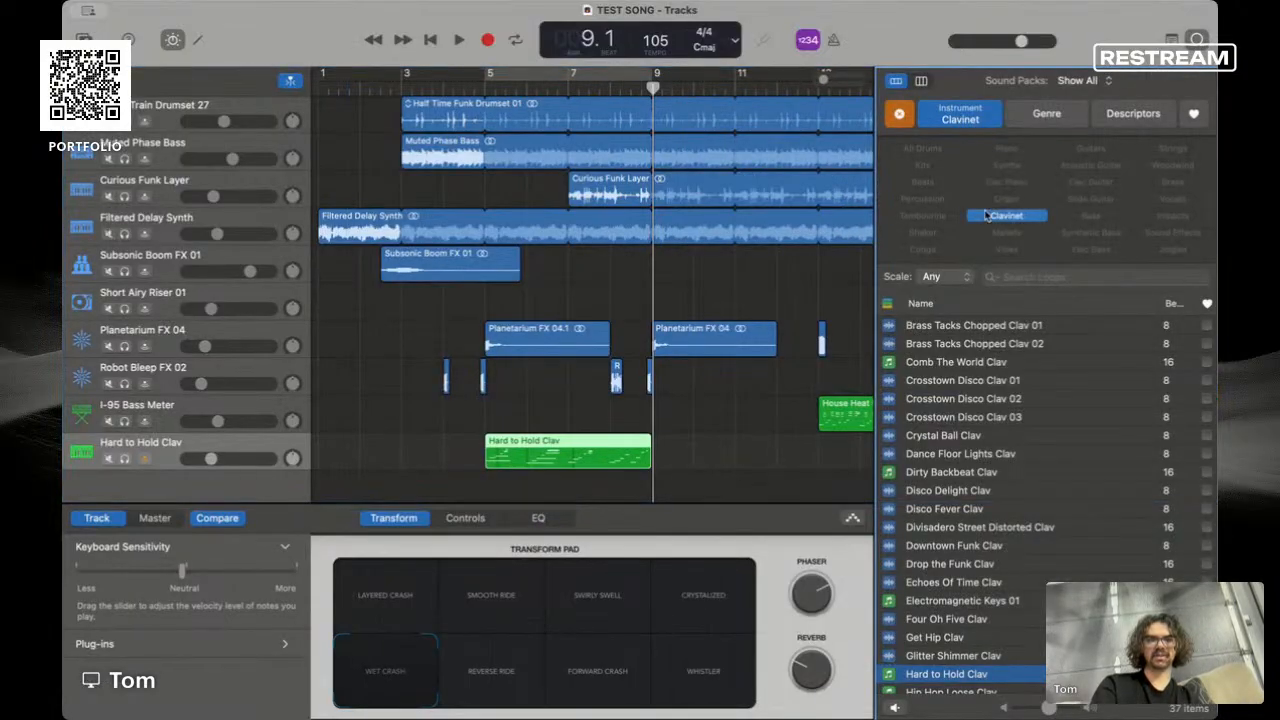
{"action": "left_click", "coordinate": [986, 215]}
{"action": "left_click", "coordinate": [940, 165]}
{"action": "scroll", "coordinate": [1035, 518], "scroll_direction": "up", "scroll_amount": 20}
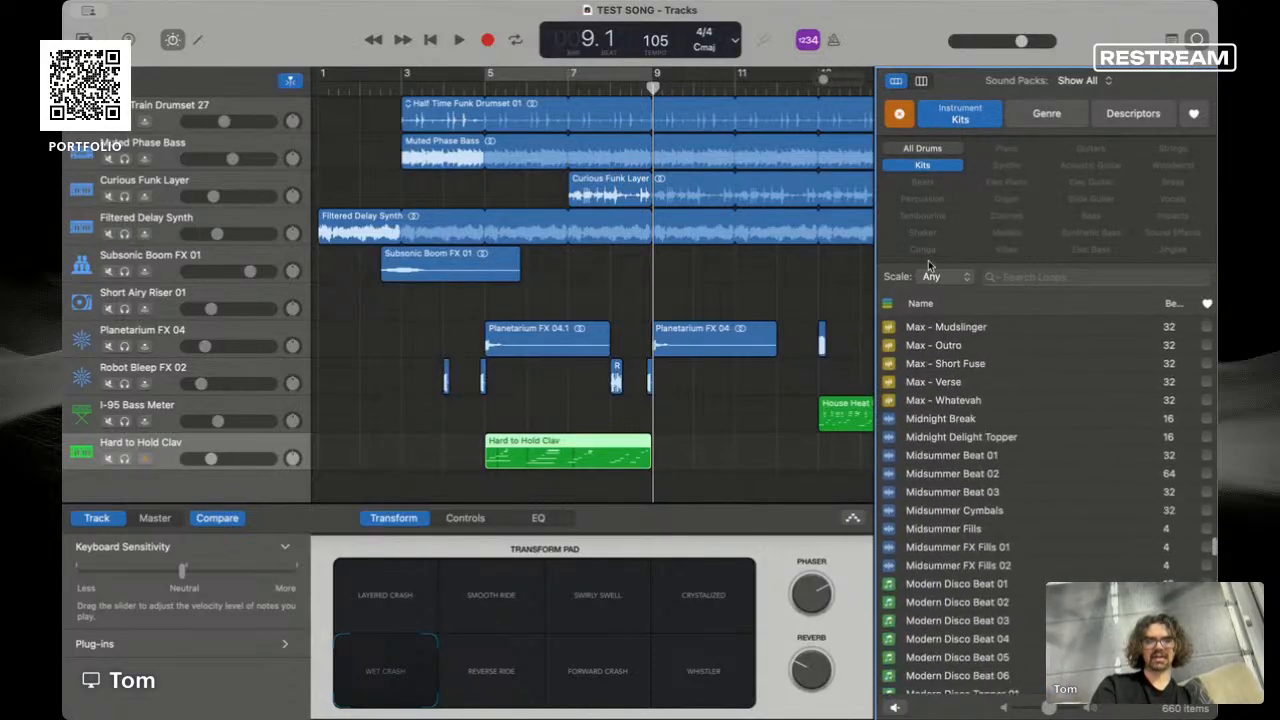
{"action": "left_click", "coordinate": [918, 164]}
{"action": "left_click", "coordinate": [1197, 40]}
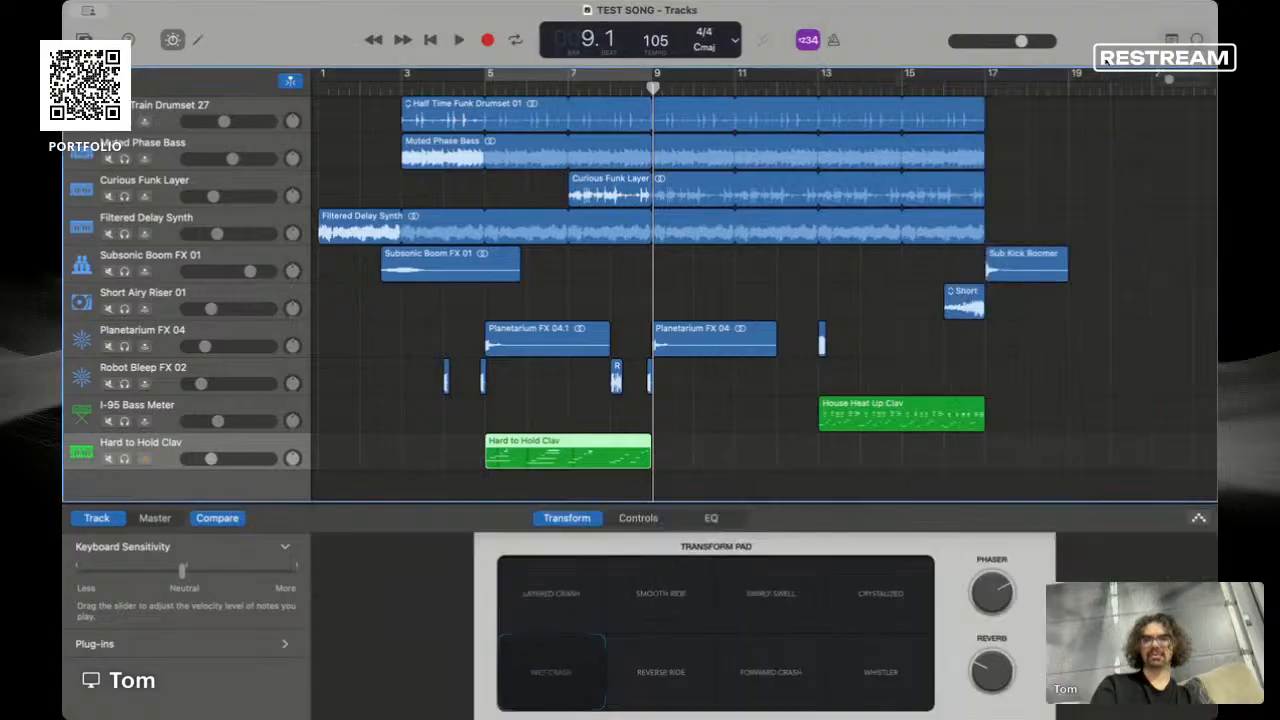
- Add a new Drummer track to the song
{"action": "key", "text": "alt+super+n"}
{"action": "left_click", "coordinate": [555, 297]}
{"action": "left_click", "coordinate": [952, 533]}
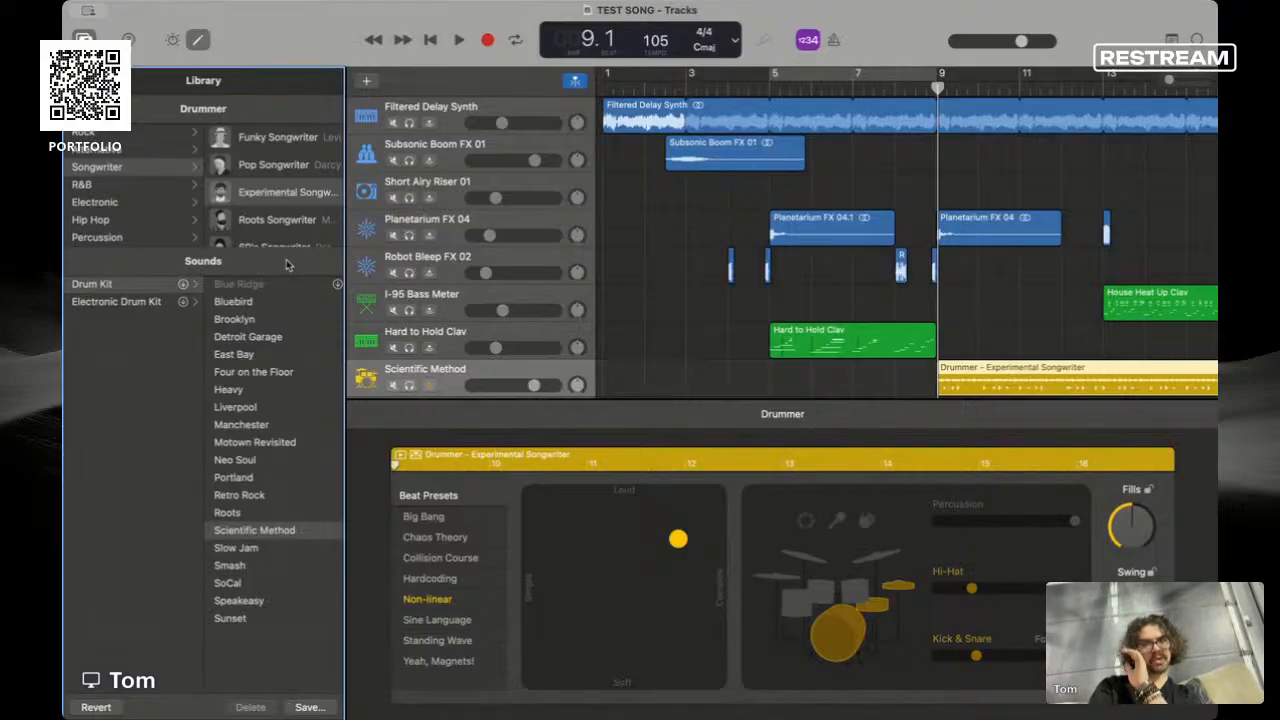
- Set the new track's drummer to Britpop from the Rock genre, with the Morning Glory beat preset
{"action": "scroll", "coordinate": [262, 150], "scroll_direction": "down", "scroll_amount": 3}
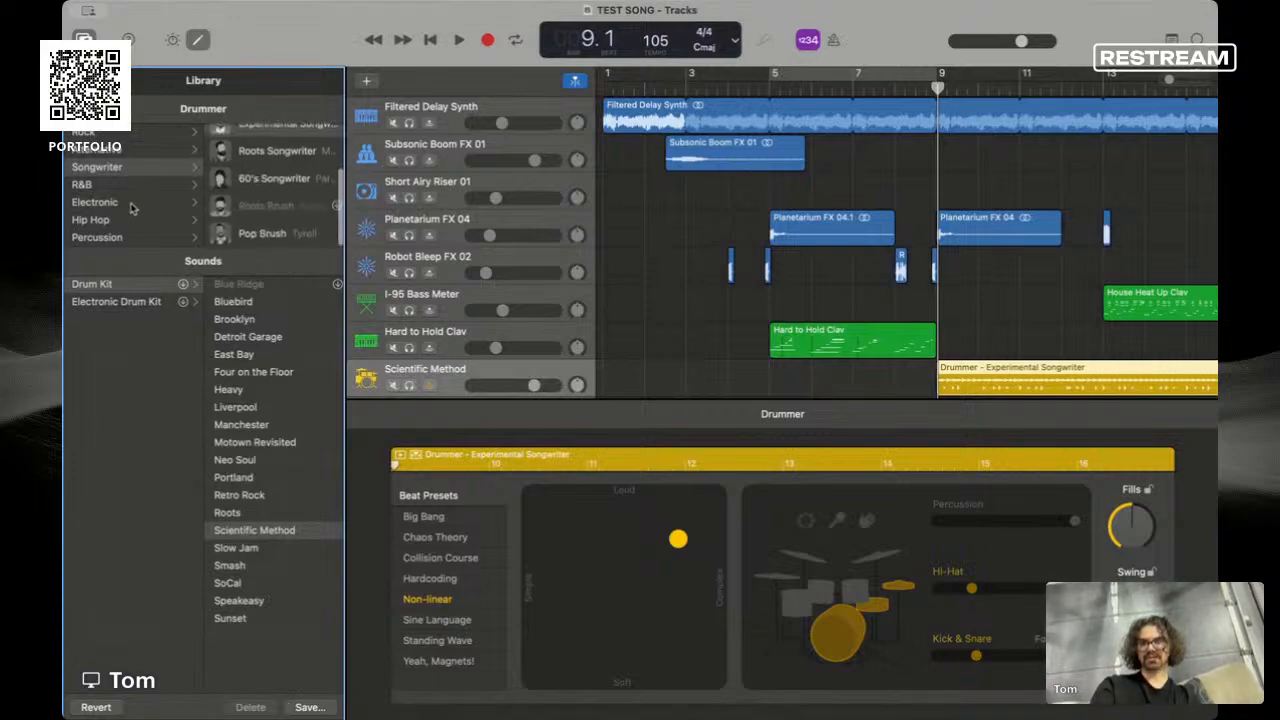
{"action": "left_click", "coordinate": [136, 134]}
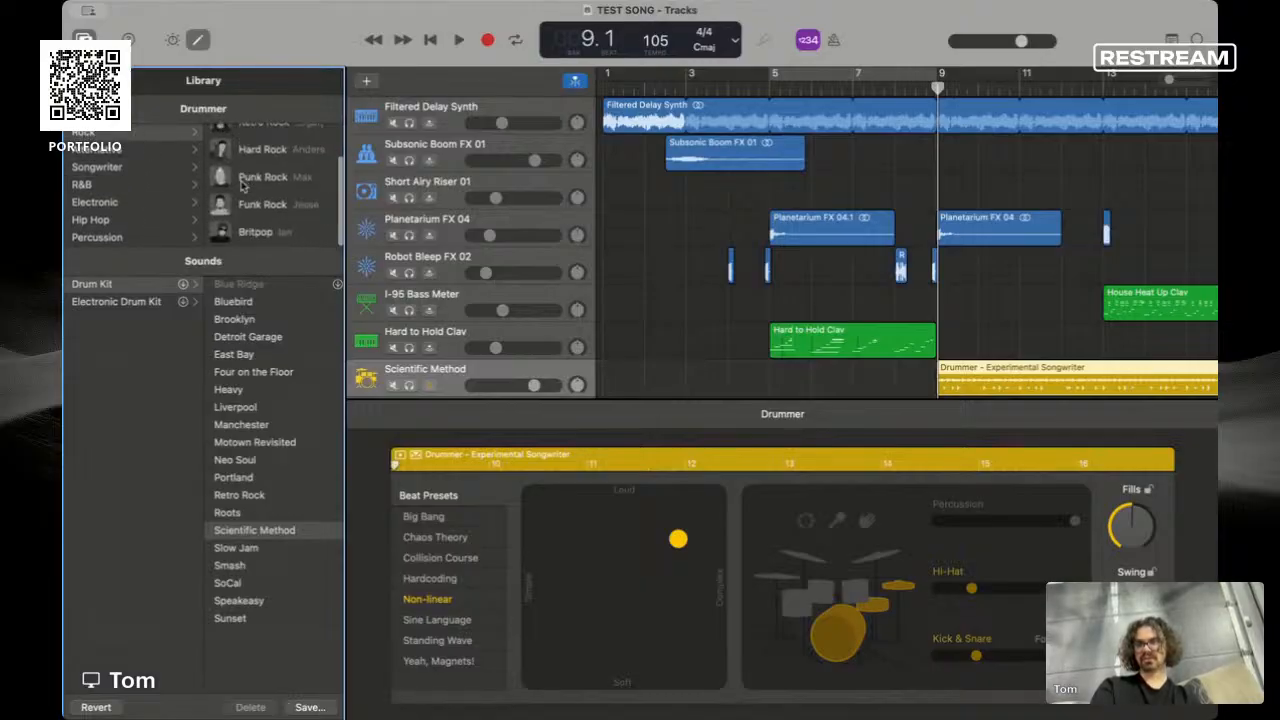
{"action": "scroll", "coordinate": [270, 217], "scroll_direction": "down", "scroll_amount": 2}
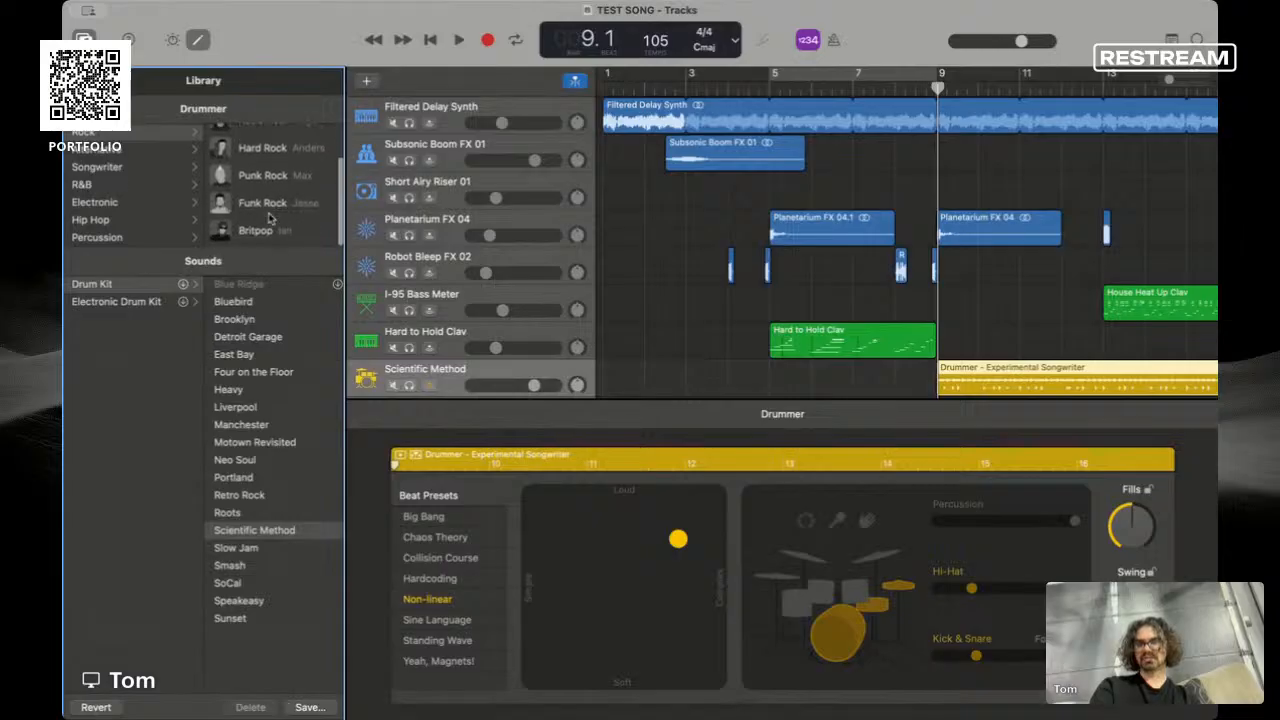
{"action": "scroll", "coordinate": [280, 186], "scroll_direction": "up", "scroll_amount": 3}
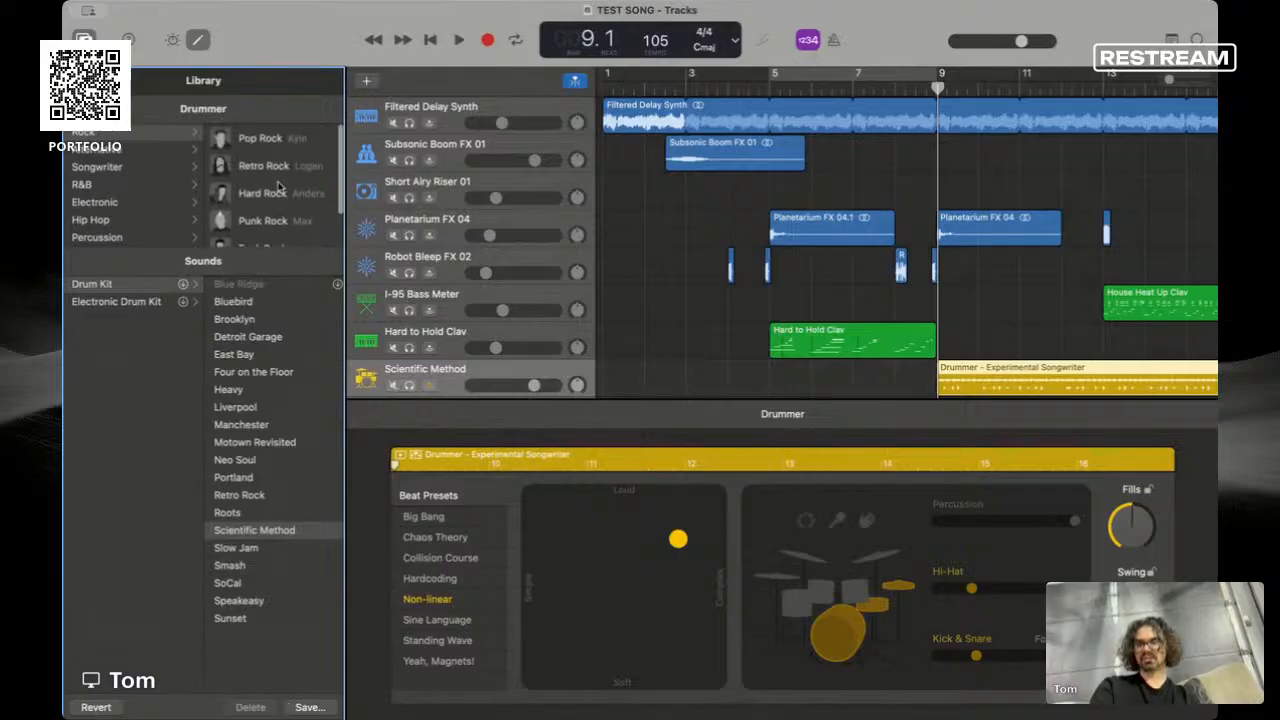
{"action": "scroll", "coordinate": [270, 220], "scroll_direction": "down", "scroll_amount": 2}
{"action": "left_click", "coordinate": [255, 233]}
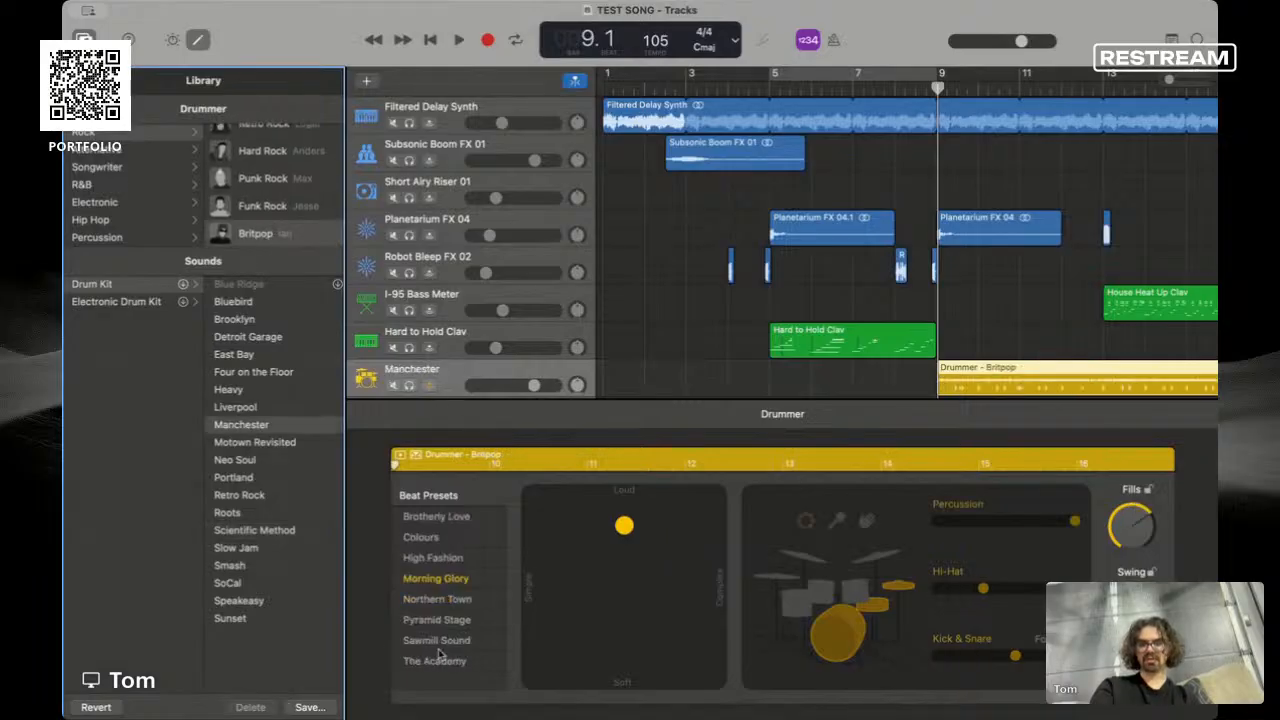
{"action": "left_click", "coordinate": [442, 582]}
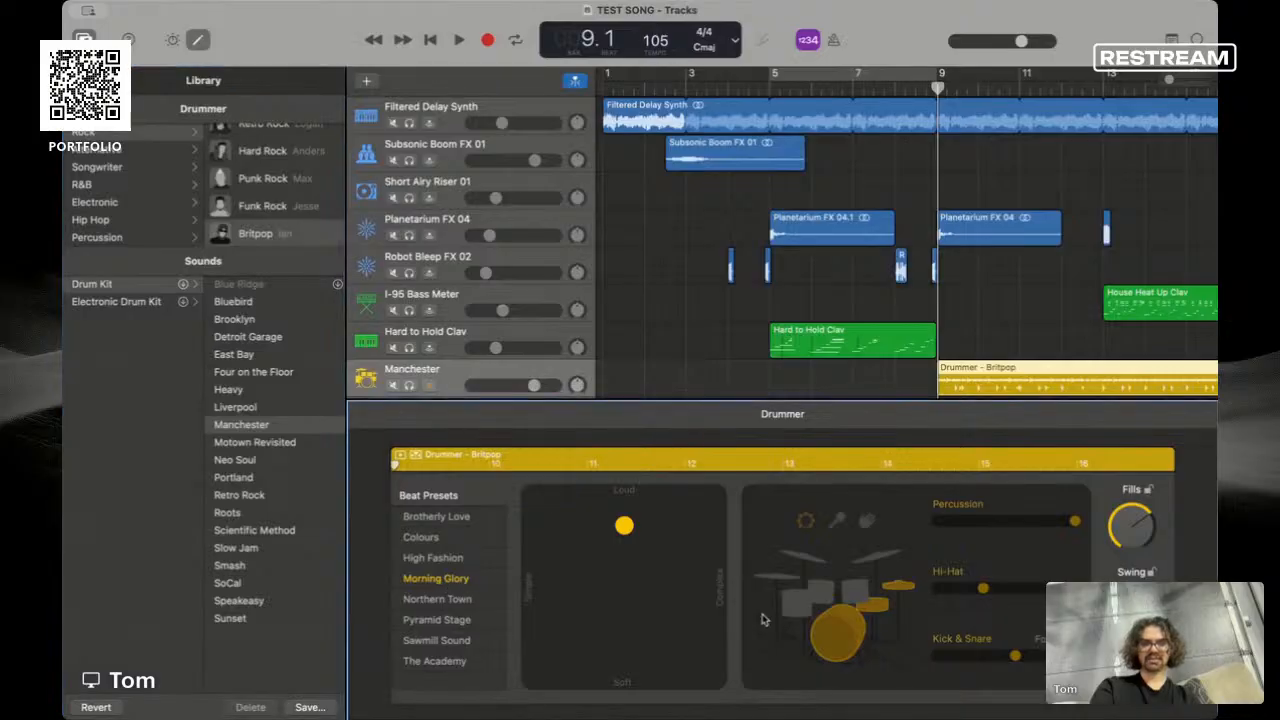
- Solo the new drummer track and listen to its part from bar 9
{"action": "scroll", "coordinate": [760, 300], "scroll_direction": "down", "scroll_amount": 3}
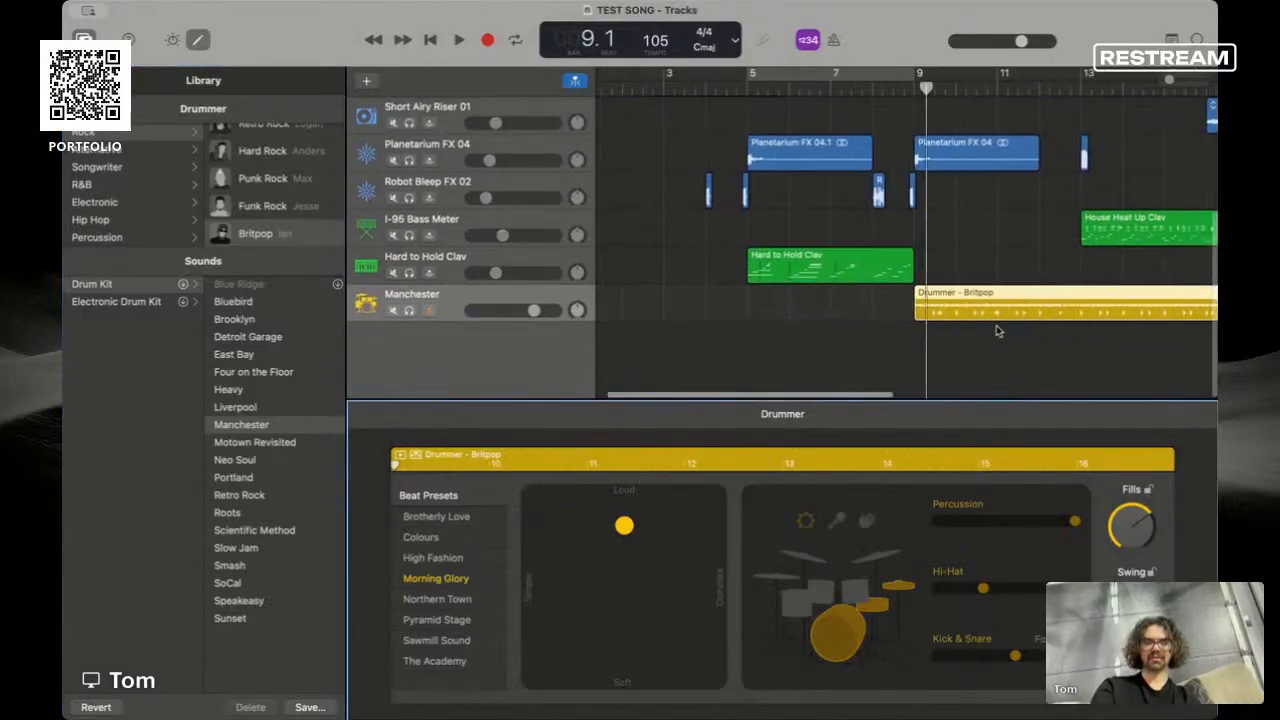
{"action": "left_click", "coordinate": [412, 314]}
{"action": "key", "text": "space"}
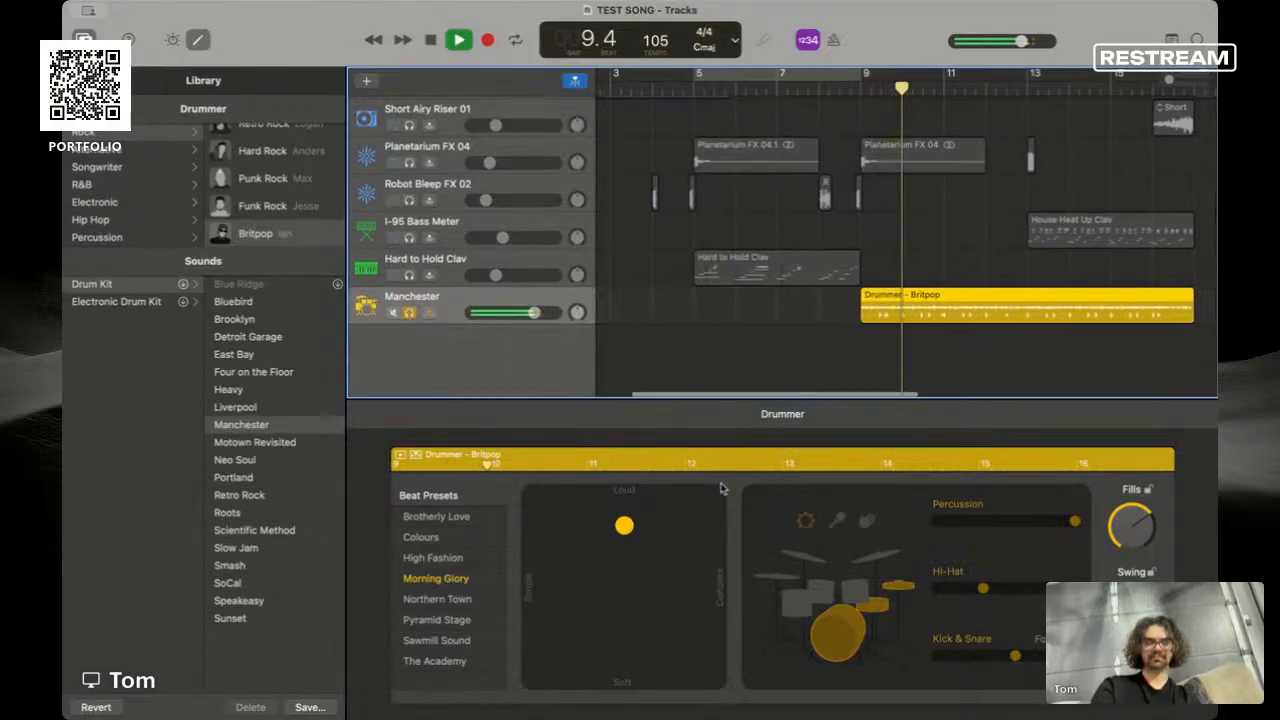
{"action": "key", "text": "space"}
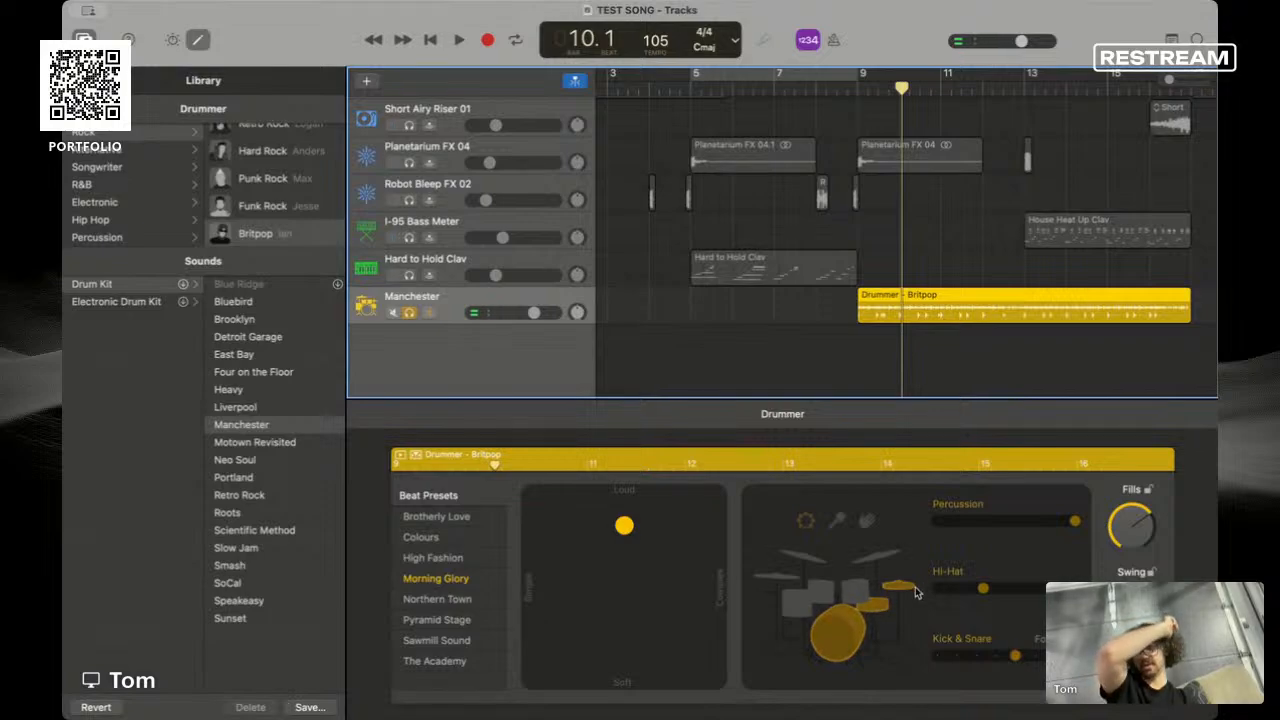
- Switch the drummer's hi-hat part to cymbals and listen, then change it to toms and listen again
{"action": "left_click", "coordinate": [881, 561]}
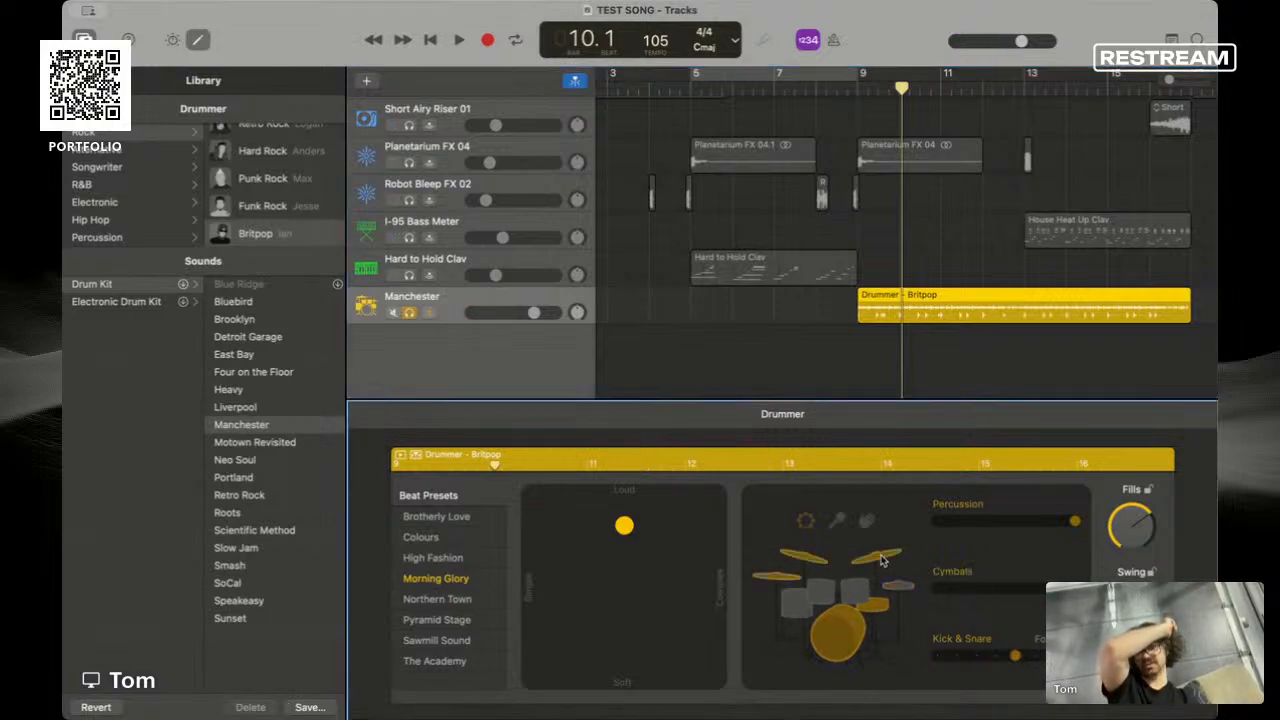
{"action": "key", "text": "space"}
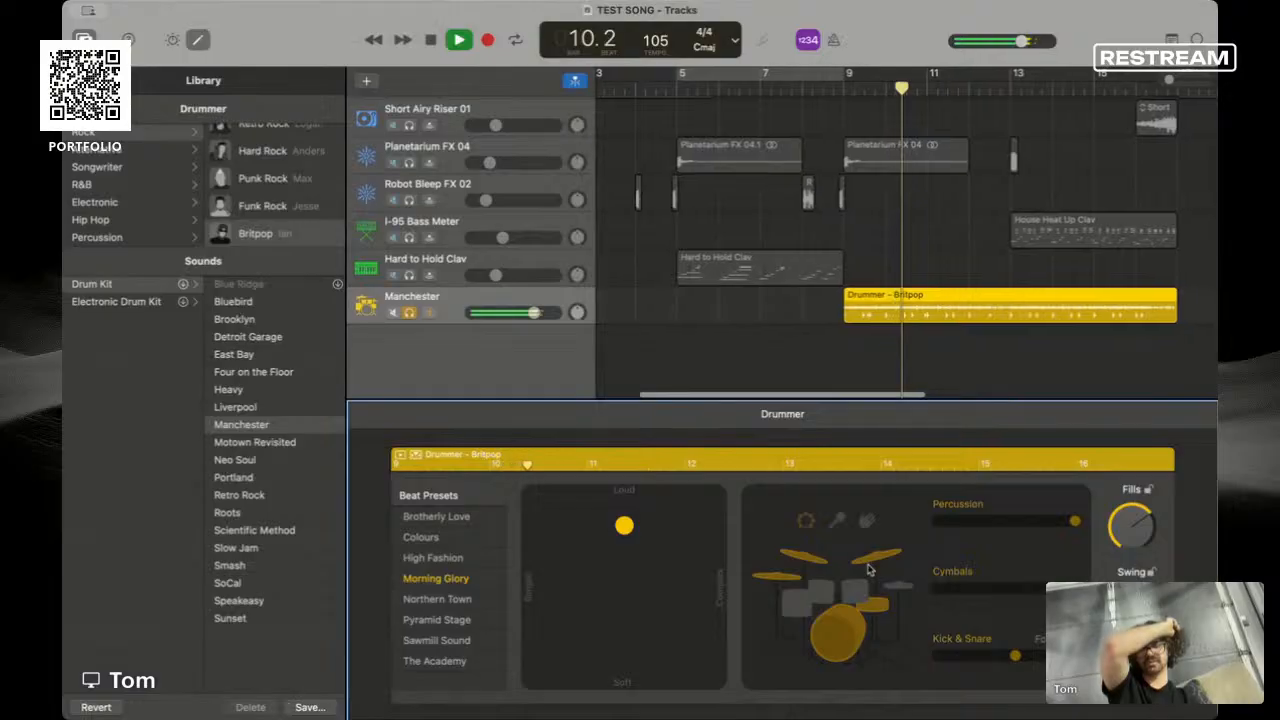
{"action": "left_click", "coordinate": [857, 588]}
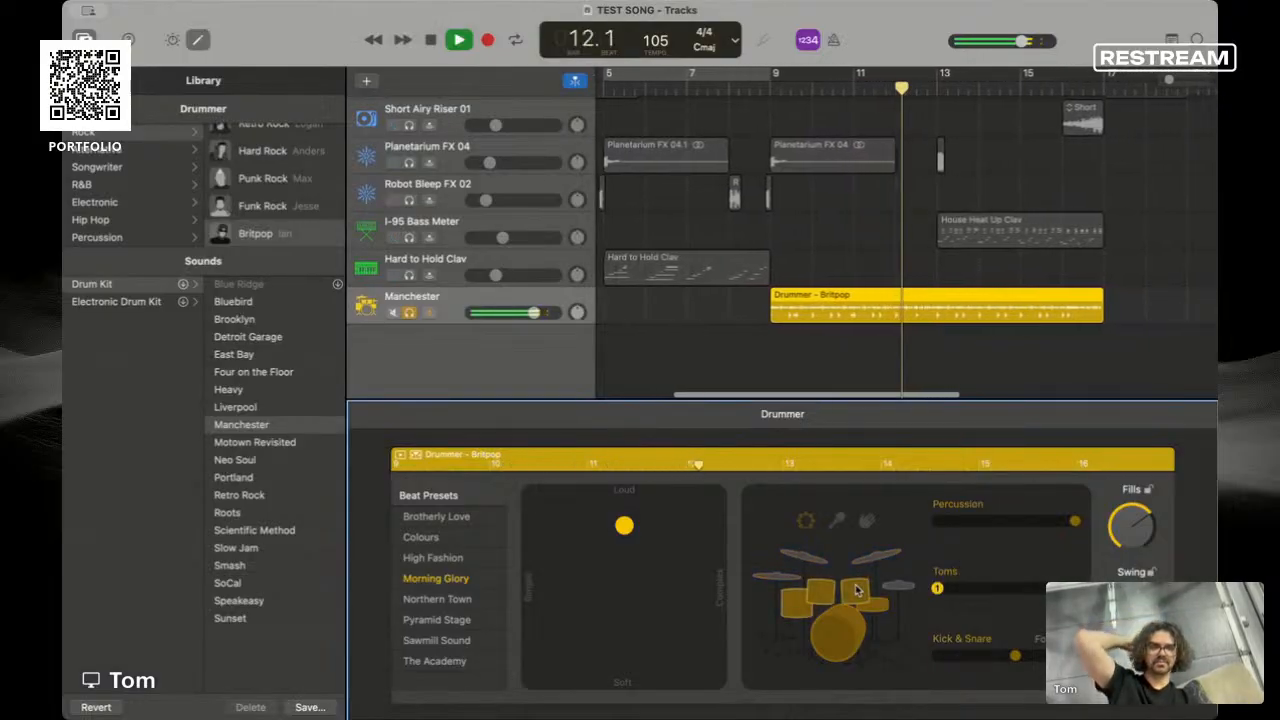
{"action": "key", "text": "space"}
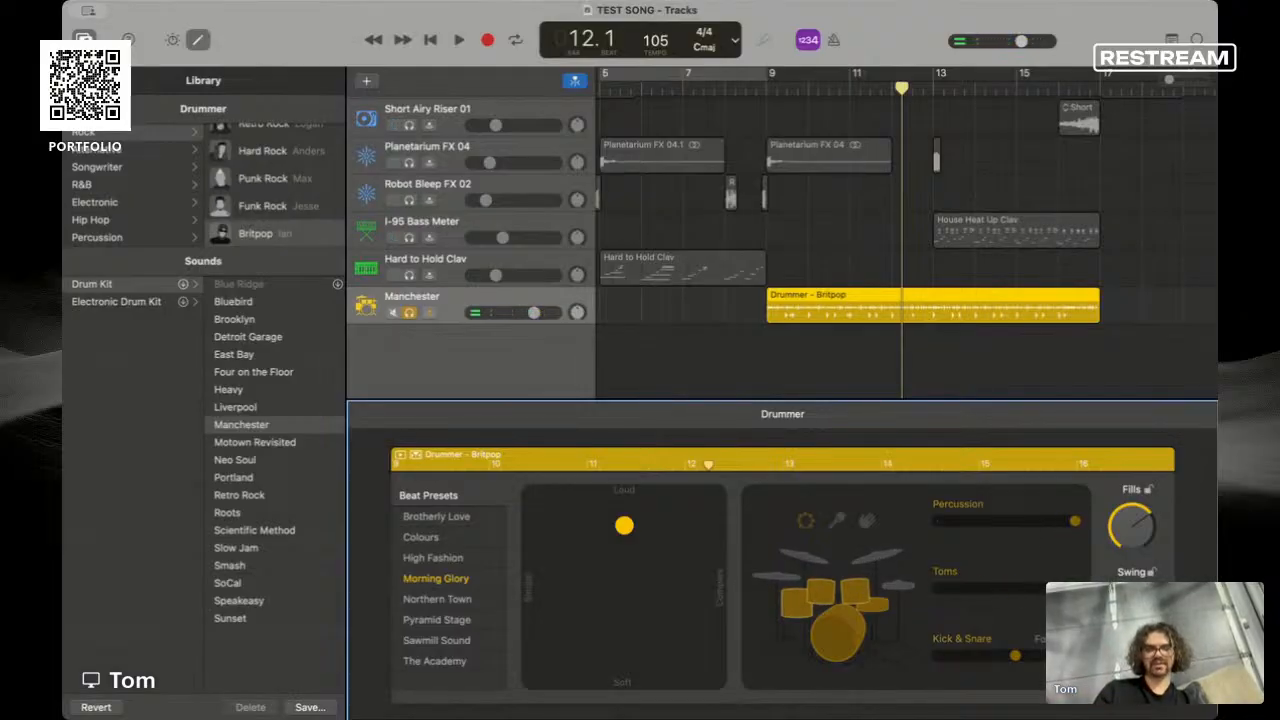
- Lower the drummer's toms and Kick & Snare patterns to their simplest variation while listening to the part
{"action": "key", "text": "space"}
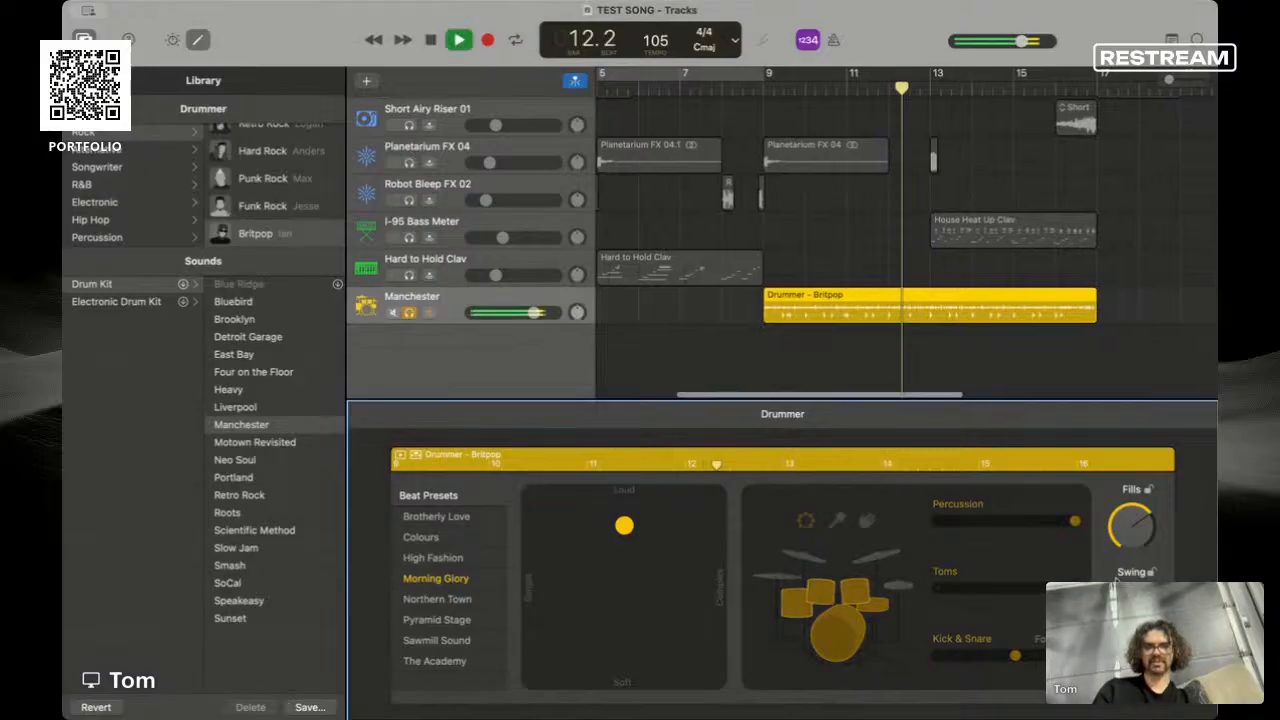
{"action": "left_click_drag", "start_coordinate": [1007, 591], "coordinate": [940, 597]}
{"action": "key", "text": "space"}
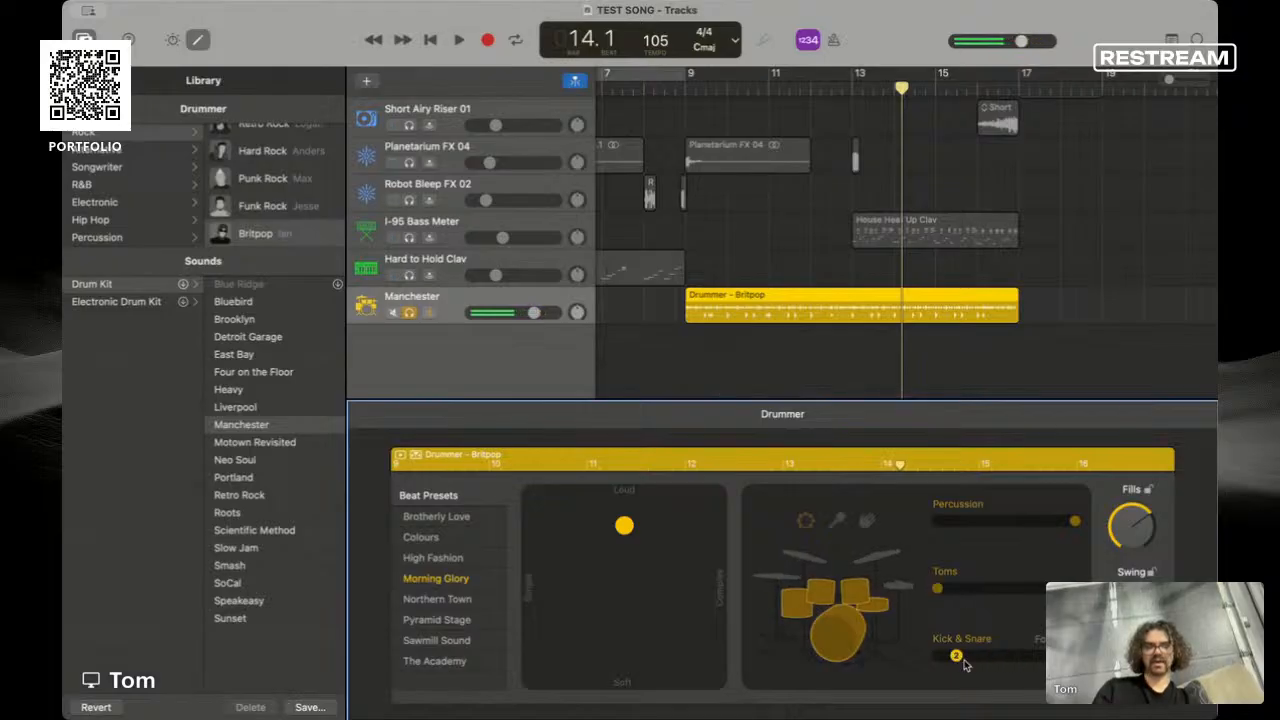
{"action": "key", "text": "space"}
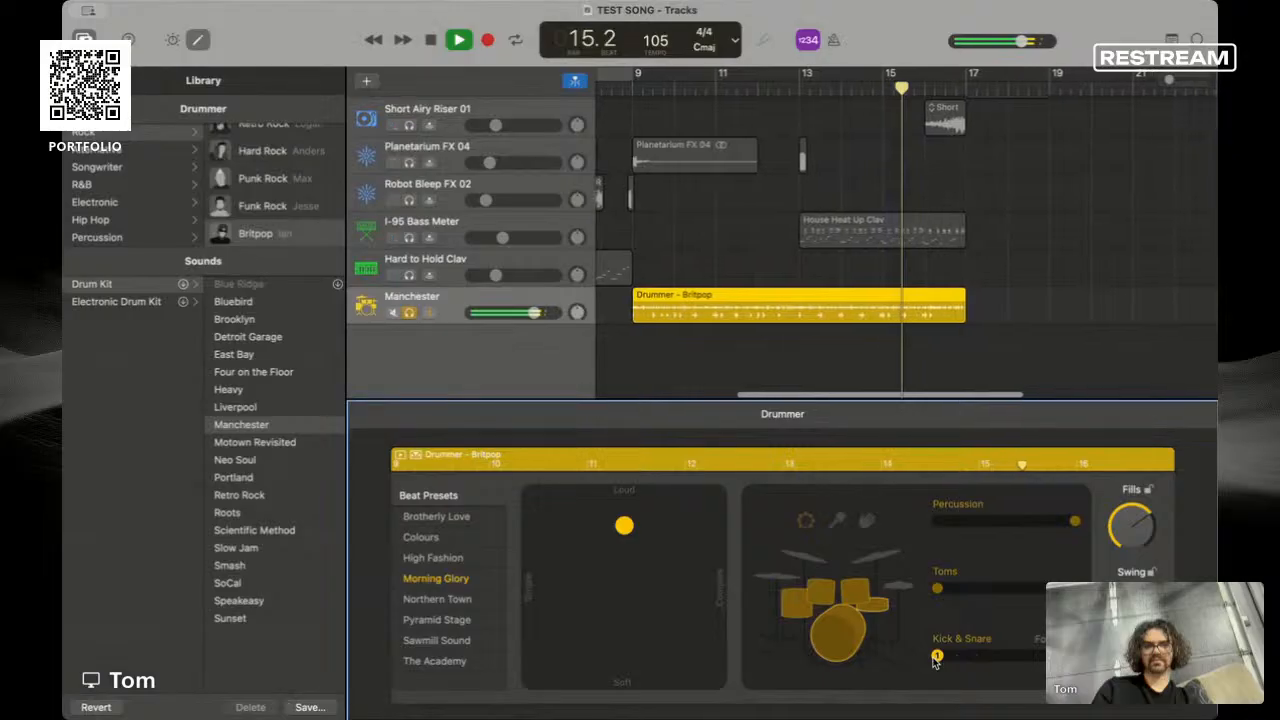
{"action": "key", "text": "space"}
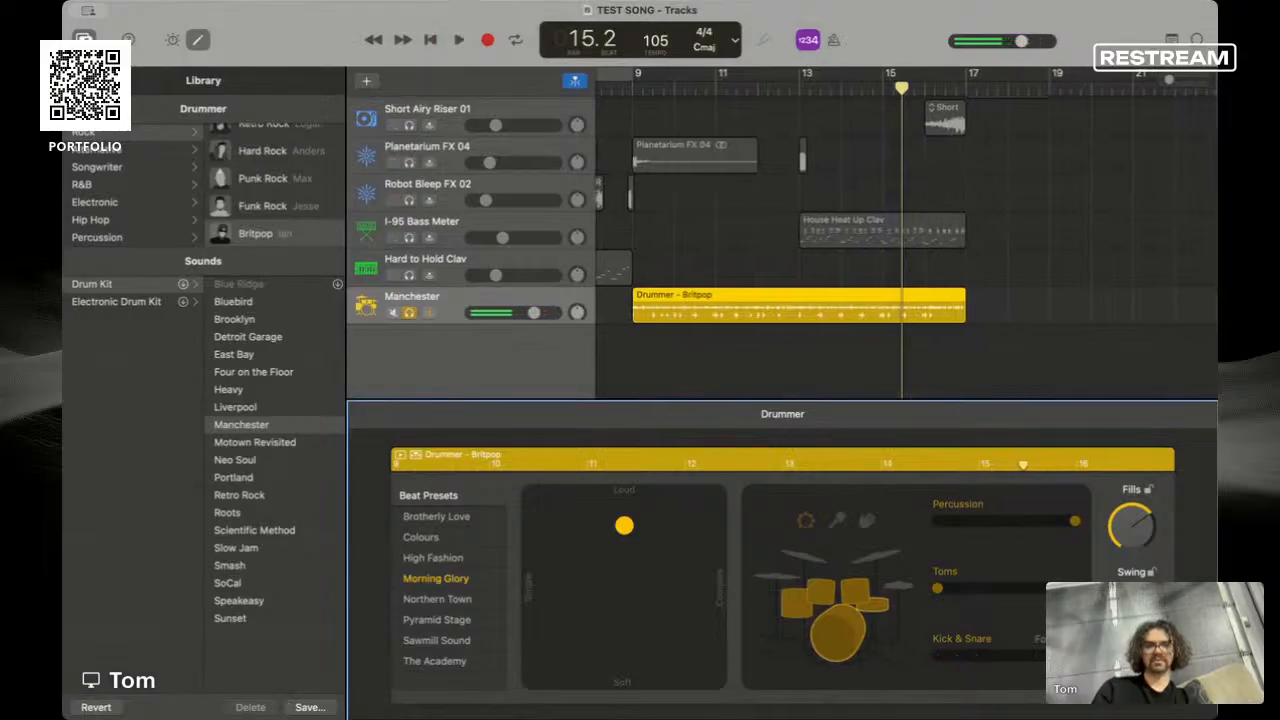
- Replay the drums from bar 9 and try percussion variation 2, switching between hand claps, shaker and tambourine
{"action": "left_click_drag", "start_coordinate": [643, 91], "coordinate": [632, 91]}
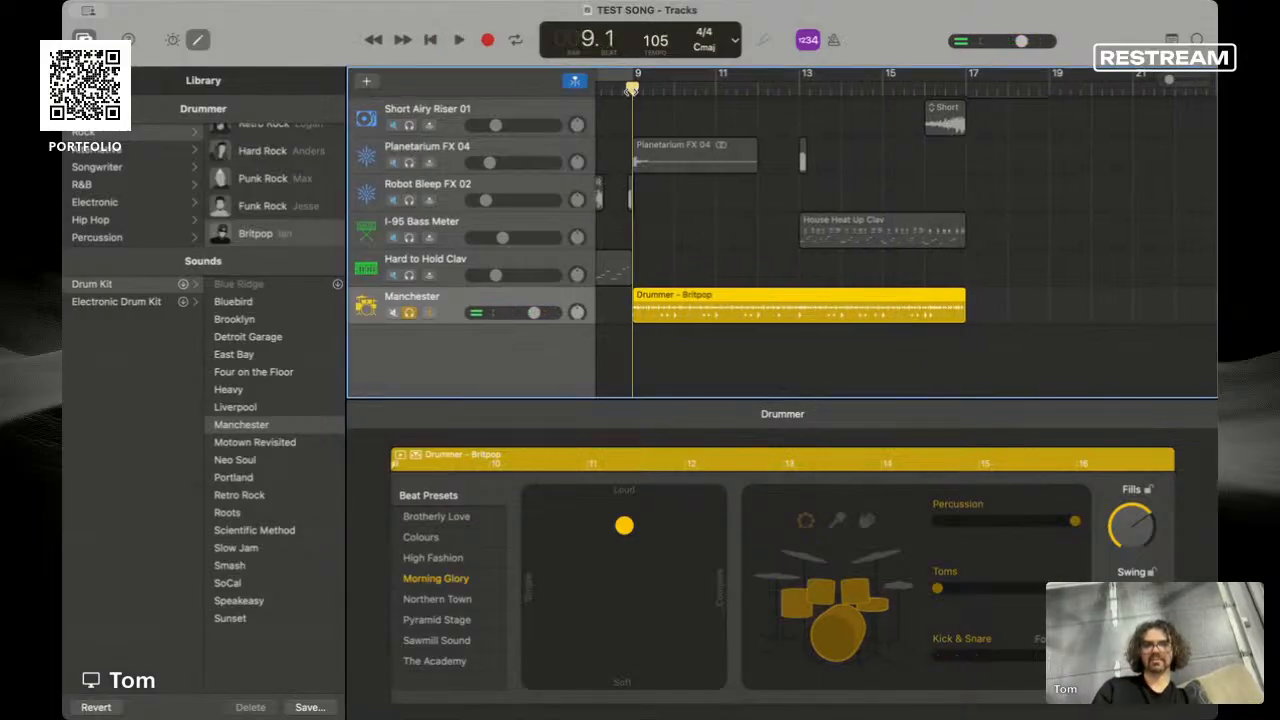
{"action": "key", "text": "space"}
{"action": "key", "text": "space"}
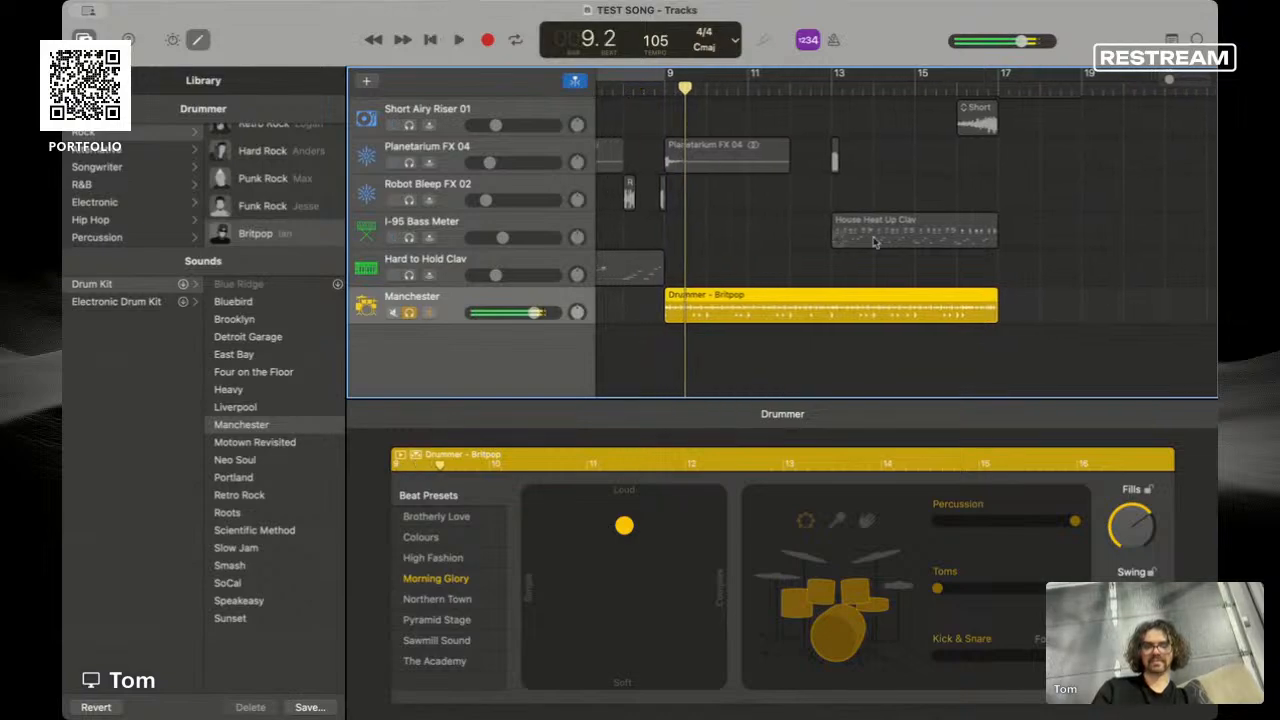
{"action": "left_click", "coordinate": [985, 530]}
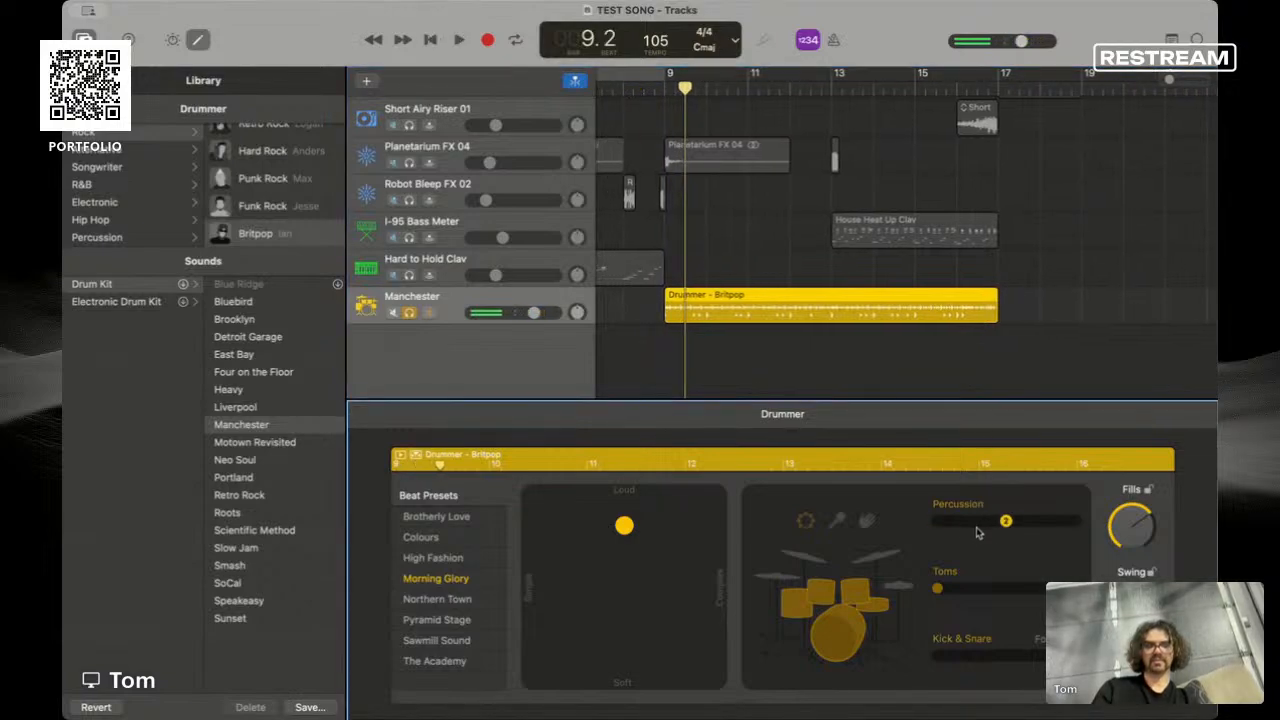
{"action": "key", "text": "space"}
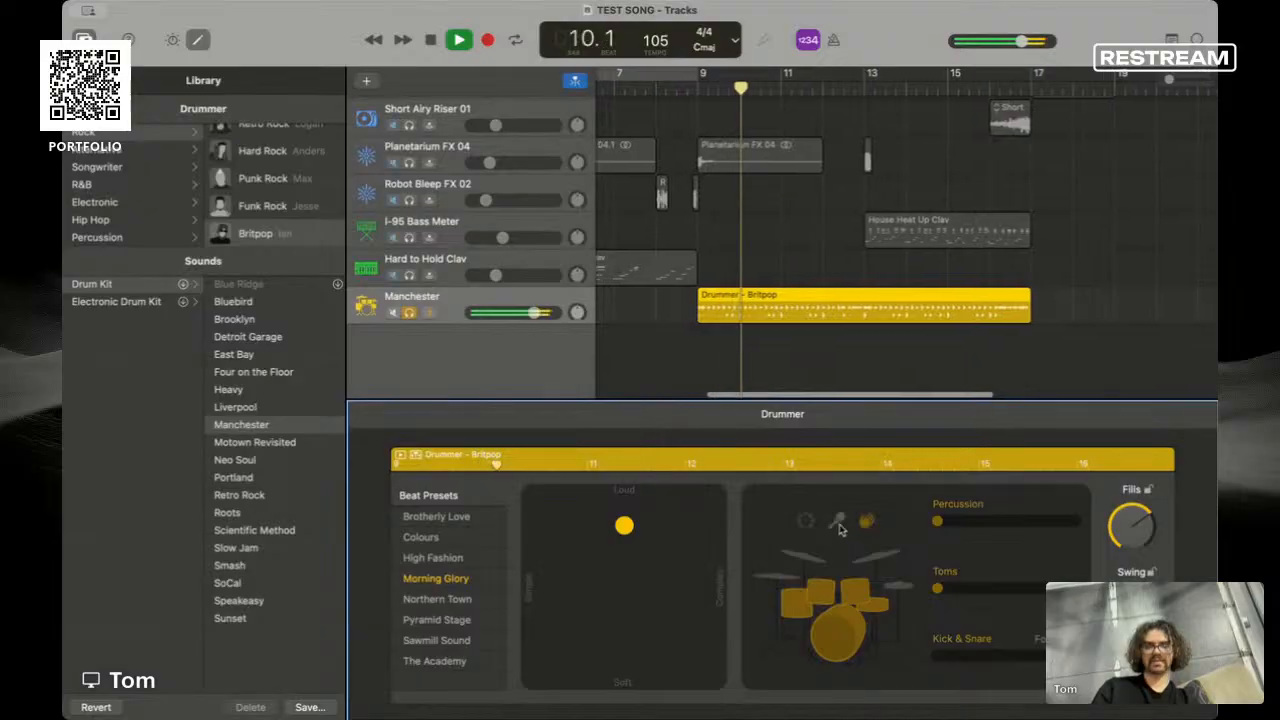
{"action": "left_click", "coordinate": [840, 524]}
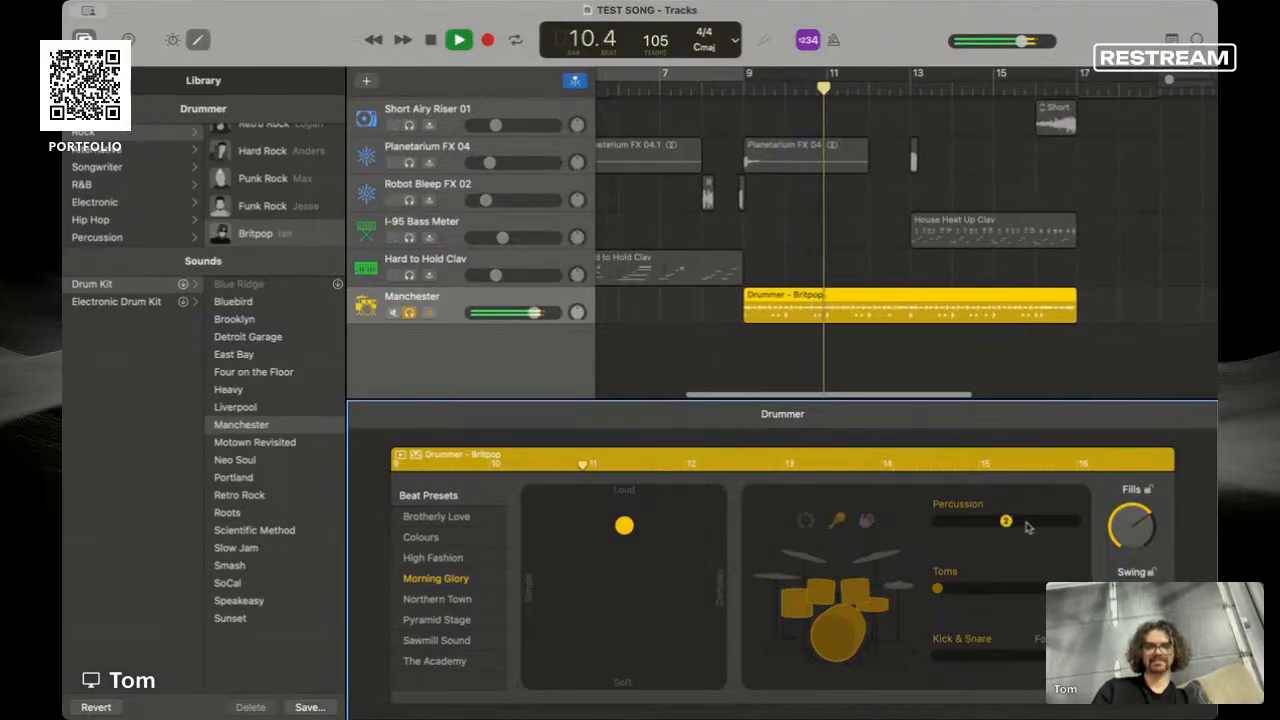
{"action": "key", "text": "space"}
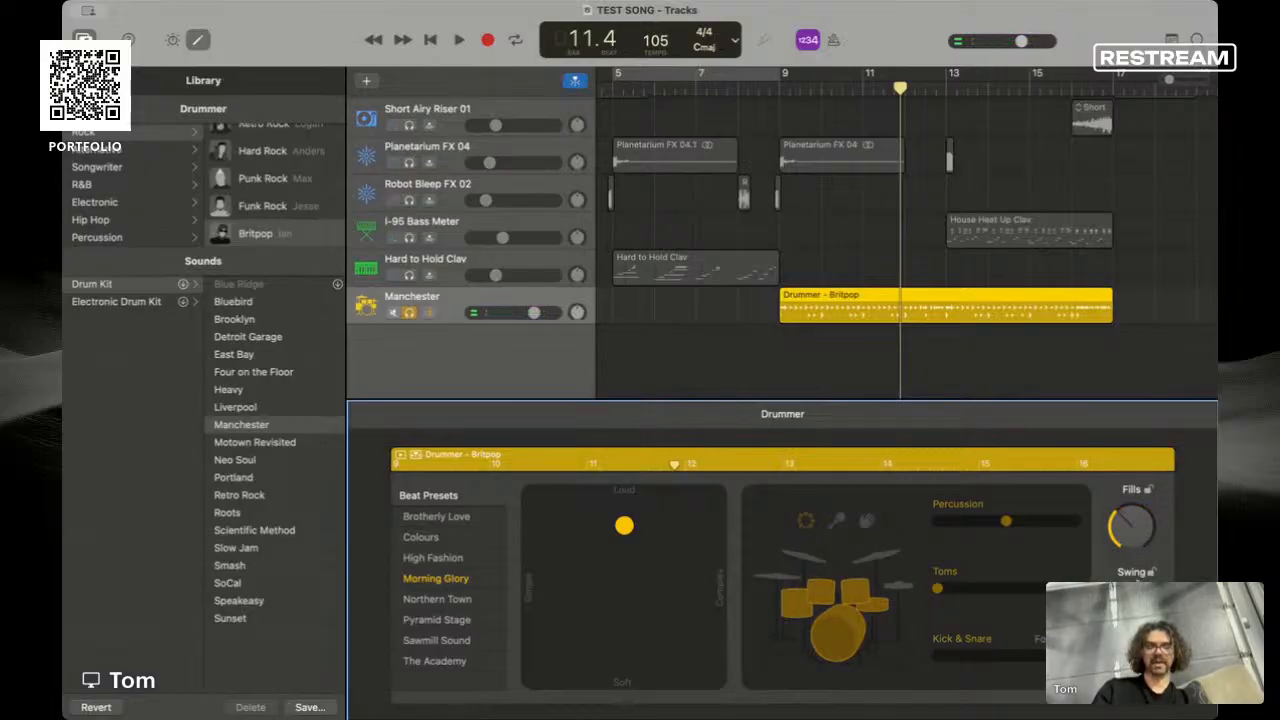
- Turn the drummer's fills down to minimum, choose busier Kick & Snare and toms variations, and listen
{"action": "key", "text": "space"}
{"action": "left_click", "coordinate": [996, 656]}
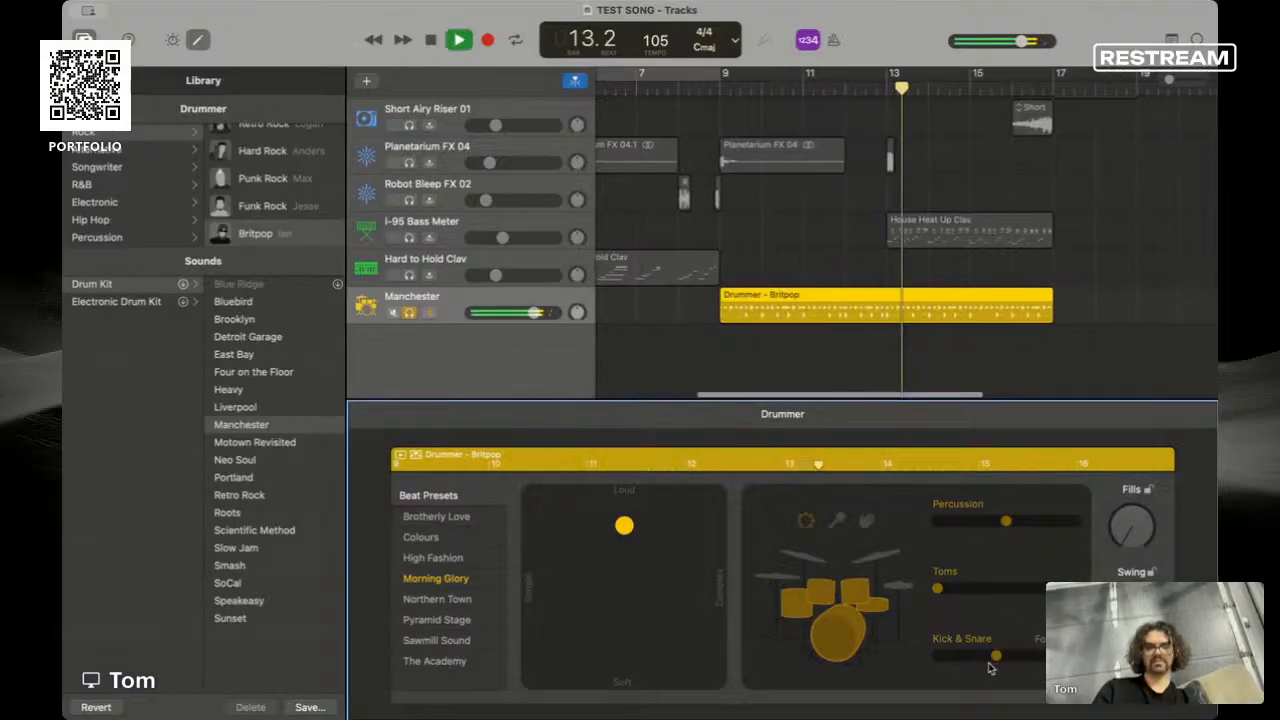
{"action": "key", "text": "space"}
{"action": "left_click", "coordinate": [1008, 589]}
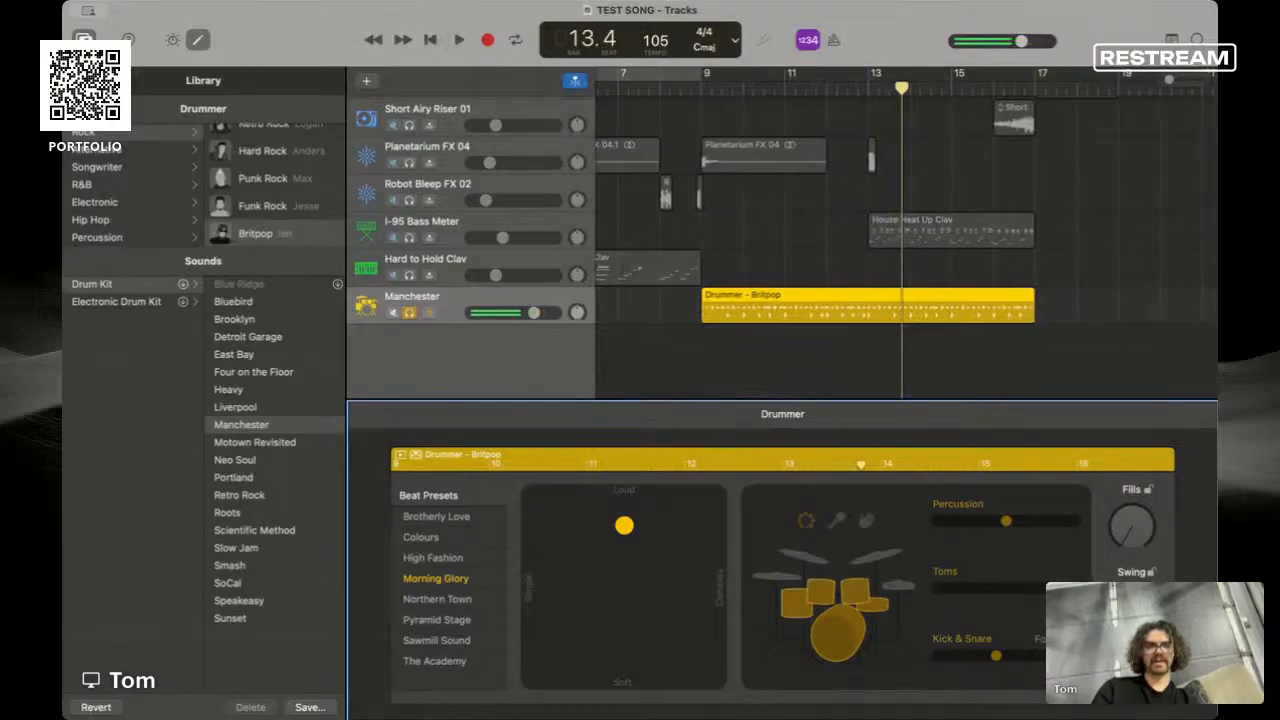
{"action": "key", "text": "space"}
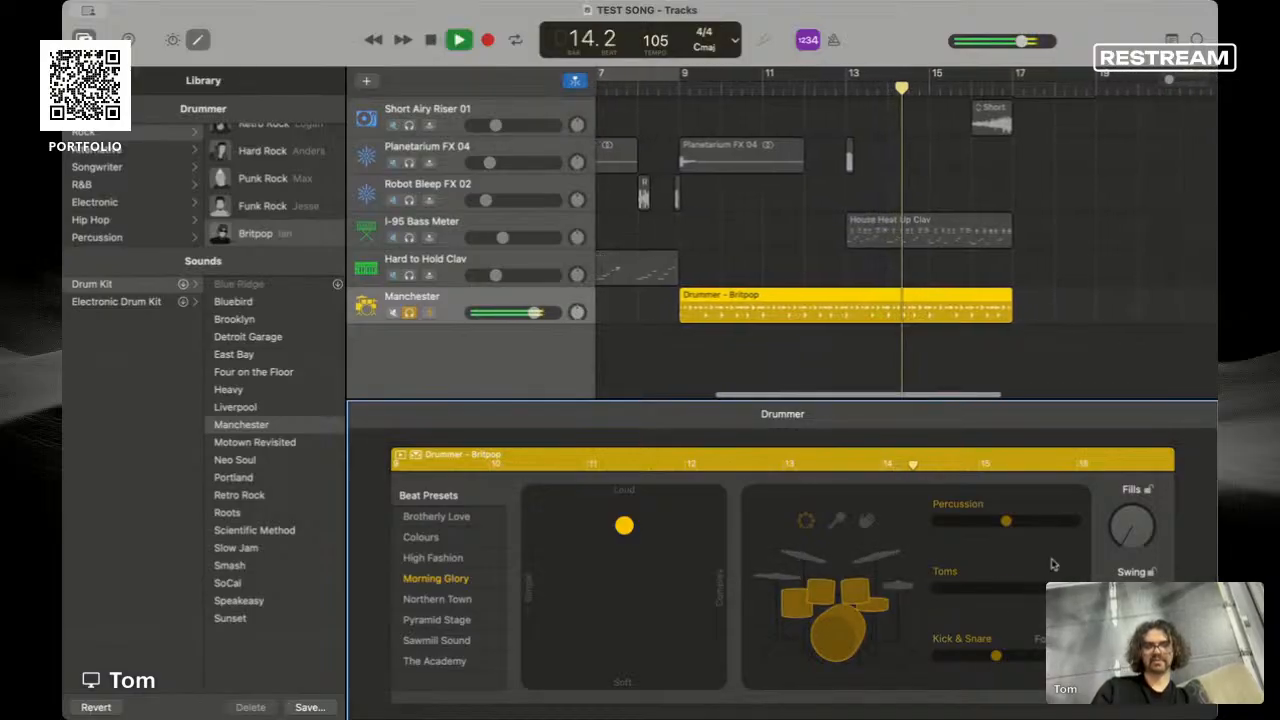
{"action": "key", "text": "space"}
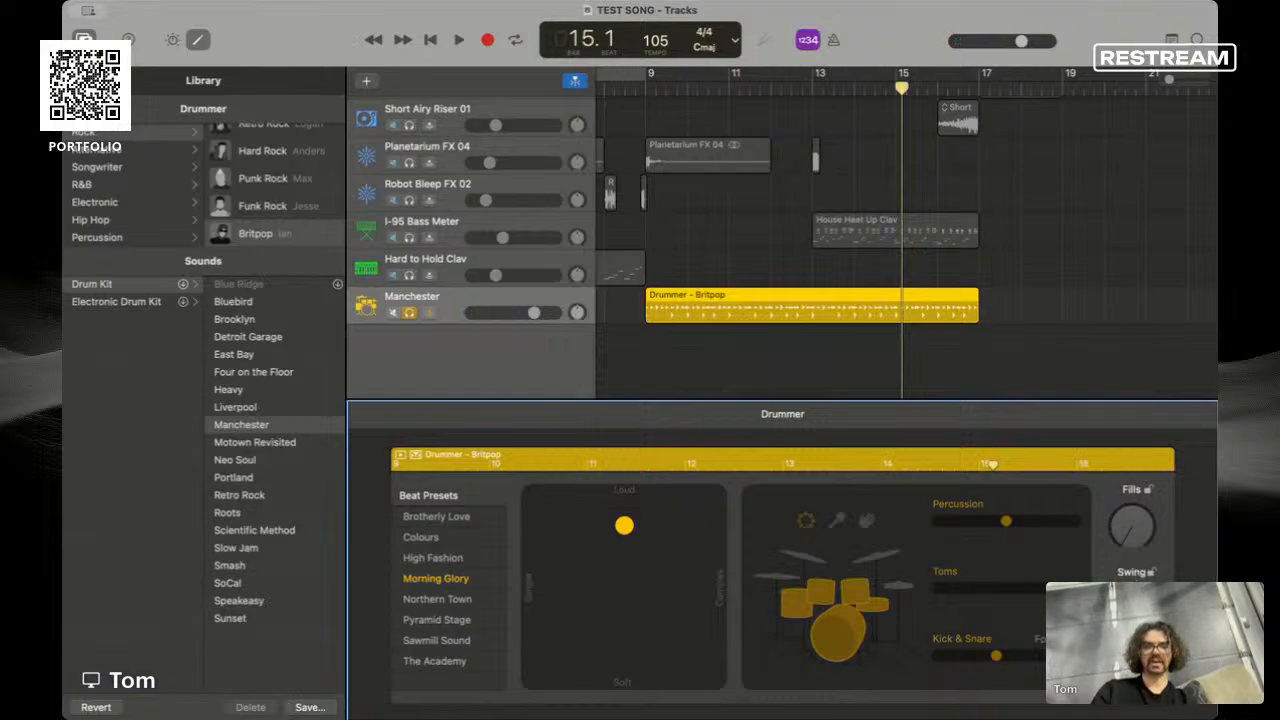
- Replay the drums from bar 9, adjusting the swing to 50% and trying a higher Kick & Snare variation
{"action": "left_click_drag", "start_coordinate": [658, 88], "coordinate": [646, 86]}
{"action": "key", "text": "space"}
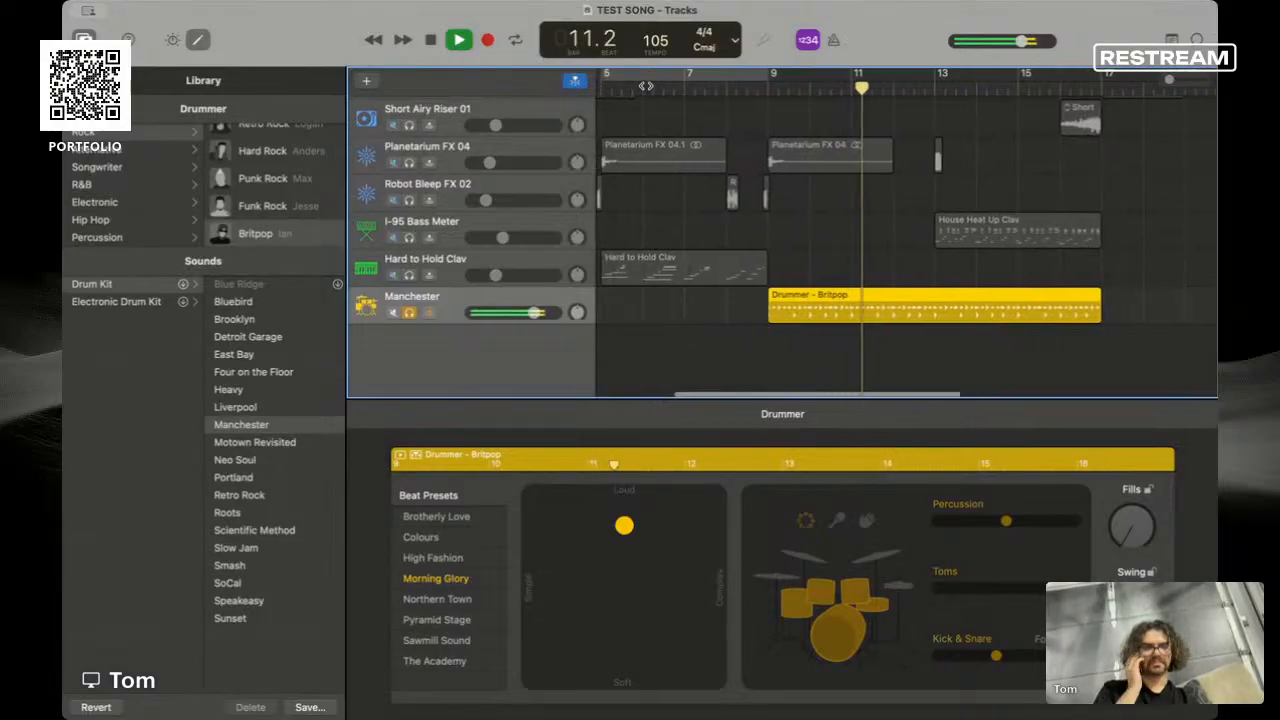
{"action": "key", "text": "space"}
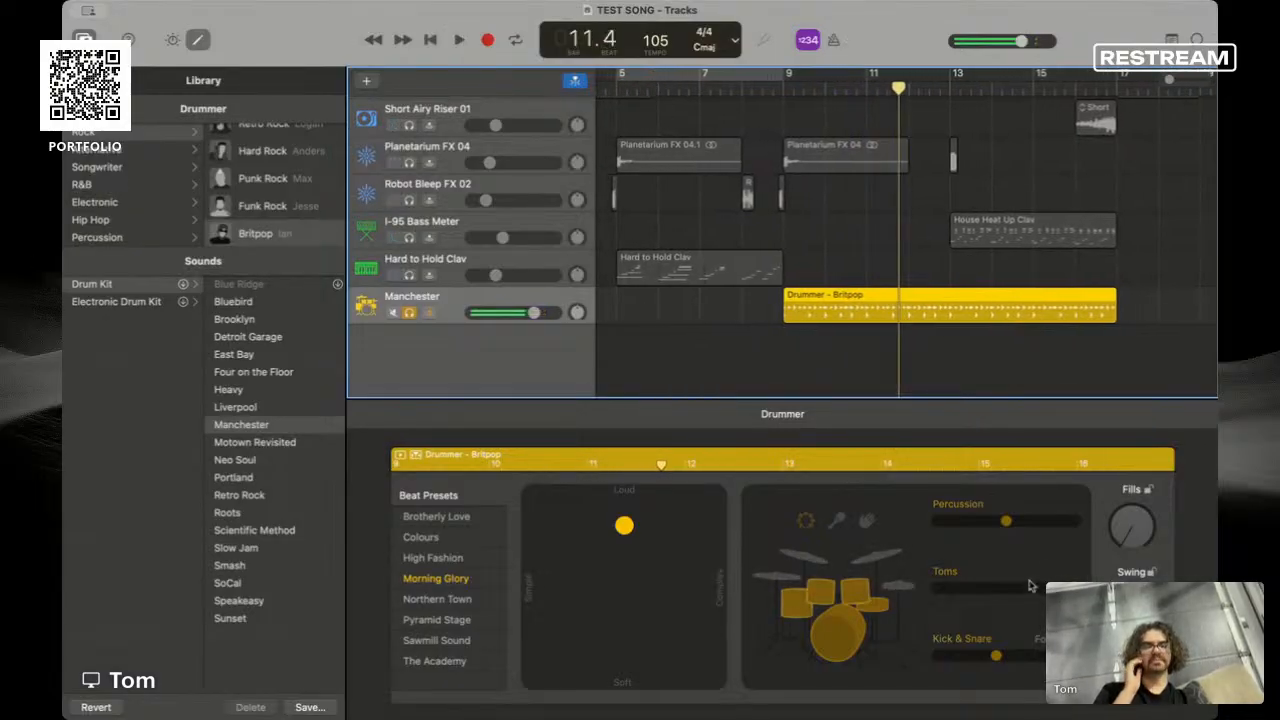
{"action": "left_click", "coordinate": [1131, 609]}
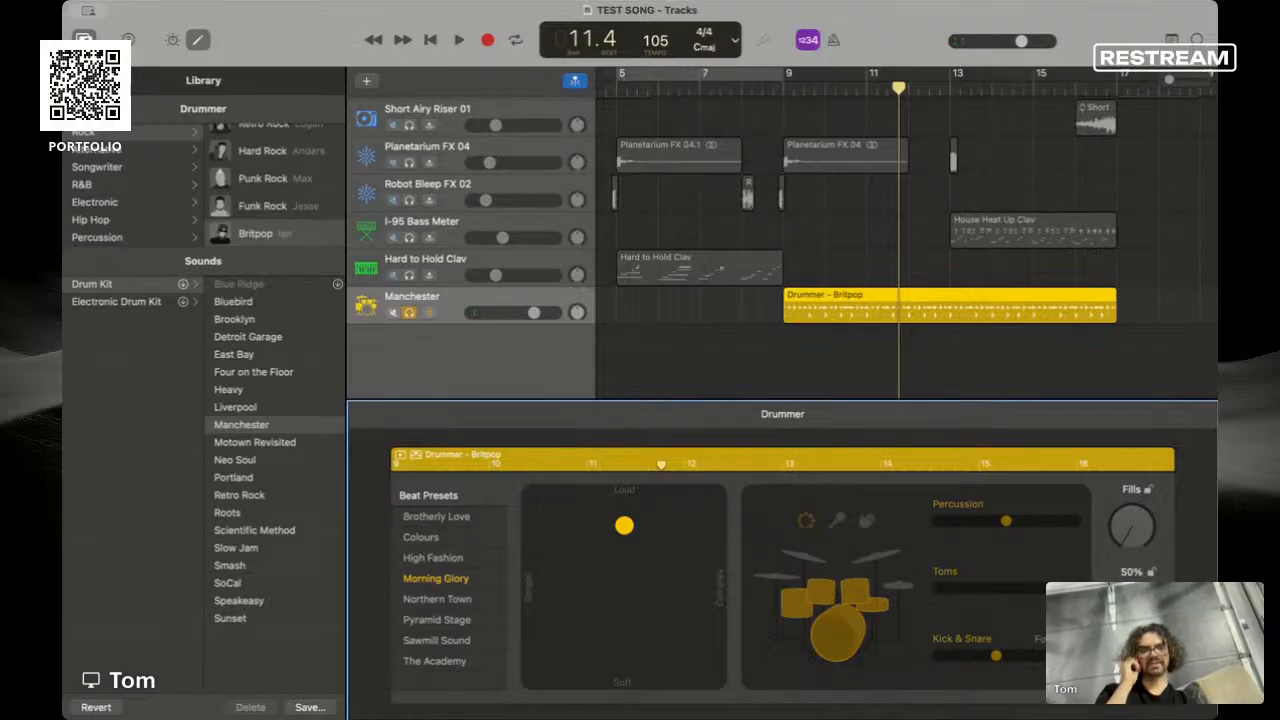
{"action": "left_click", "coordinate": [783, 87]}
{"action": "key", "text": "space"}
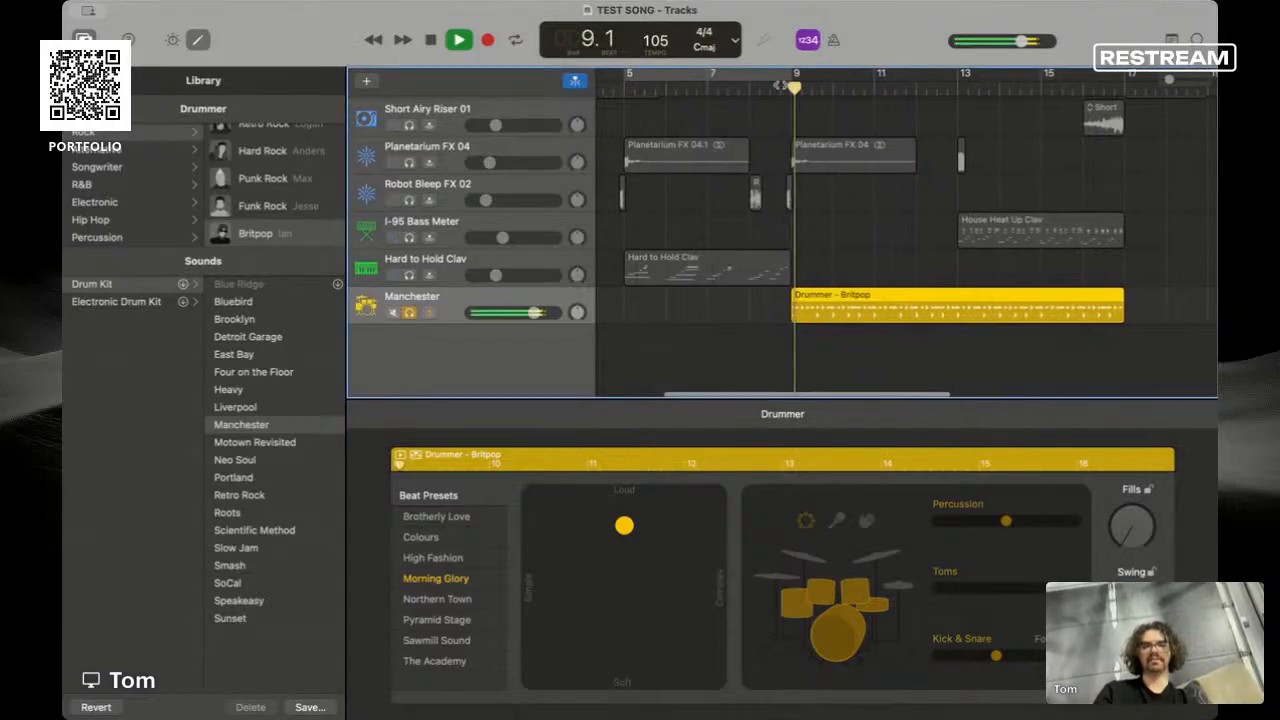
{"action": "key", "text": "space"}
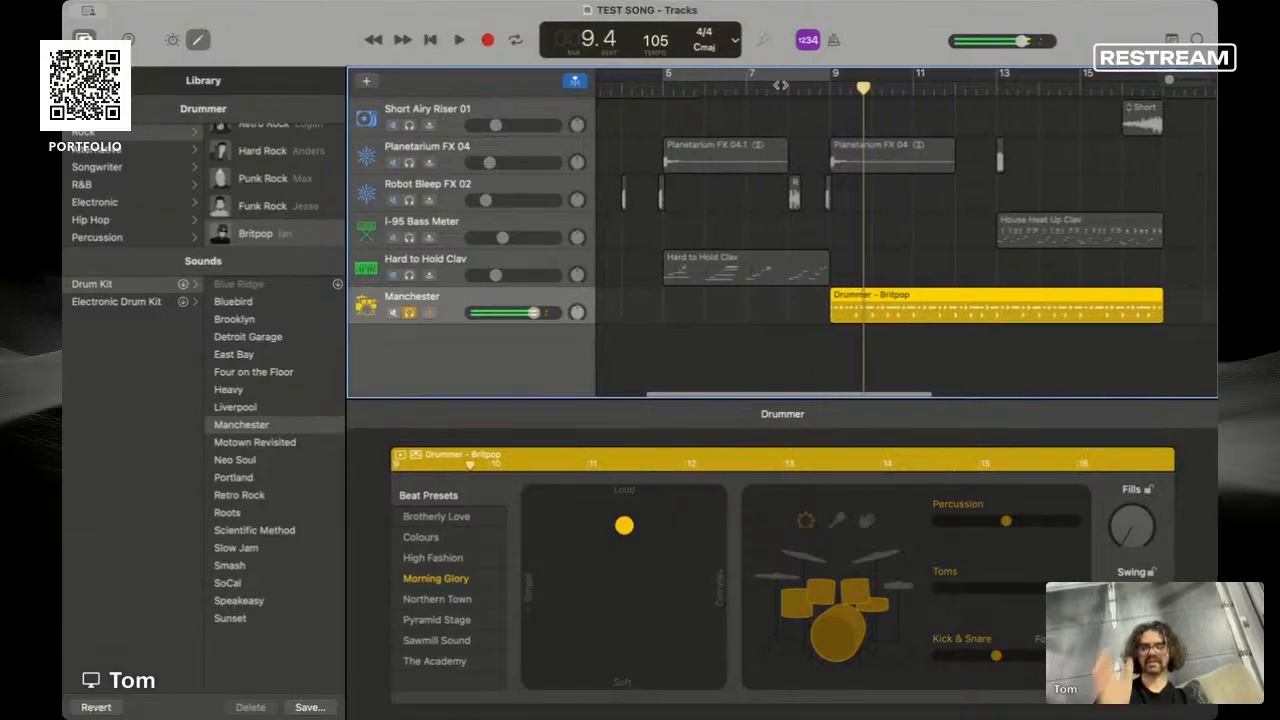
{"action": "left_click_drag", "start_coordinate": [997, 656], "coordinate": [1056, 657]}
{"action": "key", "text": "space"}
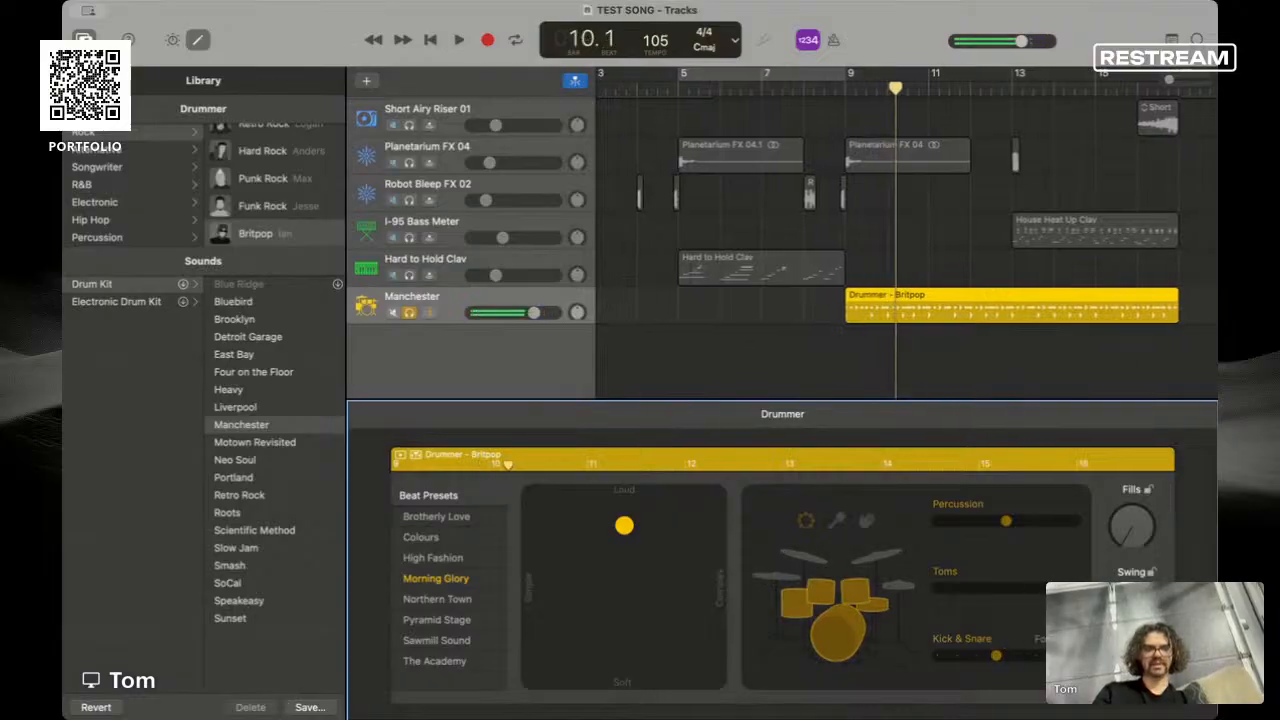
- Apply the Northern Town beat preset and try soft simple, soft complex and near-centre settings for its feel during playback
{"action": "left_click", "coordinate": [452, 598]}
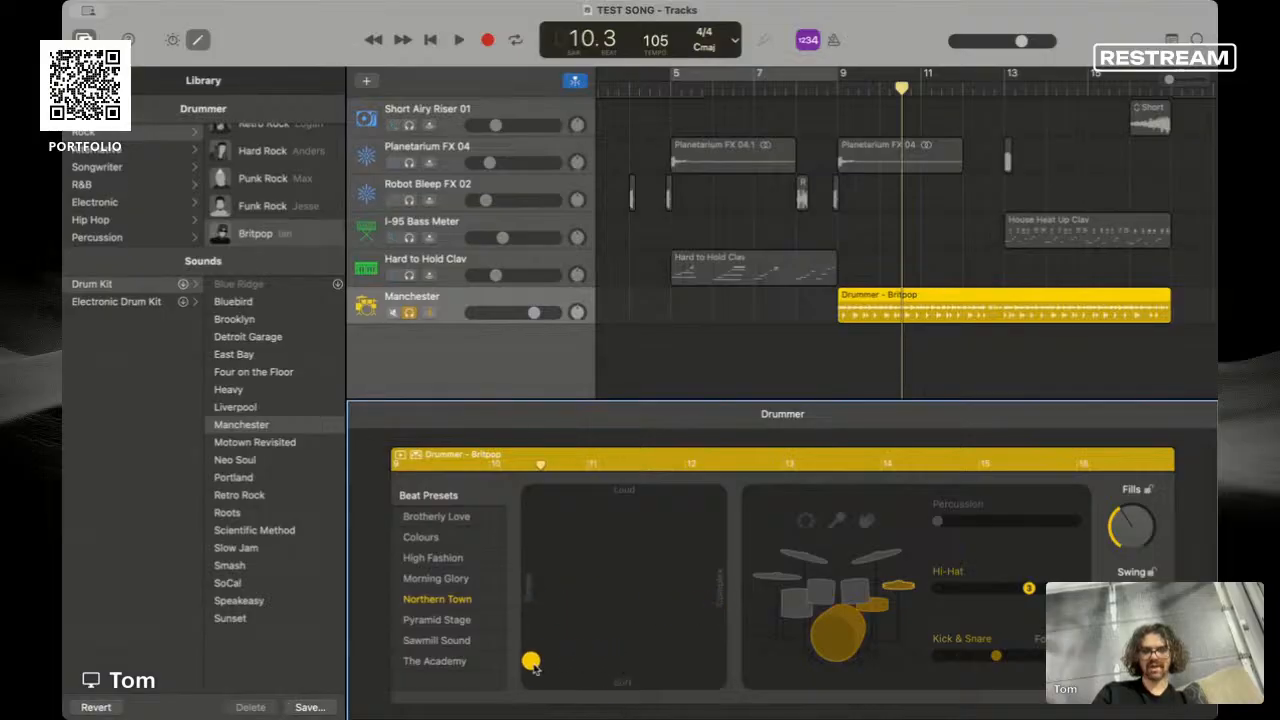
{"action": "key", "text": "space"}
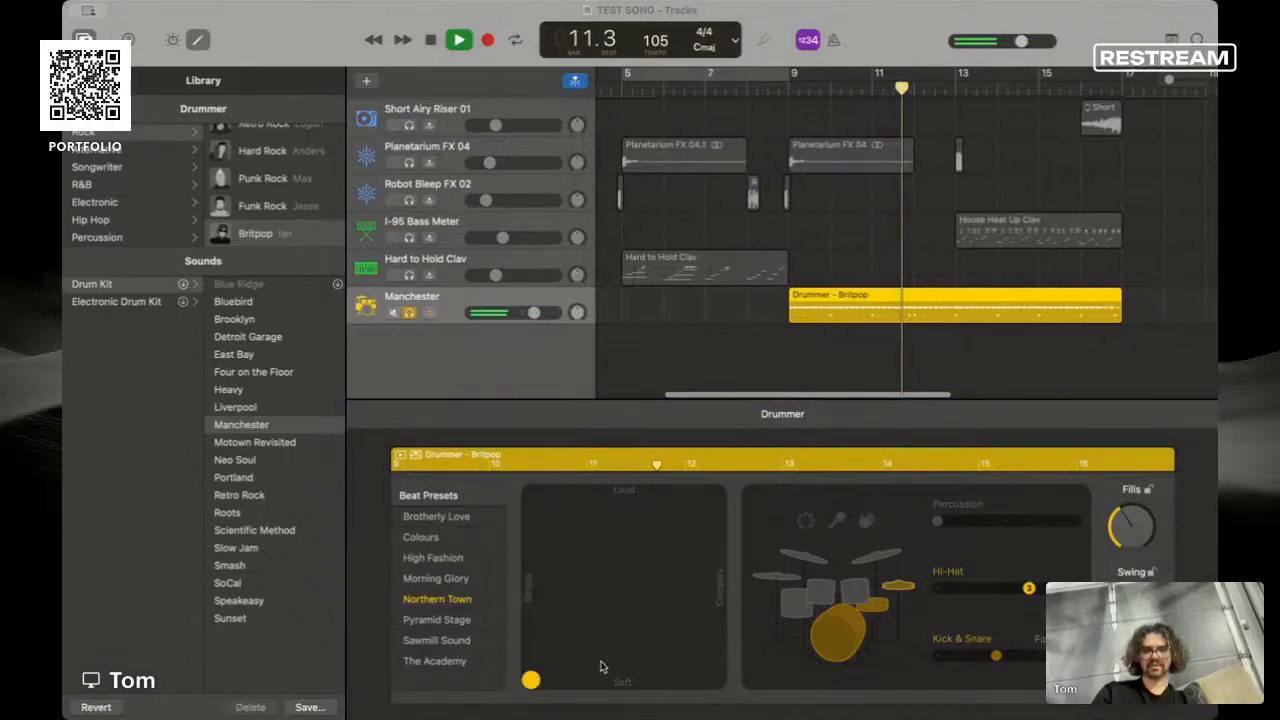
{"action": "left_click_drag", "start_coordinate": [626, 655], "coordinate": [651, 621]}
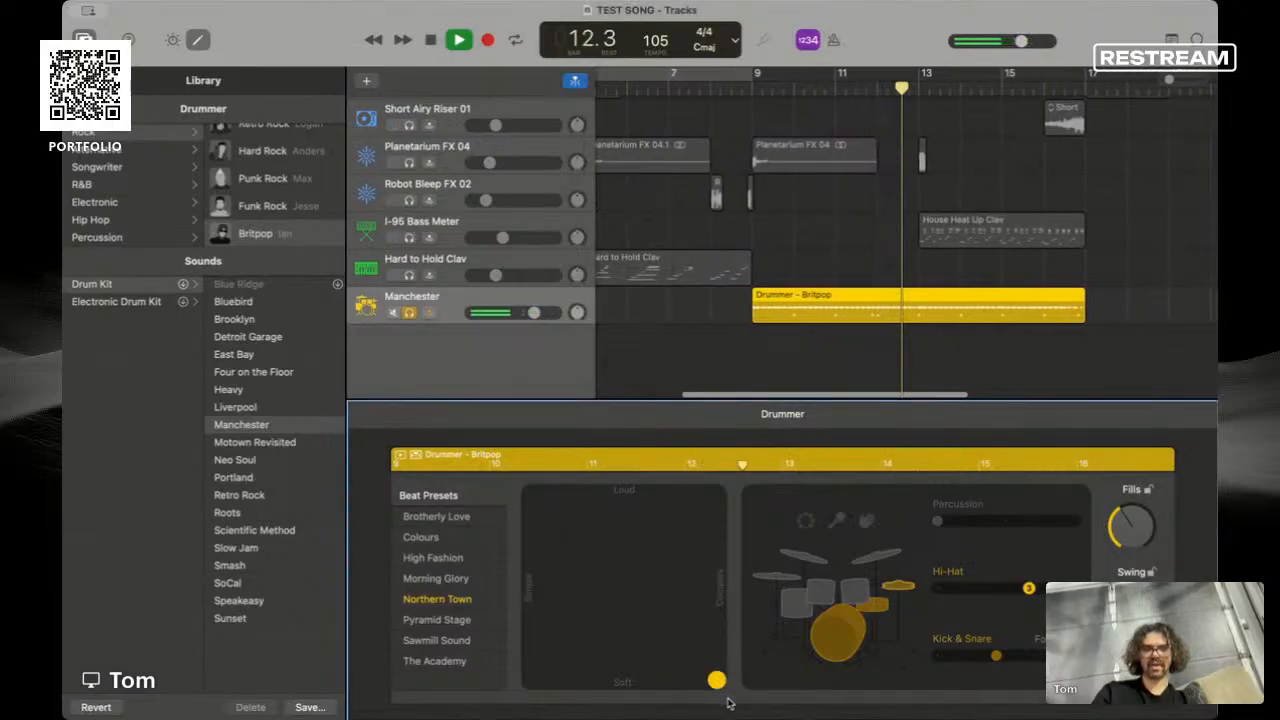
{"action": "left_click", "coordinate": [693, 633]}
{"action": "left_click_drag", "start_coordinate": [692, 632], "coordinate": [623, 589]}
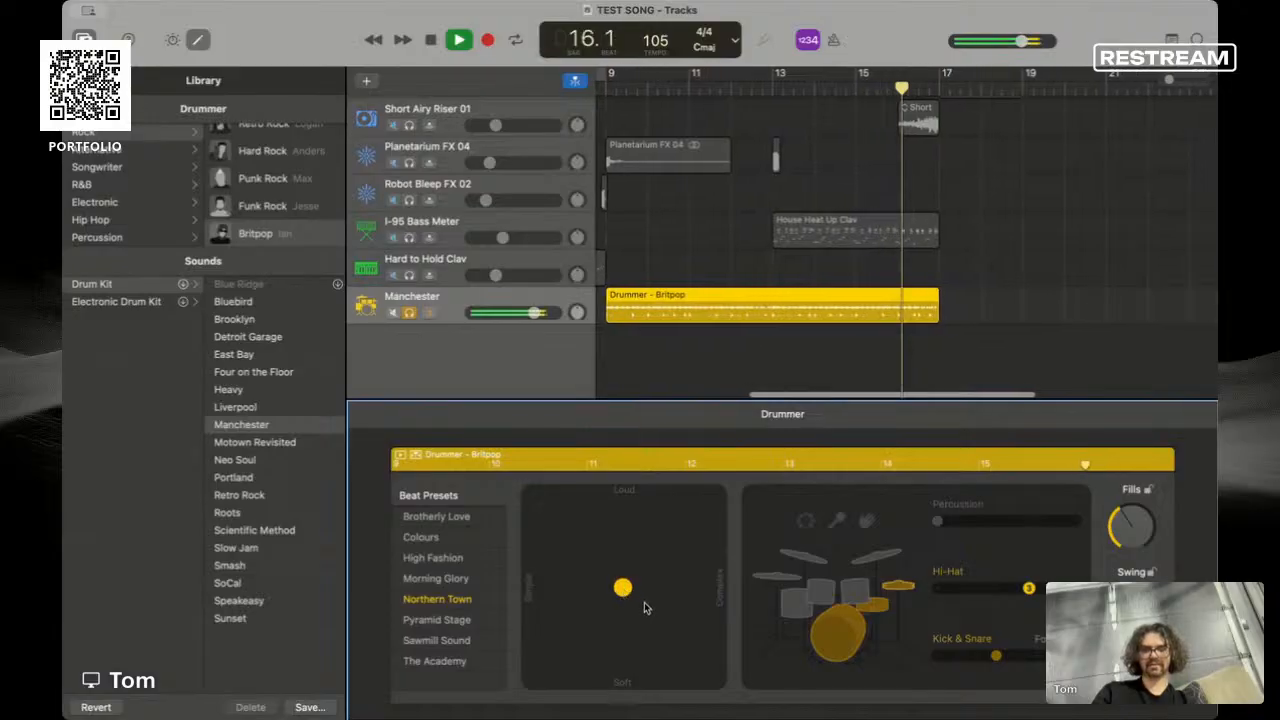
{"action": "left_click_drag", "start_coordinate": [625, 594], "coordinate": [639, 604]}
{"action": "key", "text": "space"}
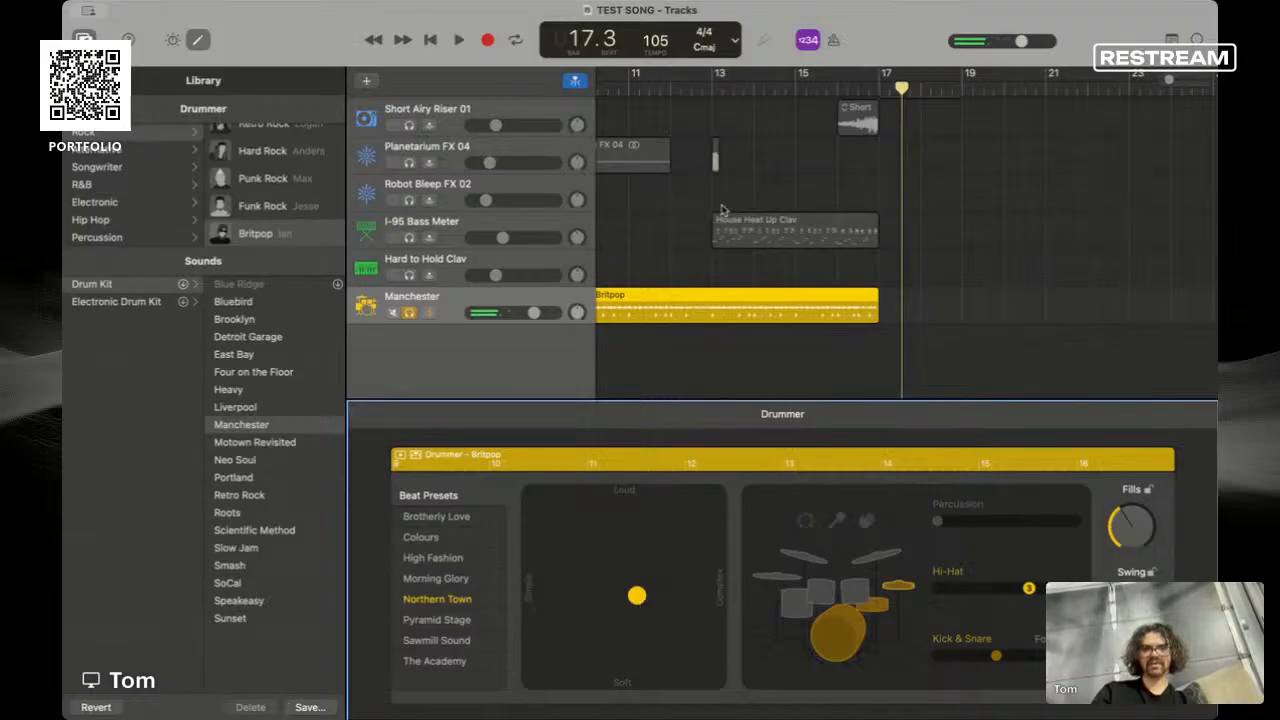
- Replay the part from bar 9, then change the drummer to Funk Rock with the Mic Check beat preset
{"action": "scroll", "coordinate": [723, 209], "scroll_direction": "left", "scroll_amount": 5}
{"action": "left_click", "coordinate": [802, 88]}
{"action": "key", "text": "space"}
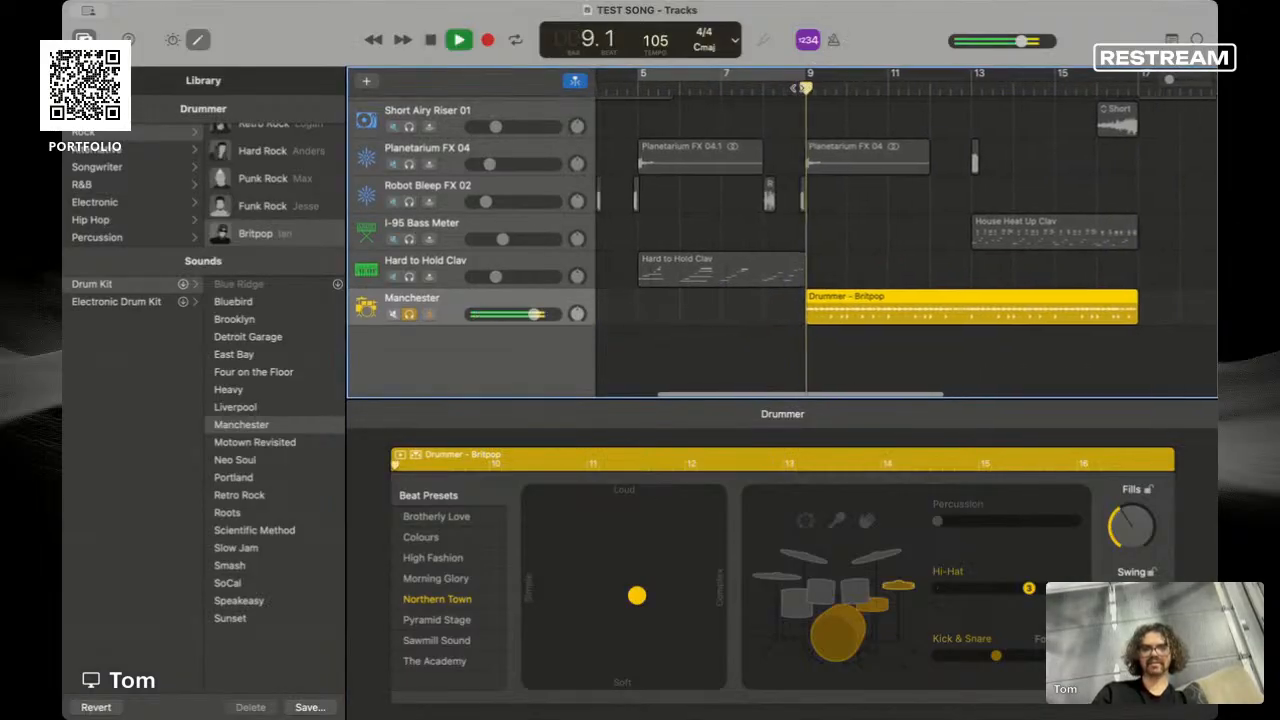
{"action": "scroll", "coordinate": [286, 238], "scroll_direction": "up", "scroll_amount": 3}
{"action": "scroll", "coordinate": [284, 218], "scroll_direction": "down", "scroll_amount": 3}
{"action": "left_click", "coordinate": [283, 213]}
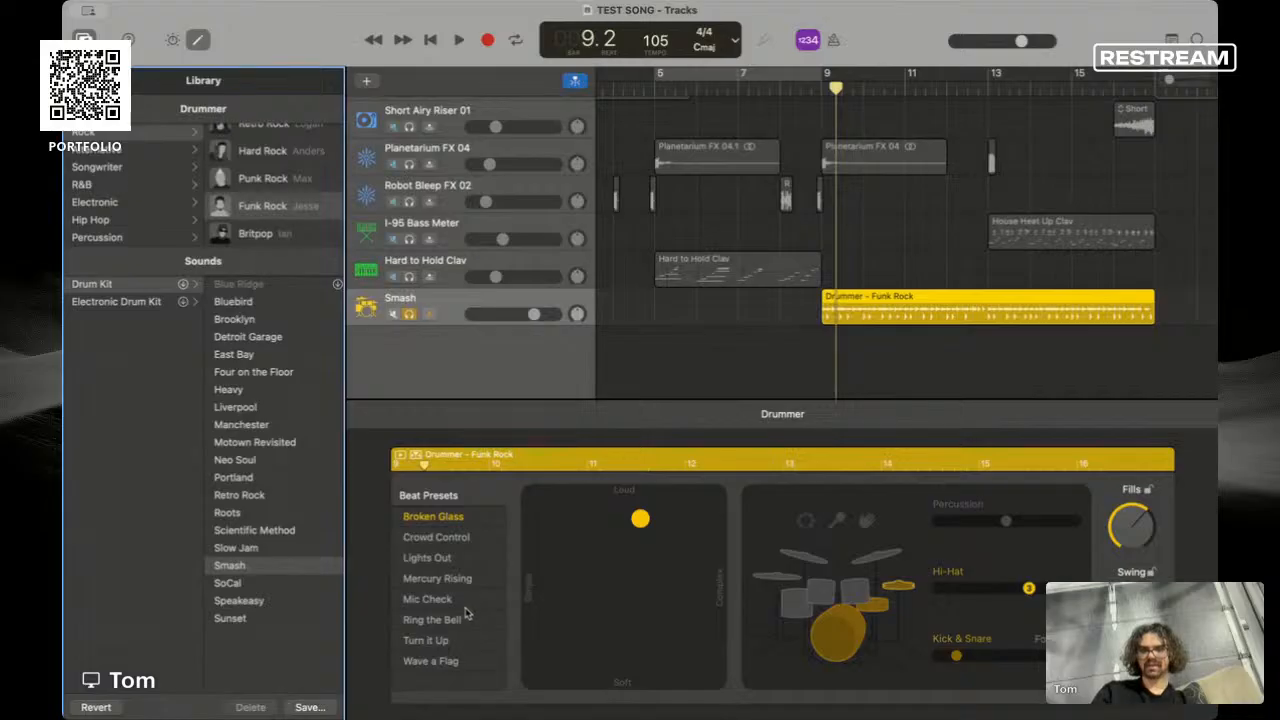
{"action": "left_click", "coordinate": [430, 599]}
{"action": "key", "text": "space"}
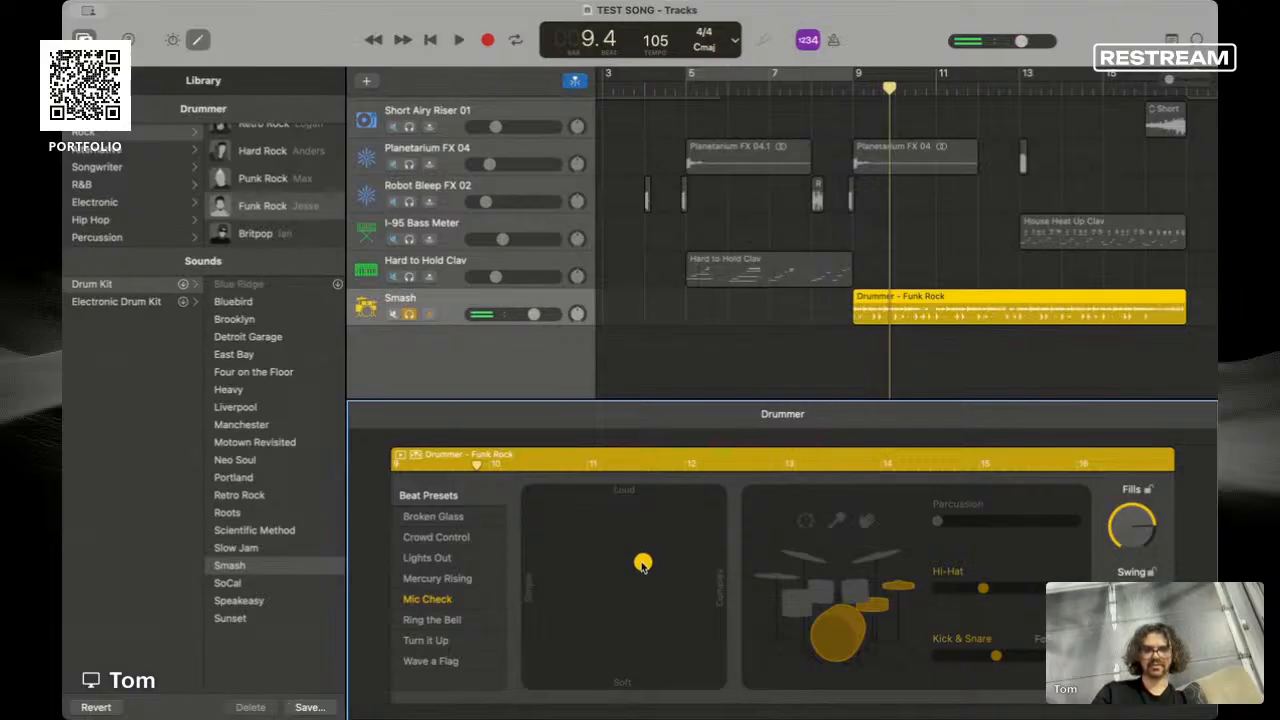
- Make the Mic Check beat softer, swap its hi-hat for toms, and raise the fills to maximum
{"action": "key", "text": "space"}
{"action": "left_click_drag", "start_coordinate": [652, 563], "coordinate": [652, 618]}
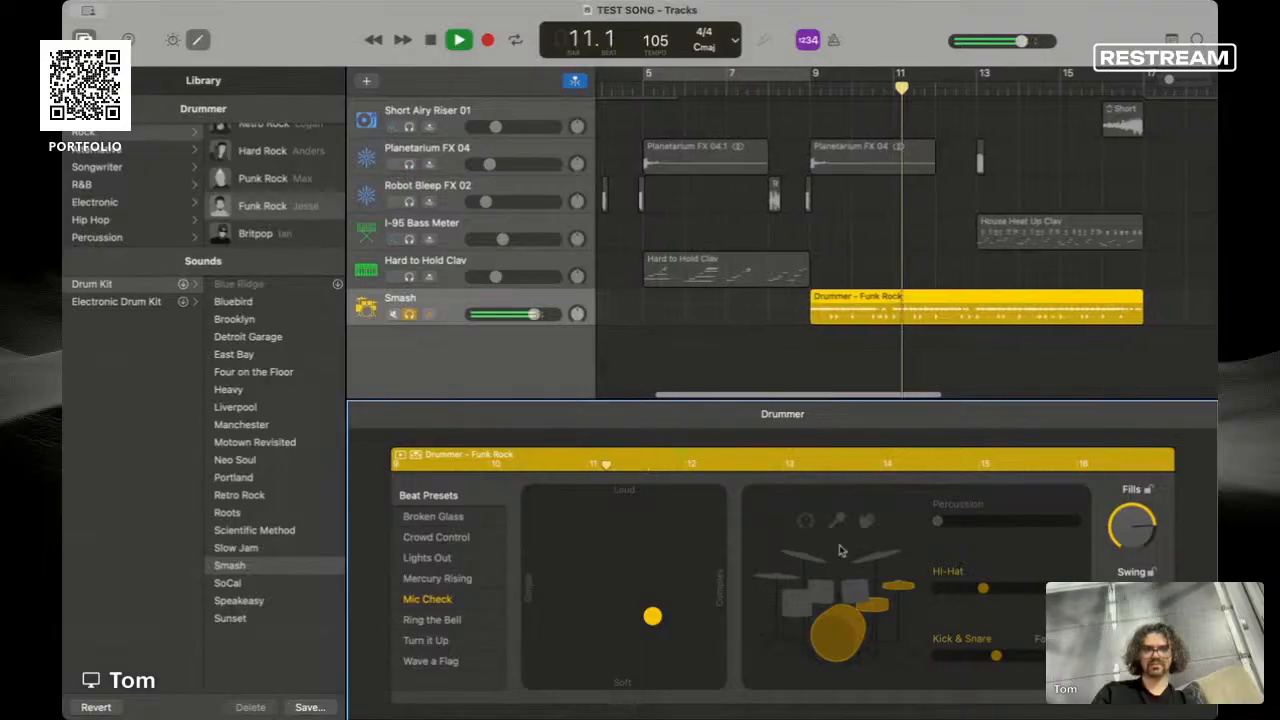
{"action": "key", "text": "space"}
{"action": "left_click_drag", "start_coordinate": [975, 590], "coordinate": [937, 592]}
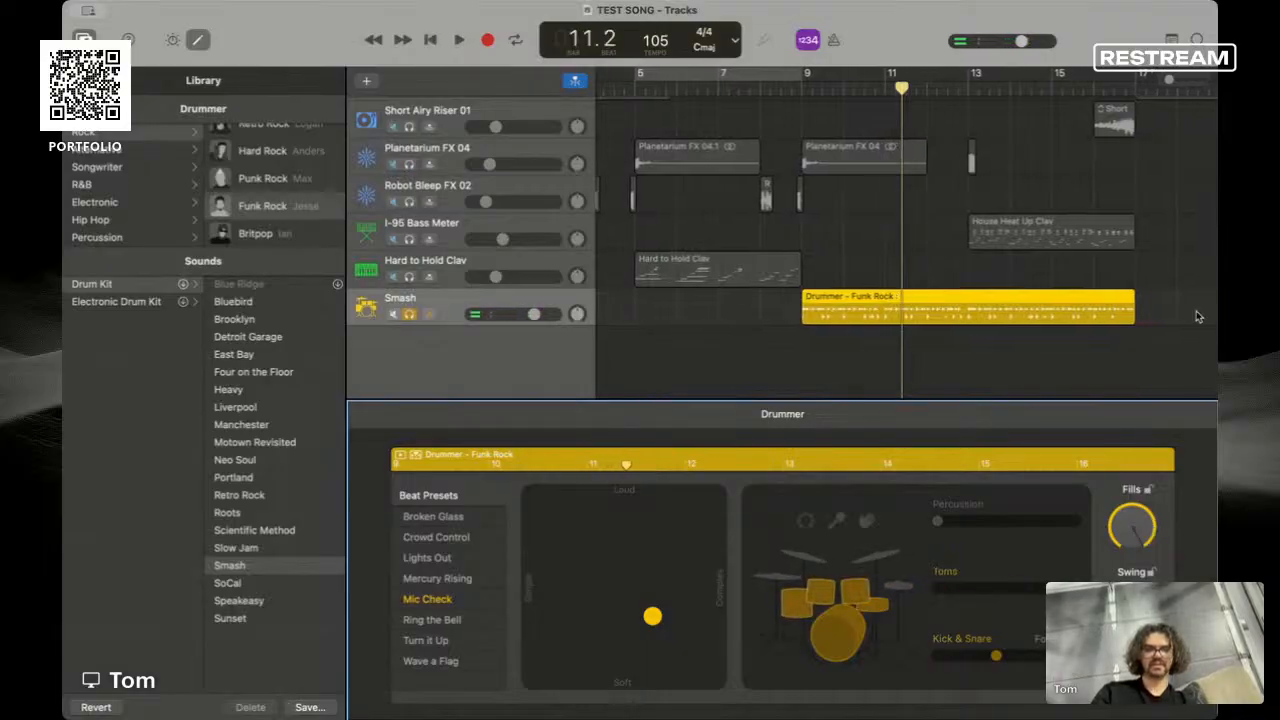
- Listen to the adjusted Funk Rock drum part from bar 9
{"action": "left_click_drag", "start_coordinate": [897, 88], "coordinate": [808, 88]}
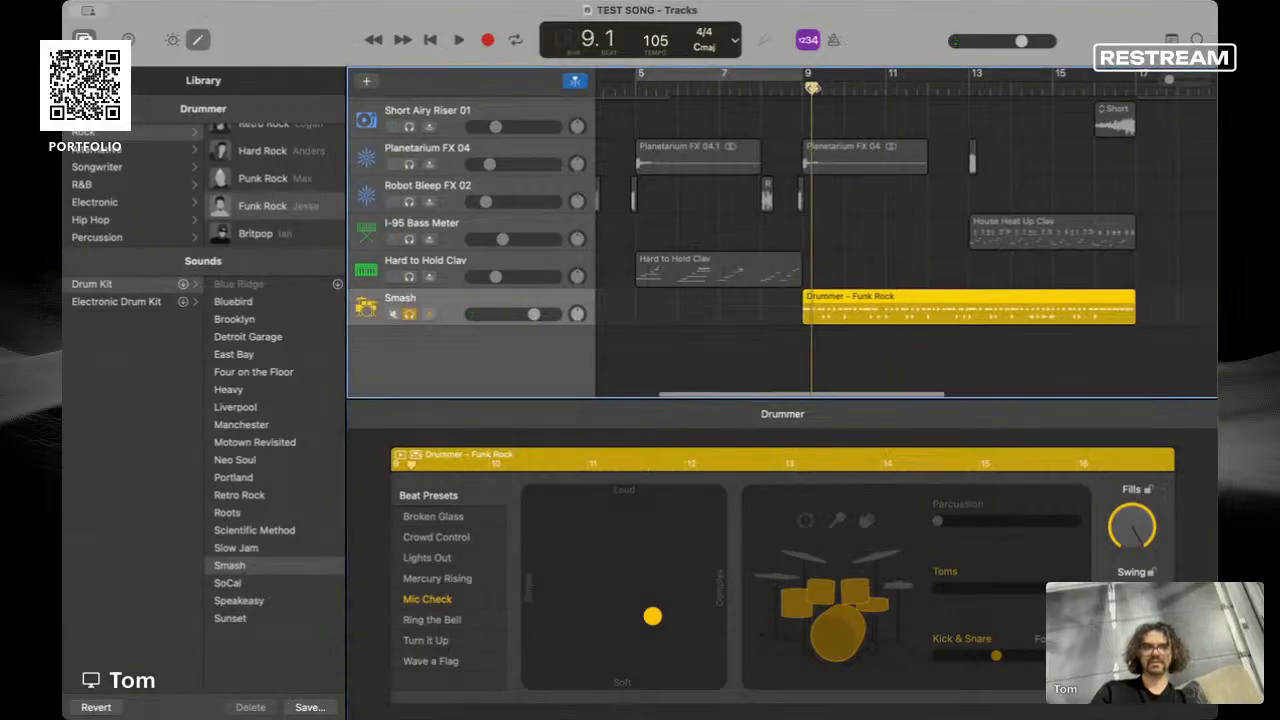
{"action": "key", "text": "space"}
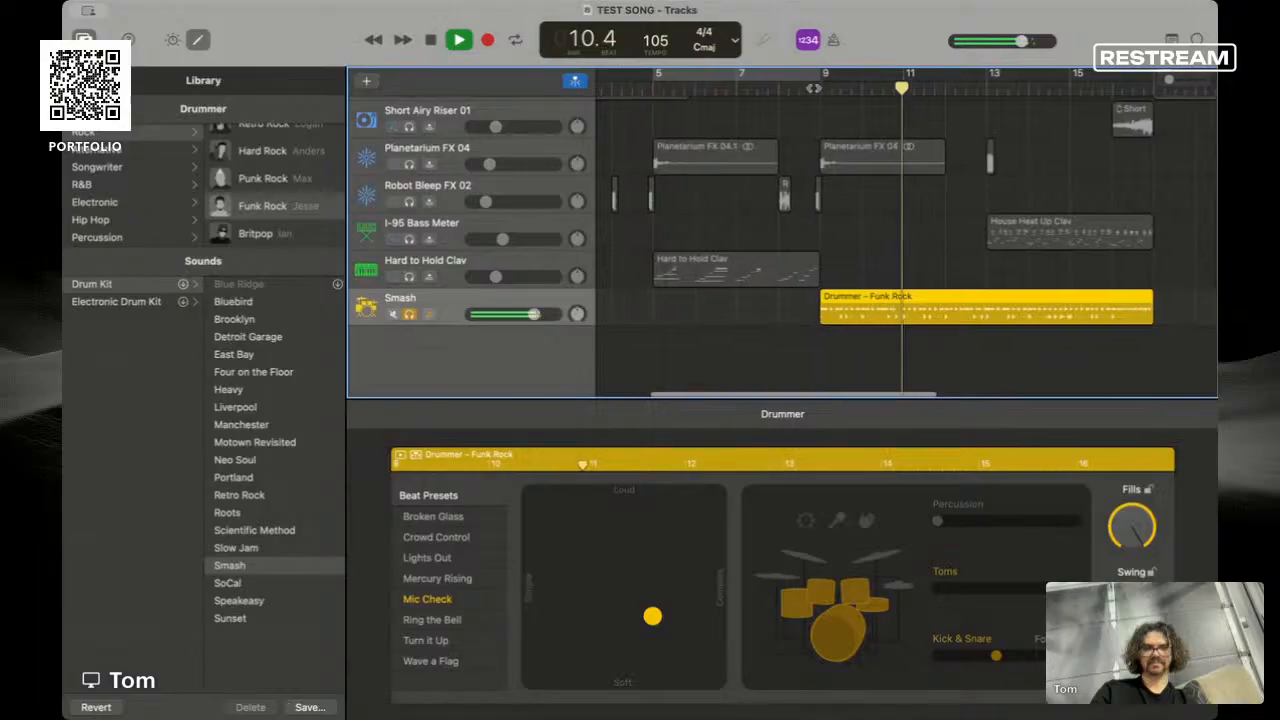
{"action": "key", "text": "space"}
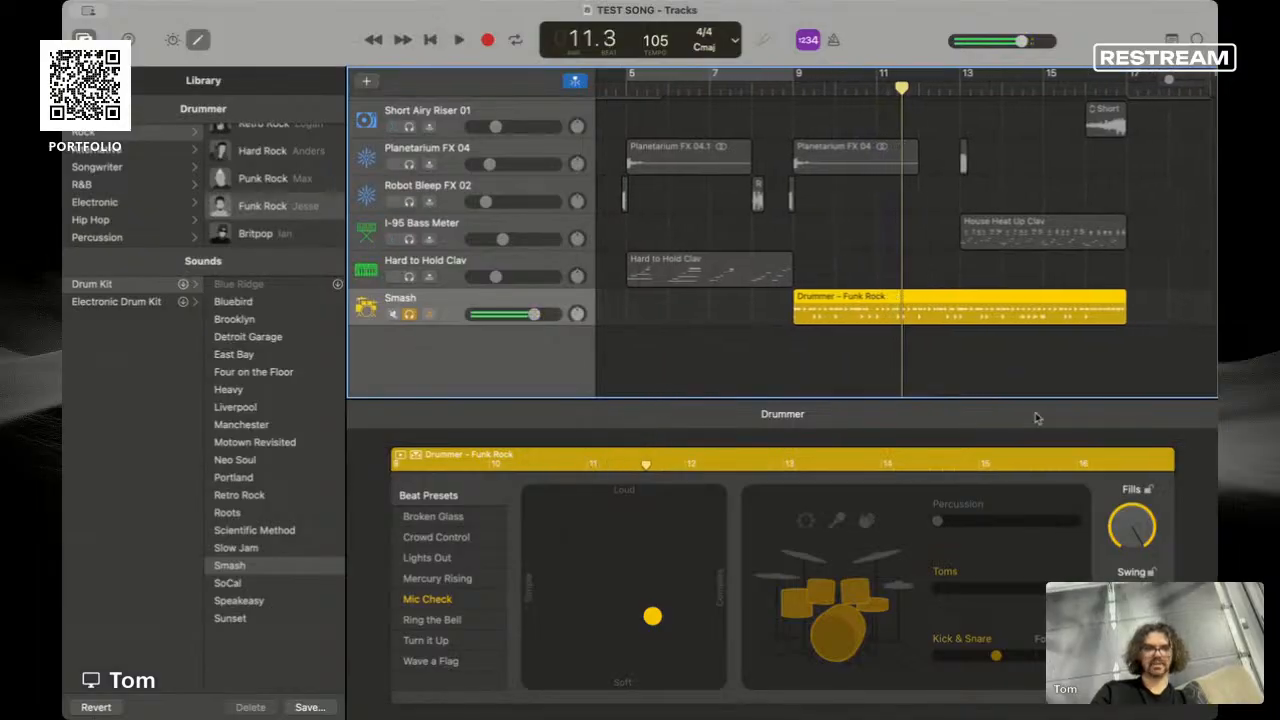
{"action": "left_click", "coordinate": [652, 616]}
{"action": "key", "text": "space"}
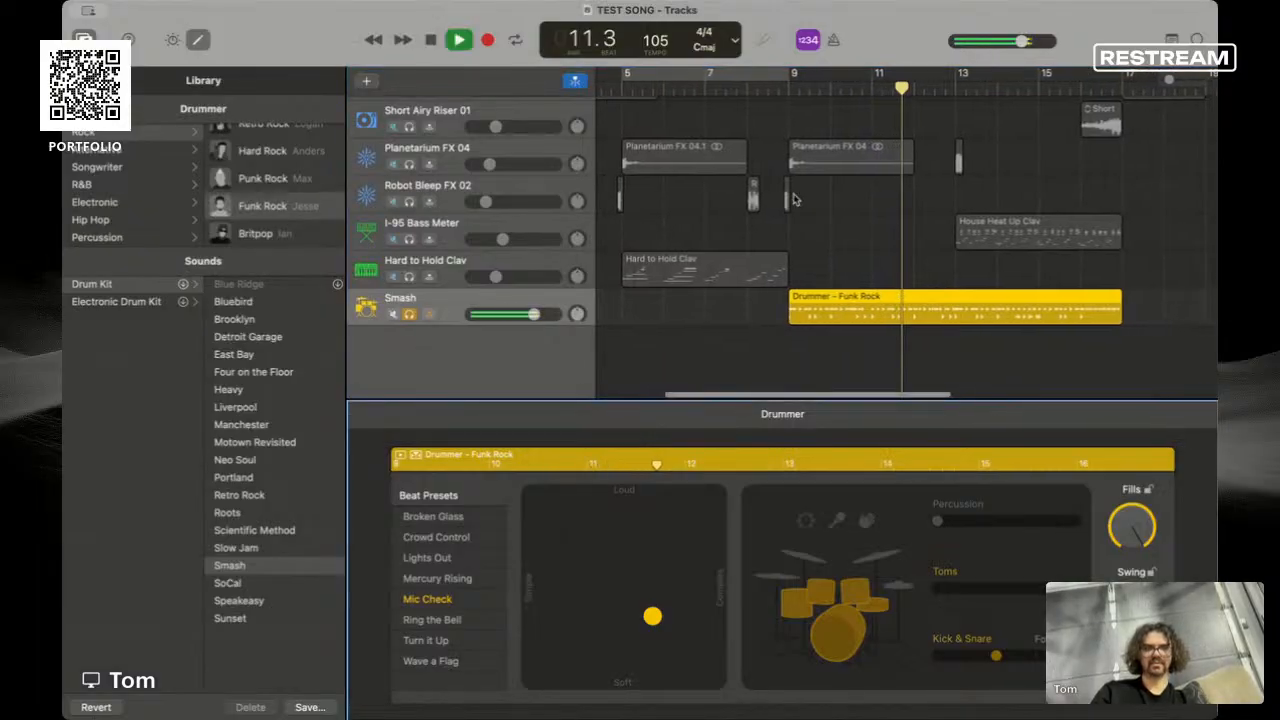
{"action": "key", "text": "space"}
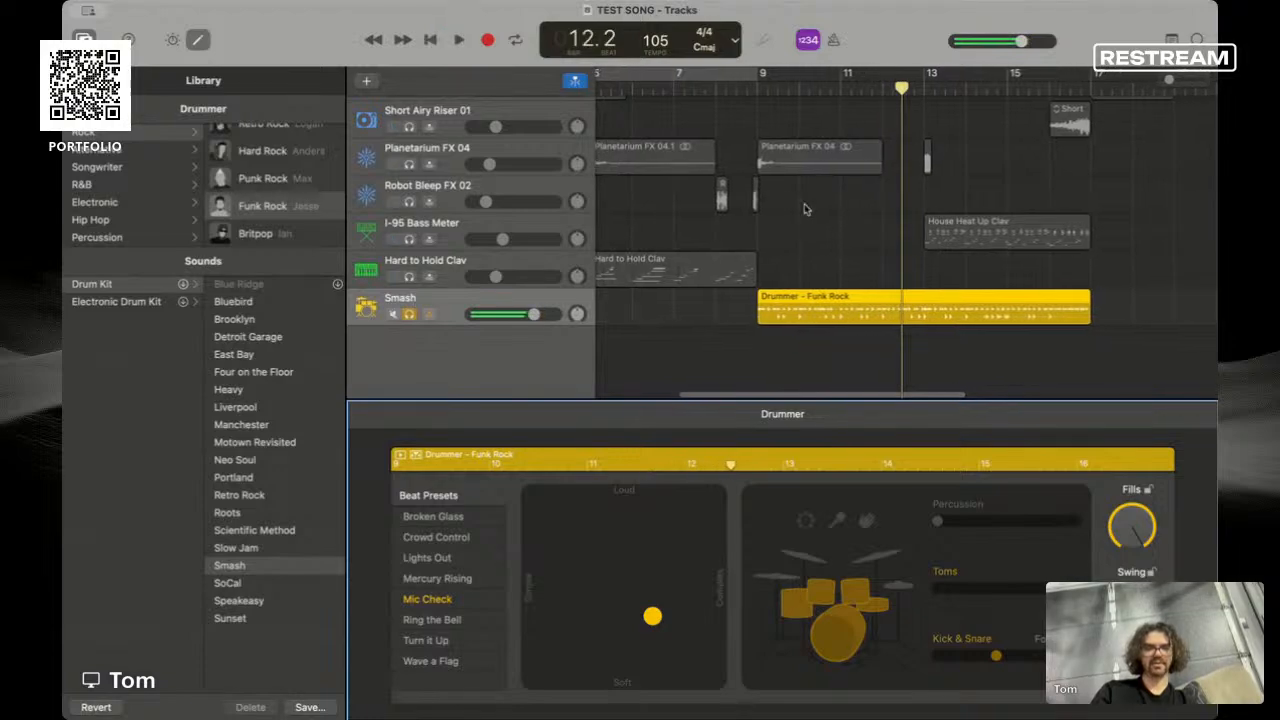
- Swap the toms back to hi-hat, turn the fills all the way down, and replay the drum part from bar 10
{"action": "left_click", "coordinate": [893, 585]}
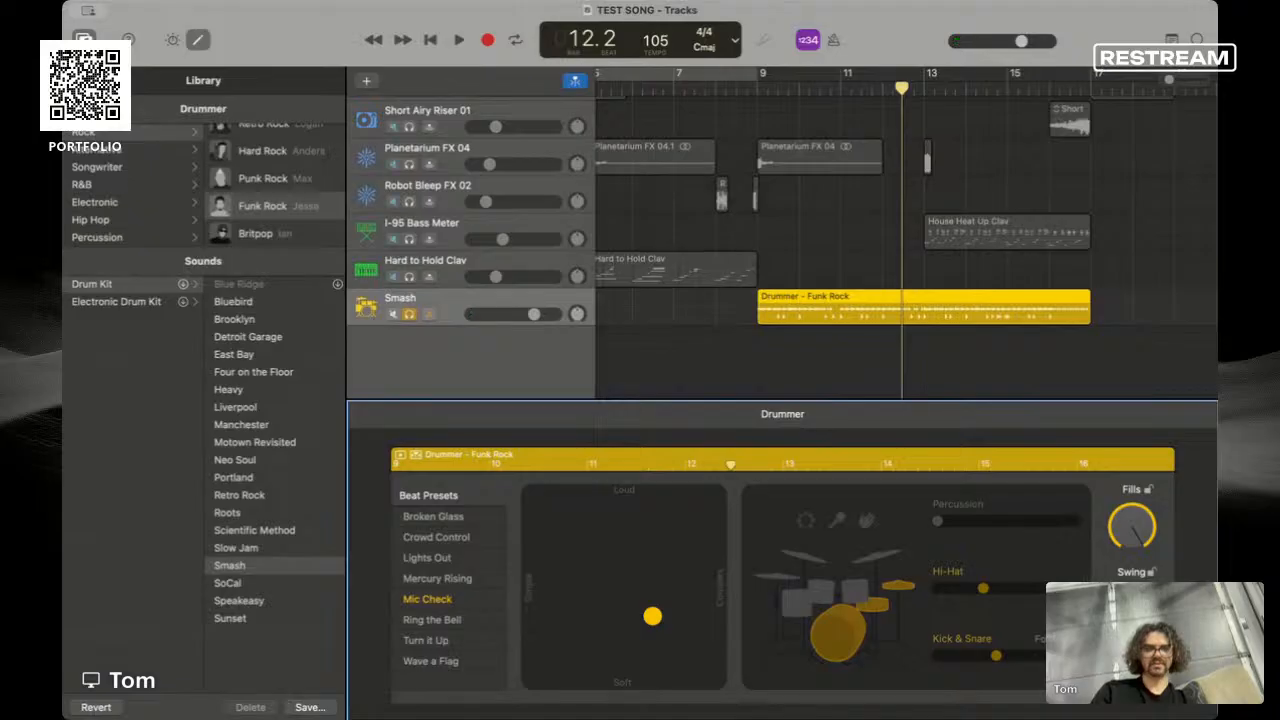
{"action": "key", "text": "space"}
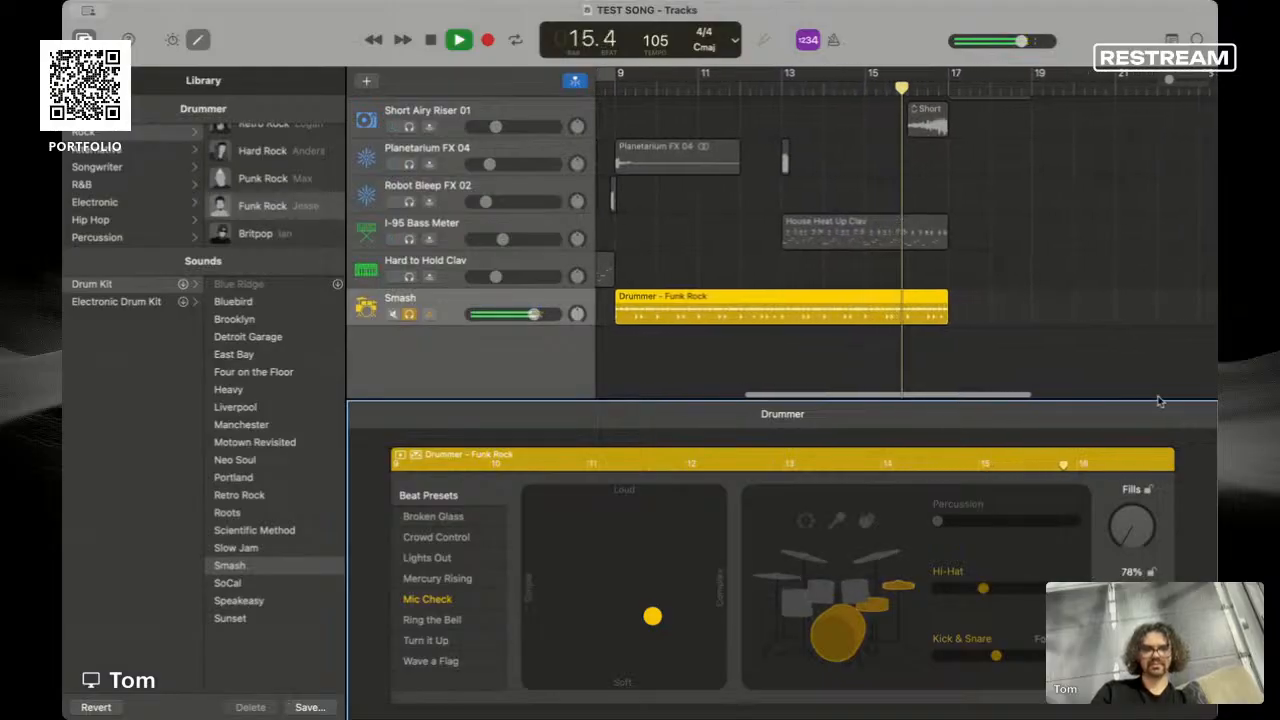
{"action": "left_click", "coordinate": [677, 86]}
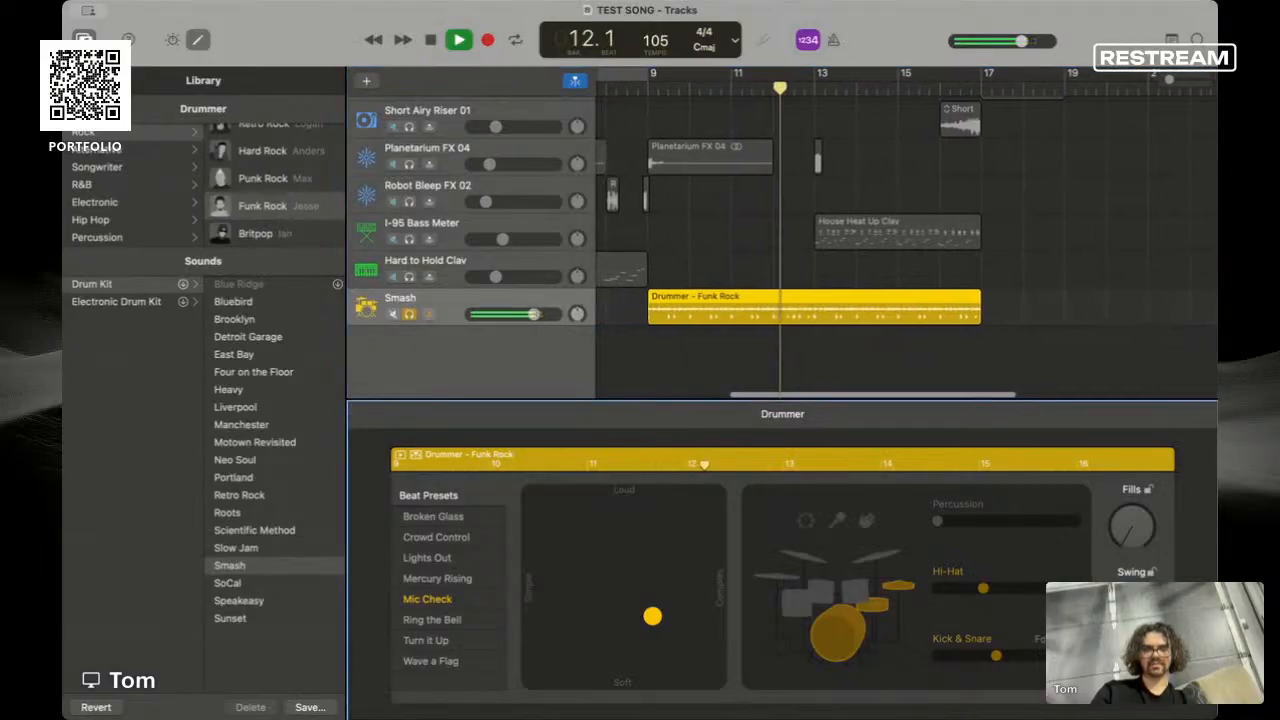
{"action": "key", "text": "space"}
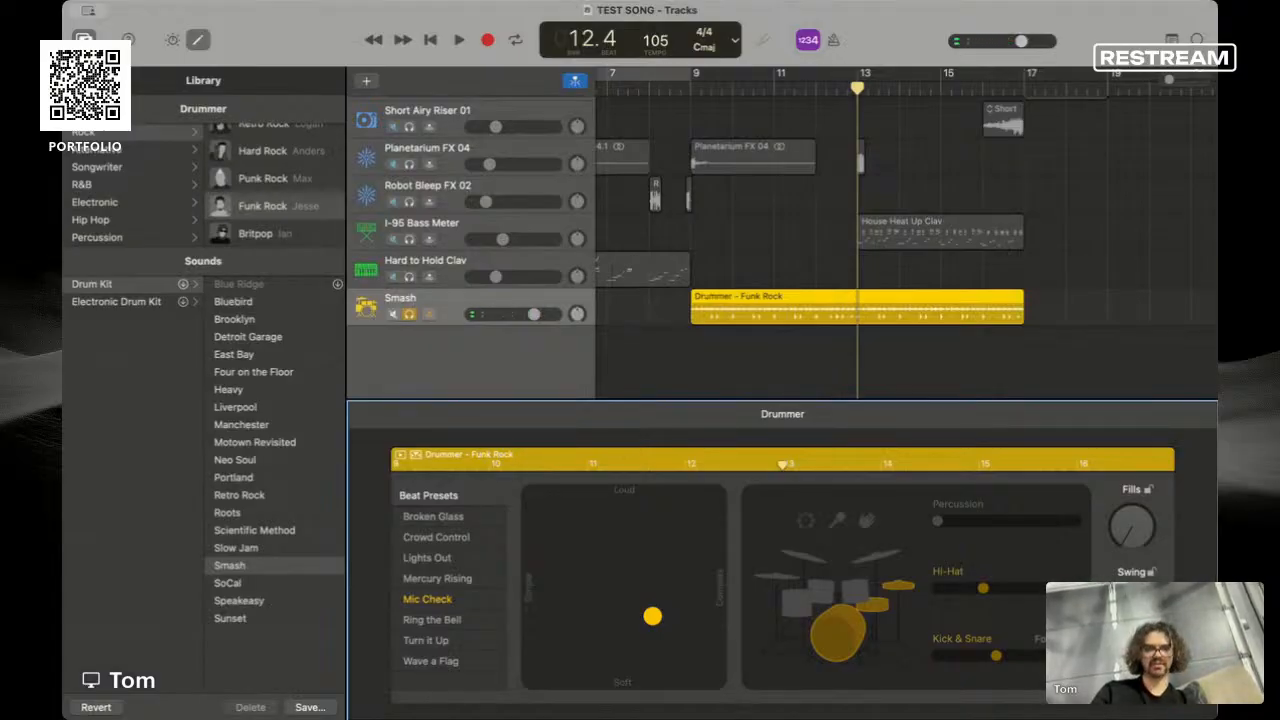
- Try Kick & Snare variations 2, 4 and a higher one, toggling the kick and snare pieces and listening to the beat
{"action": "left_click_drag", "start_coordinate": [1016, 656], "coordinate": [958, 656]}
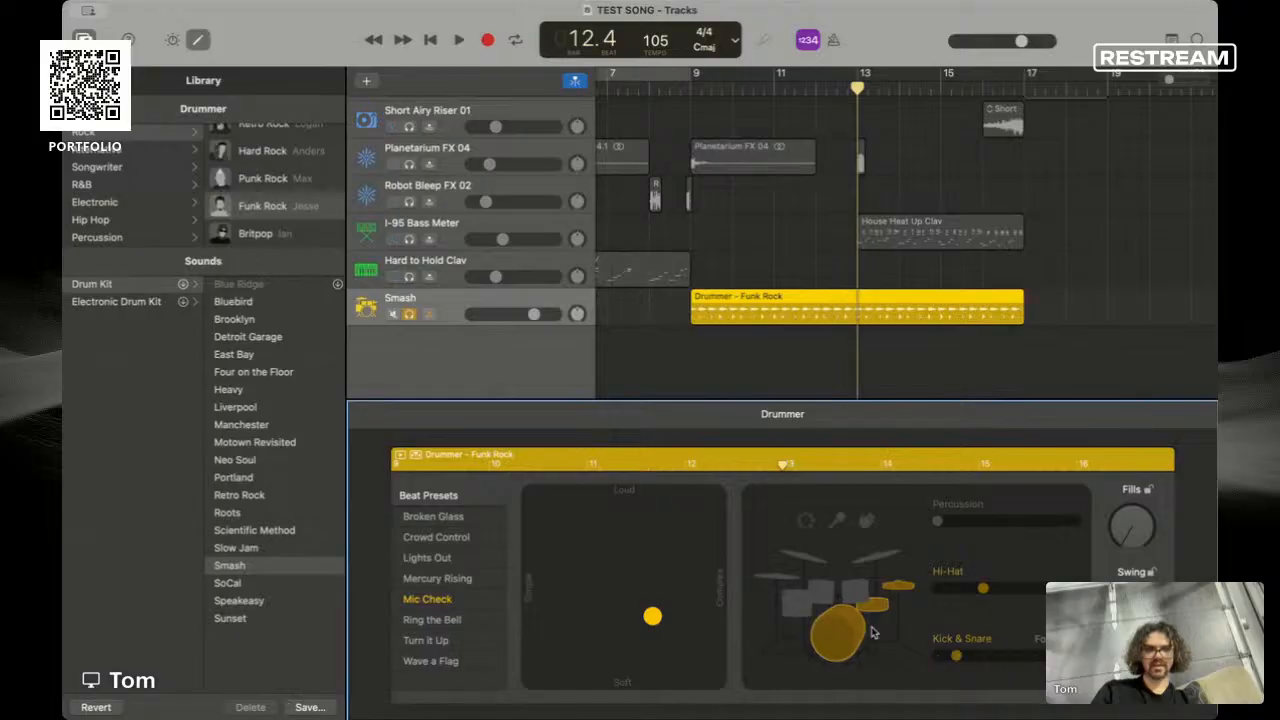
{"action": "left_click", "coordinate": [874, 612]}
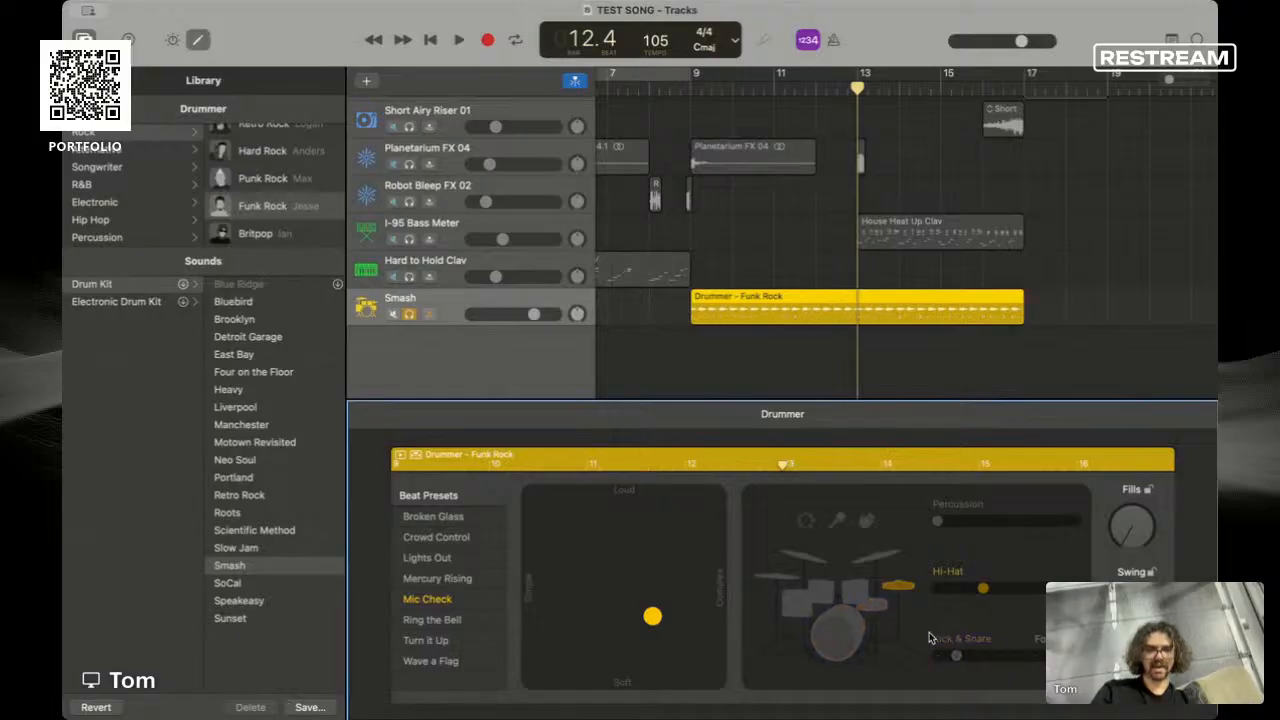
{"action": "left_click", "coordinate": [874, 613]}
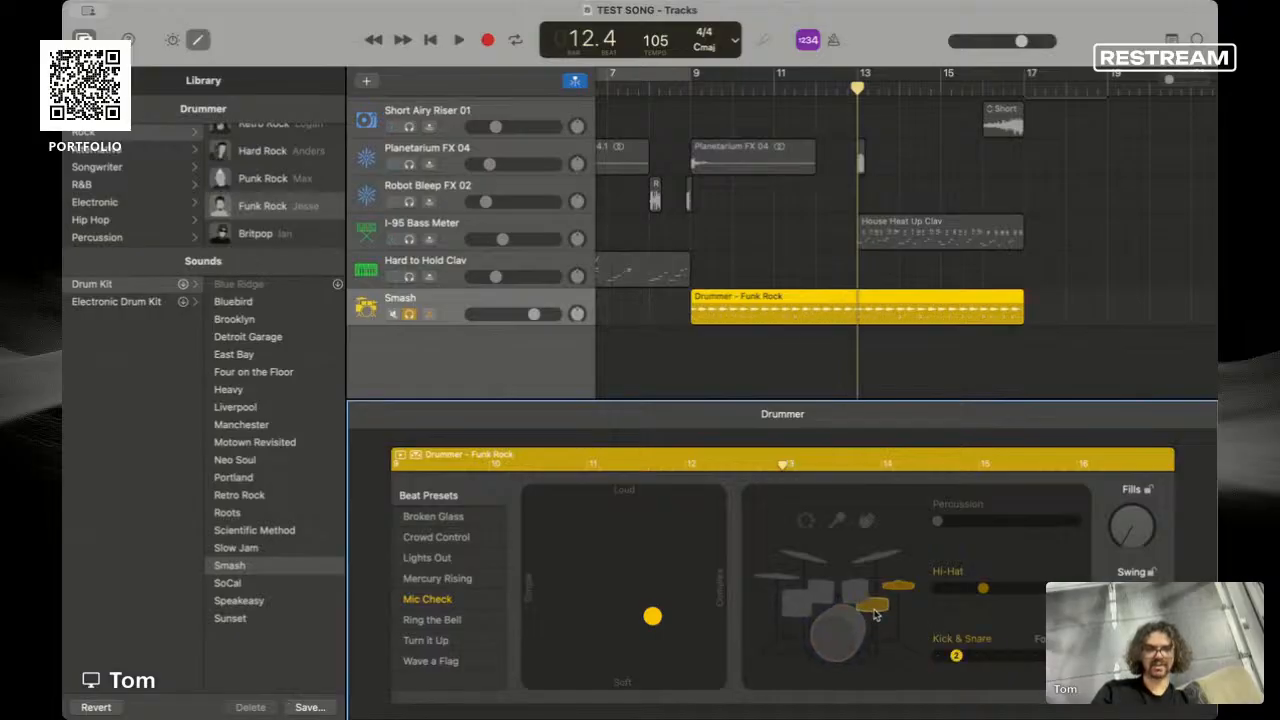
{"action": "left_click", "coordinate": [995, 657]}
{"action": "key", "text": "space"}
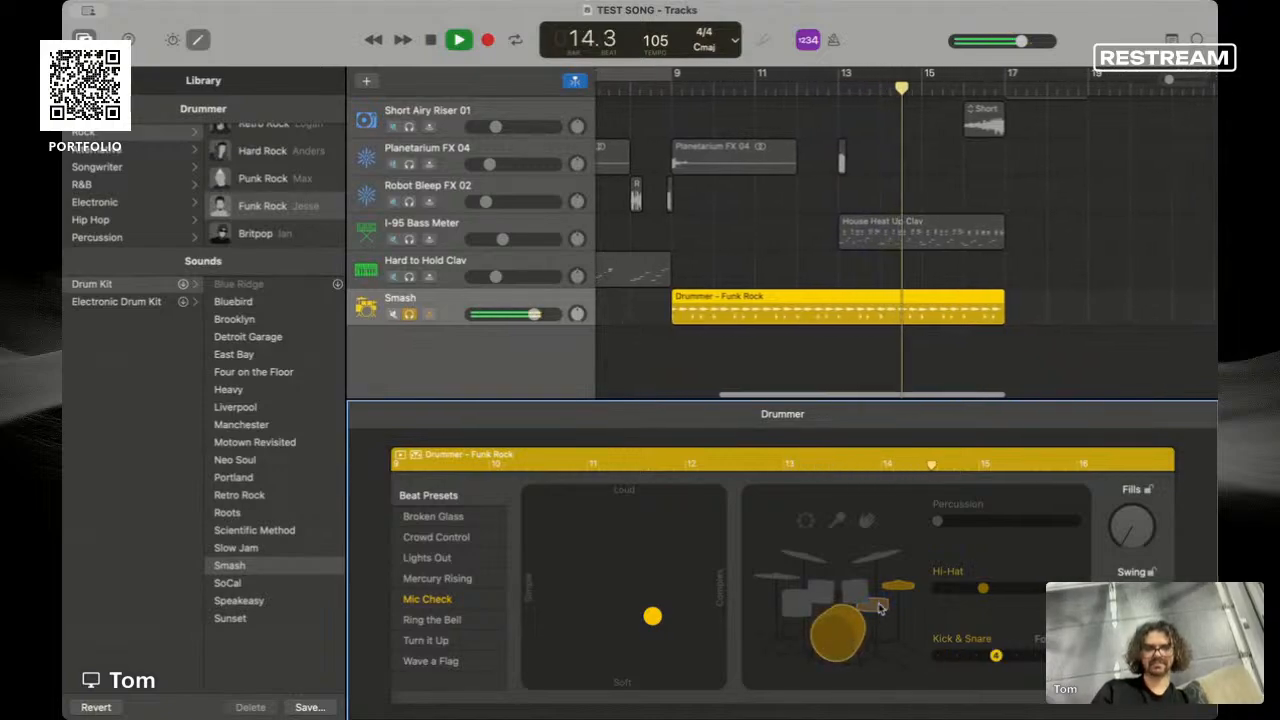
{"action": "left_click", "coordinate": [1015, 657]}
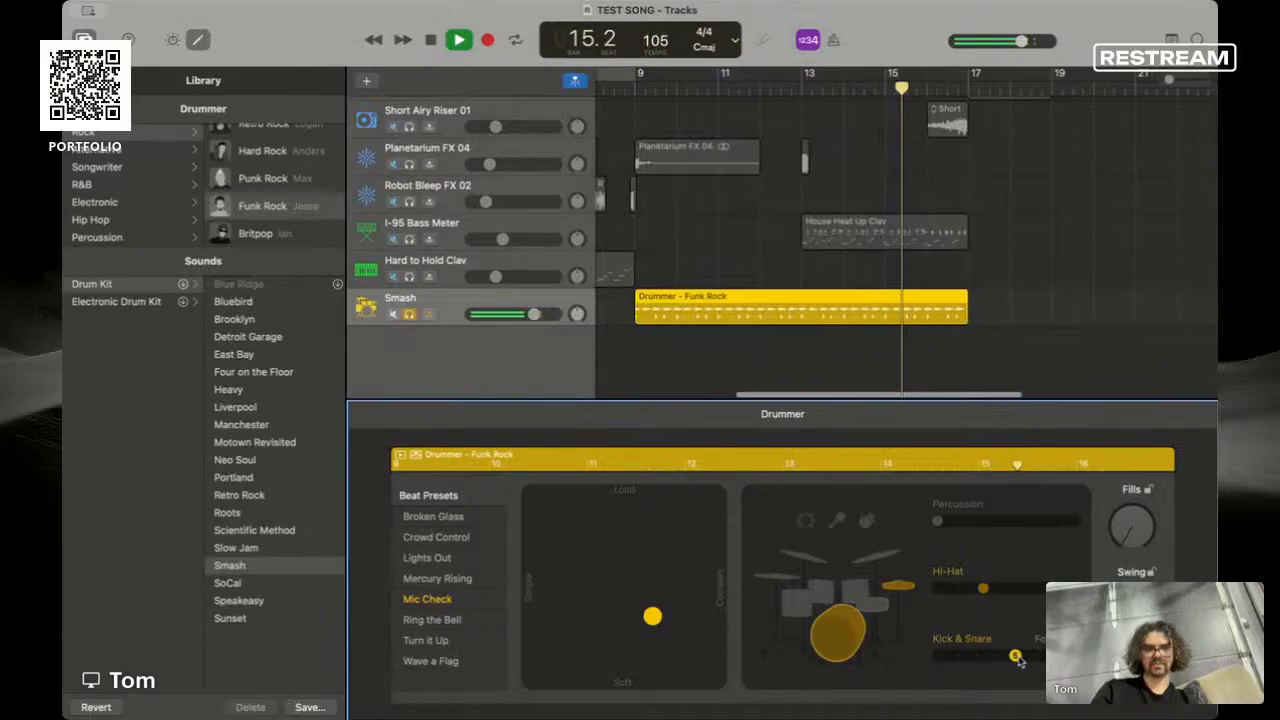
- Replace the hi-hat with toms at variation 2 and raise the fills to maximum
{"action": "left_click", "coordinate": [820, 592]}
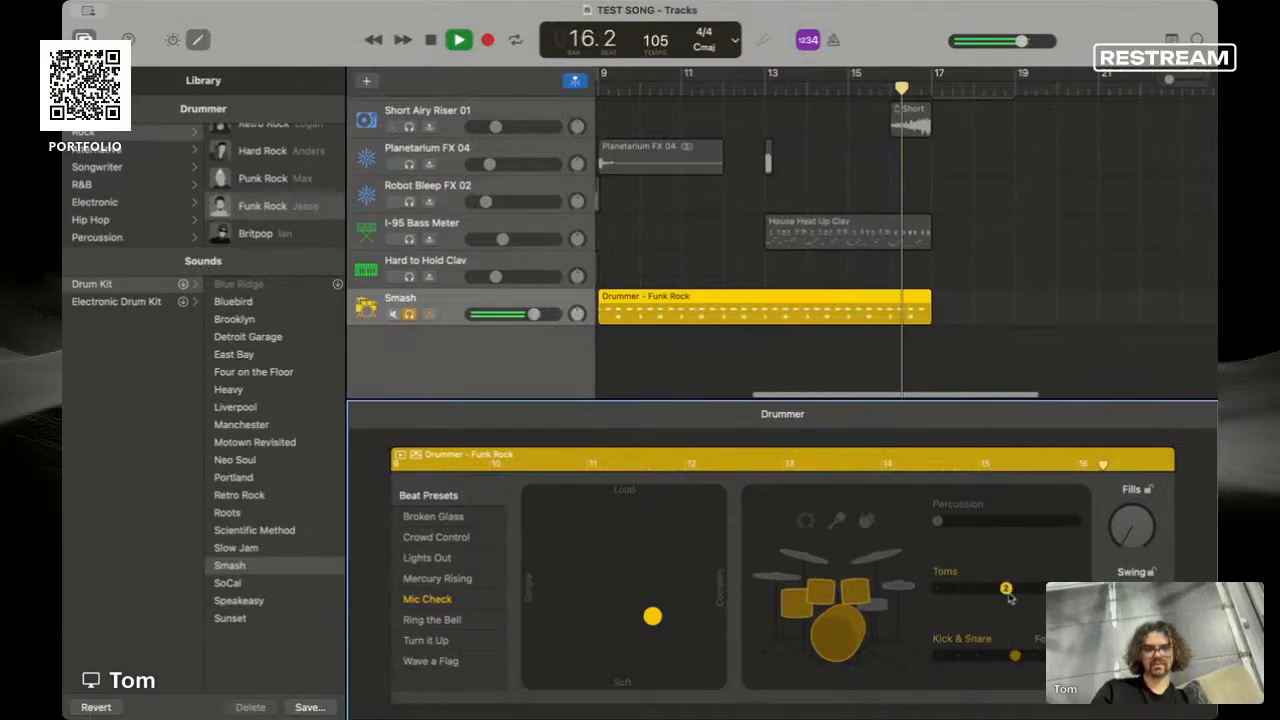
{"action": "left_click_drag", "start_coordinate": [1131, 528], "coordinate": [1158, 287]}
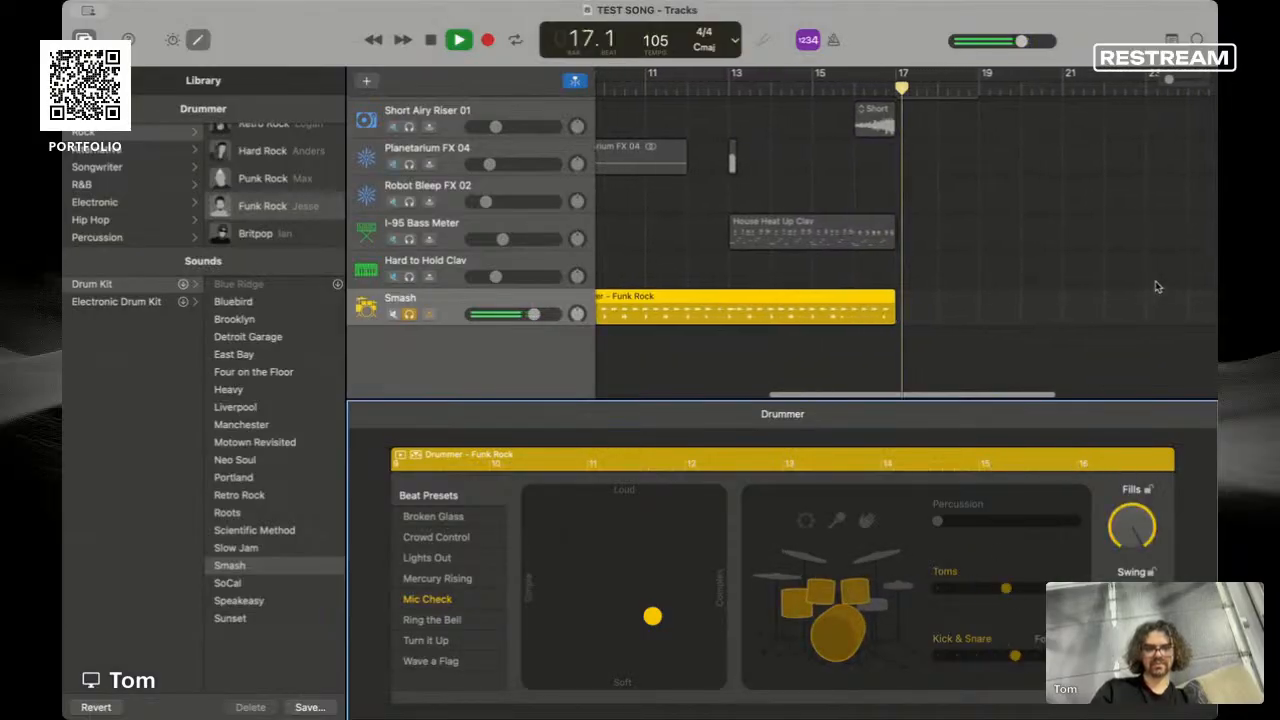
{"action": "key", "text": "space"}
- Replay the drum part from bar 9, raising the toms variation and re-enabling the snare
{"action": "scroll", "coordinate": [716, 168], "scroll_direction": "left", "scroll_amount": 3}
{"action": "left_click", "coordinate": [635, 86]}
{"action": "key", "text": "space"}
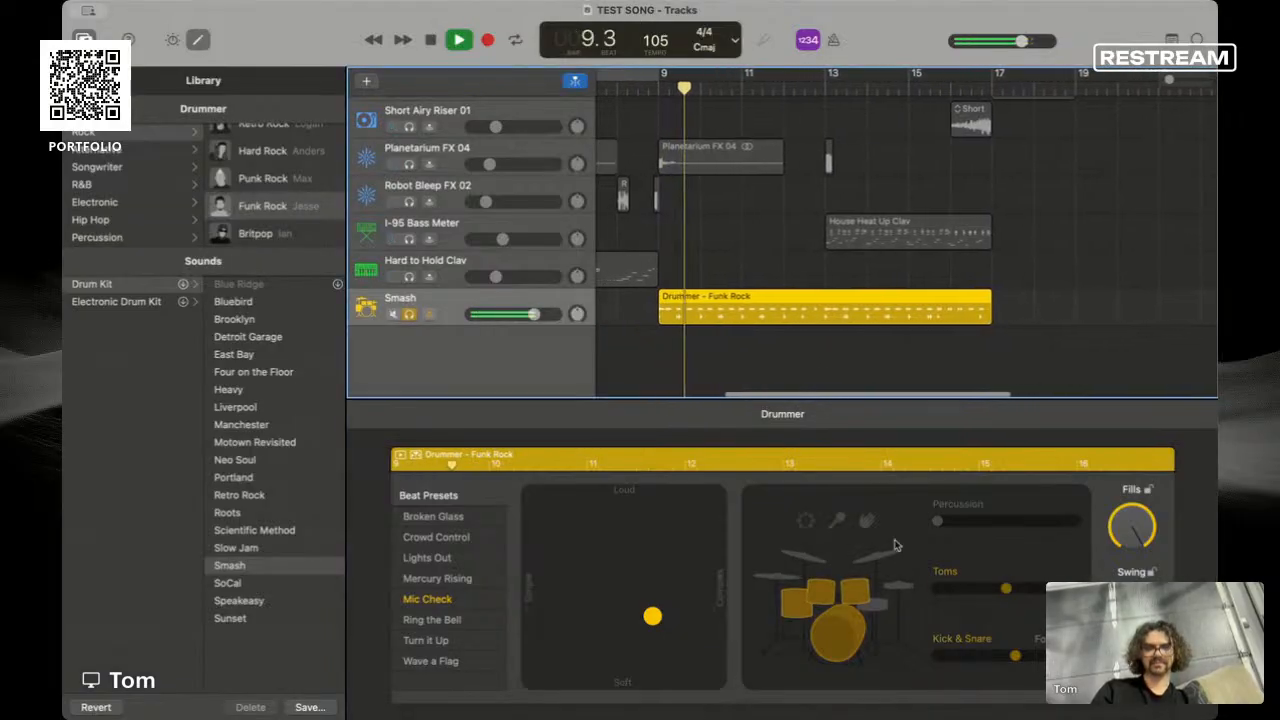
{"action": "left_click_drag", "start_coordinate": [1007, 589], "coordinate": [1072, 590]}
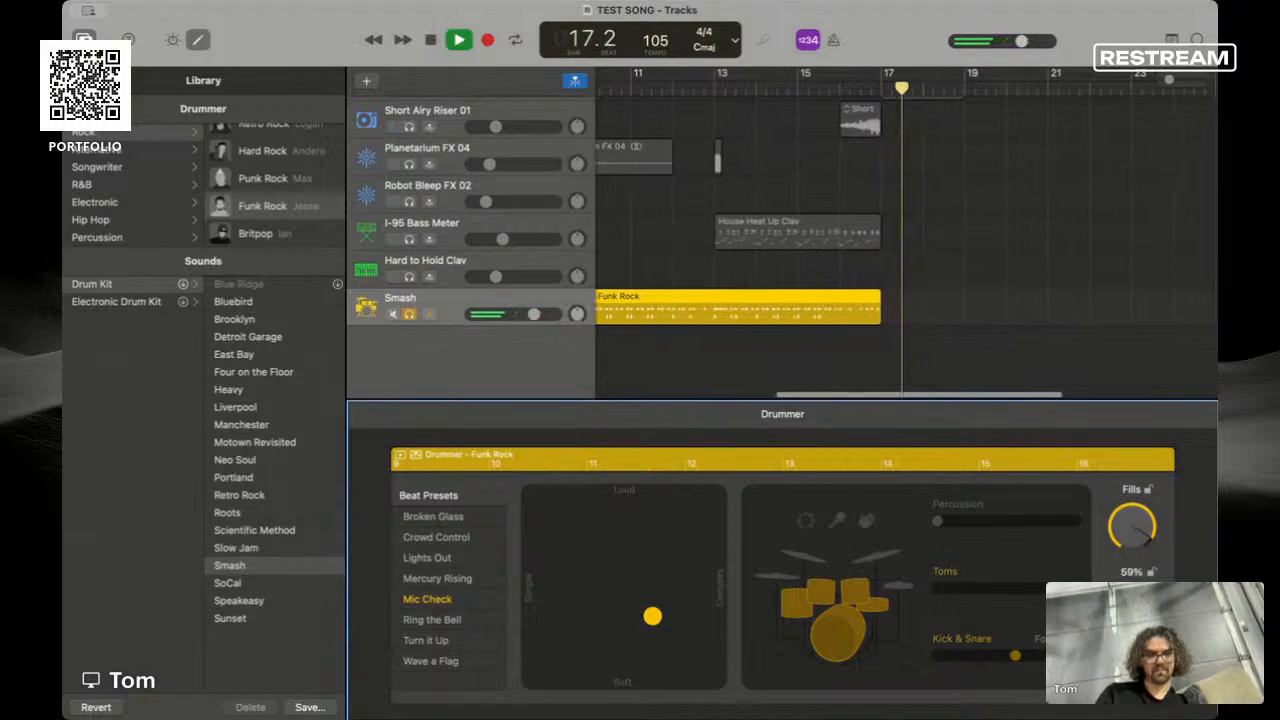
- Delete the Smash Drummer track with its region and enlarge the tracks area over the editor
{"action": "scroll", "coordinate": [766, 276], "scroll_direction": "left", "scroll_amount": 4}
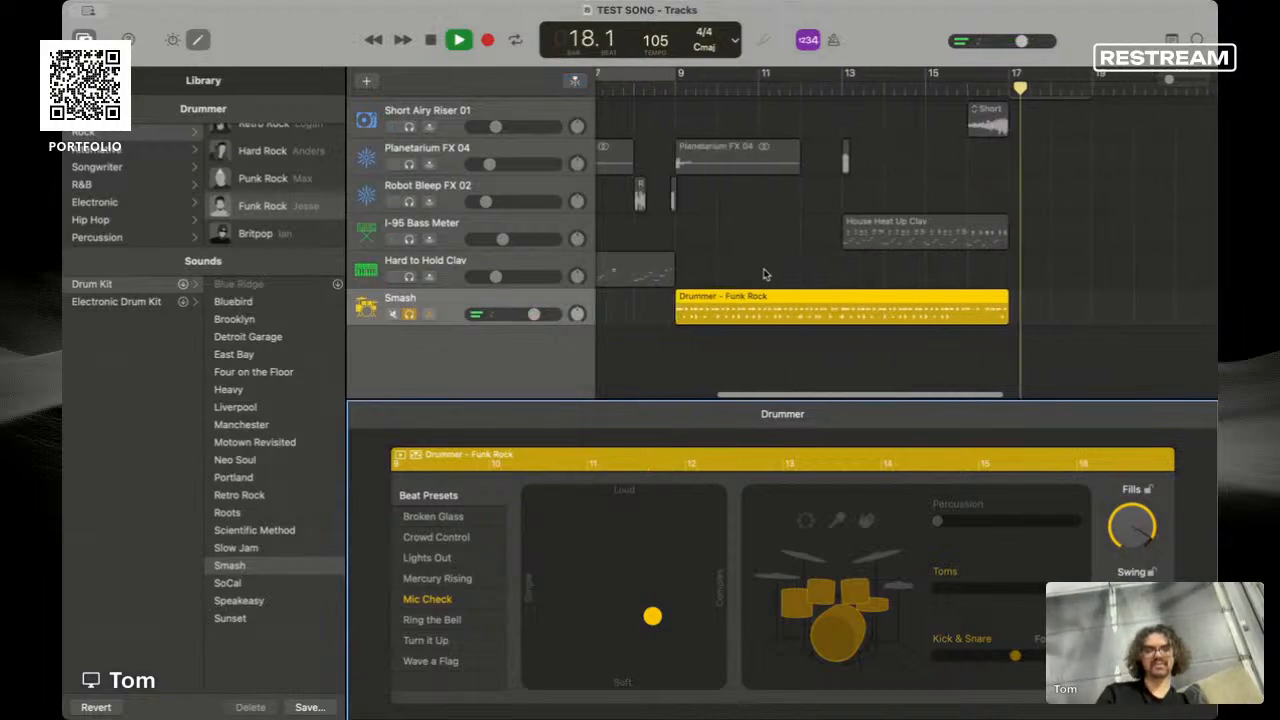
{"action": "left_click", "coordinate": [746, 92]}
{"action": "scroll", "coordinate": [760, 241], "scroll_direction": "up", "scroll_amount": 5}
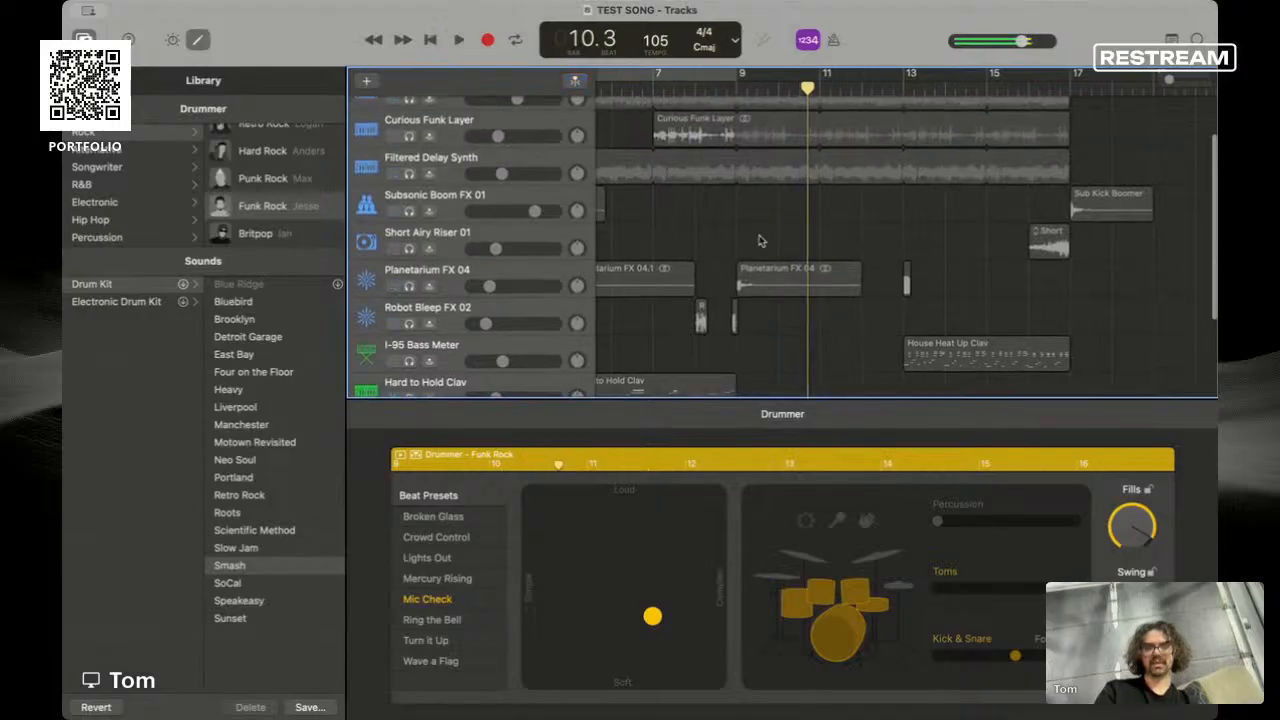
{"action": "scroll", "coordinate": [632, 358], "scroll_direction": "down", "scroll_amount": 4}
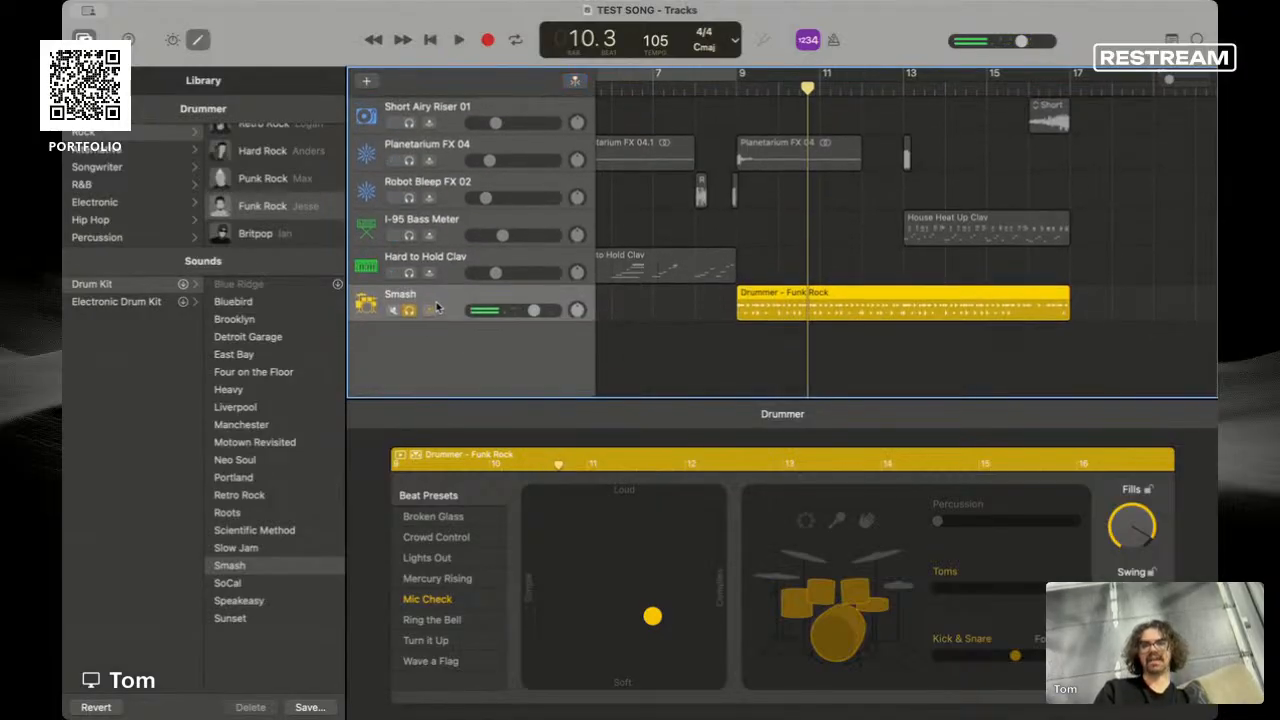
{"action": "key", "text": "Delete"}
{"action": "key", "text": "Delete"}
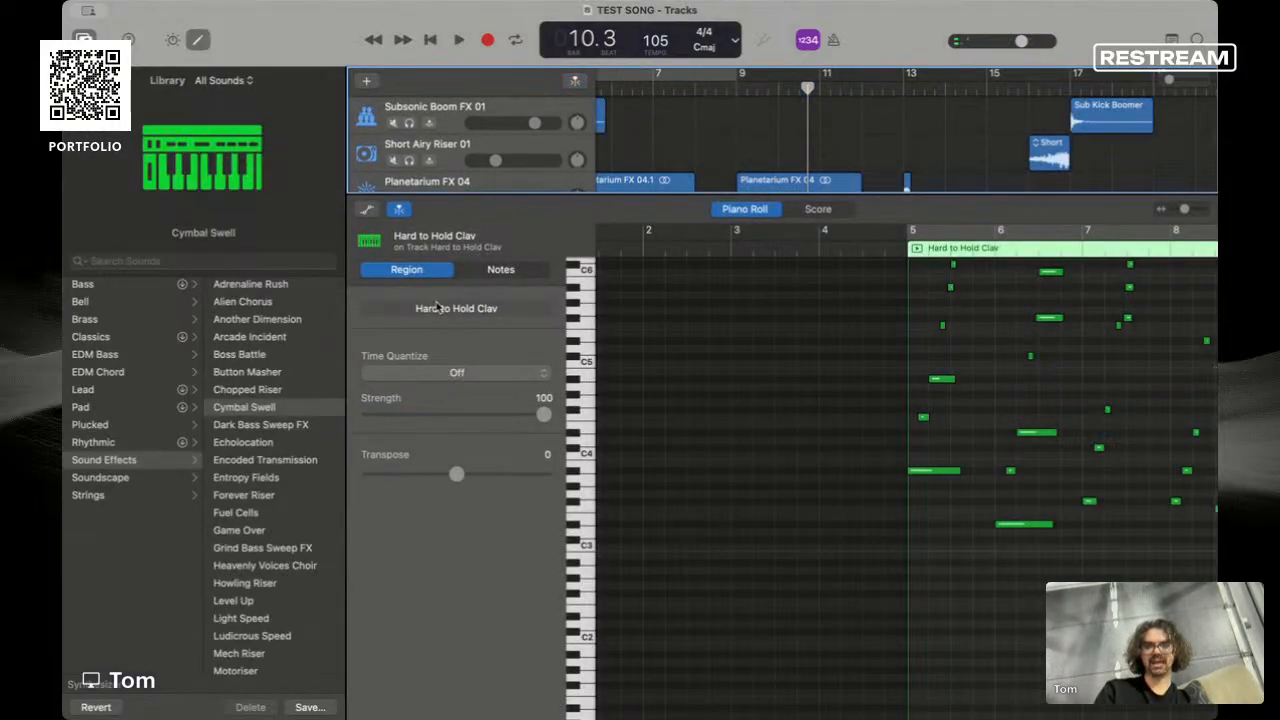
{"action": "left_click_drag", "start_coordinate": [502, 192], "coordinate": [503, 640]}
- Fit the whole arrangement in view and listen to the song from the beginning up to bar 11
{"action": "scroll", "coordinate": [750, 334], "scroll_direction": "left", "scroll_amount": 3}
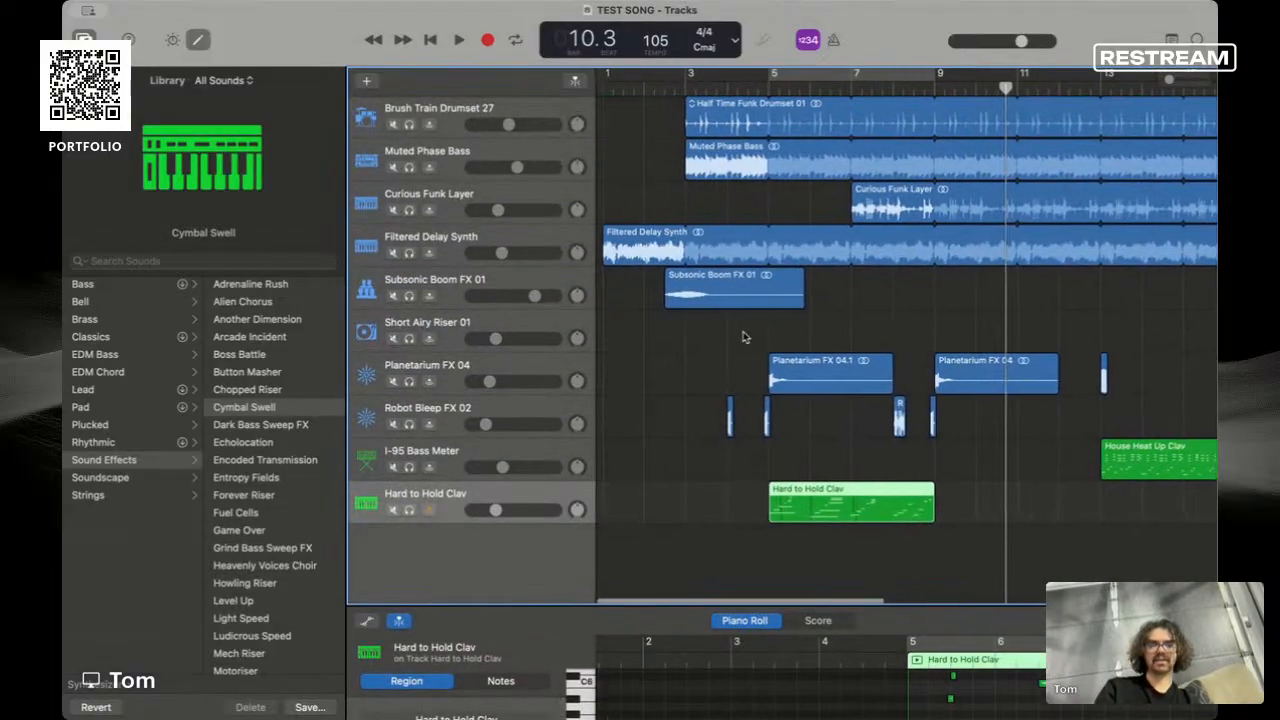
{"action": "scroll", "coordinate": [760, 332], "scroll_direction": "up", "scroll_amount": 4}
{"action": "scroll", "coordinate": [760, 332], "scroll_direction": "down", "scroll_amount": 5}
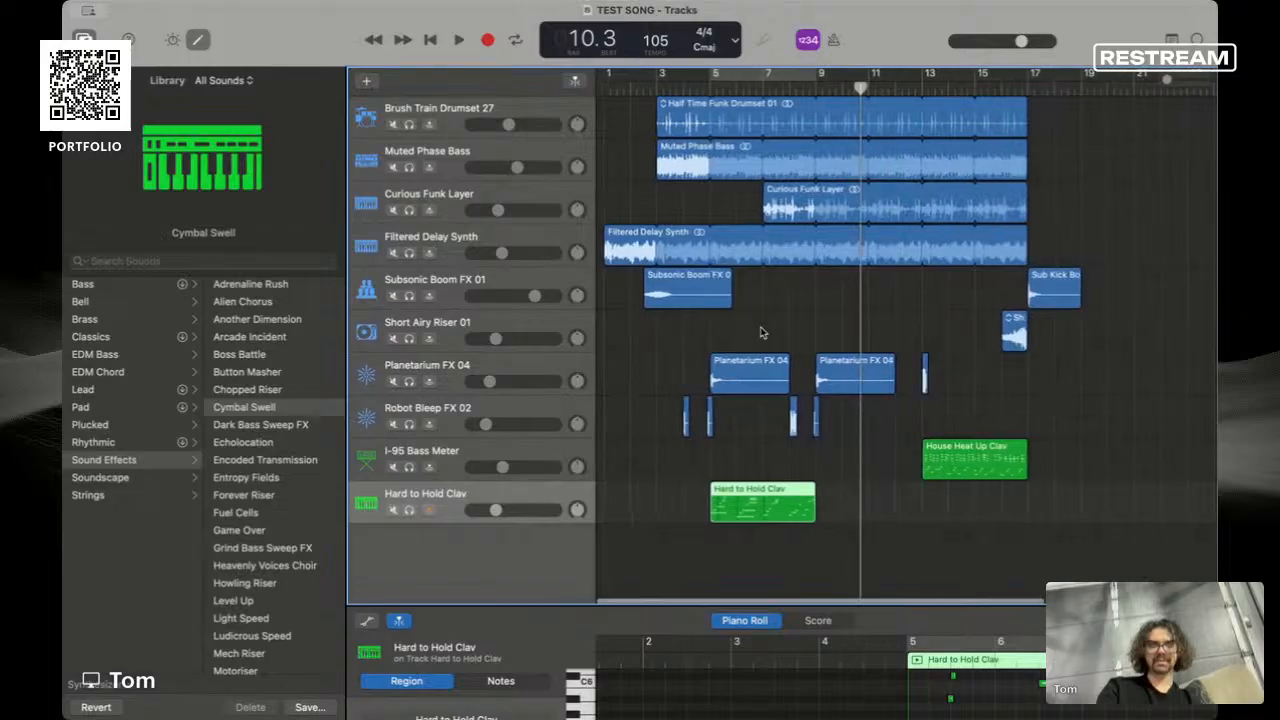
{"action": "key", "text": "Return"}
{"action": "key", "text": "space"}
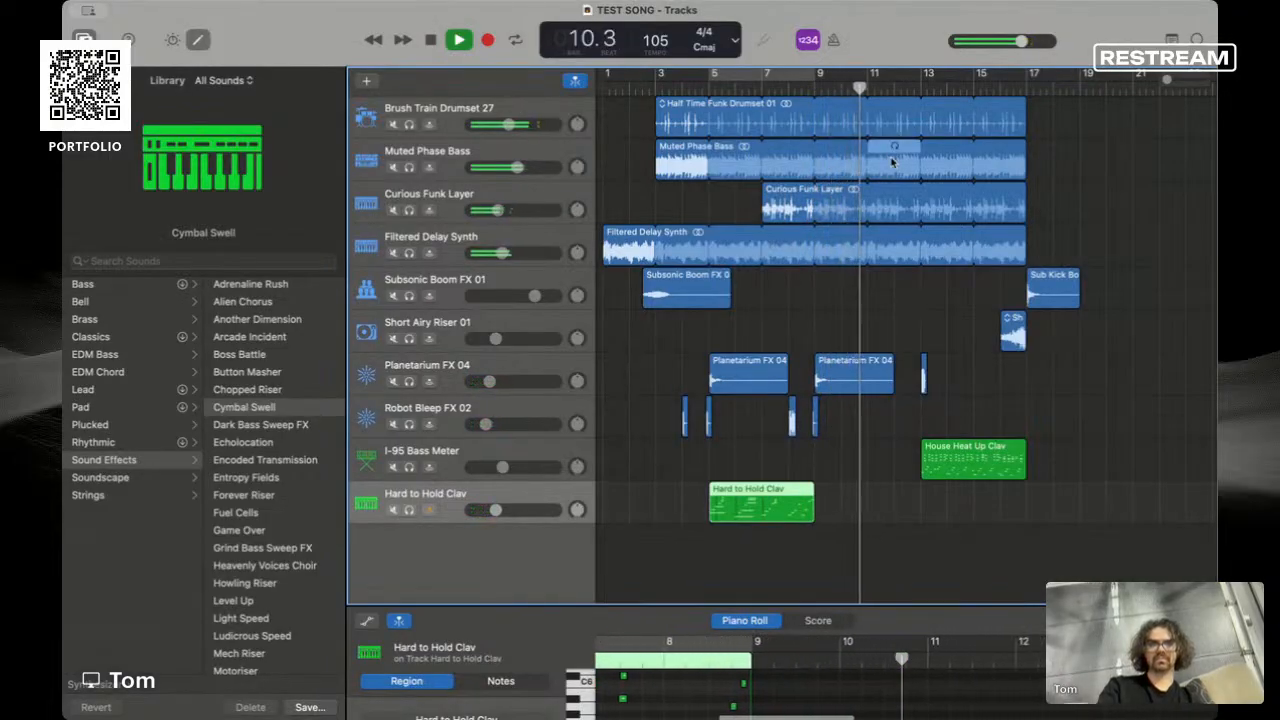
{"action": "key", "text": "space"}
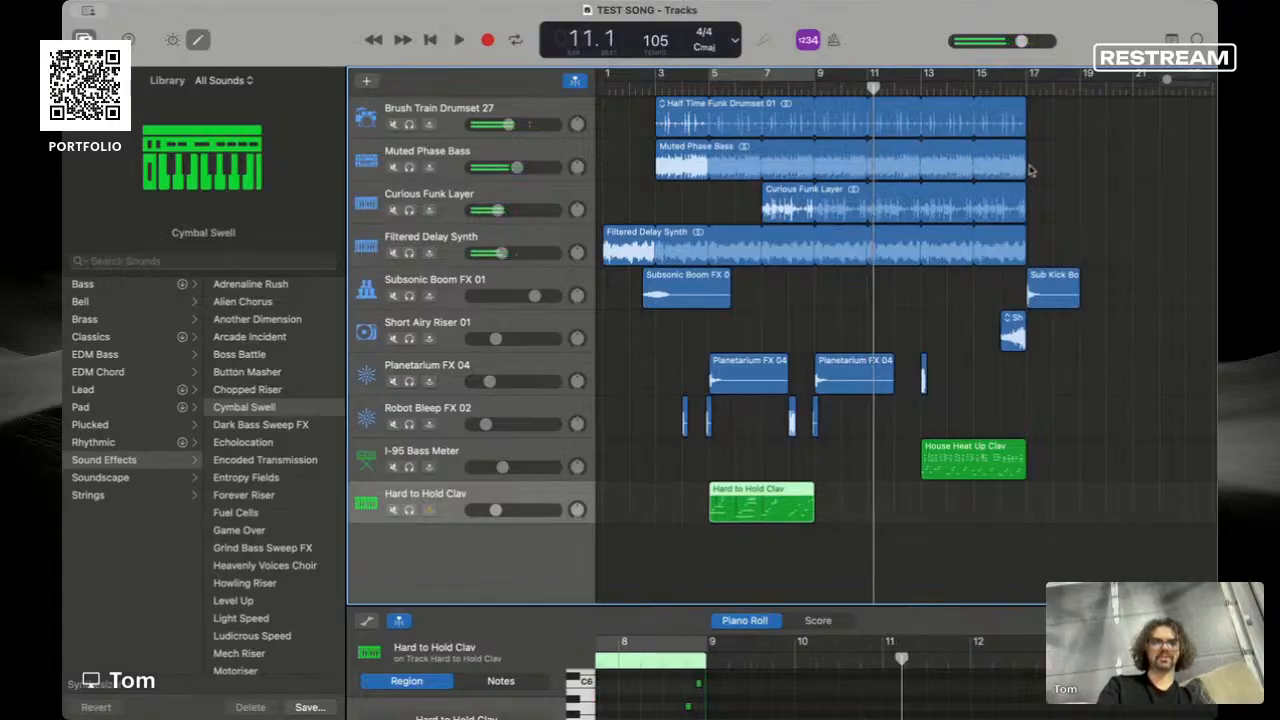
- Shorten the looped Muted Phase Bass region to end at bar 11 and place a copy from bar 13 to bar 17
{"action": "left_click_drag", "start_coordinate": [893, 158], "coordinate": [866, 162]}
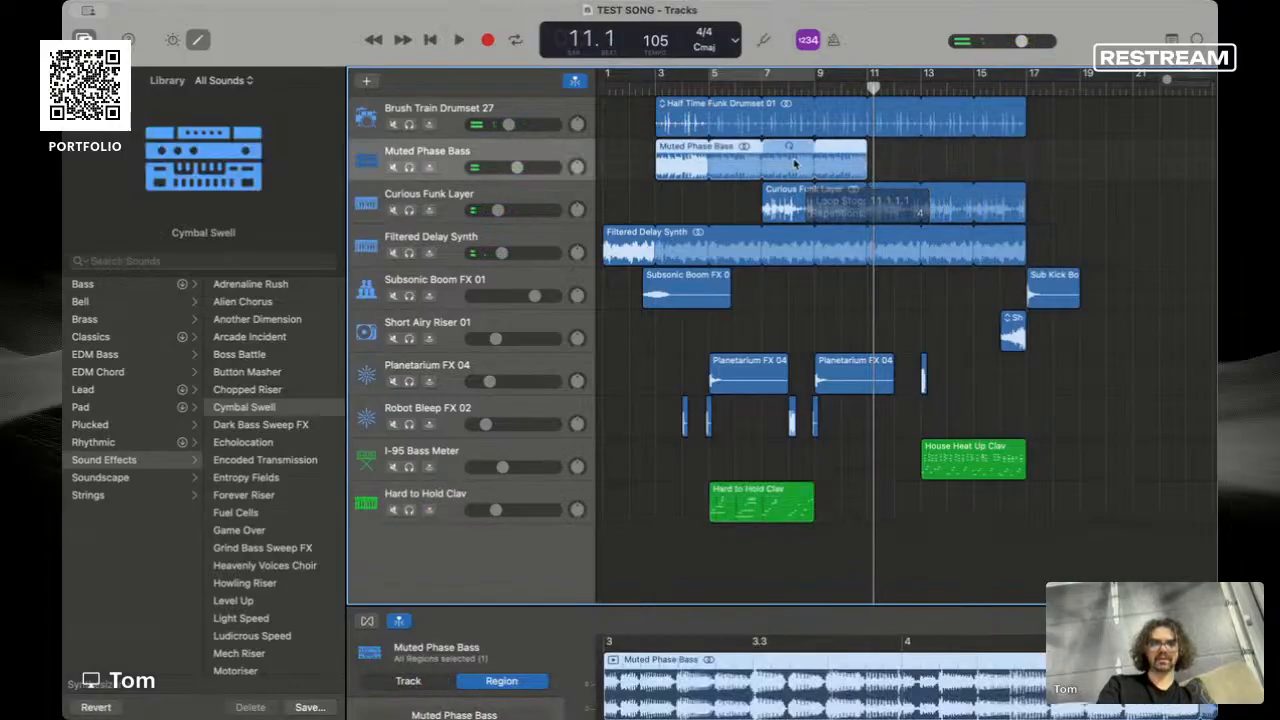
{"action": "key", "text": "super+c"}
{"action": "key", "text": "super+v"}
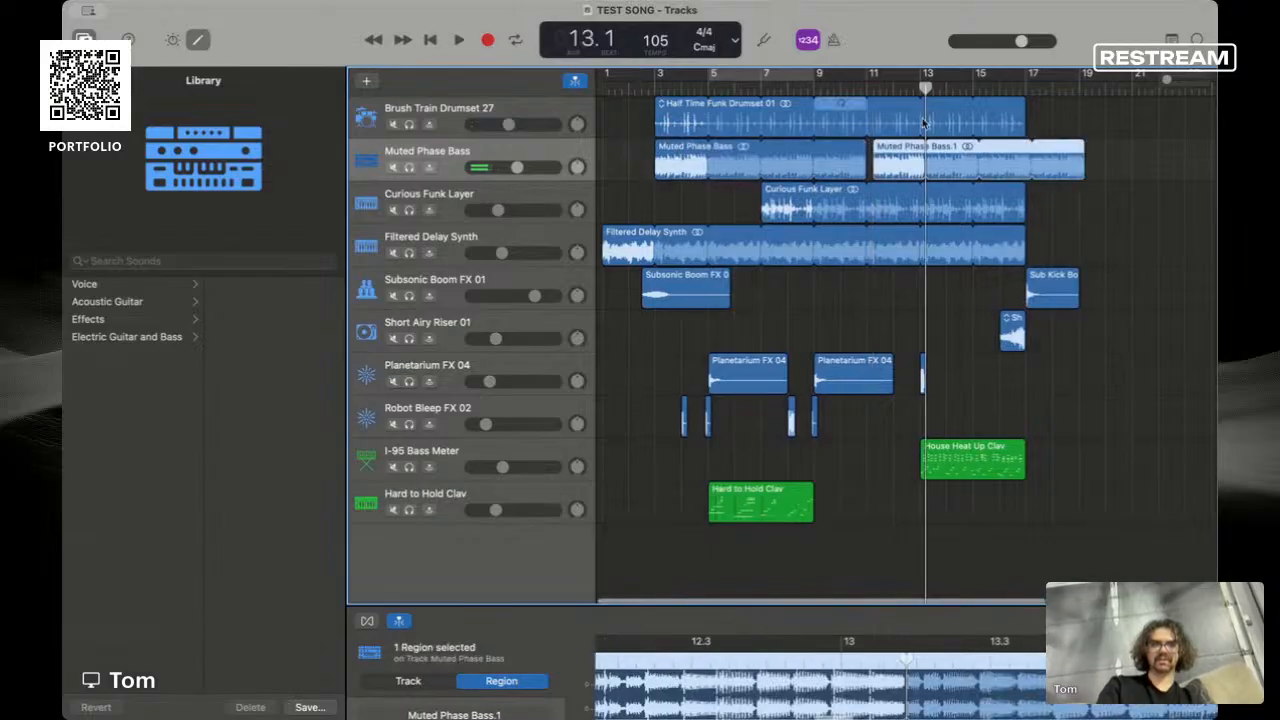
{"action": "left_click_drag", "start_coordinate": [897, 148], "coordinate": [960, 146]}
{"action": "left_click_drag", "start_coordinate": [1133, 167], "coordinate": [1025, 167]}
- Play the song to its end and slightly lower the I-95 Bass Meter track's volume
{"action": "key", "text": "space"}
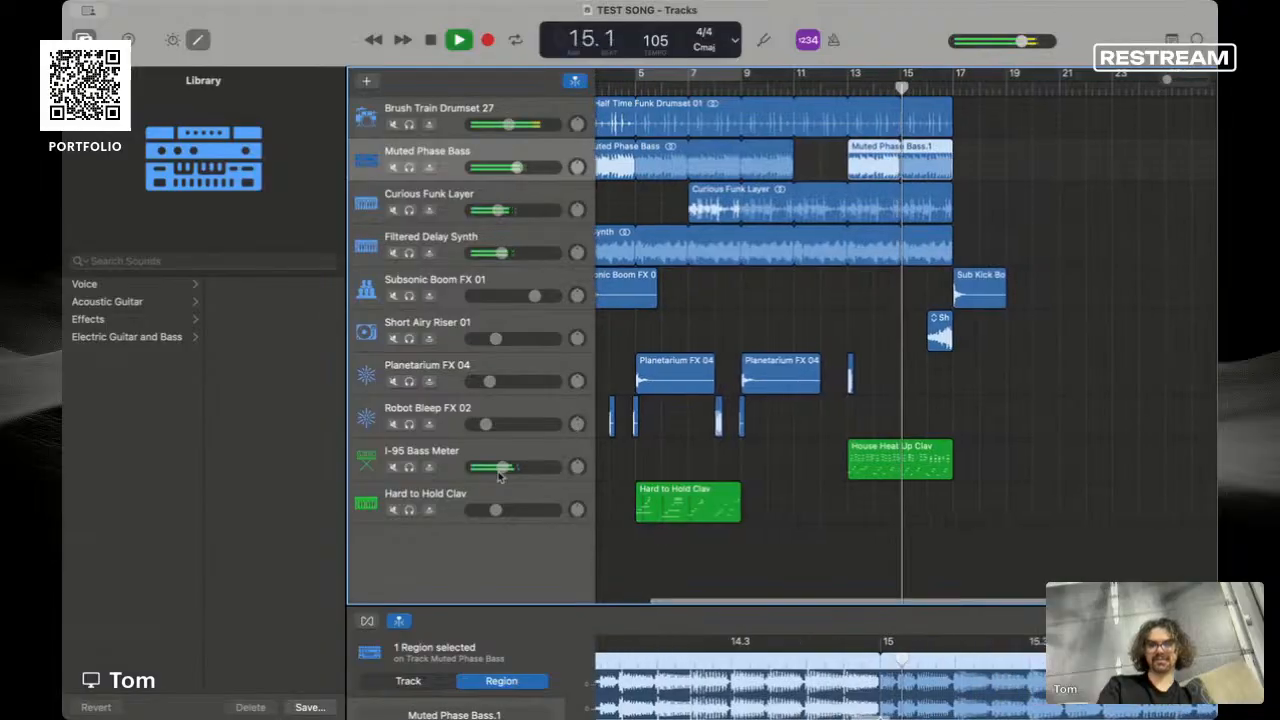
{"action": "left_click_drag", "start_coordinate": [497, 469], "coordinate": [500, 472]}
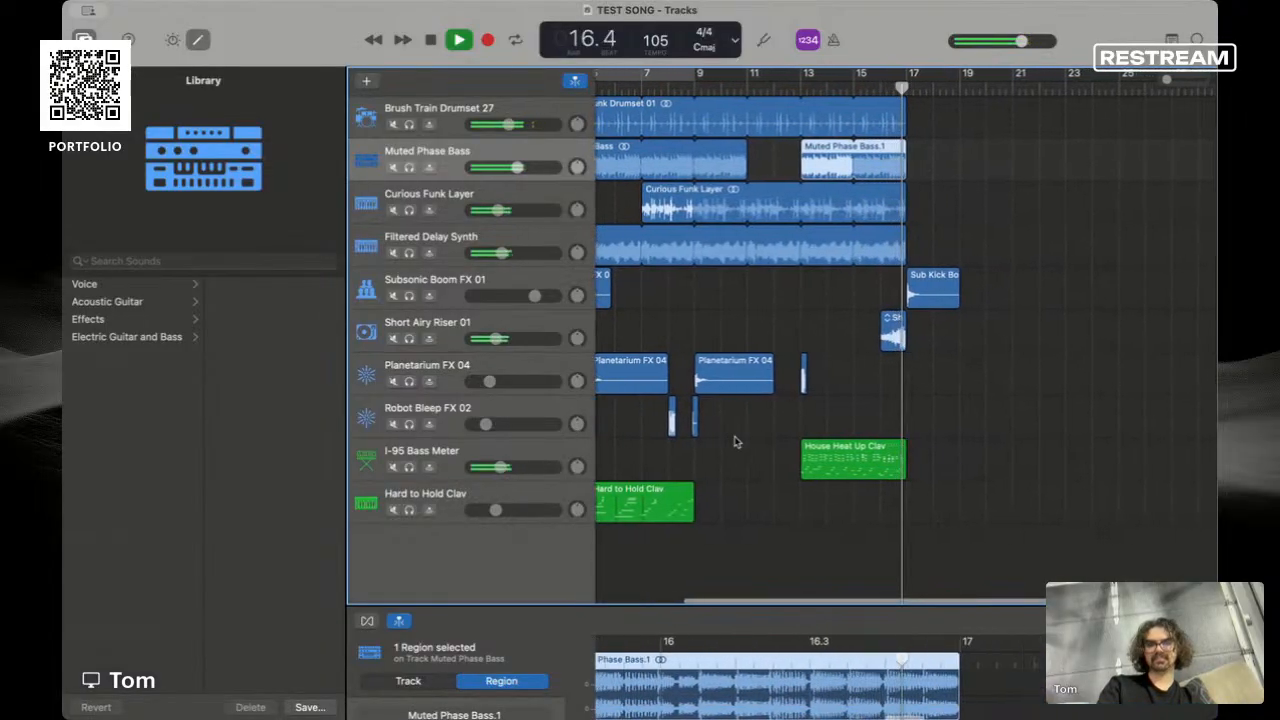
{"action": "key", "text": "space"}
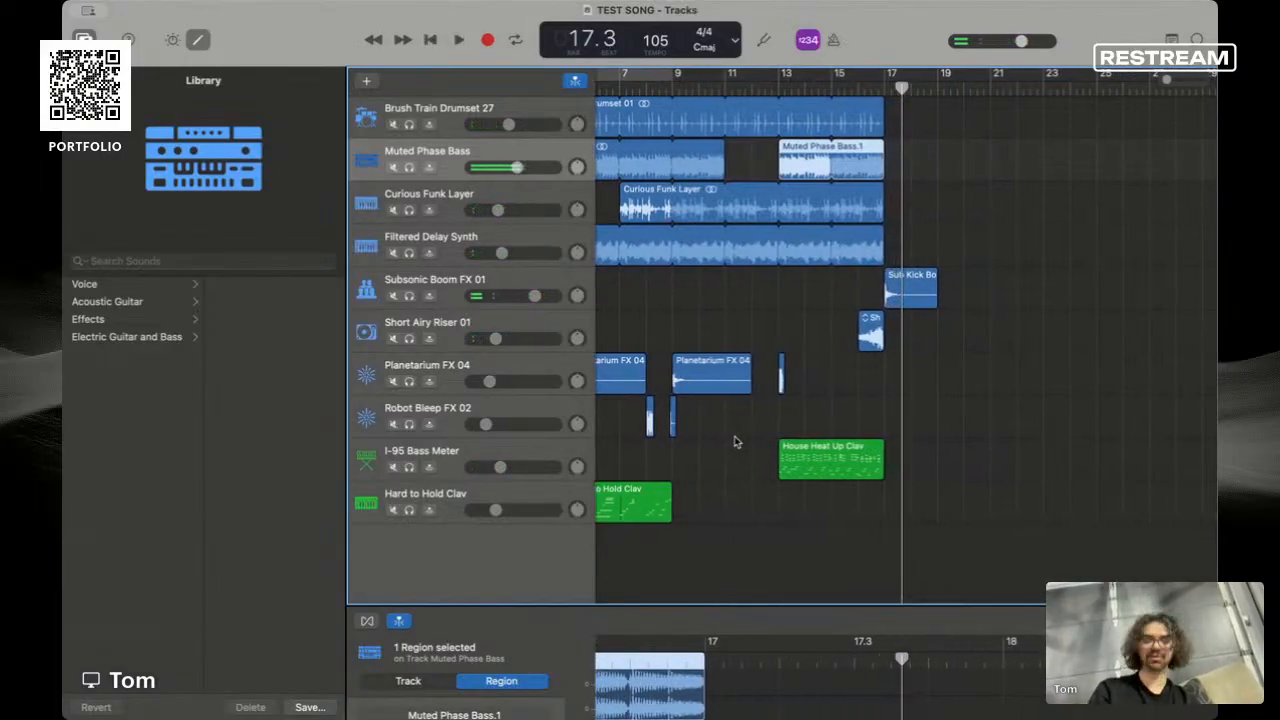
- Deselect the copied bass region and return the playhead to the start of the song
{"action": "scroll", "coordinate": [735, 442], "scroll_direction": "left", "scroll_amount": 5}
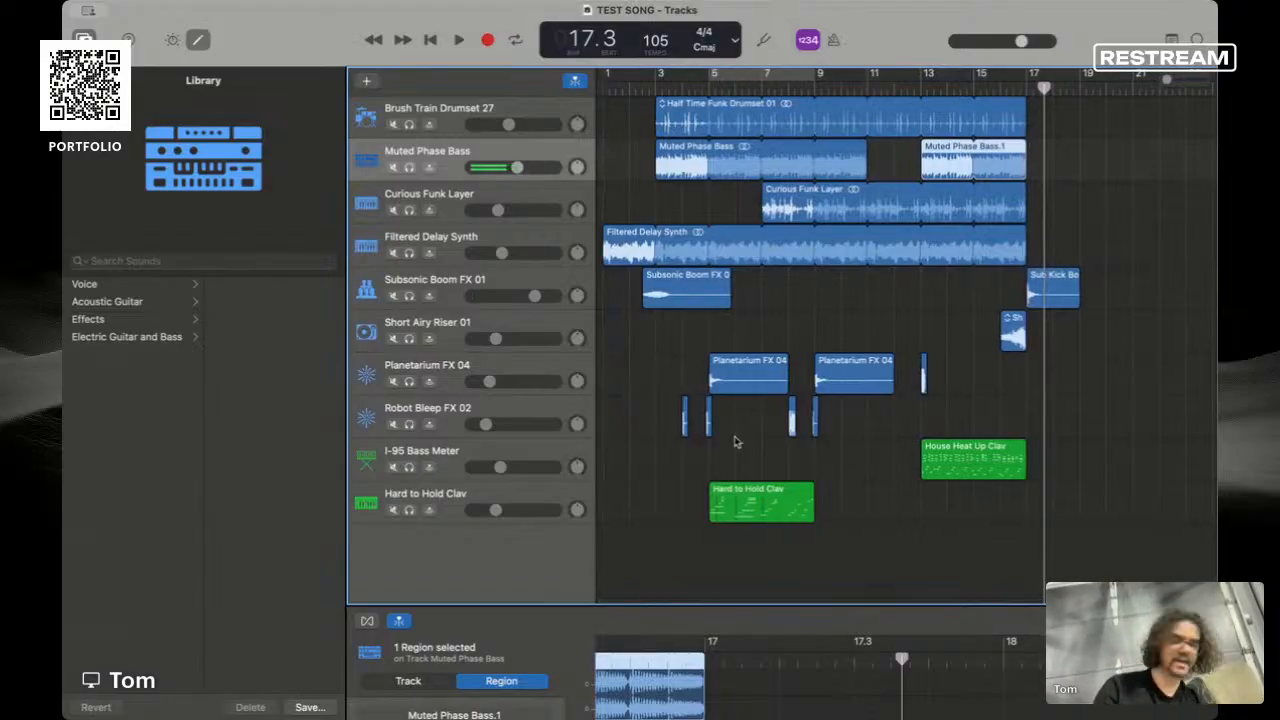
{"action": "left_click", "coordinate": [303, 706]}
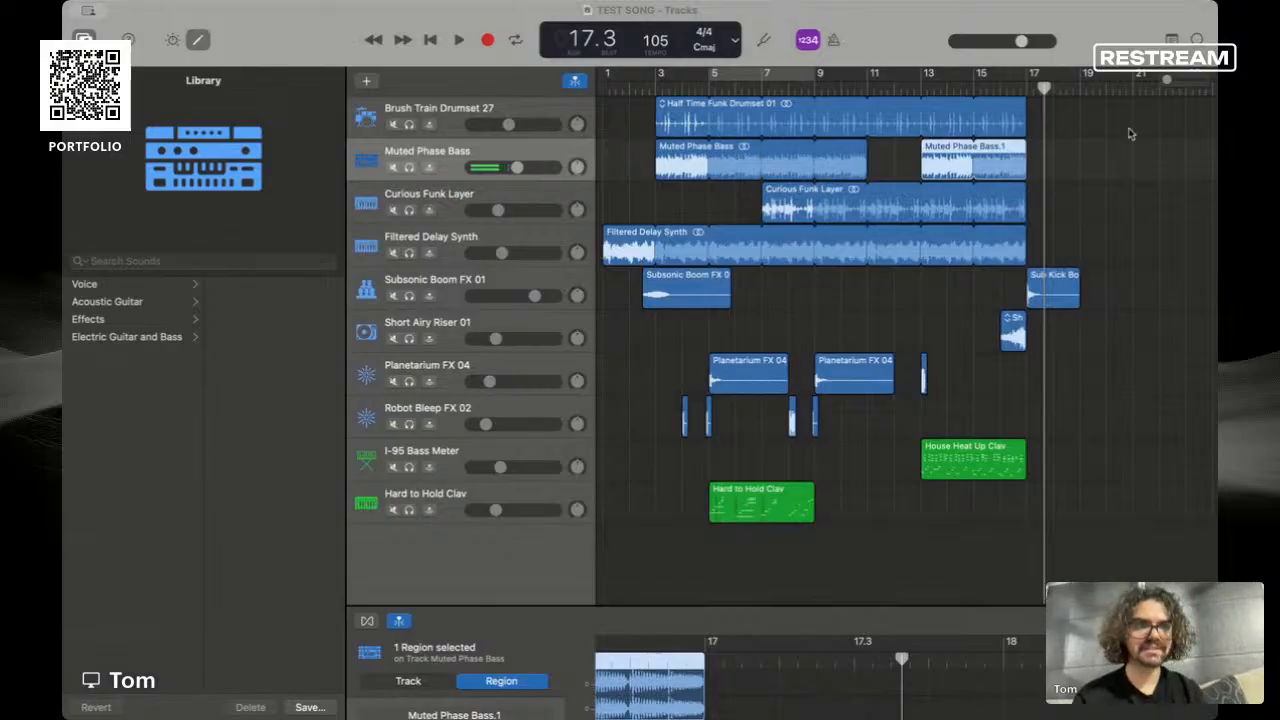
{"action": "left_click", "coordinate": [1156, 153]}
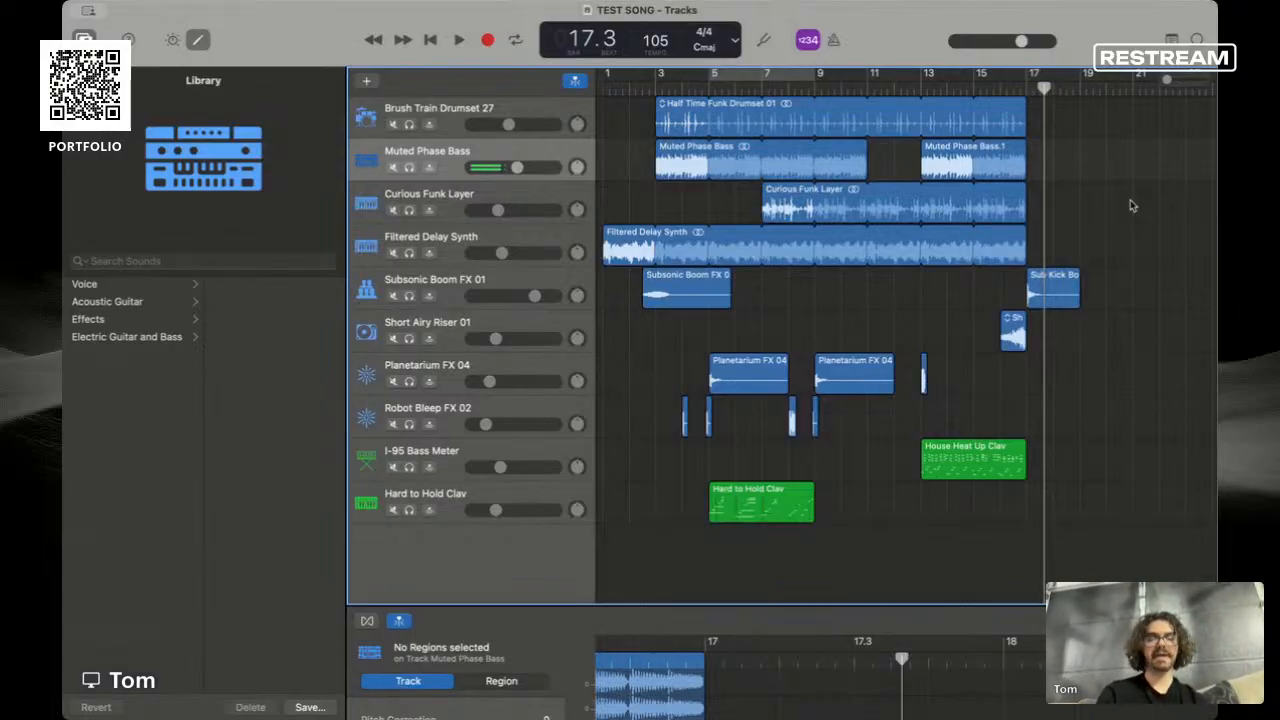
{"action": "key", "text": "Return"}
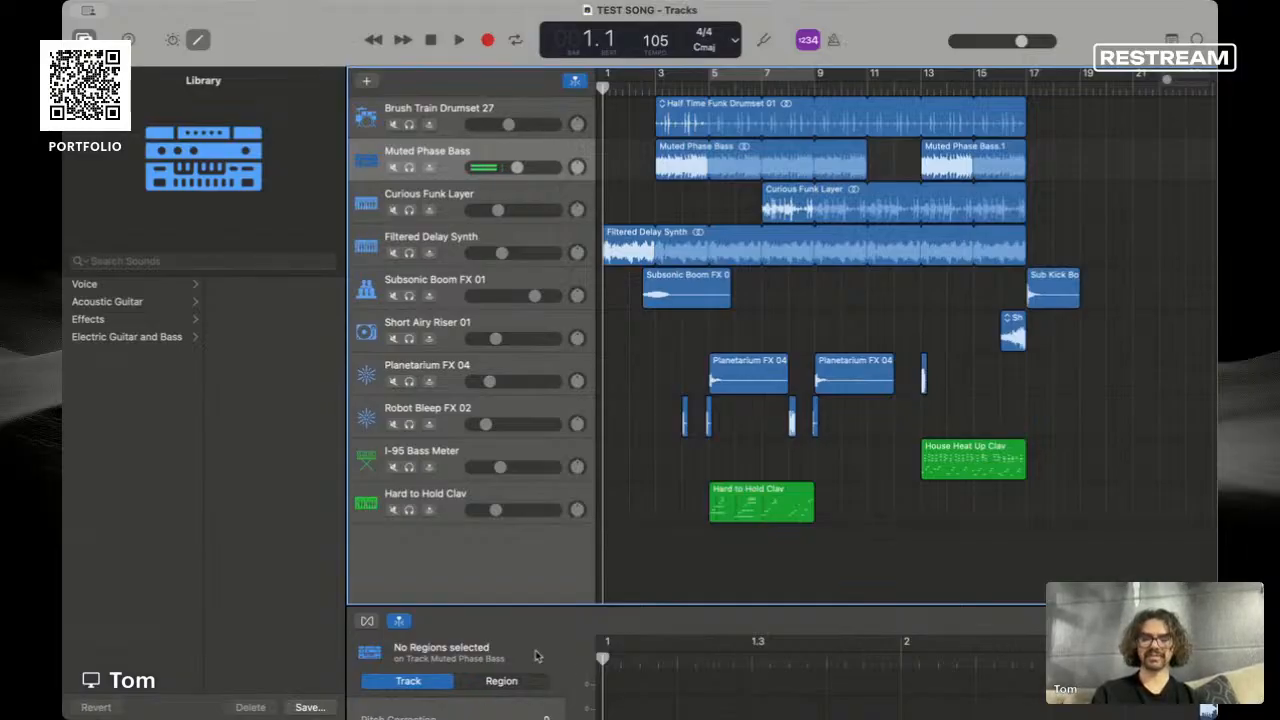
{"action": "key", "text": "super+Tab"}
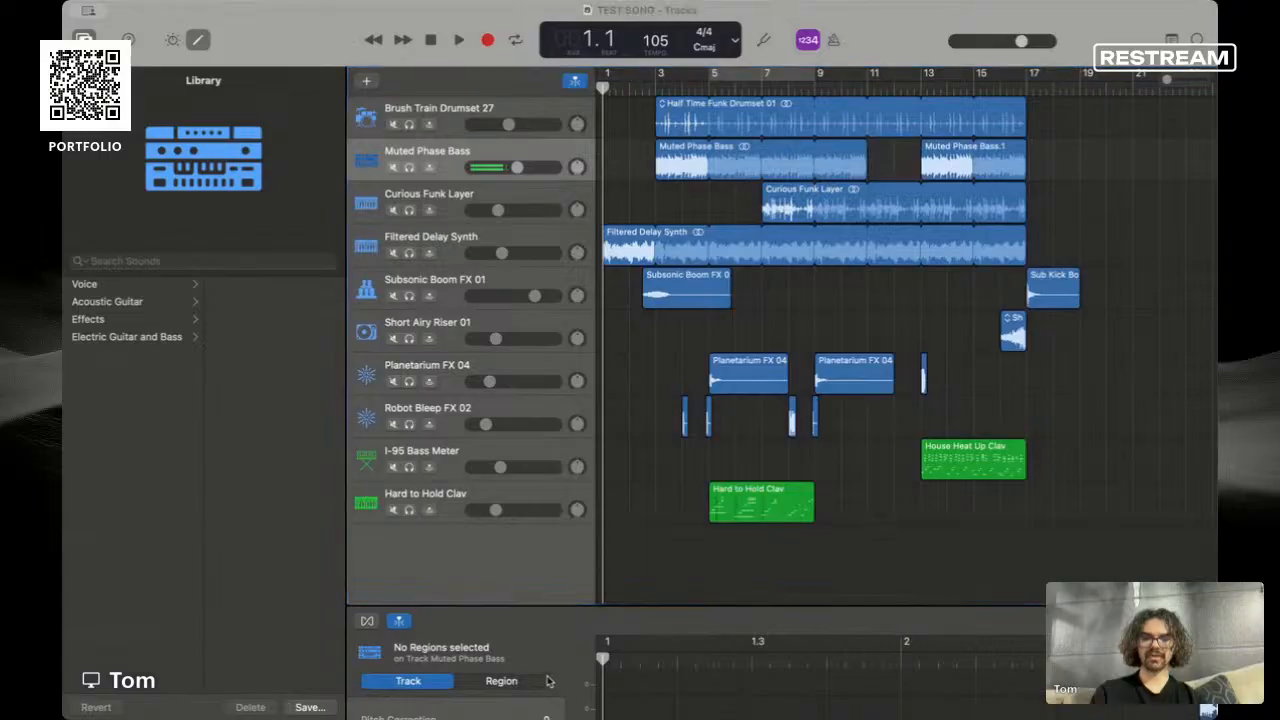